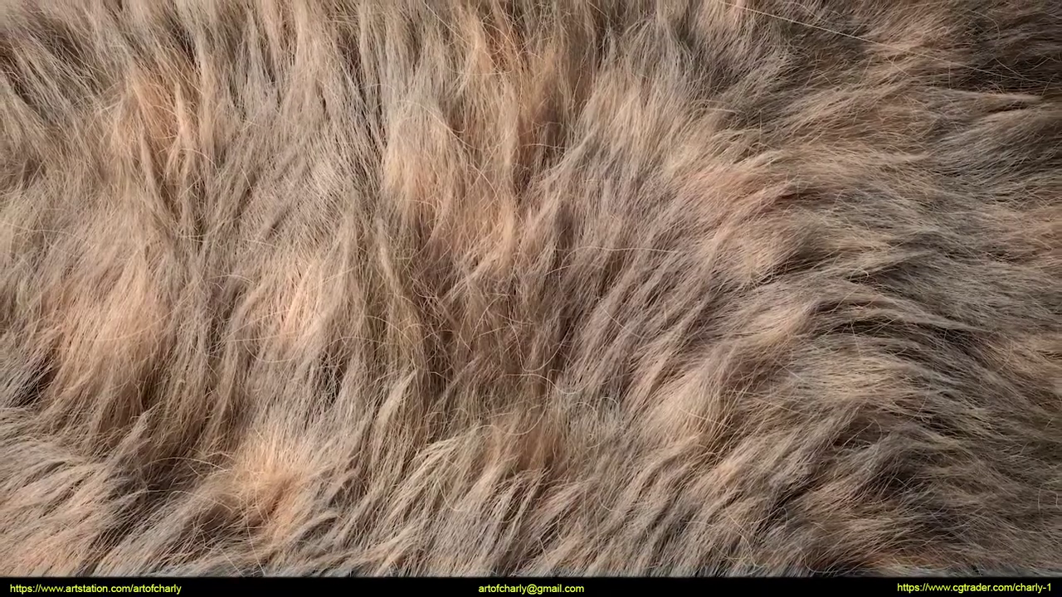
- Scroll down through the Discord болталка channel messages
scroll(618, 255, down, 5)
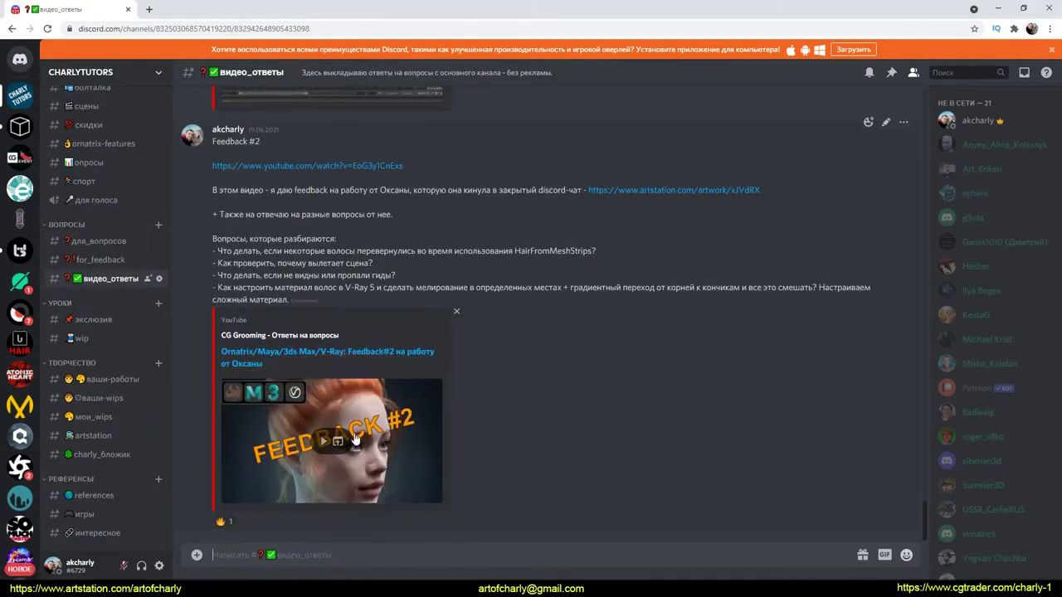
- Scroll up the видео_ответы channel and circle the Feedback #1 video post with the annotation pen
scroll(355, 437, up, 5)
scroll(355, 431, up, 5)
scroll(355, 431, up, 5)
scroll(365, 436, up, 3)
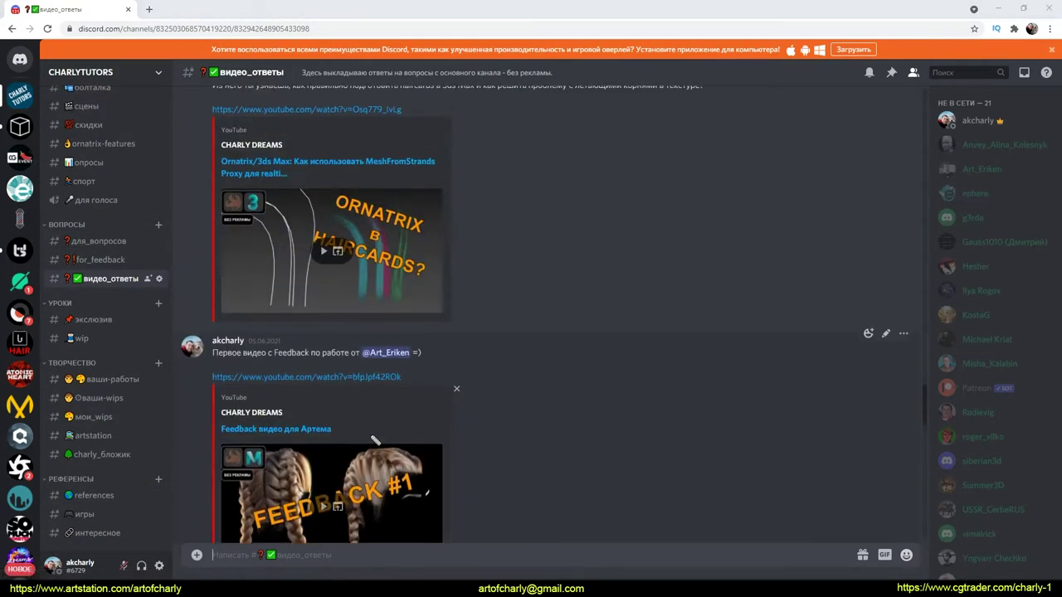
drag(375, 441, 498, 534)
scroll(482, 452, down, 3)
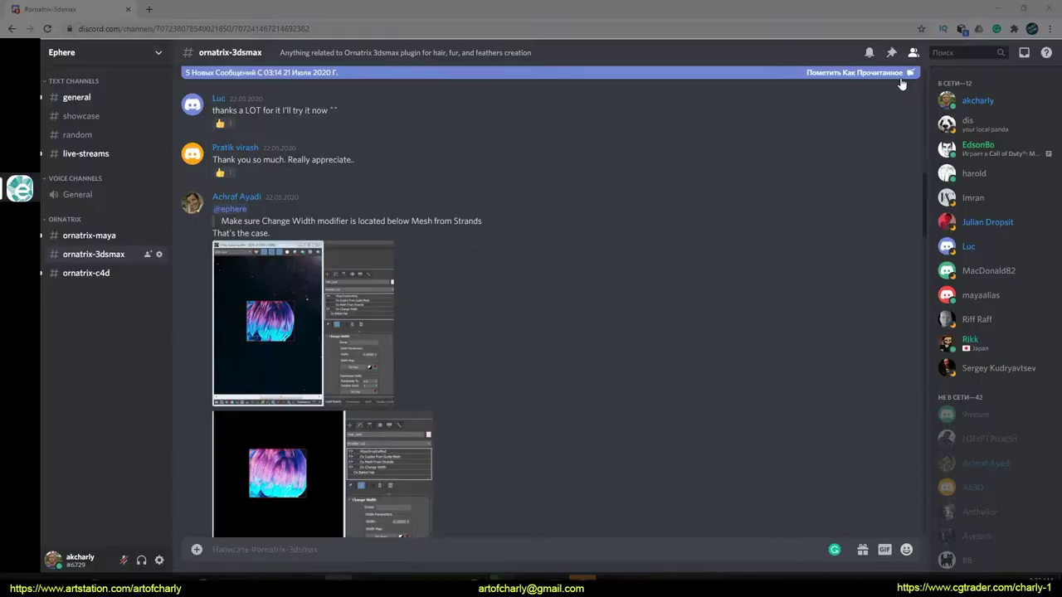
- Scroll through Ephere's ornatrix-3dsmax channel to the May 2020 Ornatrix discussion
scroll(462, 217, up, 5)
scroll(460, 216, up, 4)
scroll(460, 216, down, 5)
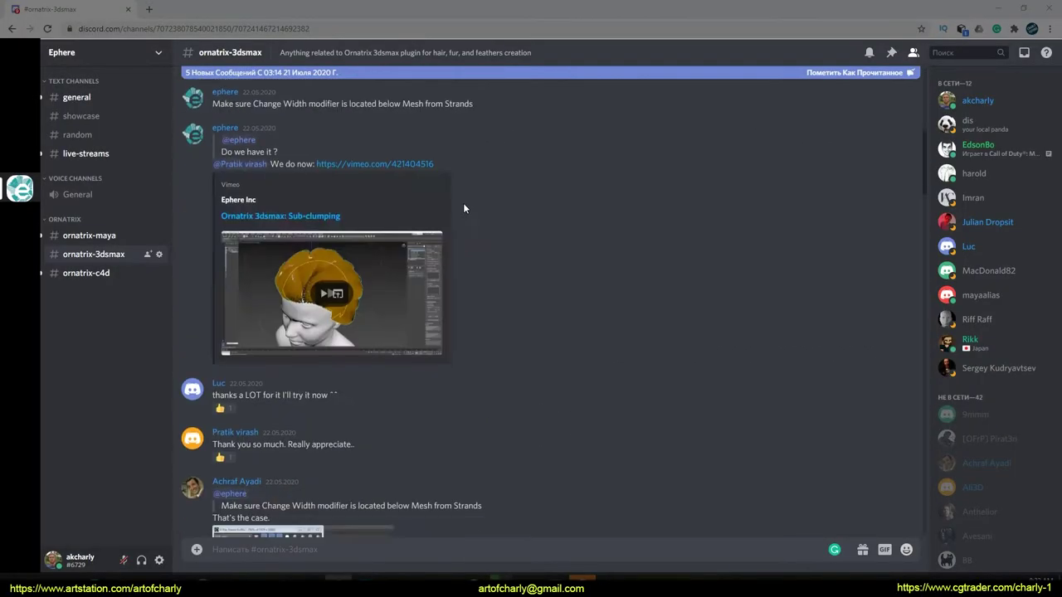
scroll(463, 202, down, 7)
scroll(426, 211, down, 5)
scroll(427, 211, down, 5)
scroll(426, 211, down, 5)
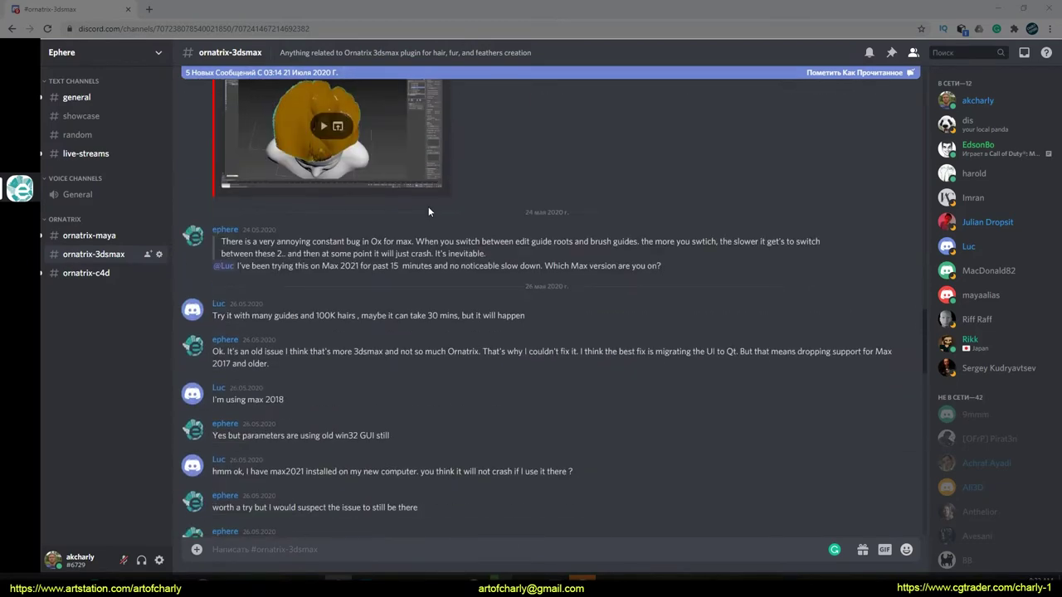
scroll(426, 224, down, 5)
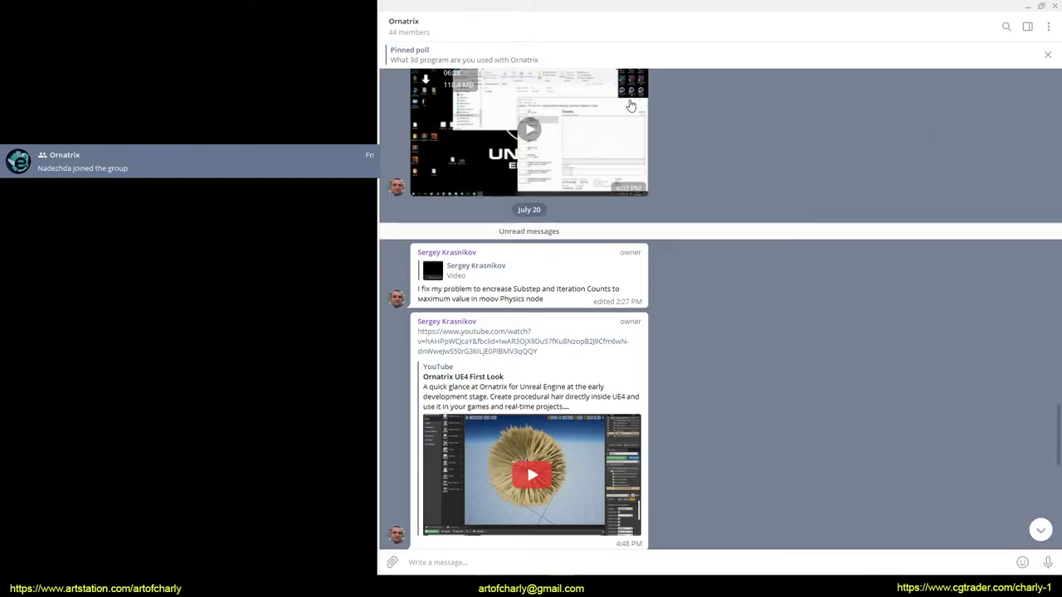
scroll(659, 166, down, 1)
scroll(725, 200, down, 1)
scroll(721, 188, down, 4)
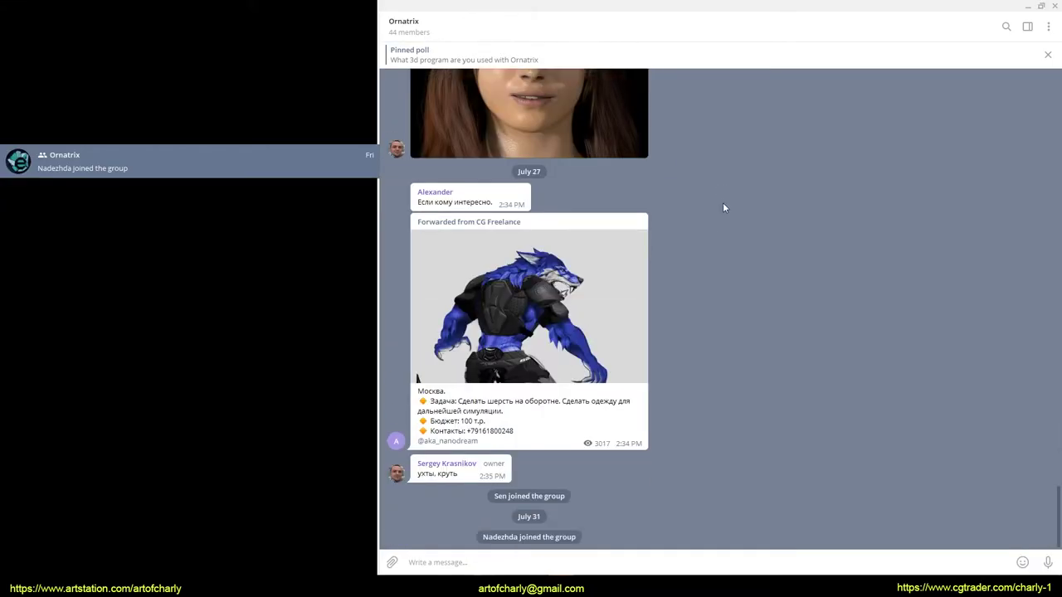
scroll(697, 232, up, 3)
scroll(694, 244, up, 3)
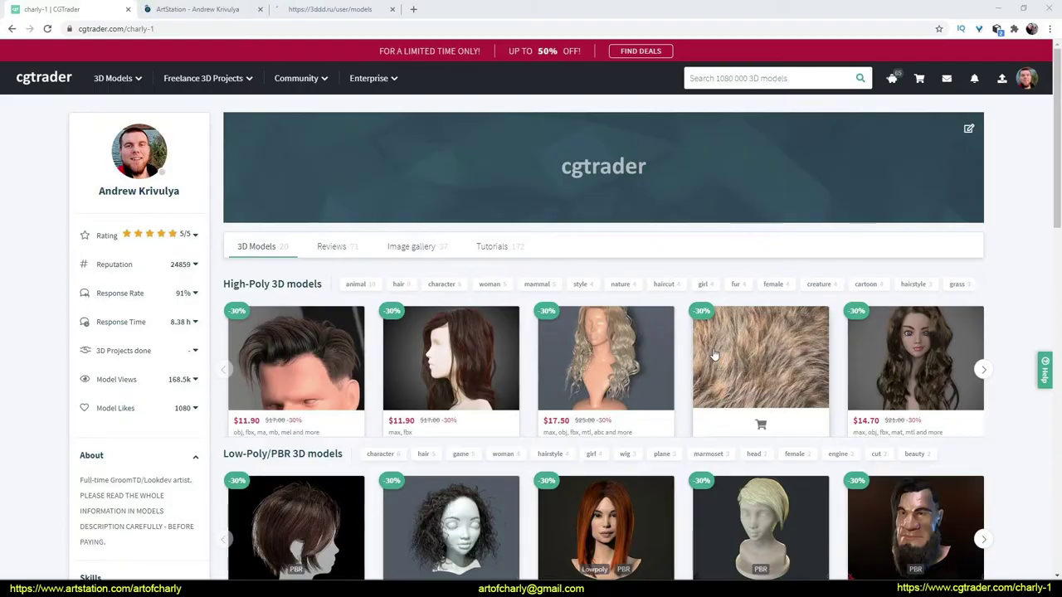
- Browse the open CGTrader, 3ddd and ArtStation profile pages one tab after another
scroll(759, 365, down, 2)
scroll(438, 328, up, 2)
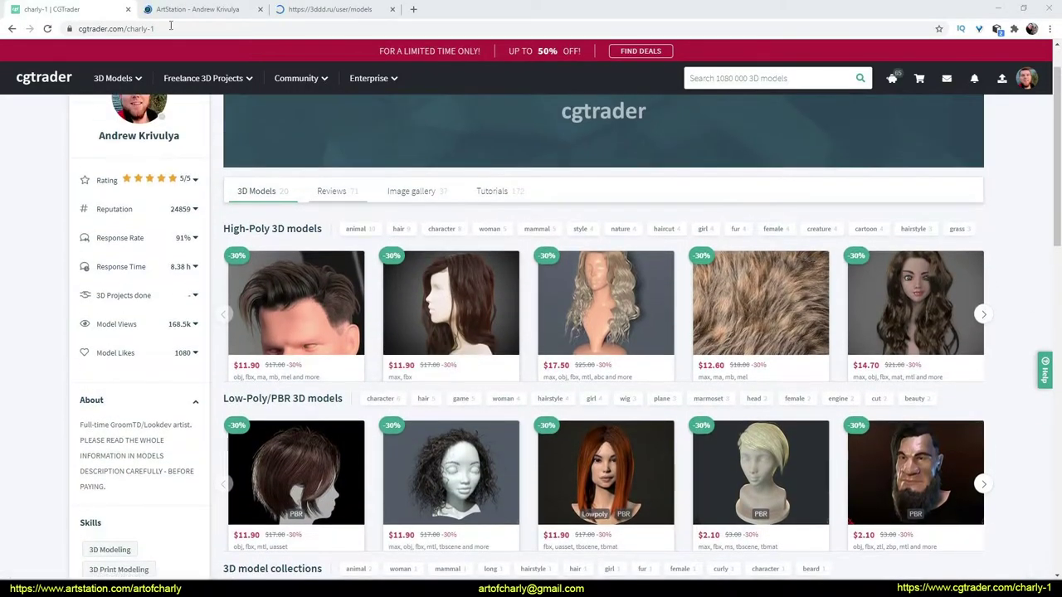
key(ctrl+Tab)
key(ctrl+Tab)
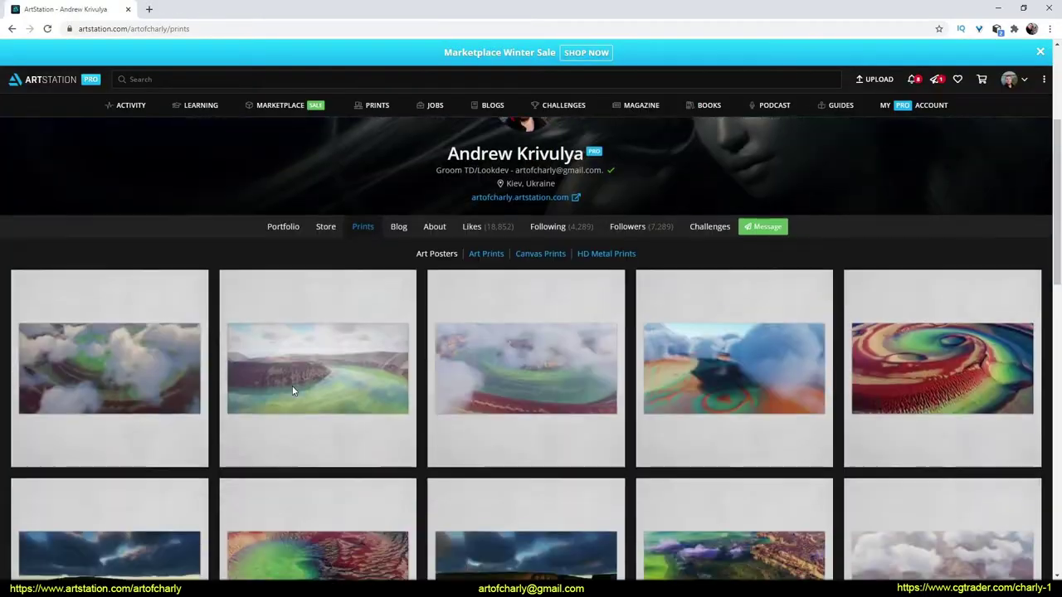
scroll(293, 391, down, 5)
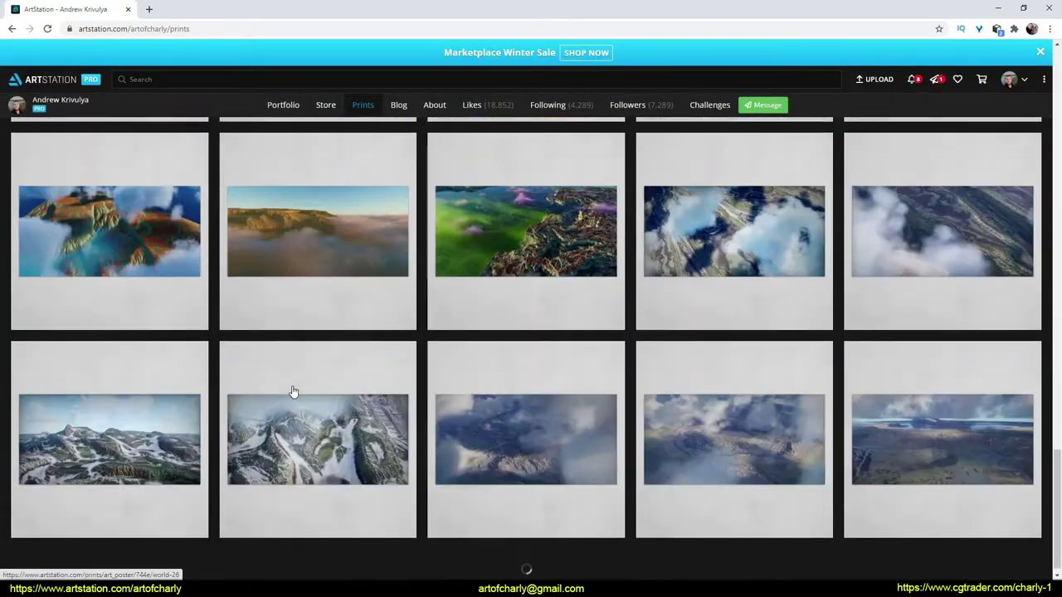
scroll(292, 391, down, 3)
scroll(292, 391, down, 5)
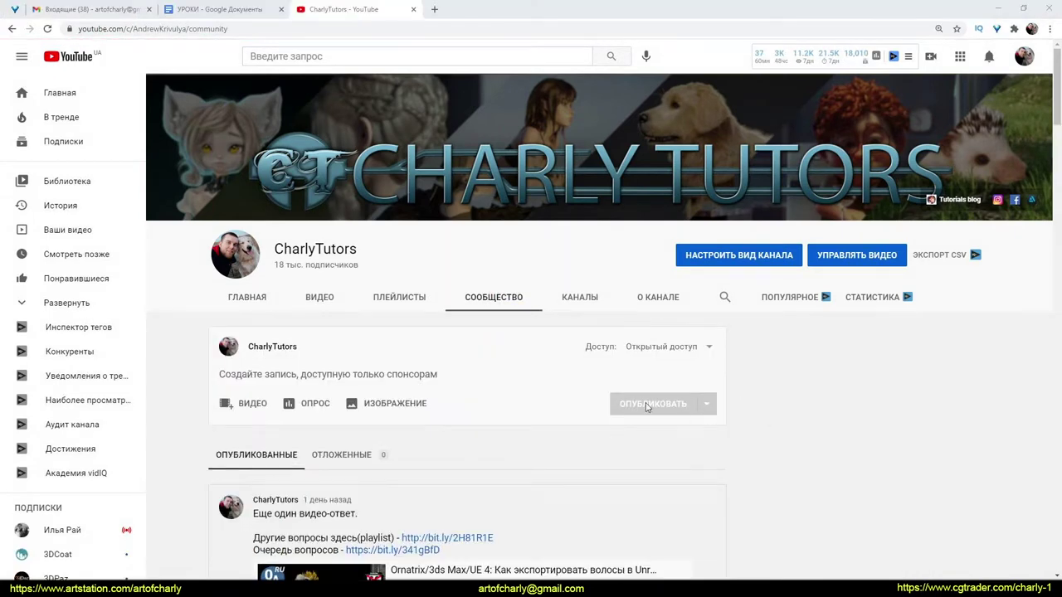
- Scroll the YouTube Community tab down to the Unreal Engine Alembic Hair Q&A Part 5 post
scroll(647, 407, down, 2)
scroll(646, 406, down, 2)
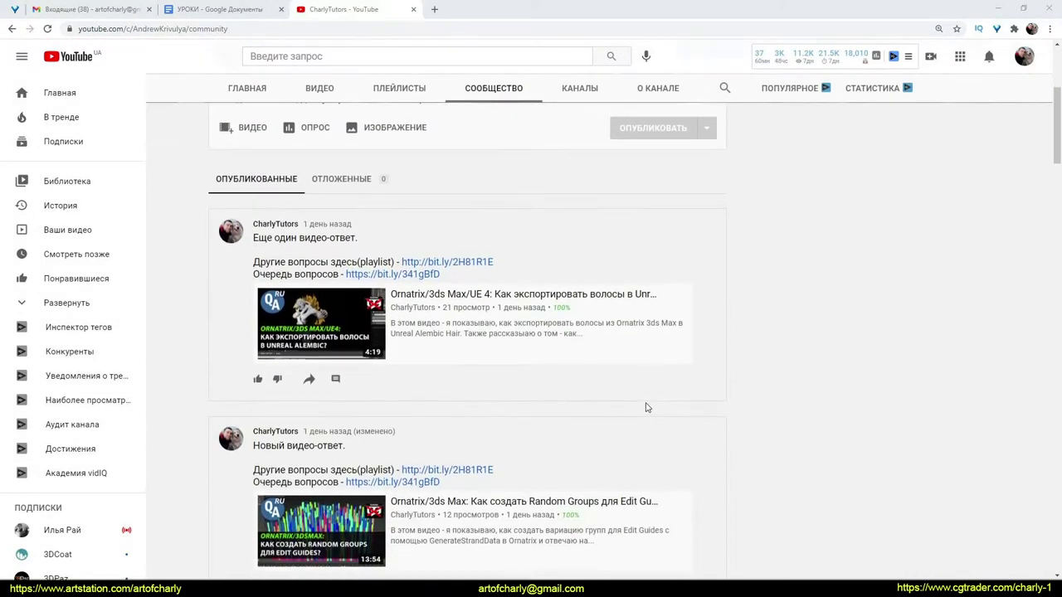
scroll(646, 407, down, 2)
scroll(647, 406, down, 3)
scroll(646, 408, down, 3)
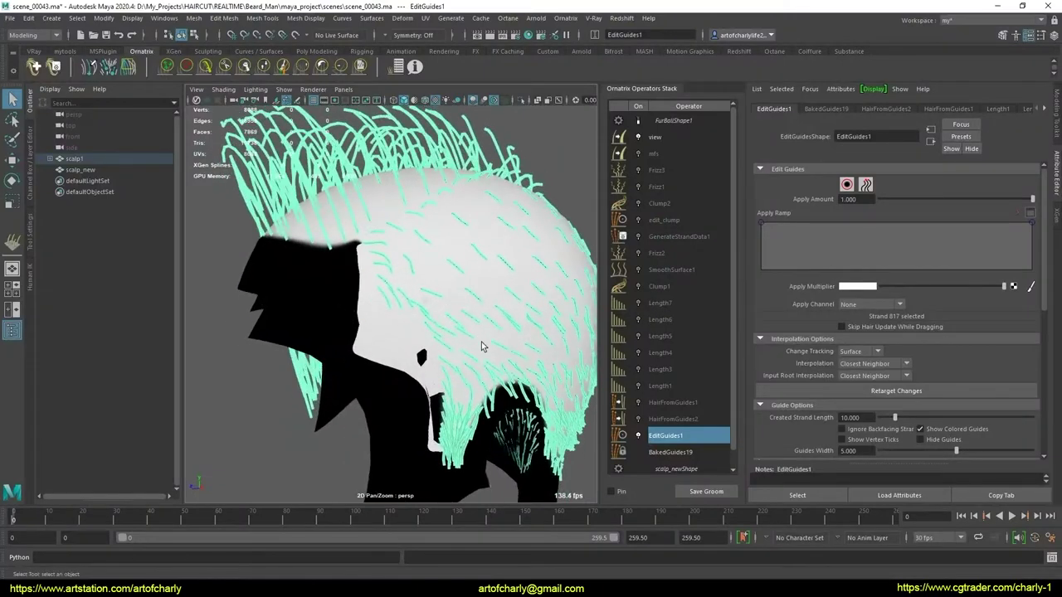
- Orbit around the head, ear and jaw, and select the scalp_new mesh
scroll(455, 365, down, 1)
scroll(448, 299, down, 1)
scroll(431, 285, up, 5)
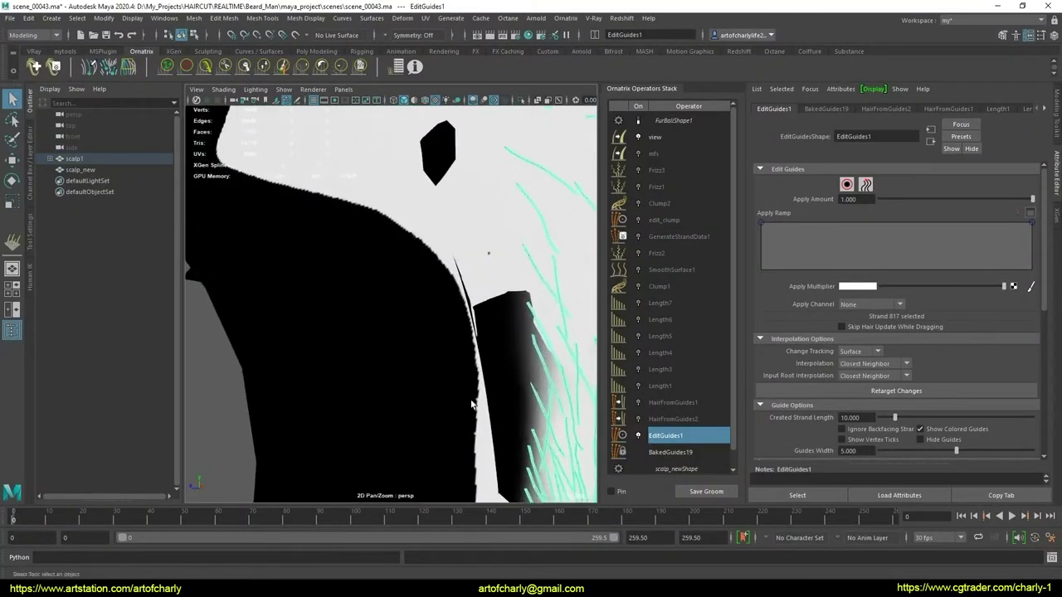
alt+drag(459, 312, 473, 315)
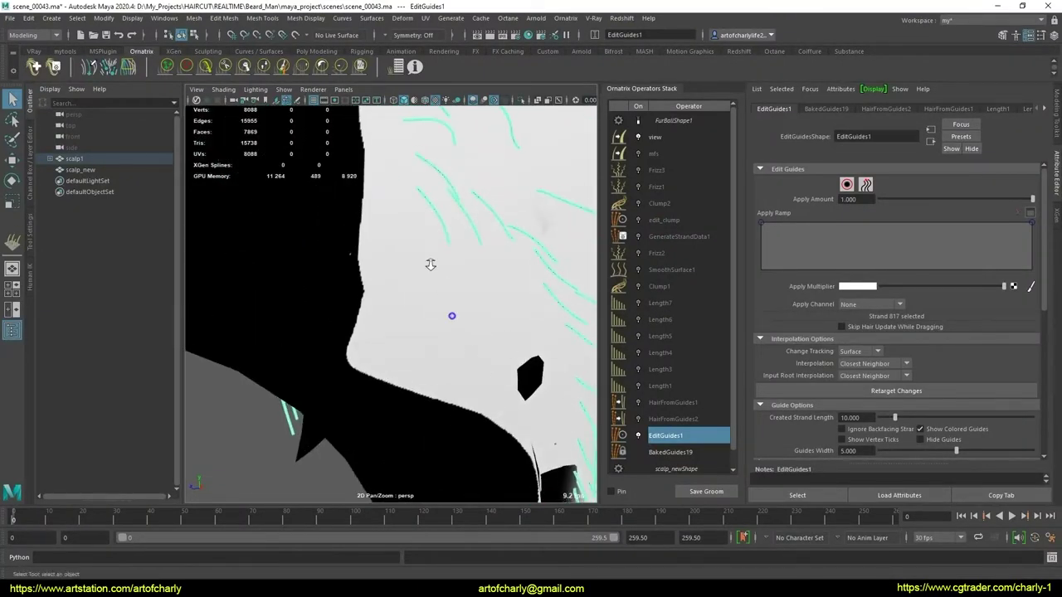
scroll(430, 264, down, 5)
mouse_move(430, 264)
alt+mouse_down()
mouse_move(487, 352)
mouse_move(481, 321)
mouse_move(324, 198)
alt+mouse_up()
click(487, 347)
- Hide the FurBall1 hair, then reselect scalp_new and inspect it up close from several angles
click(314, 156)
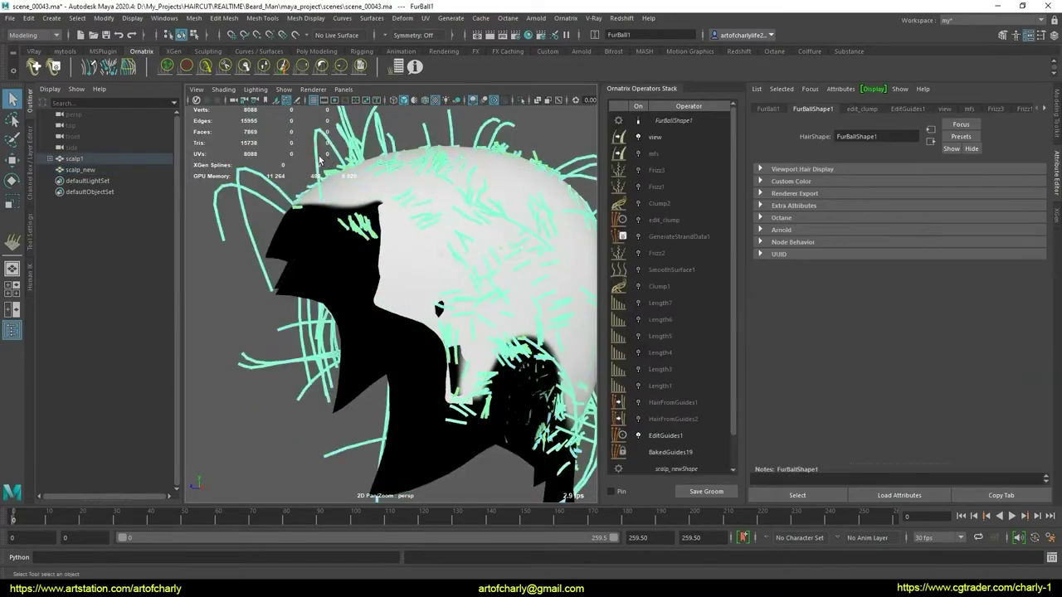
key(ctrl+h)
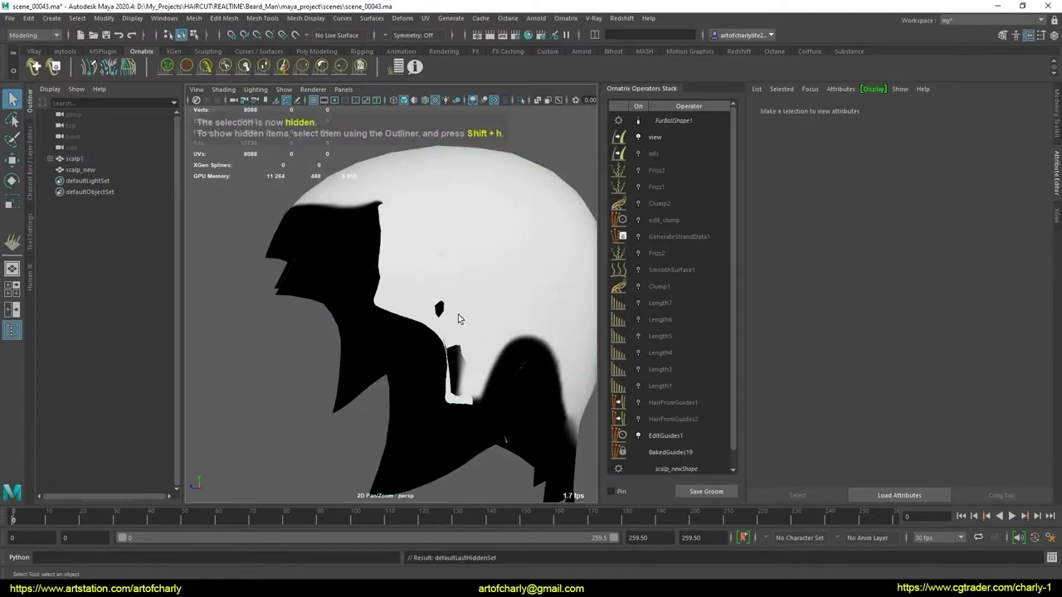
click(430, 312)
alt+drag(423, 307, 286, 299)
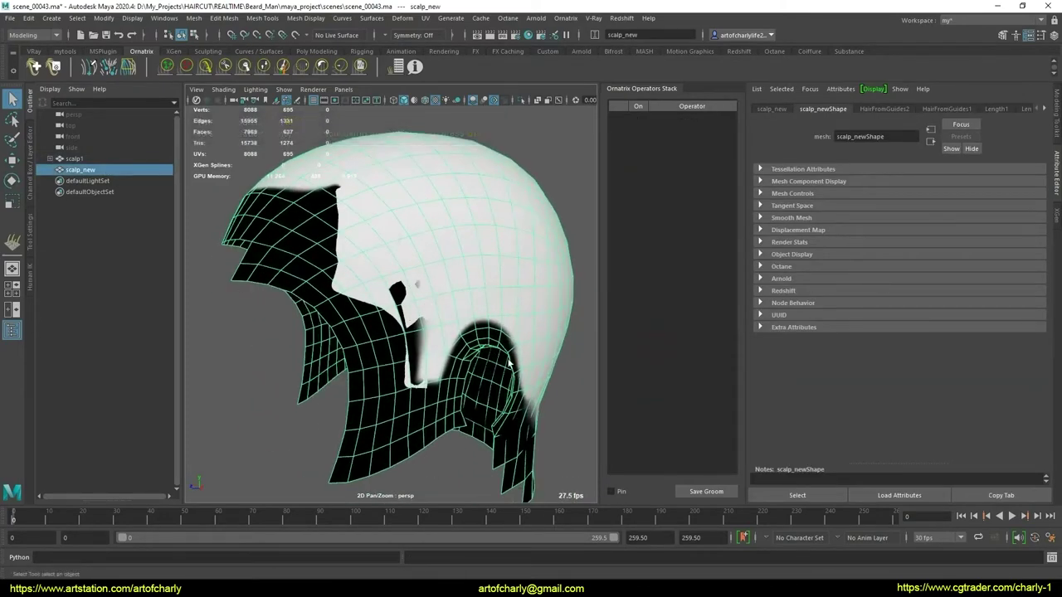
alt+right_drag(509, 362, 513, 401)
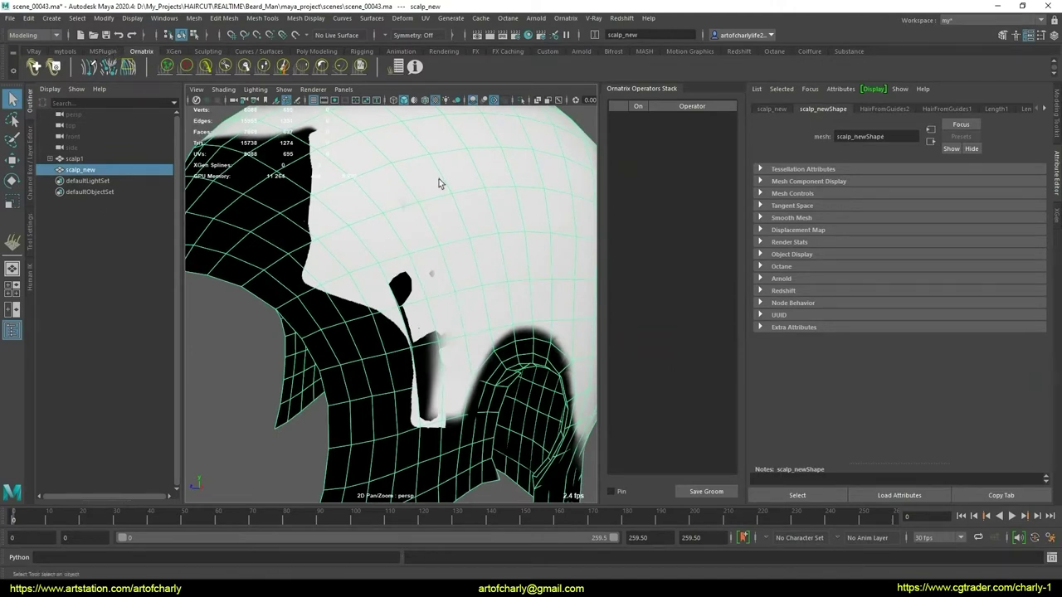
mouse_move(443, 271)
alt+mouse_down()
mouse_move(663, 247)
mouse_move(124, 206)
alt+mouse_up()
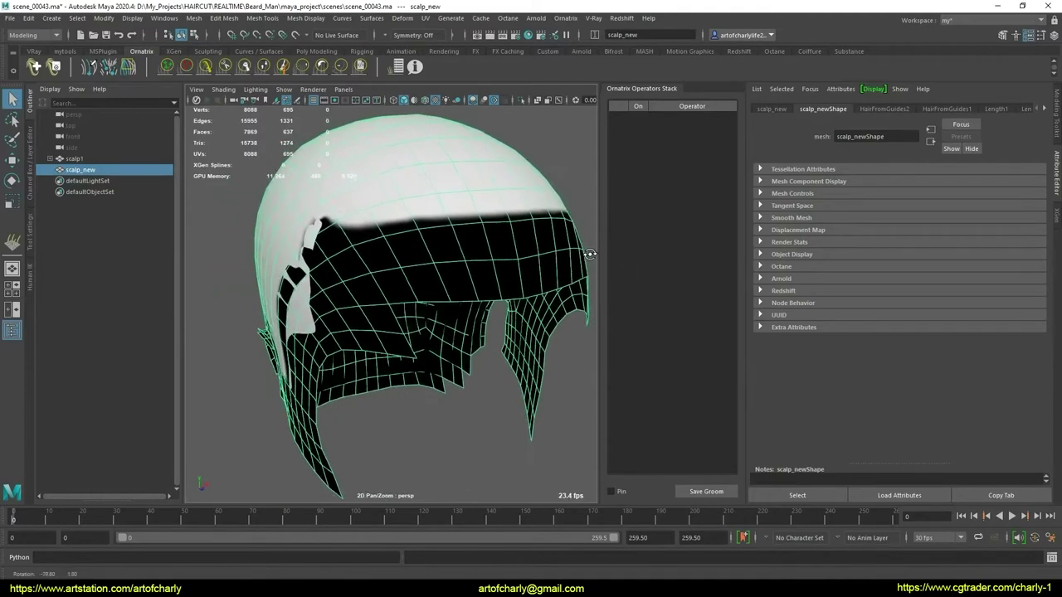
- Select scalp1, view its object display settings, and orbit around the scalp
click(85, 158)
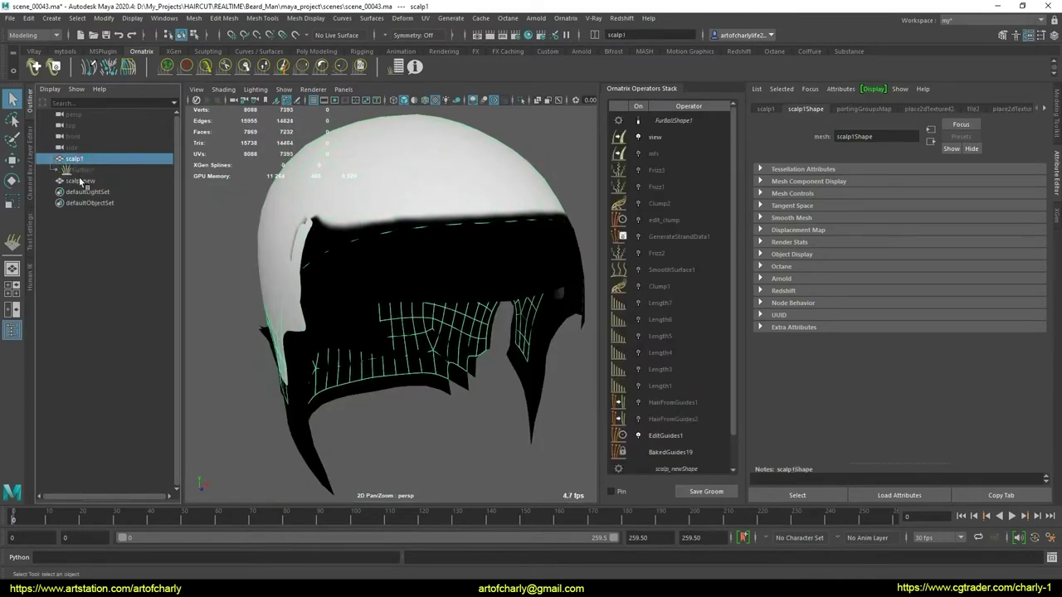
scroll(346, 256, up, 5)
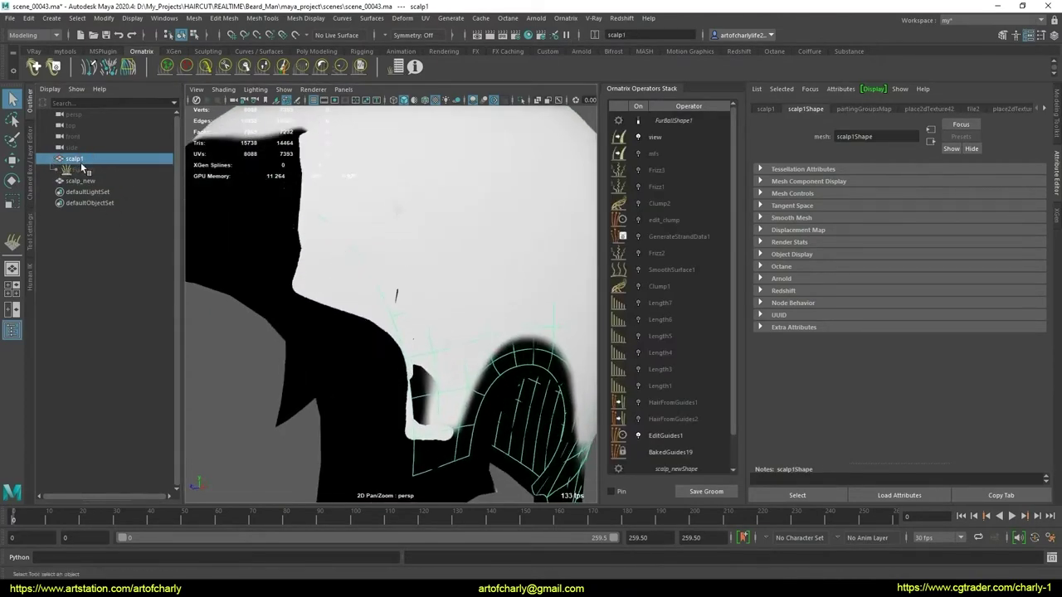
click(815, 256)
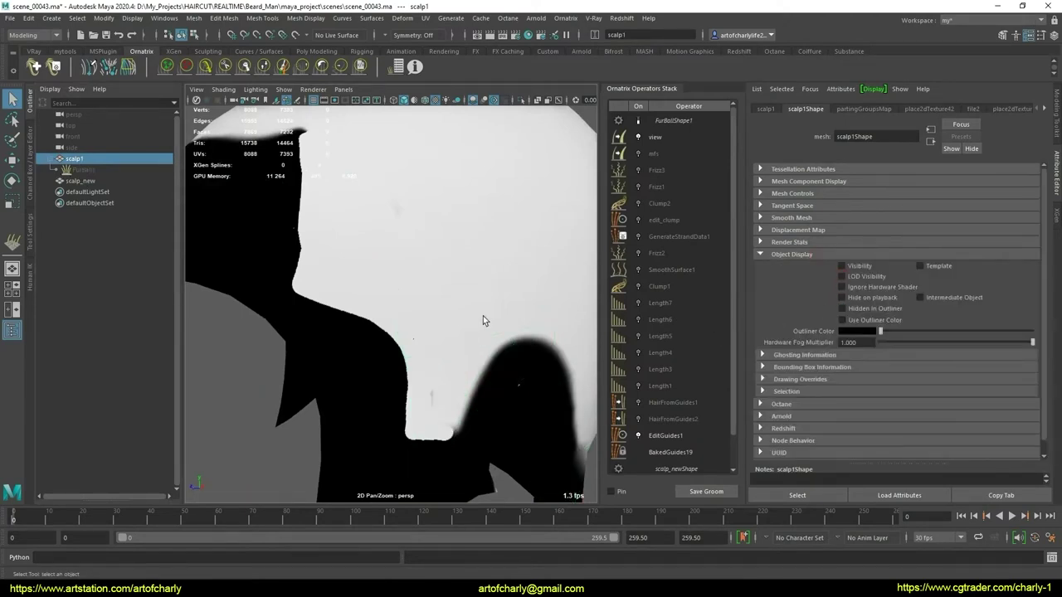
scroll(483, 316, down, 5)
mouse_move(473, 246)
alt+mouse_down()
mouse_move(597, 274)
mouse_move(413, 316)
alt+mouse_up()
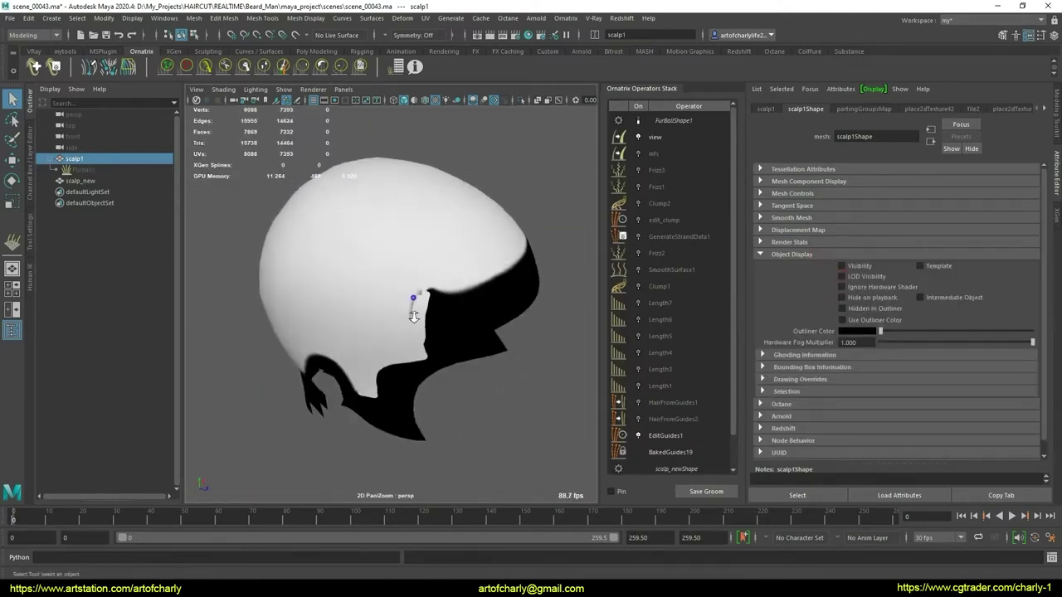
alt+right_drag(413, 316, 418, 333)
alt+drag(440, 296, 262, 296)
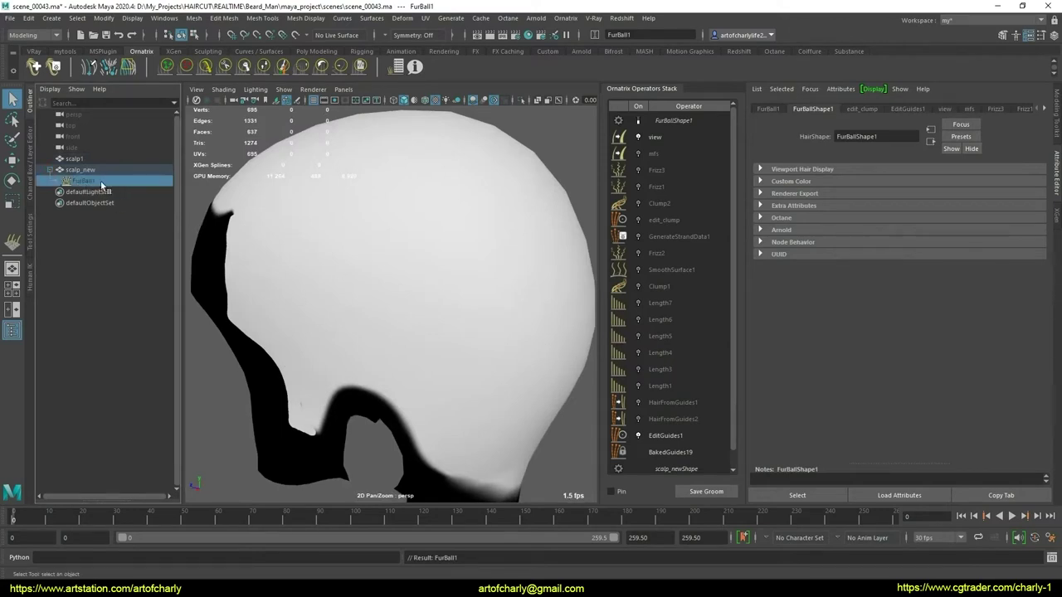
alt+drag(435, 331, 481, 339)
- Unhide FurBall1 to check the EditGuides1 operator settings, then hide the hair again
key(shift+h)
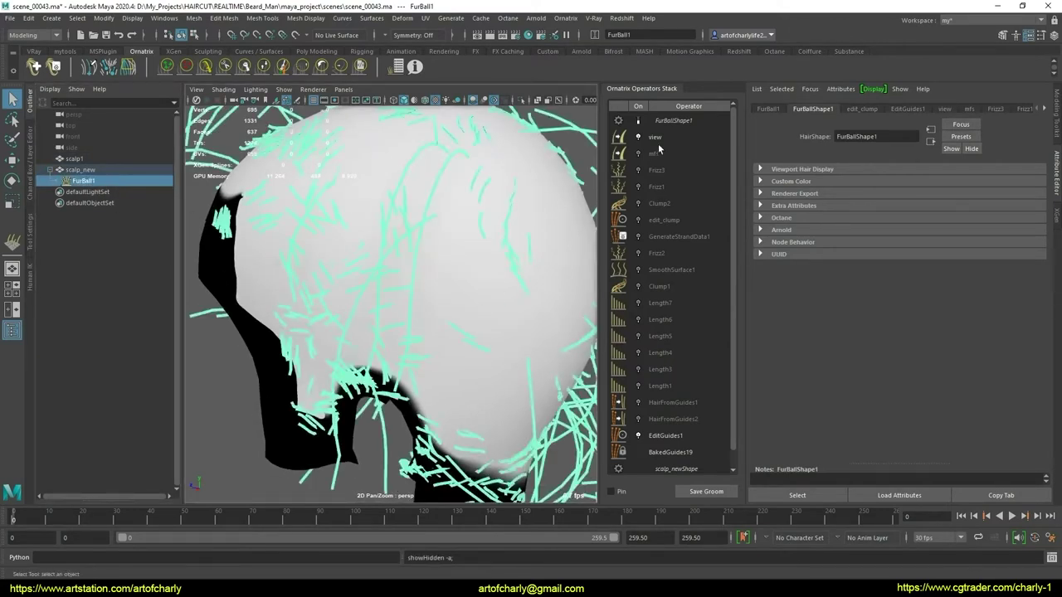
click(688, 433)
scroll(487, 249, down, 3)
scroll(462, 279, down, 2)
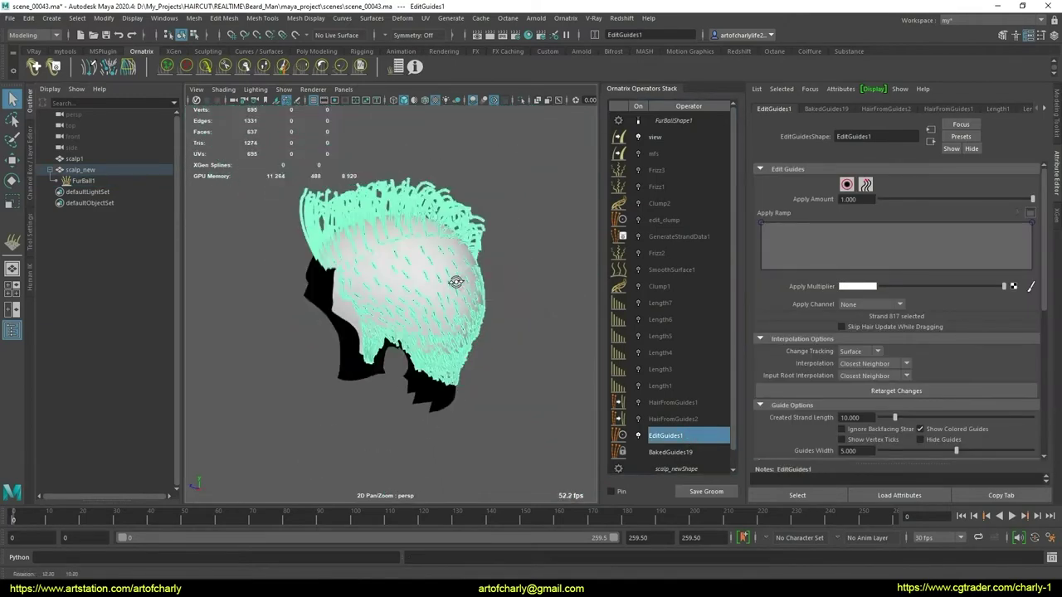
click(83, 180)
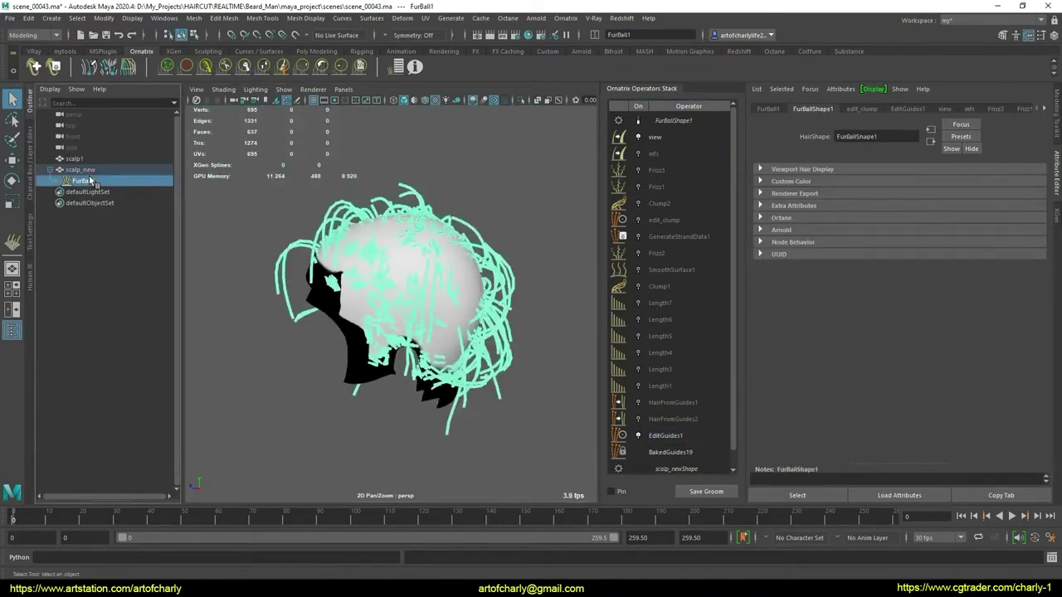
key(ctrl+h)
- Orbit around the head and select the scalp_new mesh, moving in closer to it
mouse_move(338, 305)
alt+mouse_down()
mouse_move(308, 308)
mouse_move(368, 355)
mouse_move(365, 273)
mouse_move(324, 263)
mouse_move(344, 281)
alt+mouse_up()
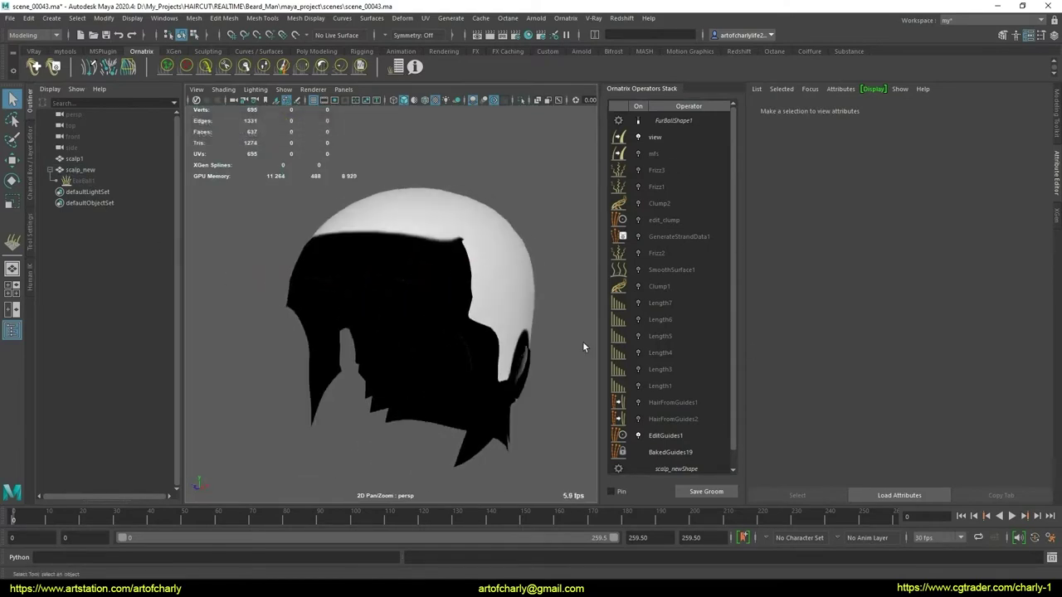
mouse_move(563, 333)
alt+mouse_down()
mouse_move(481, 334)
mouse_move(520, 333)
alt+mouse_up()
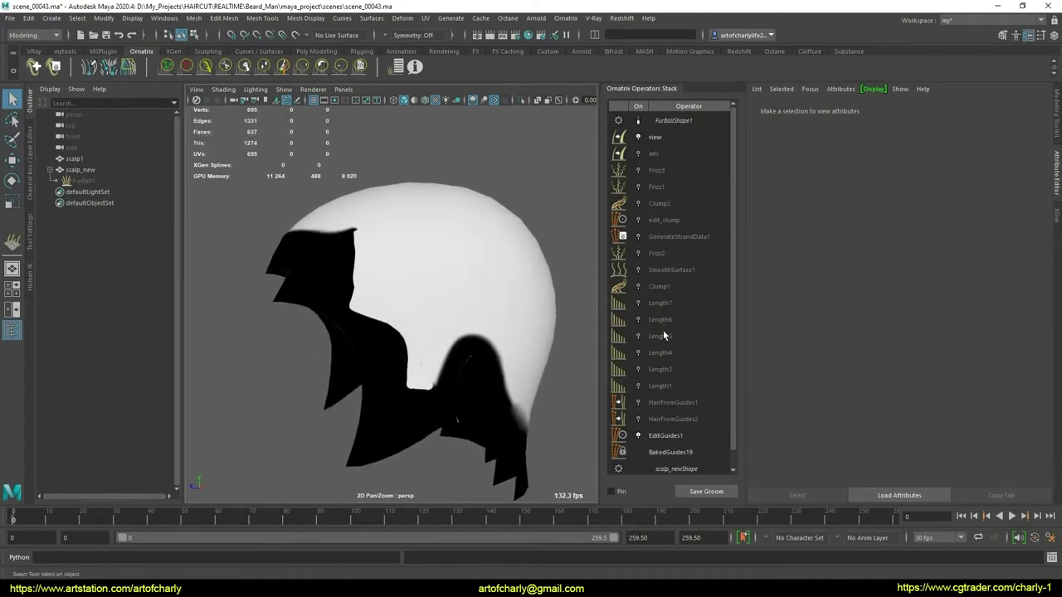
mouse_move(341, 320)
alt+mouse_down()
mouse_move(407, 356)
mouse_move(380, 338)
mouse_move(435, 314)
alt+mouse_up()
click(435, 314)
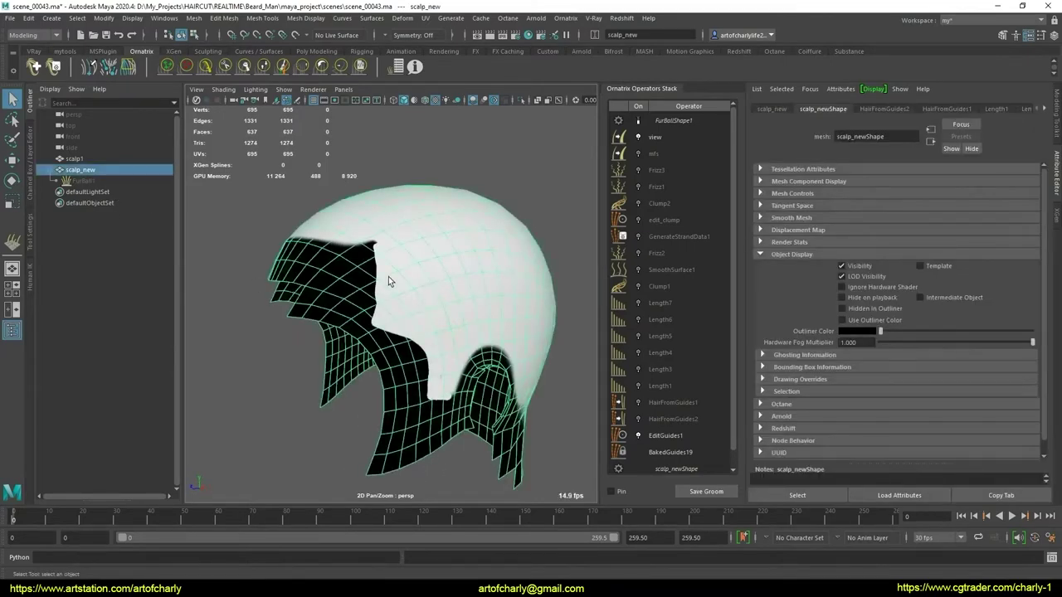
mouse_move(388, 281)
alt+mouse_down()
mouse_move(393, 224)
mouse_move(398, 315)
mouse_move(403, 294)
mouse_move(525, 292)
alt+mouse_up()
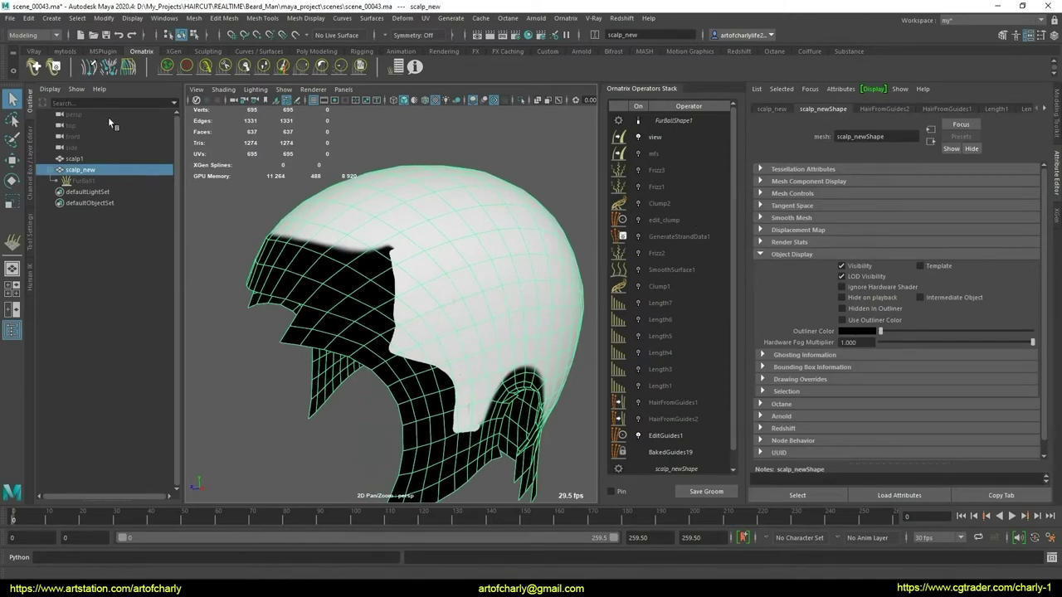
- Switch to the Rendering menu set and start the Texturing 3D Paint Tool on the scalp
click(31, 35)
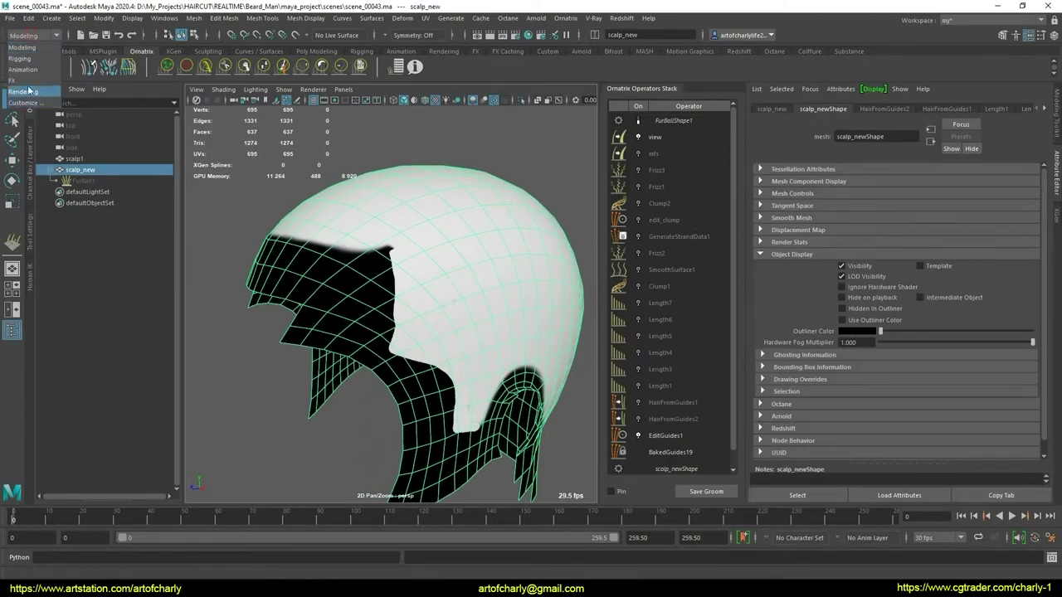
click(35, 92)
click(257, 20)
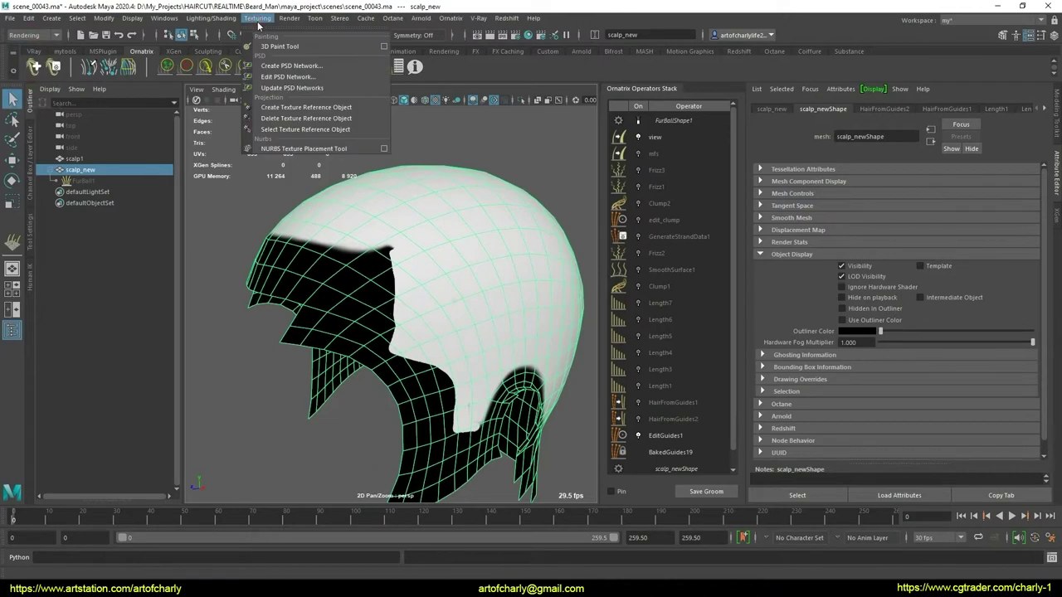
click(286, 42)
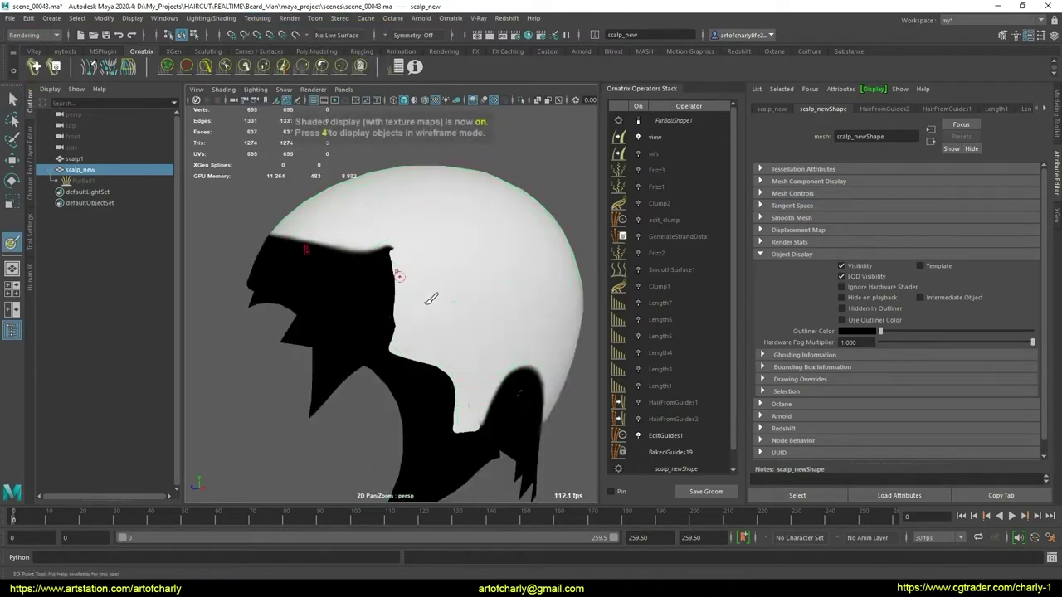
- Orbit around the scalp and try a paint stroke along the map edge, then undo it
scroll(423, 321, up, 3)
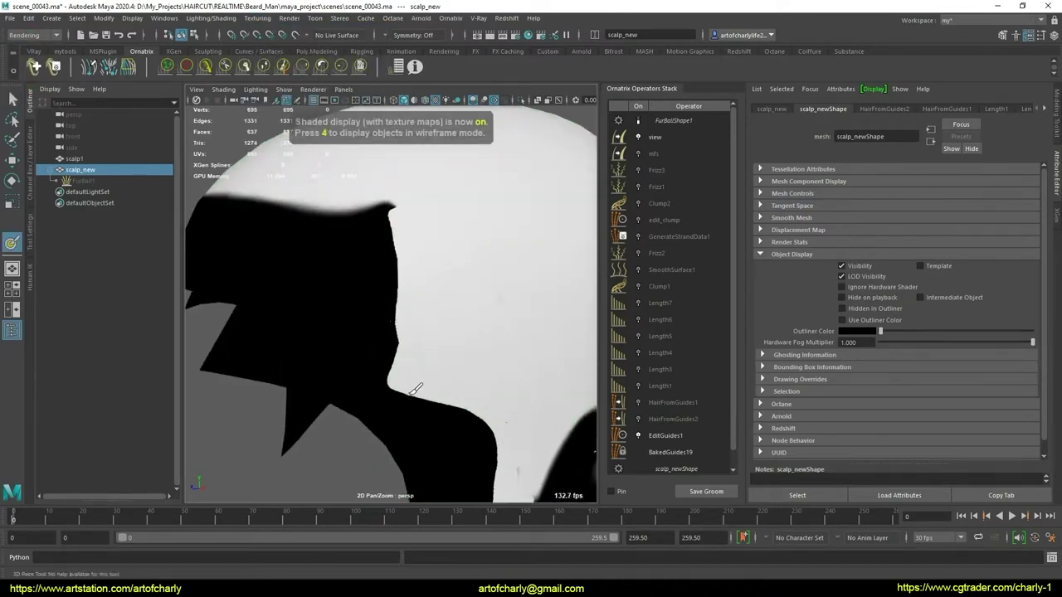
scroll(434, 323, down, 5)
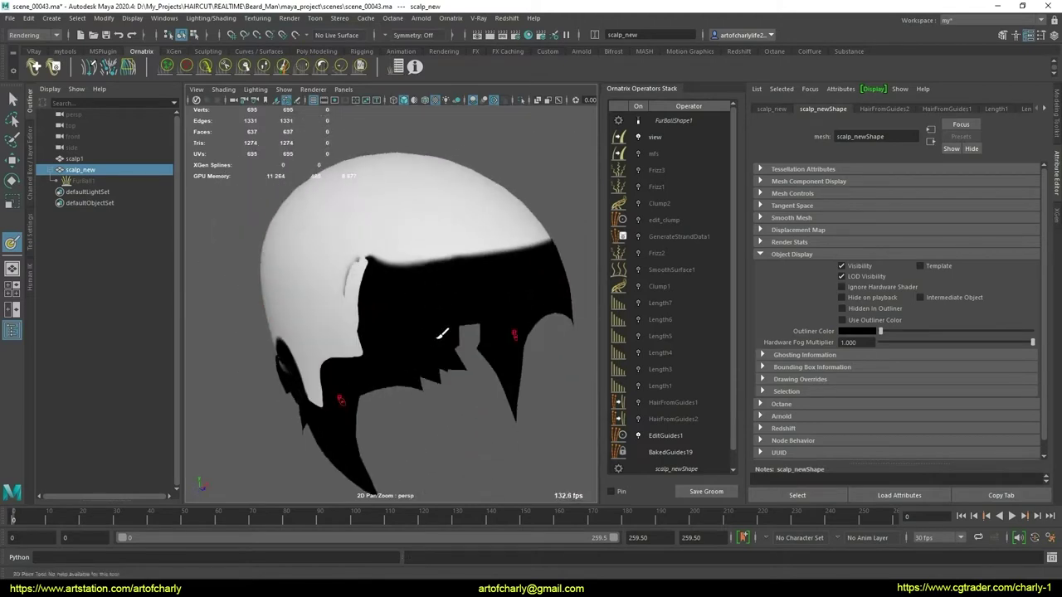
alt+drag(442, 335, 495, 334)
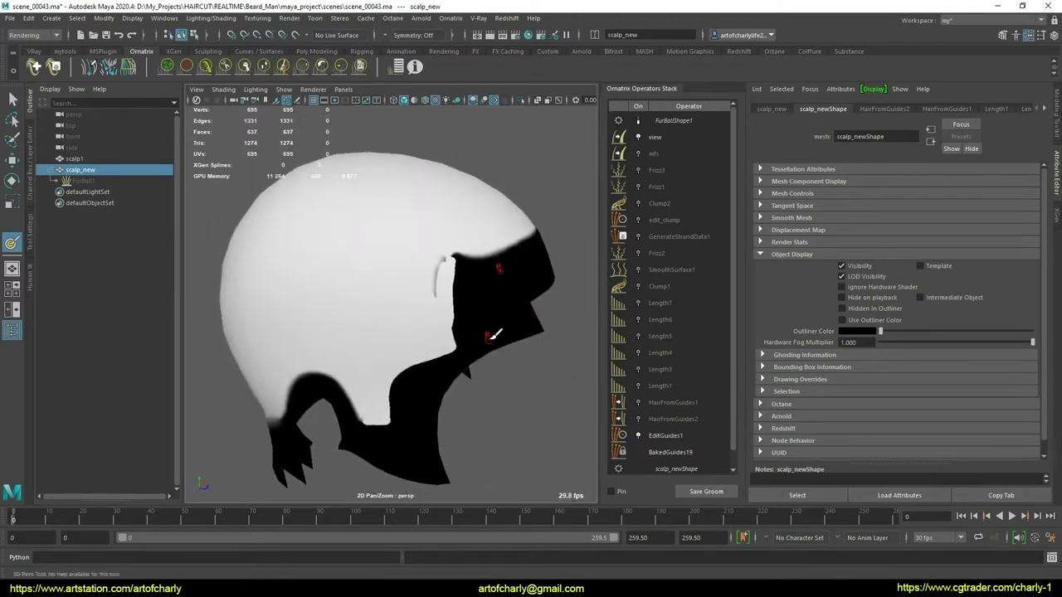
scroll(439, 320, up, 2)
scroll(452, 331, up, 3)
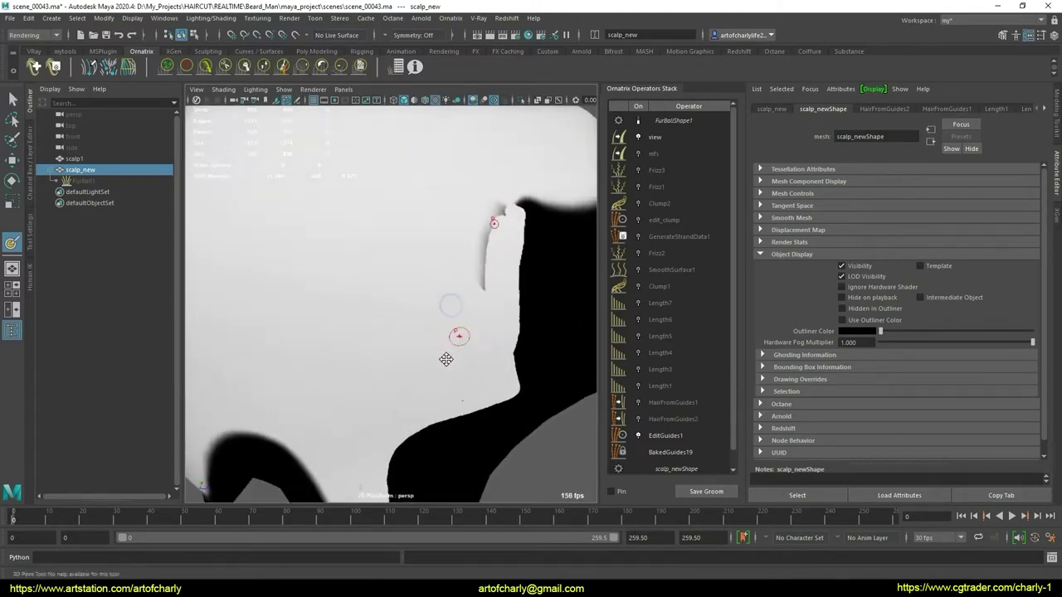
scroll(458, 324, up, 2)
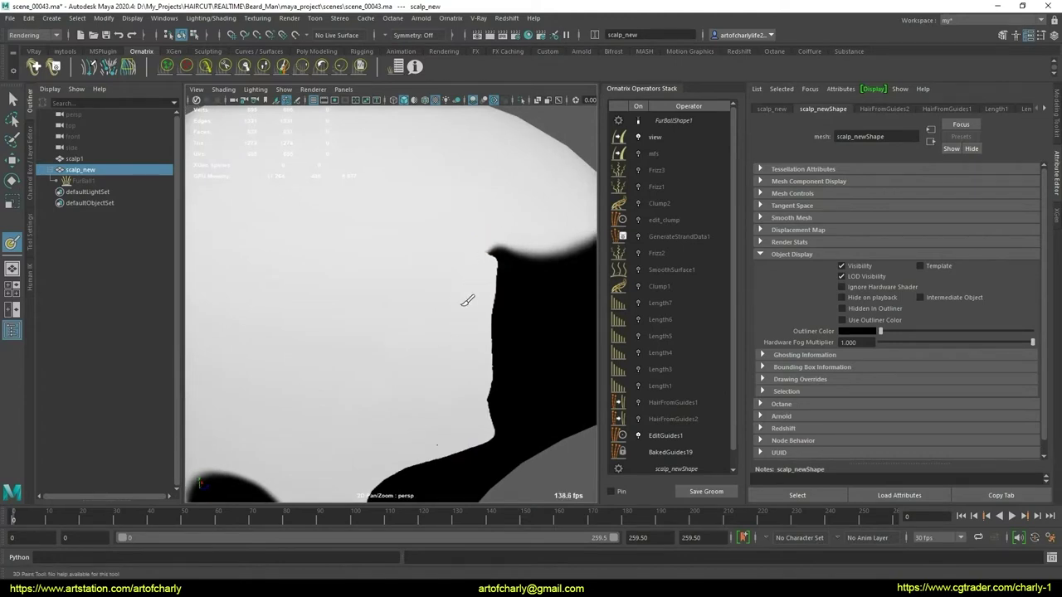
scroll(452, 322, down, 4)
mouse_move(453, 322)
alt+mouse_down()
mouse_move(472, 314)
mouse_move(480, 336)
alt+mouse_up()
scroll(472, 314, up, 3)
scroll(472, 314, up, 2)
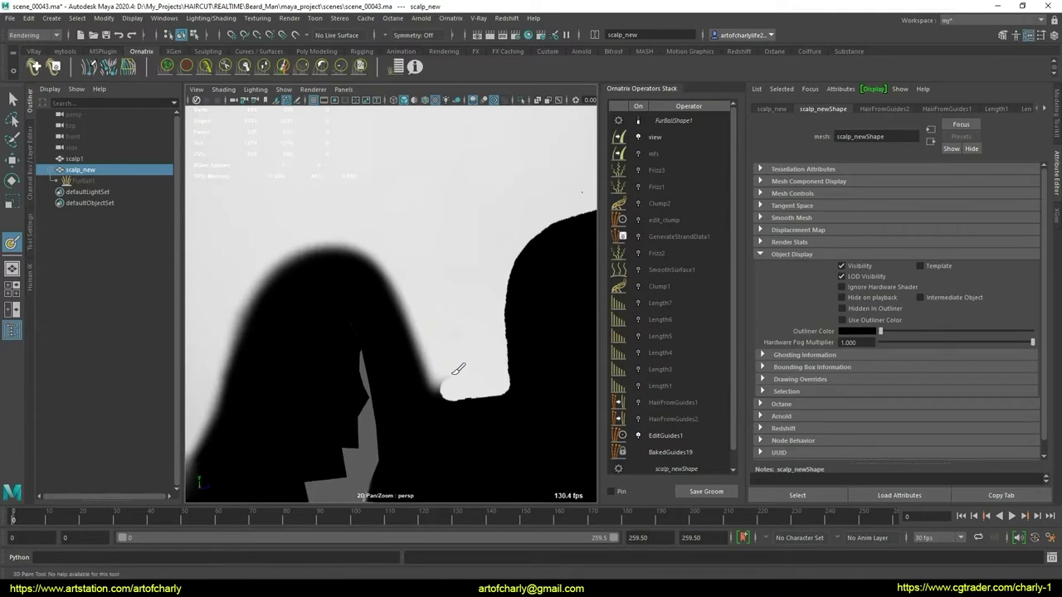
drag(469, 390, 436, 389)
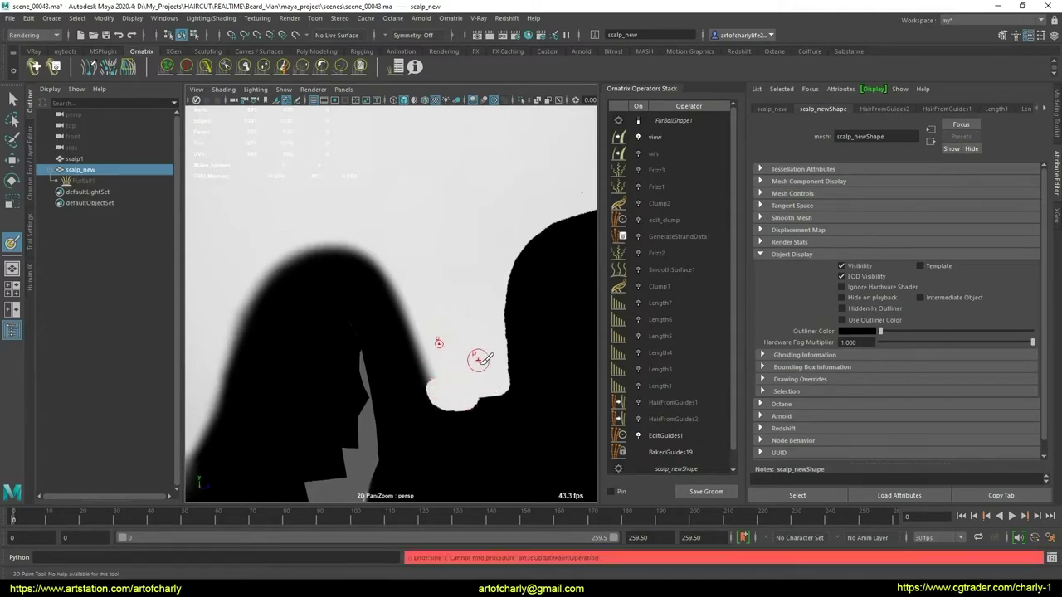
key(ctrl+z)
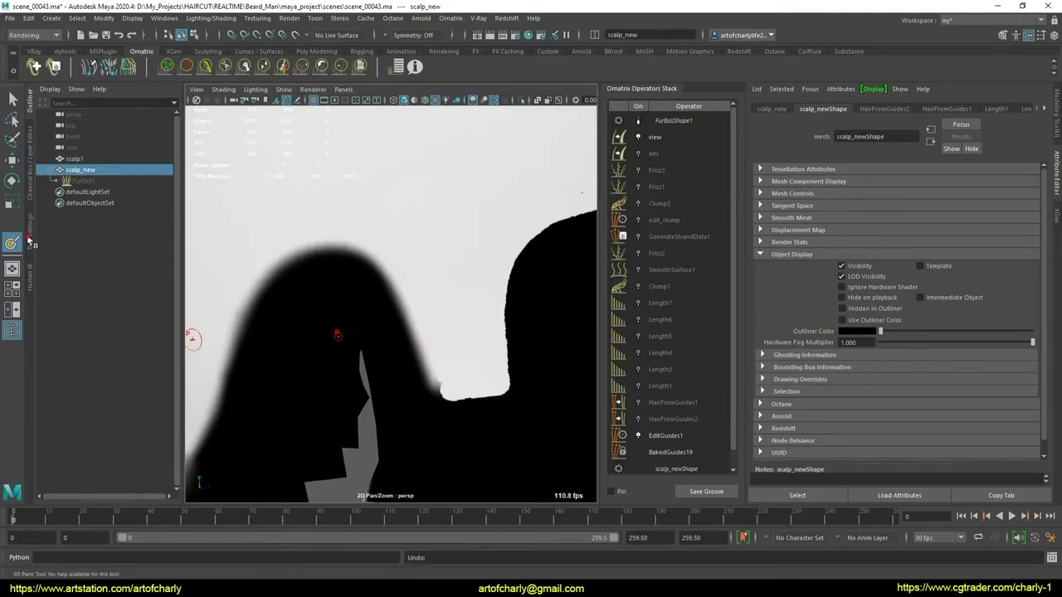
- Set the paint brush to blur and soften the black notch at the neck corner
click(30, 241)
click(223, 354)
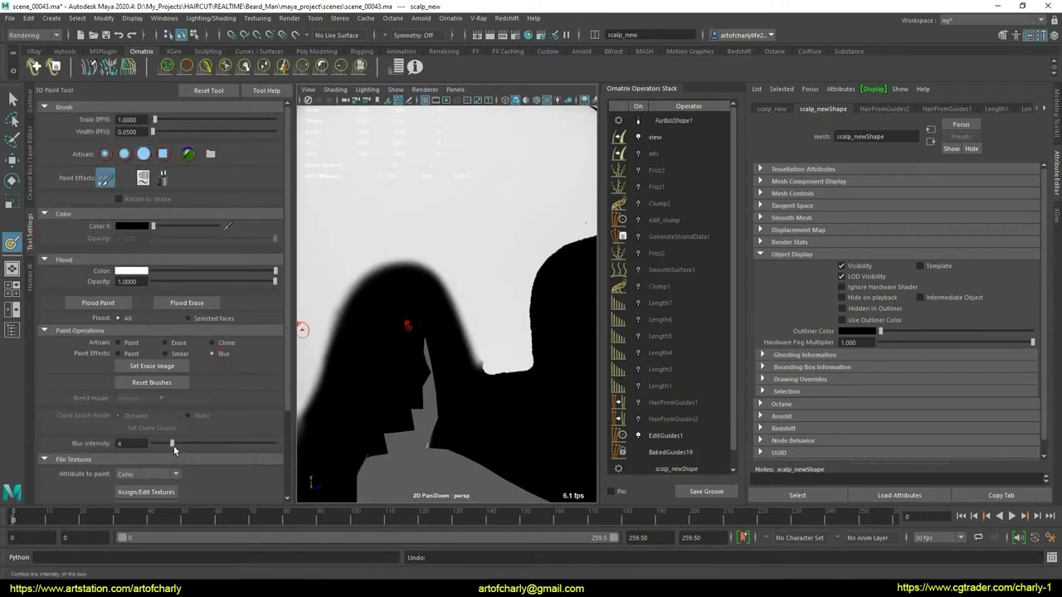
scroll(450, 357, up, 3)
scroll(460, 369, up, 2)
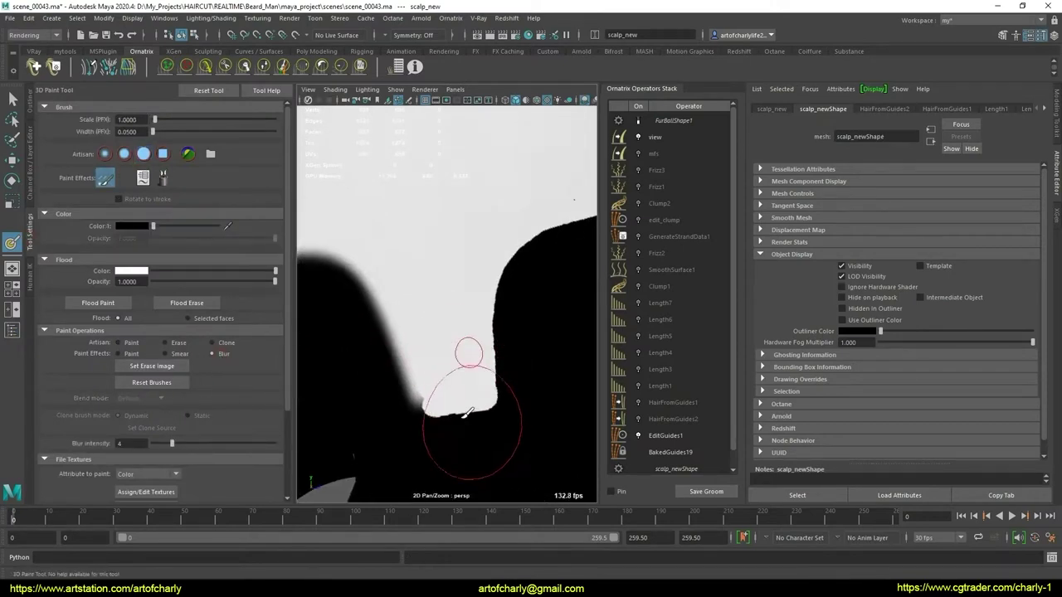
mouse_move(436, 412)
mouse_down()
mouse_move(480, 408)
mouse_move(471, 405)
mouse_up()
- Return the brush to normal painting in white to touch up the mask edges
click(129, 343)
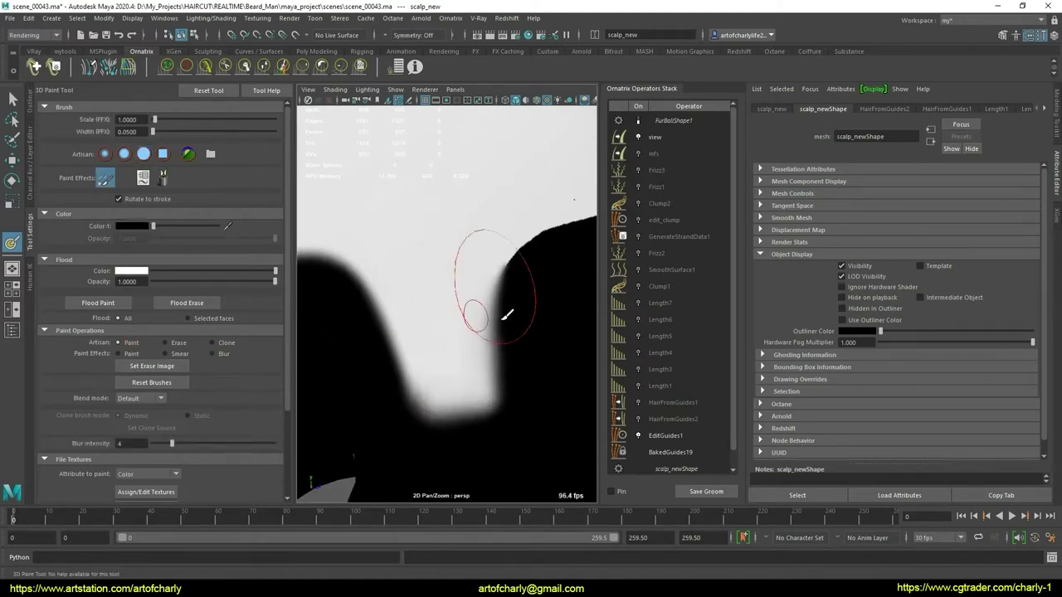
scroll(497, 296, up, 3)
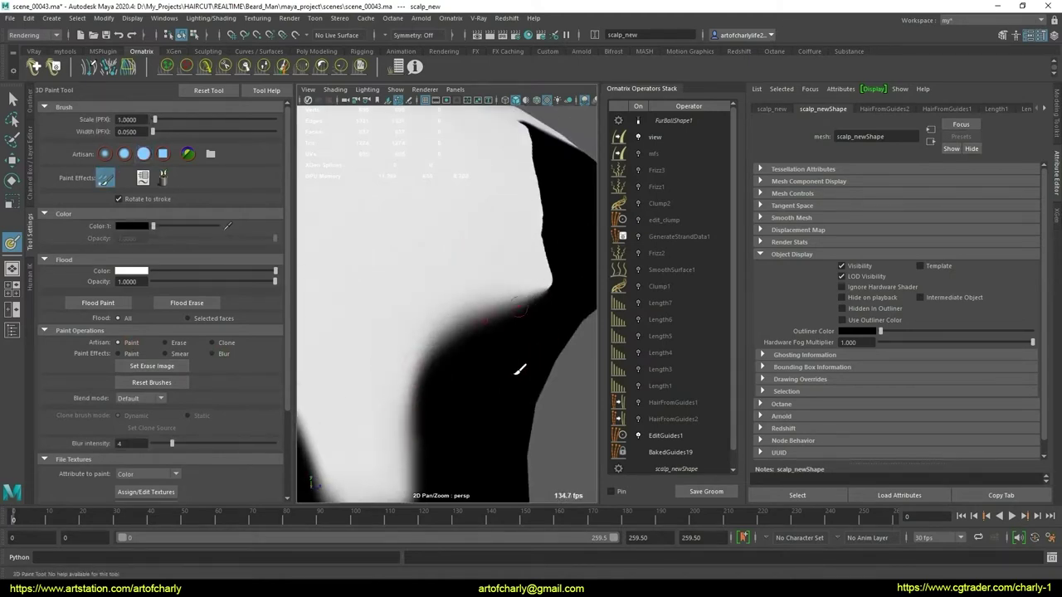
scroll(518, 369, down, 2)
scroll(472, 339, down, 2)
scroll(505, 315, up, 2)
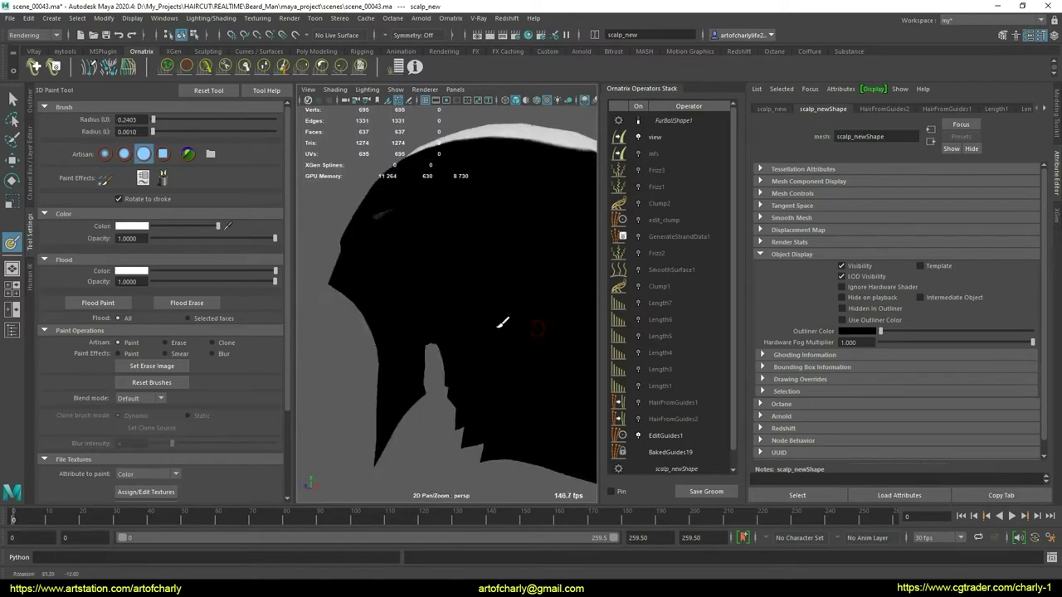
scroll(469, 343, up, 2)
scroll(446, 316, down, 3)
- Work around the back of the scalp, touching up the mask edges in white
alt+drag(445, 315, 526, 344)
scroll(487, 379, up, 3)
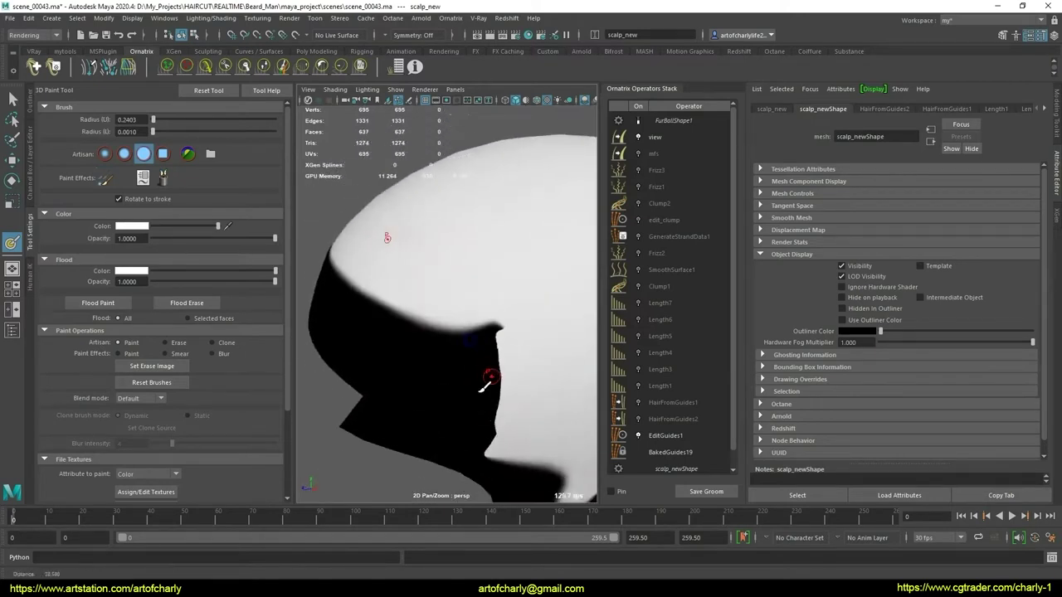
scroll(417, 351, up, 2)
scroll(451, 332, up, 2)
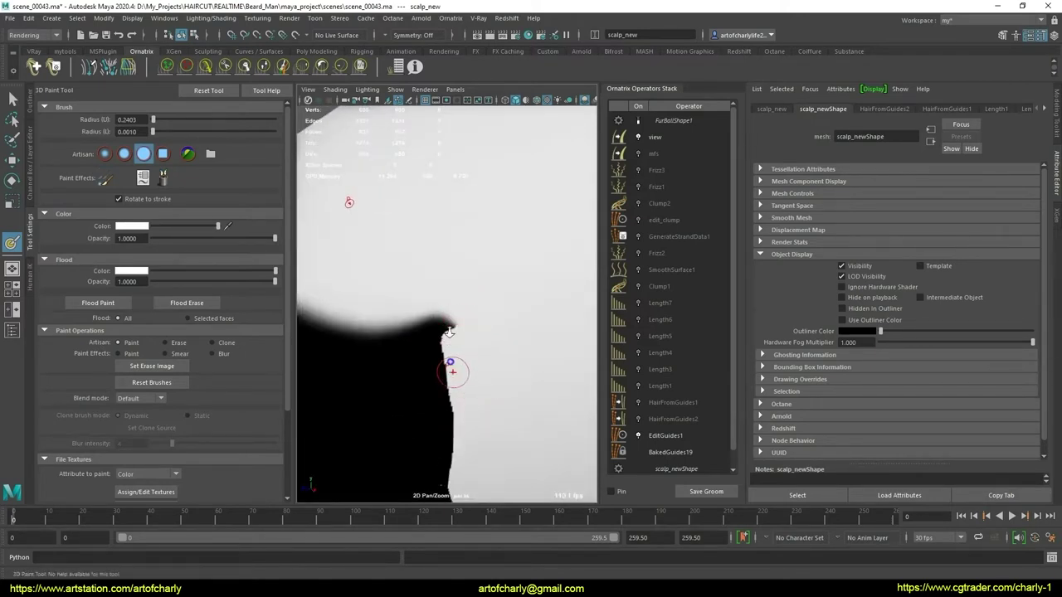
scroll(448, 332, down, 4)
mouse_move(448, 332)
alt+mouse_down()
mouse_move(580, 308)
mouse_move(464, 355)
mouse_move(477, 370)
mouse_move(459, 357)
mouse_move(486, 375)
mouse_move(441, 351)
mouse_move(498, 365)
mouse_move(548, 339)
mouse_move(559, 366)
mouse_move(534, 371)
mouse_move(540, 360)
mouse_move(527, 341)
mouse_move(467, 368)
mouse_move(495, 372)
mouse_move(490, 335)
alt+mouse_up()
scroll(486, 344, up, 2)
scroll(477, 340, up, 2)
scroll(469, 348, down, 2)
scroll(459, 353, up, 3)
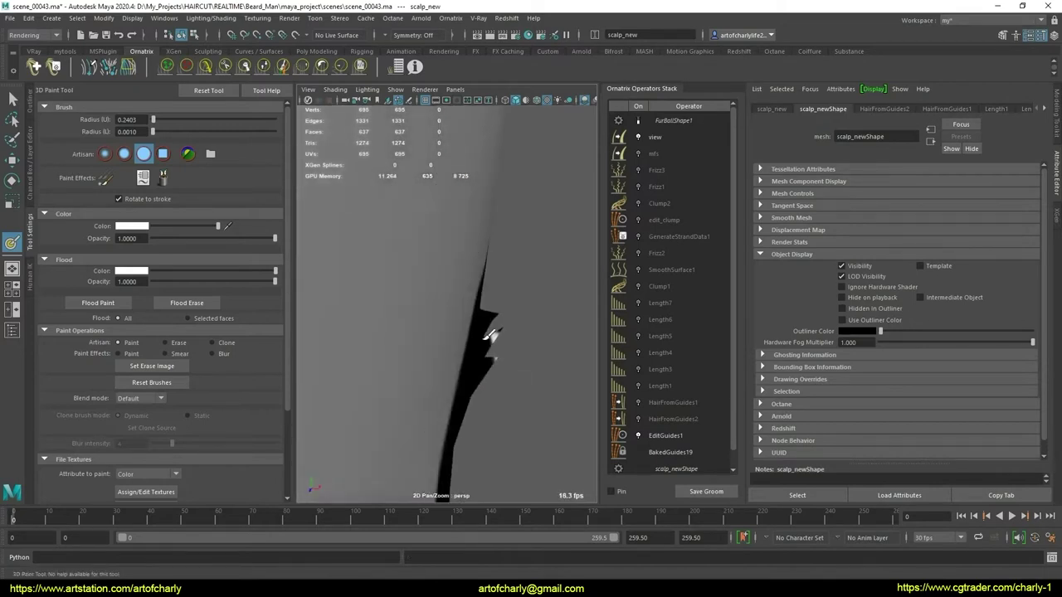
drag(288, 403, 289, 498)
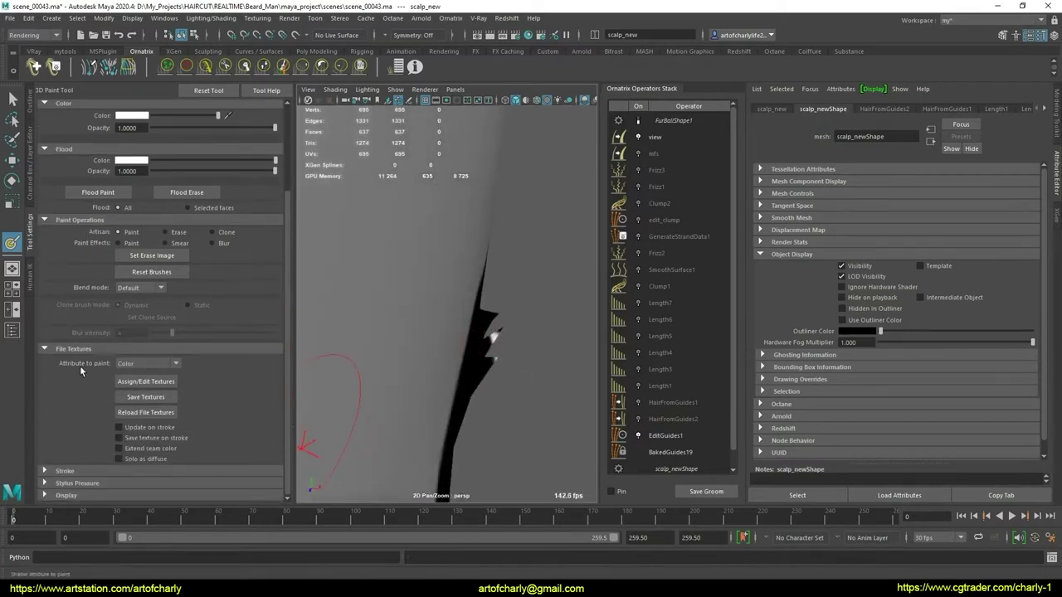
- Reveal the 3D Paint stroke settings and orbit in on the scalp's black area
click(83, 470)
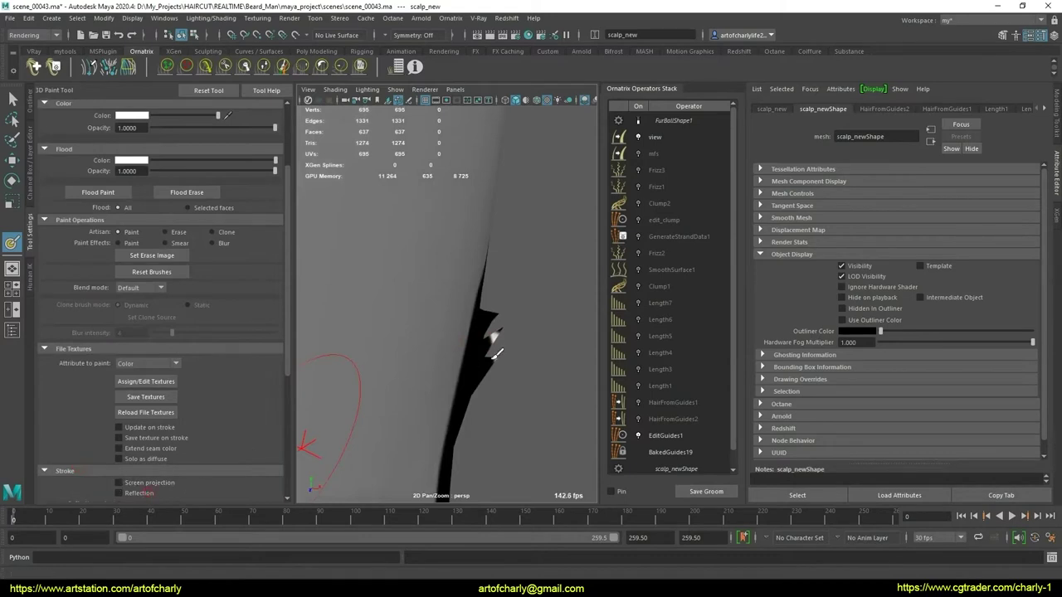
alt+drag(500, 366, 474, 374)
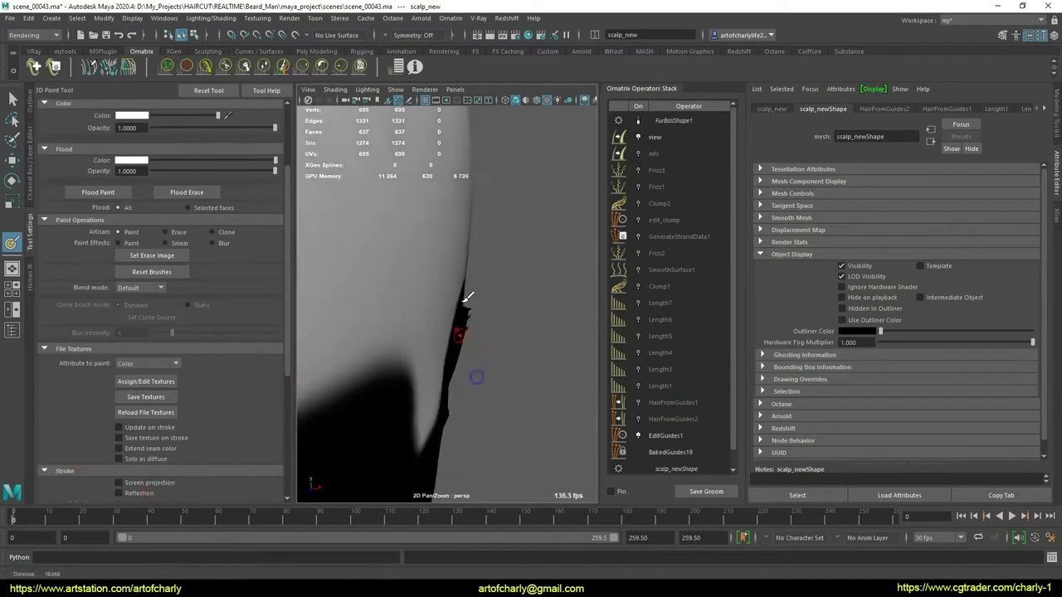
alt+right_drag(474, 374, 387, 351)
mouse_move(386, 351)
alt+mouse_down()
mouse_move(415, 365)
mouse_move(377, 361)
mouse_move(526, 356)
alt+mouse_up()
alt+right_drag(526, 356, 471, 362)
mouse_move(470, 362)
alt+mouse_down()
mouse_move(439, 346)
mouse_move(486, 348)
alt+mouse_up()
alt+right_drag(486, 348, 486, 379)
mouse_move(487, 379)
alt+mouse_down()
mouse_move(442, 385)
mouse_move(489, 384)
mouse_move(464, 391)
mouse_move(450, 374)
mouse_move(480, 370)
alt+mouse_up()
mouse_move(479, 370)
alt+right_down()
mouse_move(438, 390)
mouse_move(457, 424)
mouse_move(372, 429)
alt+right_up()
mouse_move(372, 429)
alt+mouse_down()
mouse_move(377, 441)
mouse_move(448, 403)
mouse_move(498, 398)
mouse_move(486, 403)
mouse_move(486, 379)
mouse_move(429, 348)
alt+mouse_up()
- Zoom and orbit to frame the white bump along the sideburn edge
scroll(498, 398, up, 2)
scroll(502, 396, up, 2)
scroll(513, 395, up, 4)
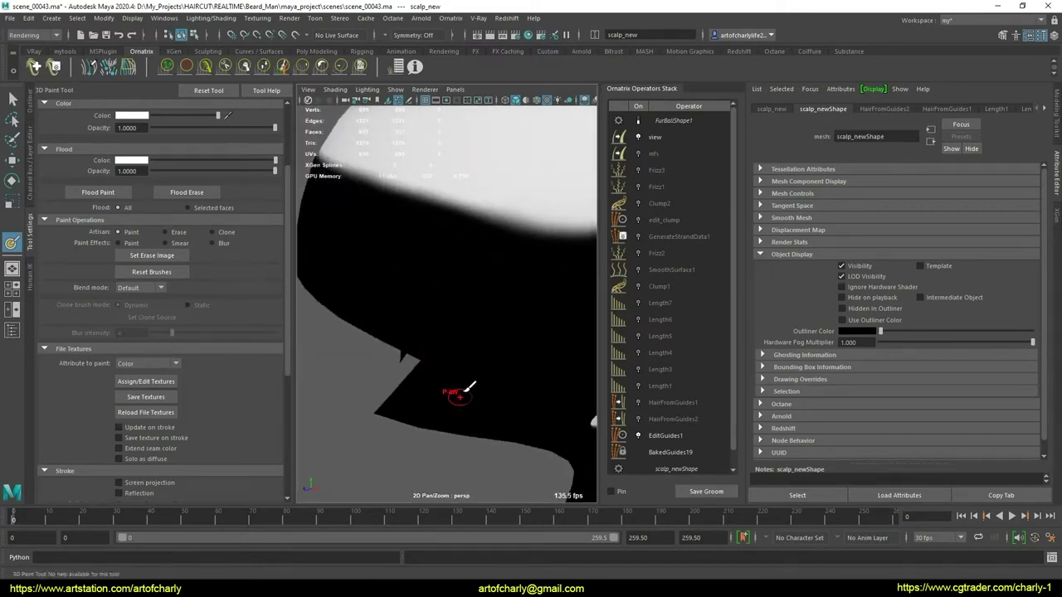
mouse_move(304, 352)
alt+mouse_down()
mouse_move(492, 354)
mouse_move(465, 343)
alt+mouse_up()
scroll(474, 407, up, 3)
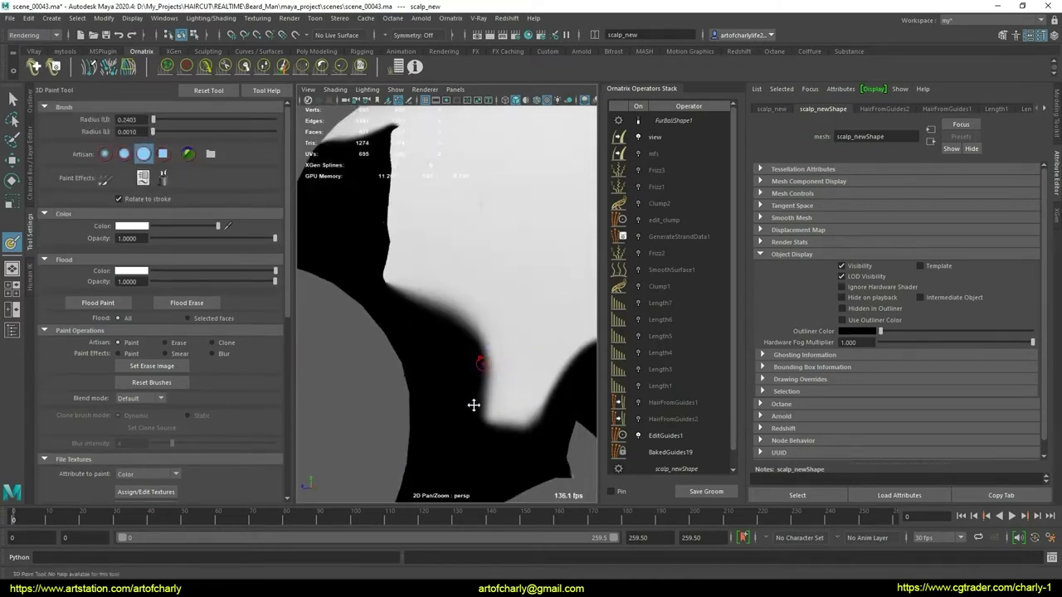
scroll(473, 388, up, 3)
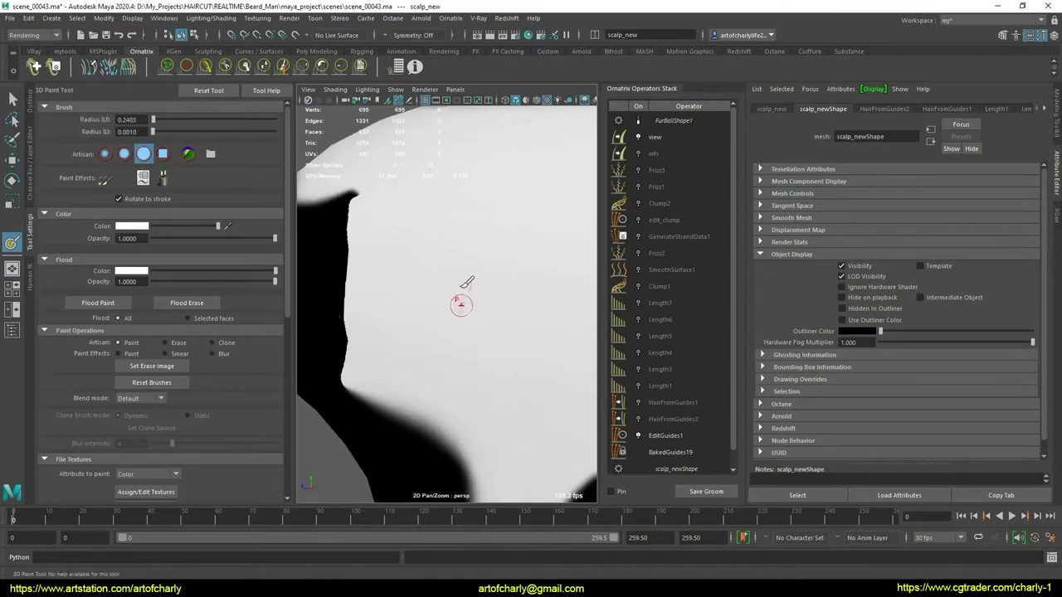
scroll(471, 340, down, 5)
mouse_move(474, 348)
alt+mouse_down()
mouse_move(486, 360)
mouse_move(446, 359)
mouse_move(486, 373)
alt+mouse_up()
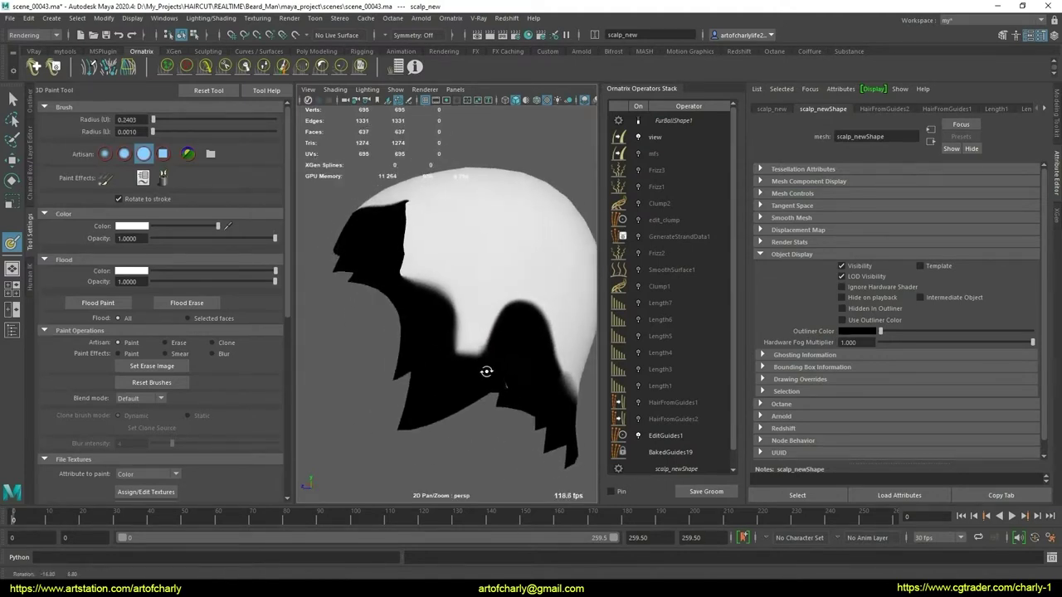
scroll(465, 357, up, 3)
scroll(489, 417, up, 3)
scroll(489, 418, up, 3)
scroll(462, 368, up, 2)
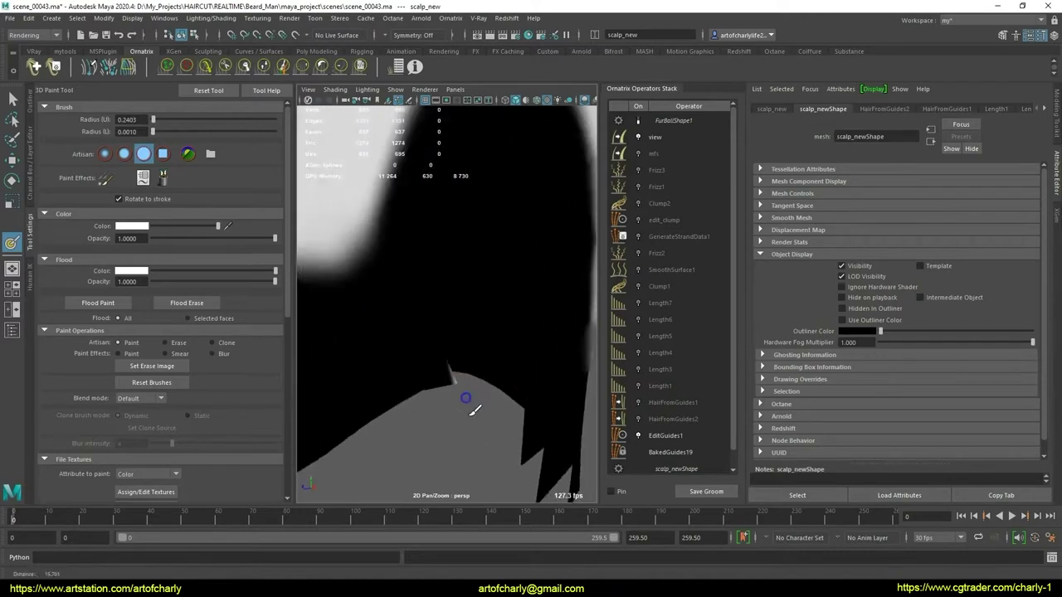
scroll(486, 407, up, 3)
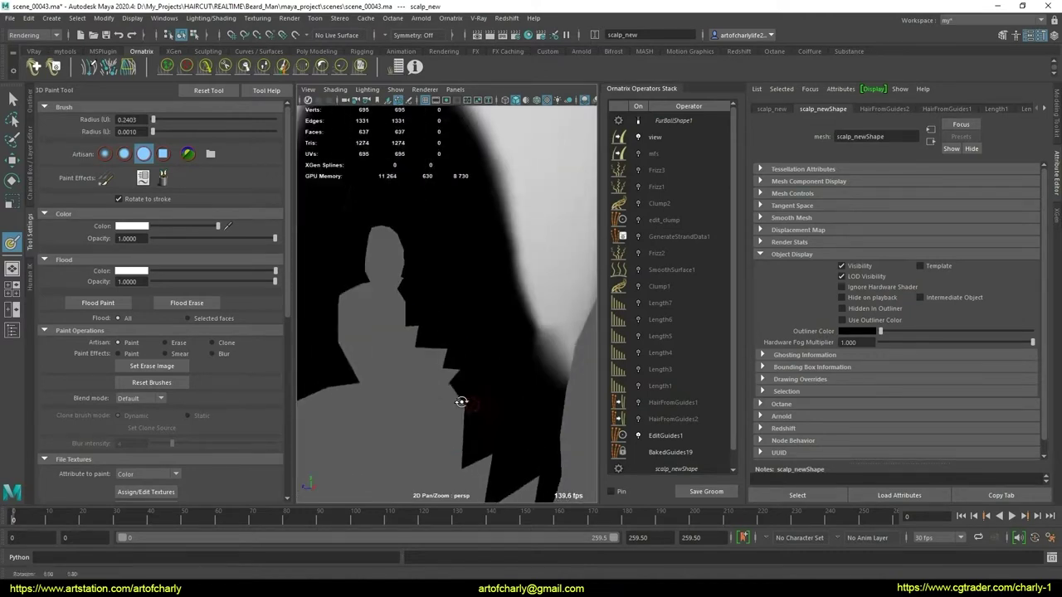
scroll(468, 426, up, 1)
scroll(455, 399, down, 3)
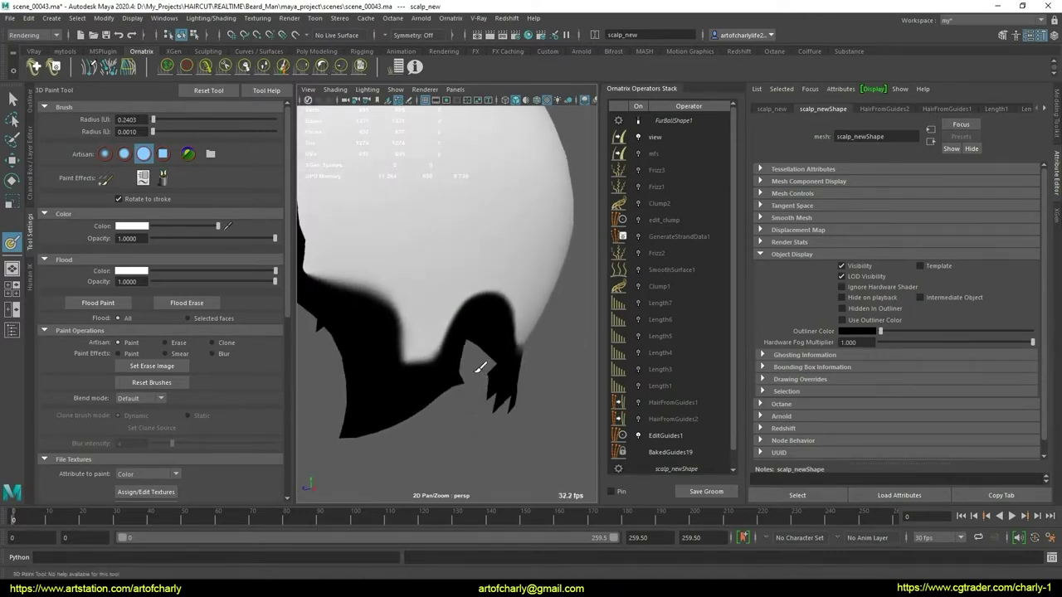
scroll(486, 368, down, 2)
scroll(459, 414, down, 2)
scroll(455, 411, up, 2)
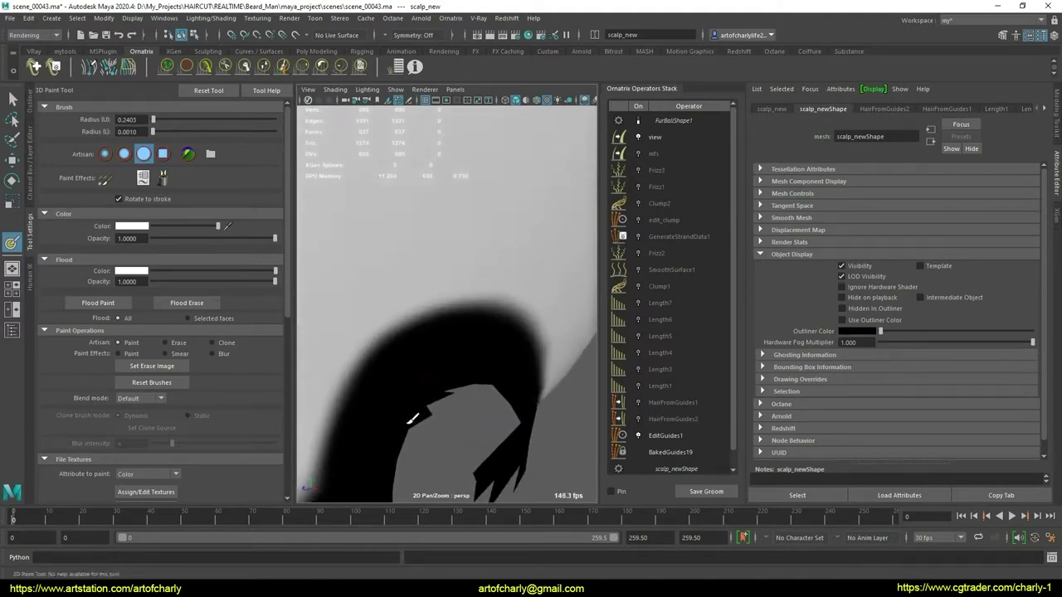
scroll(490, 390, down, 3)
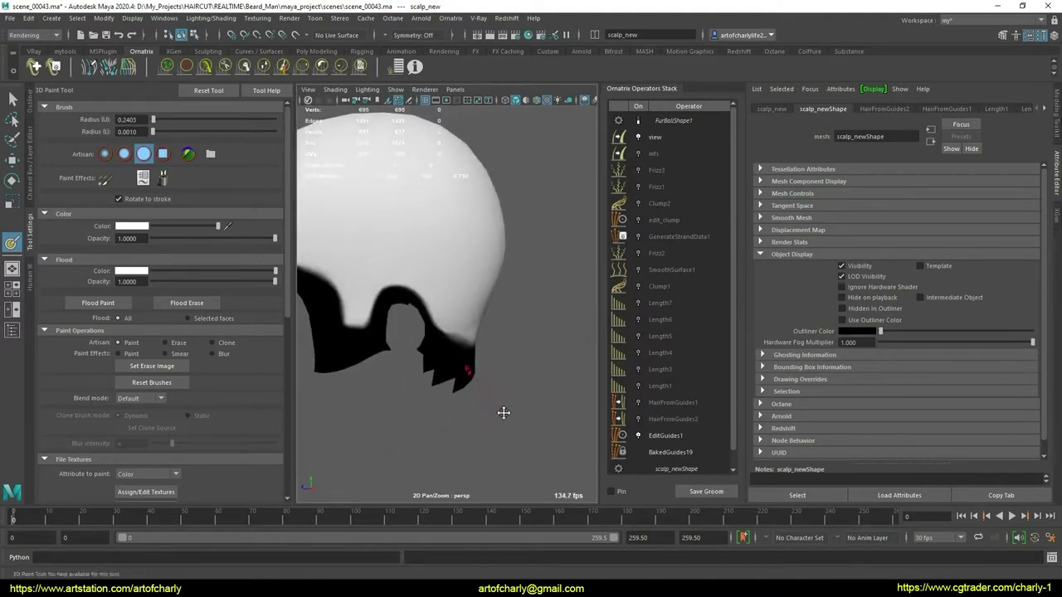
scroll(426, 368, down, 2)
scroll(487, 384, up, 2)
scroll(469, 412, up, 1)
scroll(443, 370, up, 1)
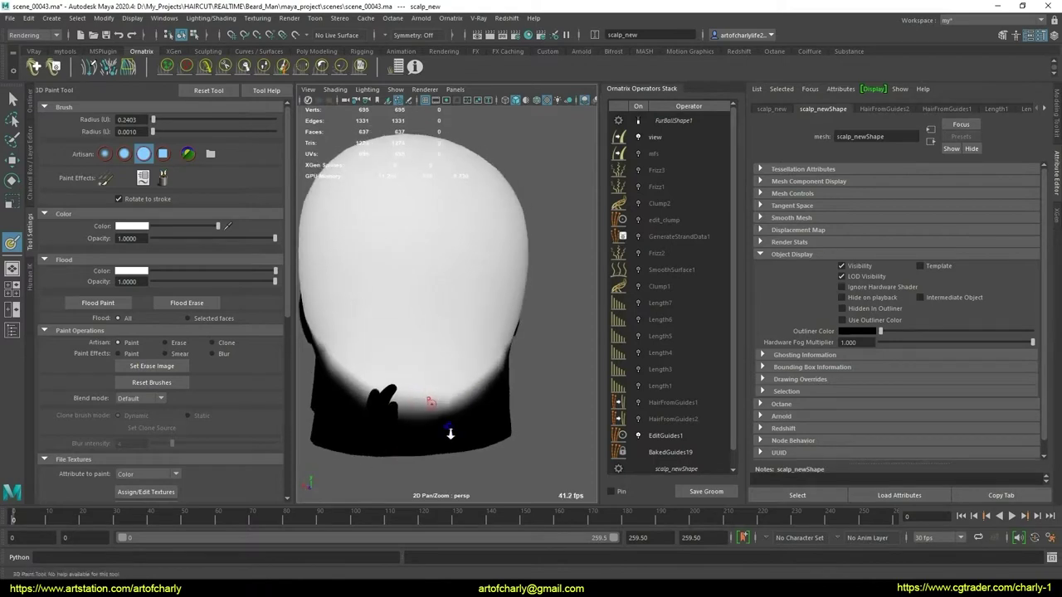
scroll(420, 390, up, 2)
scroll(417, 403, up, 2)
scroll(485, 402, up, 2)
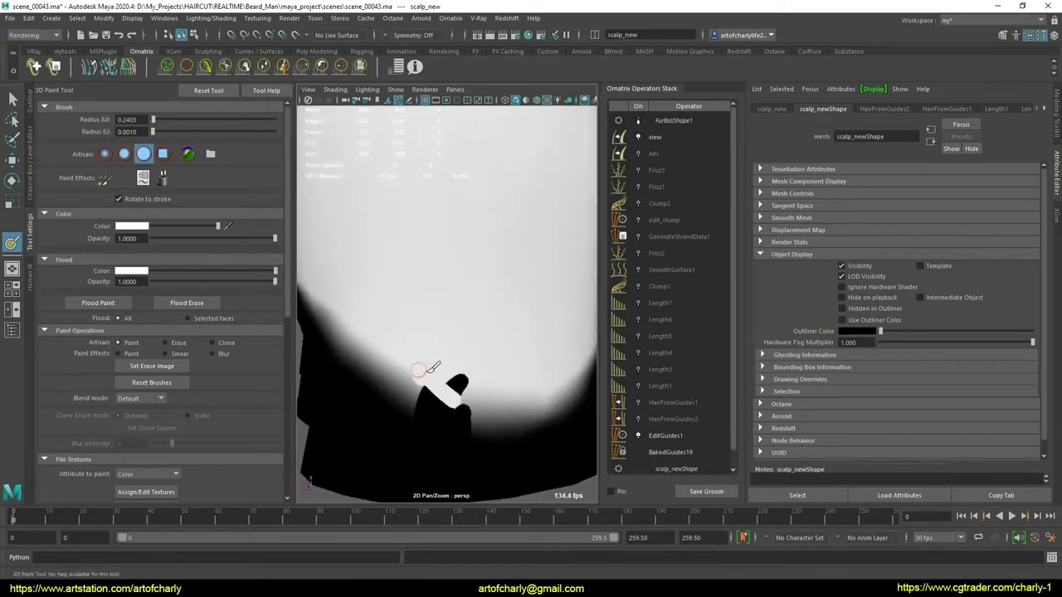
- Paint black over the white bump, blur the edge, and return to the Select Tool
mouse_move(423, 385)
mouse_down()
mouse_move(486, 407)
mouse_move(509, 391)
mouse_move(476, 407)
mouse_up()
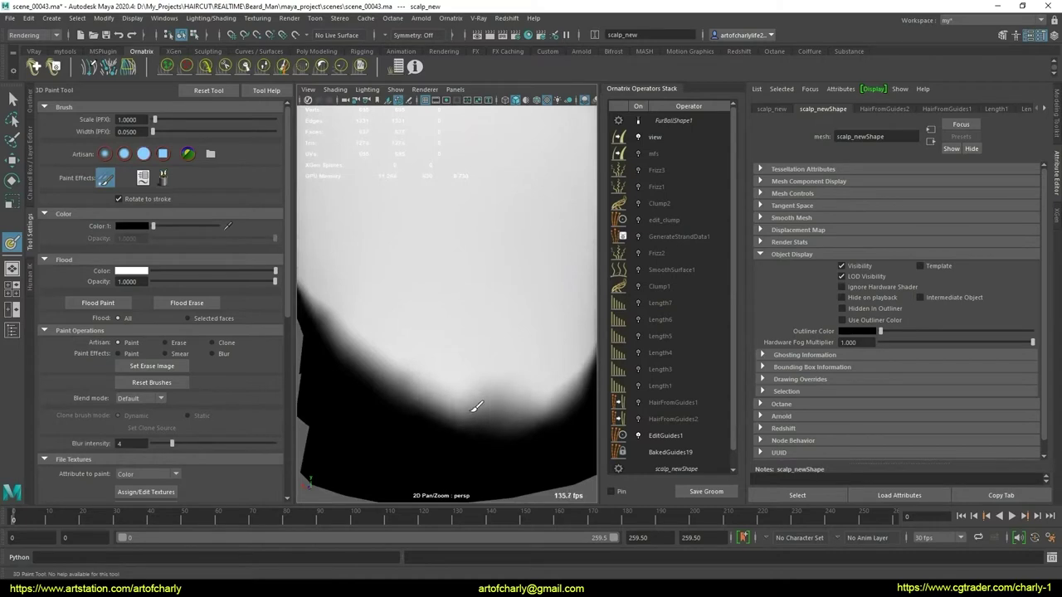
drag(415, 384, 445, 368)
key(f)
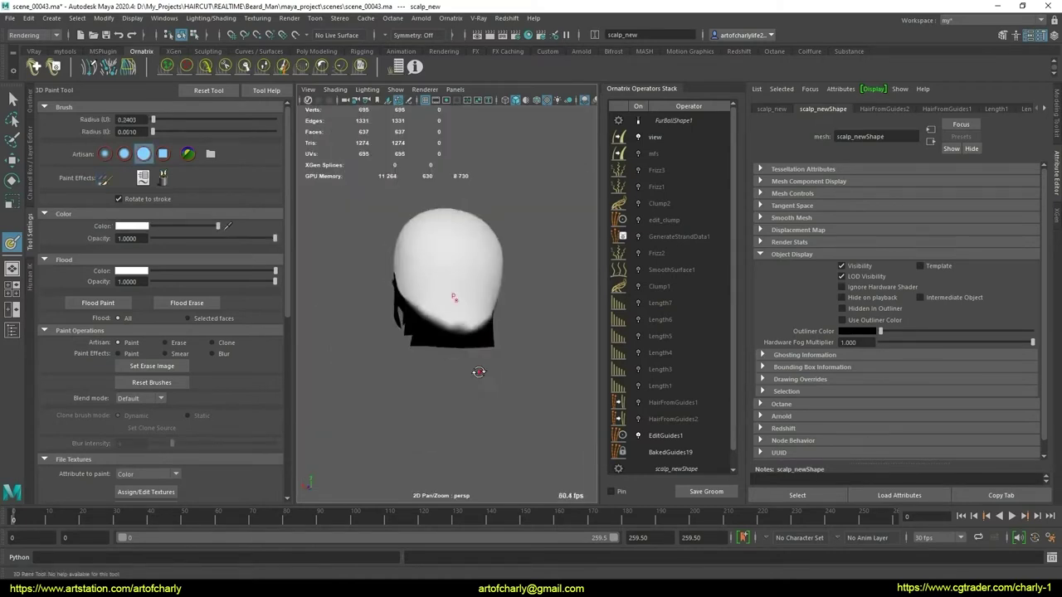
alt+drag(514, 387, 464, 348)
scroll(464, 349, up, 3)
scroll(475, 395, up, 3)
scroll(475, 394, up, 3)
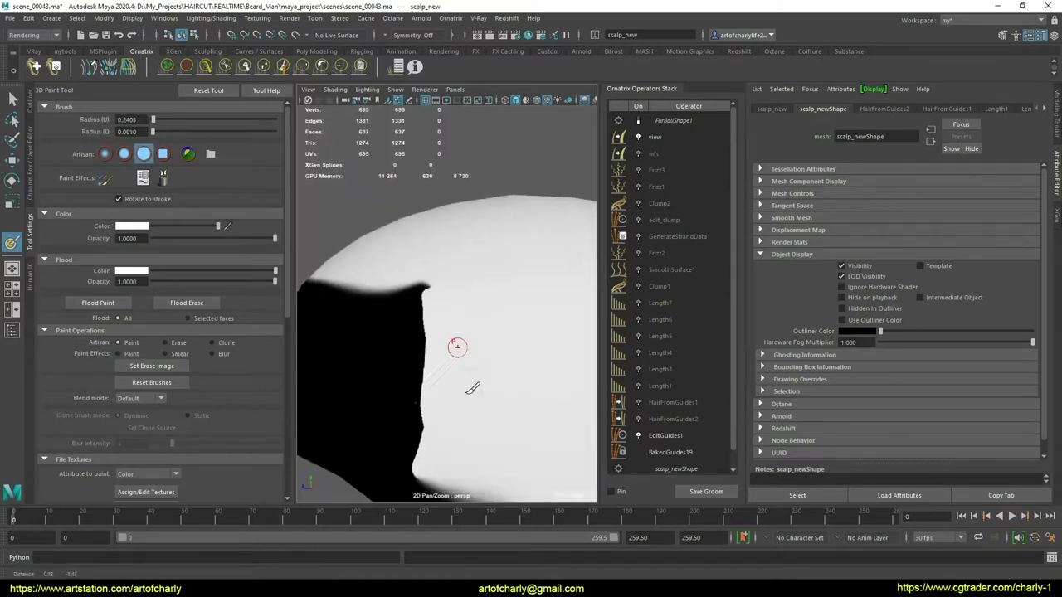
scroll(183, 364, down, 5)
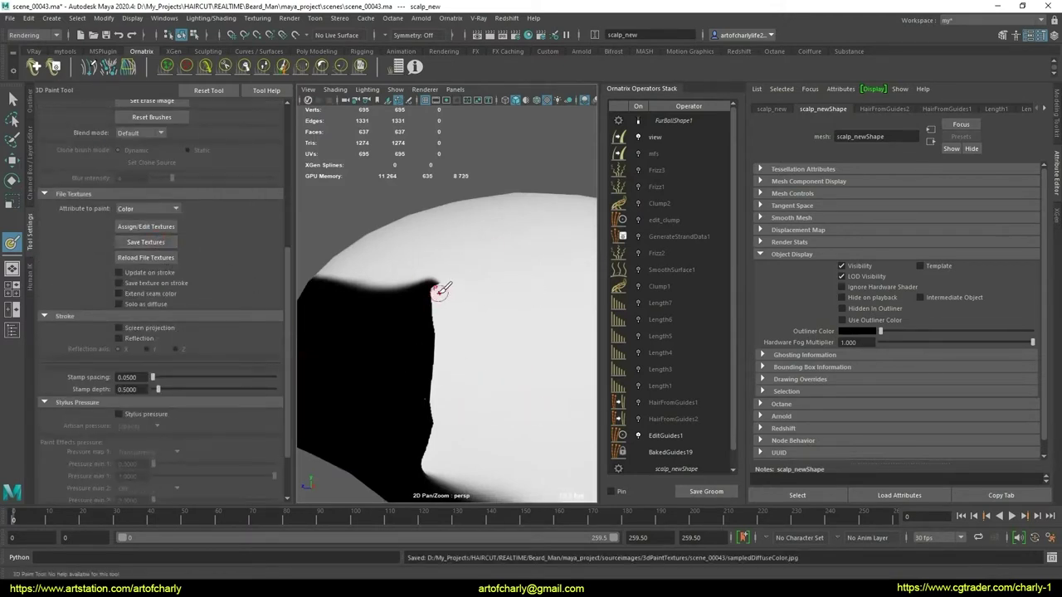
scroll(440, 290, down, 2)
scroll(404, 348, down, 2)
key(q)
scroll(457, 313, down, 5)
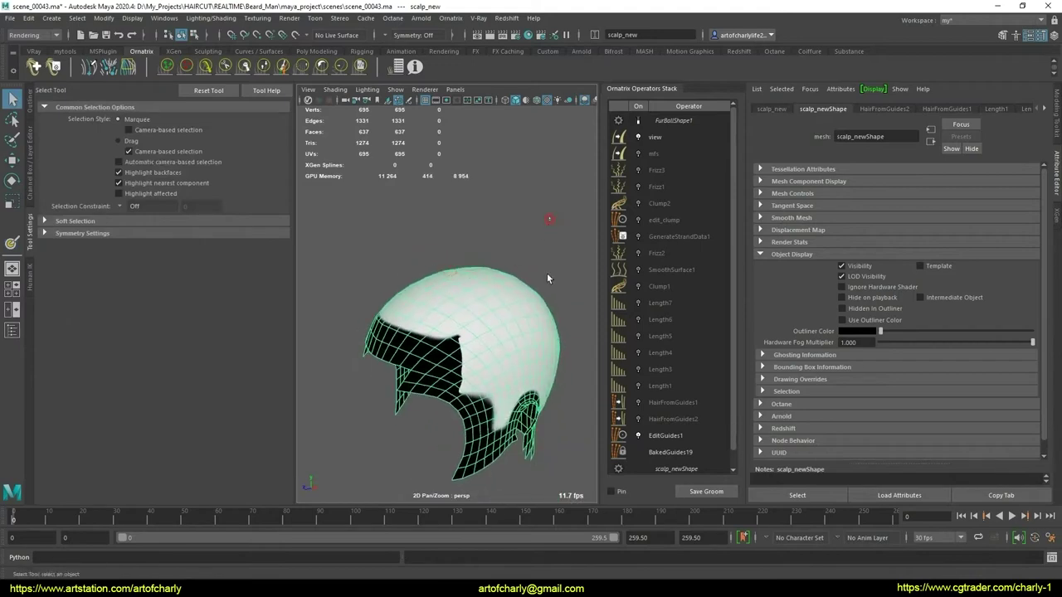
- Deselect the scalp, select FurBall1 in the Outliner, and enter EditGuides1 guide-editing mode
click(588, 279)
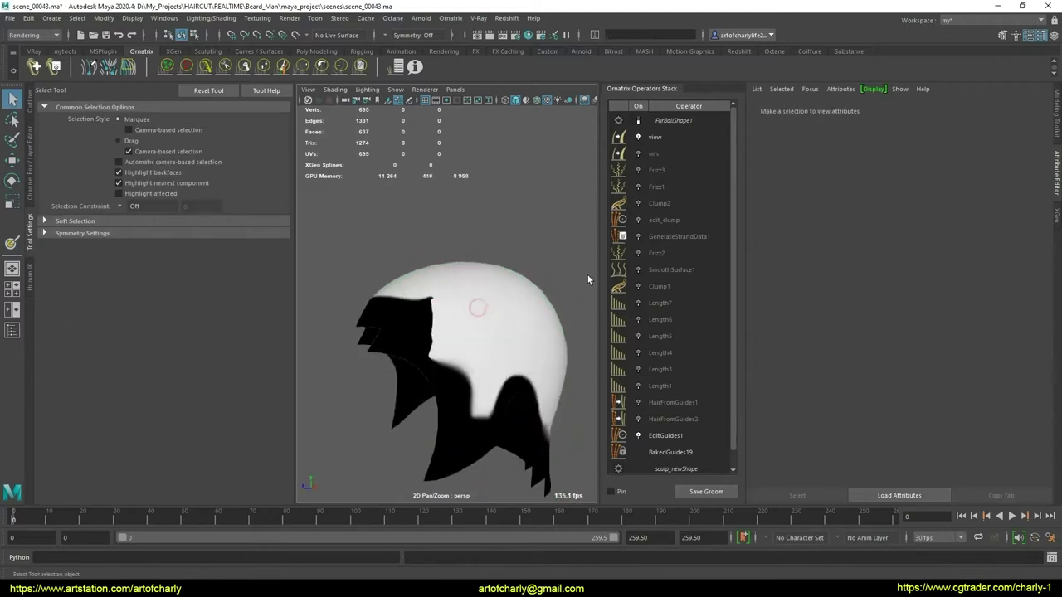
click(32, 106)
click(91, 180)
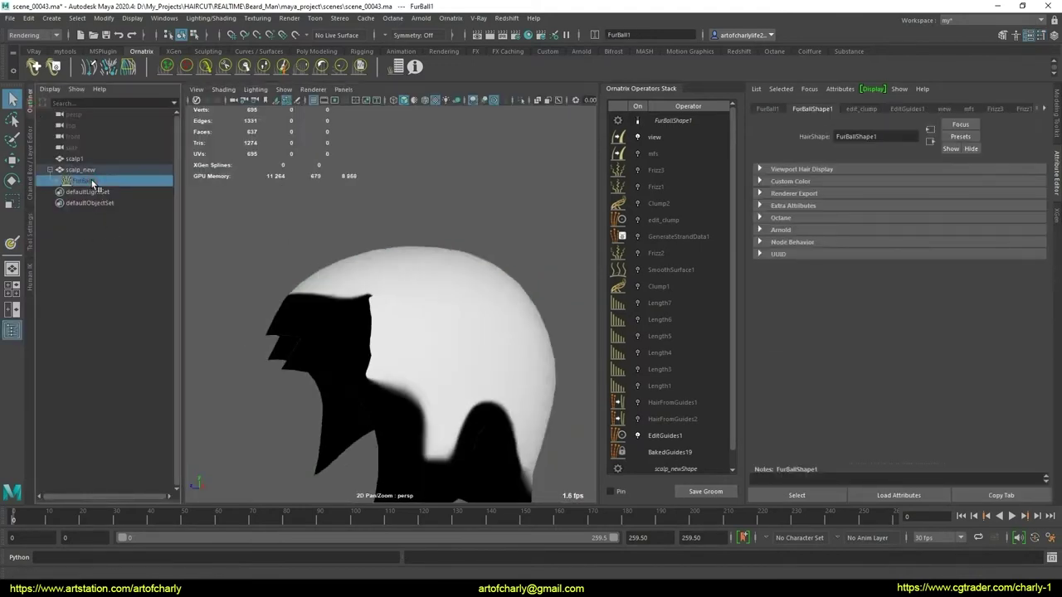
click(668, 434)
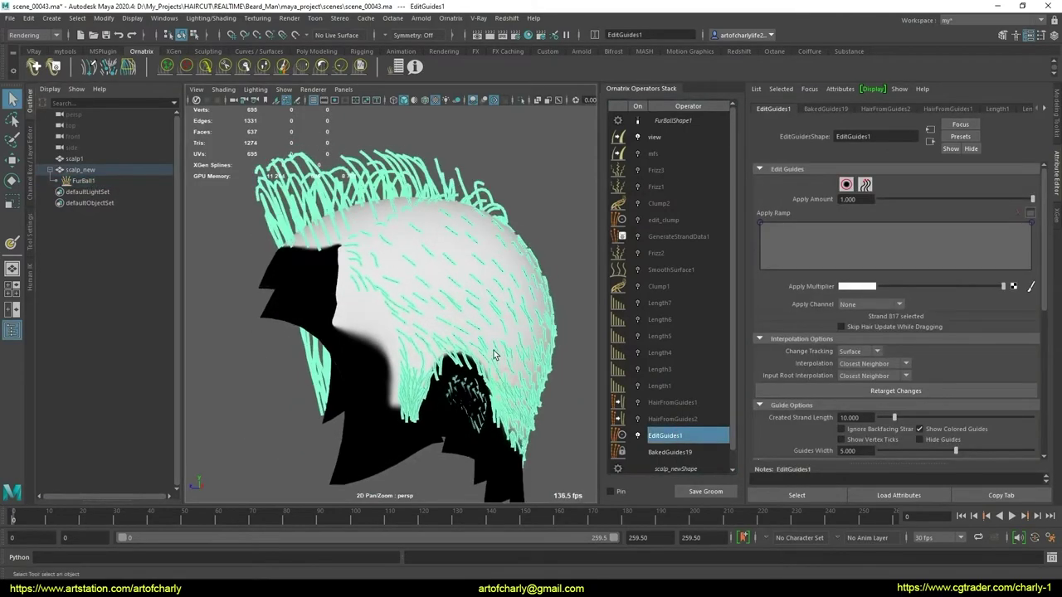
click(846, 186)
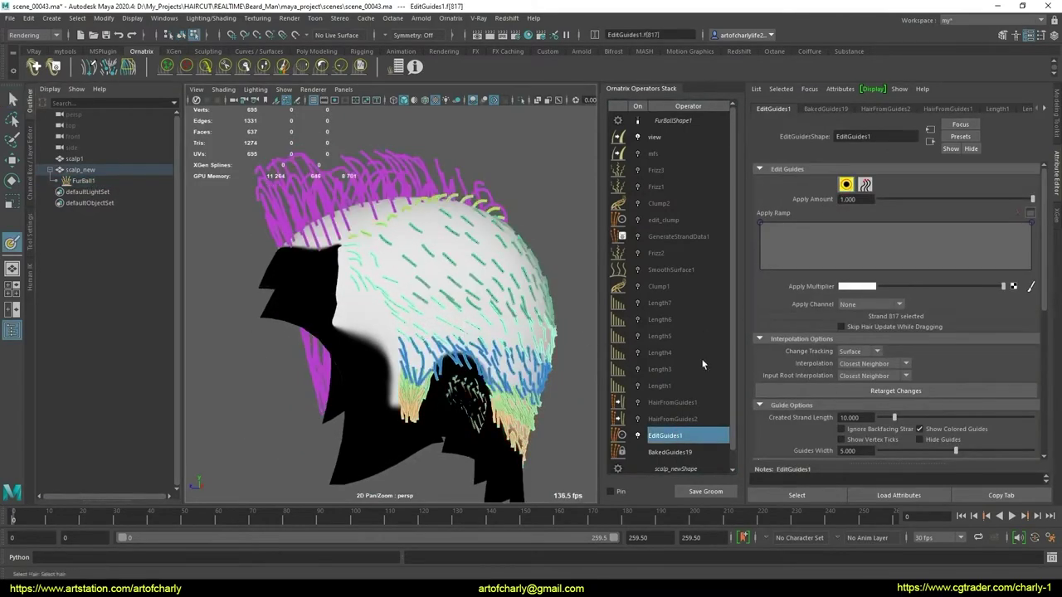
- Orbit around the head to inspect the colour-coded guides and beard strands
scroll(446, 327, up, 3)
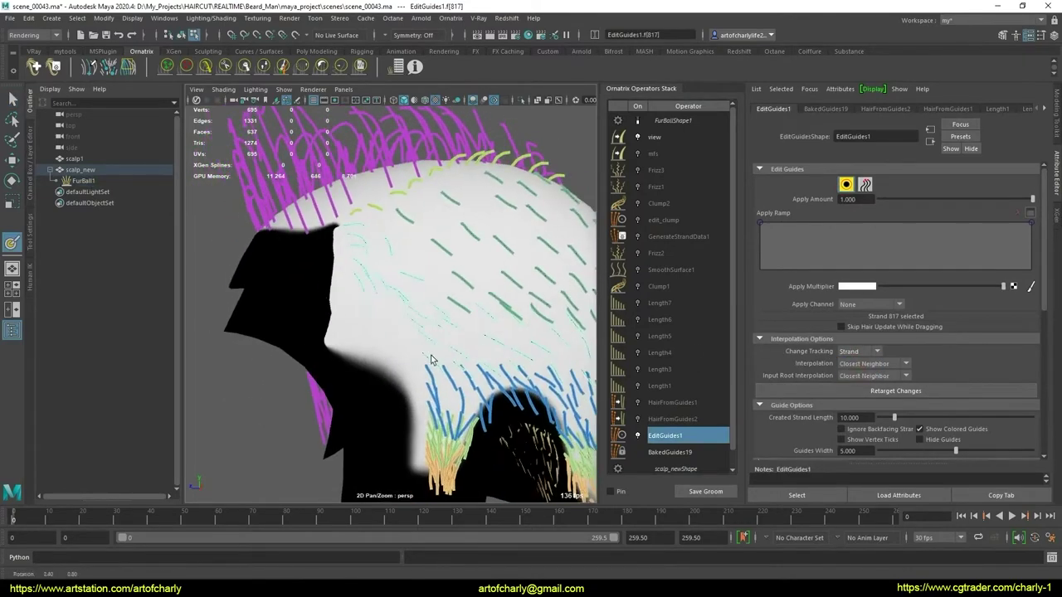
scroll(391, 385, up, 3)
scroll(396, 321, down, 5)
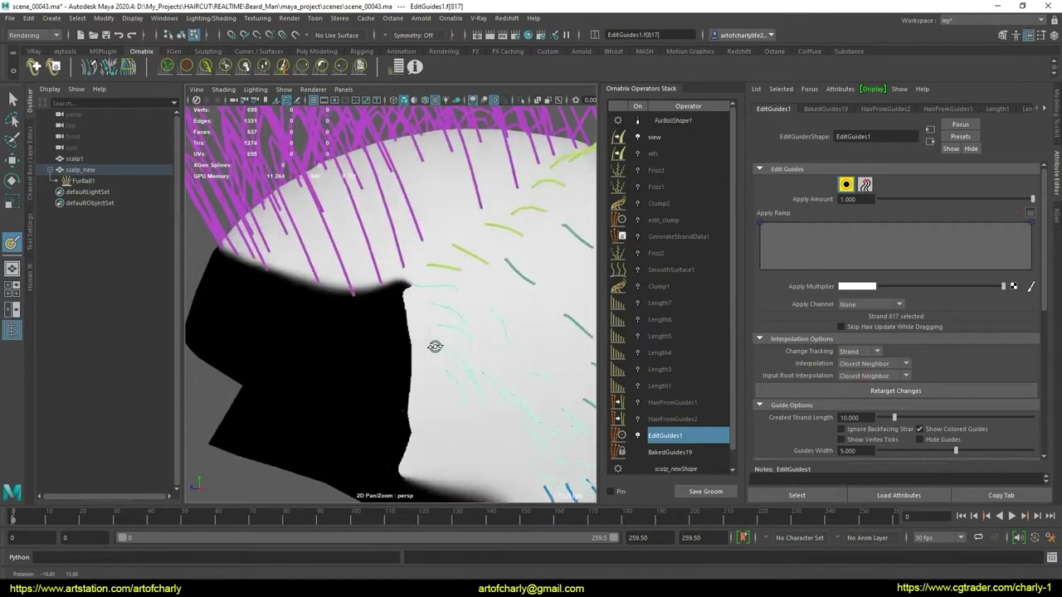
alt+drag(434, 355, 444, 320)
alt+middle_drag(445, 320, 407, 277)
scroll(446, 315, up, 3)
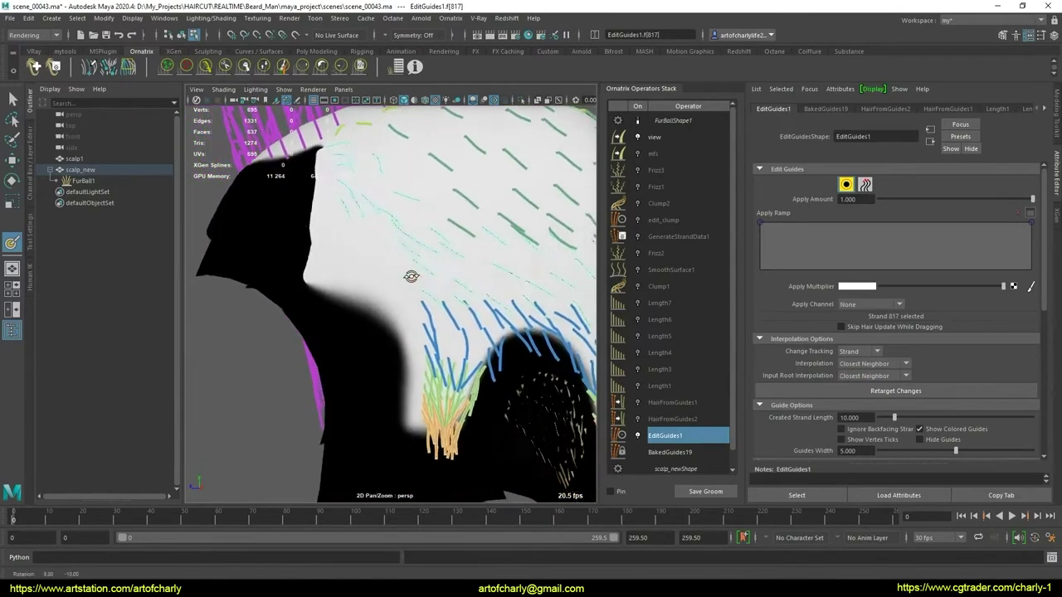
alt+drag(408, 277, 404, 309)
alt+right_drag(404, 309, 452, 458)
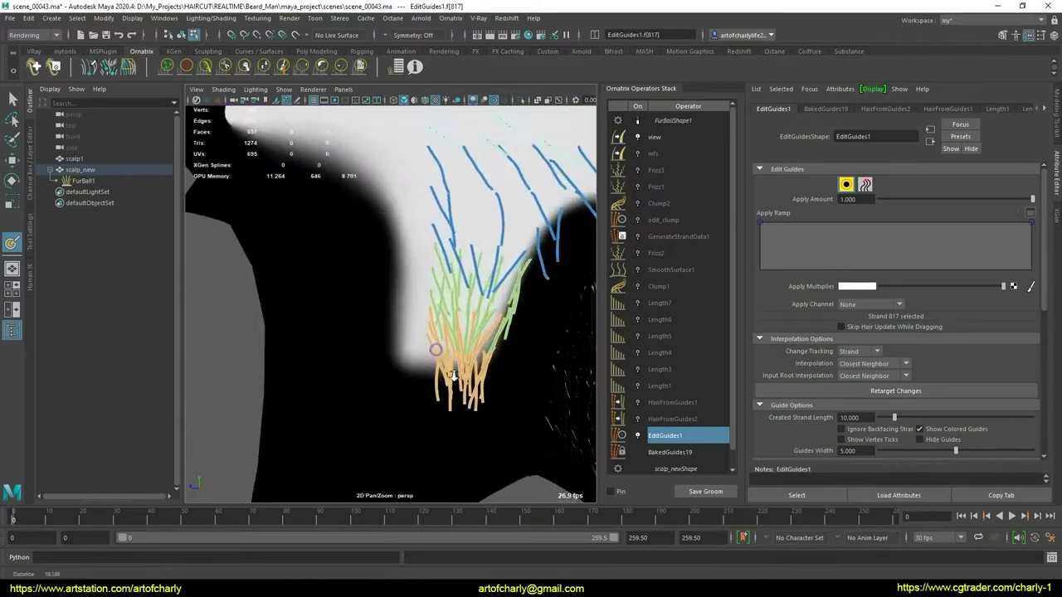
mouse_move(410, 425)
alt+mouse_down()
mouse_move(351, 325)
mouse_move(480, 340)
alt+mouse_up()
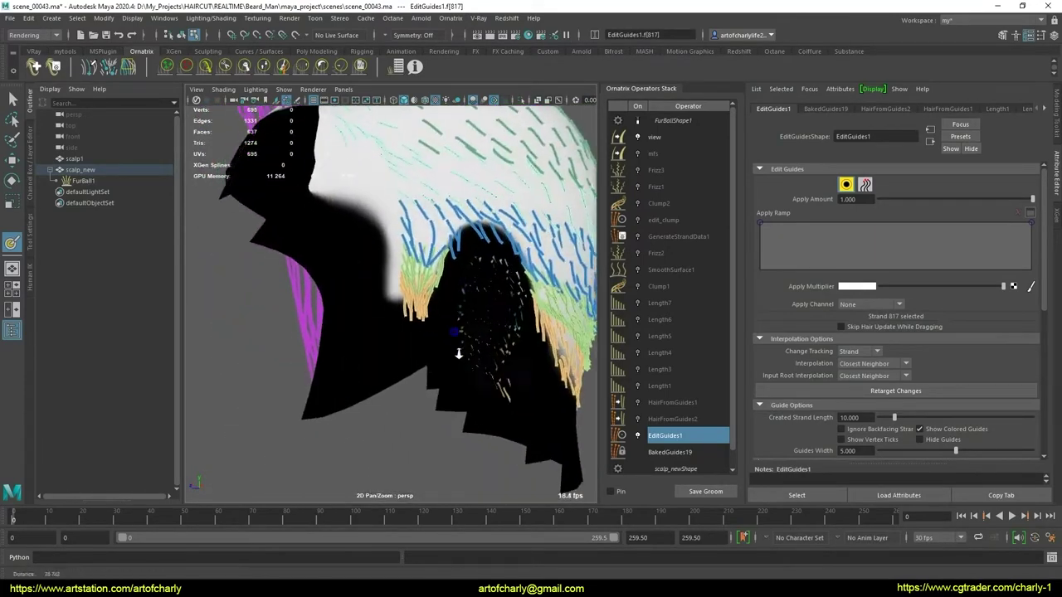
mouse_move(479, 340)
alt+right_down()
mouse_move(471, 448)
mouse_move(450, 396)
alt+right_up()
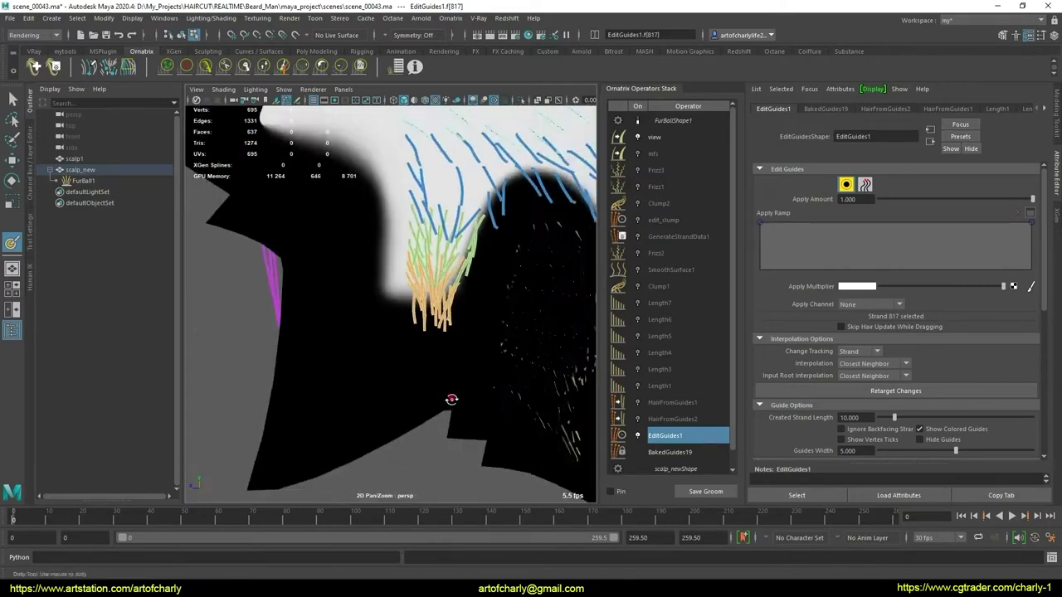
alt+middle_drag(451, 396, 396, 390)
alt+drag(396, 391, 401, 375)
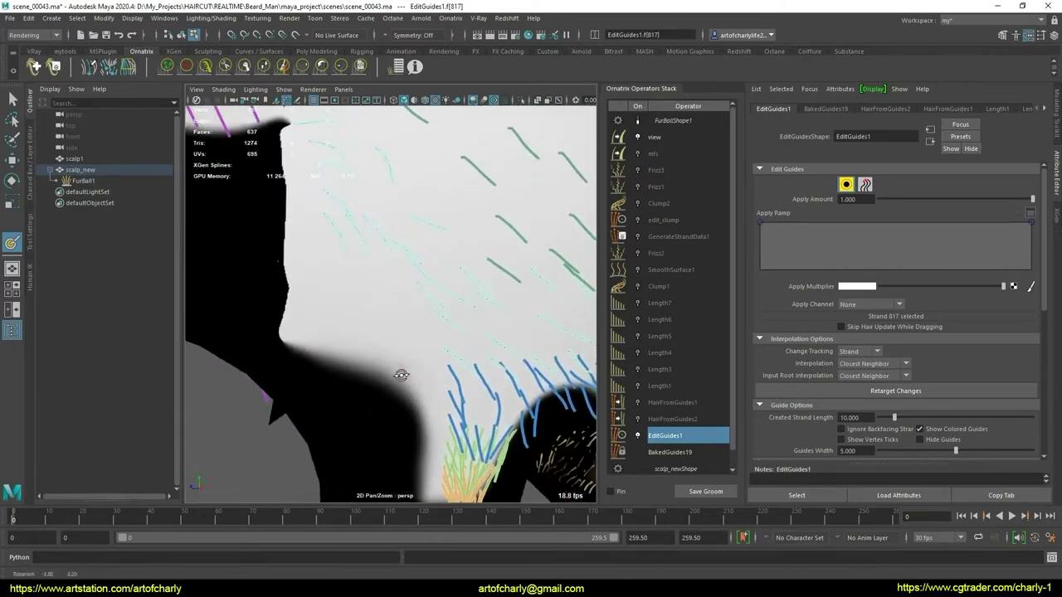
mouse_move(506, 373)
alt+right_down()
mouse_move(455, 342)
mouse_move(441, 379)
mouse_move(466, 343)
alt+right_up()
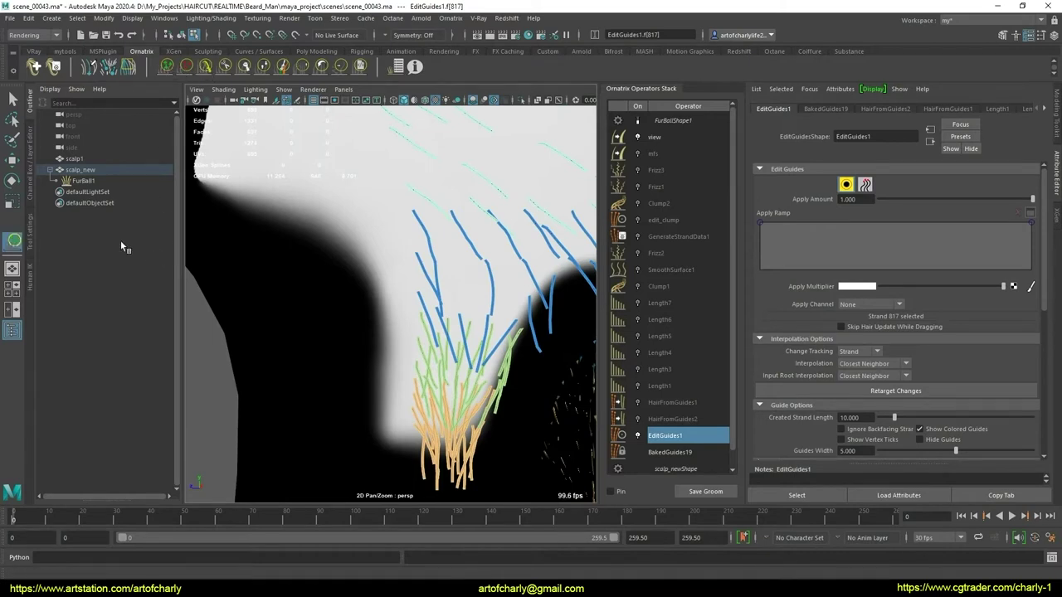
- Open the Ornatrix Create Brush settings and frame the whole hair cap
alt+middle_drag(343, 313, 407, 302)
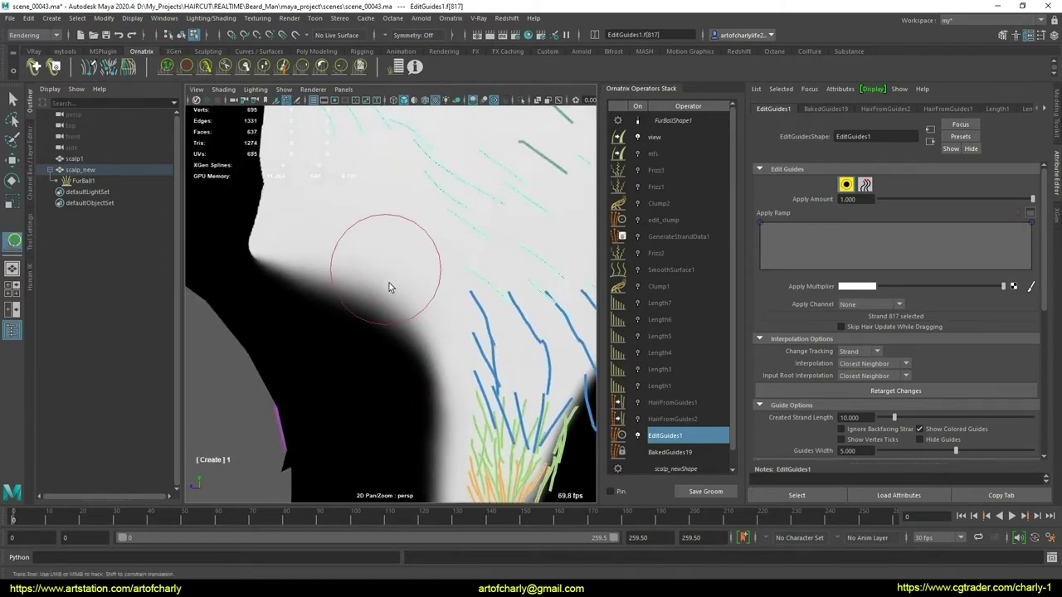
key(q)
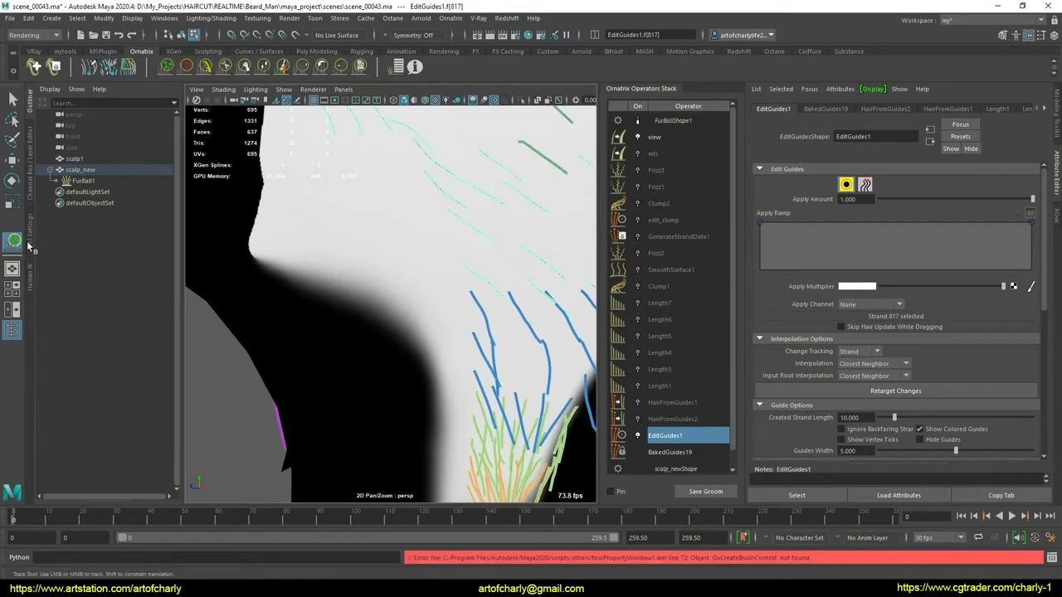
double_click(13, 241)
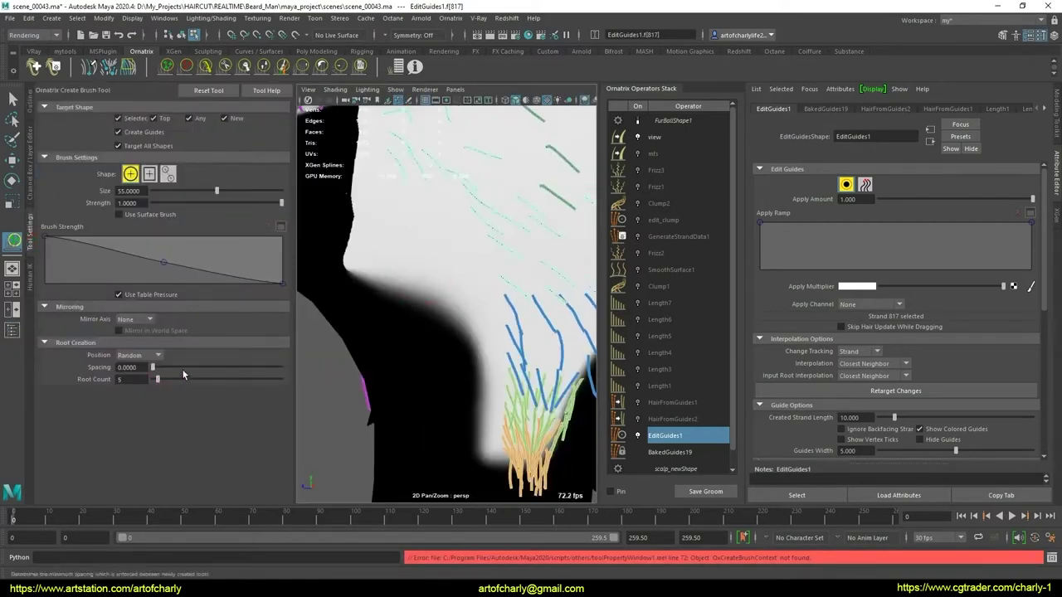
scroll(472, 309, up, 2)
scroll(440, 332, down, 2)
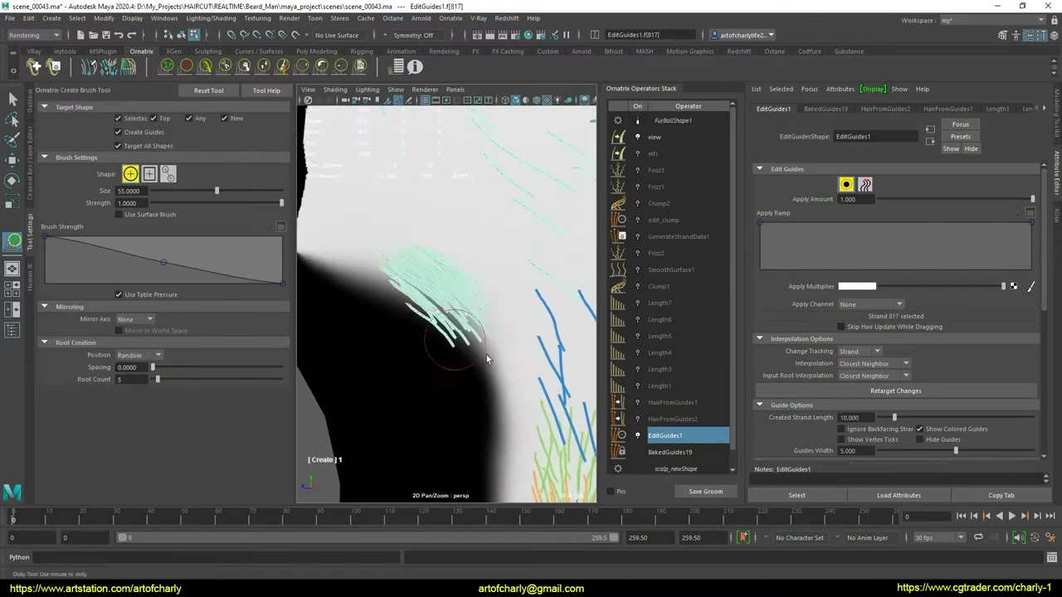
scroll(474, 332, down, 2)
scroll(462, 238, down, 3)
alt+middle_drag(462, 238, 321, 335)
scroll(321, 336, up, 1)
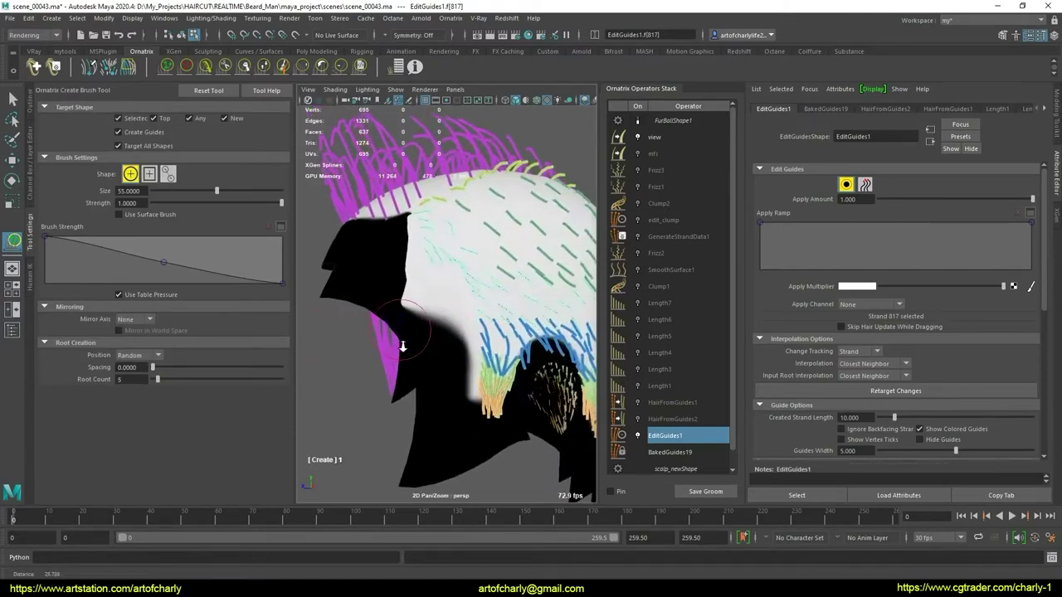
scroll(321, 336, up, 3)
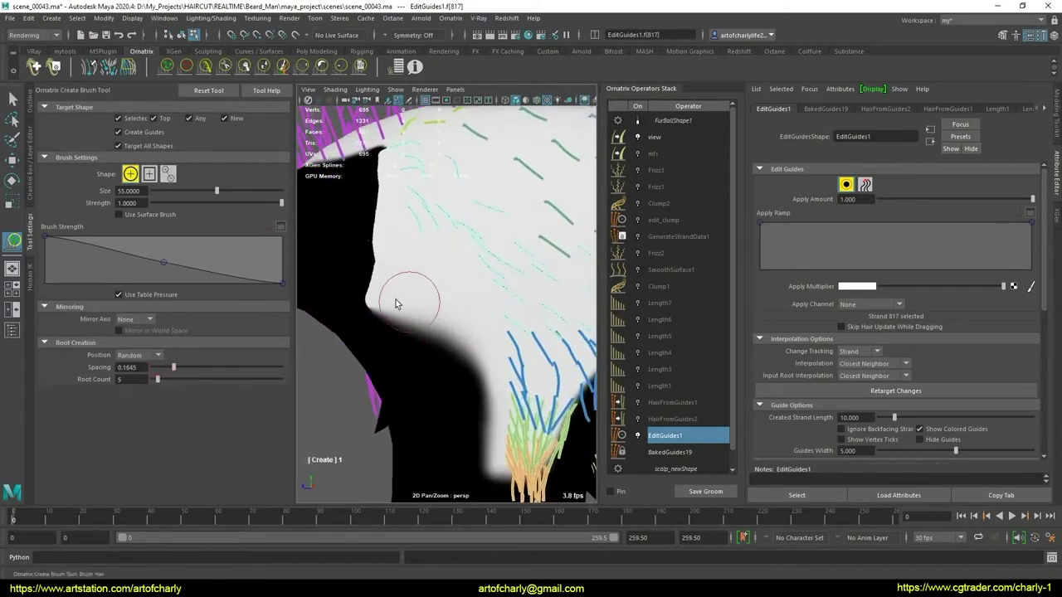
scroll(479, 359, up, 2)
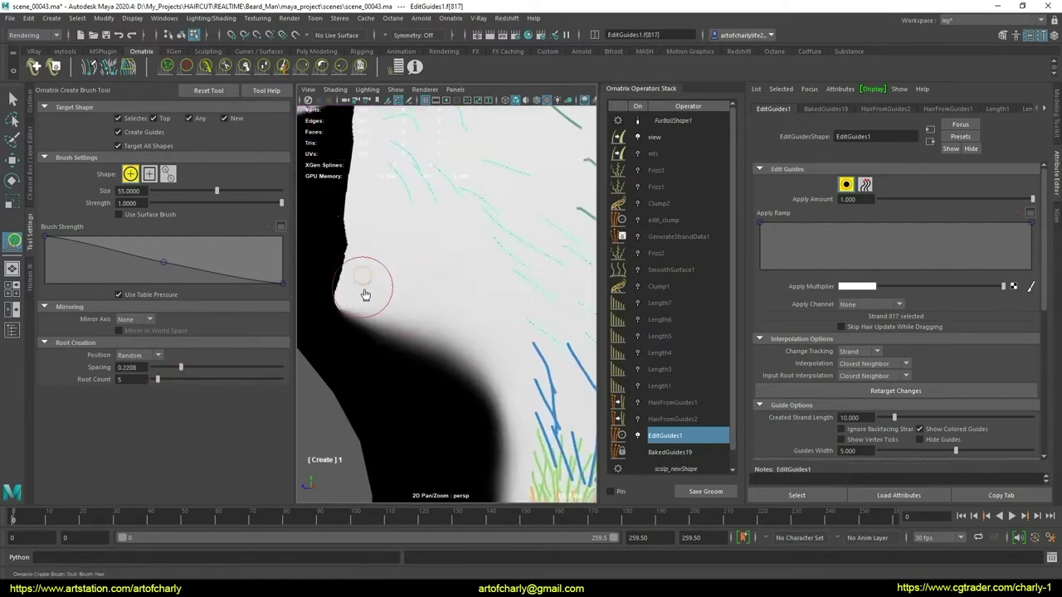
- Paint new guides along the jawline and around the chin
drag(368, 284, 434, 344)
alt+middle_drag(429, 339, 418, 338)
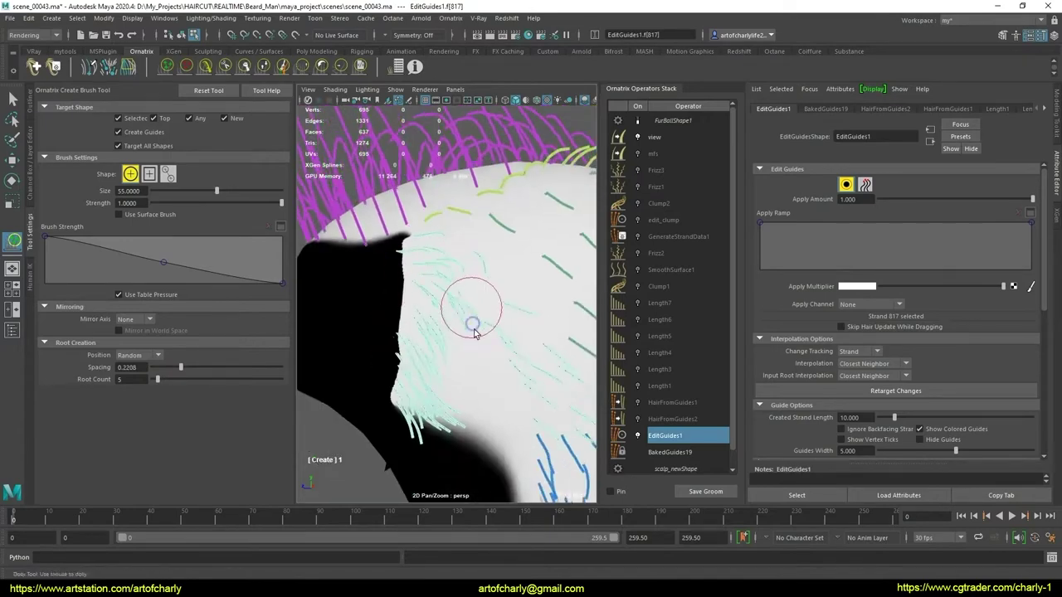
scroll(457, 321, up, 3)
alt+middle_drag(457, 322, 397, 269)
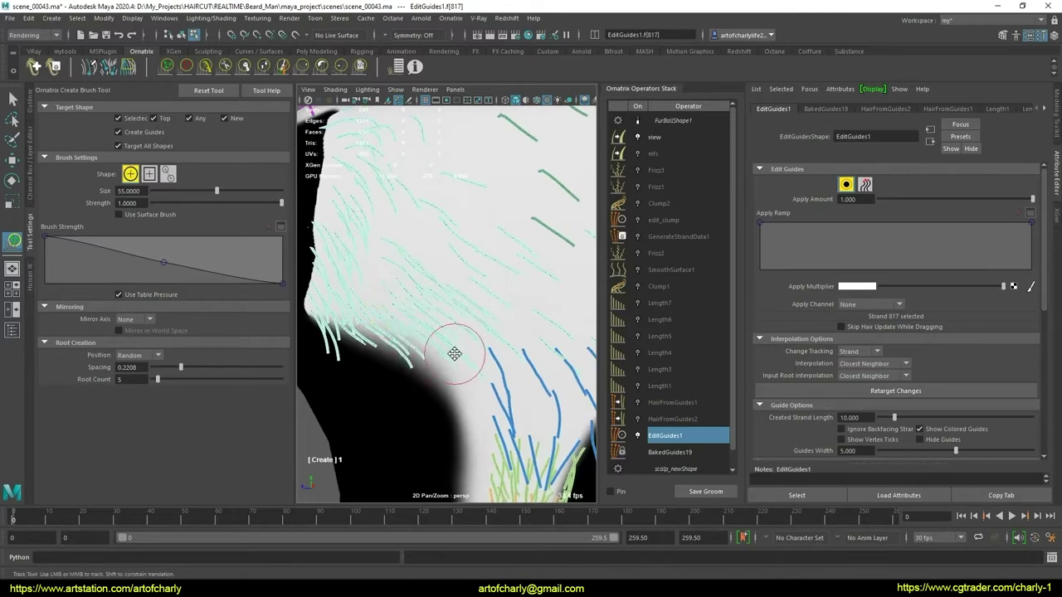
drag(451, 351, 375, 266)
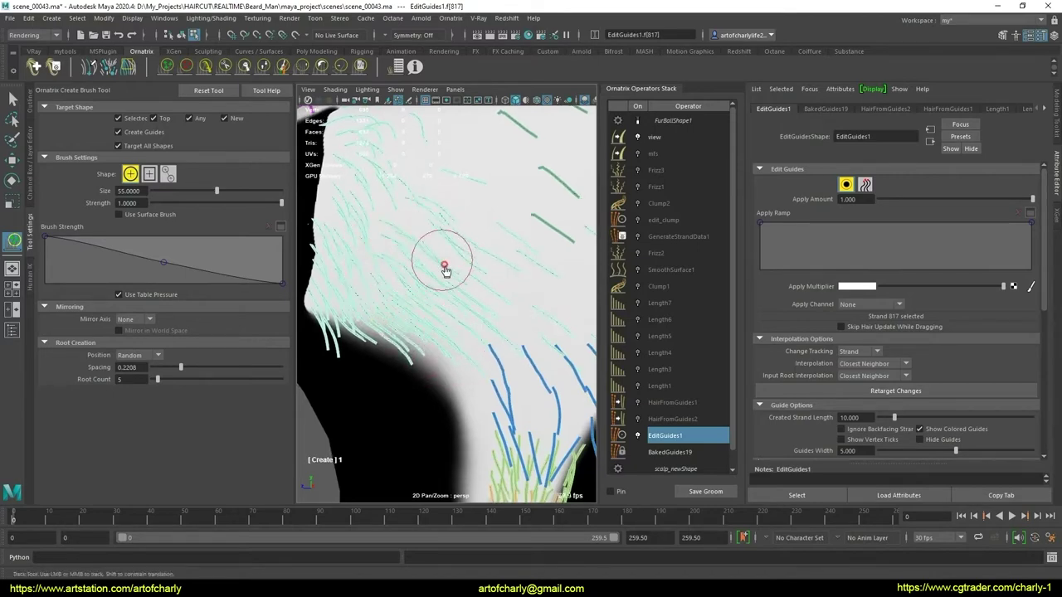
- Switch to shaded and textured display and inspect the groom around the chin
key(5)
alt+drag(451, 334, 484, 350)
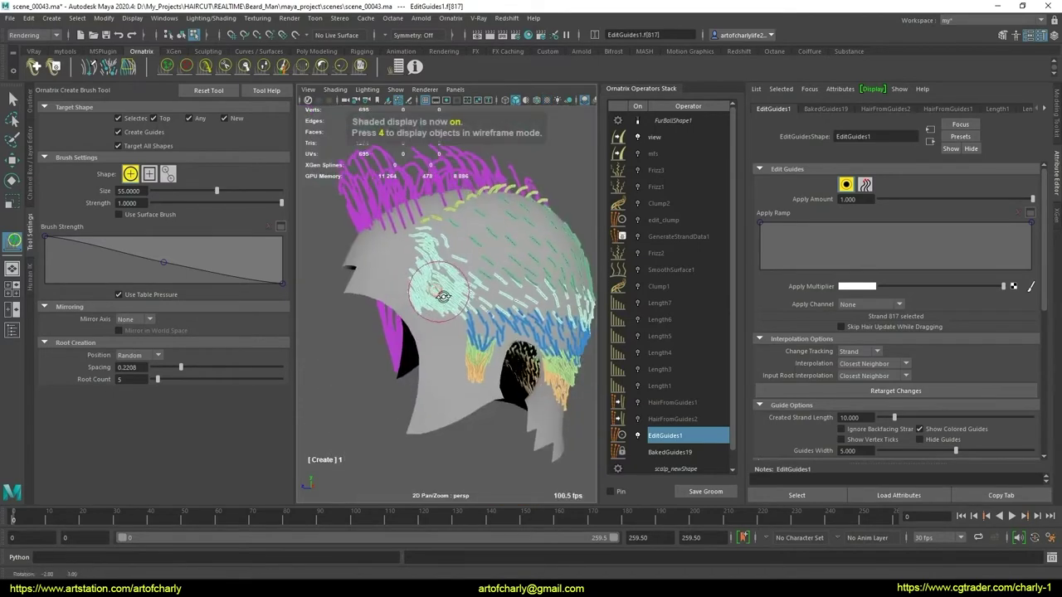
mouse_move(485, 349)
alt+right_down()
mouse_move(477, 340)
mouse_move(474, 356)
alt+right_up()
key(6)
alt+drag(473, 356, 445, 284)
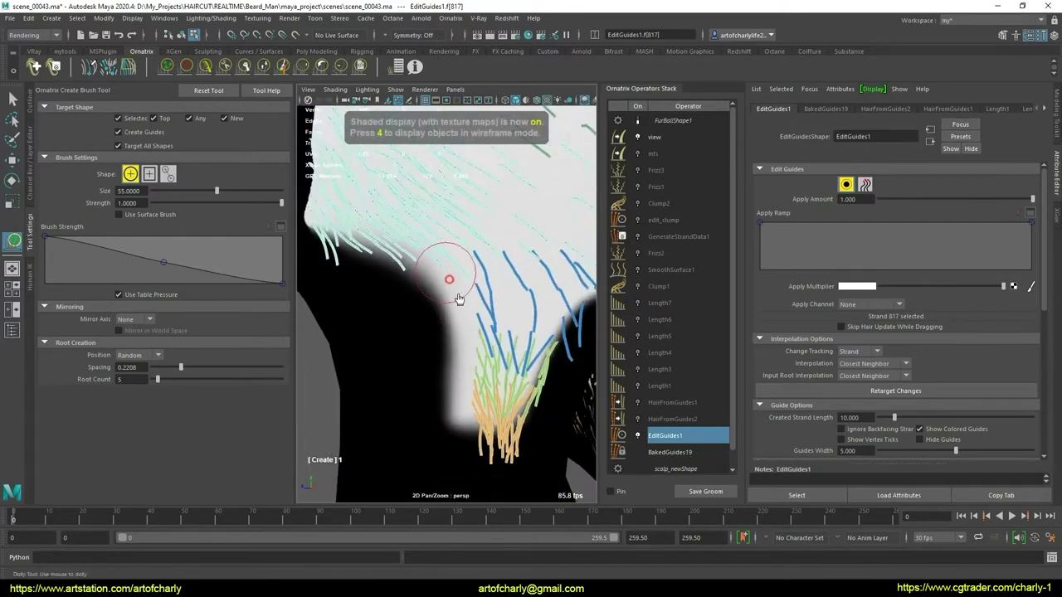
alt+middle_drag(484, 375, 464, 322)
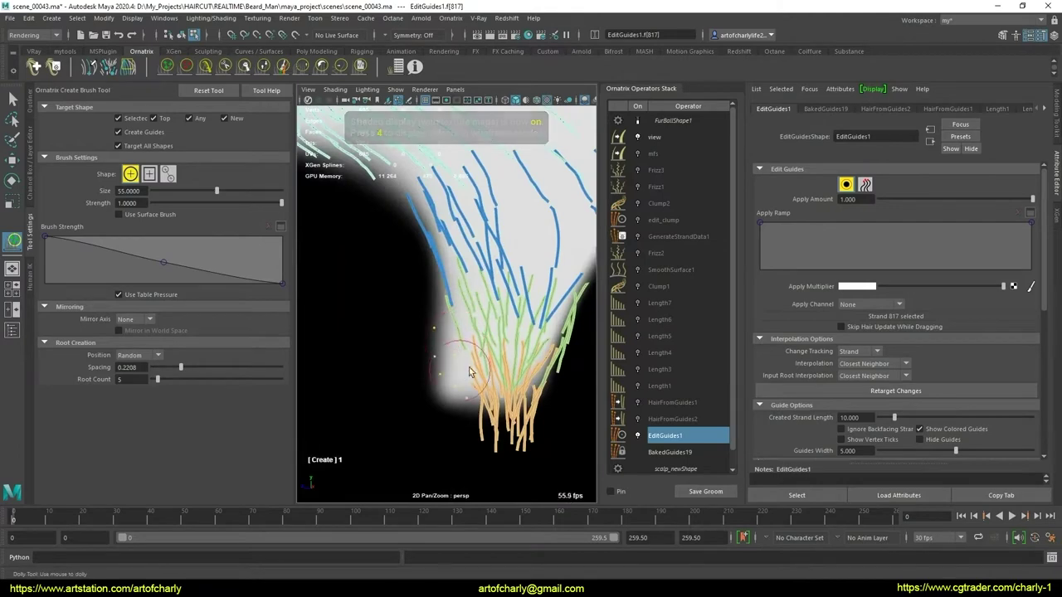
alt+drag(474, 355, 428, 362)
mouse_move(428, 362)
alt+right_down()
mouse_move(373, 327)
mouse_move(426, 446)
alt+right_up()
mouse_move(426, 446)
alt+mouse_down()
mouse_move(610, 313)
mouse_move(465, 349)
alt+mouse_up()
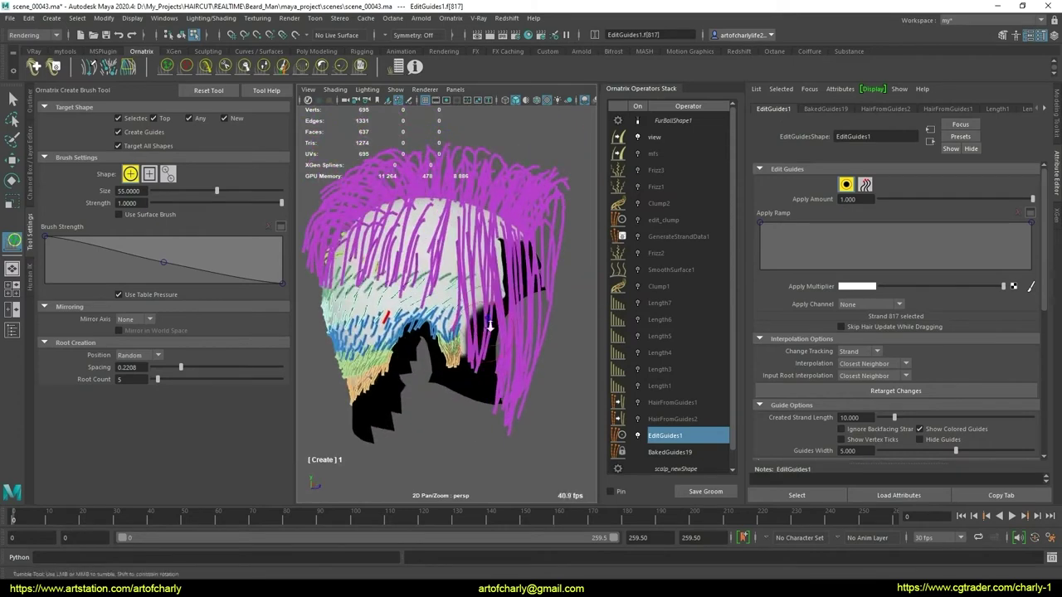
mouse_move(465, 349)
alt+right_down()
mouse_move(489, 400)
mouse_move(481, 373)
alt+right_up()
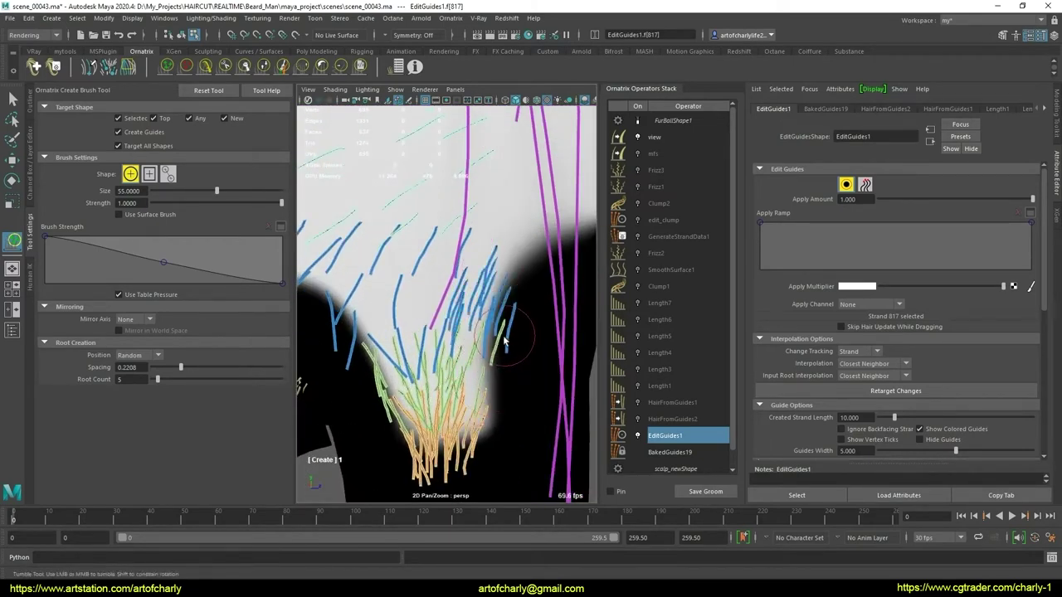
alt+middle_drag(466, 410, 462, 316)
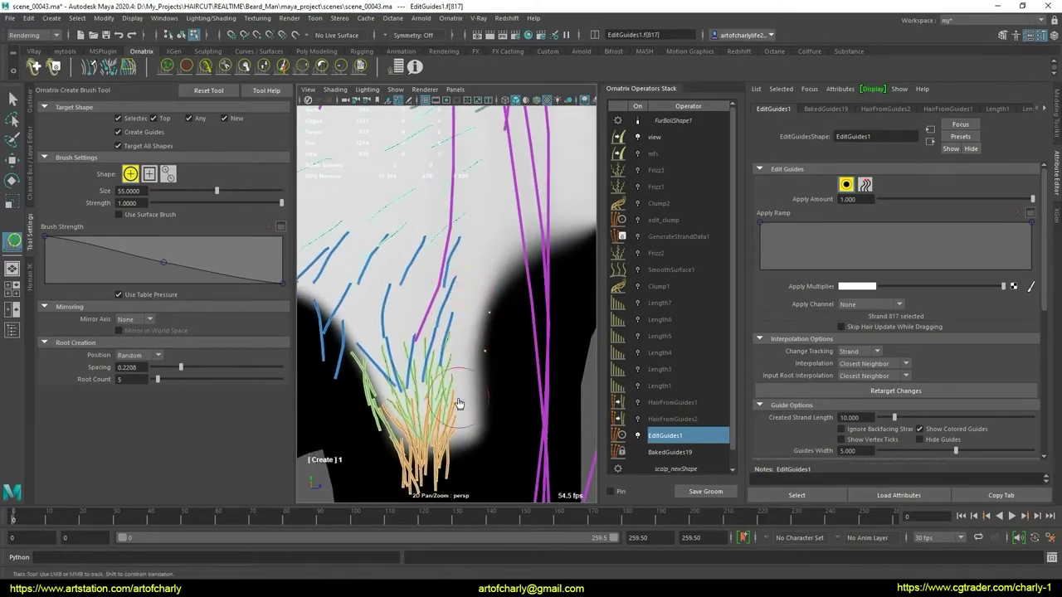
- Paint more guide strands along the groom edge and across the side of the scalp
drag(459, 404, 497, 331)
alt+drag(456, 421, 423, 383)
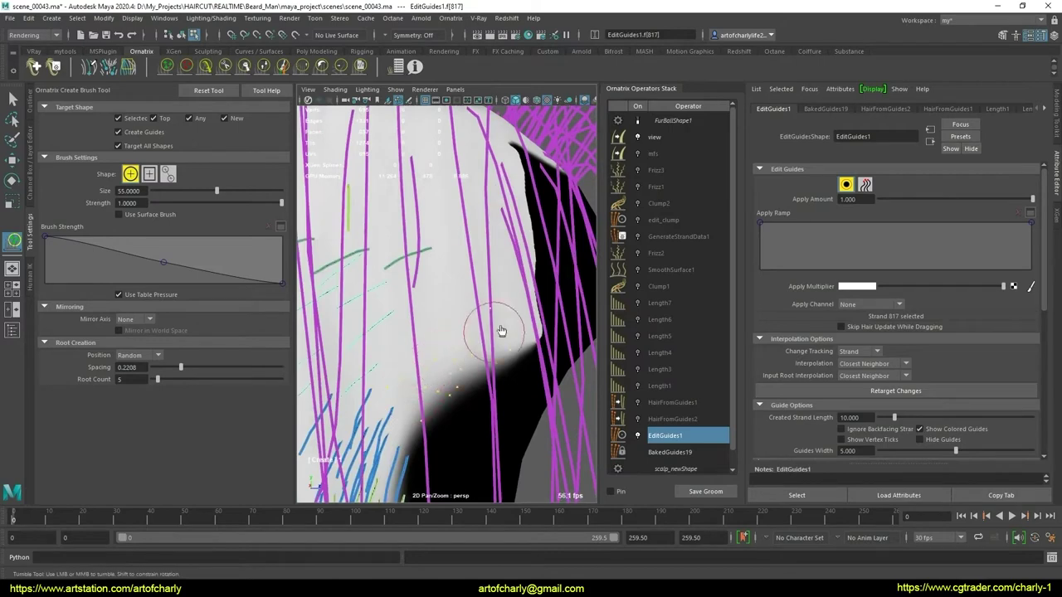
drag(401, 340, 473, 404)
alt+drag(457, 369, 426, 326)
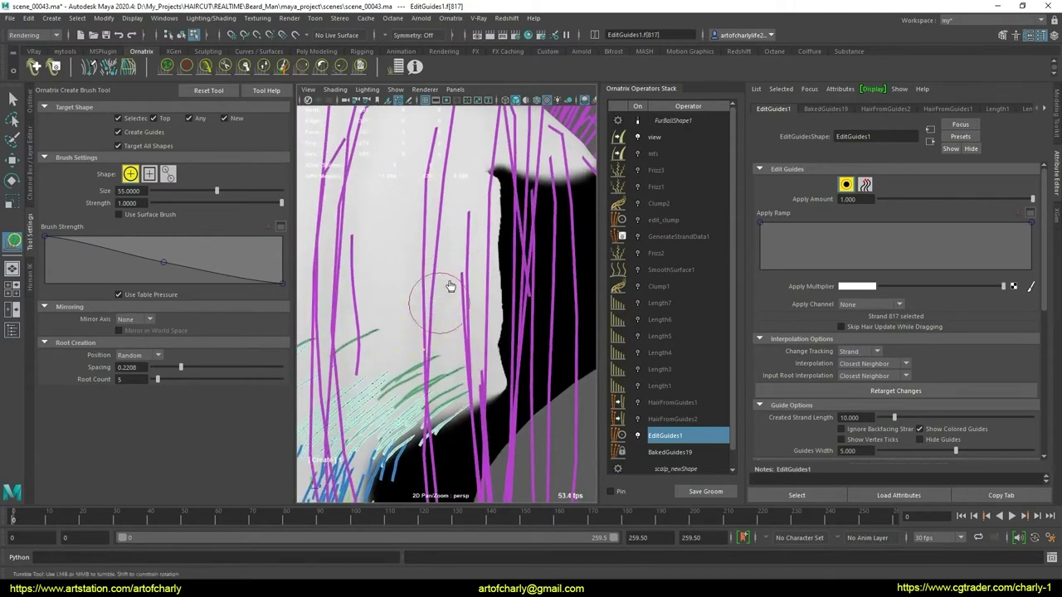
alt+drag(472, 233, 467, 263)
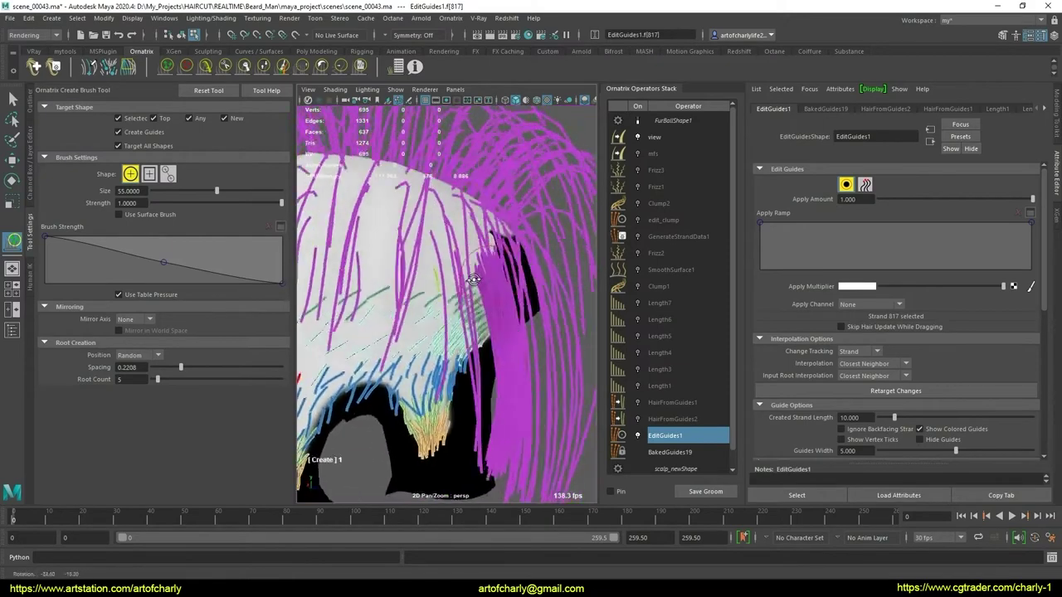
alt+right_drag(466, 263, 455, 375)
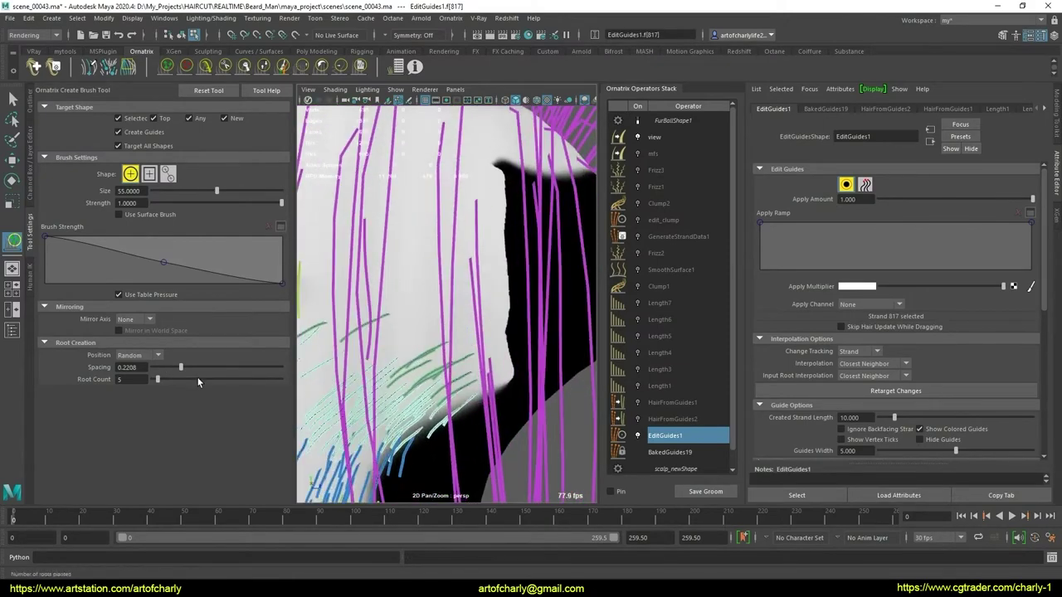
- Plant new magenta guide strands on the upper head
click(477, 222)
click(423, 306)
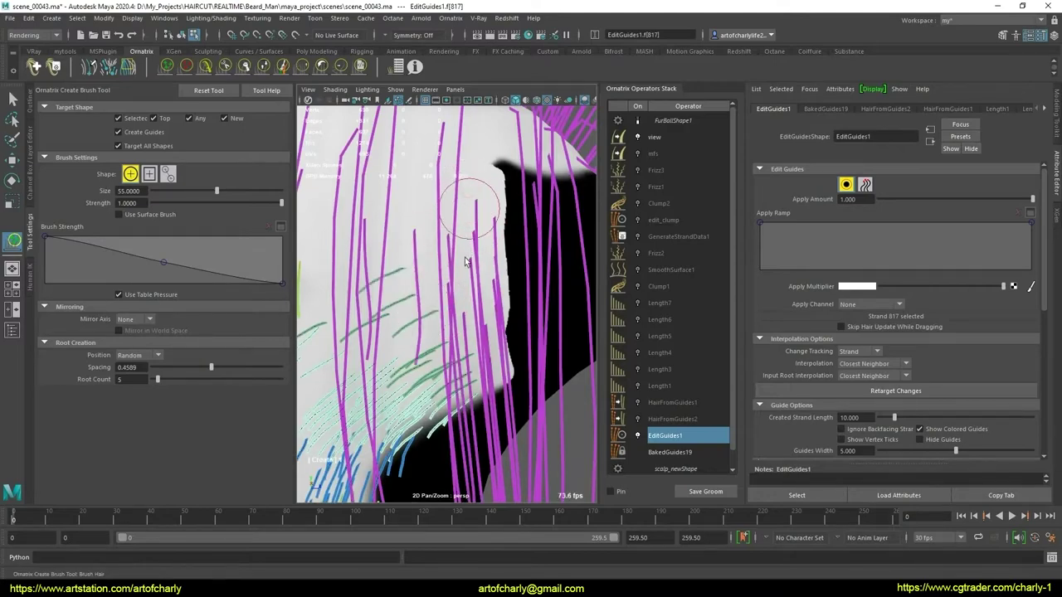
mouse_move(467, 262)
alt+mouse_down()
mouse_move(461, 239)
mouse_move(345, 339)
alt+mouse_up()
alt+drag(438, 322, 462, 348)
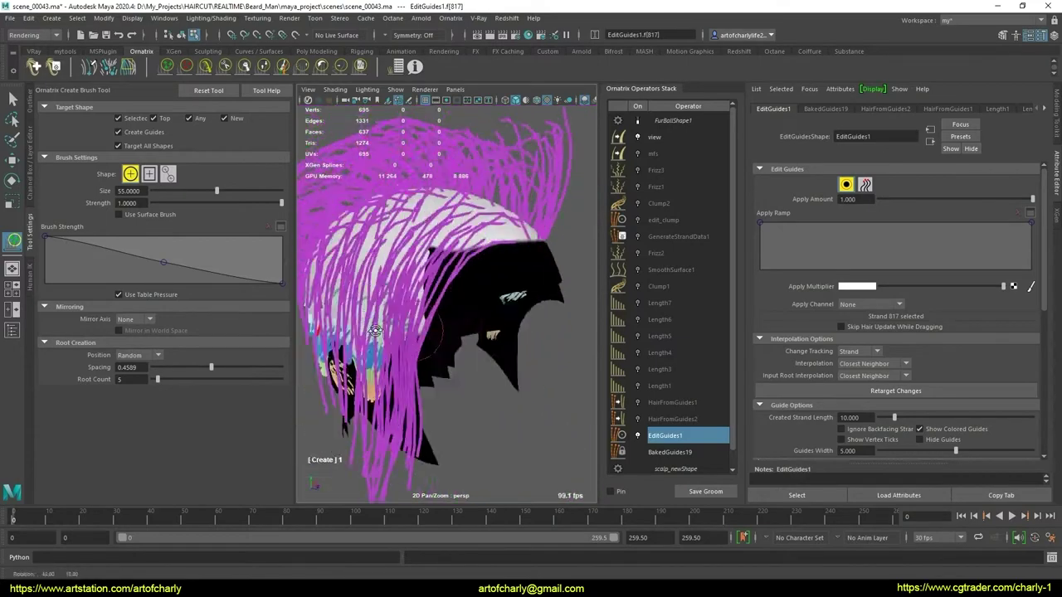
alt+right_drag(462, 348, 425, 347)
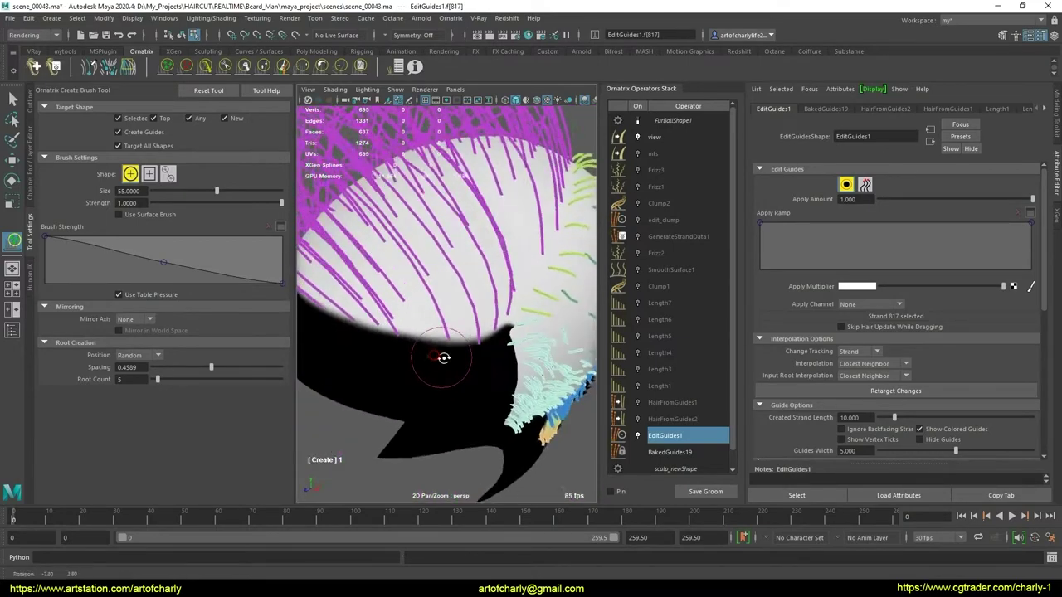
mouse_move(476, 339)
alt+mouse_down()
mouse_move(507, 377)
mouse_move(477, 349)
mouse_move(513, 309)
alt+mouse_up()
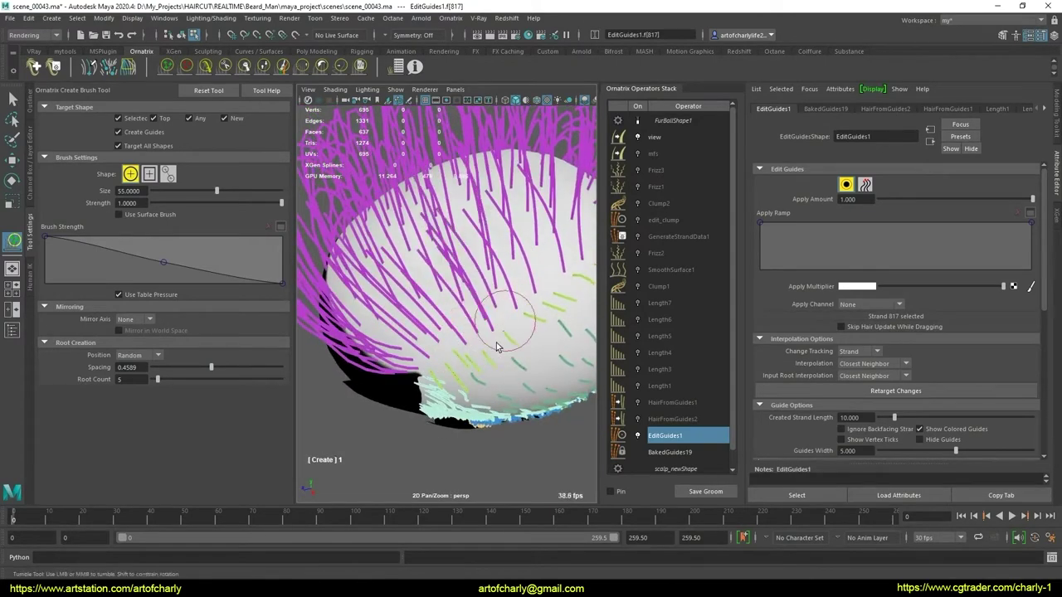
- Orbit around the head to inspect the dense new guides on the side and crown
alt+drag(494, 347, 450, 341)
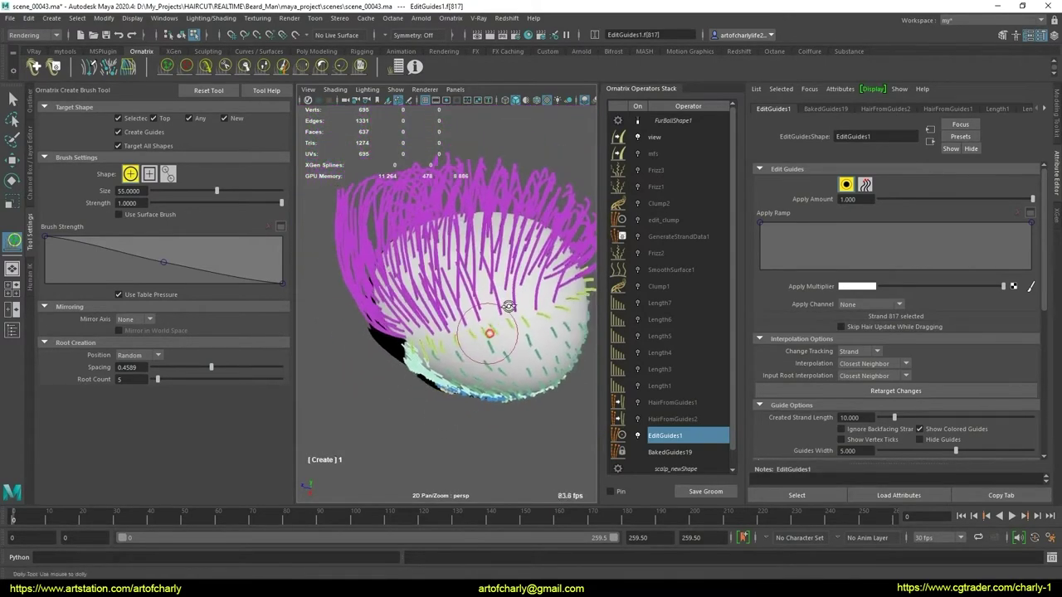
mouse_move(451, 341)
alt+right_down()
mouse_move(462, 383)
mouse_move(481, 349)
alt+right_up()
mouse_move(481, 349)
alt+mouse_down()
mouse_move(486, 307)
mouse_move(340, 304)
mouse_move(398, 315)
alt+mouse_up()
alt+right_drag(399, 315, 509, 321)
alt+middle_drag(510, 320, 431, 321)
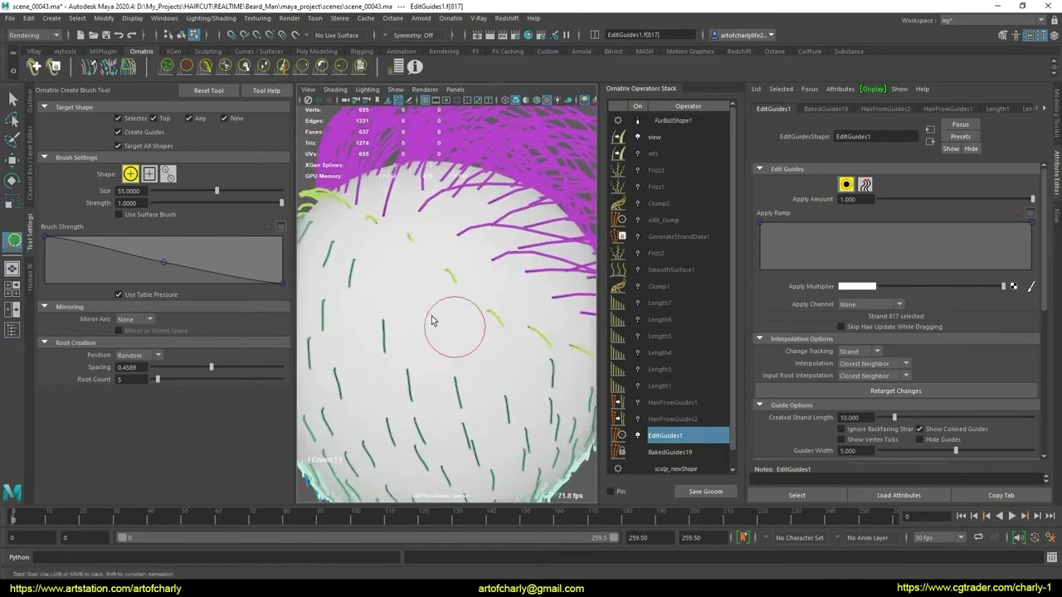
alt+right_drag(465, 349, 486, 343)
mouse_move(486, 344)
alt+mouse_down()
mouse_move(526, 351)
mouse_move(512, 354)
alt+mouse_up()
mouse_move(512, 354)
alt+right_down()
mouse_move(525, 380)
mouse_move(509, 328)
alt+right_up()
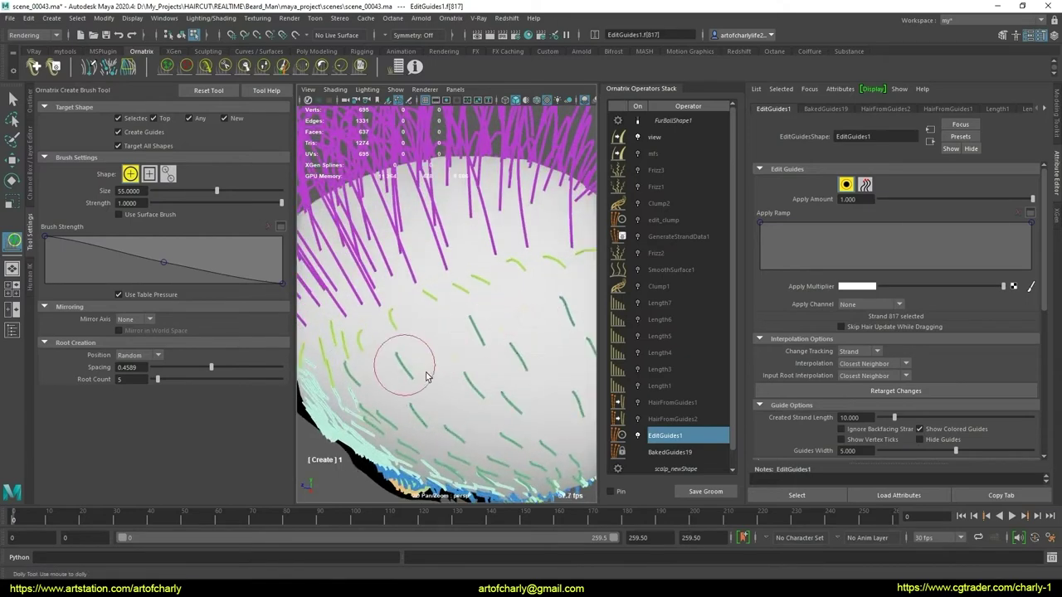
alt+right_drag(426, 376, 427, 344)
mouse_move(426, 344)
alt+mouse_down()
mouse_move(415, 320)
mouse_move(474, 332)
mouse_move(444, 342)
mouse_move(557, 332)
mouse_move(398, 392)
mouse_move(453, 373)
mouse_move(442, 355)
alt+mouse_up()
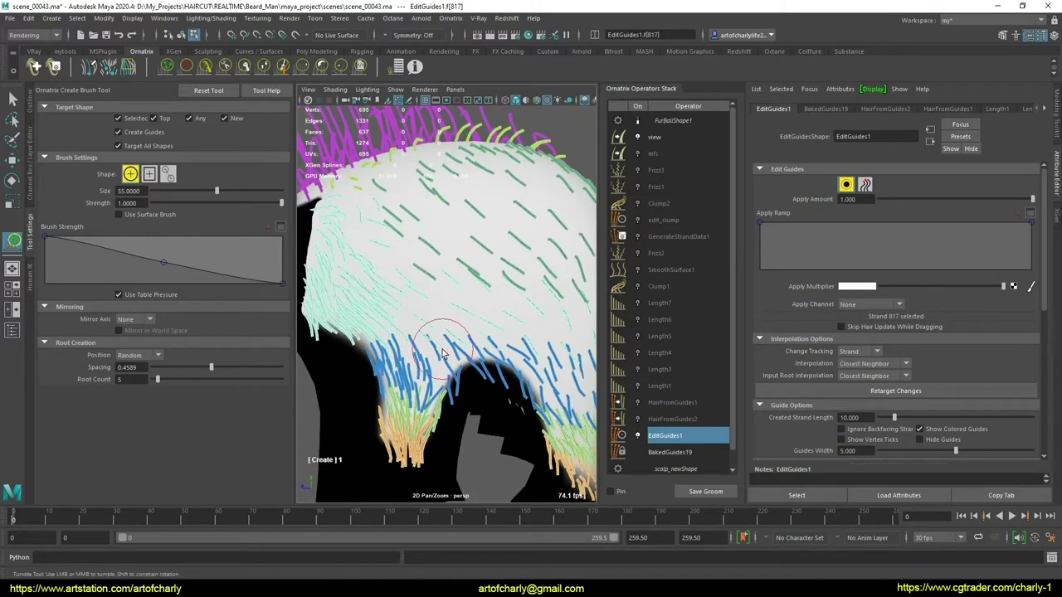
alt+drag(423, 388, 390, 340)
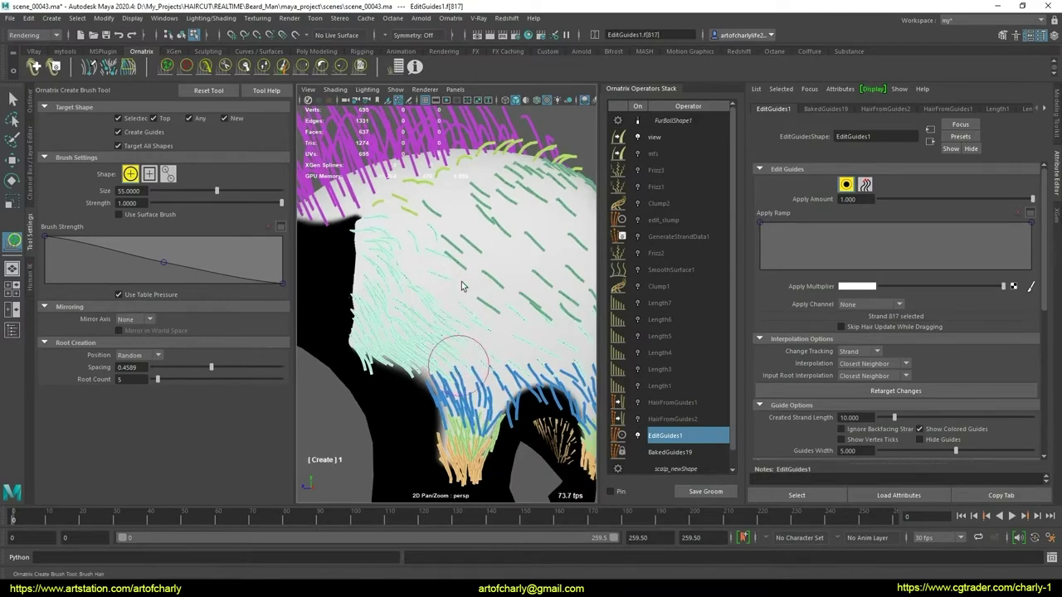
mouse_move(469, 369)
alt+mouse_down()
mouse_move(470, 361)
mouse_move(474, 374)
mouse_move(501, 380)
alt+mouse_up()
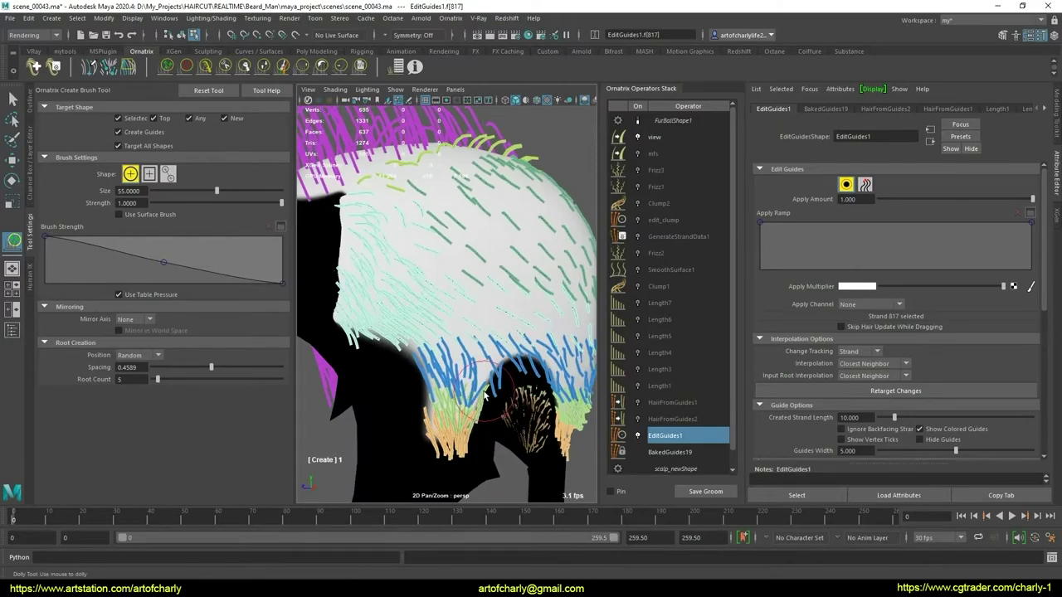
mouse_move(497, 336)
alt+mouse_down()
mouse_move(420, 308)
mouse_move(424, 329)
mouse_move(478, 345)
mouse_move(531, 332)
mouse_move(441, 316)
mouse_move(414, 290)
mouse_move(494, 335)
alt+mouse_up()
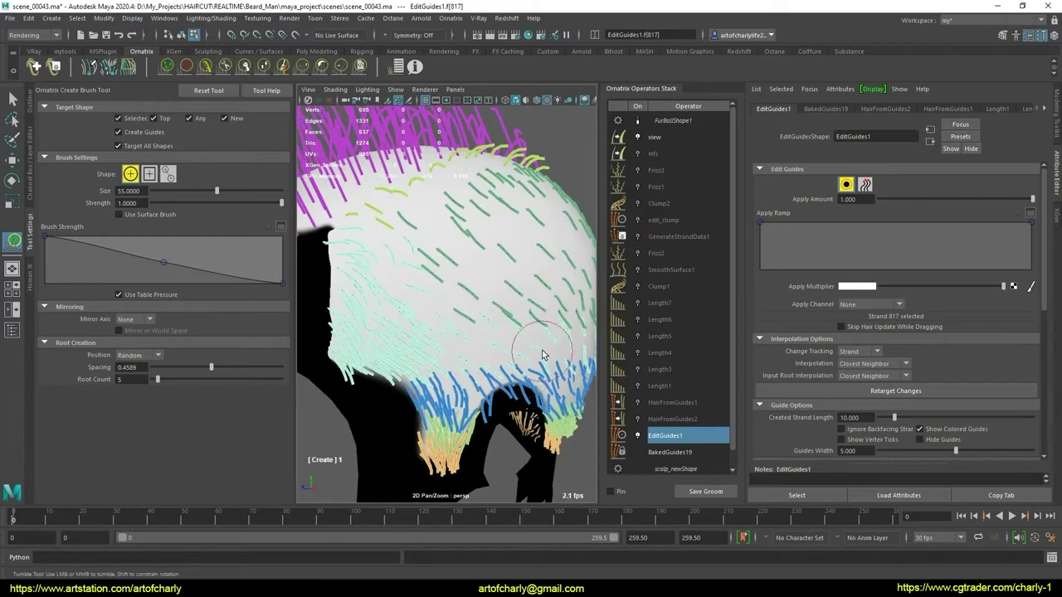
mouse_move(485, 352)
alt+mouse_down()
mouse_move(503, 357)
mouse_move(503, 344)
alt+mouse_up()
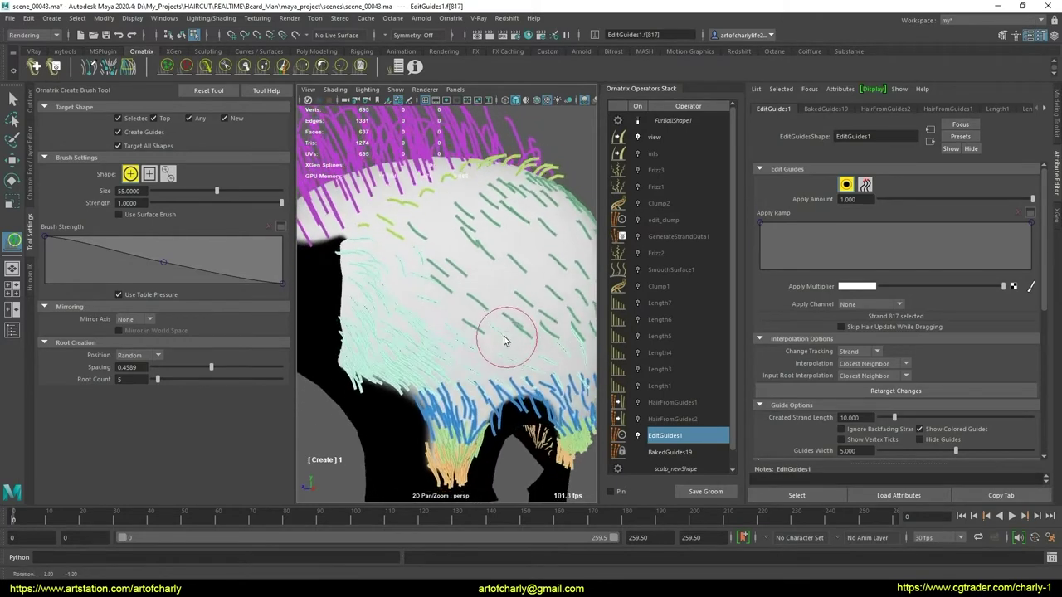
- Compare the HairFromGuides2, HairFromGuides1 and EditGuides1 operator settings
click(701, 419)
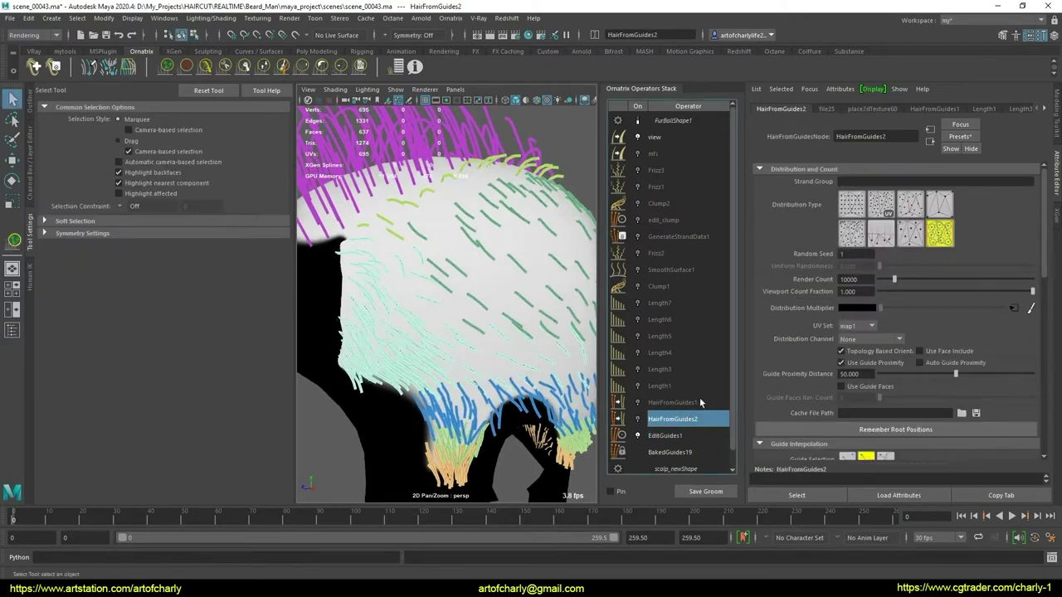
click(687, 404)
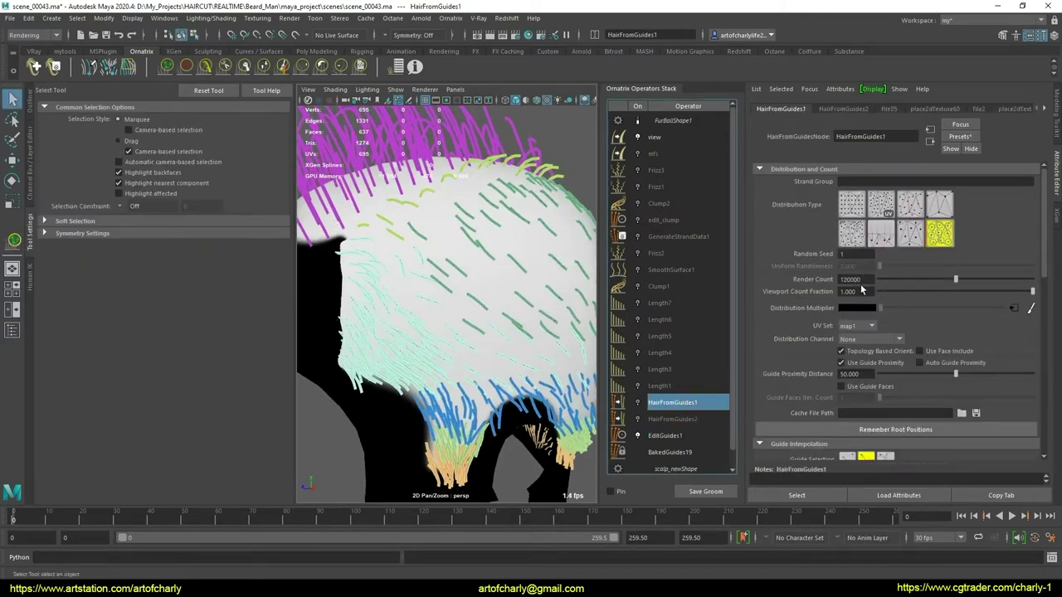
click(697, 419)
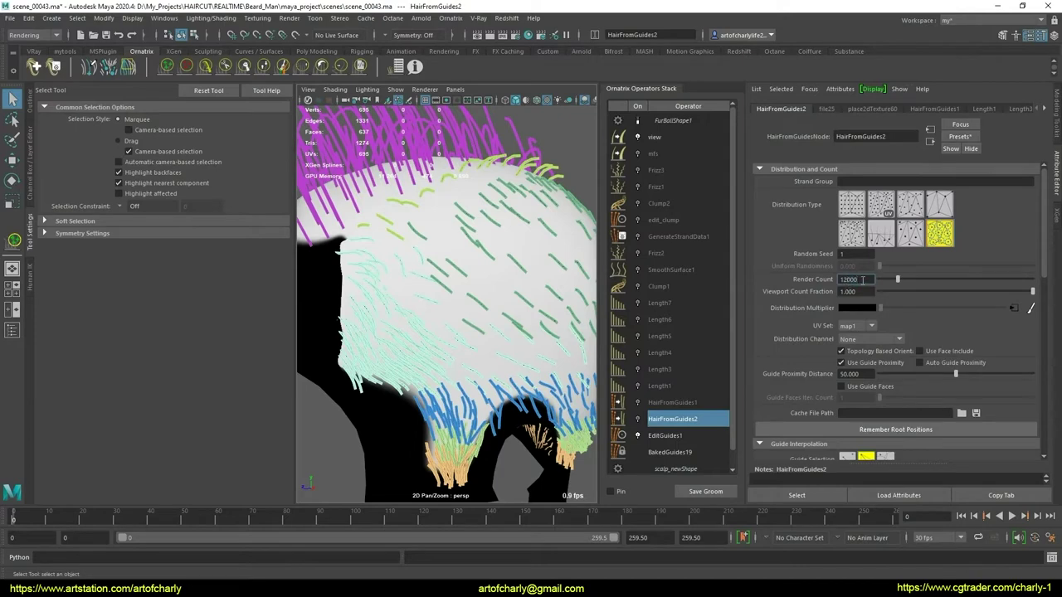
click(682, 437)
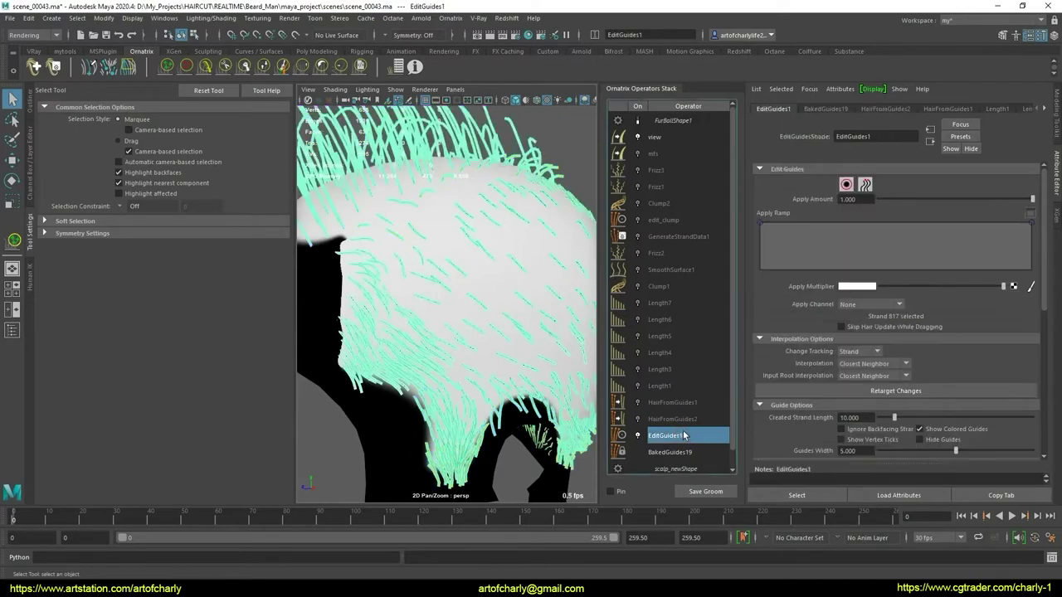
click(694, 404)
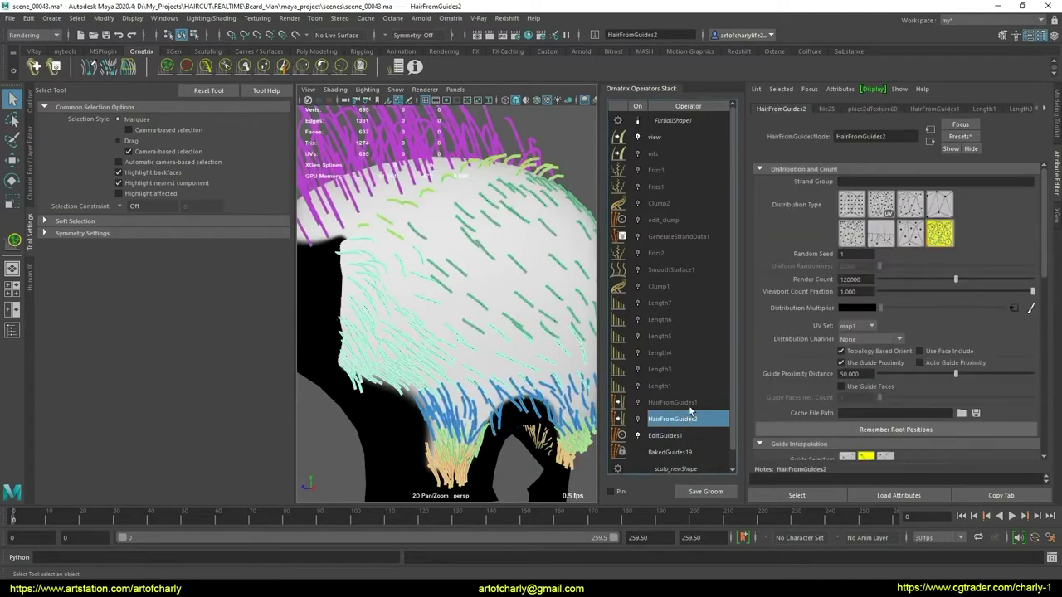
scroll(807, 382, down, 5)
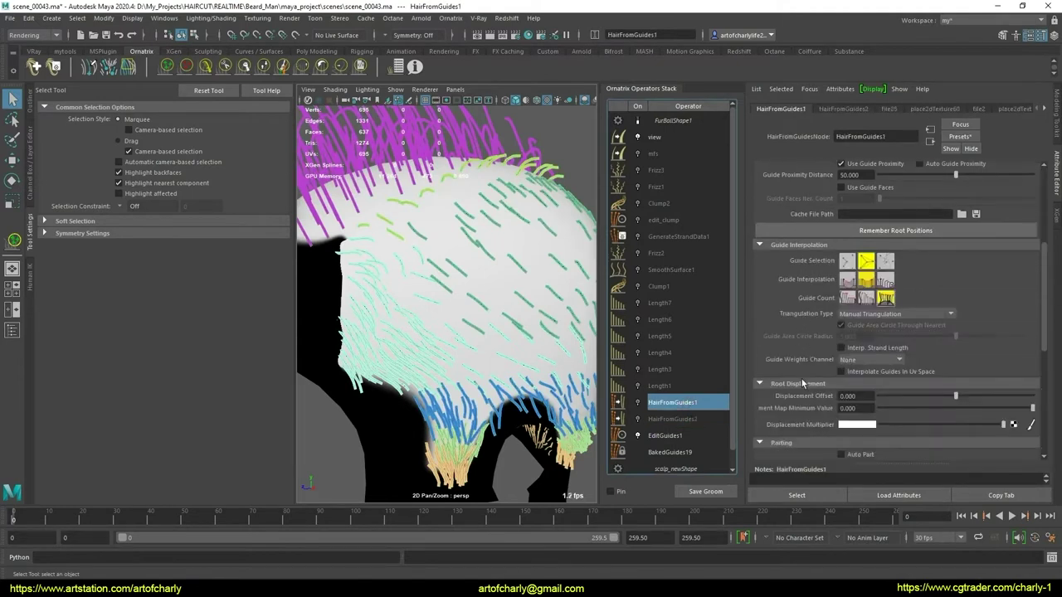
click(690, 417)
click(688, 404)
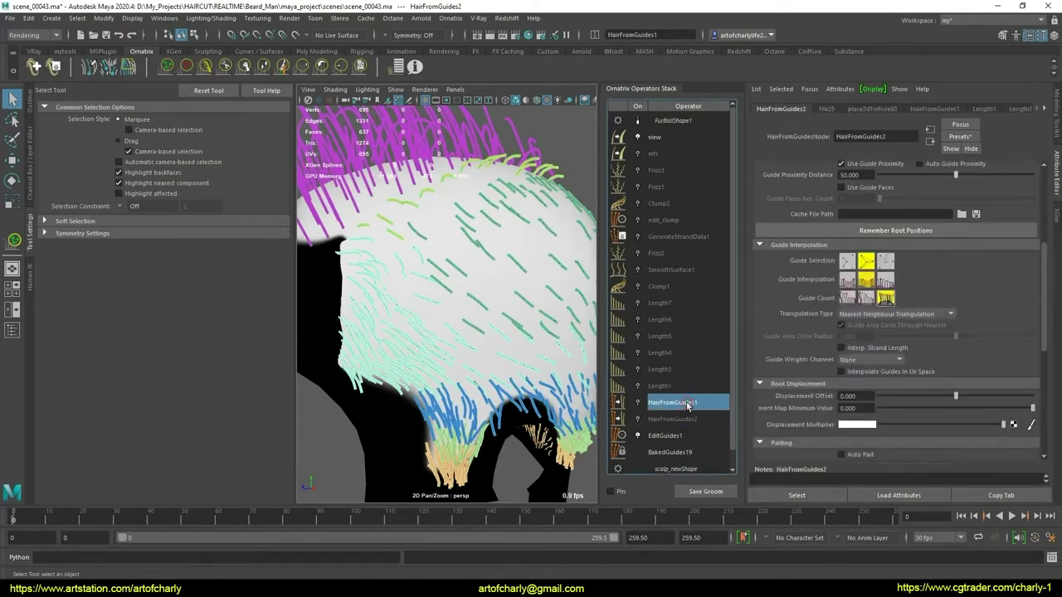
- Set HairFromGuides1 to Nearest-Neighbour Triangulation and review its settings down to Generated Data
click(890, 314)
click(890, 336)
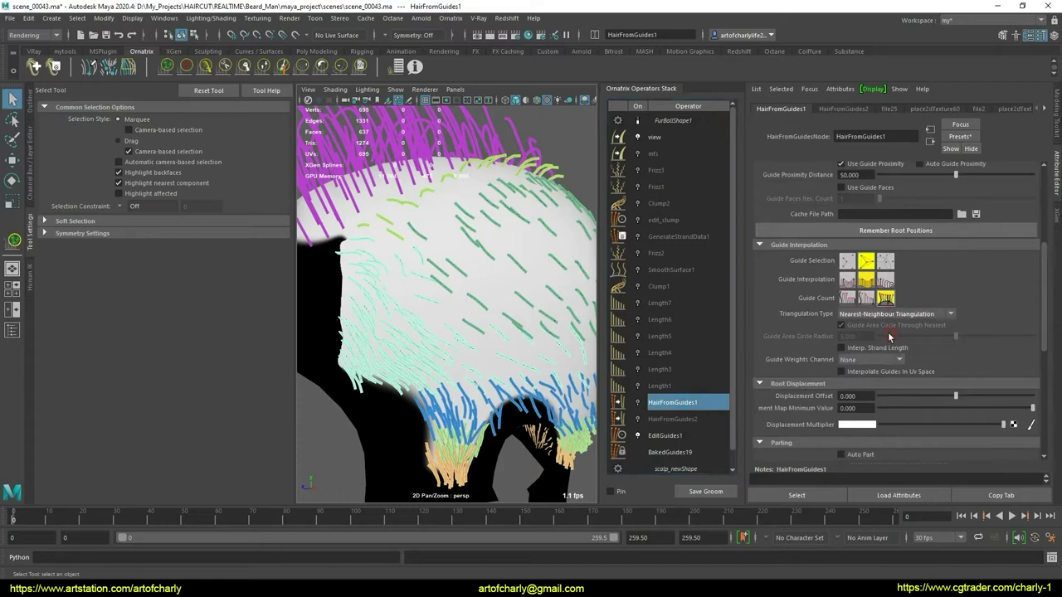
click(677, 420)
scroll(770, 384, down, 3)
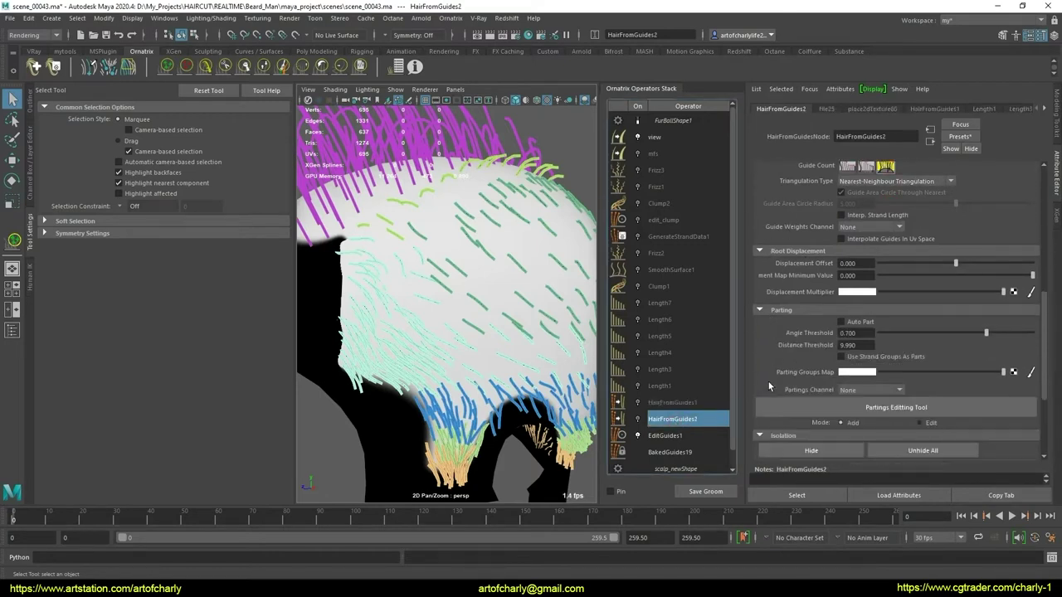
click(674, 404)
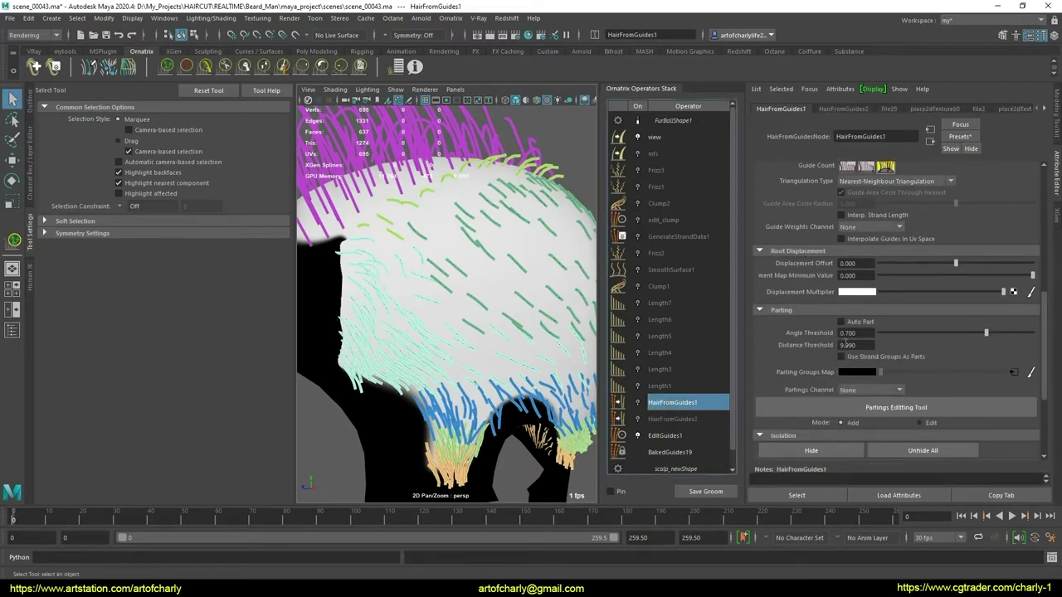
scroll(842, 371, down, 2)
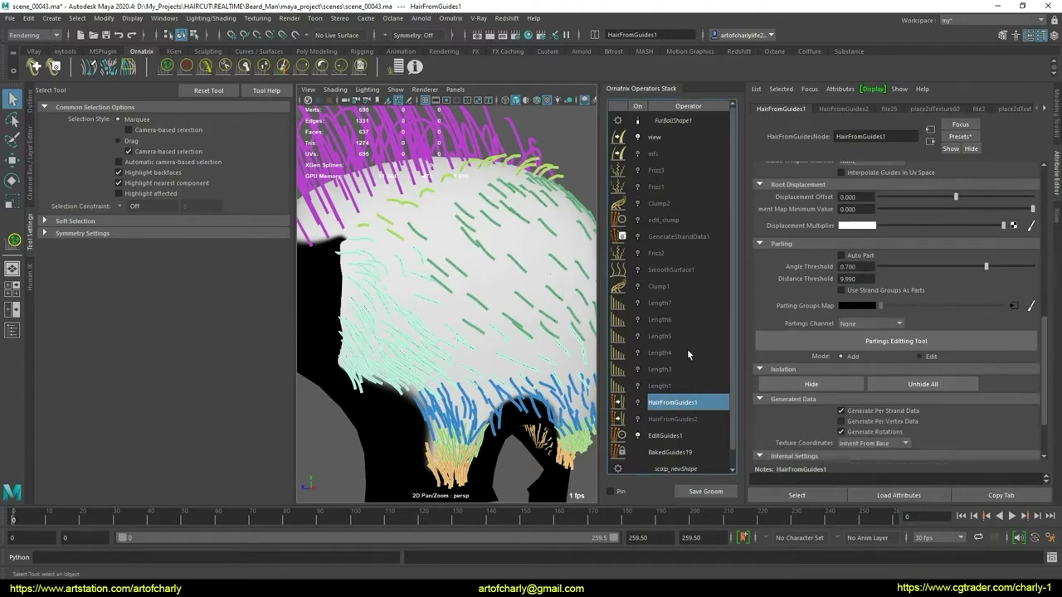
scroll(796, 328, down, 1)
scroll(825, 322, down, 1)
scroll(824, 322, down, 1)
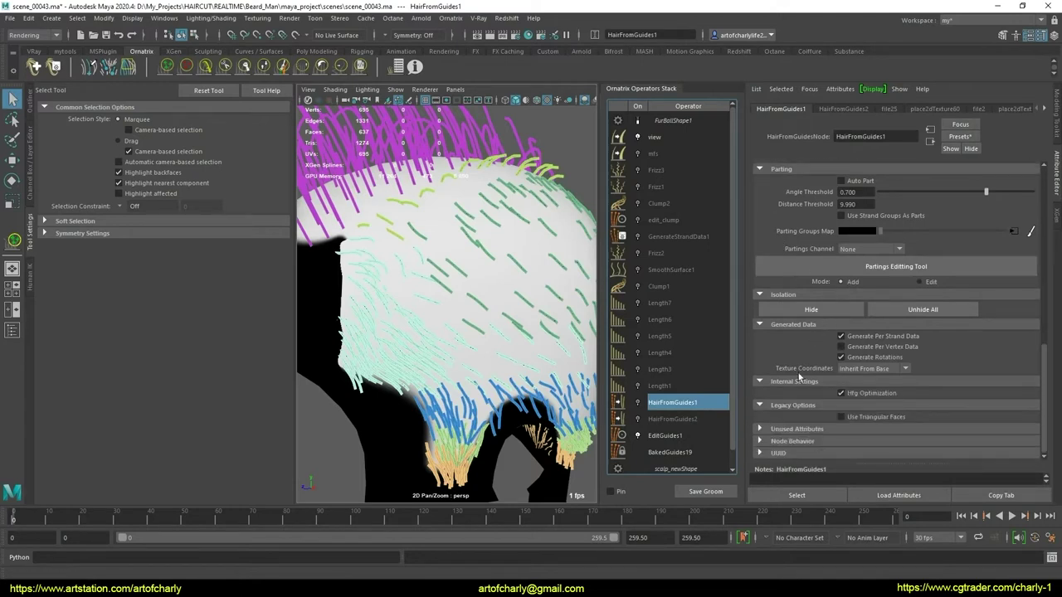
- Delete the old HairFromGuides1 operator and rename HairFromGuides2 to HairFromGuides1
right_click(681, 404)
click(672, 415)
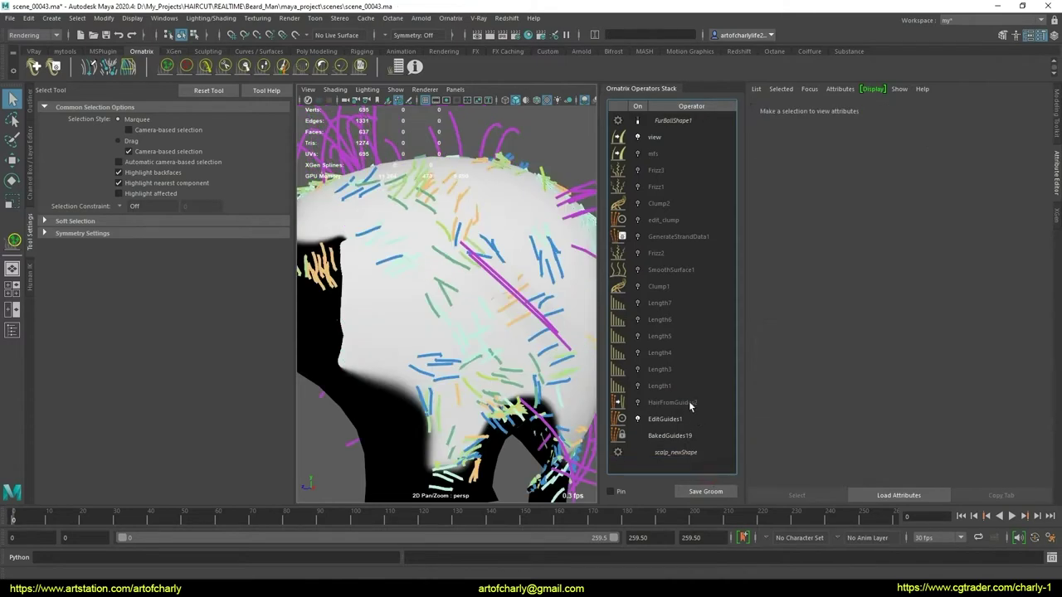
double_click(694, 405)
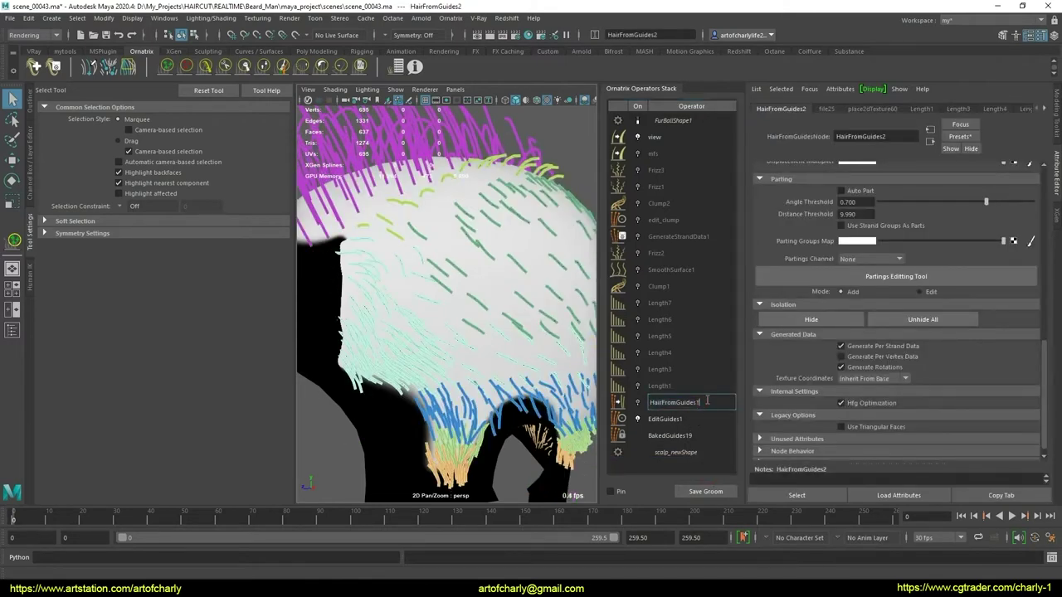
key(Return)
- Toggle HairFromGuides1 off and back on, viewing the hair in shaded display
click(639, 402)
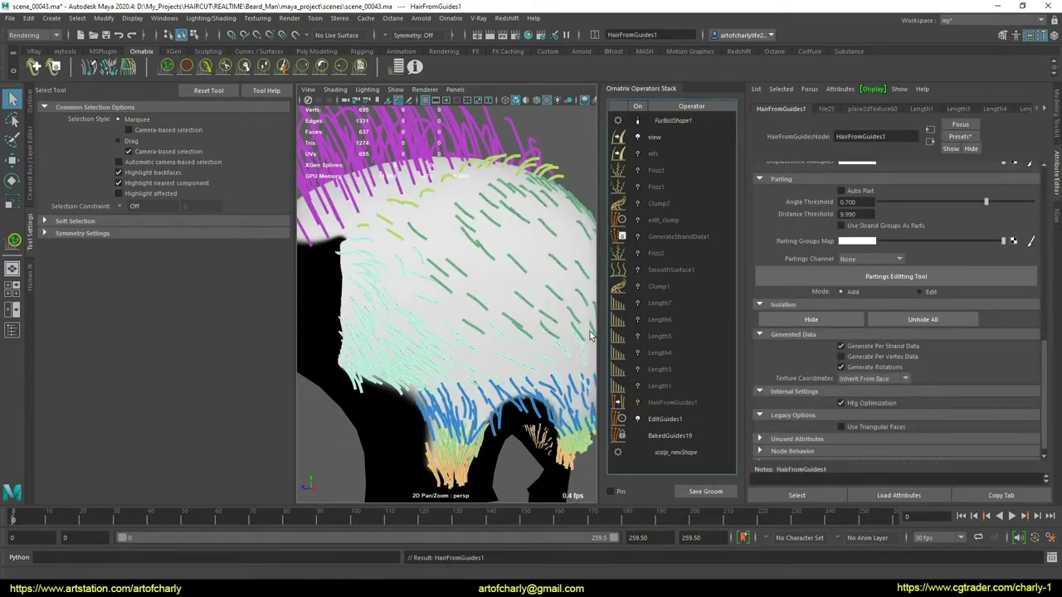
key(ctrl+z)
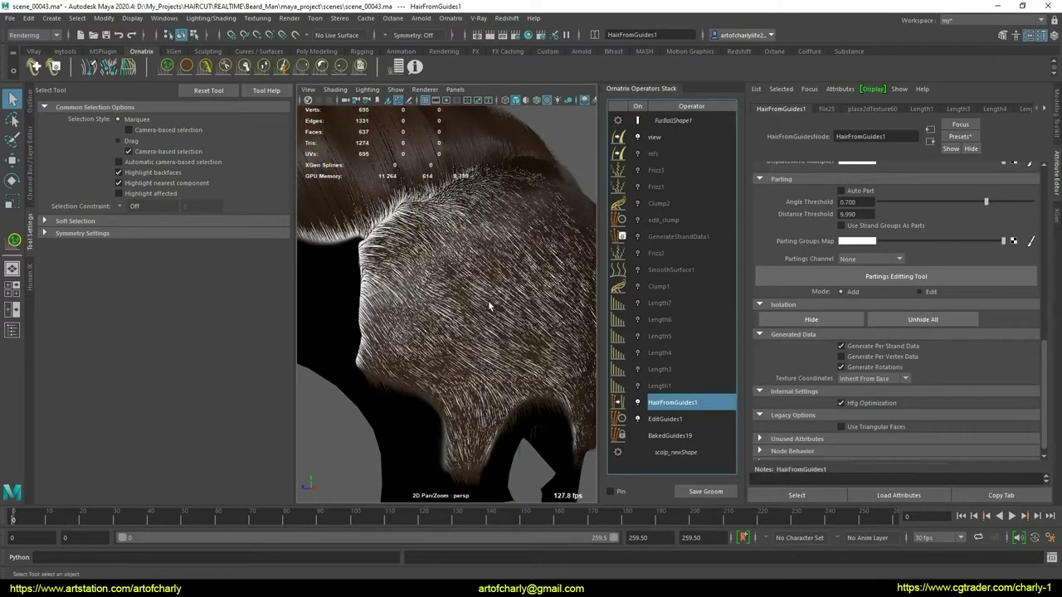
mouse_move(472, 302)
alt+mouse_down()
mouse_move(464, 316)
mouse_move(483, 338)
mouse_move(426, 302)
mouse_move(538, 288)
mouse_move(417, 304)
mouse_move(446, 307)
alt+mouse_up()
key(5)
- Orbit close around the scalp edge and parting to inspect hair gaps
scroll(453, 369, up, 5)
scroll(453, 369, down, 3)
scroll(446, 307, up, 5)
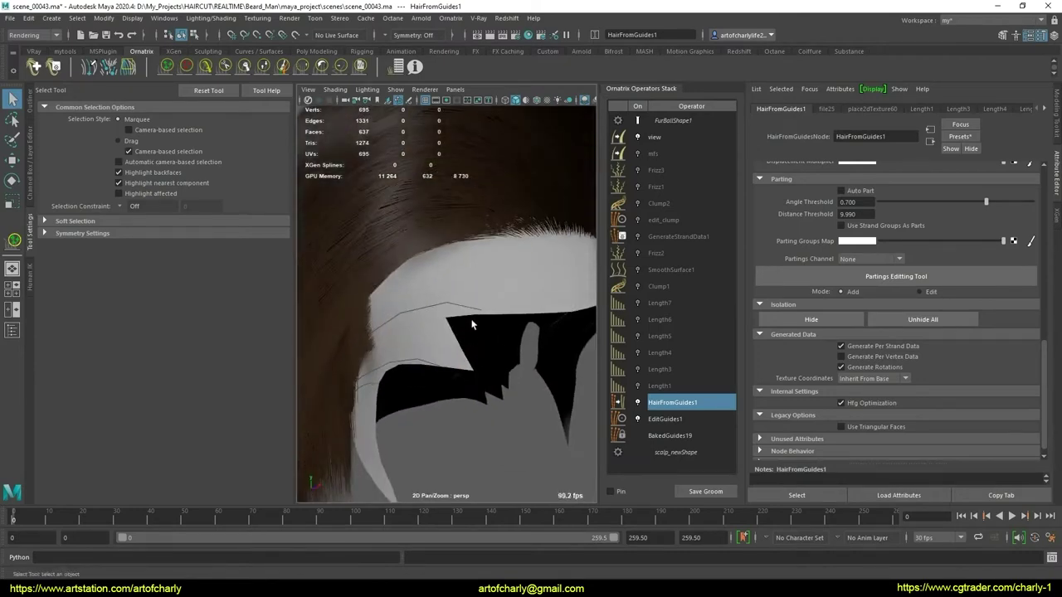
mouse_move(485, 336)
alt+mouse_down()
mouse_move(536, 335)
mouse_move(526, 320)
mouse_move(398, 332)
mouse_move(356, 296)
mouse_move(465, 339)
alt+mouse_up()
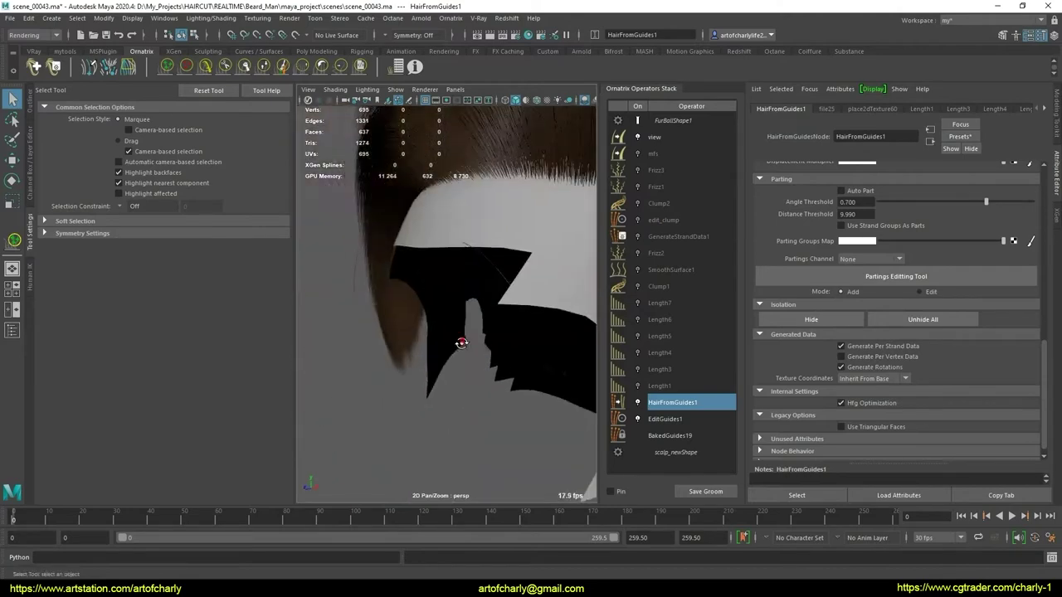
mouse_move(465, 340)
alt+right_down()
mouse_move(457, 427)
mouse_move(467, 403)
mouse_move(443, 360)
mouse_move(456, 359)
alt+right_up()
mouse_move(455, 358)
alt+mouse_down()
mouse_move(481, 408)
mouse_move(468, 358)
mouse_move(440, 370)
mouse_move(441, 354)
mouse_move(465, 356)
mouse_move(385, 349)
mouse_move(465, 357)
mouse_move(481, 384)
mouse_move(444, 408)
mouse_move(470, 409)
alt+mouse_up()
mouse_move(501, 306)
alt+mouse_down()
mouse_move(456, 332)
mouse_move(501, 331)
mouse_move(462, 332)
mouse_move(607, 413)
alt+mouse_up()
- Review the Length1, Length3, Length4 and Length7 settings while orbiting the full haircut
click(664, 387)
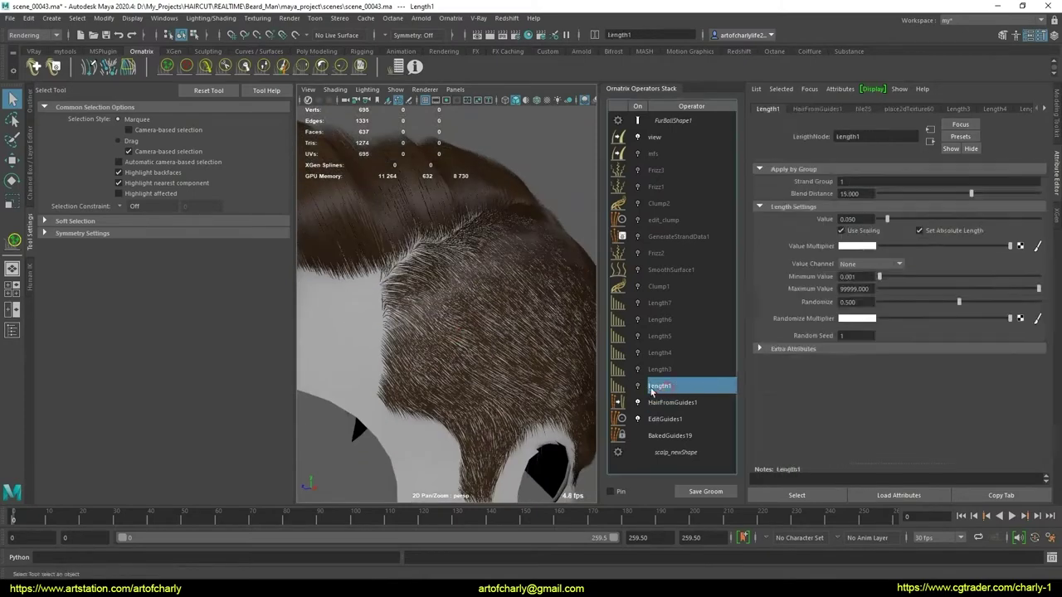
click(664, 371)
click(660, 354)
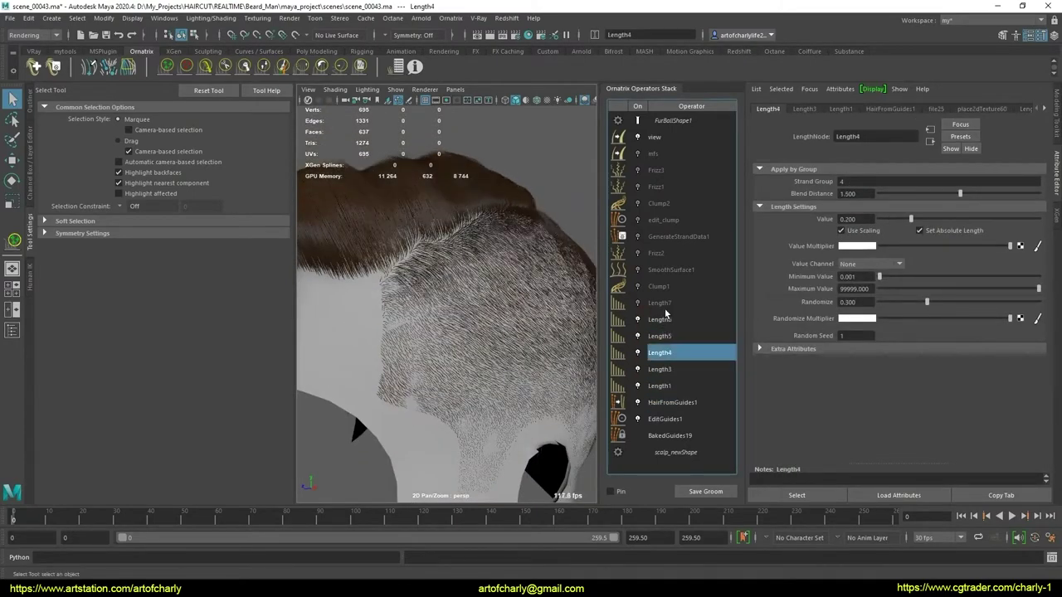
click(658, 304)
scroll(547, 340, down, 5)
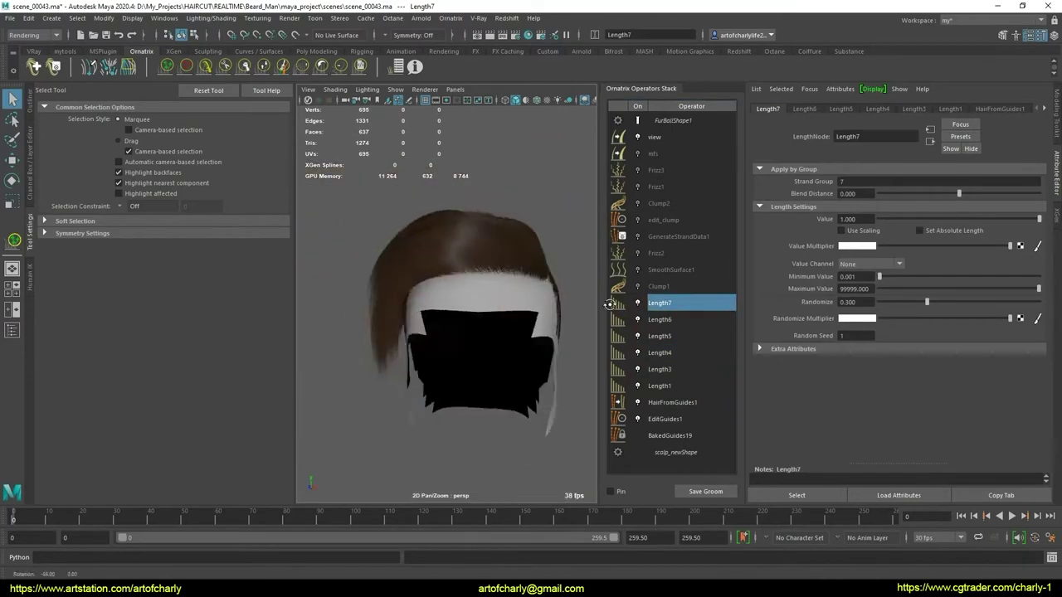
alt+drag(548, 340, 537, 342)
scroll(536, 342, up, 5)
scroll(537, 342, up, 3)
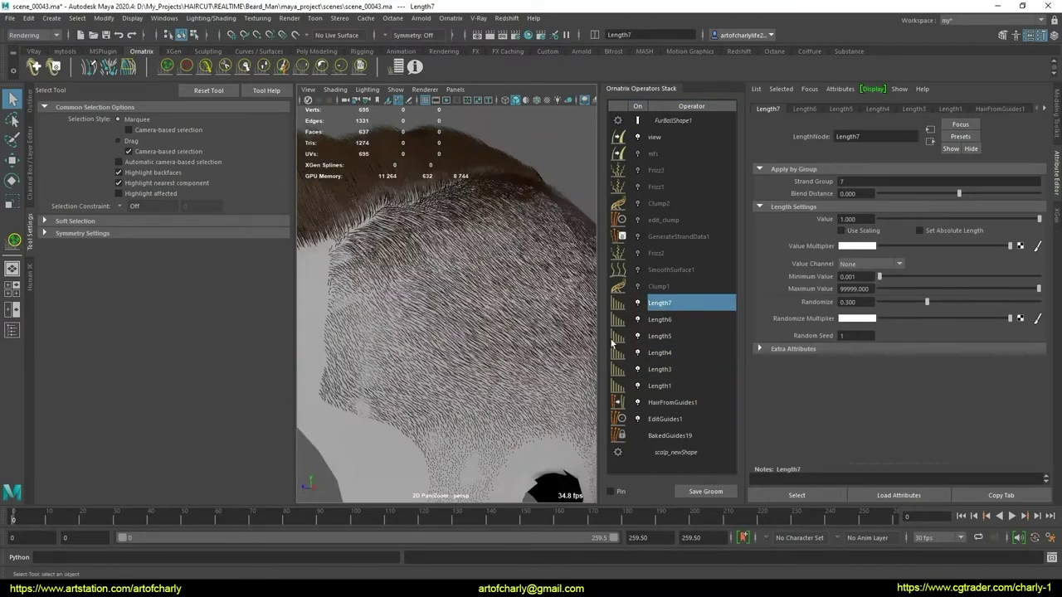
scroll(467, 363, down, 3)
scroll(403, 337, down, 3)
mouse_move(404, 337)
alt+mouse_down()
mouse_move(449, 350)
mouse_move(351, 339)
mouse_move(390, 388)
mouse_move(511, 389)
alt+mouse_up()
scroll(397, 375, up, 5)
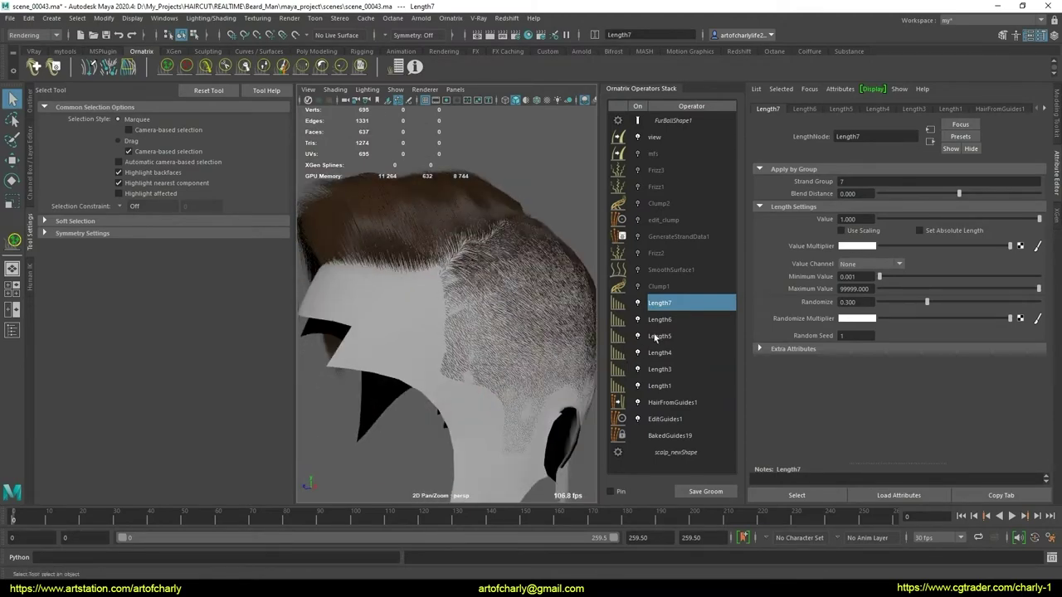
- Switch off Length7 down to Length3 and Length1 to compare, then re-enable Length1
click(645, 306)
click(637, 319)
click(637, 336)
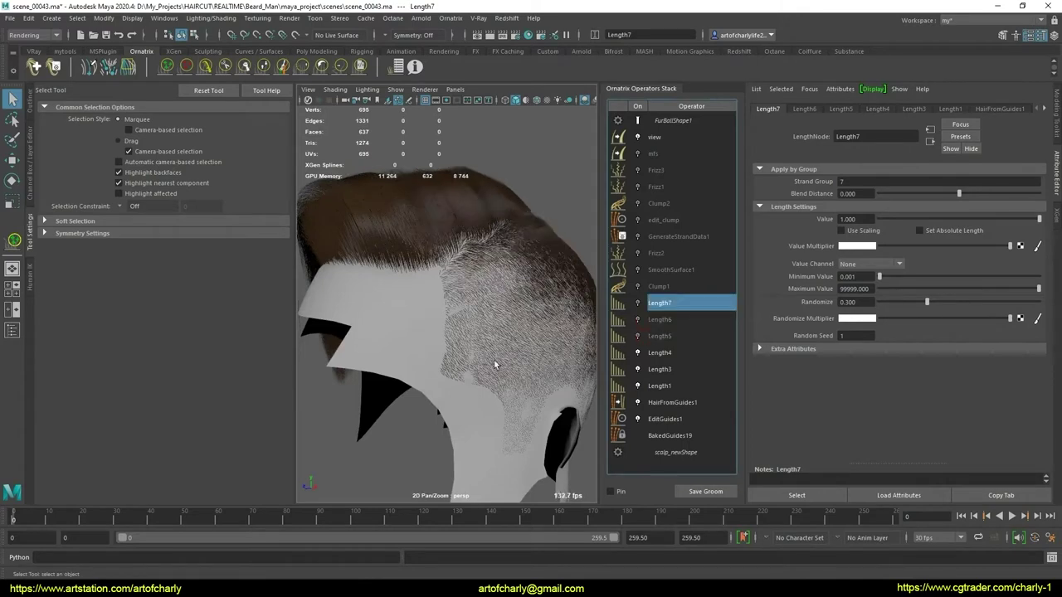
mouse_move(496, 368)
alt+mouse_down()
mouse_move(500, 337)
mouse_move(581, 341)
alt+mouse_up()
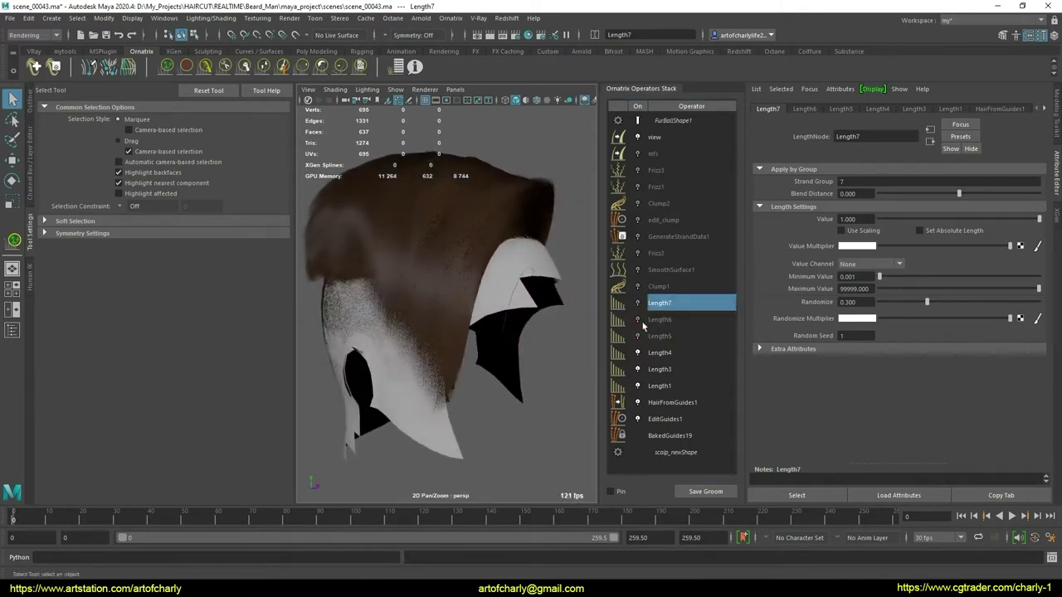
click(637, 353)
click(637, 369)
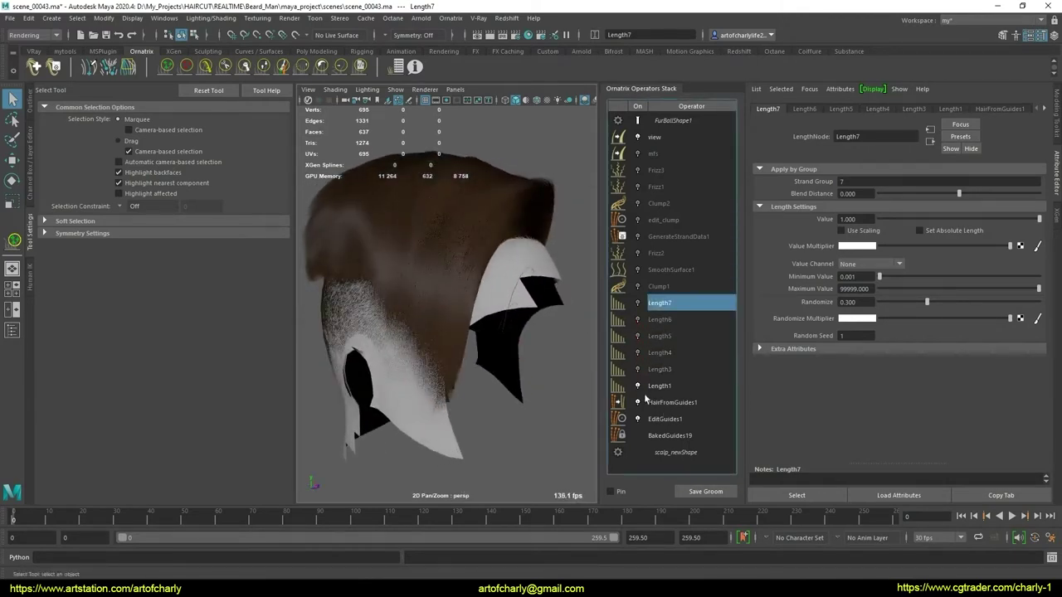
click(637, 386)
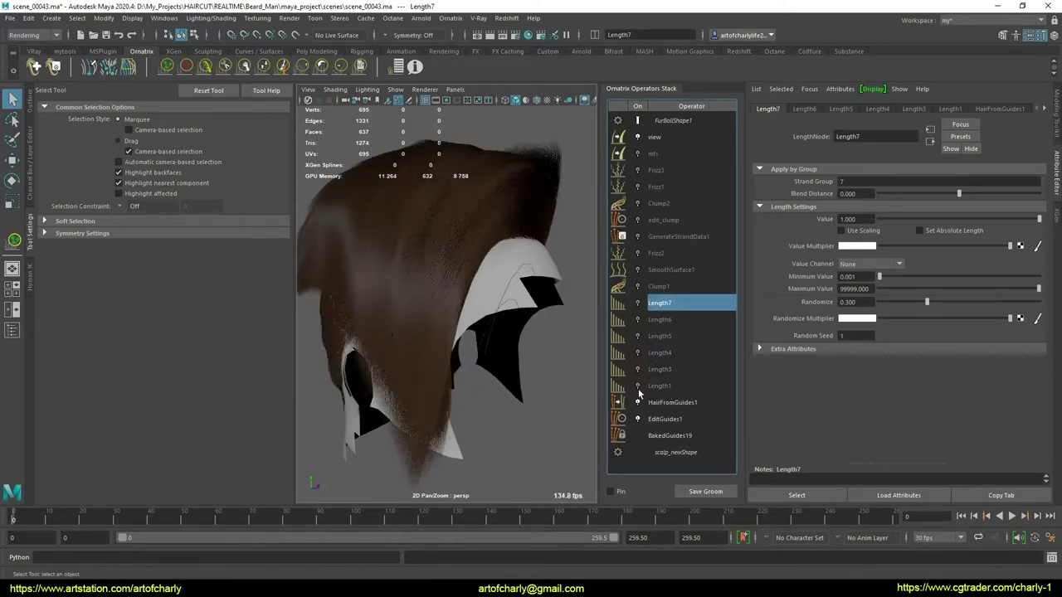
click(638, 389)
- Set Length1's Blend Distance to 0, re-enable Length3, then raise the blend slightly
click(669, 388)
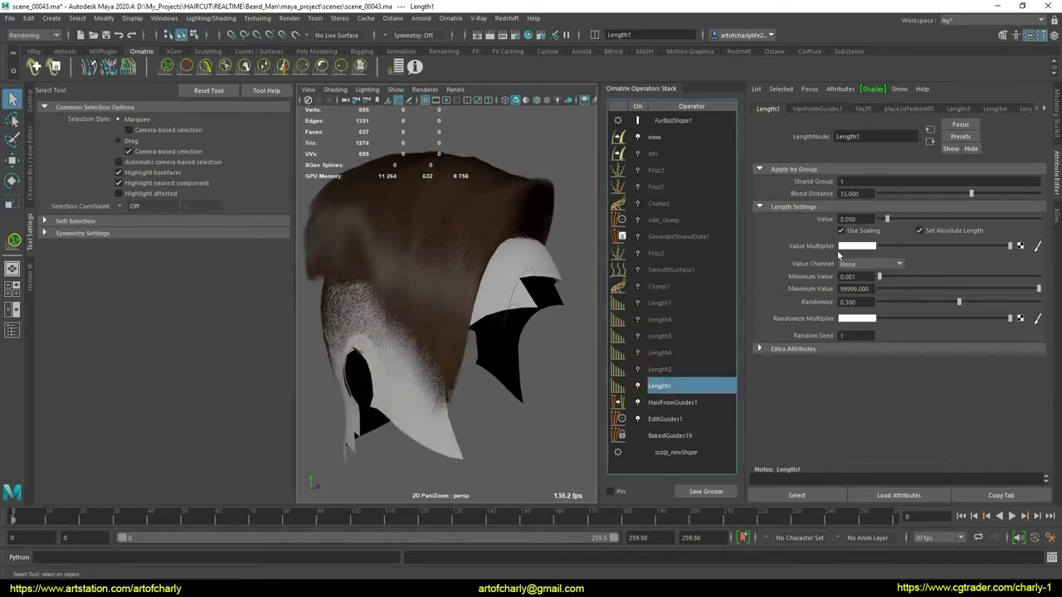
double_click(869, 194)
text(0)
key(Return)
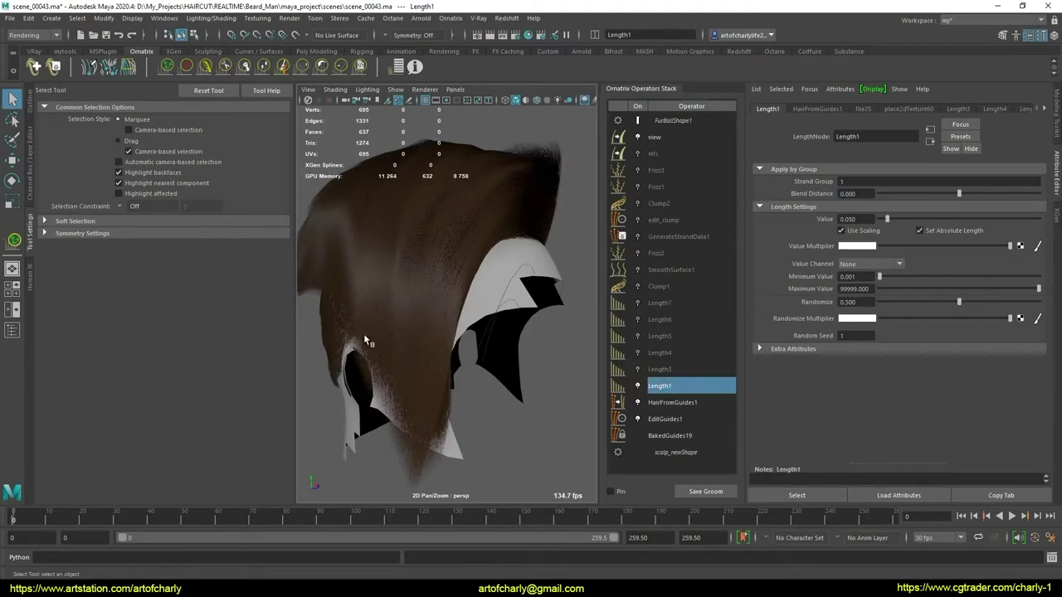
alt+drag(501, 328, 432, 348)
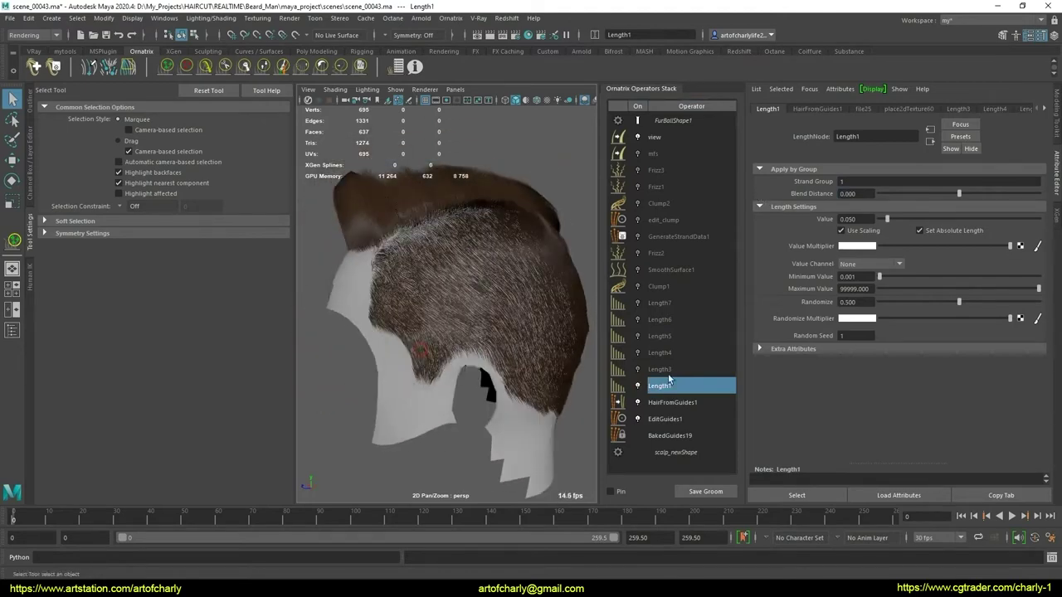
click(663, 369)
click(637, 370)
click(659, 387)
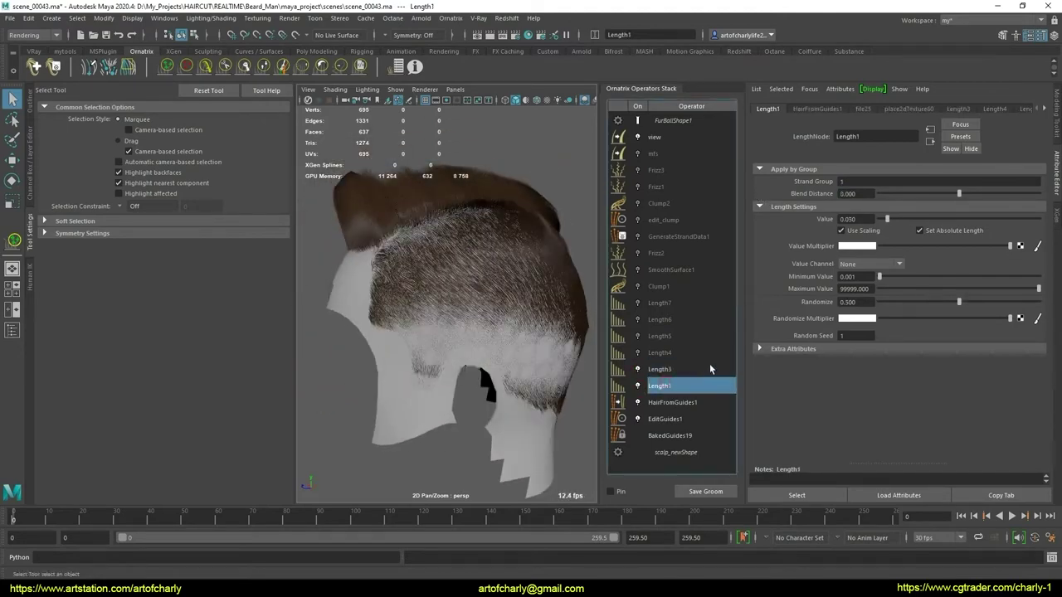
drag(960, 194, 962, 193)
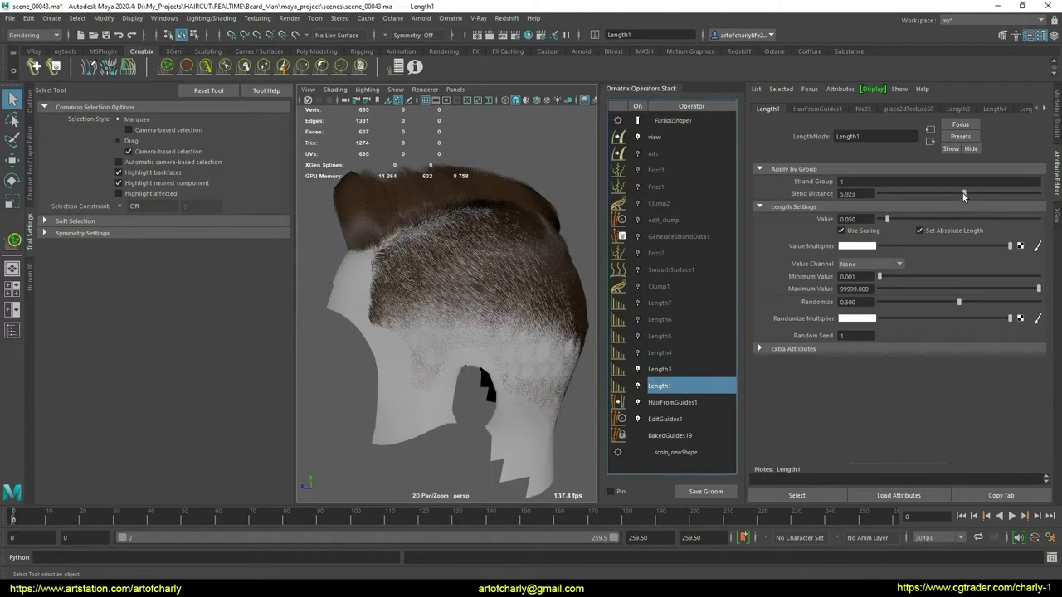
- Re-enable Length4, Length5 and Length6, then review Length7 and Length6 settings
click(637, 353)
click(637, 336)
click(664, 319)
click(637, 320)
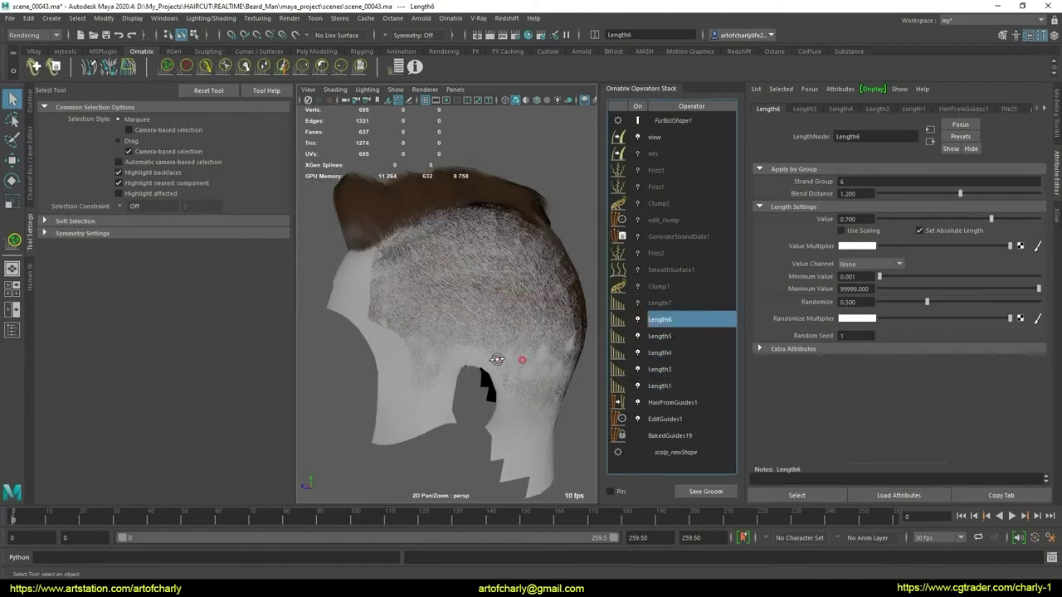
mouse_move(496, 360)
alt+mouse_down()
mouse_move(507, 331)
mouse_move(597, 332)
alt+mouse_up()
click(659, 302)
double_click(661, 303)
click(643, 304)
click(661, 319)
mouse_move(474, 343)
alt+mouse_down()
mouse_move(434, 355)
mouse_move(374, 319)
mouse_move(418, 385)
alt+mouse_up()
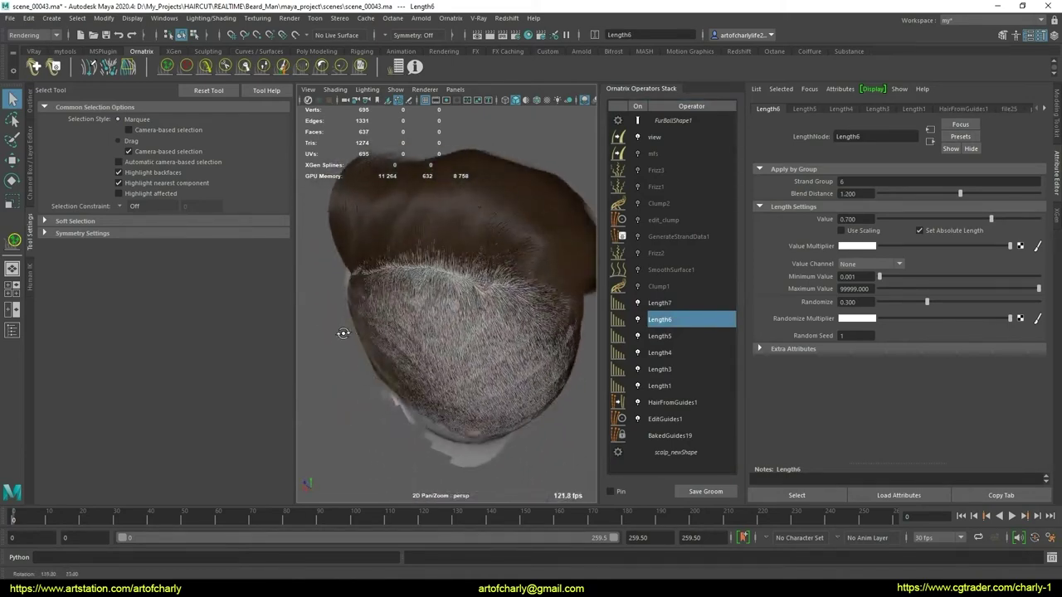
click(671, 270)
click(637, 270)
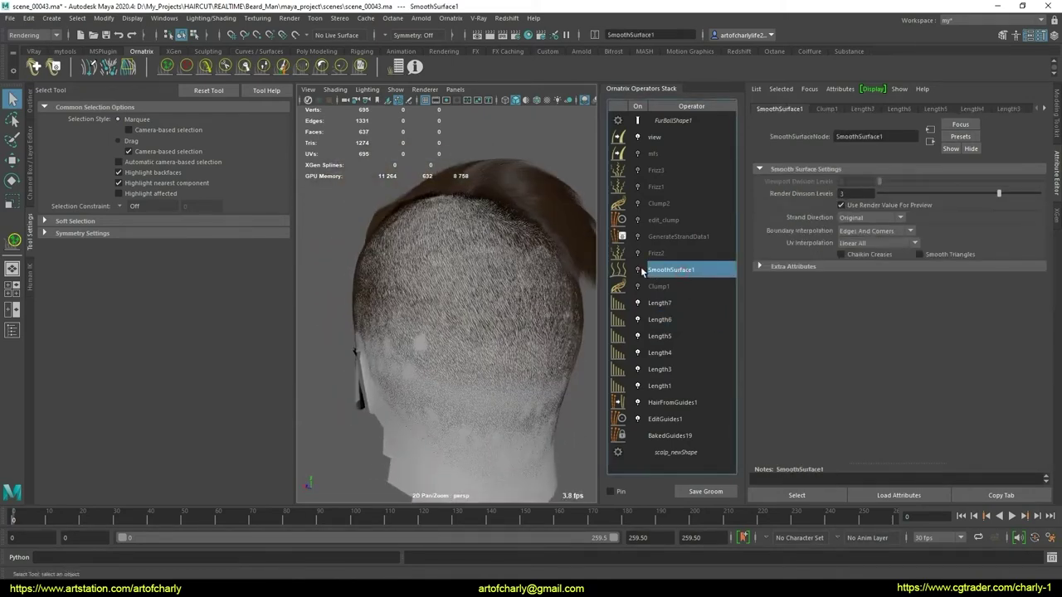
alt+drag(507, 350, 526, 418)
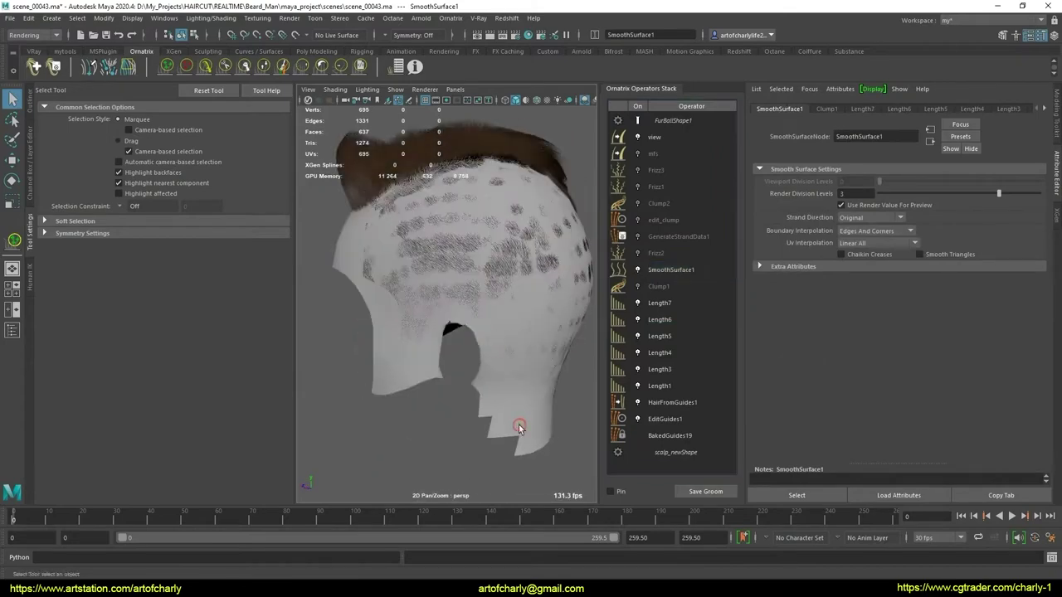
click(520, 427)
key(3)
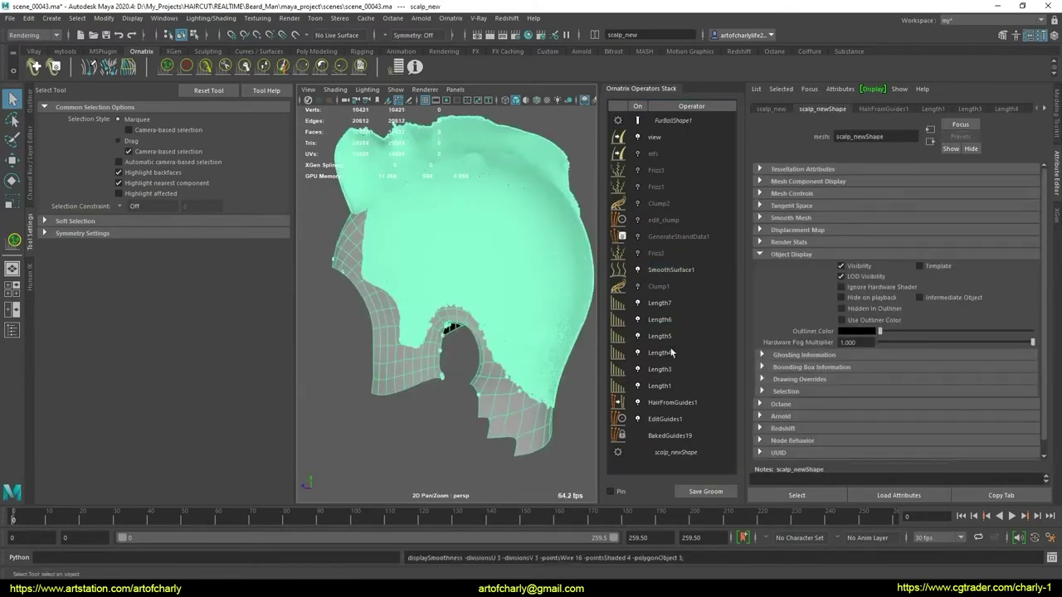
click(685, 274)
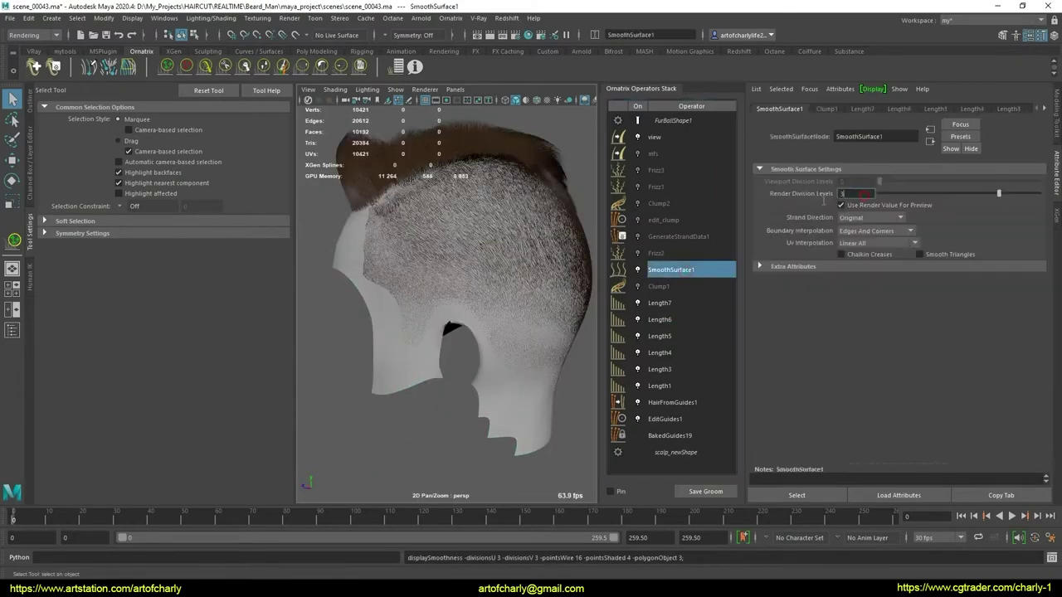
mouse_move(481, 282)
alt+mouse_down()
mouse_move(414, 281)
mouse_move(483, 351)
alt+mouse_up()
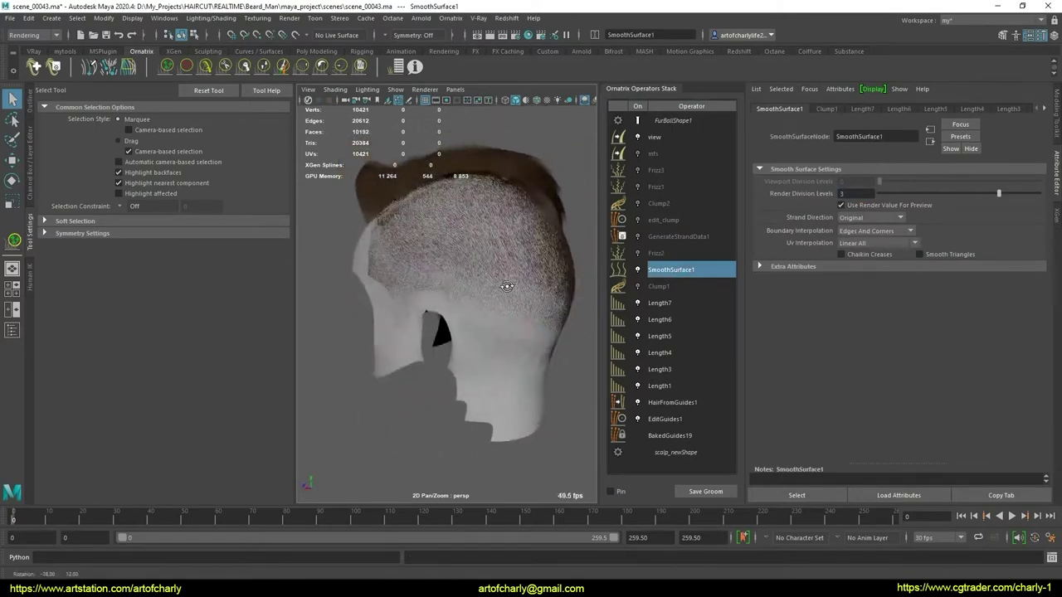
scroll(483, 351, up, 3)
scroll(509, 345, up, 3)
scroll(510, 345, down, 5)
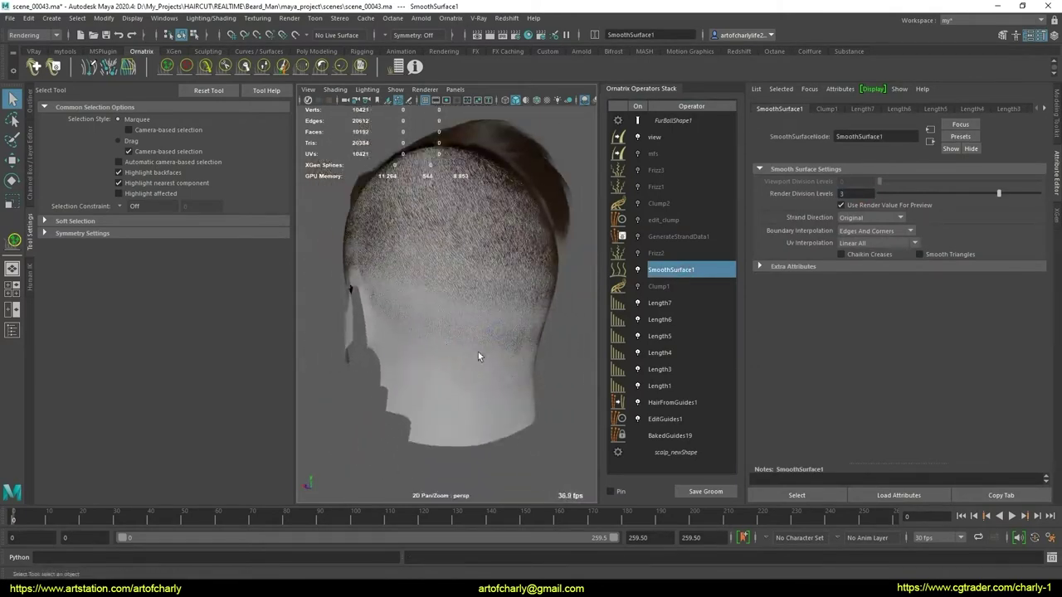
- Set the Blend Distance of Length1 and Length3 to 5
click(675, 304)
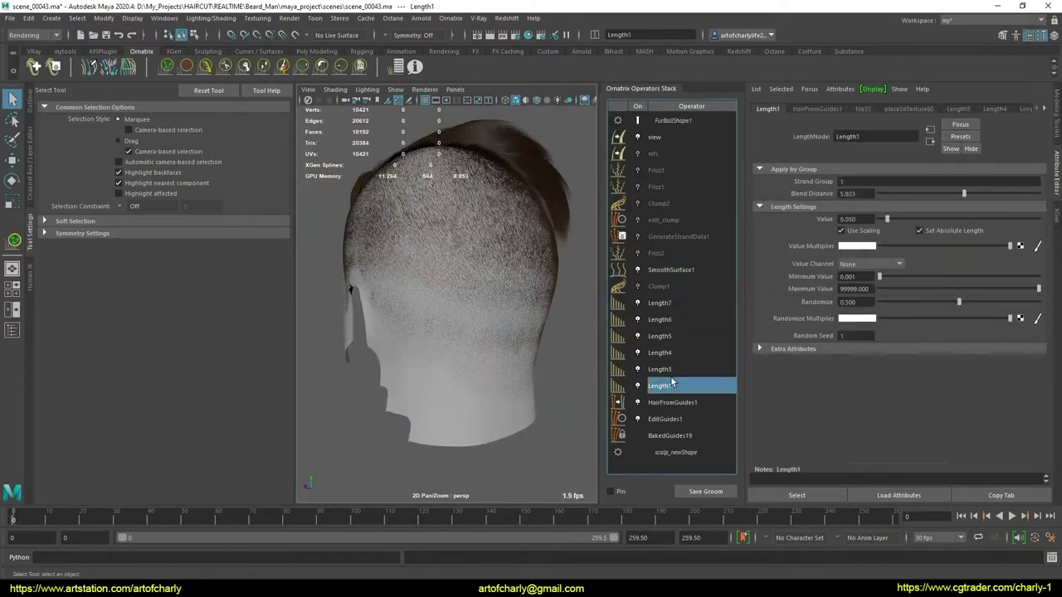
click(847, 194)
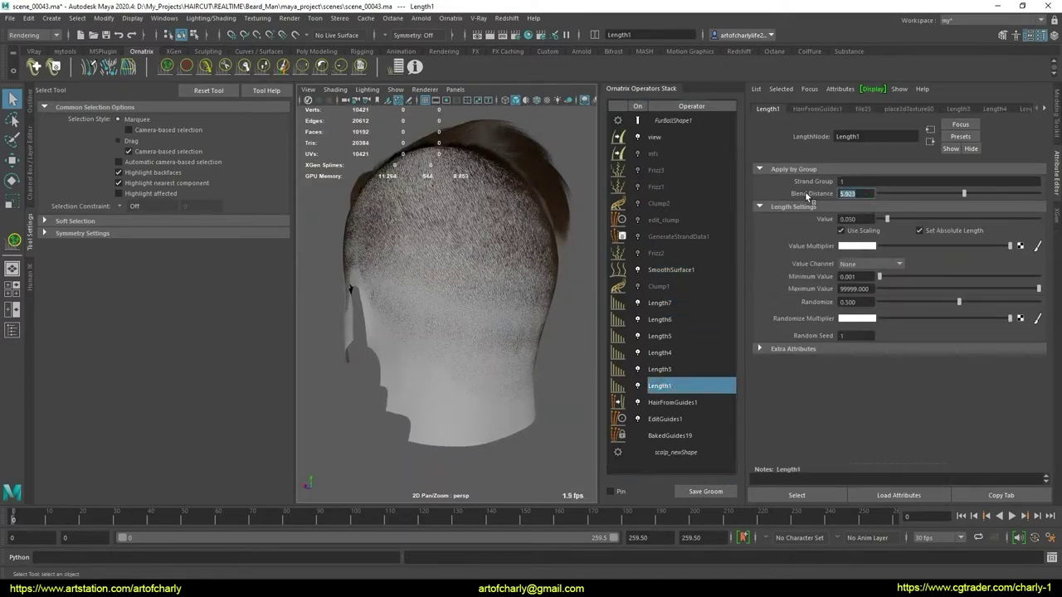
text(5.000)
click(669, 372)
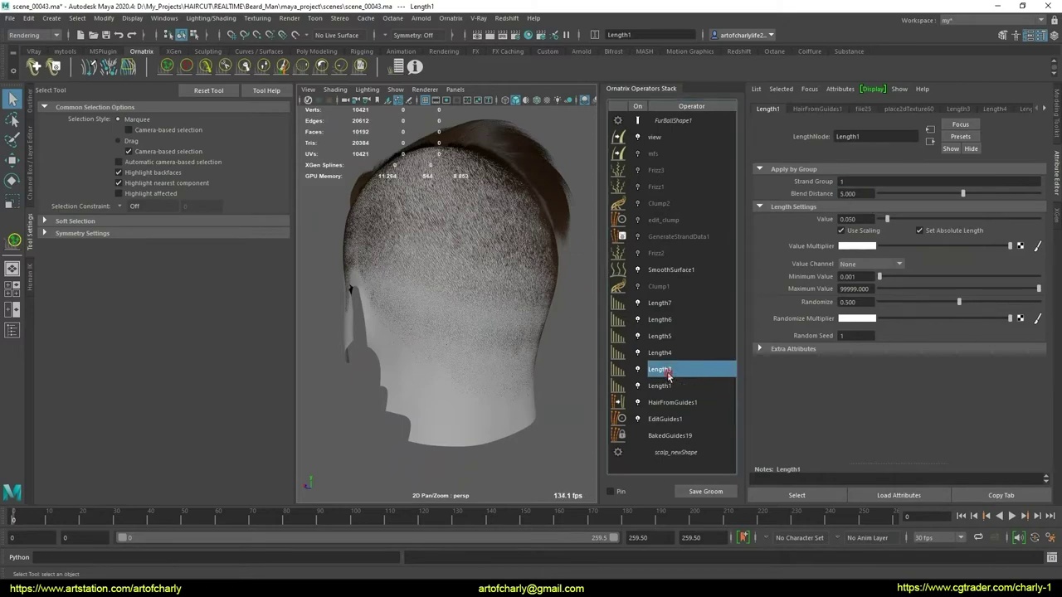
click(850, 193)
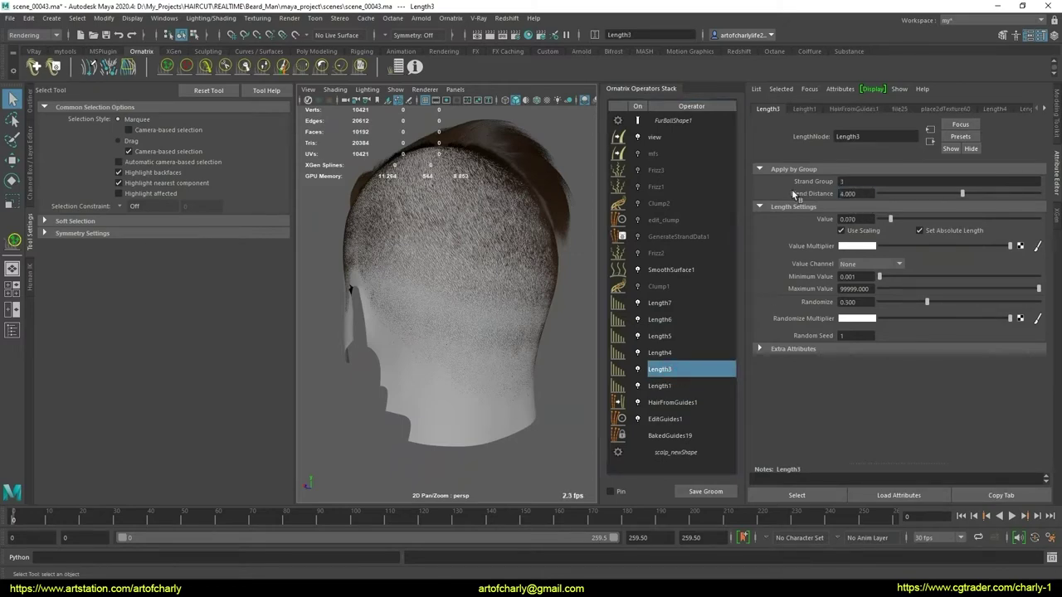
alt+drag(473, 350, 482, 354)
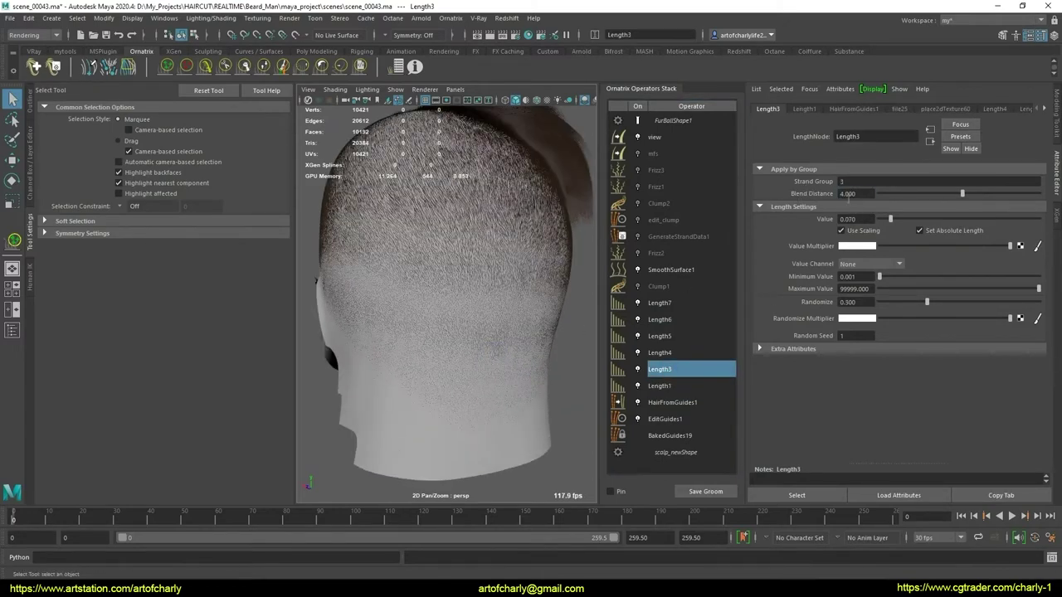
key(BackSpace)
key(BackSpace)
key(BackSpace)
key(BackSpace)
key(BackSpace)
text(5)
key(Return)
alt+drag(507, 309, 502, 344)
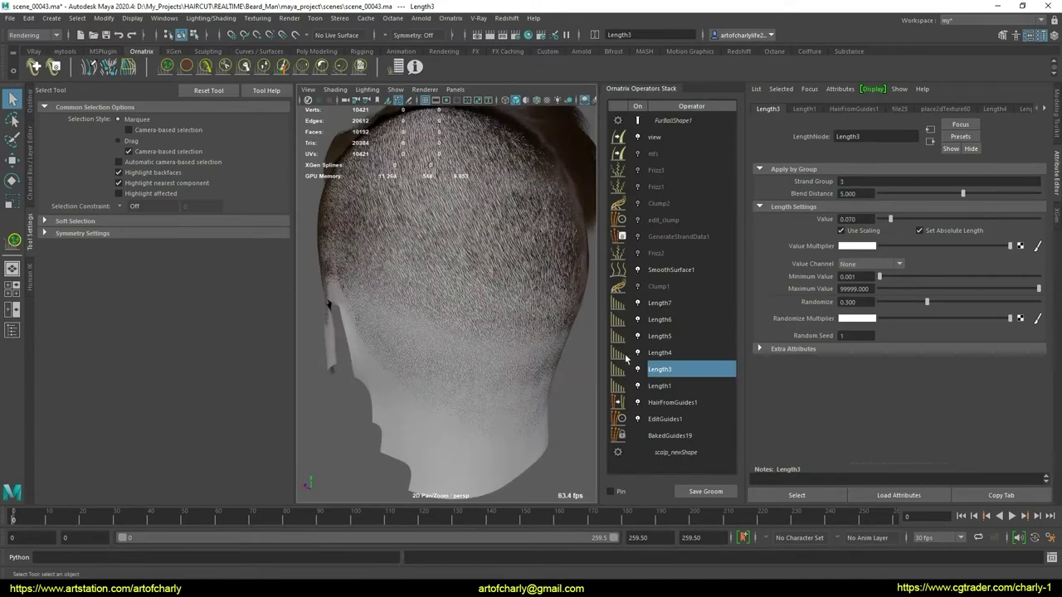
- Adjust blend distances on Length4 to 2 and Length6 to 1
click(663, 353)
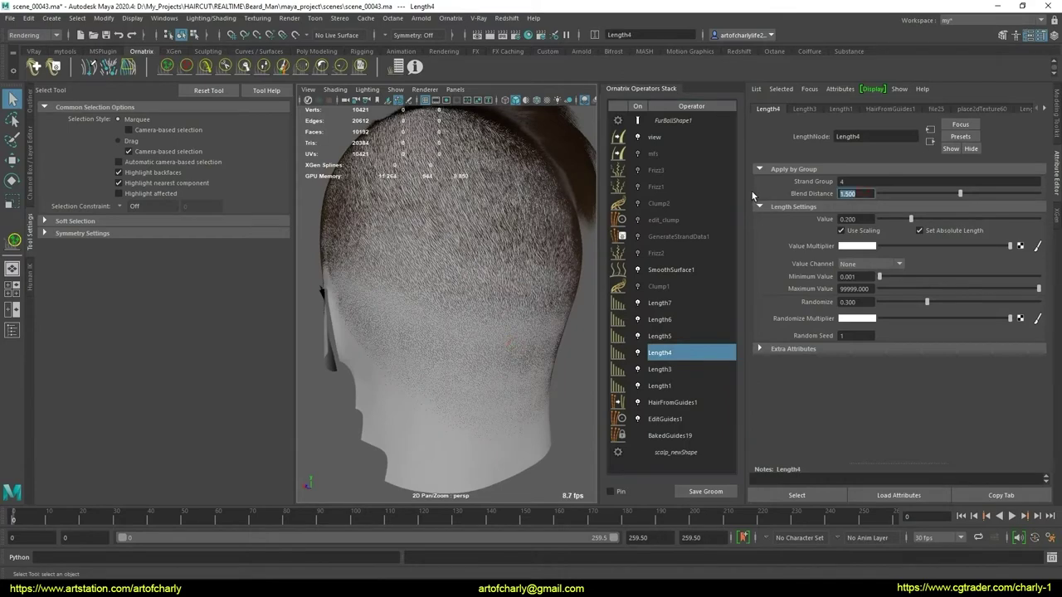
alt+drag(427, 326, 426, 339)
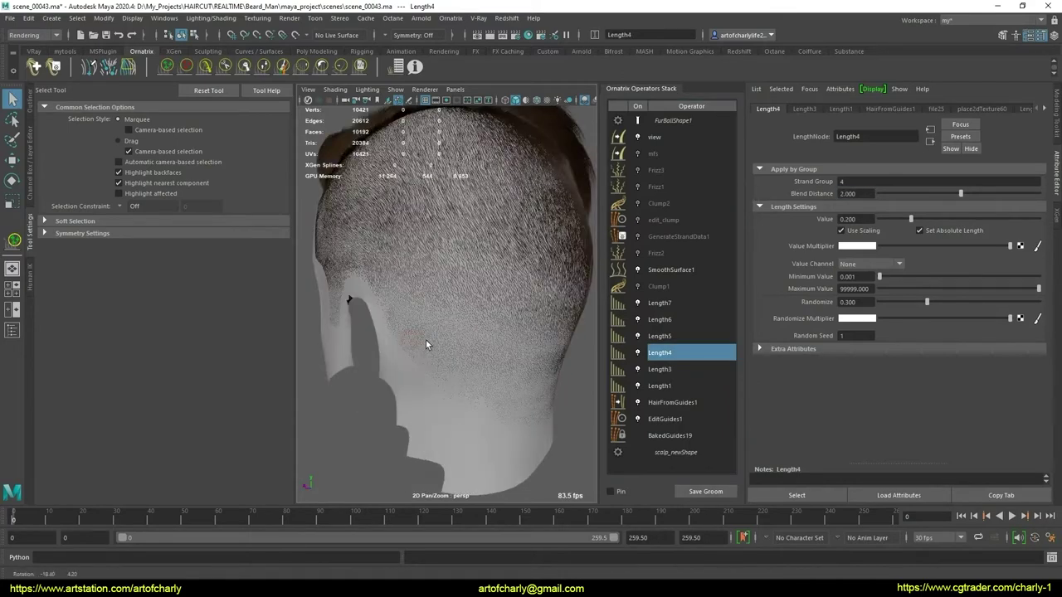
click(661, 336)
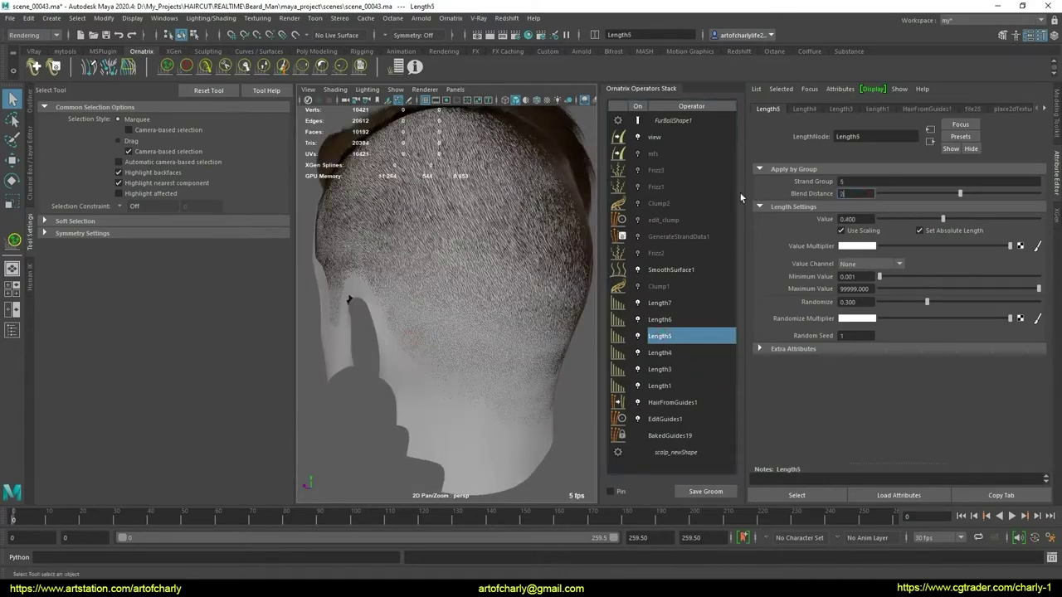
click(664, 321)
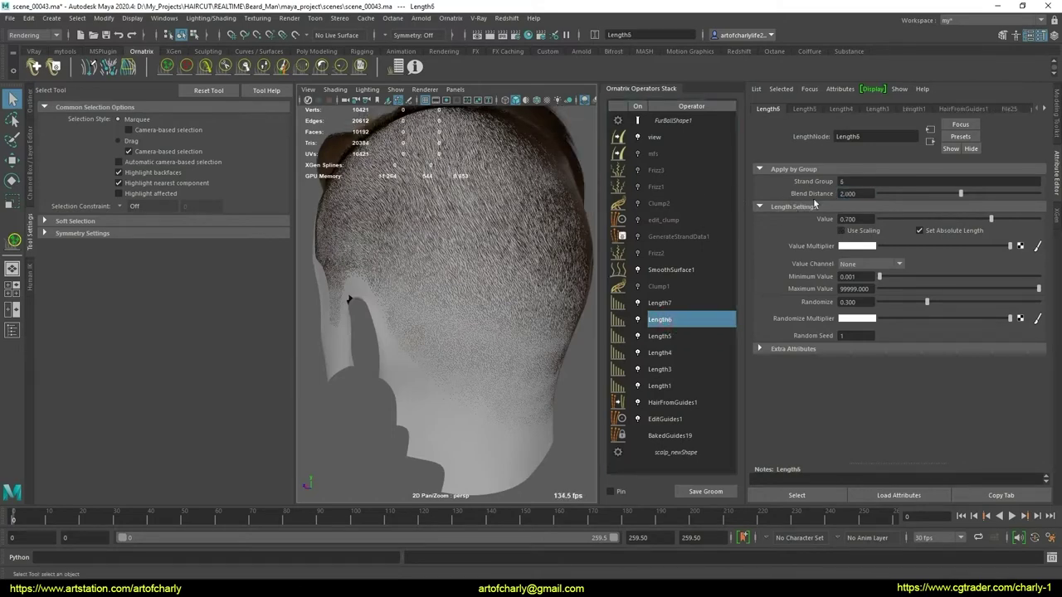
mouse_move(427, 320)
alt+mouse_down()
mouse_move(340, 265)
mouse_move(282, 256)
mouse_move(517, 311)
mouse_move(422, 356)
mouse_move(484, 339)
alt+mouse_up()
- Orbit and zoom around the head to inspect the softened side fade
scroll(483, 339, up, 5)
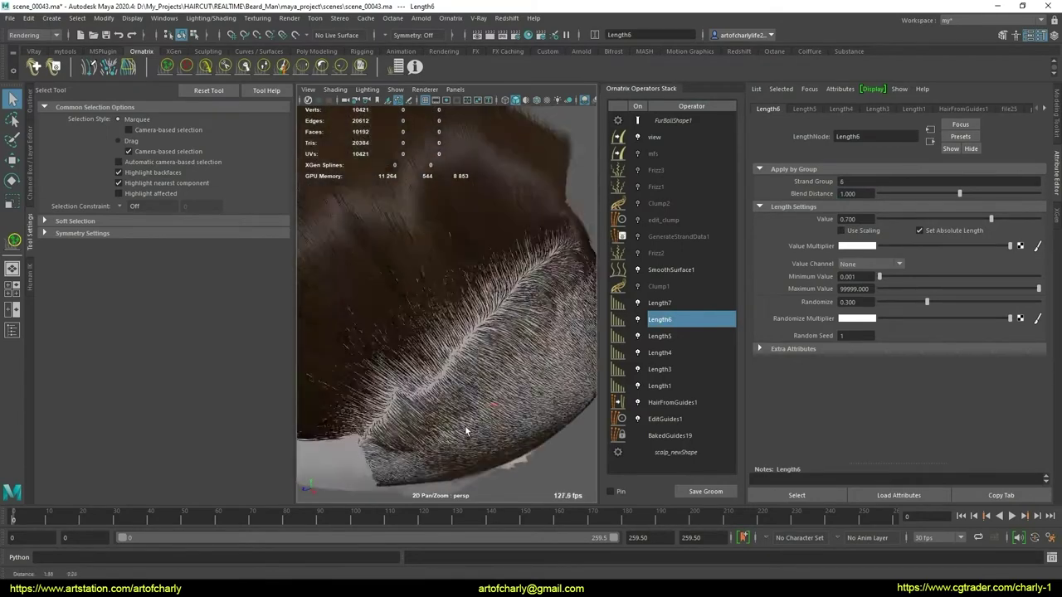
mouse_move(447, 308)
alt+mouse_down()
mouse_move(440, 285)
mouse_move(500, 227)
mouse_move(466, 318)
mouse_move(481, 254)
mouse_move(481, 298)
mouse_move(410, 305)
alt+mouse_up()
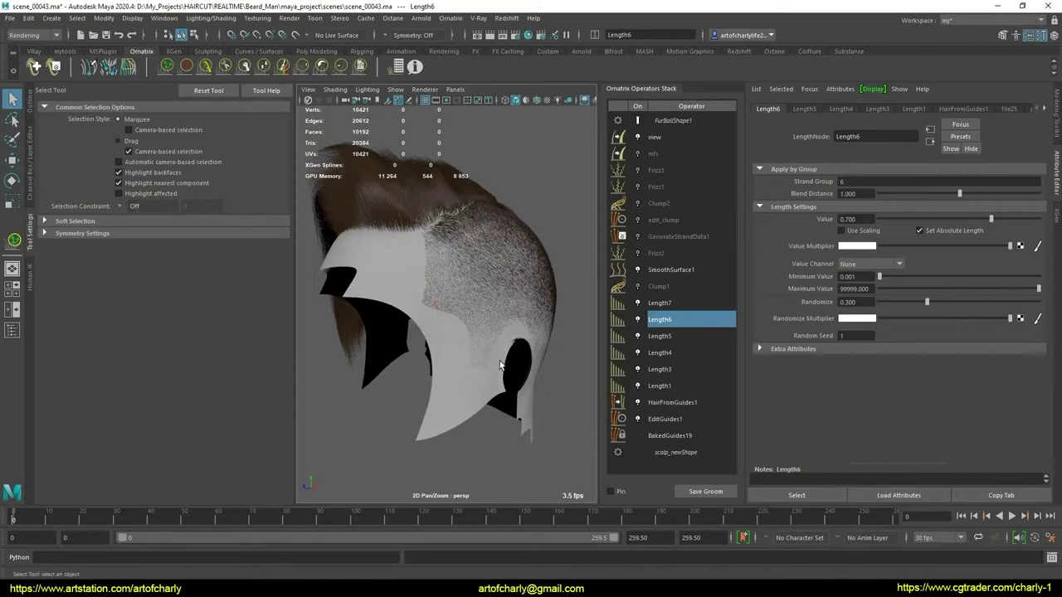
alt+drag(500, 365, 506, 336)
alt+right_drag(458, 344, 440, 265)
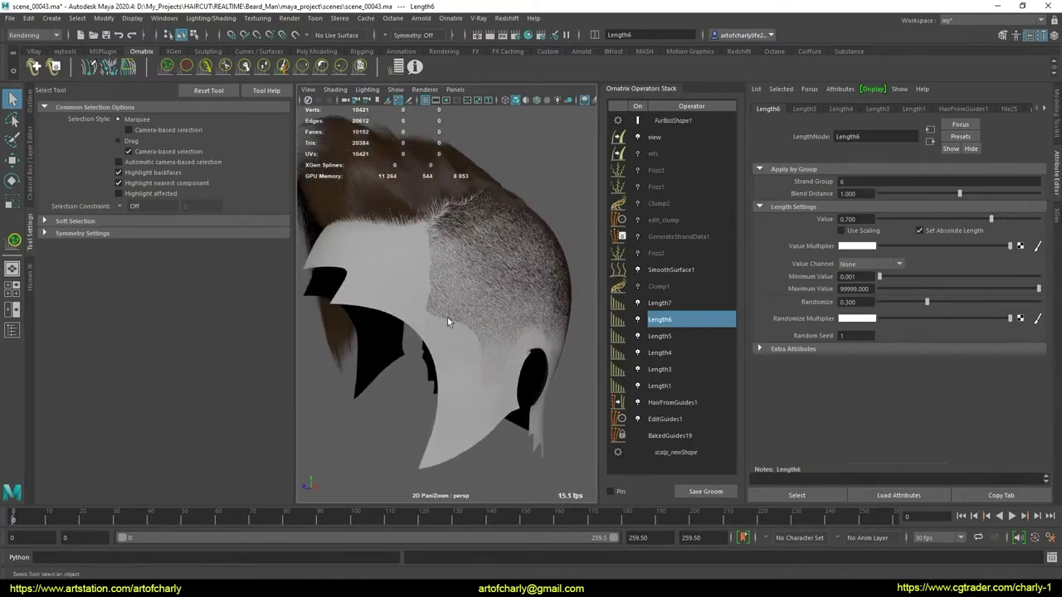
mouse_move(447, 317)
alt+mouse_down()
mouse_move(426, 317)
mouse_move(434, 335)
mouse_move(407, 329)
alt+mouse_up()
alt+right_drag(408, 329, 472, 355)
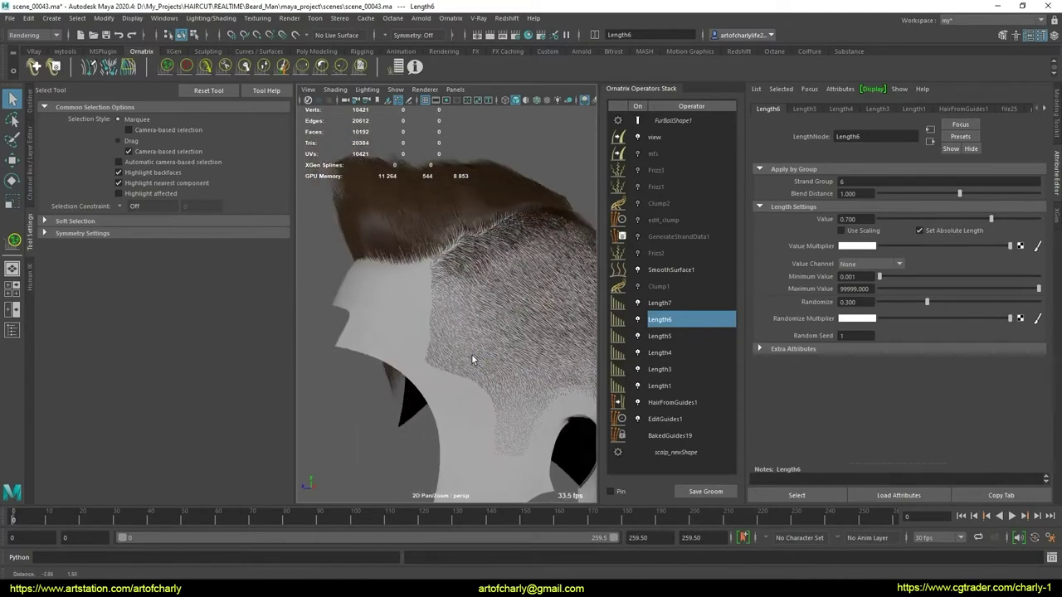
alt+drag(472, 355, 466, 356)
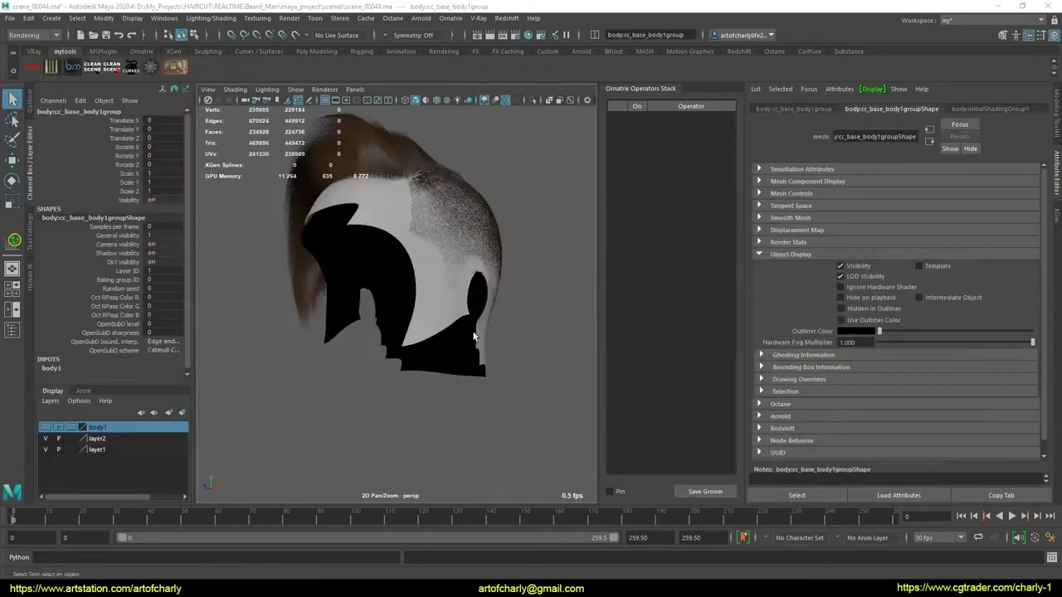
- Unhide the body1 layer, orbit the head profiles and forehead, then show the Outliner
click(46, 428)
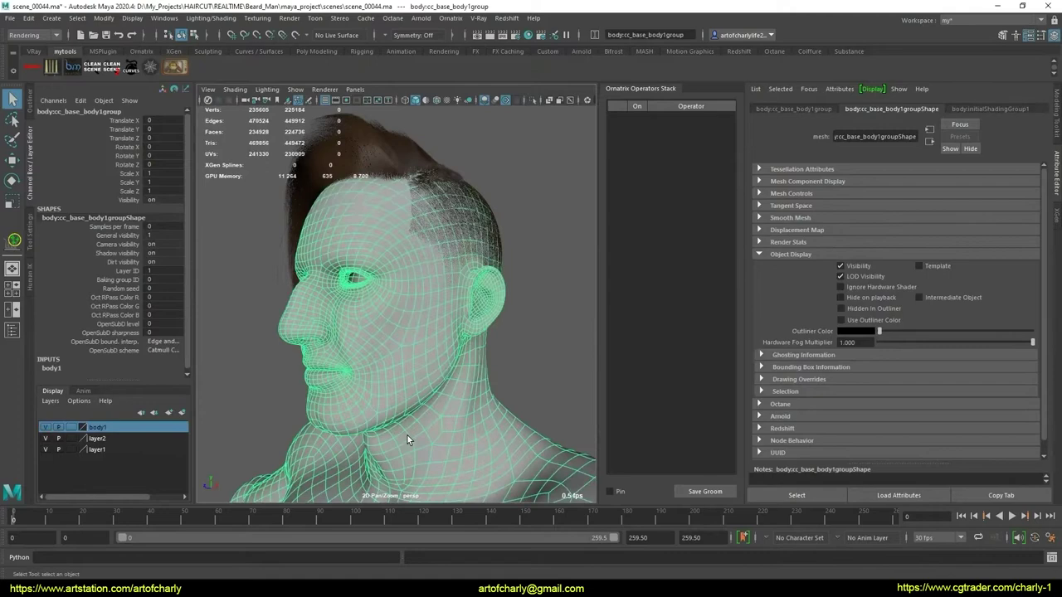
click(541, 357)
alt+drag(541, 357, 448, 303)
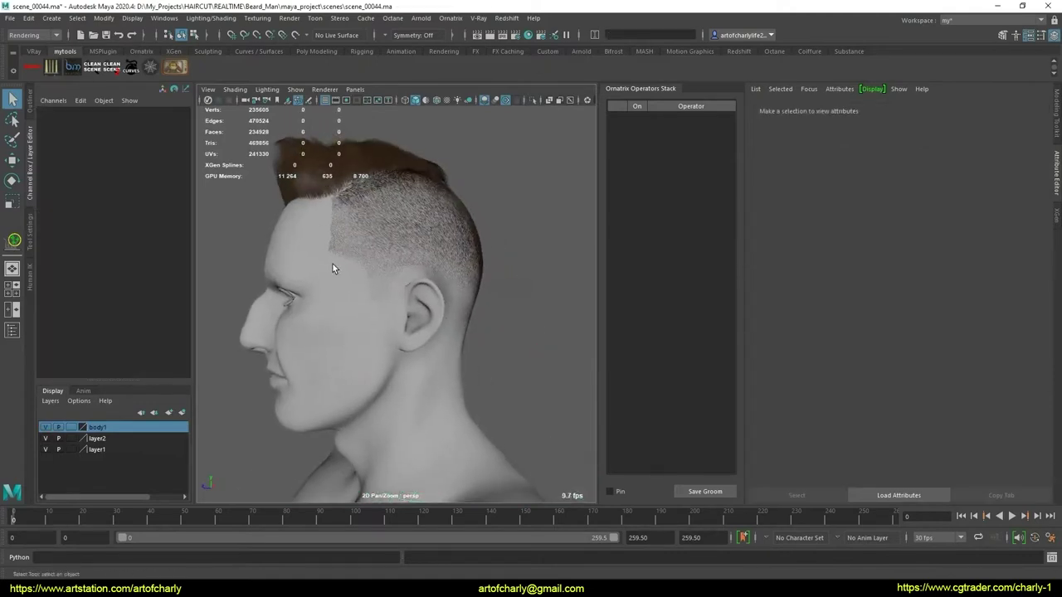
mouse_move(332, 264)
alt+mouse_down()
mouse_move(370, 278)
mouse_move(300, 297)
alt+mouse_up()
mouse_move(402, 311)
alt+mouse_down()
mouse_move(351, 315)
mouse_move(540, 319)
mouse_move(462, 318)
mouse_move(467, 268)
mouse_move(525, 257)
mouse_move(493, 266)
mouse_move(500, 296)
mouse_move(586, 256)
mouse_move(614, 282)
mouse_move(428, 319)
mouse_move(251, 324)
alt+mouse_up()
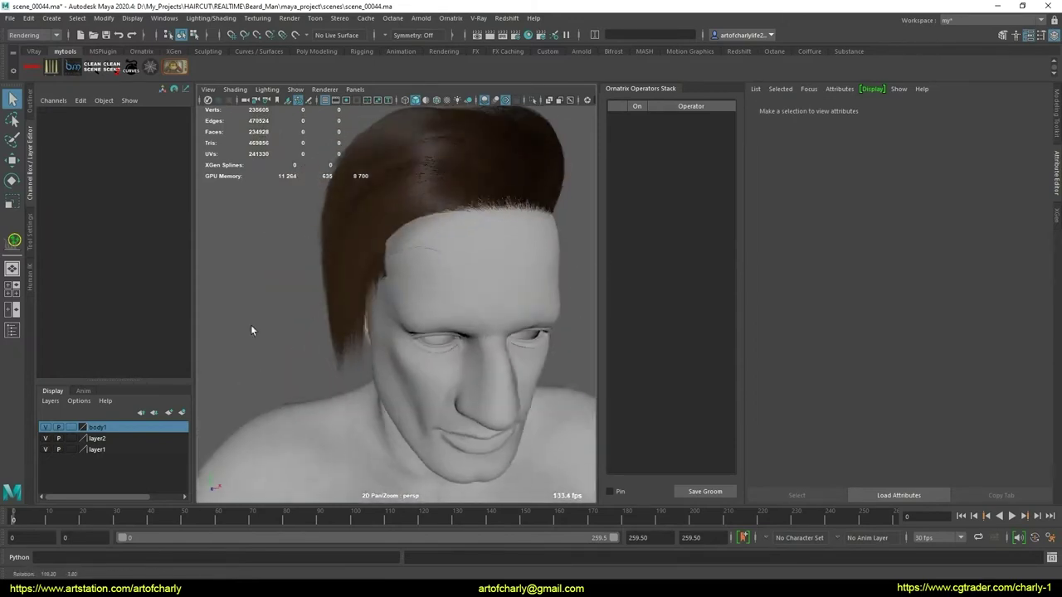
scroll(434, 246, up, 5)
mouse_move(409, 296)
alt+mouse_down()
mouse_move(339, 292)
mouse_move(349, 282)
mouse_move(429, 292)
alt+mouse_up()
alt+right_drag(453, 336, 479, 339)
alt+drag(479, 339, 226, 302)
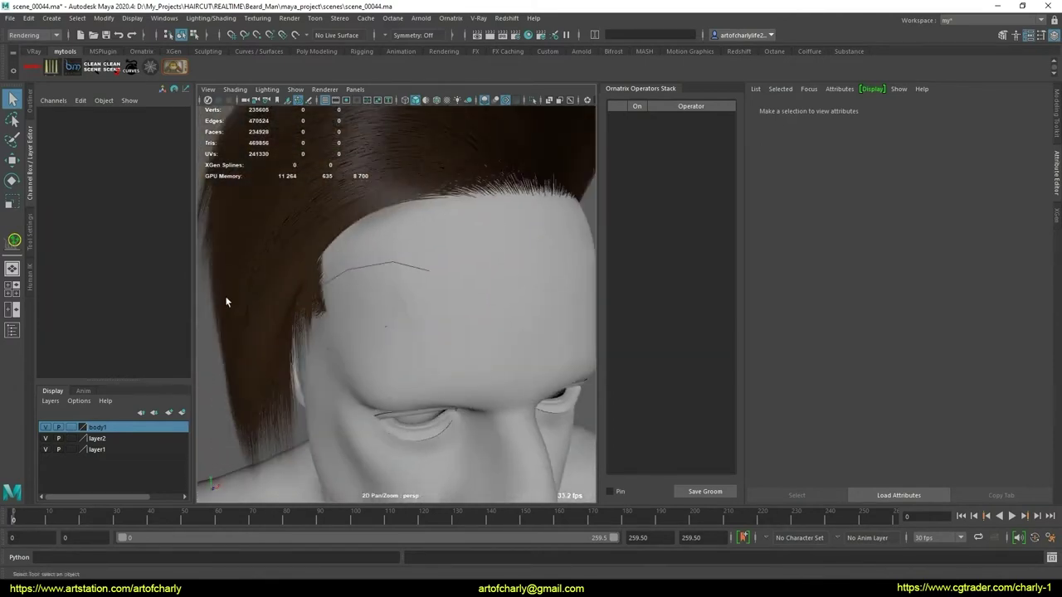
click(32, 93)
- Select scalp_new, then orbit to close left and right side views of the fade
click(83, 169)
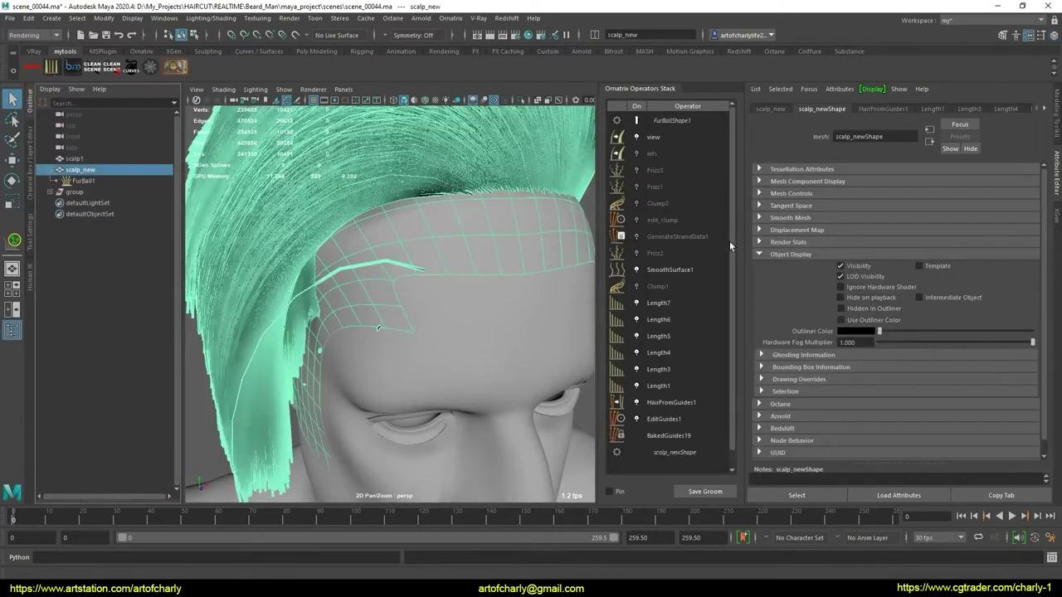
mouse_move(581, 311)
alt+mouse_down()
mouse_move(513, 319)
mouse_move(535, 302)
mouse_move(552, 307)
mouse_move(509, 369)
mouse_move(301, 328)
mouse_move(236, 219)
alt+mouse_up()
click(535, 302)
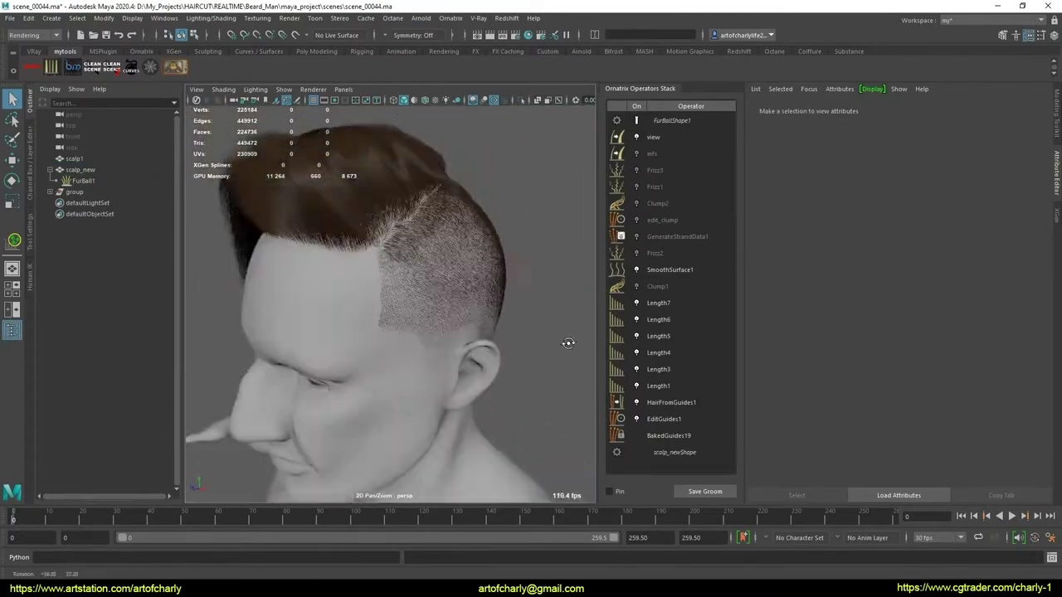
mouse_move(389, 152)
alt+mouse_down()
mouse_move(369, 308)
mouse_move(387, 408)
alt+mouse_up()
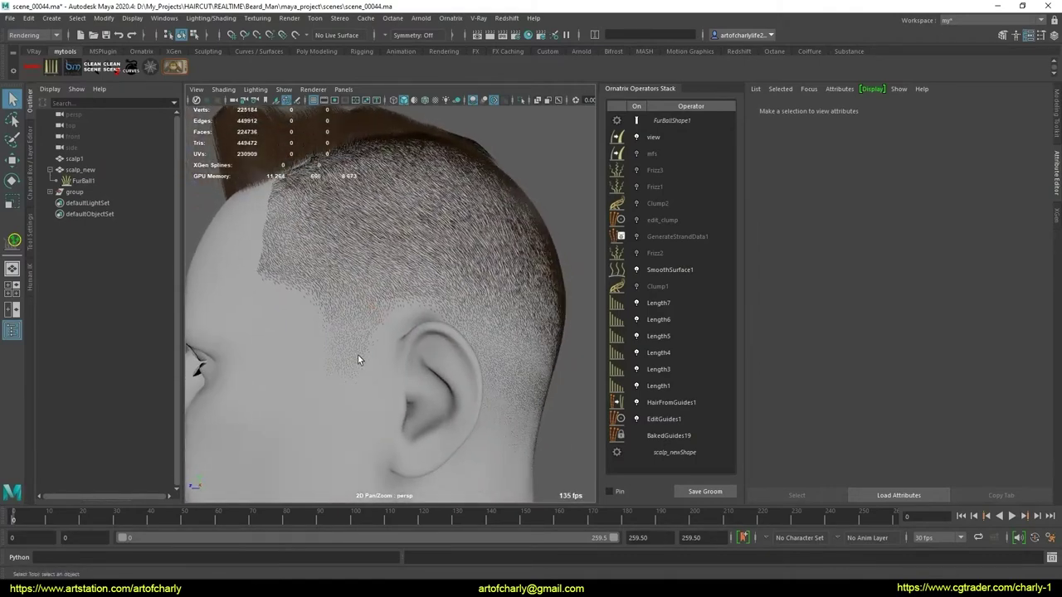
alt+right_drag(386, 408, 462, 383)
alt+drag(462, 383, 425, 371)
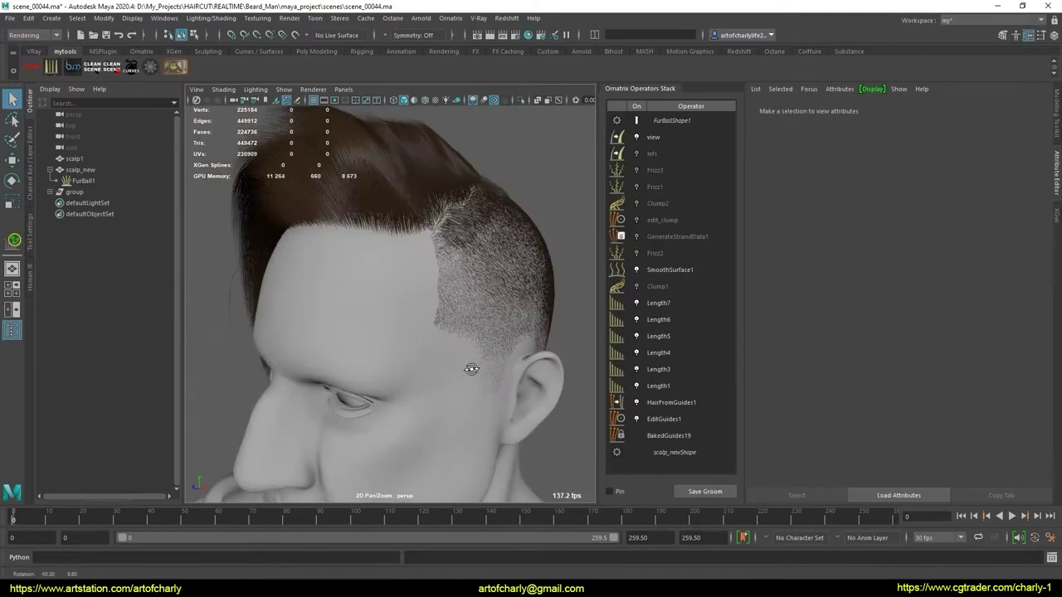
mouse_move(426, 371)
alt+mouse_down()
mouse_move(406, 322)
mouse_move(419, 328)
mouse_move(379, 326)
alt+mouse_up()
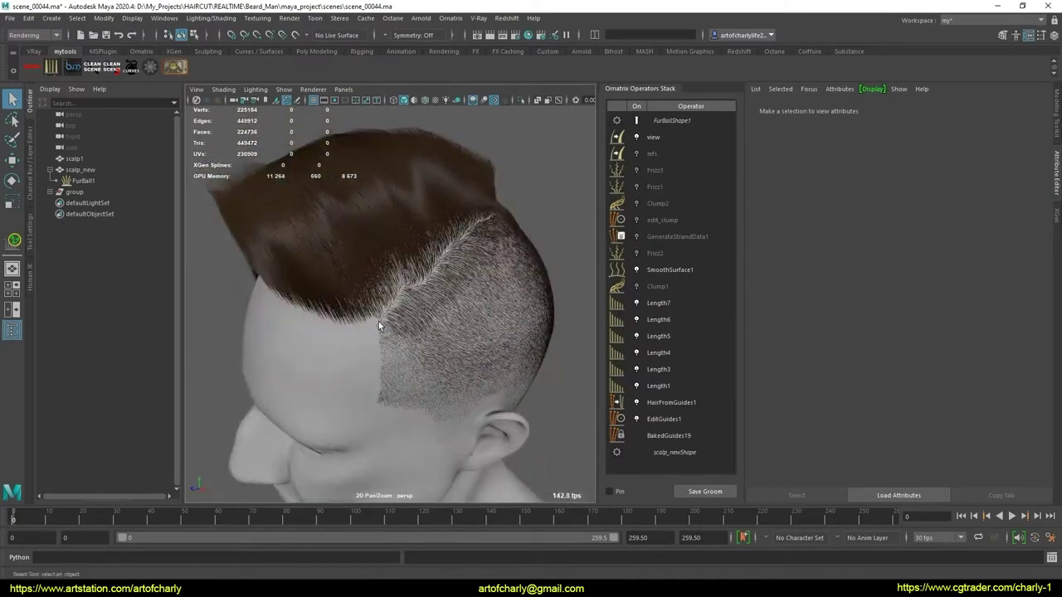
mouse_move(416, 293)
alt+mouse_down()
mouse_move(451, 254)
mouse_move(482, 332)
mouse_move(462, 352)
mouse_move(451, 329)
mouse_move(520, 284)
mouse_move(475, 308)
mouse_move(485, 307)
mouse_move(498, 304)
mouse_move(405, 312)
mouse_move(433, 326)
mouse_move(526, 304)
mouse_move(469, 309)
mouse_move(409, 332)
mouse_move(391, 263)
alt+mouse_up()
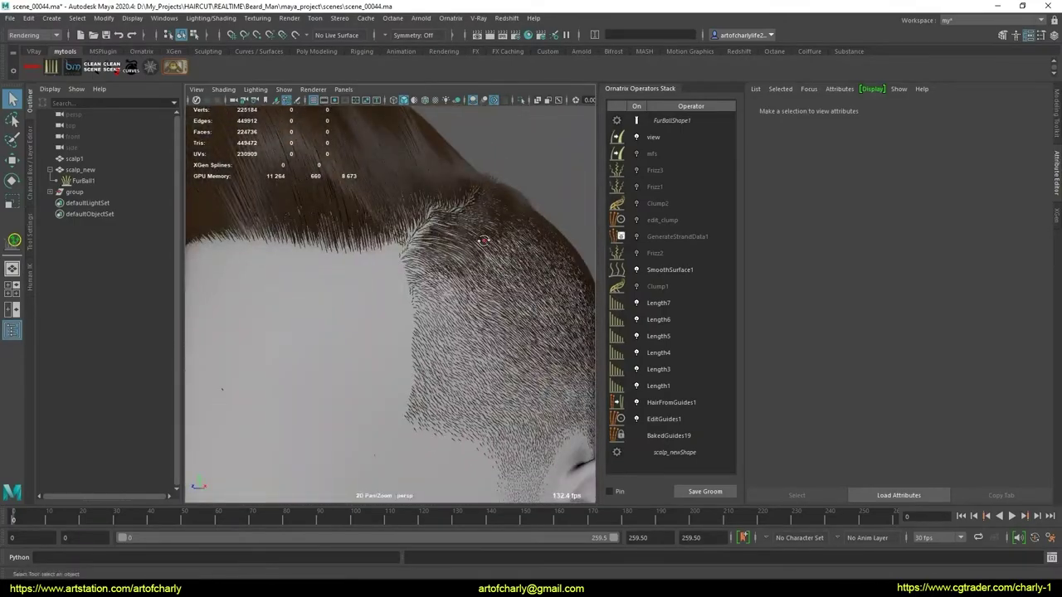
- Inspect the part line and back fade, then evaluate the stack up to SmoothSurface1
mouse_move(483, 241)
alt+mouse_down()
mouse_move(415, 272)
mouse_move(448, 287)
mouse_move(308, 411)
alt+mouse_up()
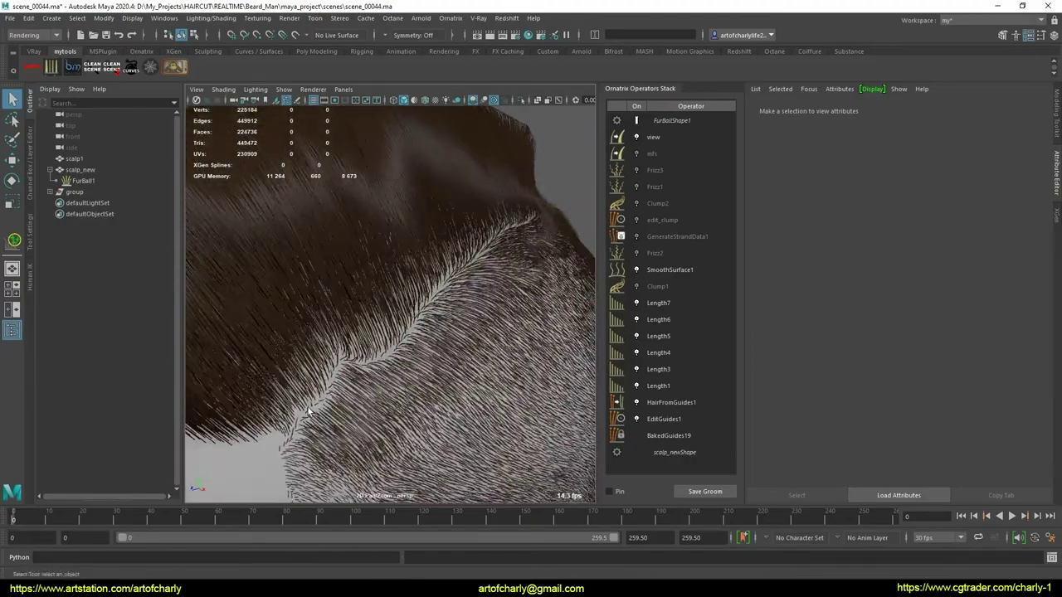
mouse_move(413, 321)
alt+mouse_down()
mouse_move(439, 282)
mouse_move(390, 277)
mouse_move(418, 244)
mouse_move(459, 265)
mouse_move(492, 266)
mouse_move(513, 347)
mouse_move(446, 351)
mouse_move(431, 332)
mouse_move(422, 356)
mouse_move(394, 299)
mouse_move(439, 302)
mouse_move(307, 320)
mouse_move(407, 325)
mouse_move(417, 393)
alt+mouse_up()
scroll(418, 393, up, 3)
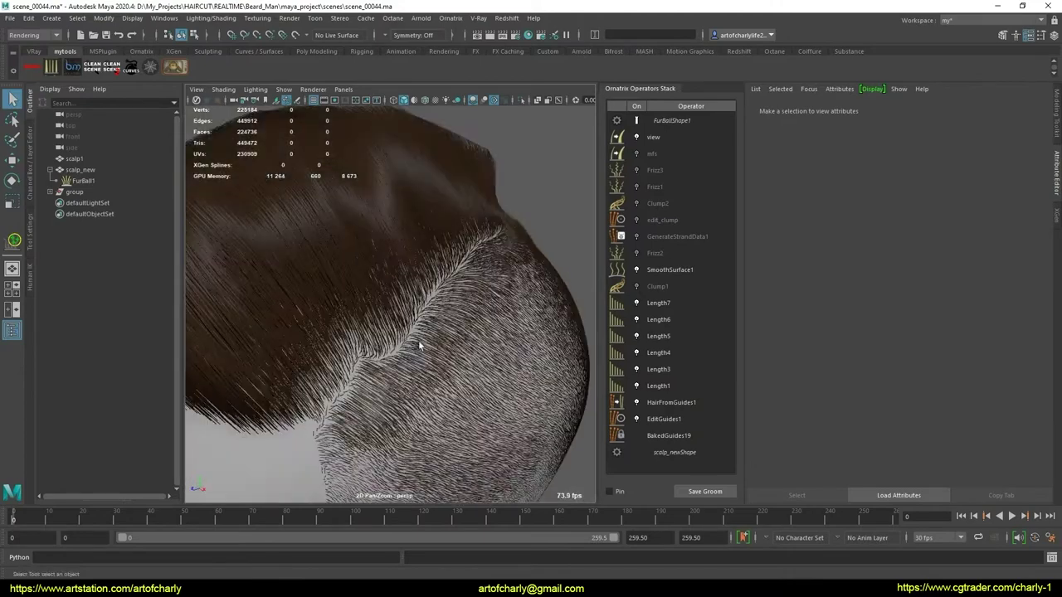
scroll(431, 318, up, 2)
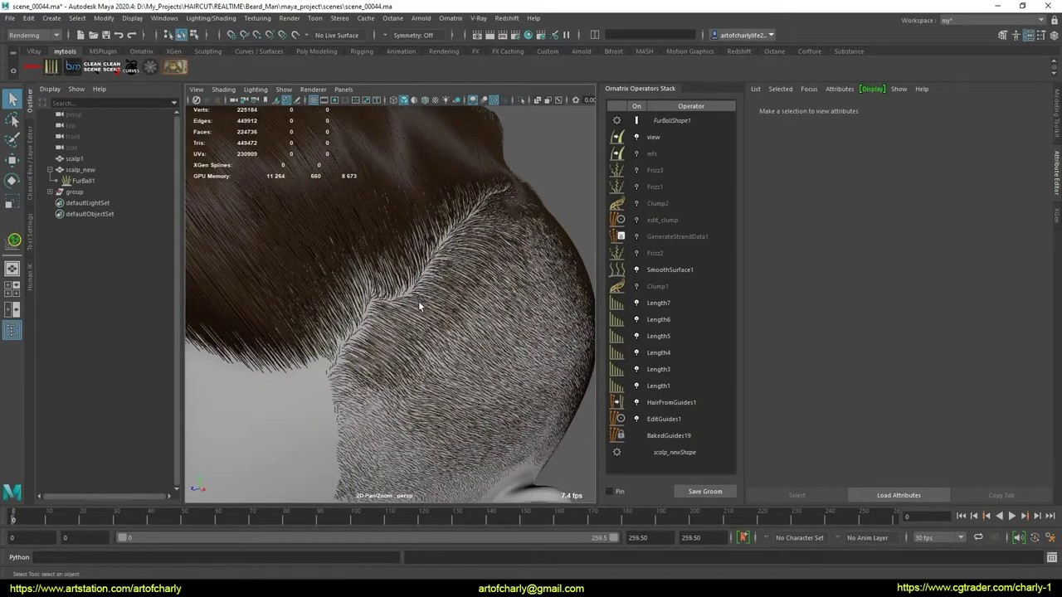
mouse_move(433, 384)
alt+mouse_down()
mouse_move(403, 273)
mouse_move(390, 288)
mouse_move(497, 263)
mouse_move(379, 273)
mouse_move(409, 277)
mouse_move(349, 268)
mouse_move(341, 242)
mouse_move(293, 246)
mouse_move(307, 271)
mouse_move(391, 291)
mouse_move(345, 302)
mouse_move(431, 319)
mouse_move(497, 307)
mouse_move(549, 336)
mouse_move(474, 351)
mouse_move(479, 324)
alt+mouse_up()
mouse_move(410, 301)
alt+mouse_down()
mouse_move(487, 308)
mouse_move(407, 301)
mouse_move(428, 245)
alt+mouse_up()
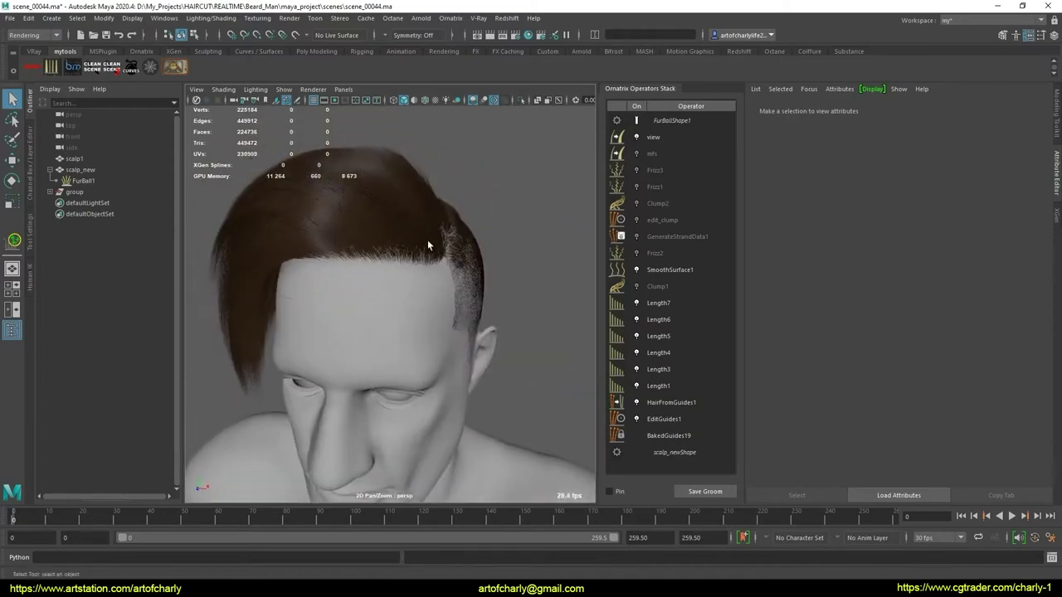
alt+drag(470, 281, 412, 282)
alt+right_drag(412, 283, 433, 276)
alt+drag(433, 276, 393, 305)
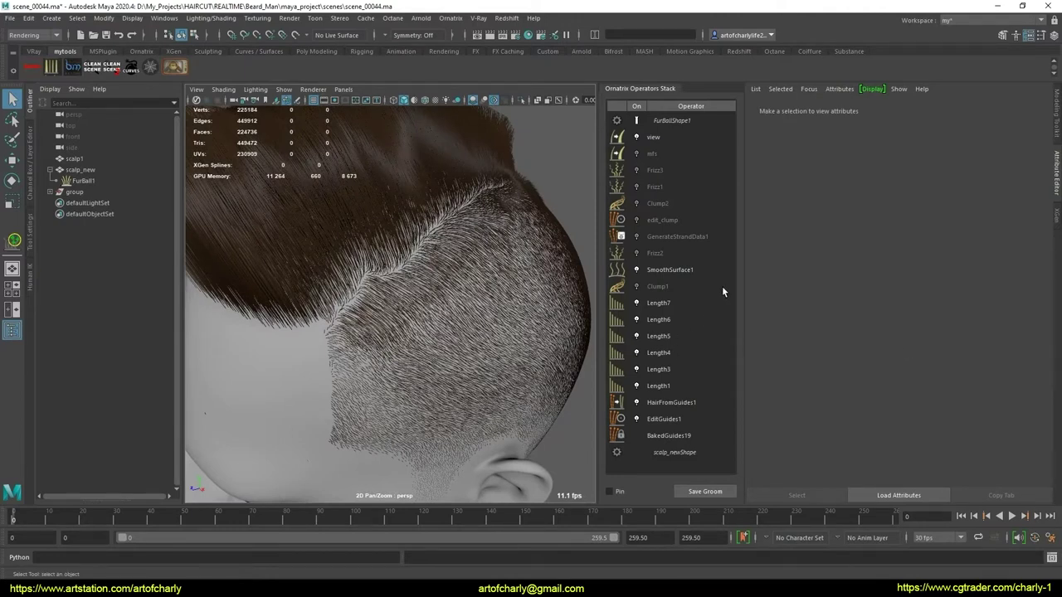
click(660, 269)
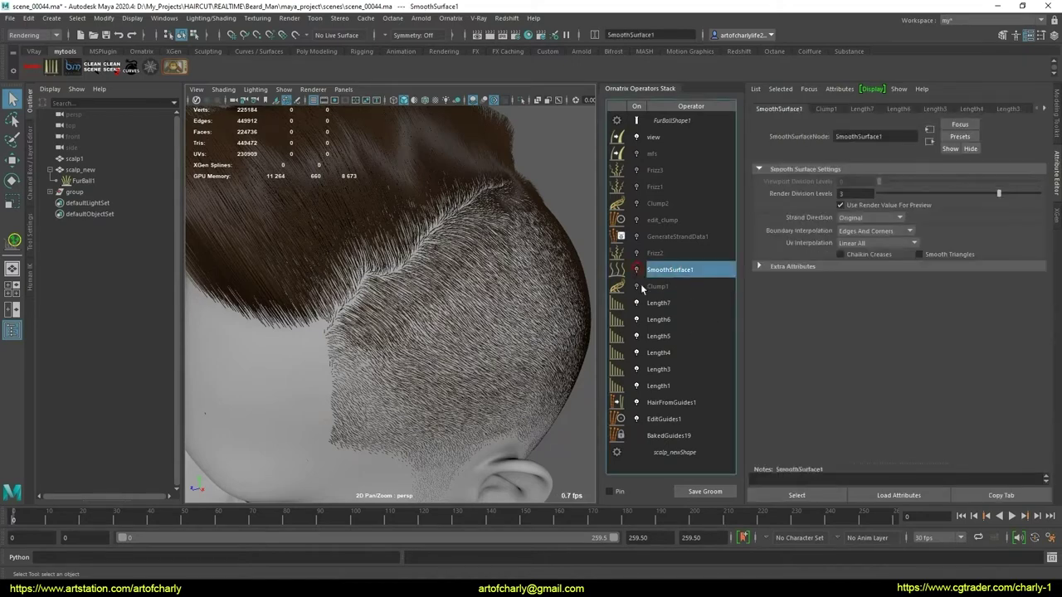
- Preview the groom only up to EditGuides1 with plain green guides
click(636, 403)
click(664, 419)
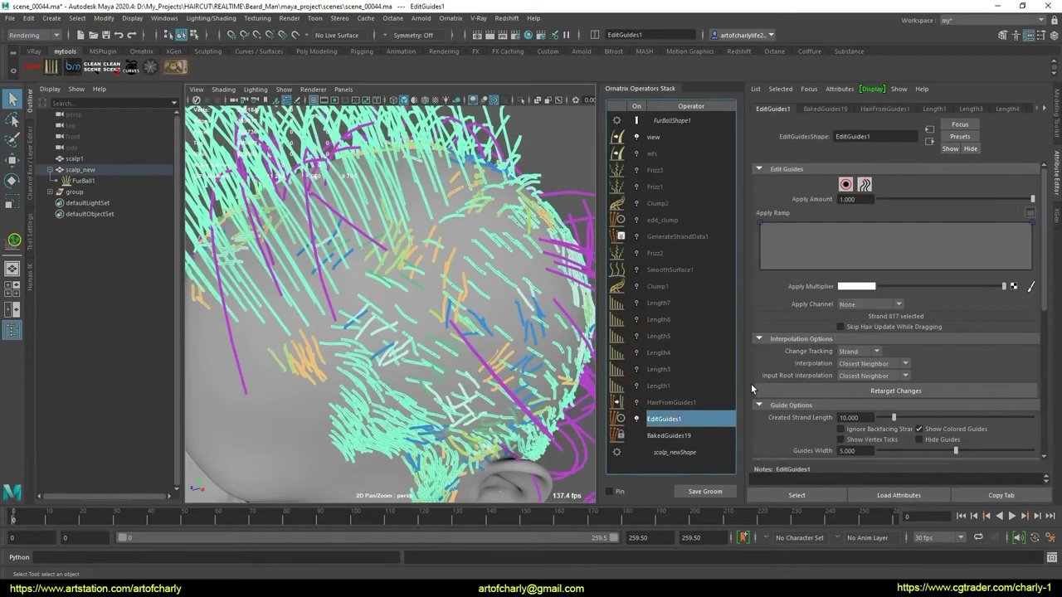
alt+drag(390, 290, 475, 294)
click(637, 122)
alt+drag(389, 249, 439, 238)
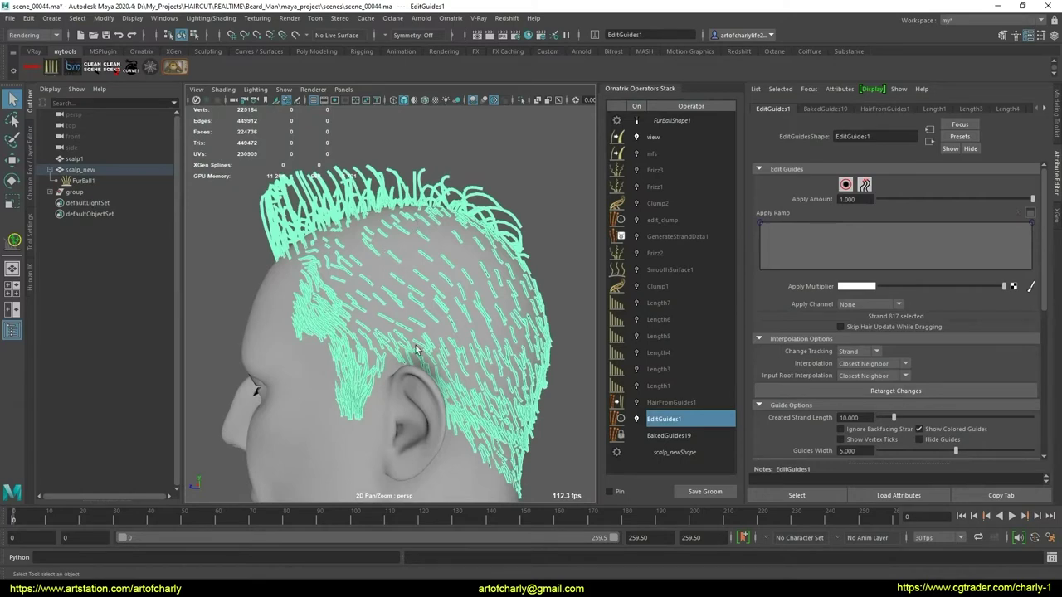
alt+drag(442, 340, 569, 345)
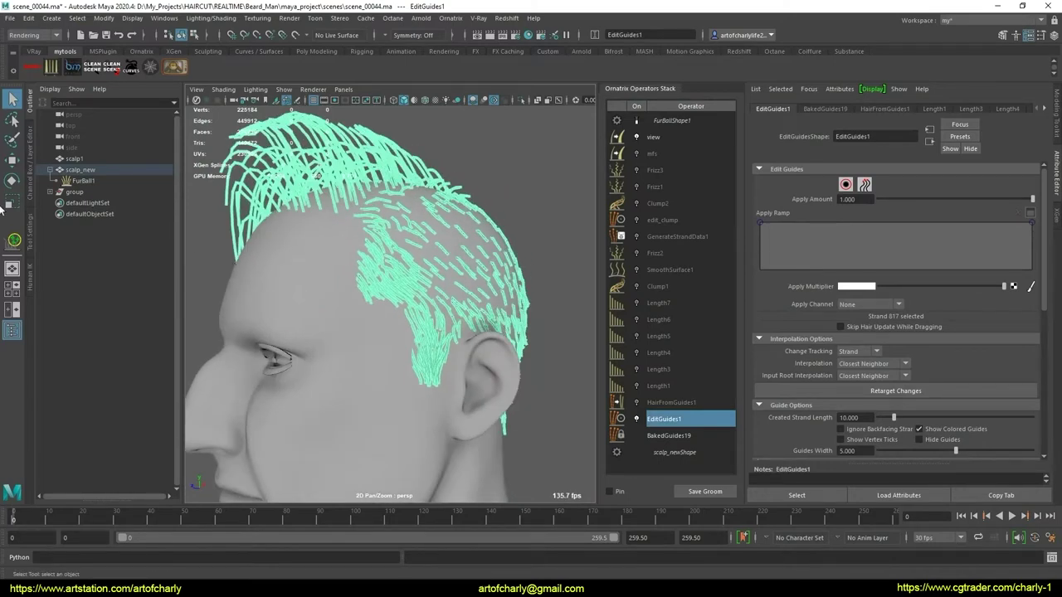
- Hide the body1 display layer in the Layer Editor
click(30, 186)
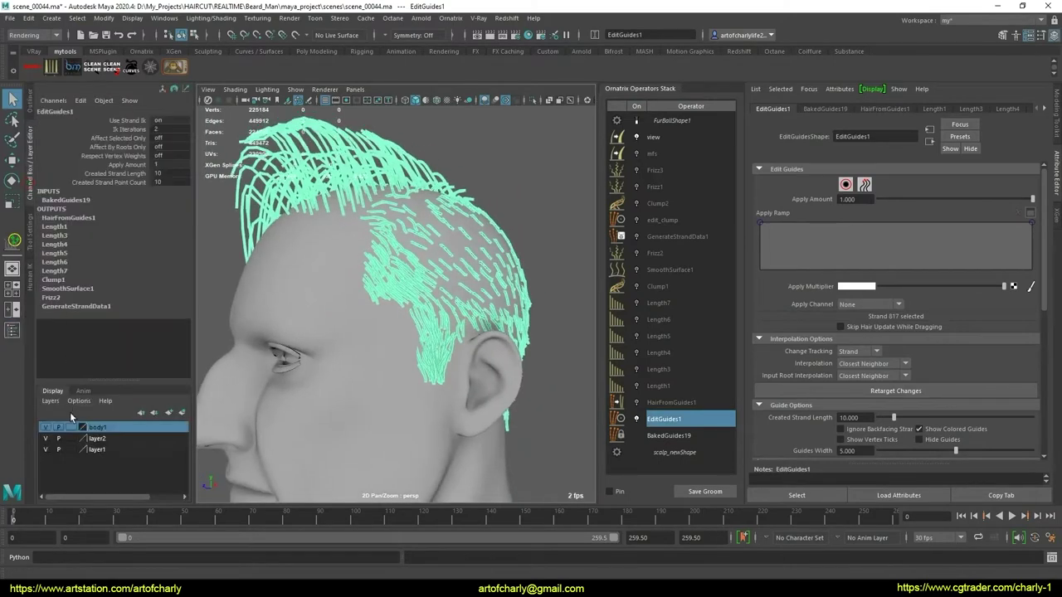
click(46, 427)
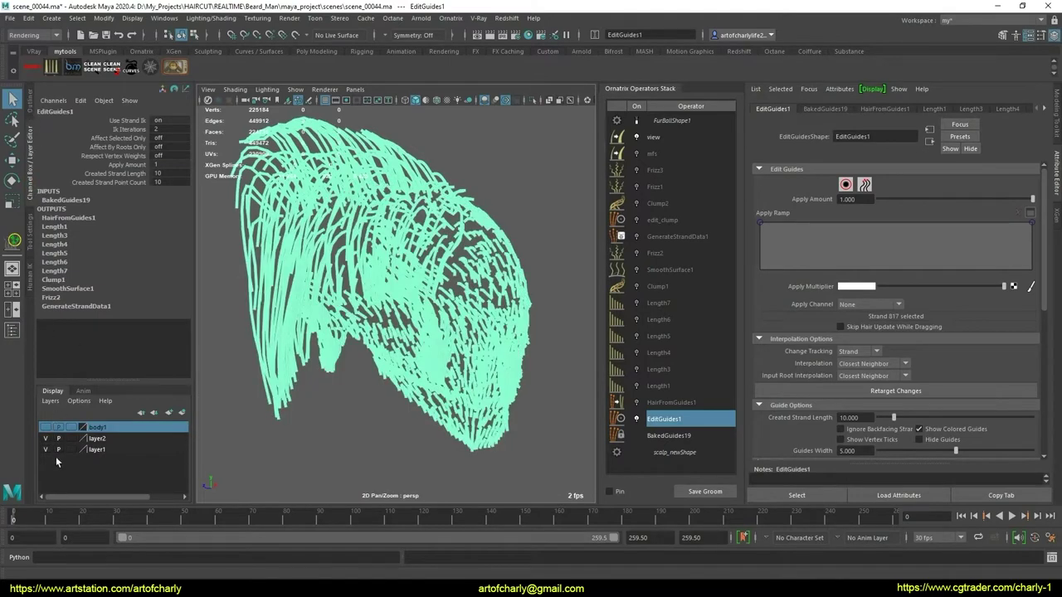
click(46, 428)
click(47, 427)
- Select FurBall1 in the Outliner and display HairFromGuides1's parting settings
click(29, 108)
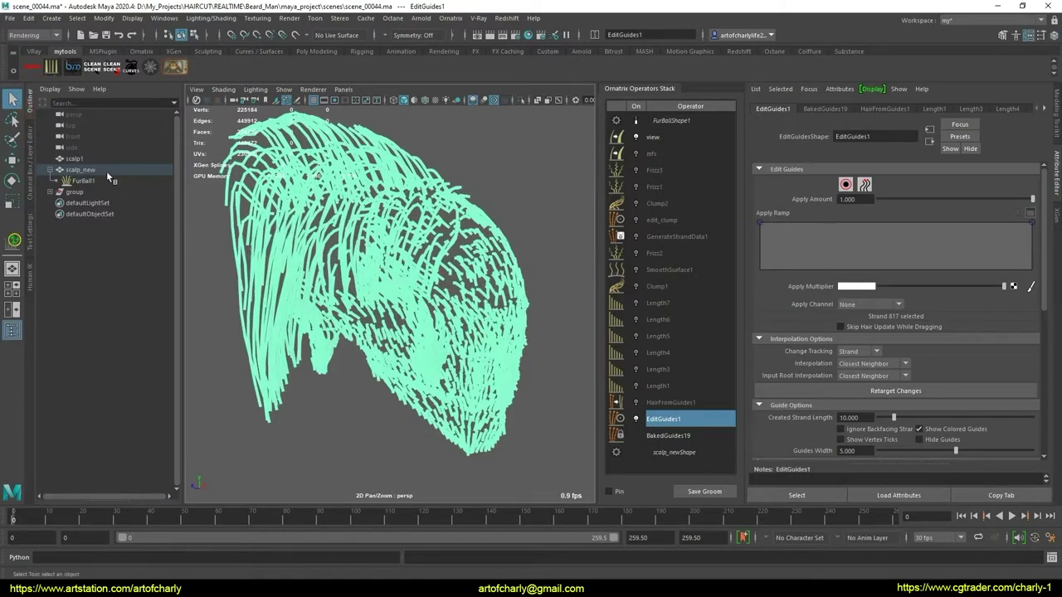
click(78, 169)
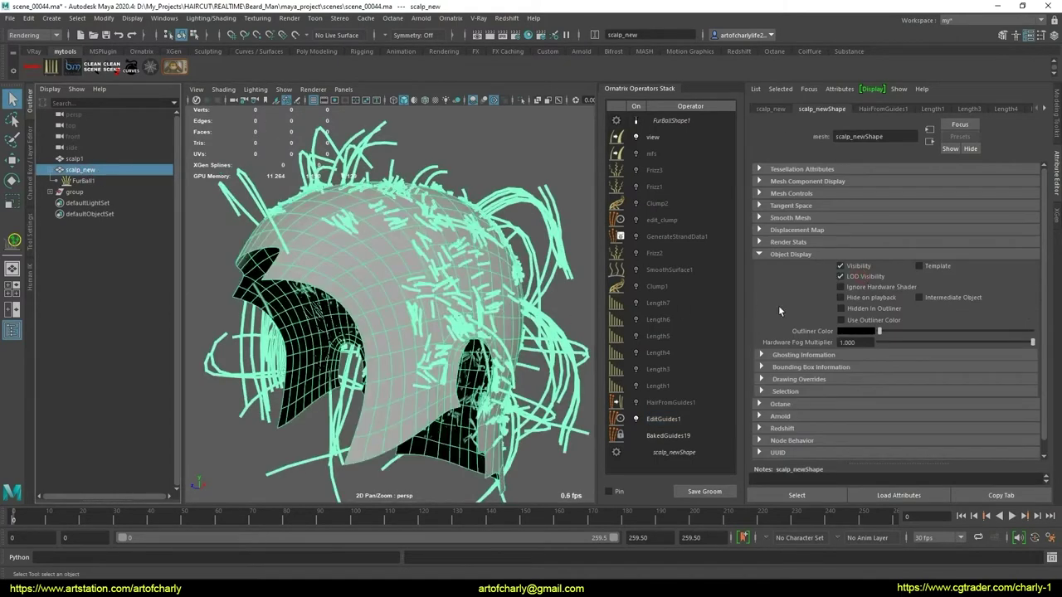
click(83, 180)
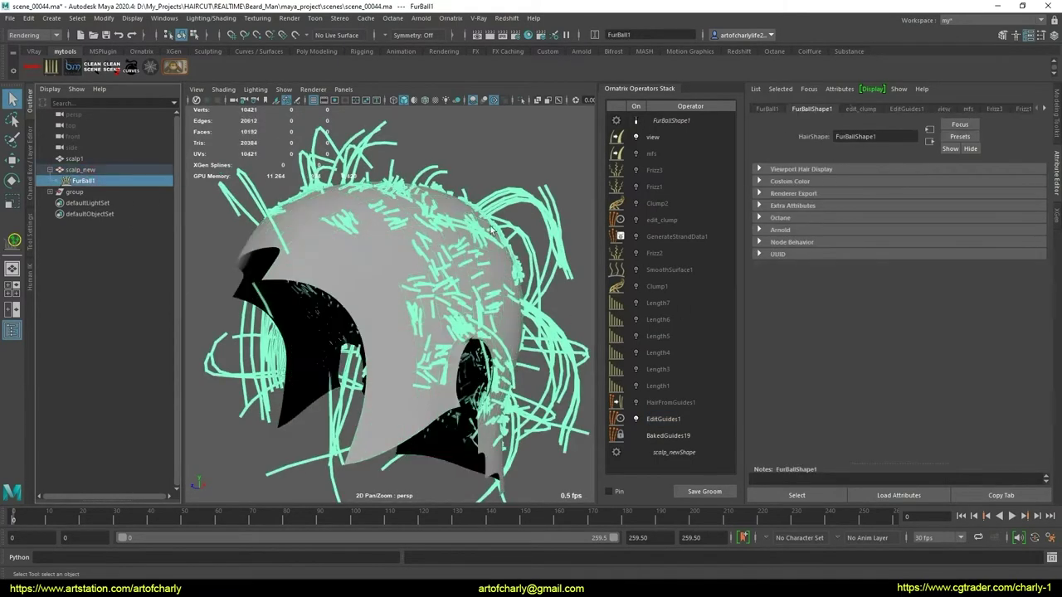
click(663, 419)
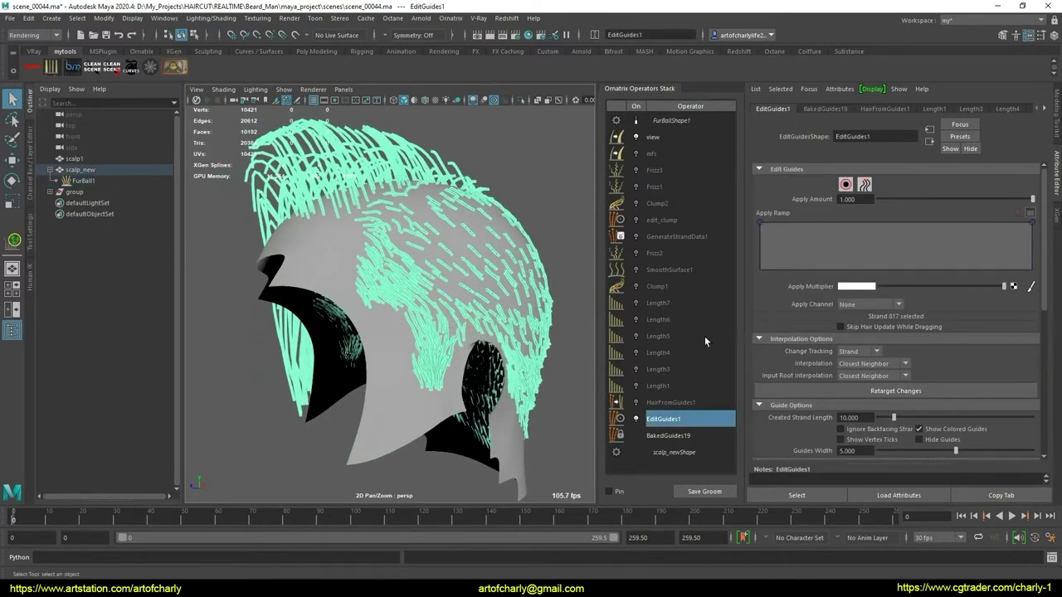
click(694, 403)
scroll(814, 324, down, 1)
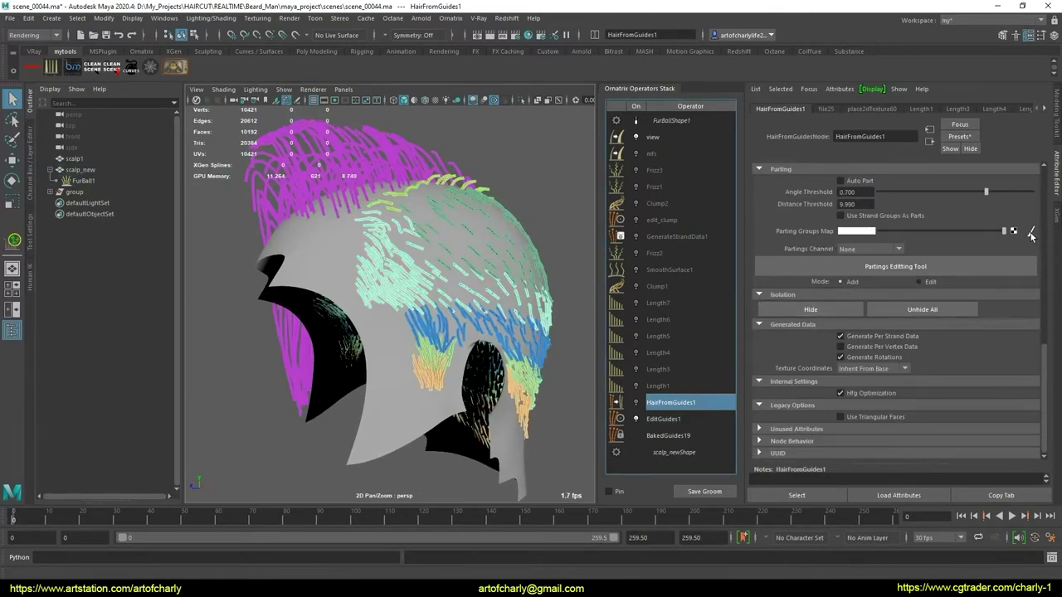
- Set up a parting groups map: PNG, size 2048, UV set map1, start colour black
click(1031, 234)
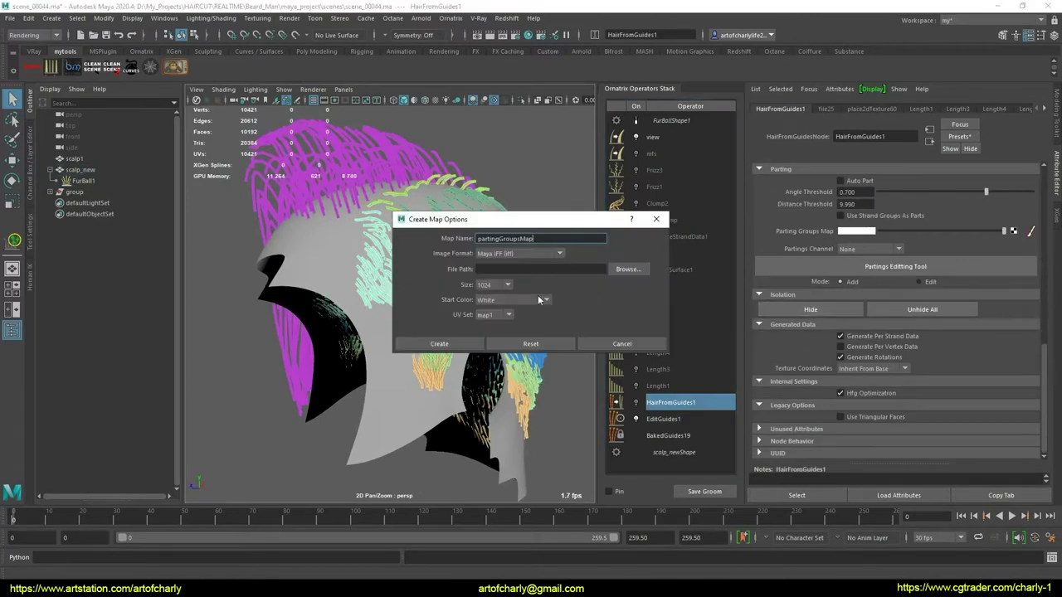
click(533, 253)
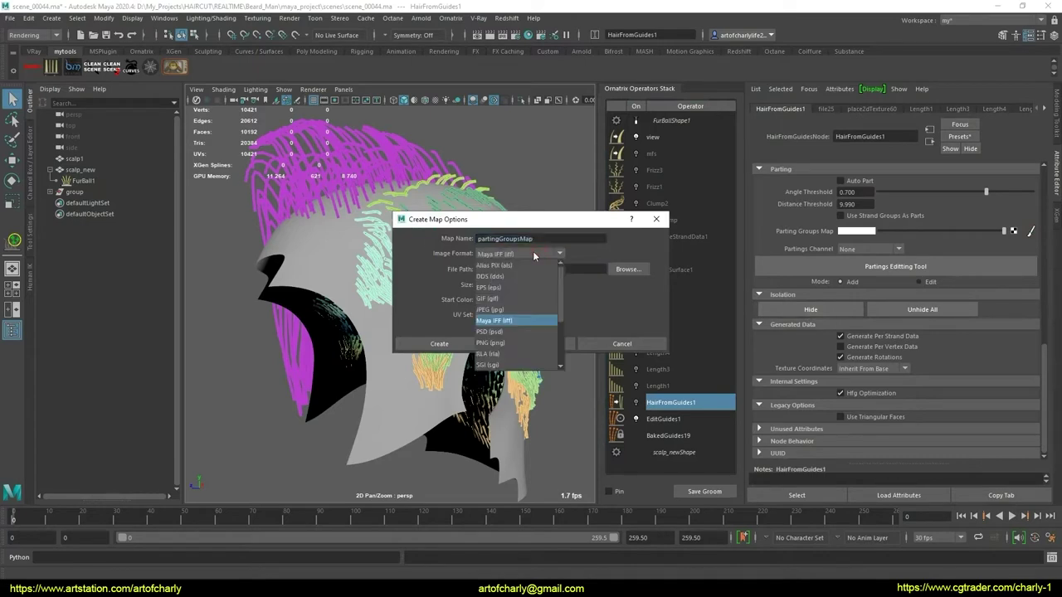
click(526, 342)
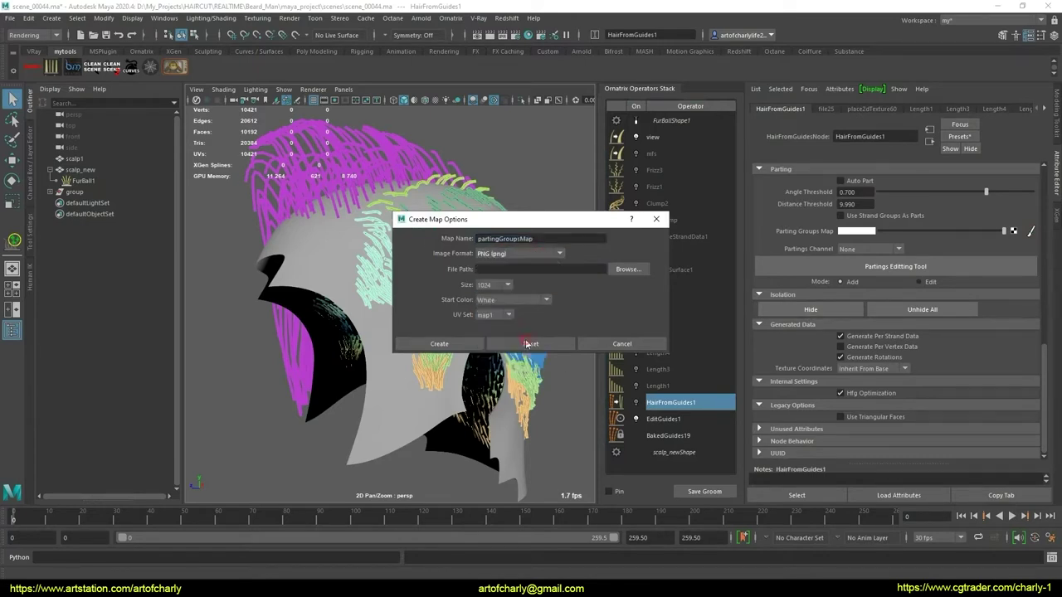
click(496, 284)
click(493, 327)
click(498, 316)
click(496, 325)
click(510, 300)
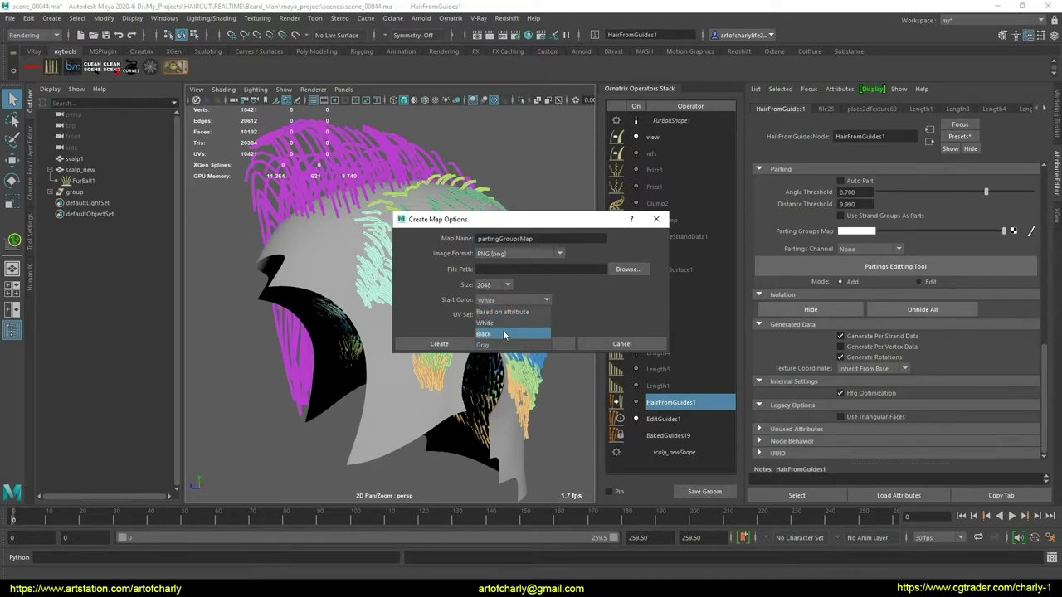
click(504, 335)
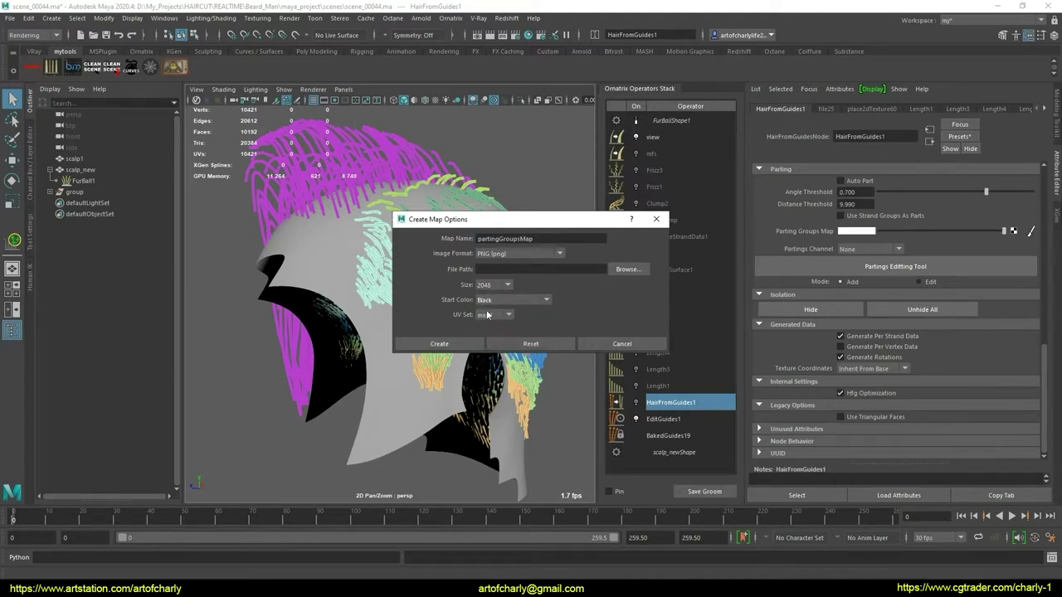
- Choose a folder for the map file and return to HairFromGuides1's parting settings
click(624, 269)
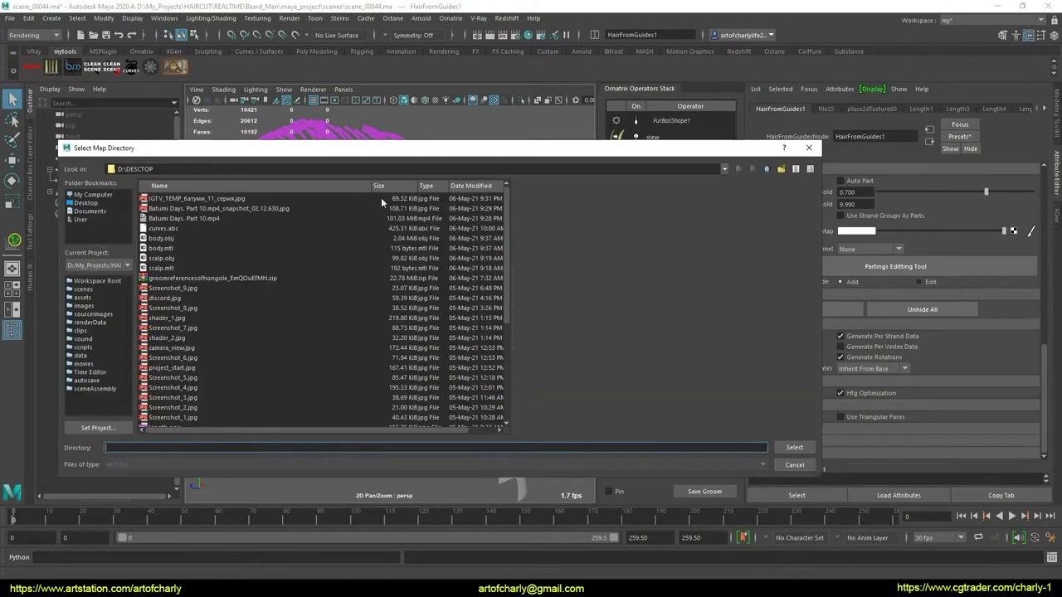
click(725, 170)
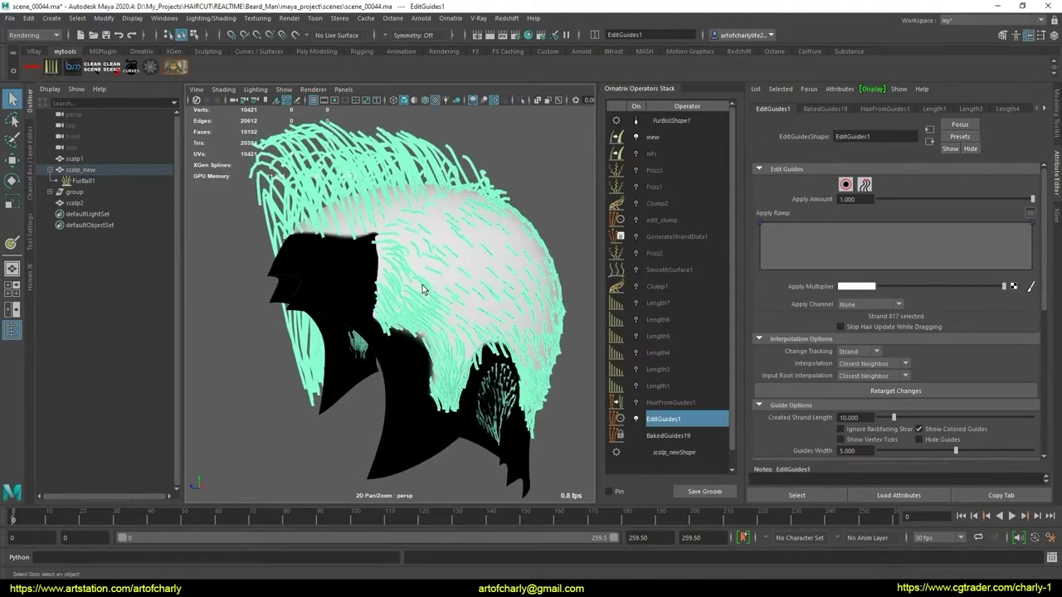
key(5)
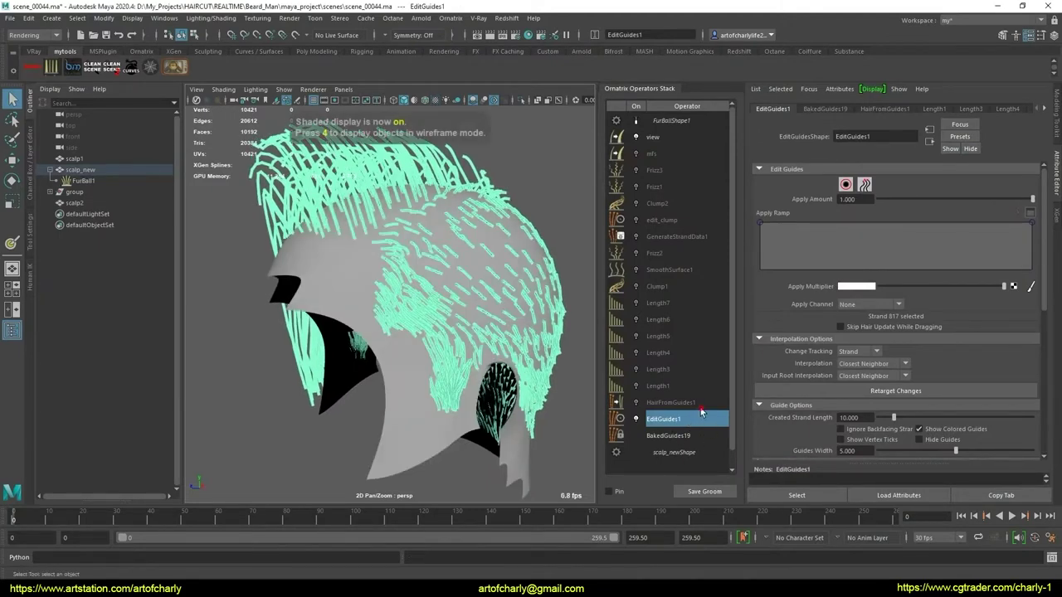
click(697, 405)
- Preview the black scalp map textured with scene lighting, then reselect the FurBall1 groom
scroll(939, 384, down, 1)
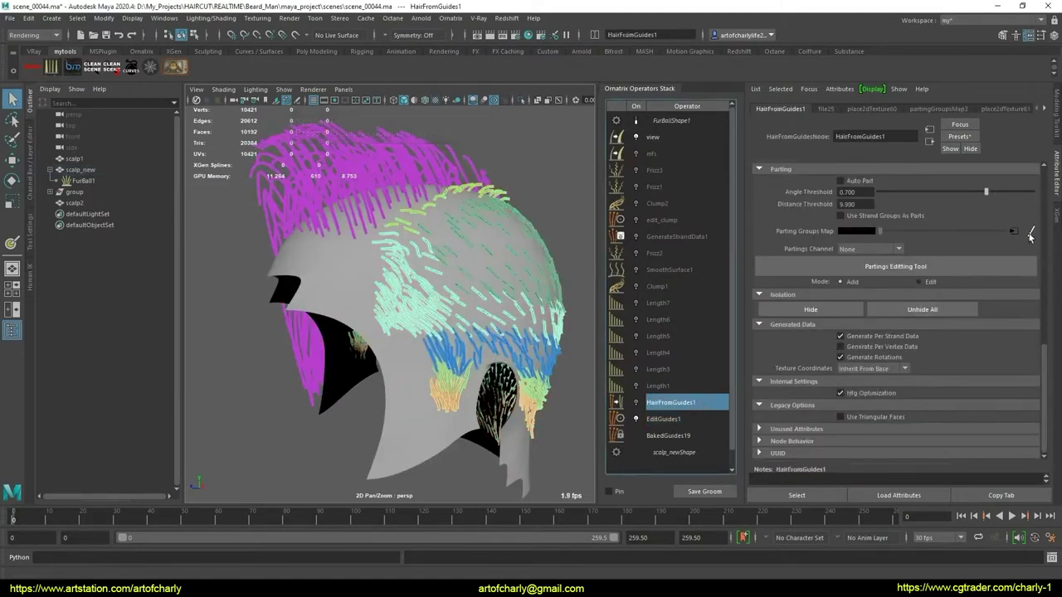
key(7)
click(406, 274)
key(6)
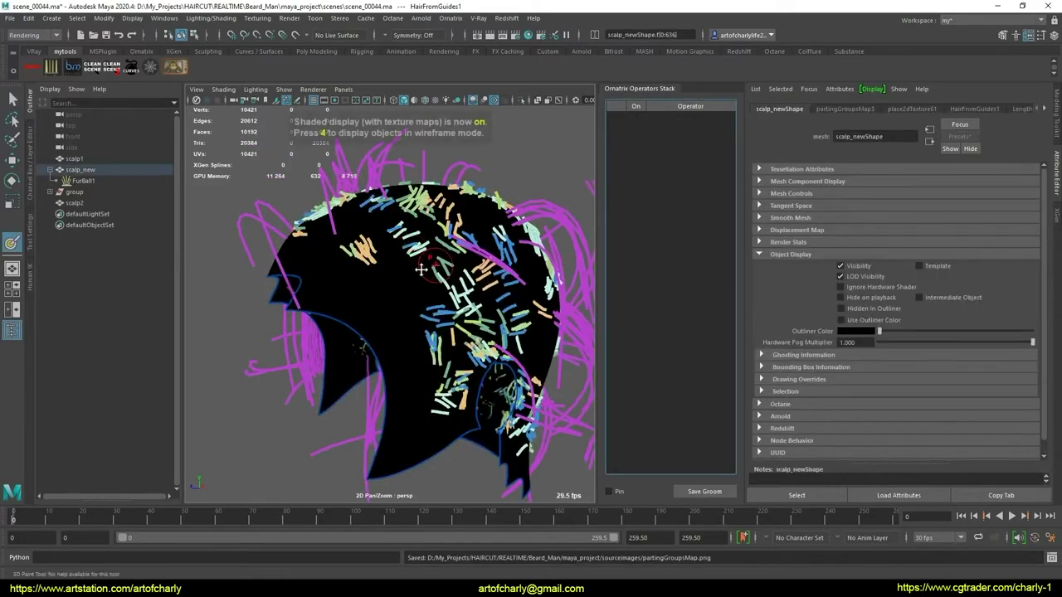
mouse_move(406, 275)
alt+mouse_down()
mouse_move(390, 291)
mouse_move(407, 307)
mouse_move(356, 286)
mouse_move(415, 319)
mouse_move(384, 307)
mouse_move(379, 269)
alt+mouse_up()
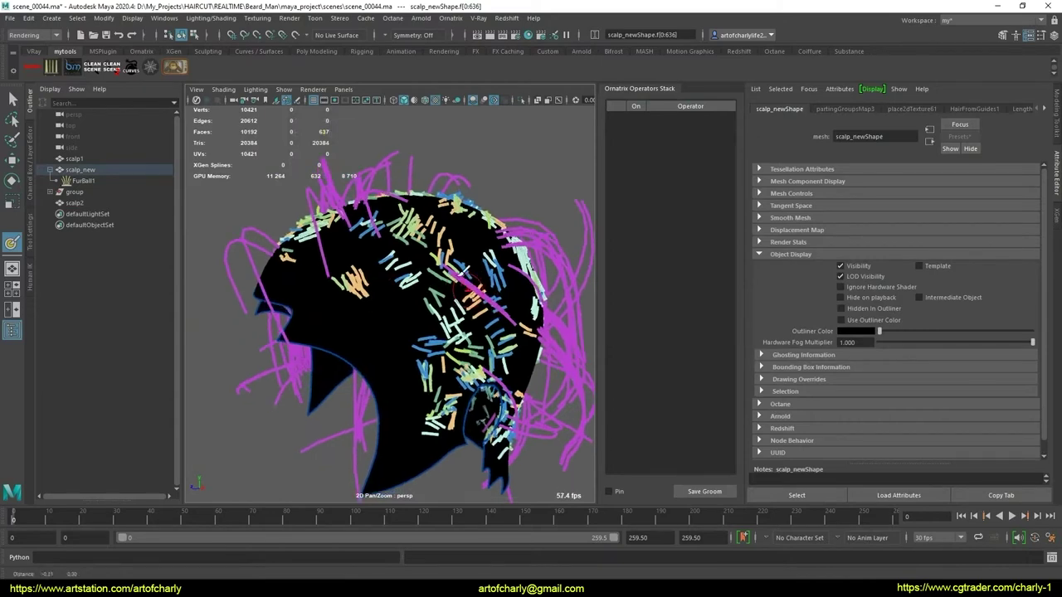
alt+drag(424, 295, 449, 268)
key(q)
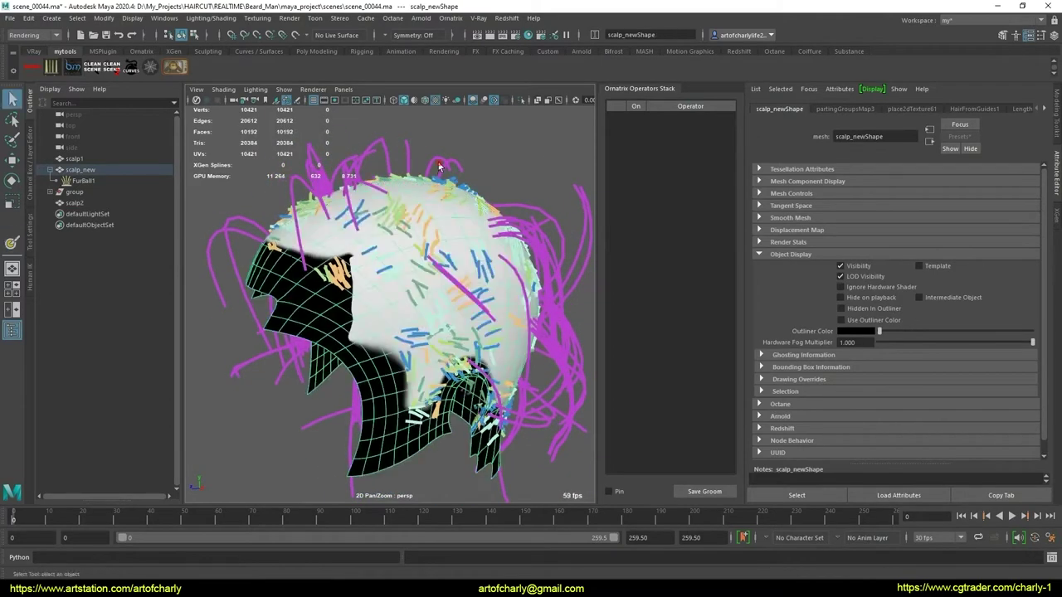
click(440, 166)
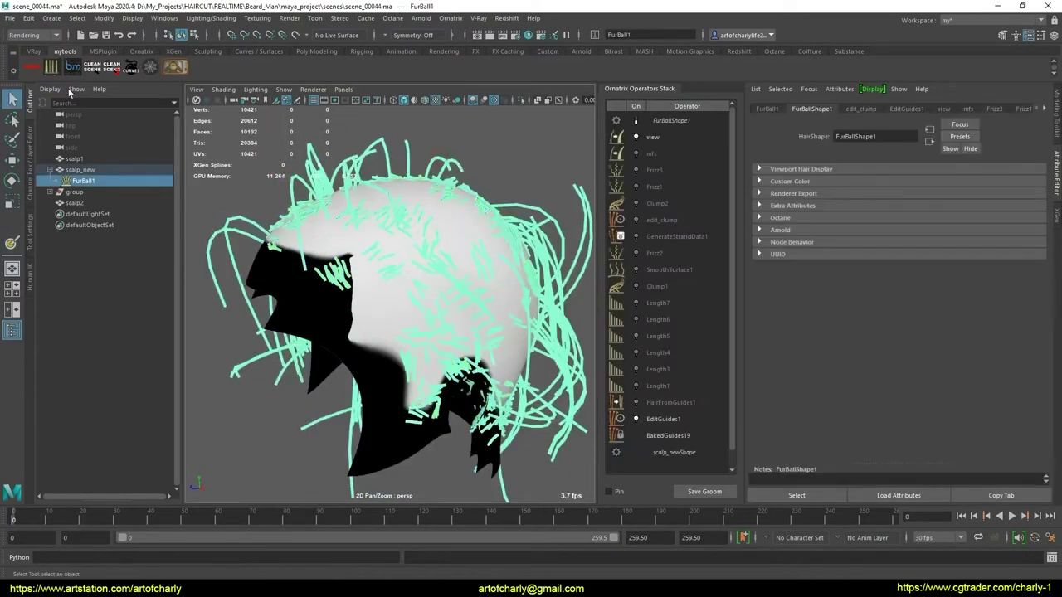
- Duplicate scalp_new1 with its groom and hide the original FurBall1
click(29, 18)
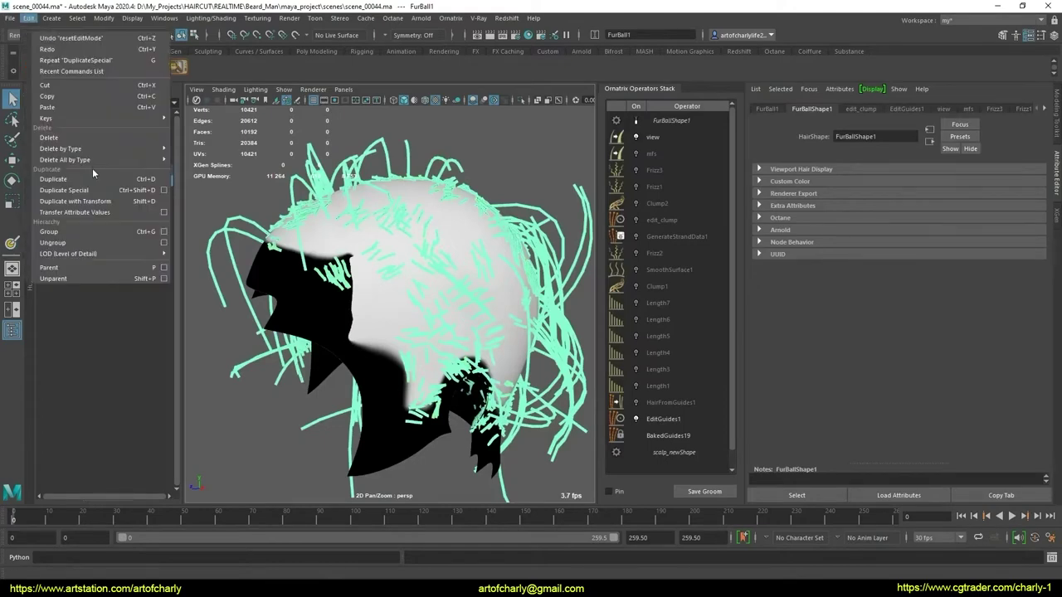
click(104, 190)
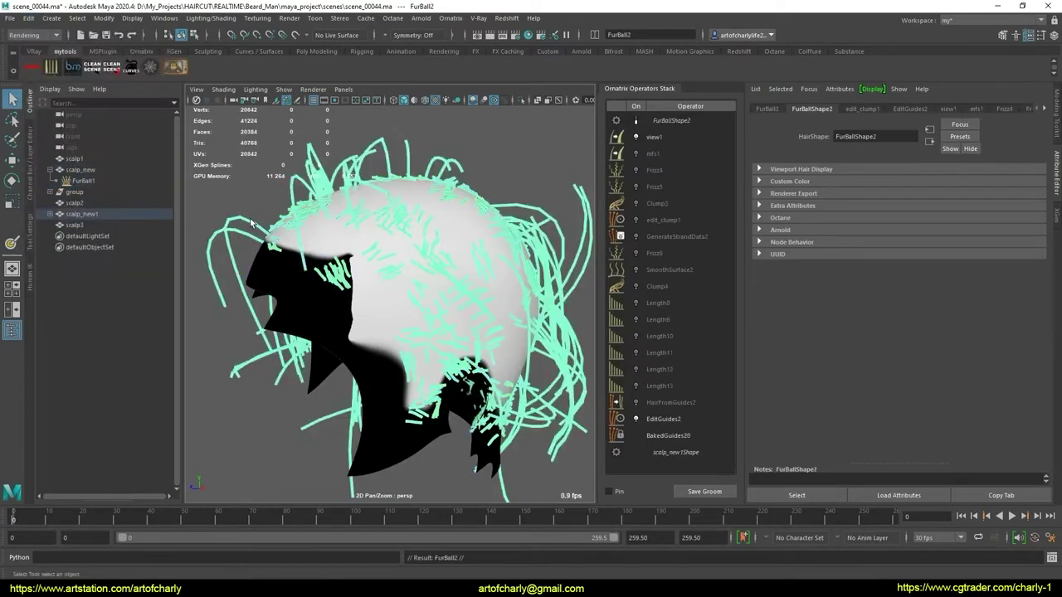
click(53, 214)
click(86, 181)
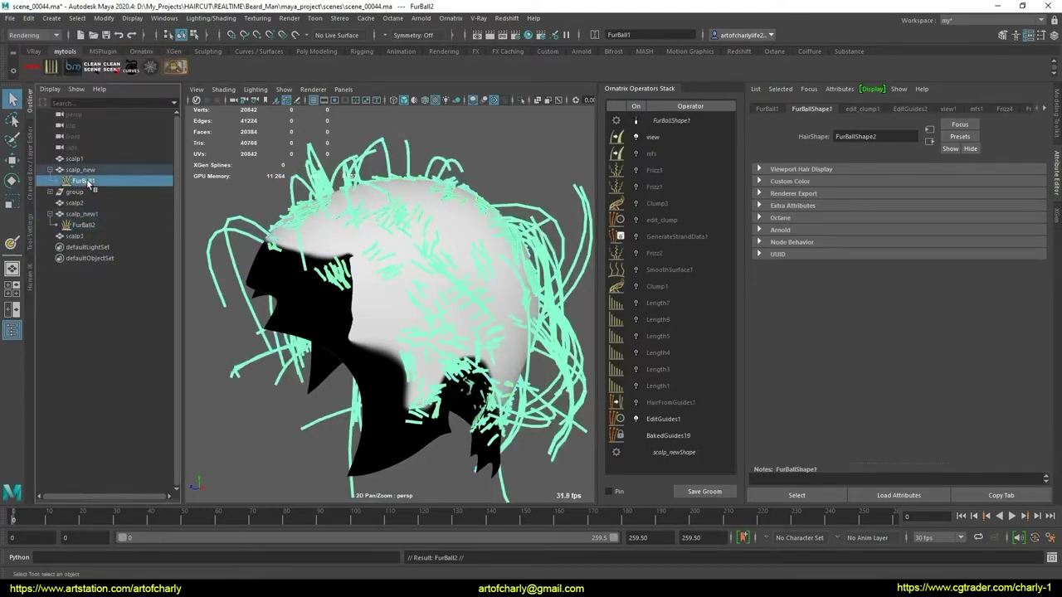
key(ctrl+h)
click(98, 225)
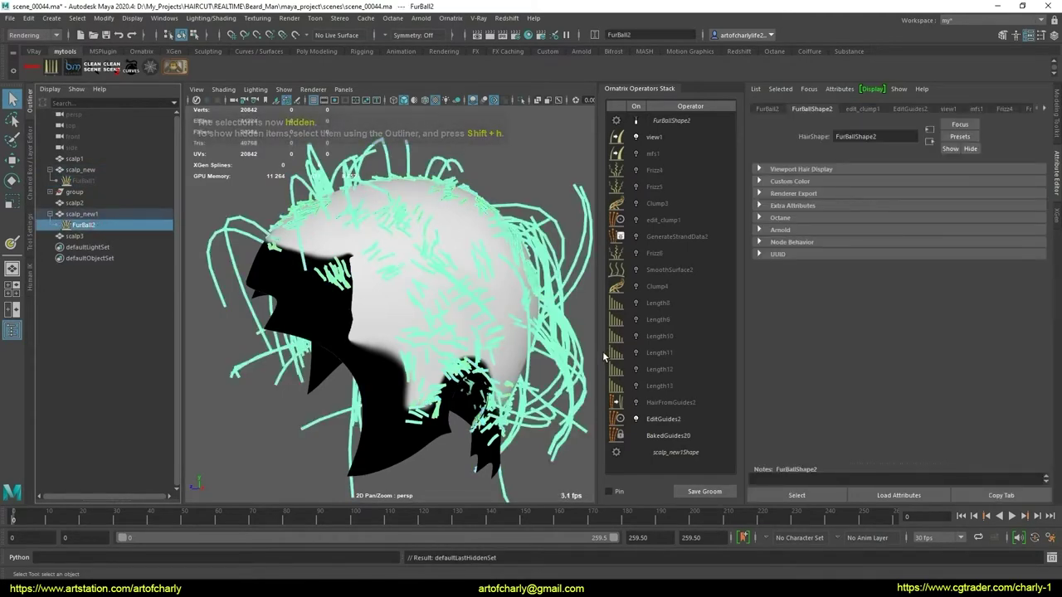
- Delete FurBall2's operators from view1 down to HairFromGuides2, leaving its guide edits
click(687, 404)
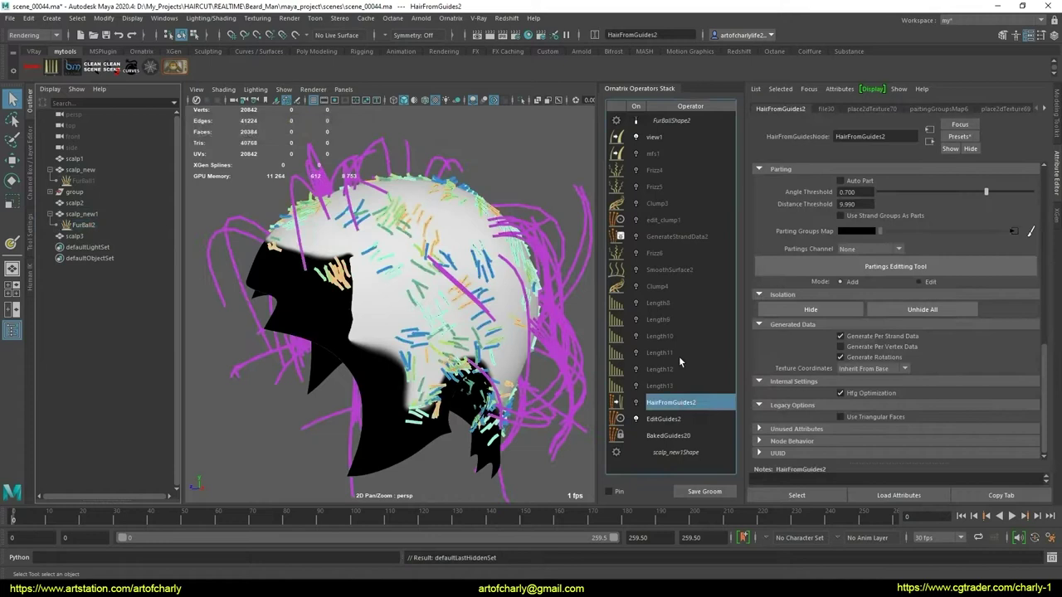
shift+click(667, 136)
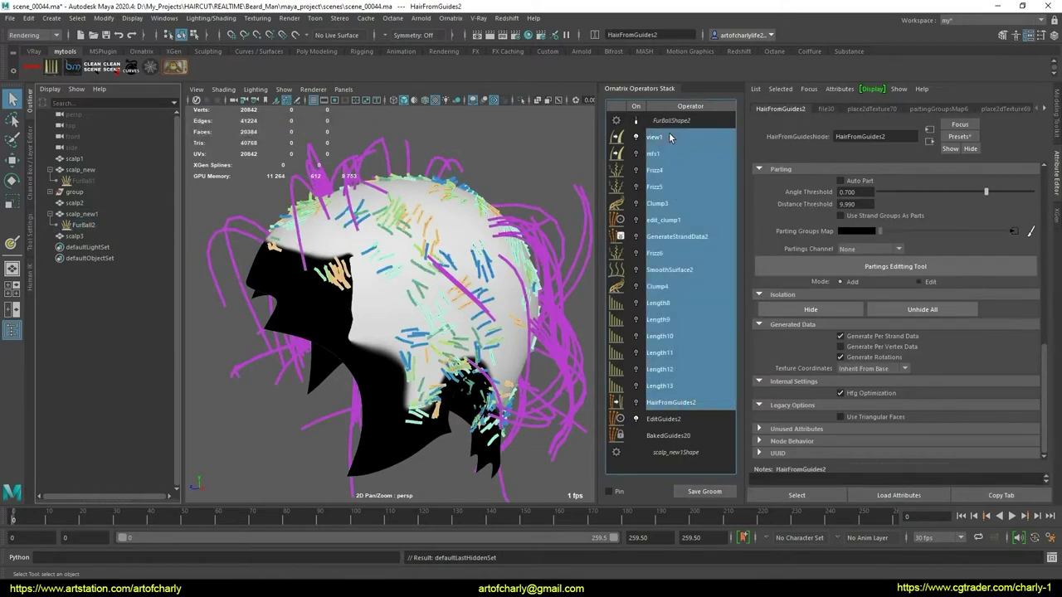
right_click(669, 137)
click(711, 188)
click(86, 225)
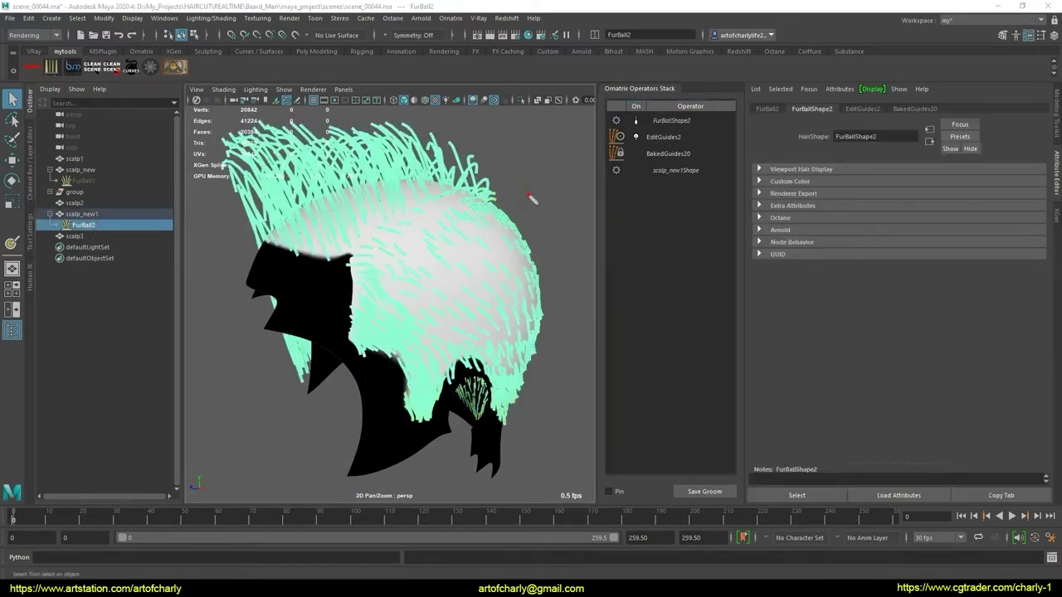
- Copy FurBall1's operators from view through HairFromGuides1 and paste them onto FurBall2's EditGuides2
click(83, 180)
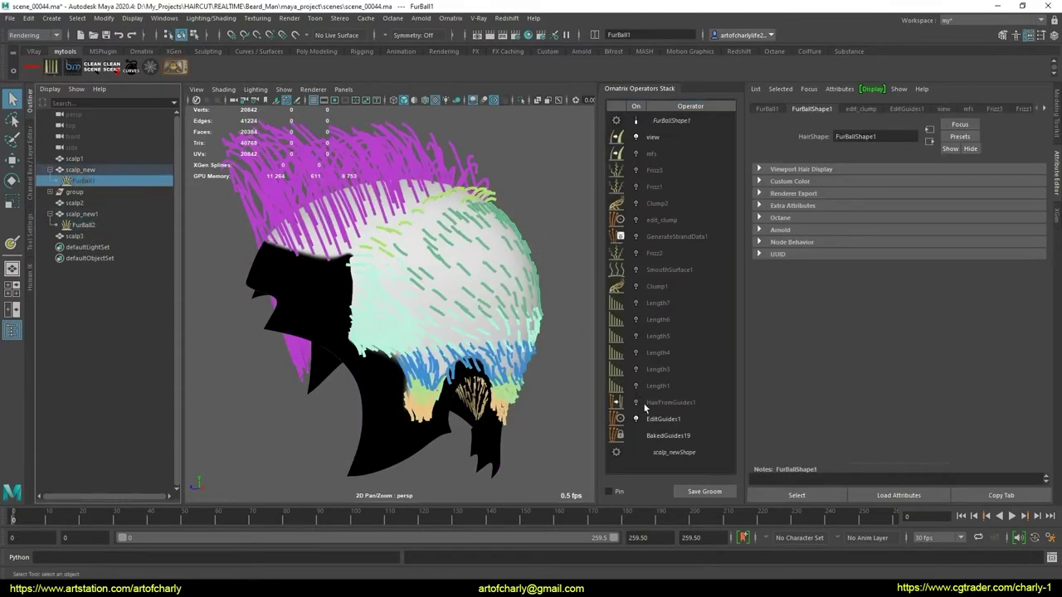
click(672, 402)
shift+click(669, 143)
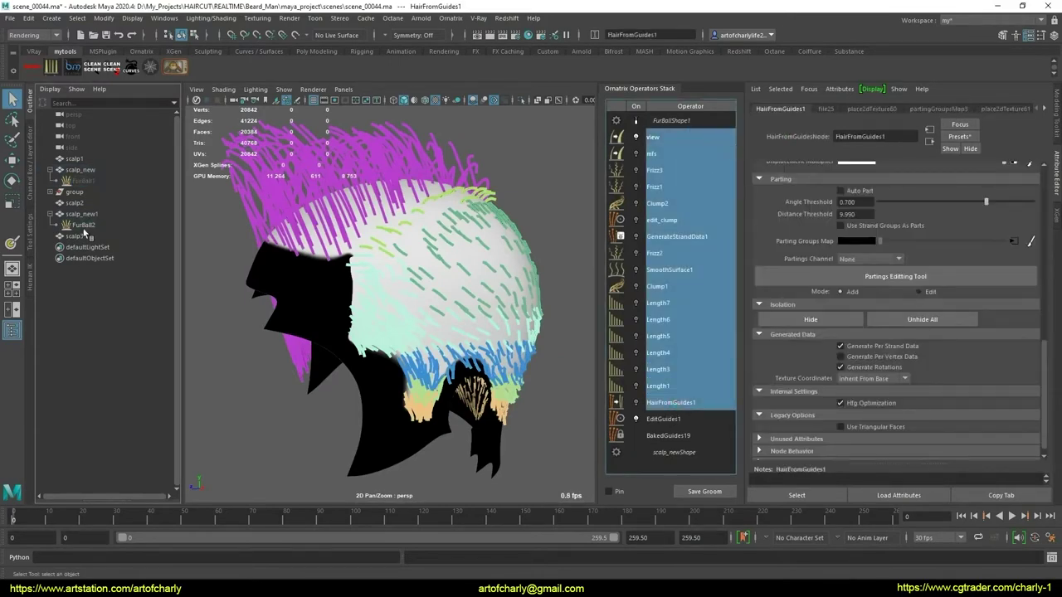
click(83, 225)
right_click(675, 138)
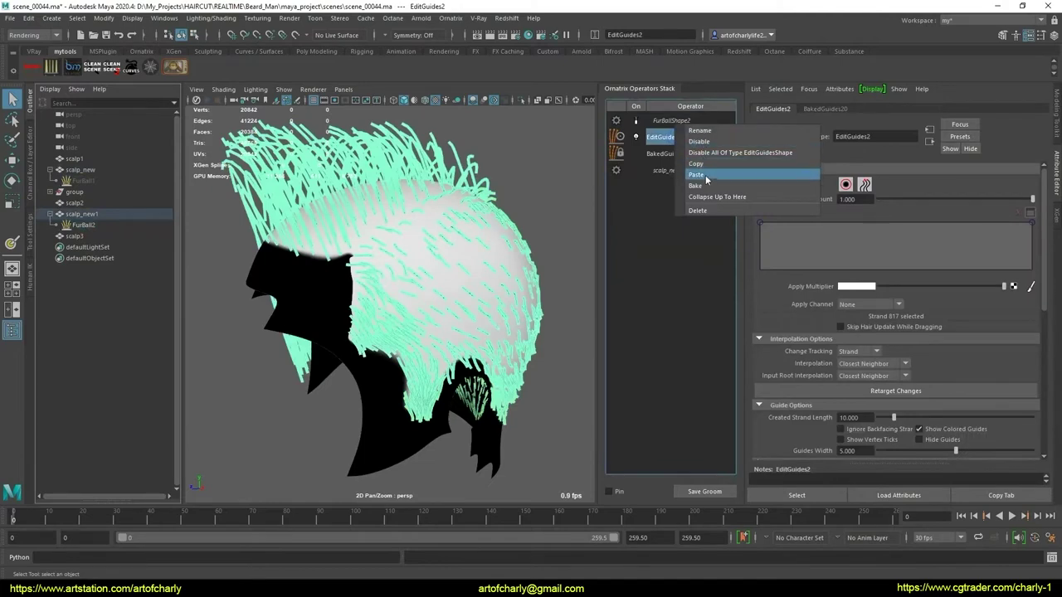
click(704, 176)
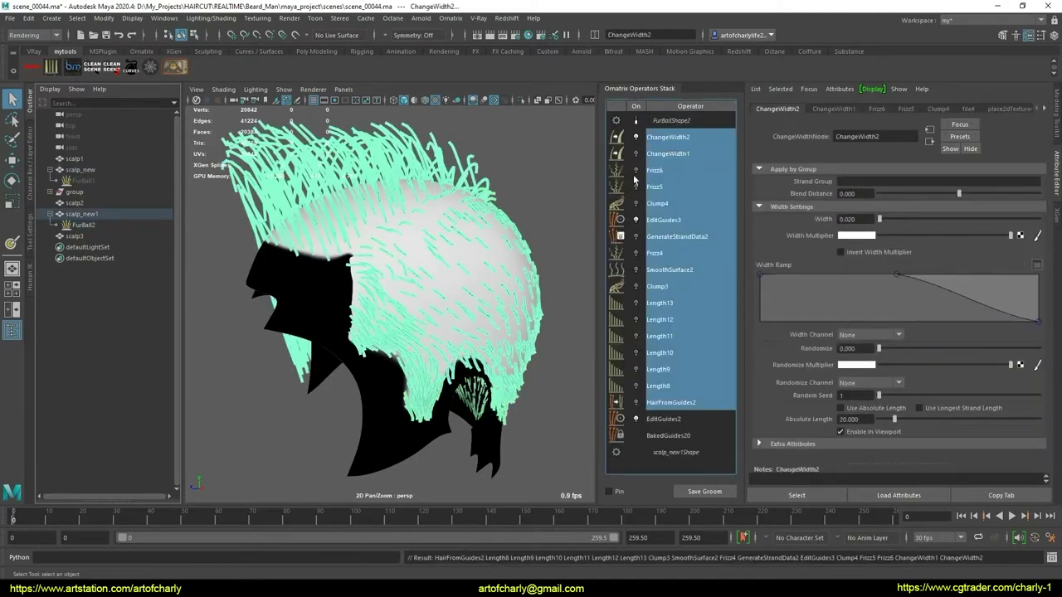
- Delete FurBall1 and bring up FurBall2's operator stack
click(83, 180)
right_click(679, 123)
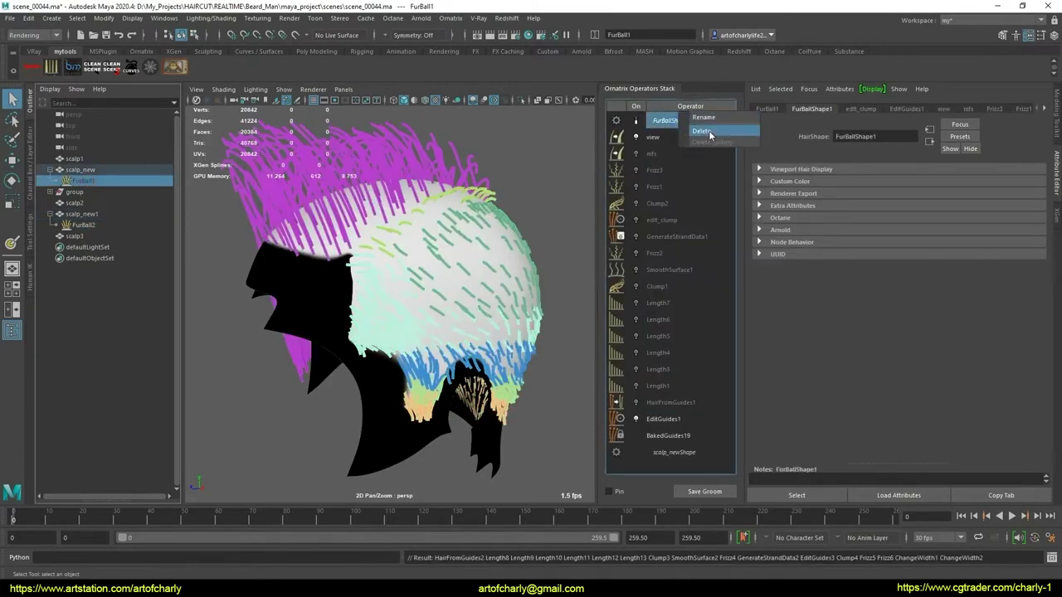
click(710, 131)
click(83, 214)
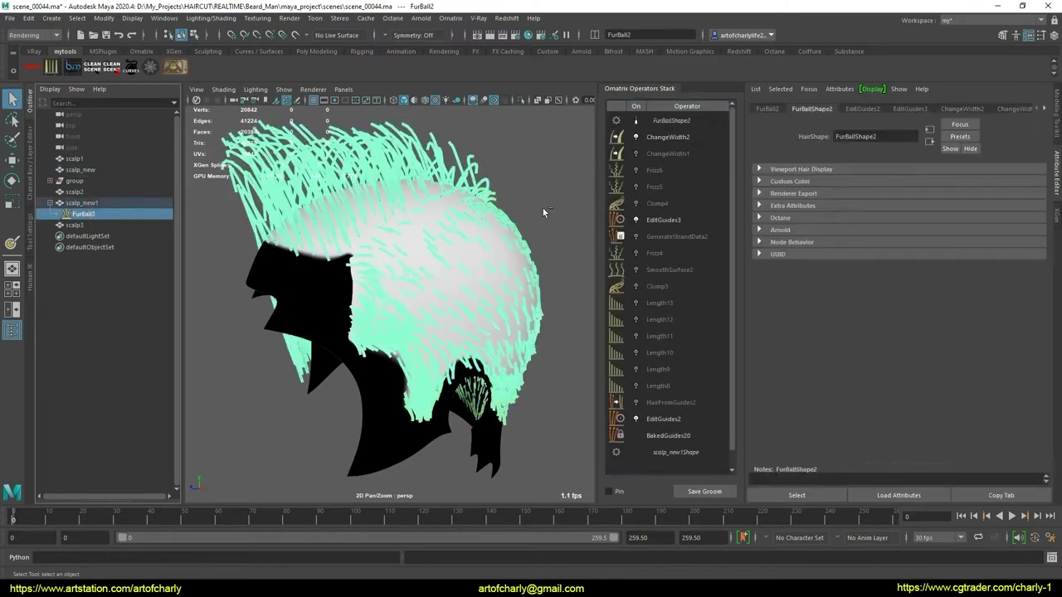
- Renumber Length8, Length9 and Length10 as Length1, Length2 and Length3
drag(510, 197, 566, 145)
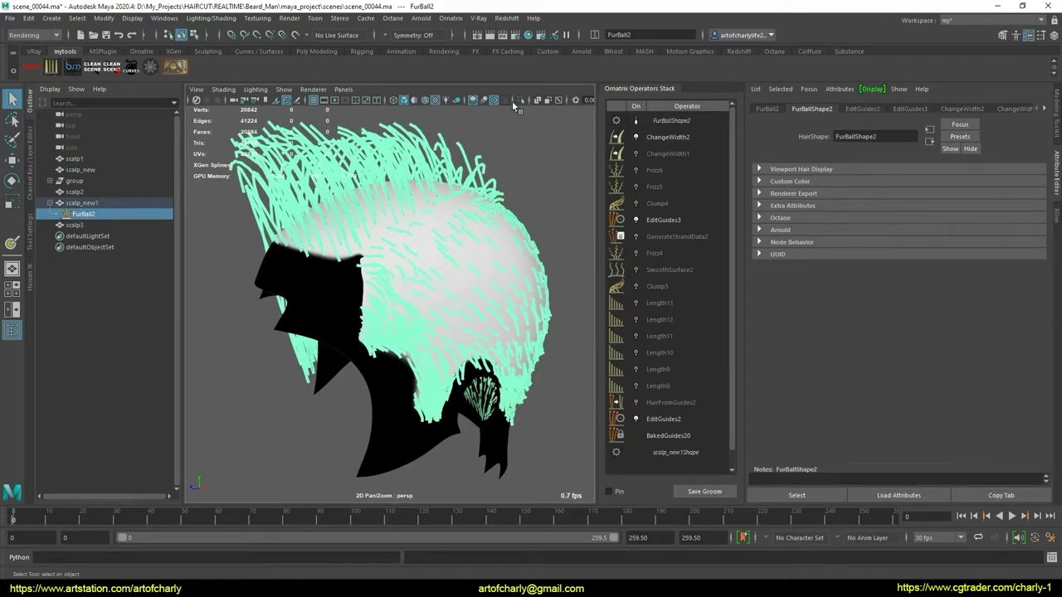
click(671, 138)
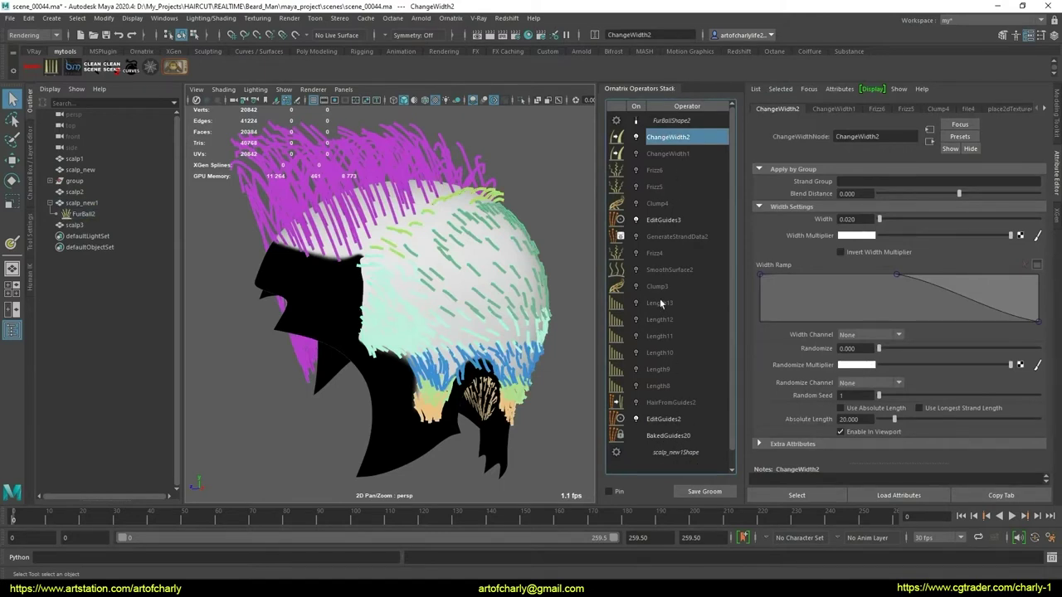
click(670, 404)
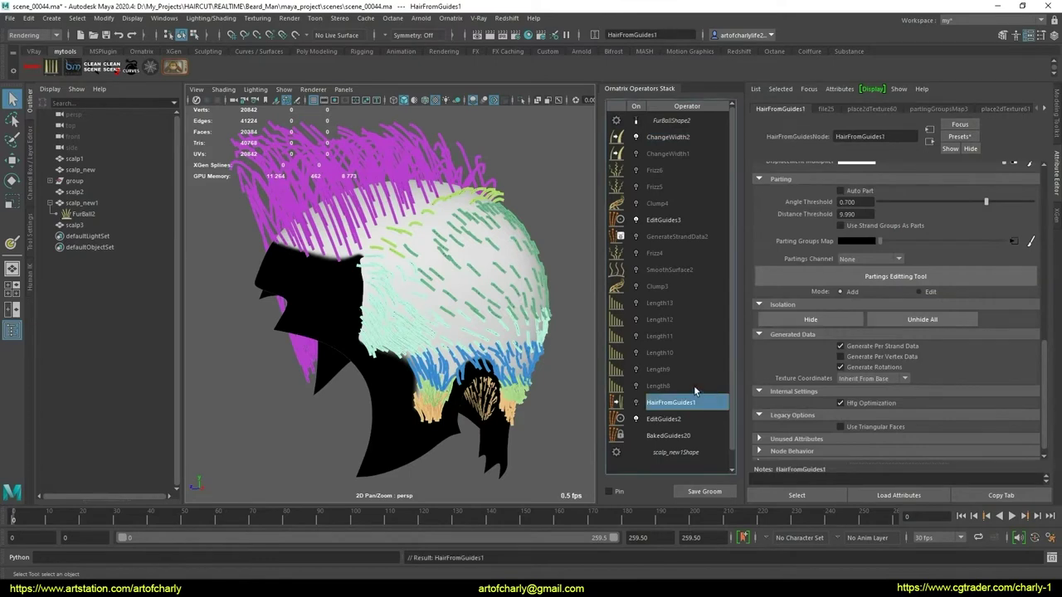
double_click(668, 387)
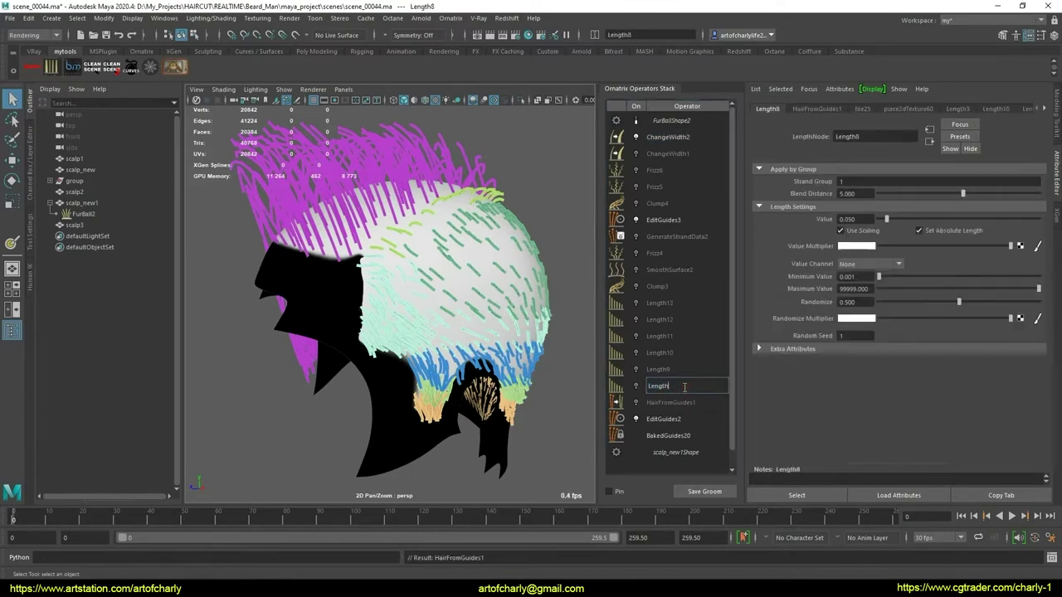
text(1)
key(Return)
double_click(666, 371)
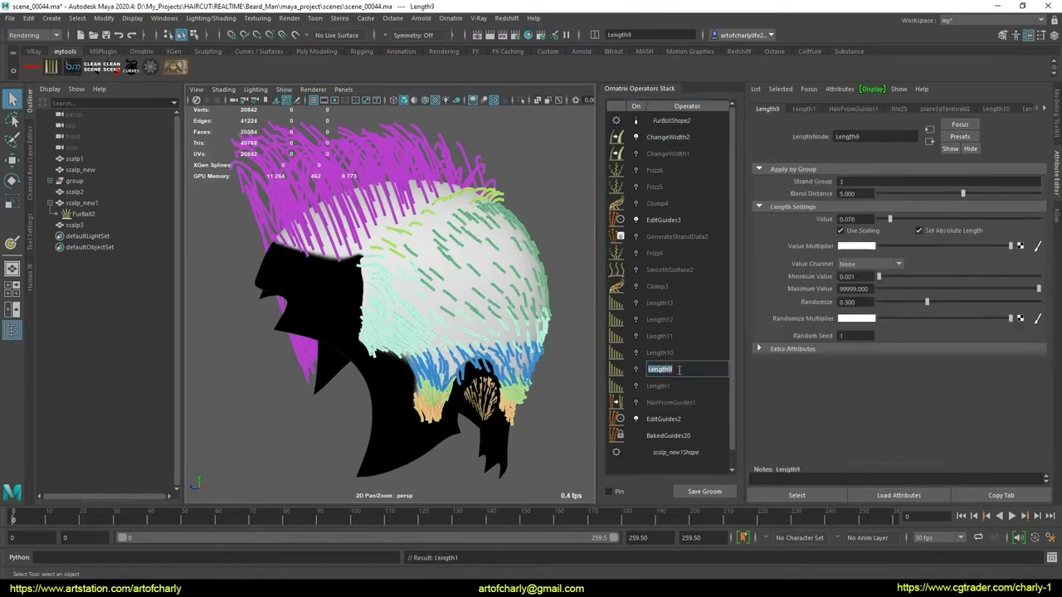
text(2)
key(Return)
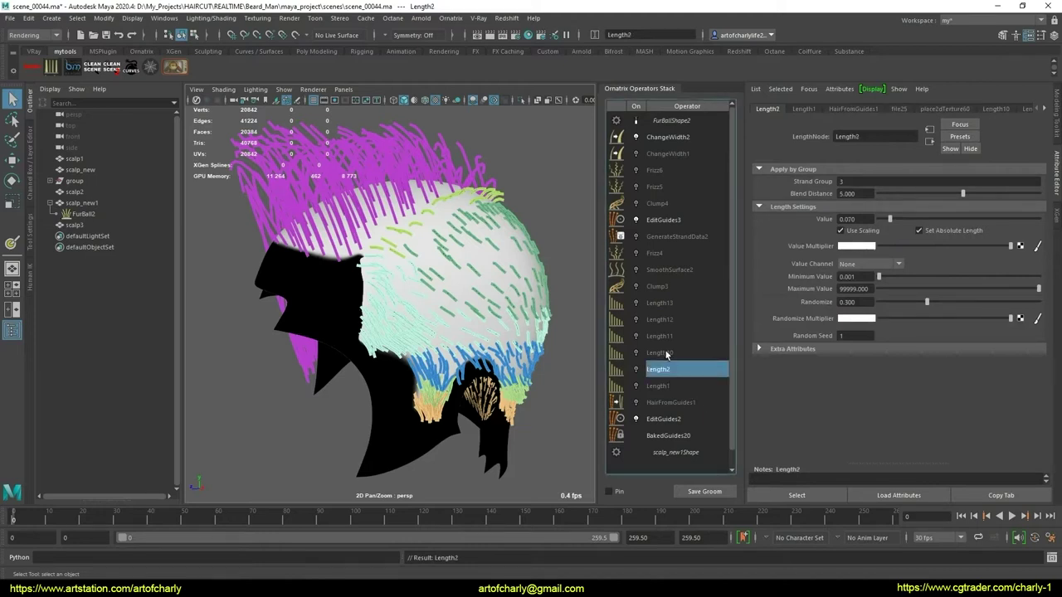
double_click(667, 354)
key(BackSpace)
text(3)
key(Return)
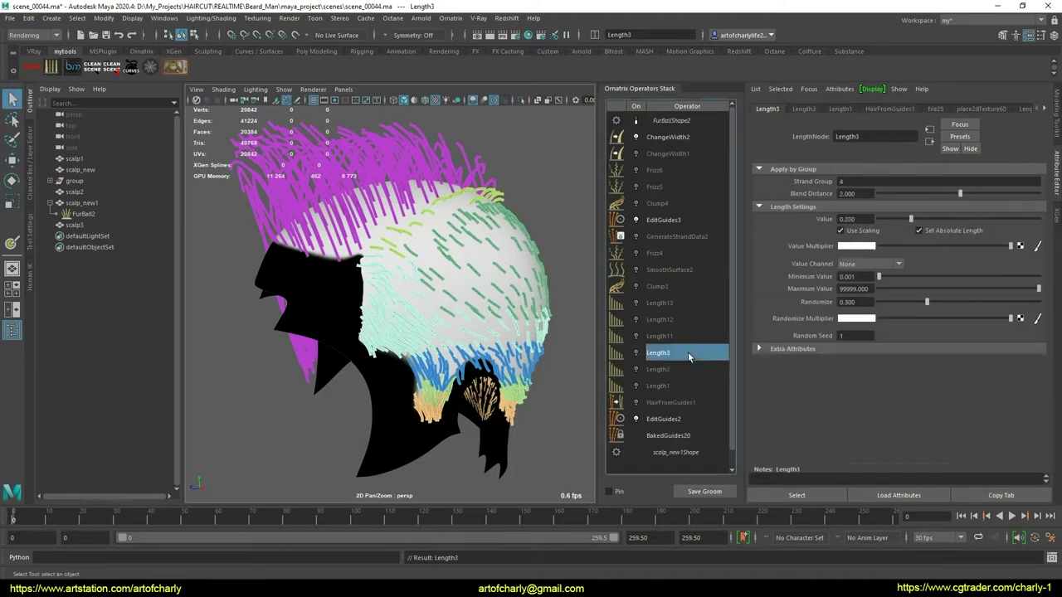
- Renumber Length11, Length12 and Length13 as Length4, Length5 and Length6
double_click(673, 336)
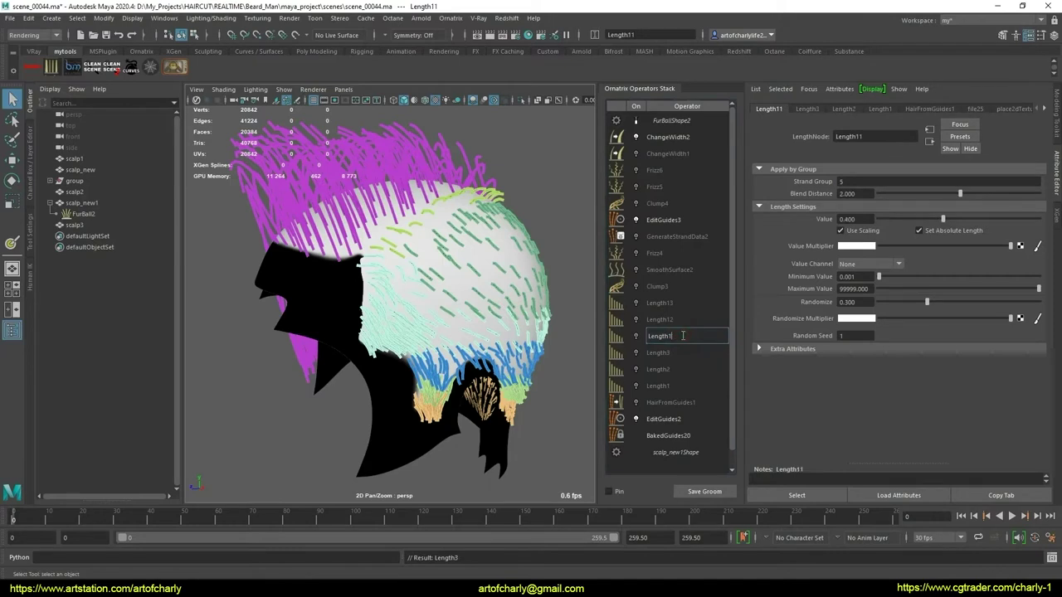
key(BackSpace)
text(4)
key(Return)
double_click(684, 320)
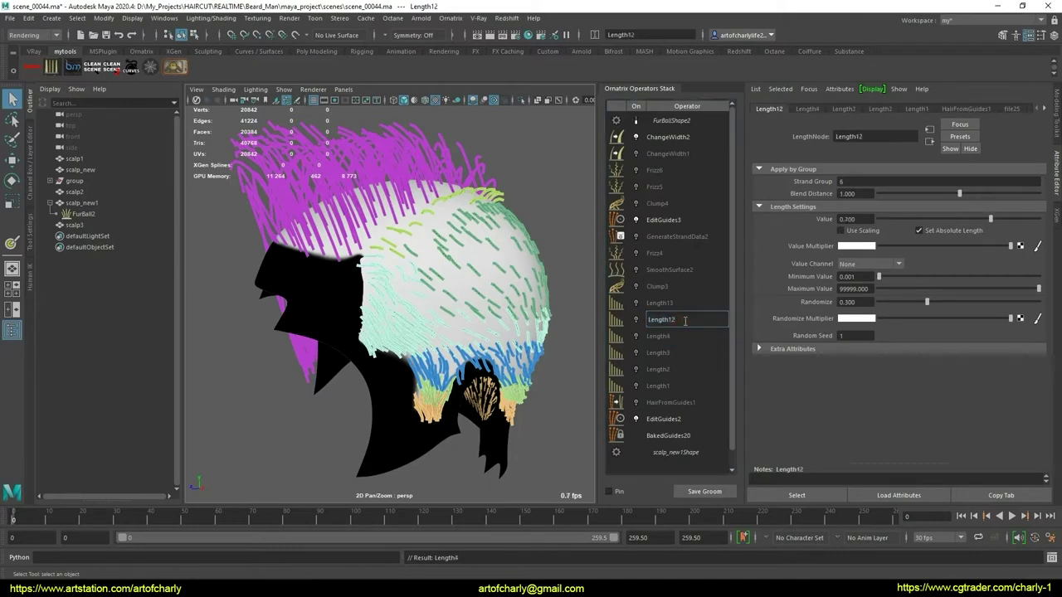
text(5)
key(Return)
double_click(687, 302)
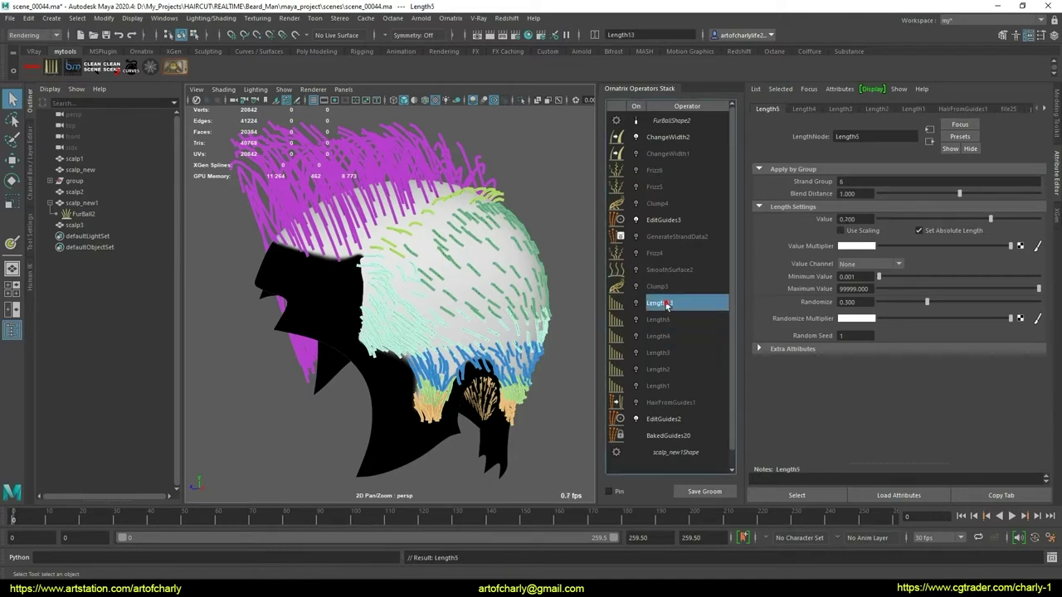
text(6)
key(Return)
- Rename Clump3, SmoothSurface2 and Frizz4 to Clump1, SmoothSurface1 and Frizz1
double_click(659, 290)
key(BackSpace)
text(1)
key(Return)
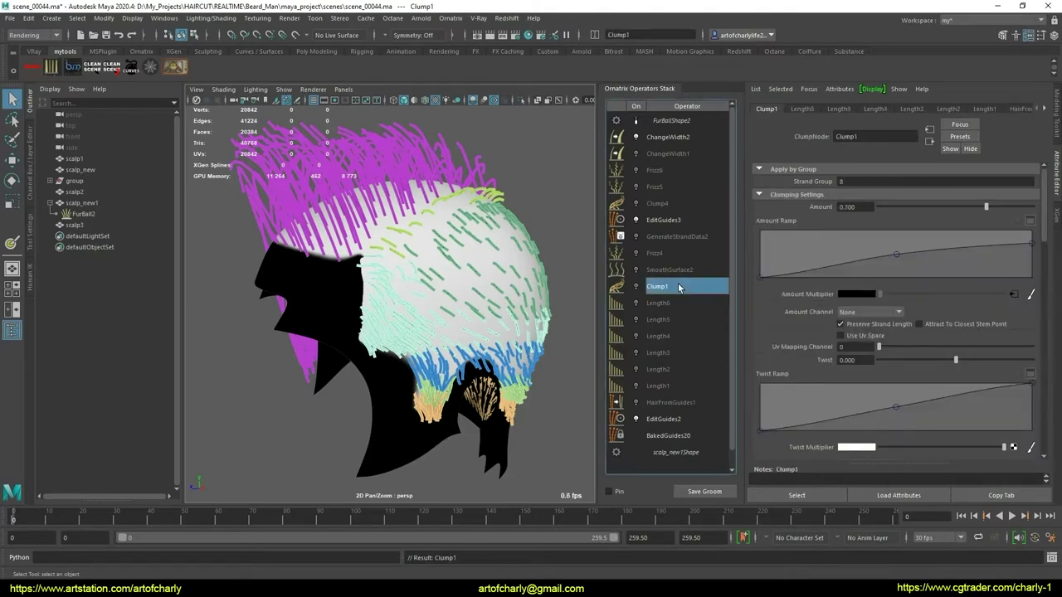
double_click(672, 269)
text(1)
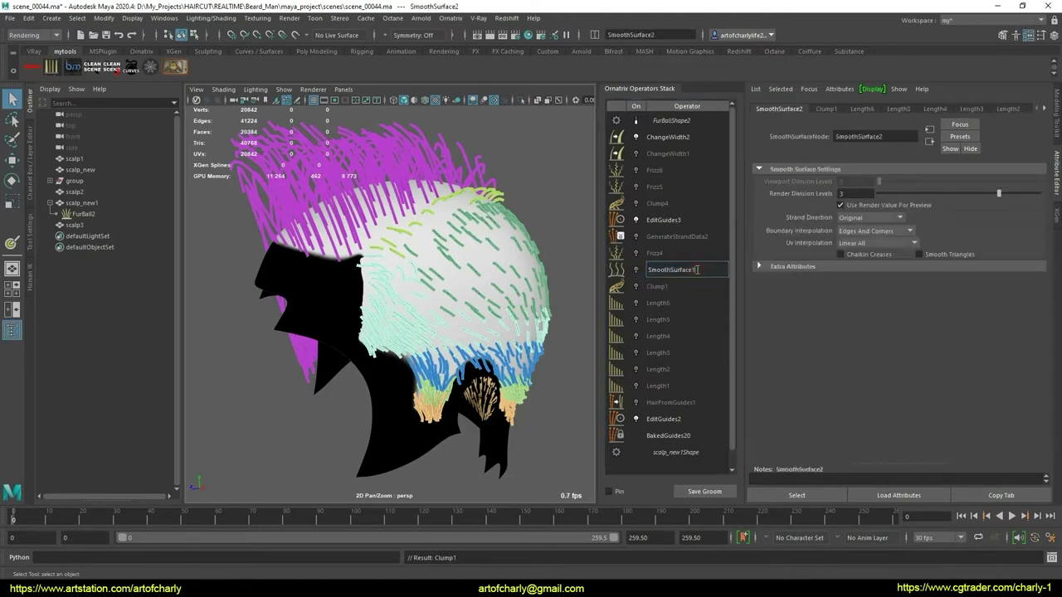
key(Return)
double_click(656, 253)
key(BackSpace)
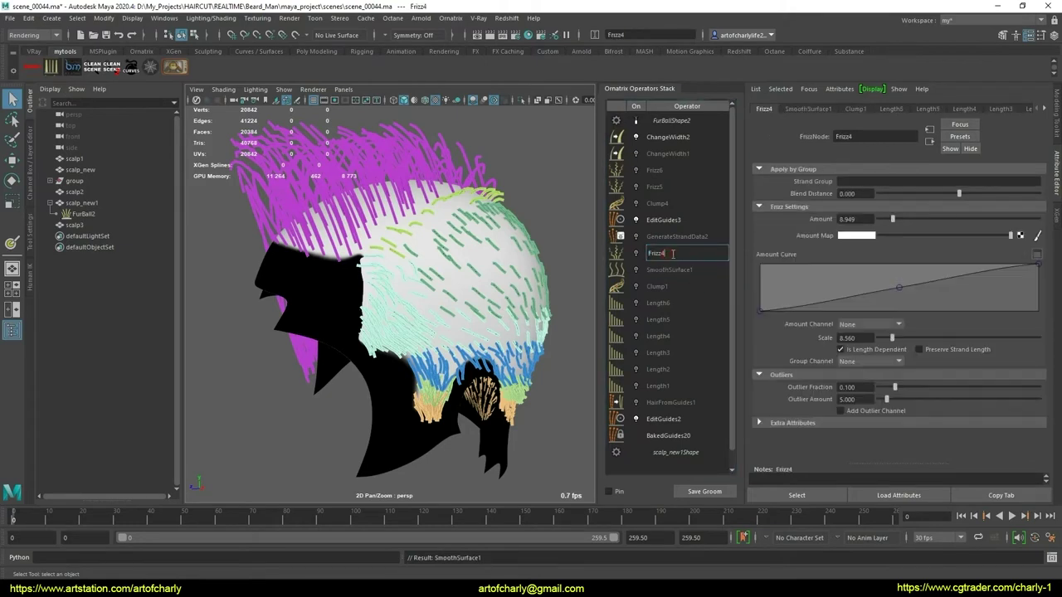
text(1)
key(Return)
- Rename GenerateStrandData2, EditGuides3 and Clump4 to GenerateStrandData1, EditGuides1 and Clump2
double_click(683, 237)
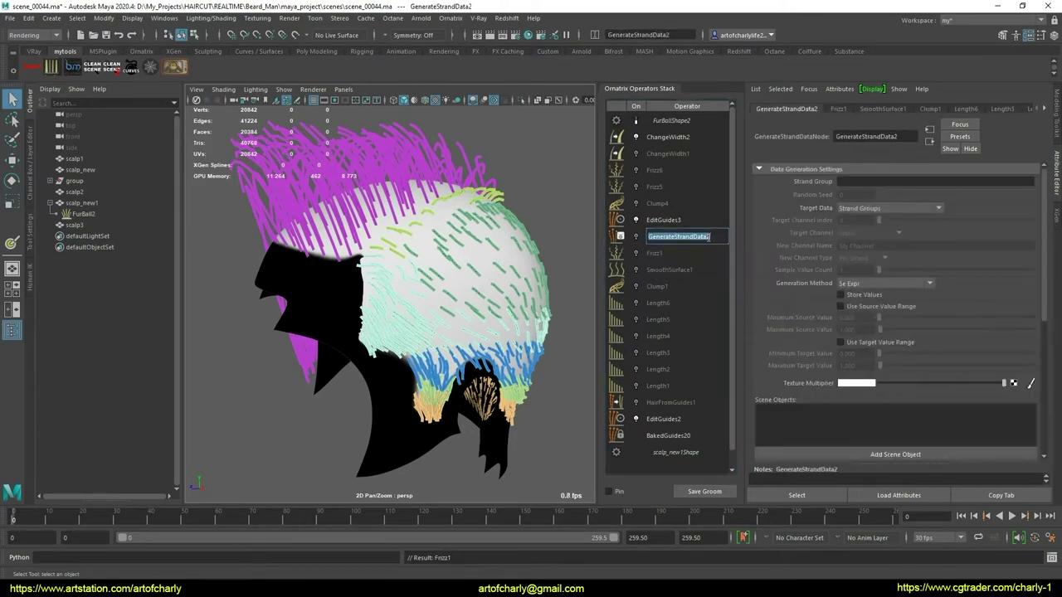
text(1)
key(Return)
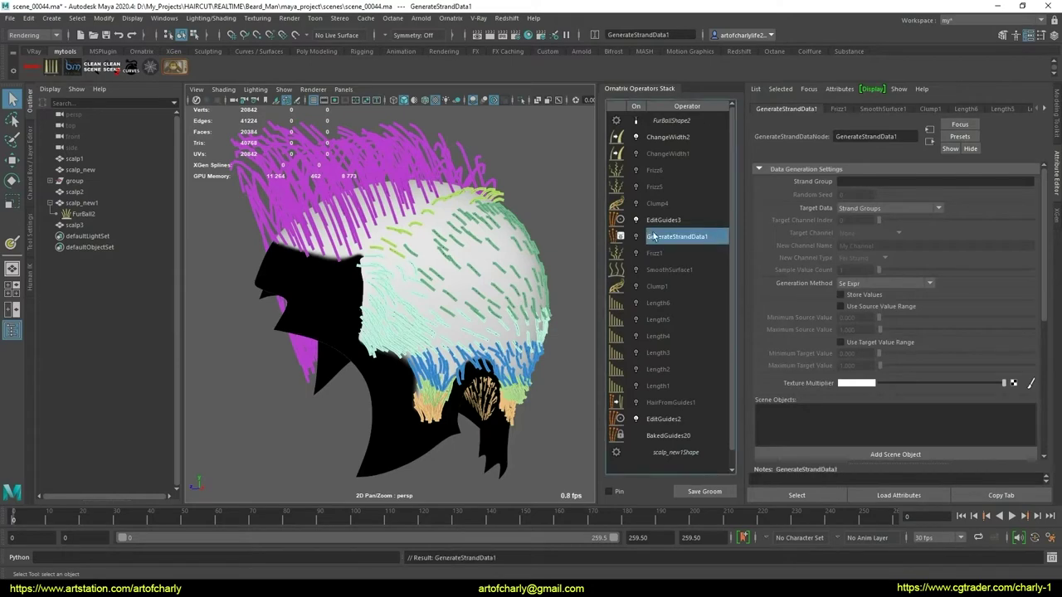
double_click(694, 219)
key(BackSpace)
text(1)
key(Return)
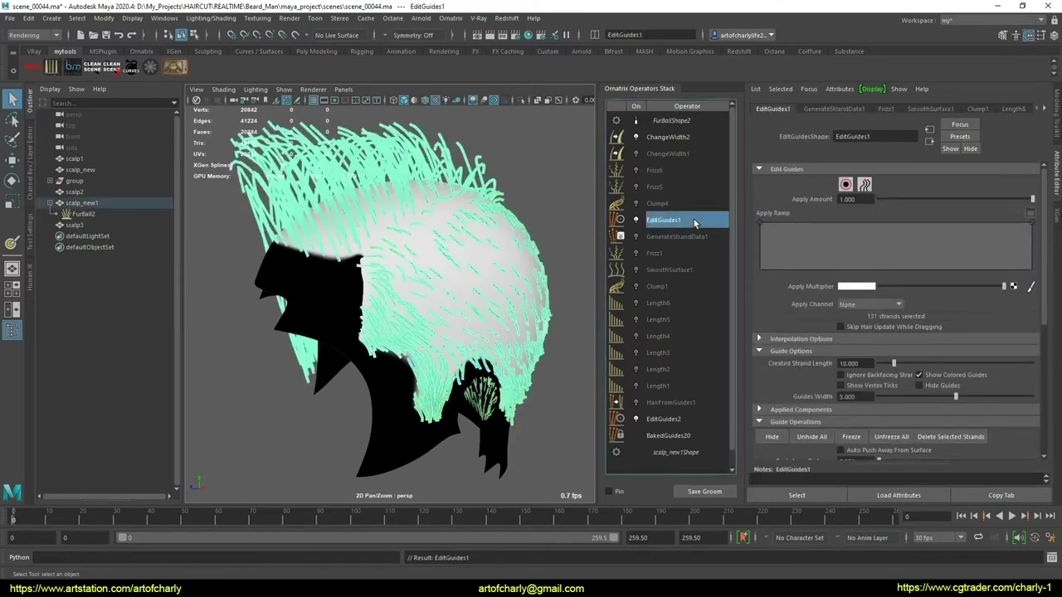
click(664, 204)
double_click(683, 205)
key(BackSpace)
text(2)
key(Return)
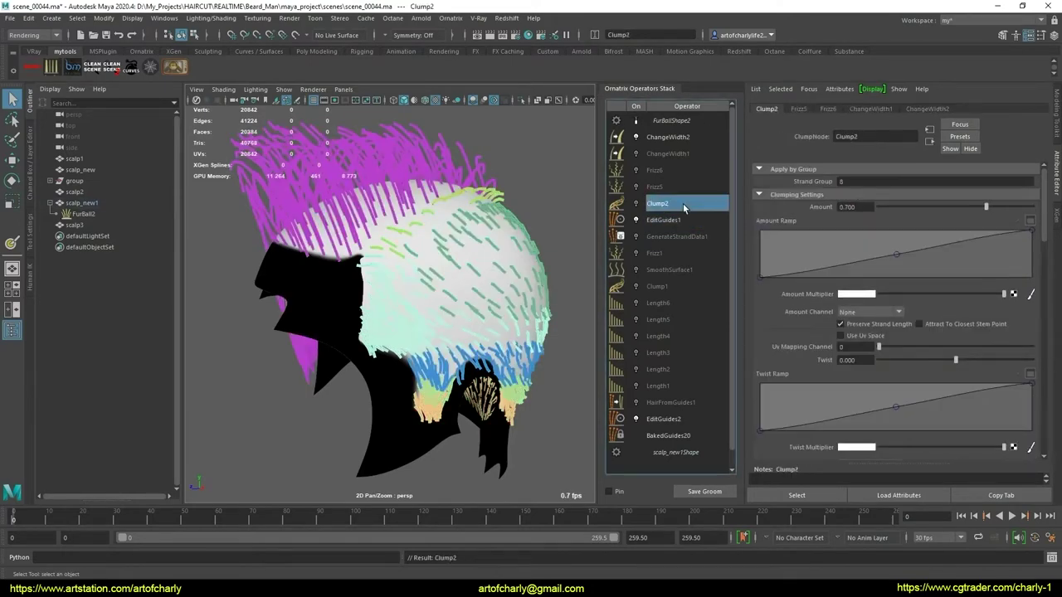
- Rename Frizz5 and Frizz6 to Frizz2 and Frizz3
click(671, 187)
double_click(671, 187)
key(BackSpace)
text(2)
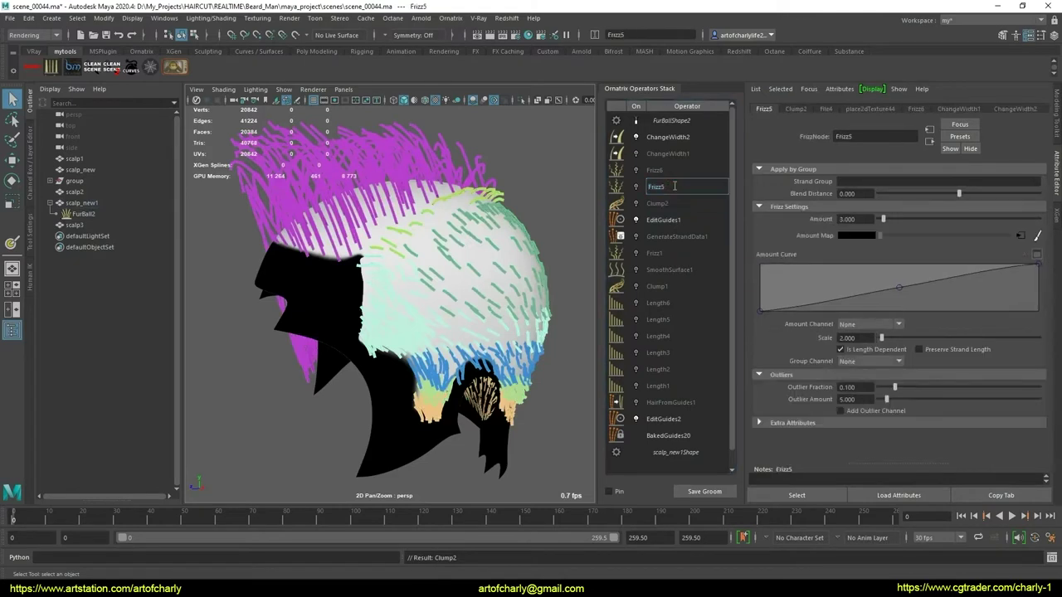
key(Return)
click(664, 170)
double_click(663, 170)
key(BackSpace)
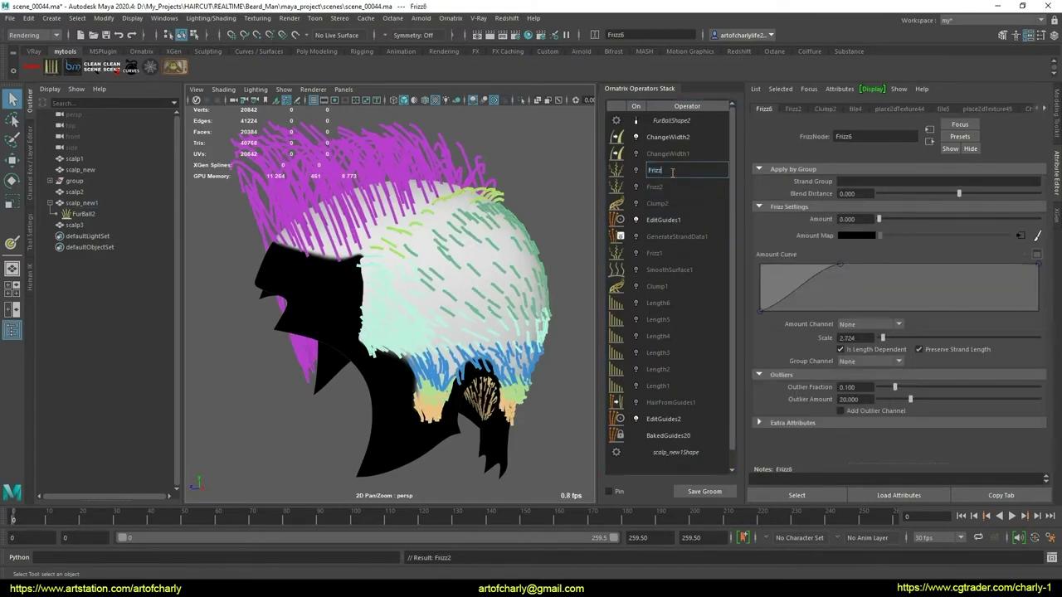
text(3)
key(Return)
- Rename ChangeWidth1 and ChangeWidth2 to ue4 and view1
click(686, 155)
double_click(704, 154)
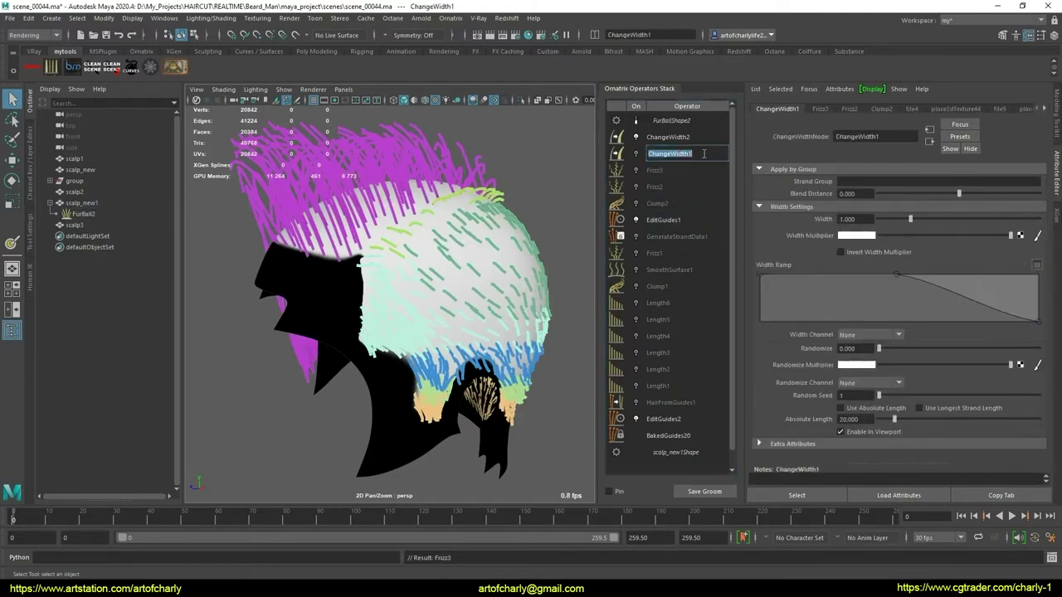
text(view)
key(Return)
click(686, 139)
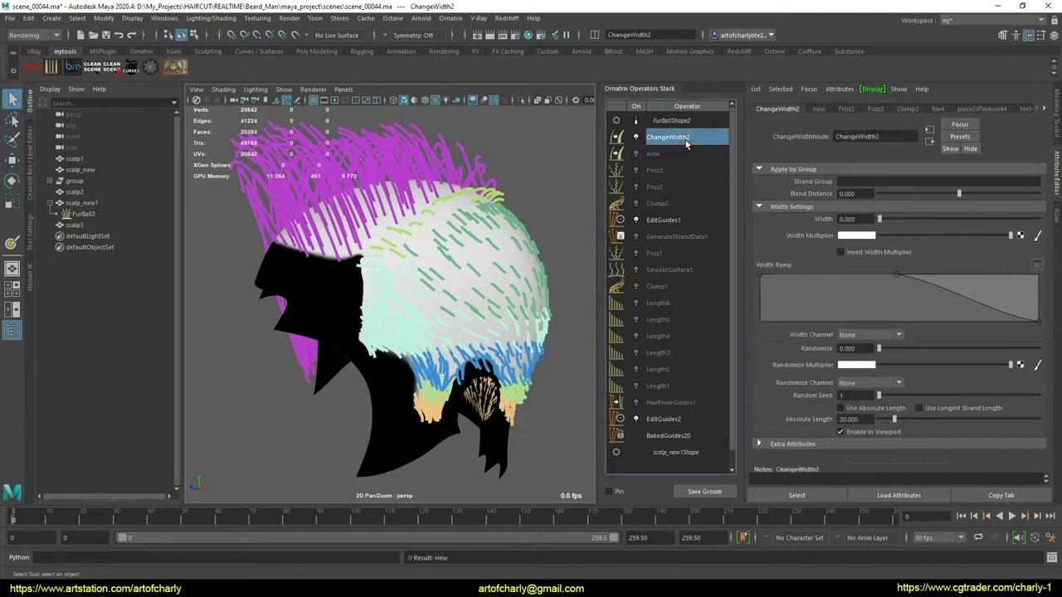
double_click(695, 138)
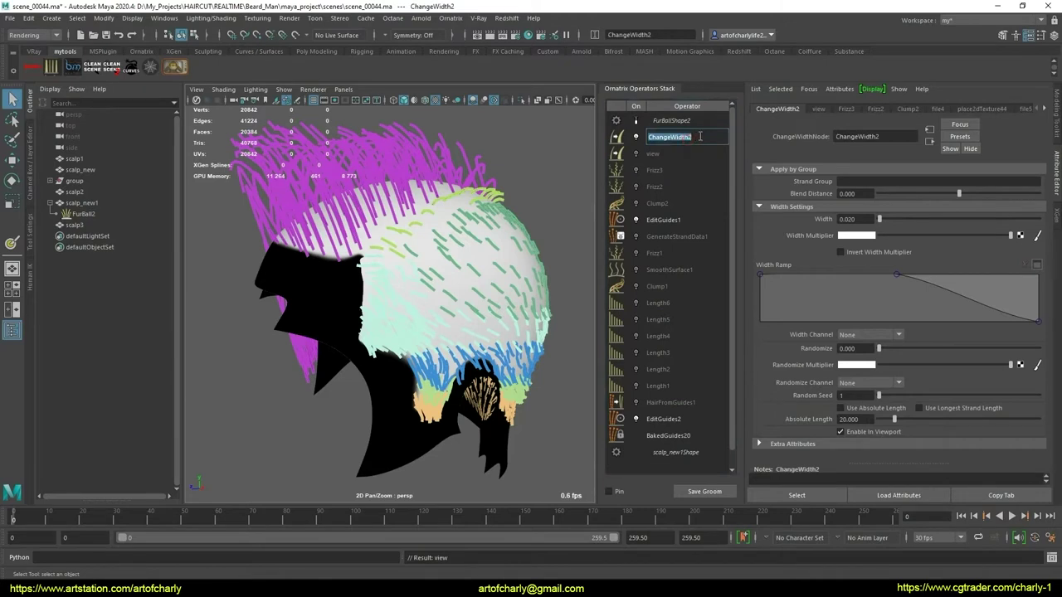
text(view)
key(Return)
click(664, 156)
text(u)
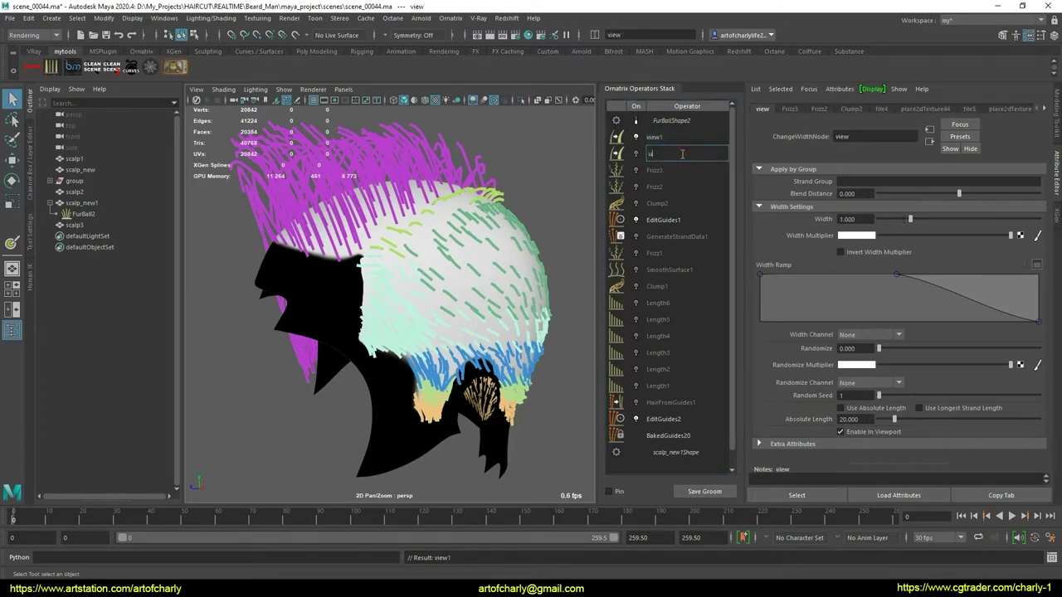
text(e4)
key(Return)
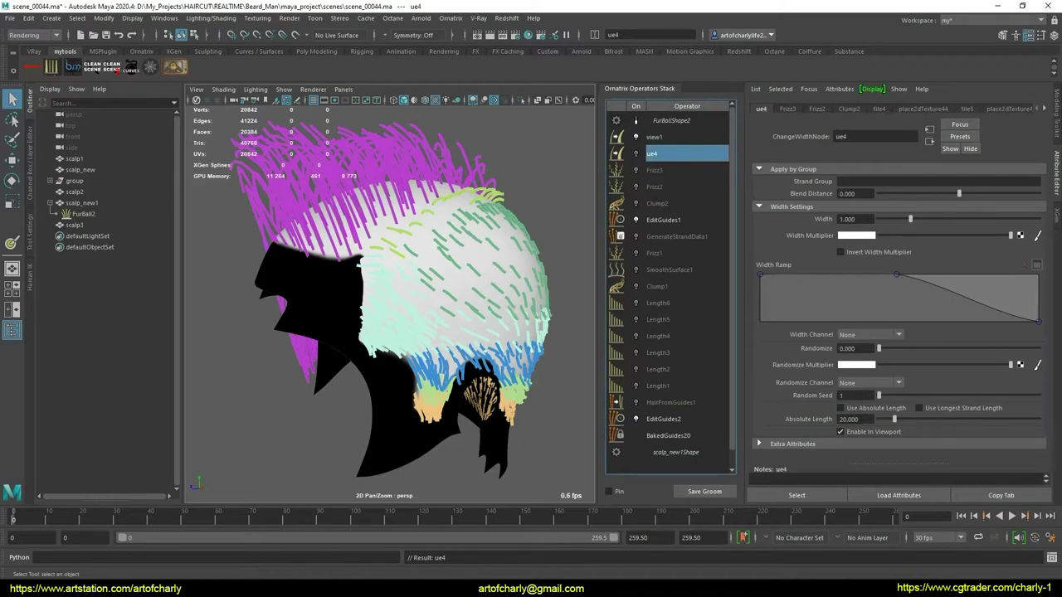
click(680, 420)
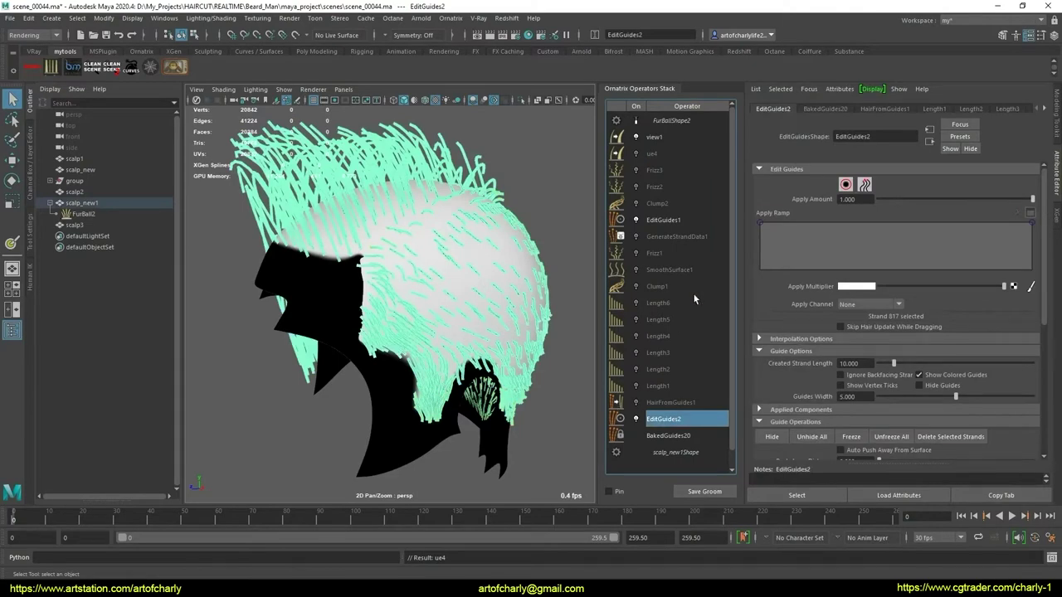
- Shade the scalp and display FurBall2's parting groups via HairFromGuides1's Parting Groups Map paint tool
key(5)
alt+drag(455, 308, 100, 298)
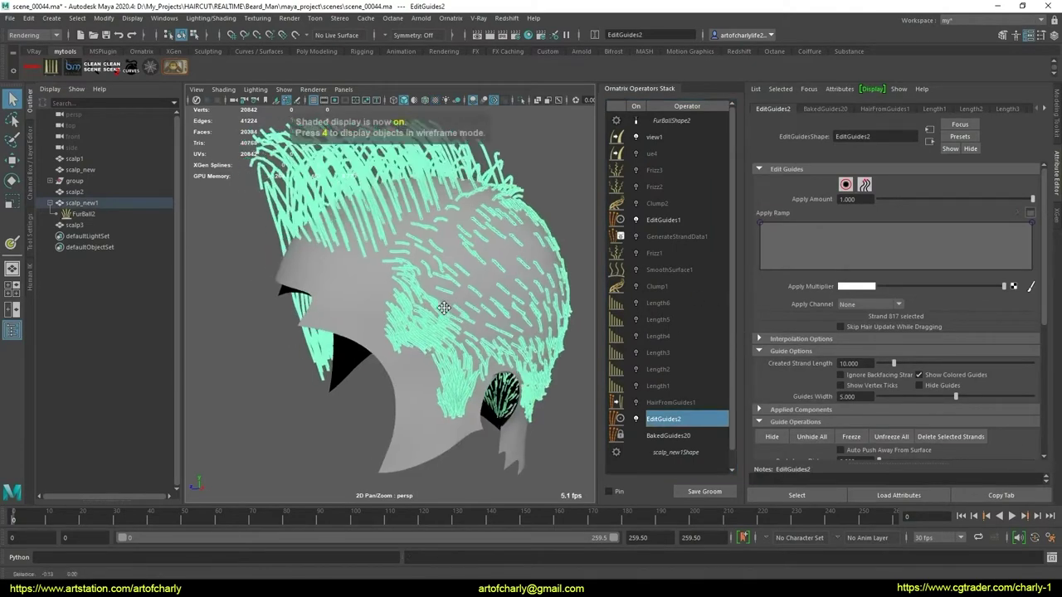
click(98, 214)
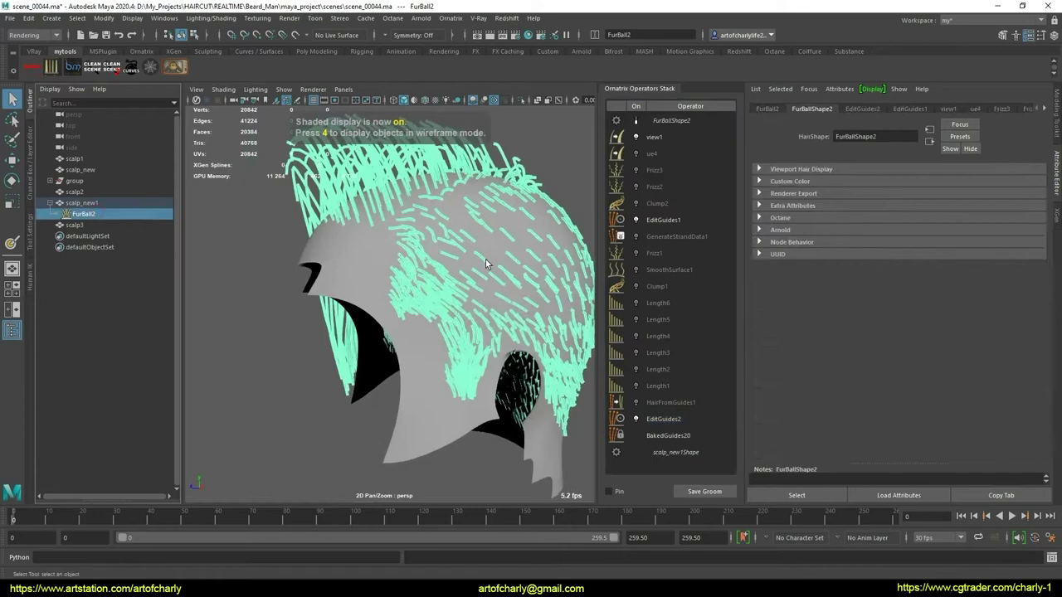
click(671, 402)
scroll(996, 257, down, 10)
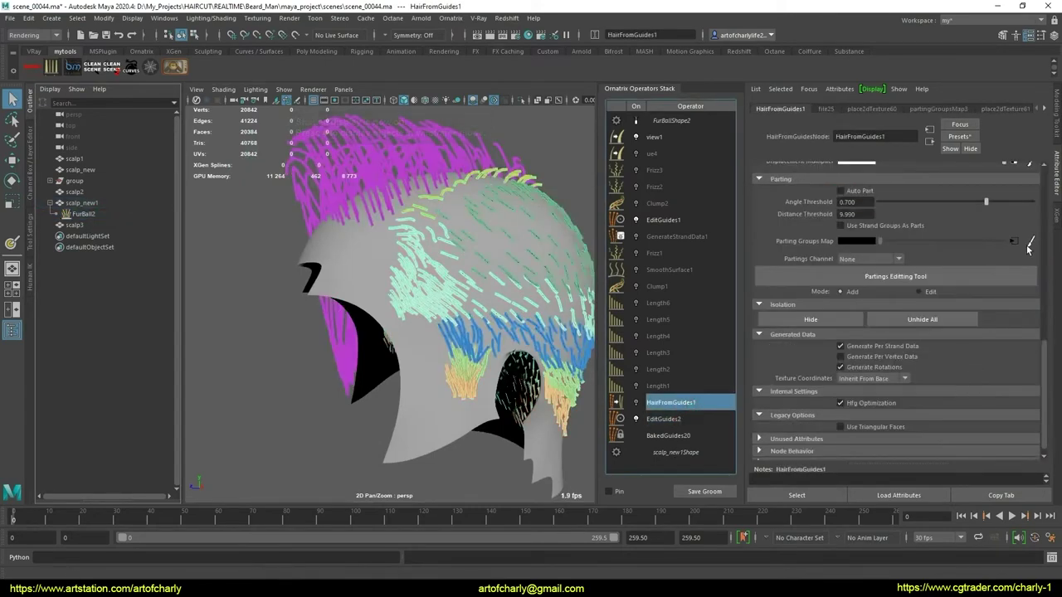
click(1029, 243)
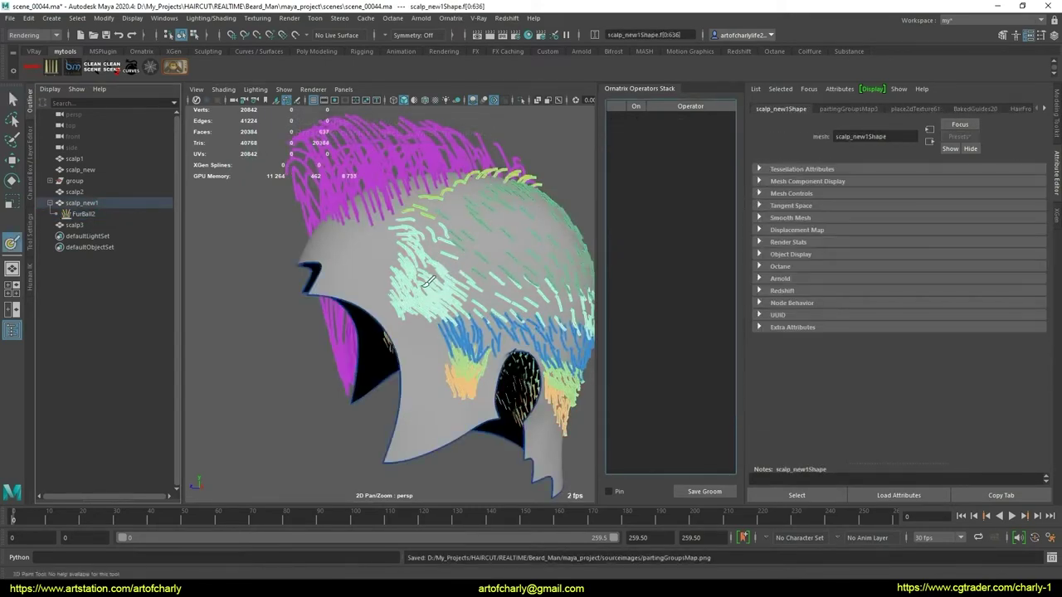
mouse_move(428, 282)
alt+mouse_down()
mouse_move(416, 312)
mouse_move(348, 291)
alt+mouse_up()
- Exit painting and delete the scalp2 and scalp_new meshes
key(q)
click(88, 191)
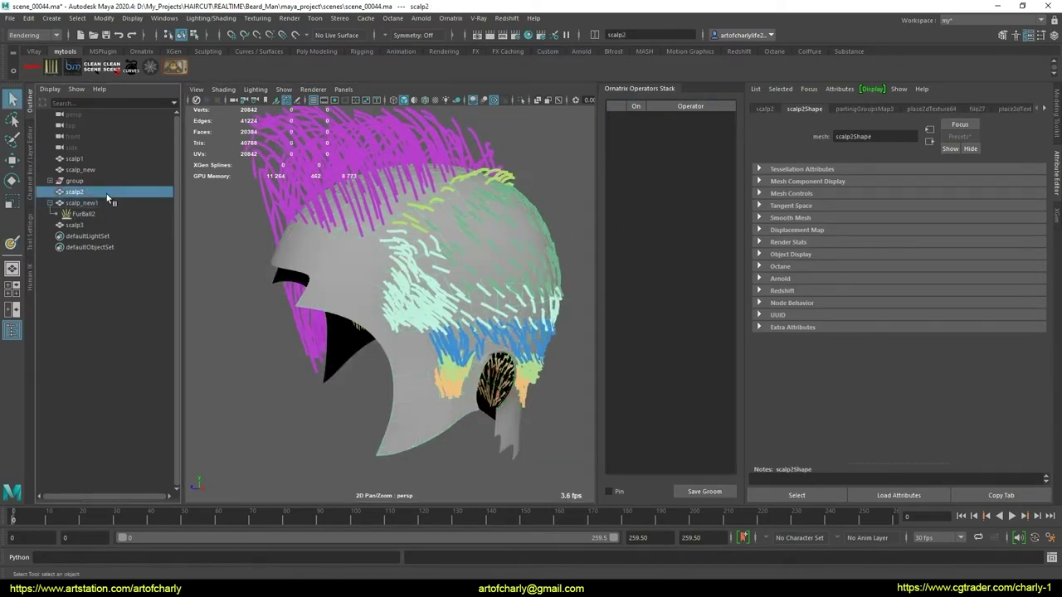
alt+drag(245, 209, 237, 206)
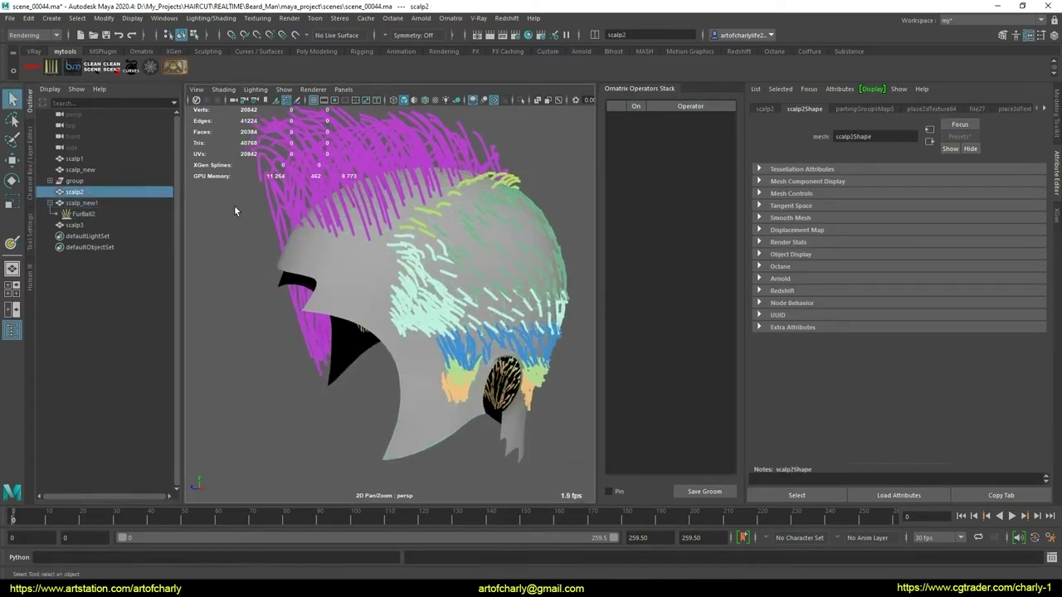
key(Delete)
click(83, 171)
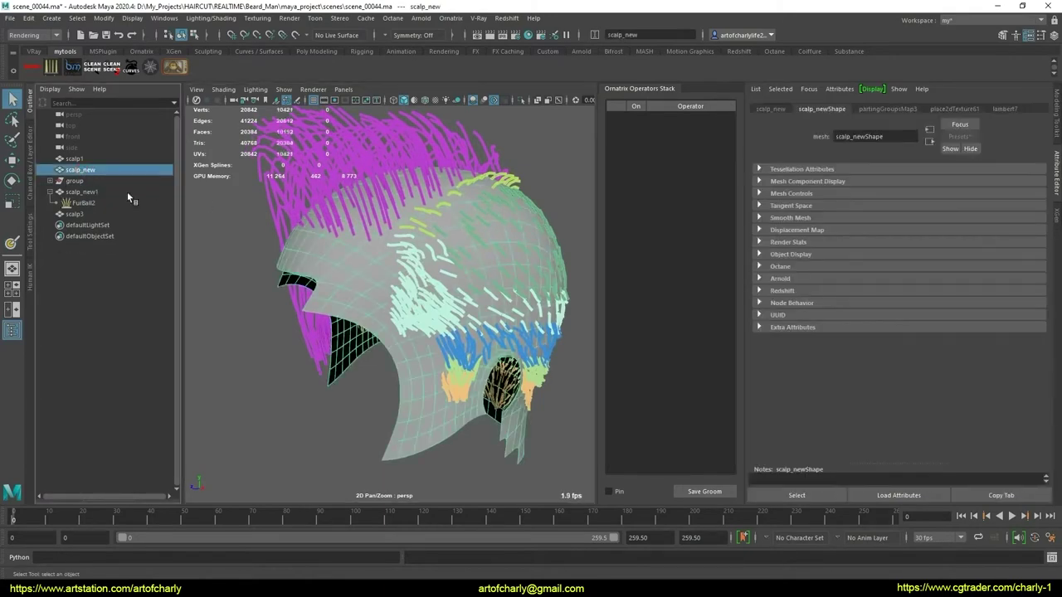
key(Delete)
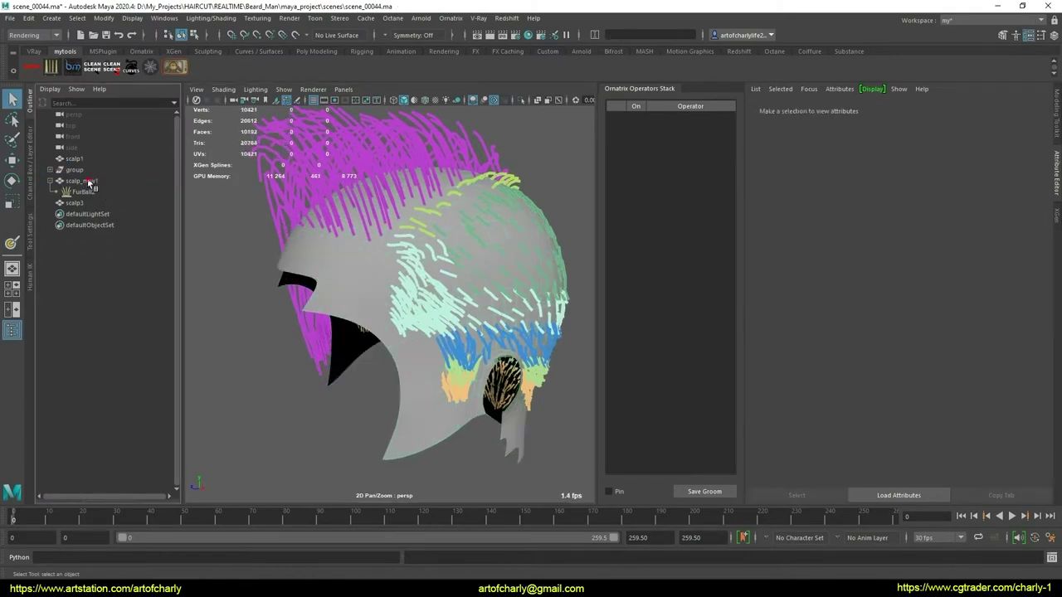
- Check scalp_new1's hair stack, then delete the scalp3 and scalp1 meshes
click(89, 182)
click(689, 421)
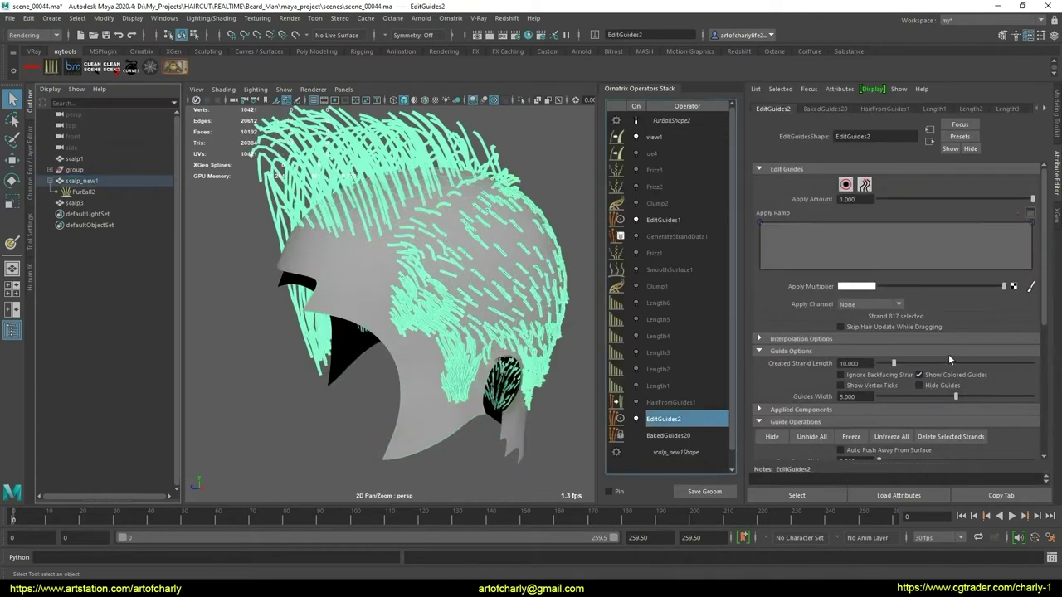
click(708, 401)
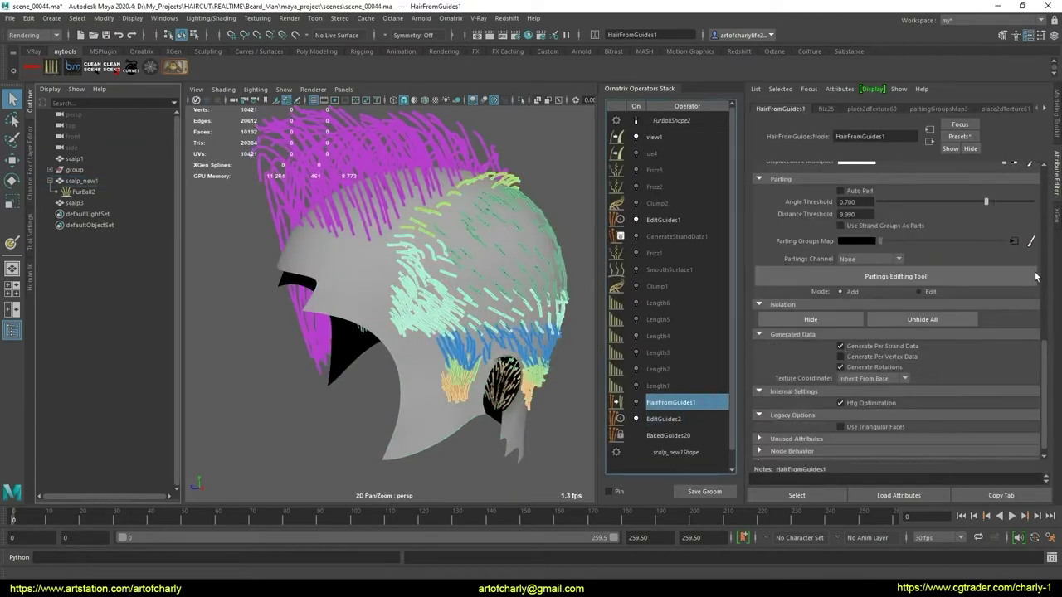
click(370, 279)
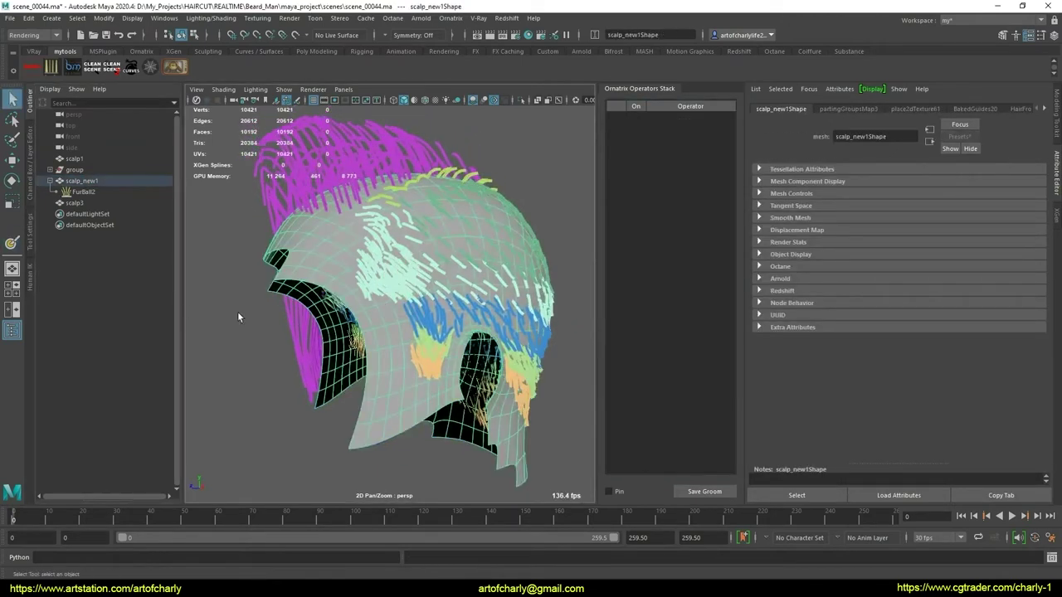
click(86, 203)
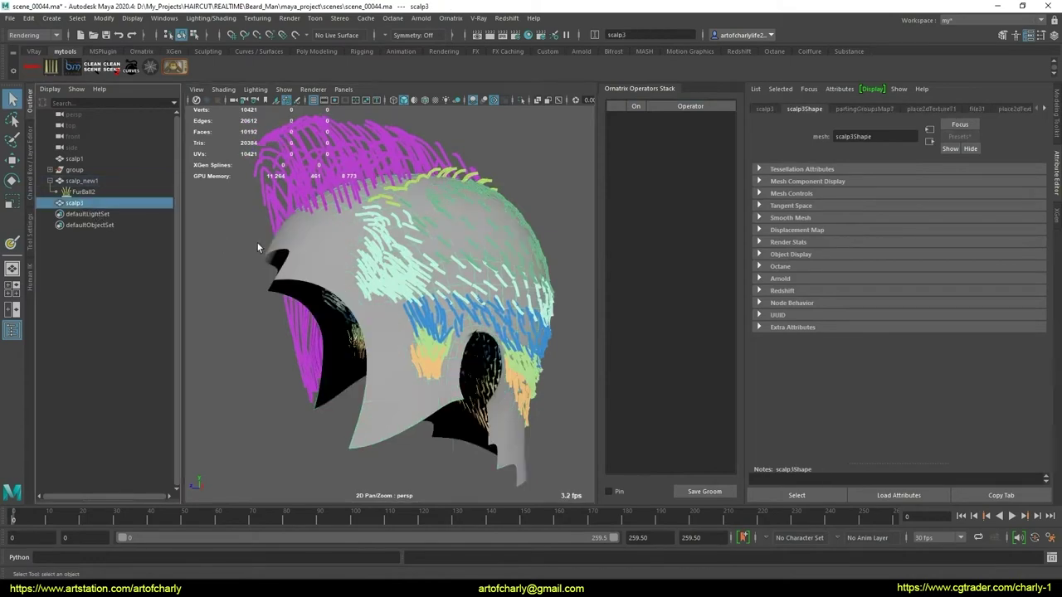
key(Delete)
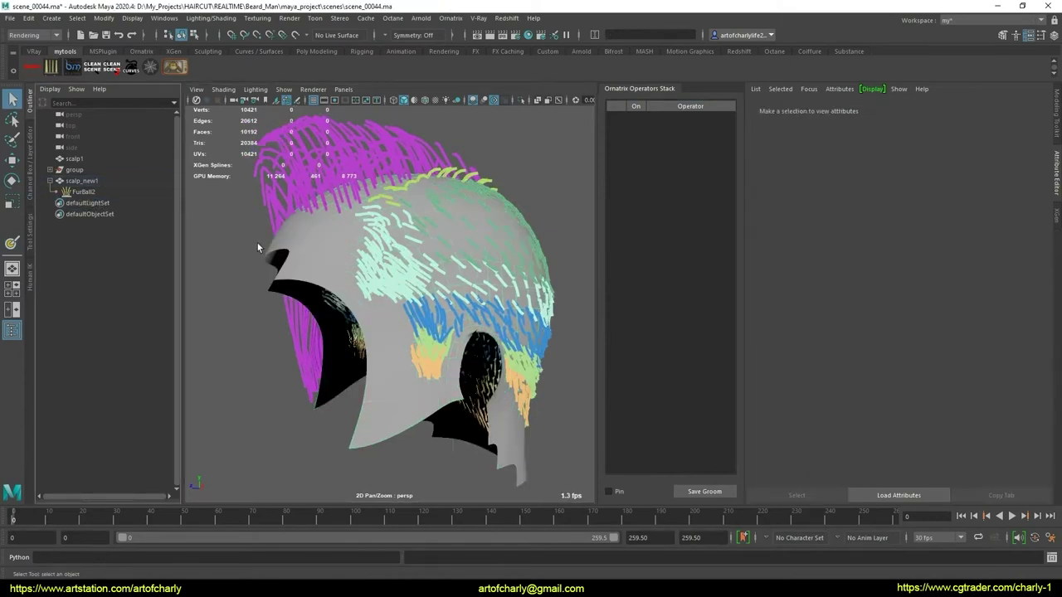
click(80, 161)
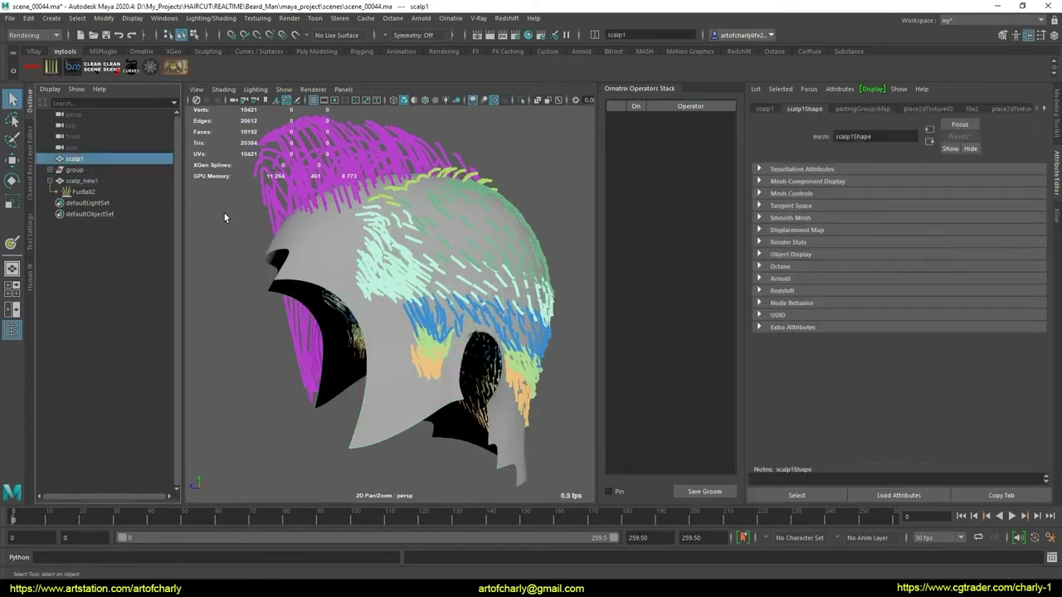
key(Delete)
- Expand the group node to review its body contents, then collapse it
click(59, 159)
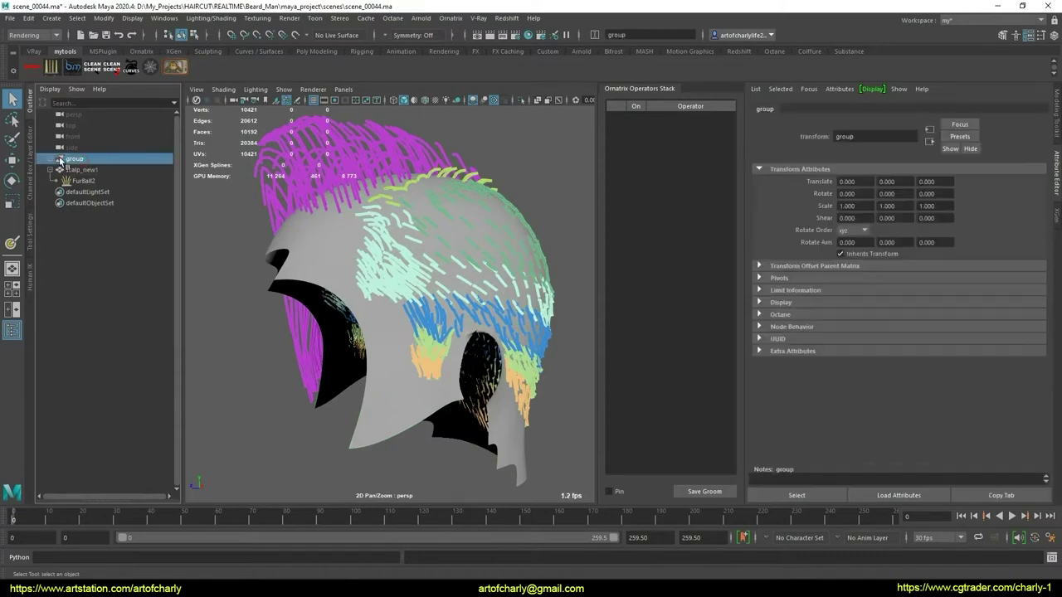
click(51, 159)
click(112, 167)
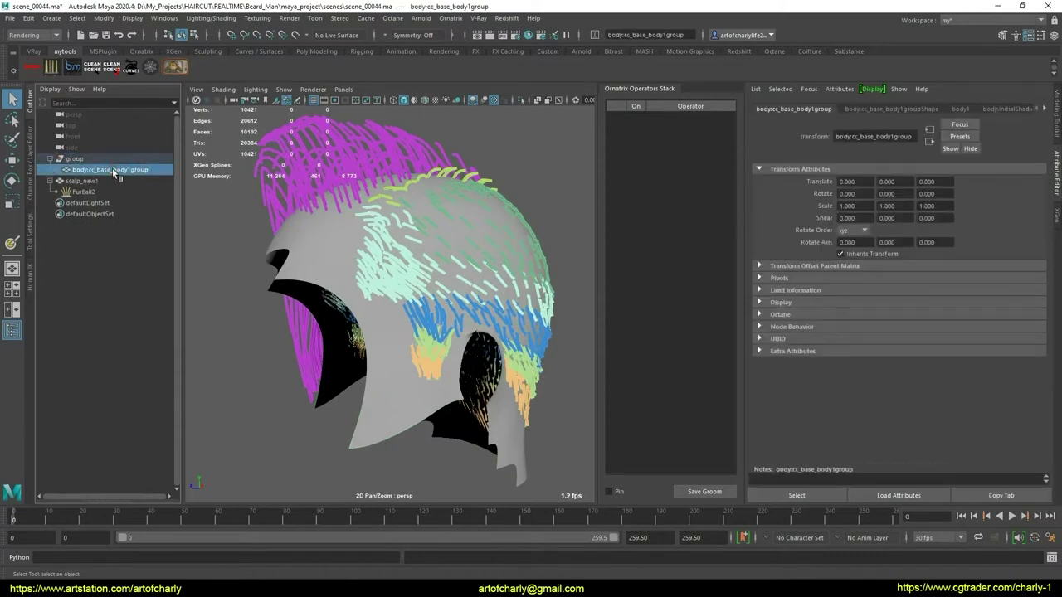
click(75, 159)
click(50, 158)
- Assign the default lambert1 material to the scalp_new1 mesh
click(91, 170)
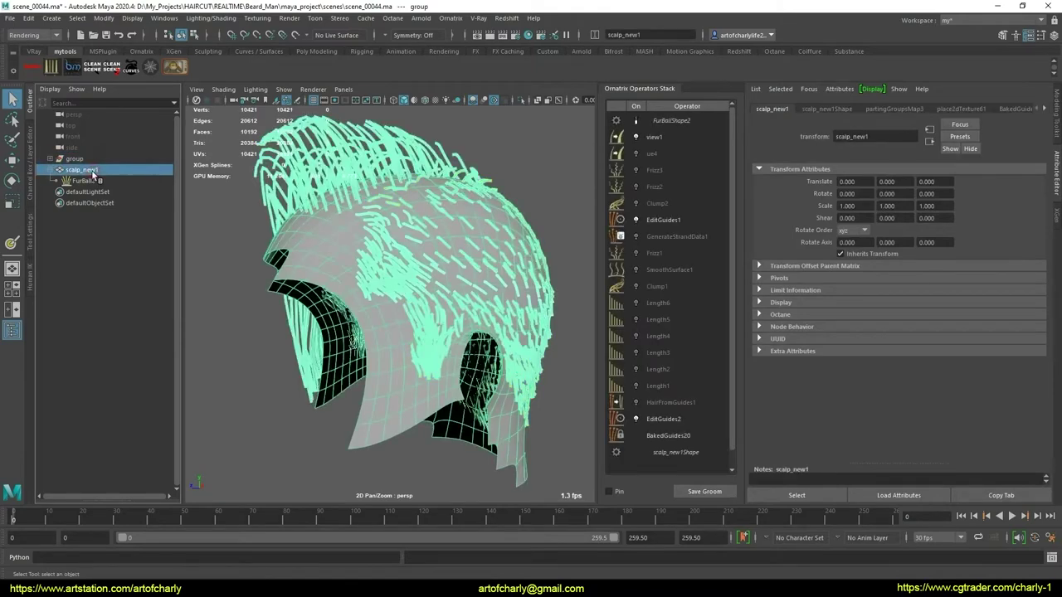
mouse_move(309, 325)
alt+mouse_down()
mouse_move(331, 217)
mouse_move(293, 300)
alt+mouse_up()
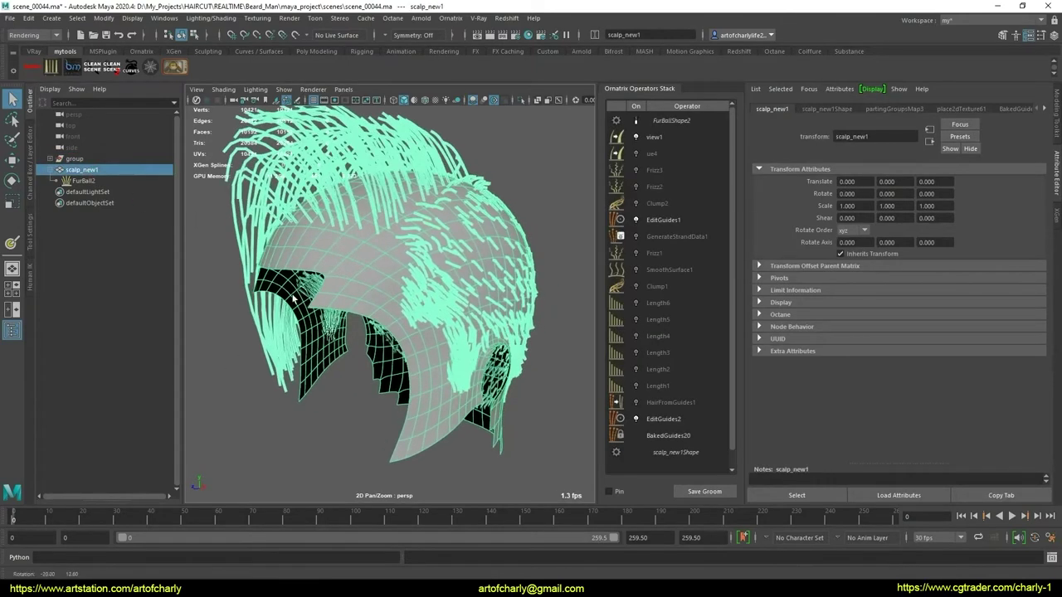
click(83, 180)
click(82, 169)
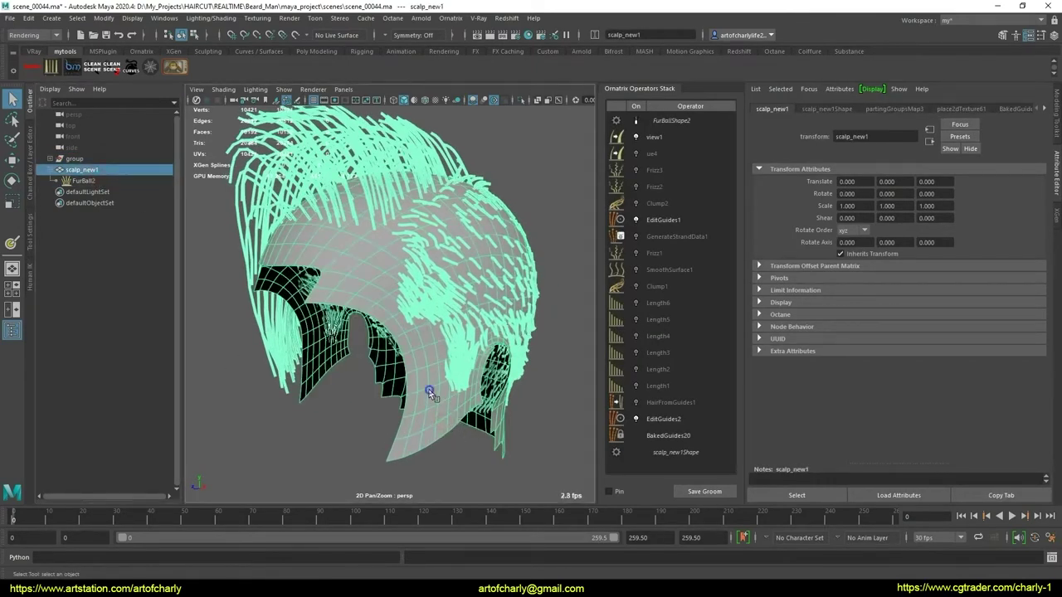
right_click(430, 282)
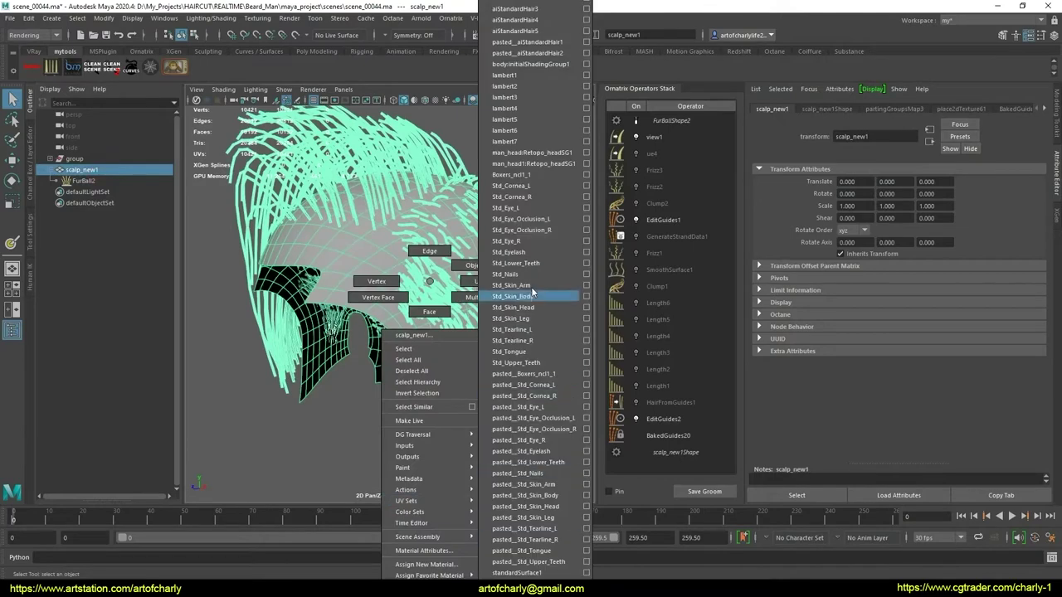
click(515, 75)
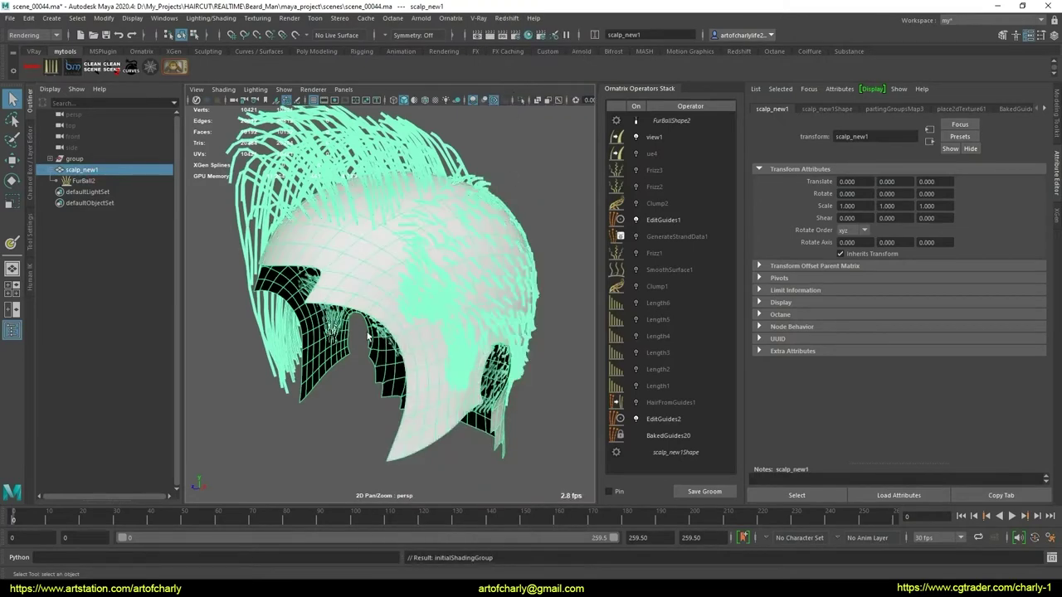
- Show FurBall2's coloured parting groups via HairFromGuides1's Parting Groups Map, then exit painting
click(90, 181)
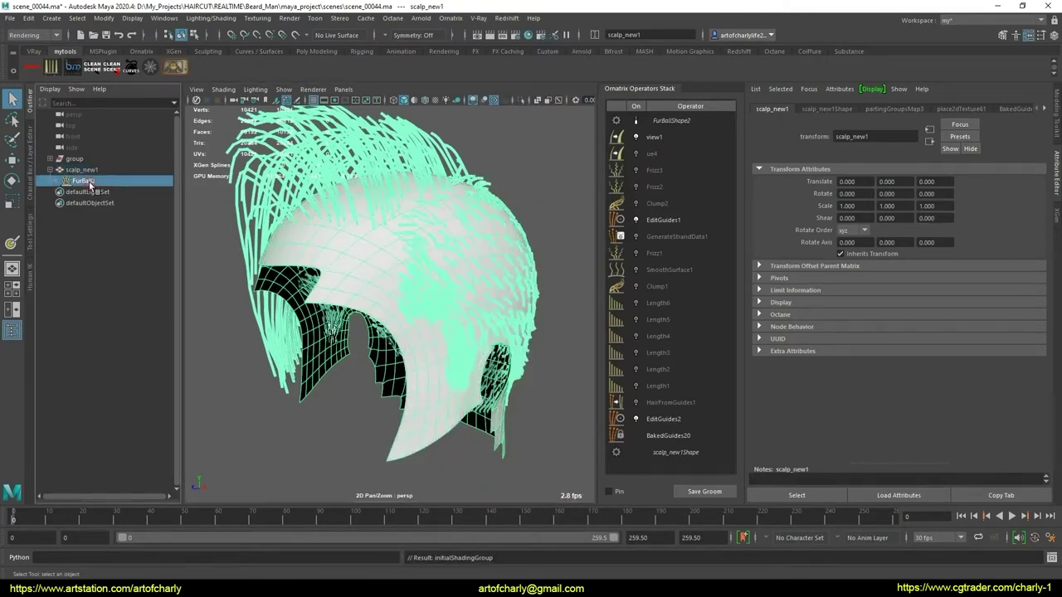
click(664, 419)
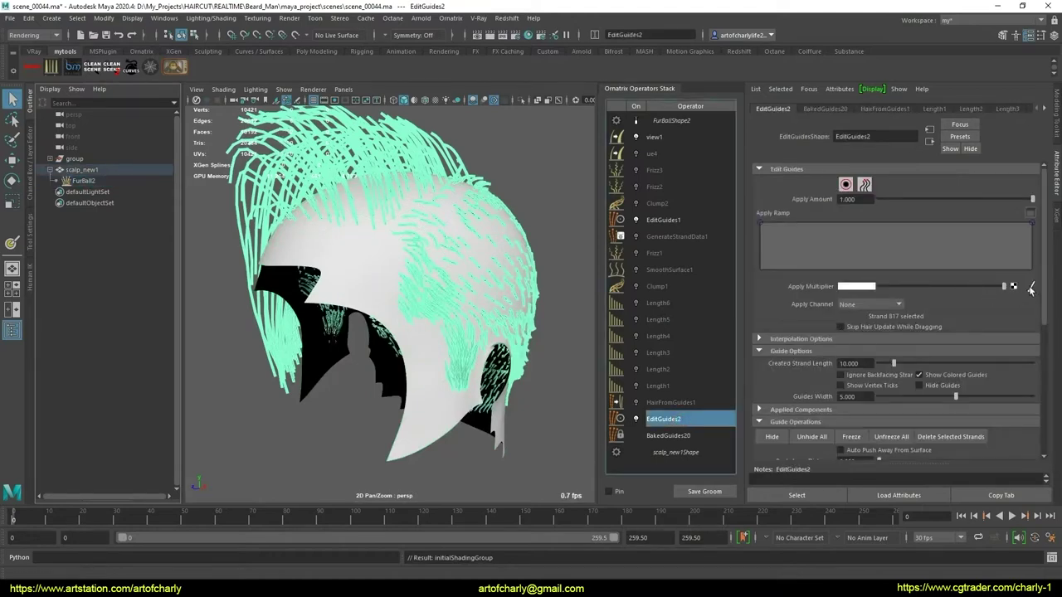
click(670, 402)
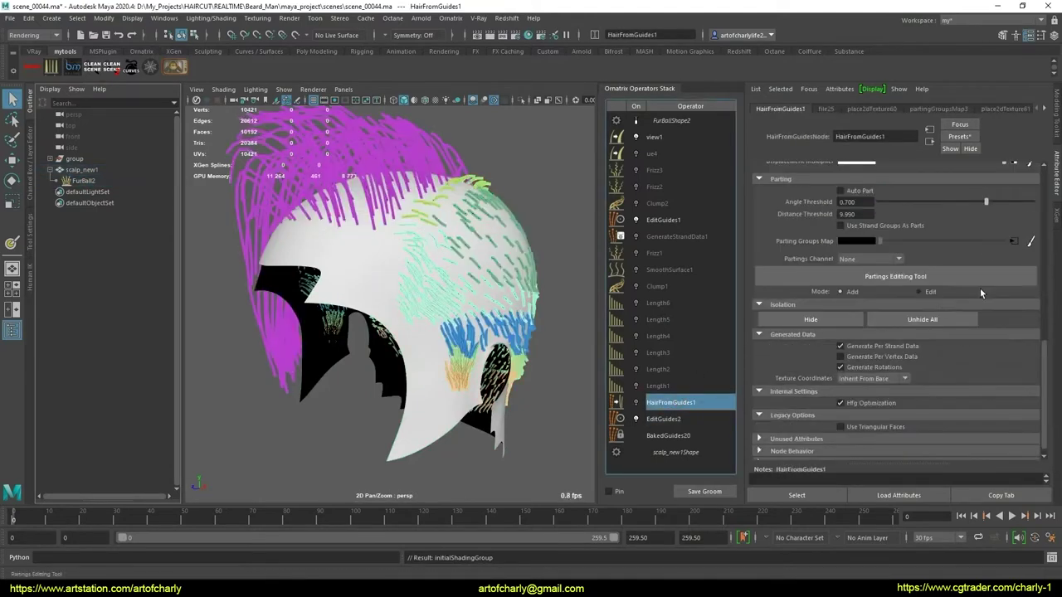
click(402, 296)
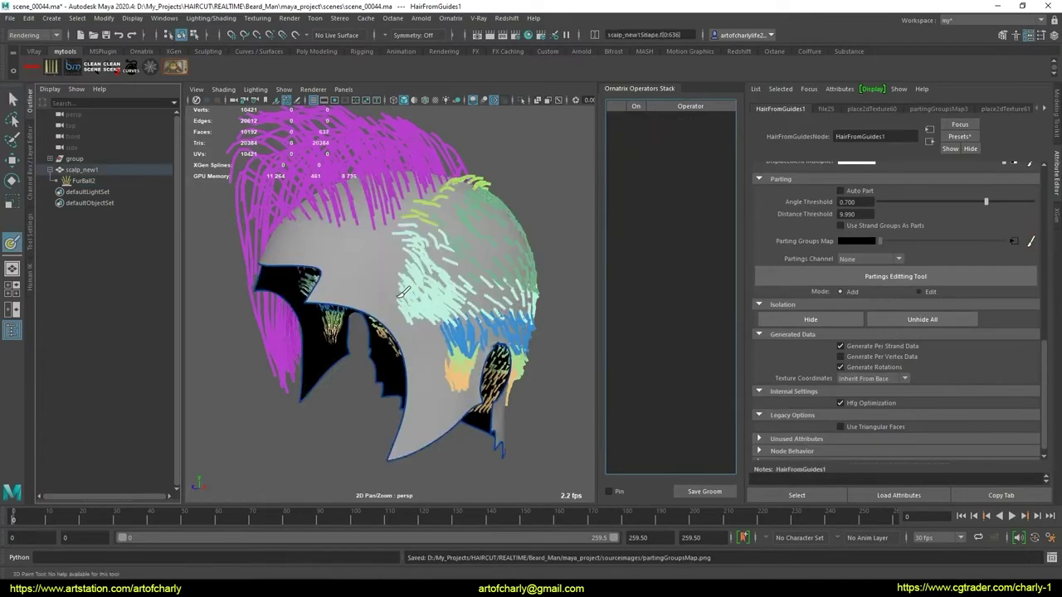
key(y)
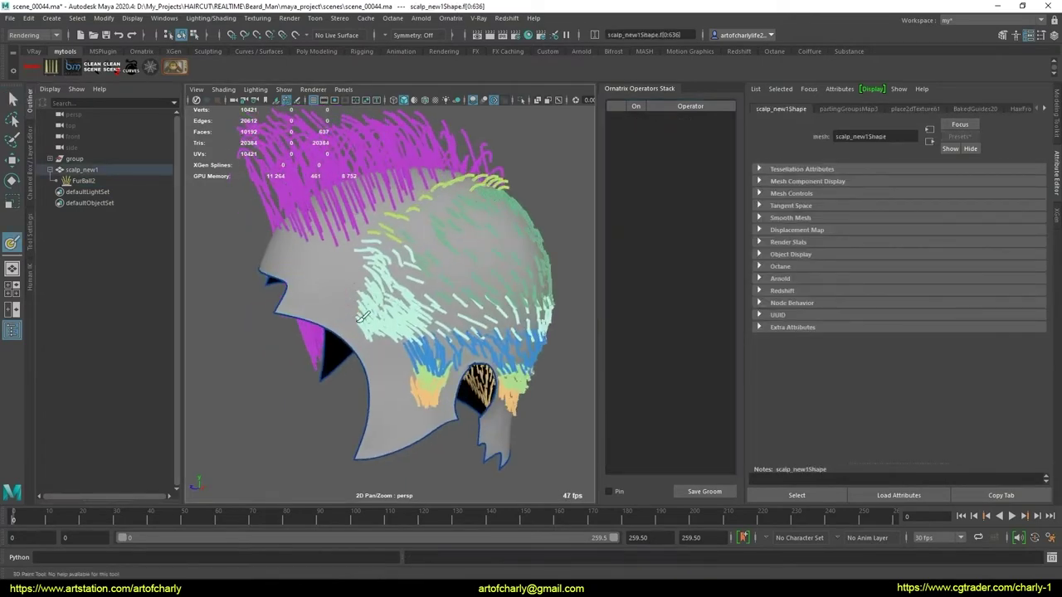
key(q)
alt+drag(365, 322, 186, 289)
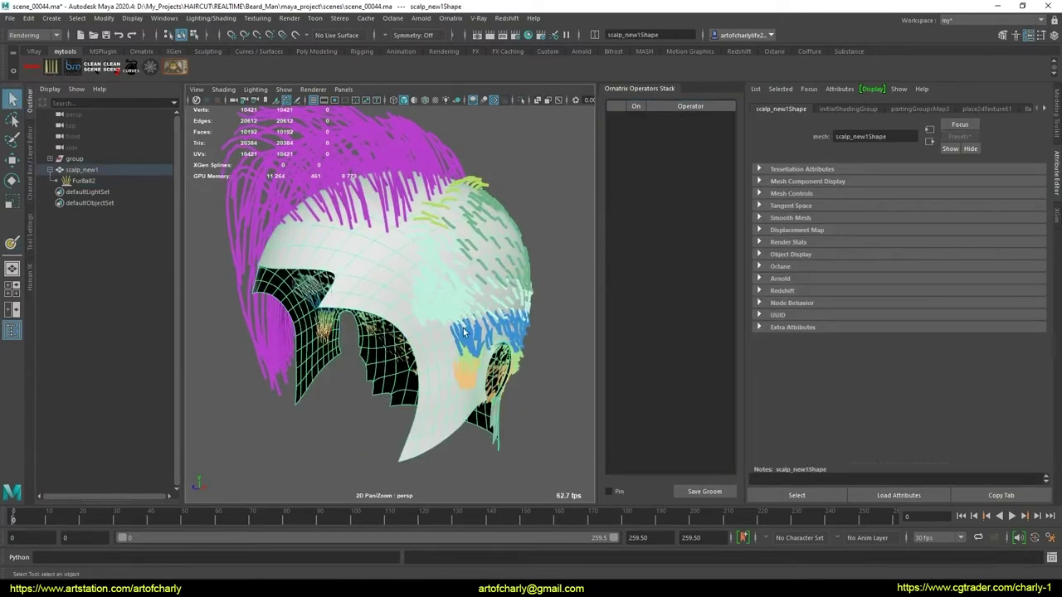
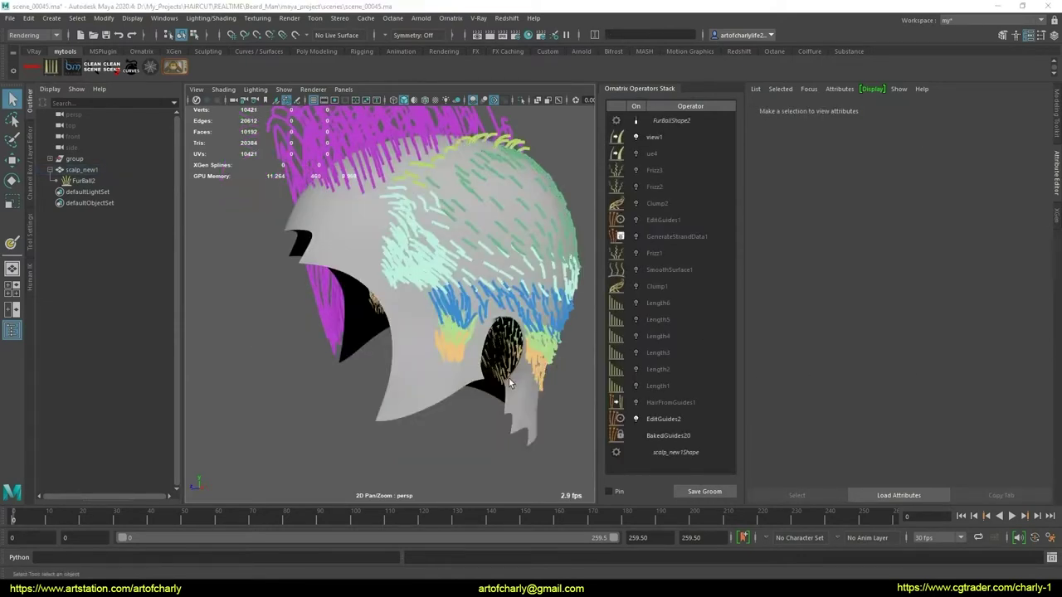
- Select the scalp and look over its material in Hypershade, then close it
click(418, 388)
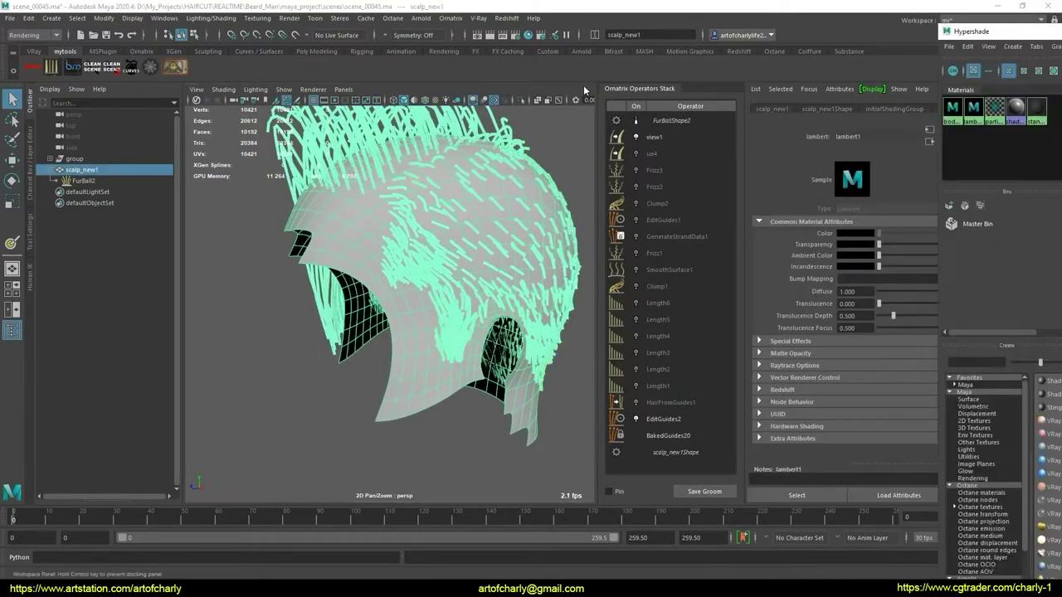
drag(995, 65, 141, 79)
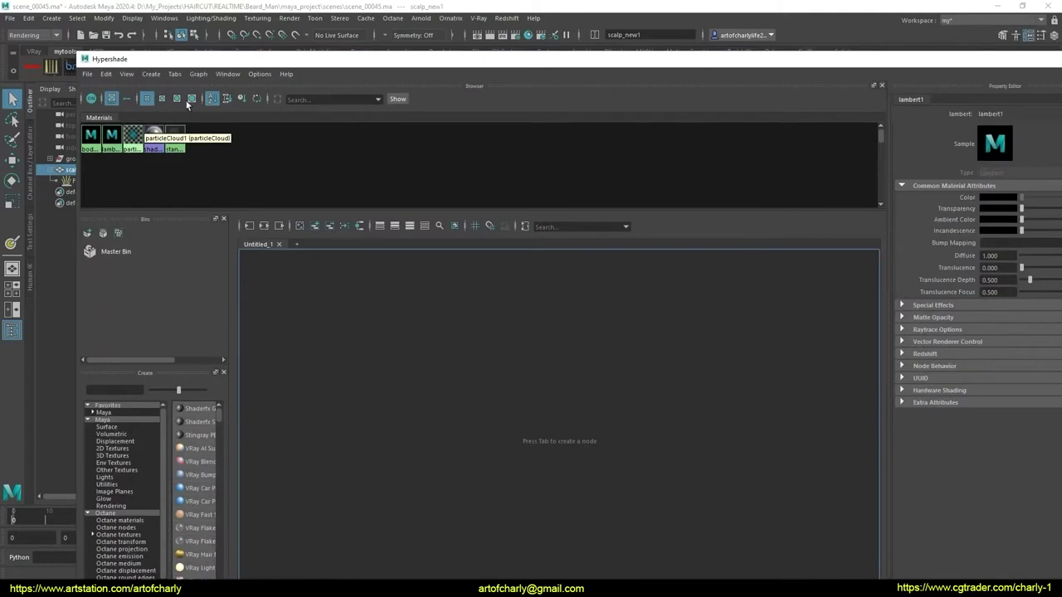
click(108, 75)
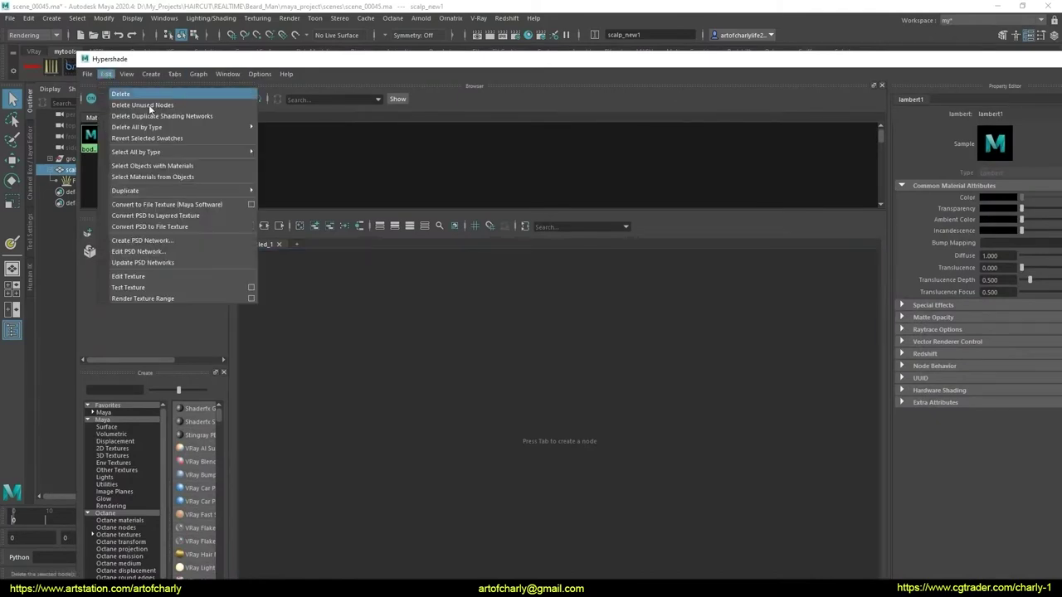
click(160, 106)
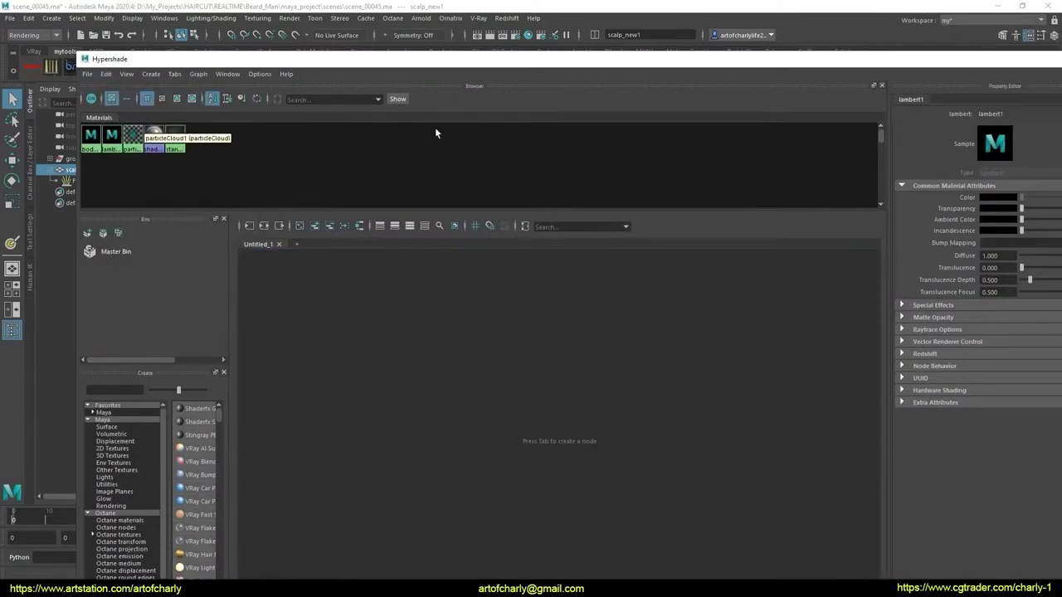
drag(977, 62, 880, 59)
click(1002, 57)
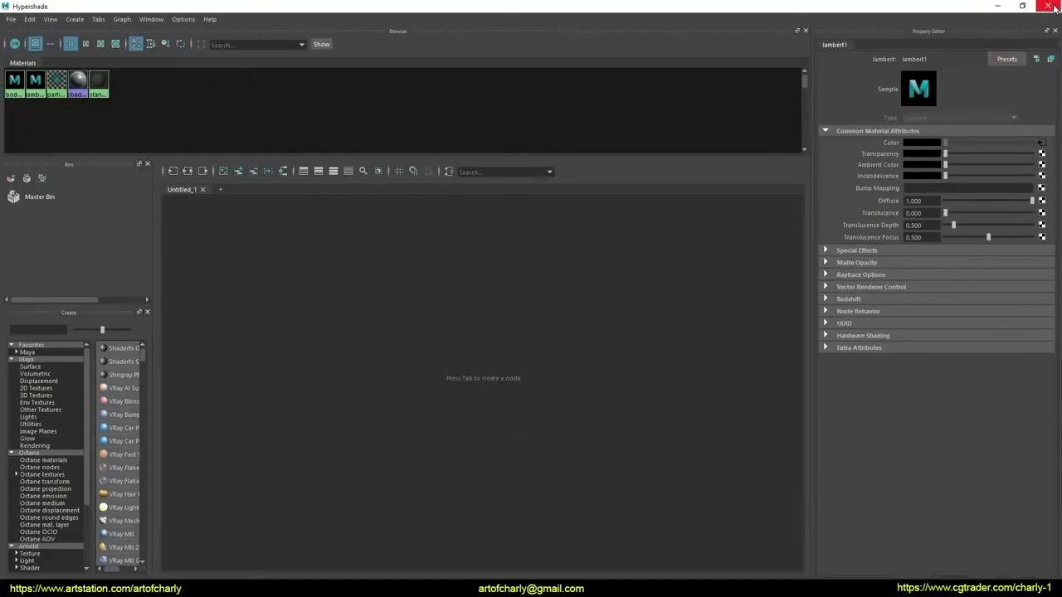
click(1049, 7)
- Check which texture drives lambert1's Diffuse and Color, then reselect the scalp's HairFromGuides1
click(419, 392)
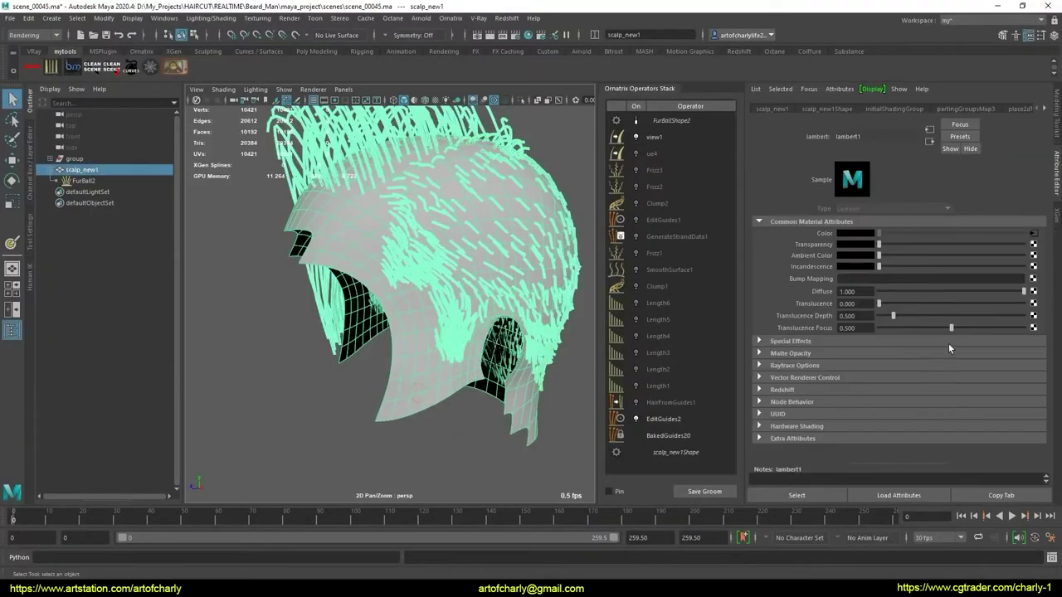
click(1046, 112)
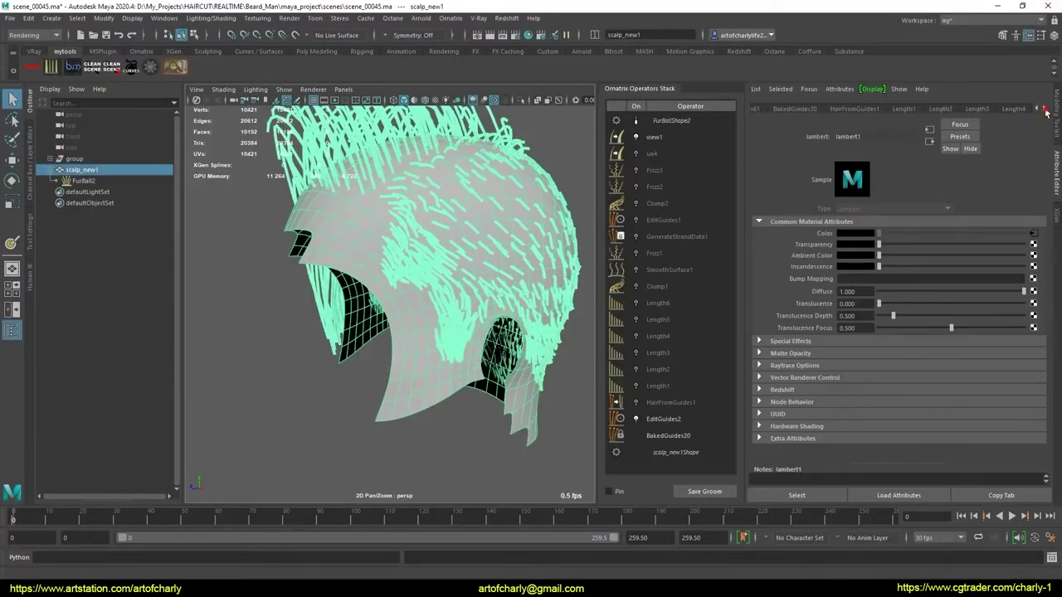
click(808, 295)
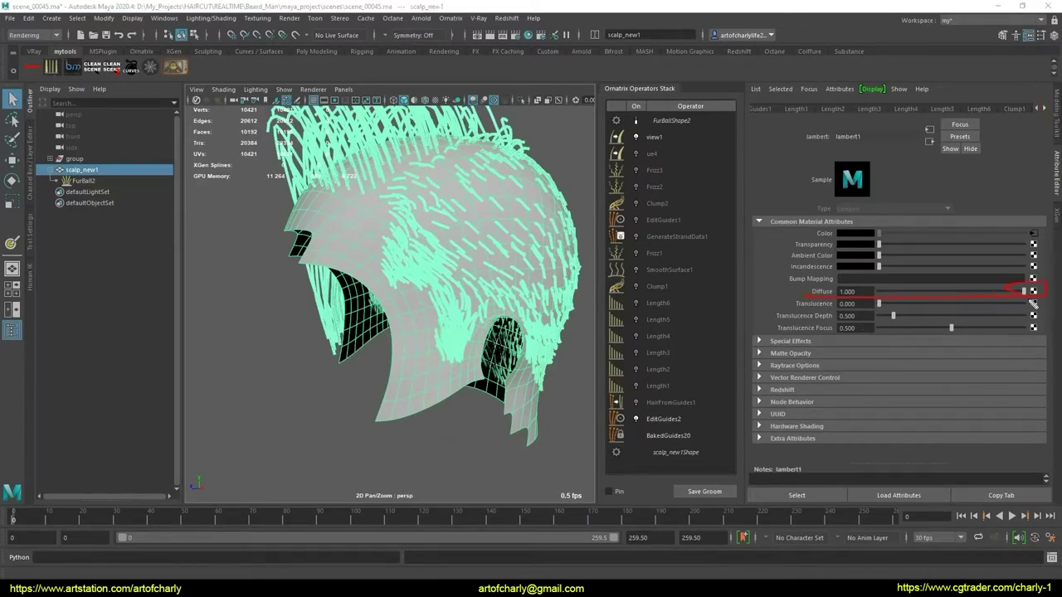
right_click(823, 294)
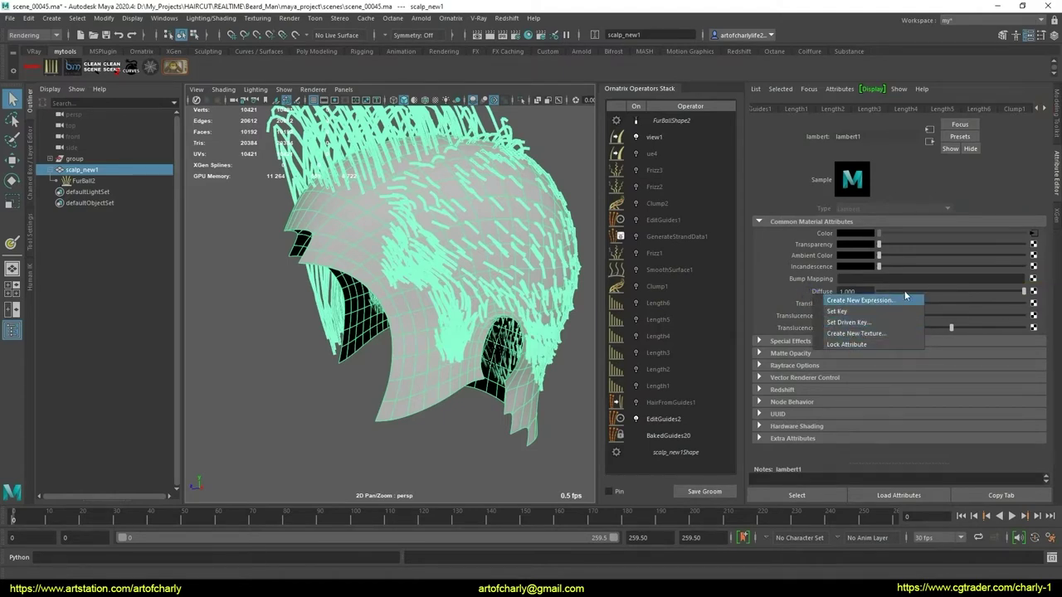
right_click(831, 235)
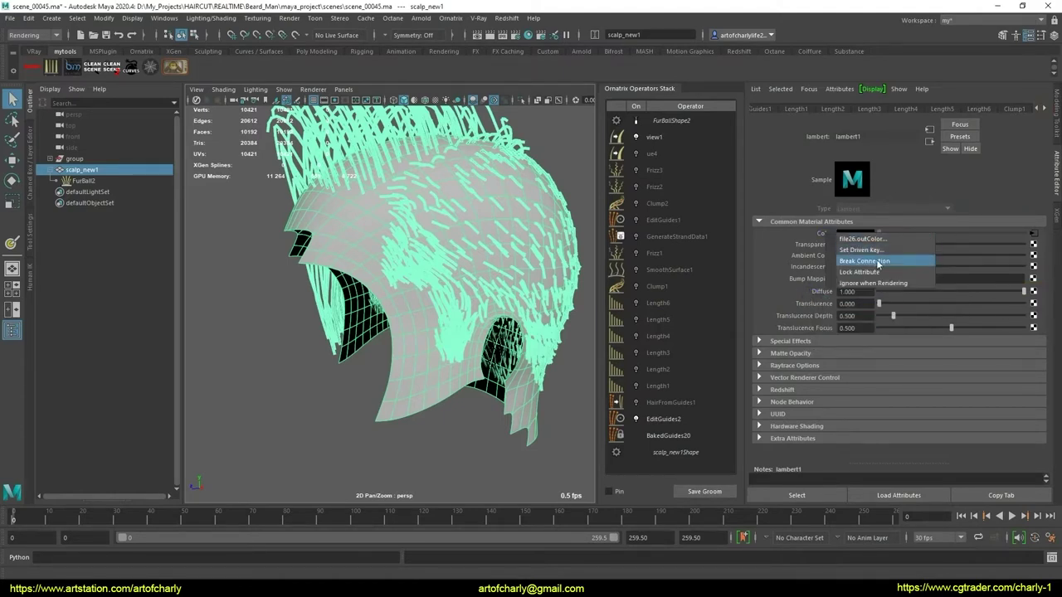
click(818, 296)
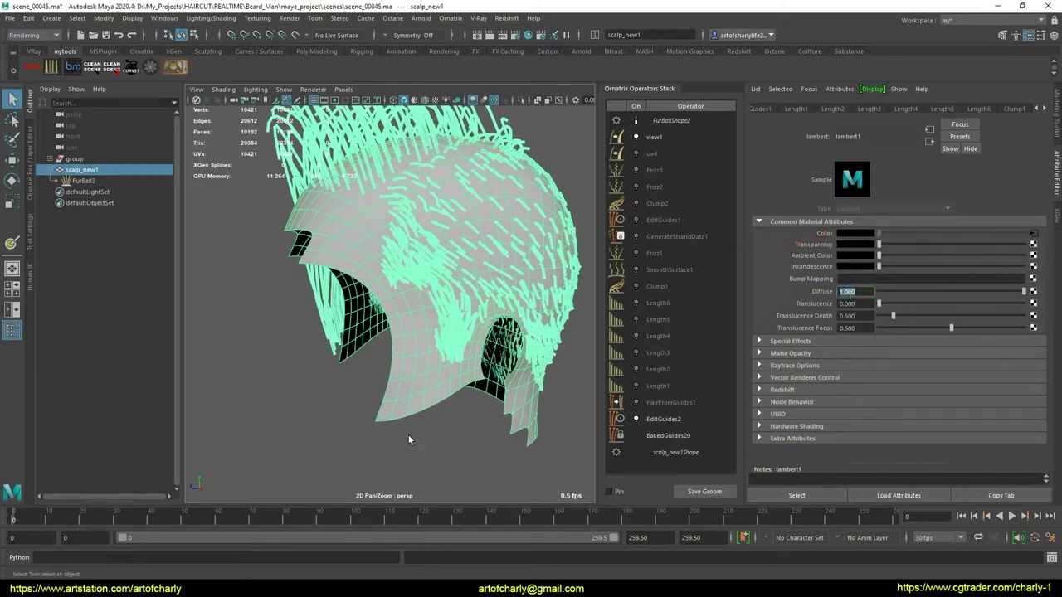
click(674, 420)
click(682, 404)
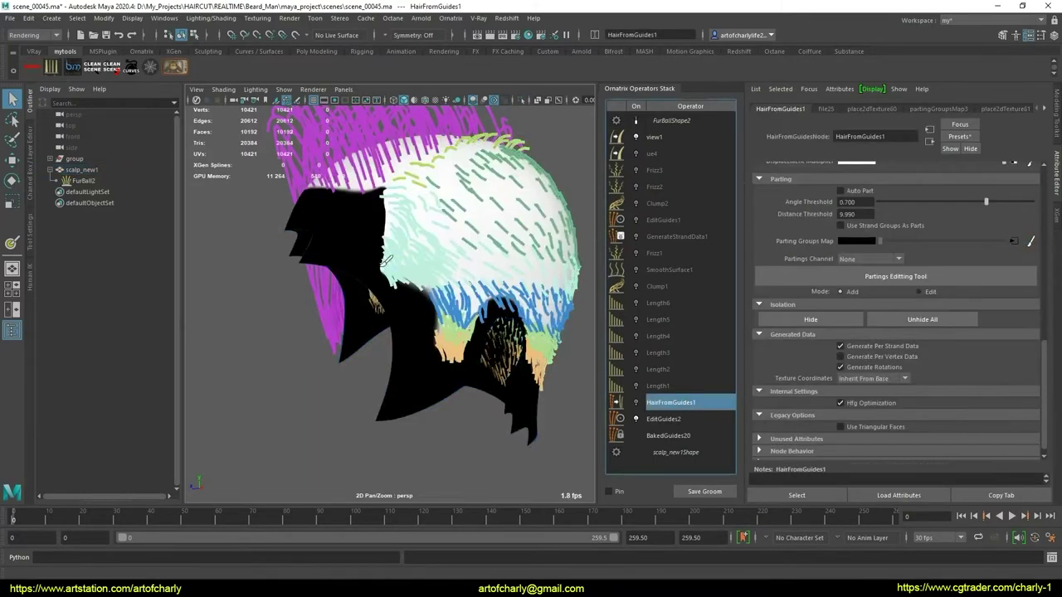
- Paint a white patch on the scalp's parting map with the 3D Paint Tool
click(31, 224)
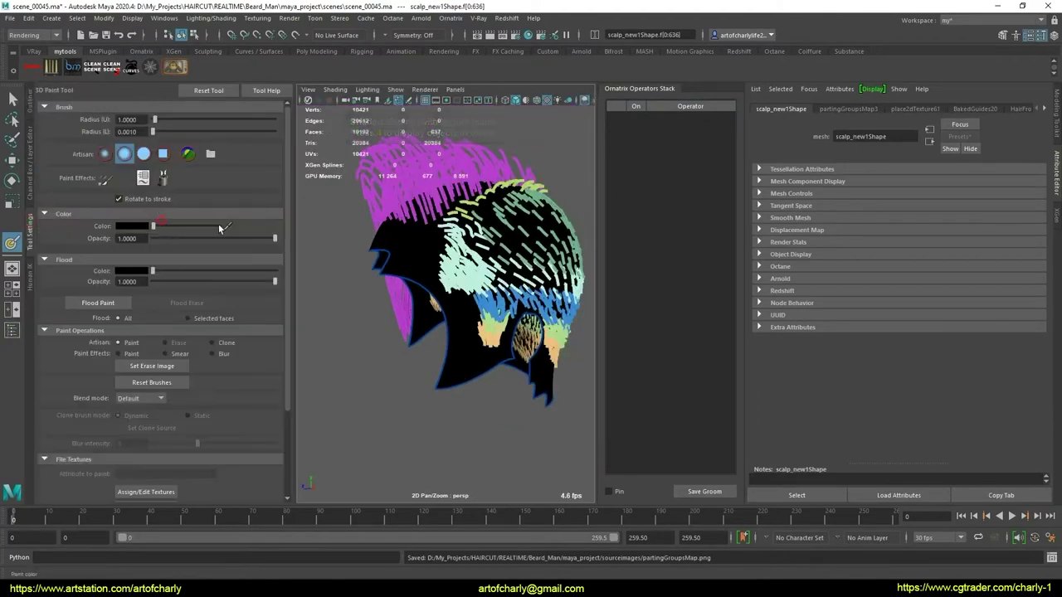
mouse_move(410, 265)
mouse_down()
mouse_move(452, 240)
mouse_move(492, 274)
mouse_up()
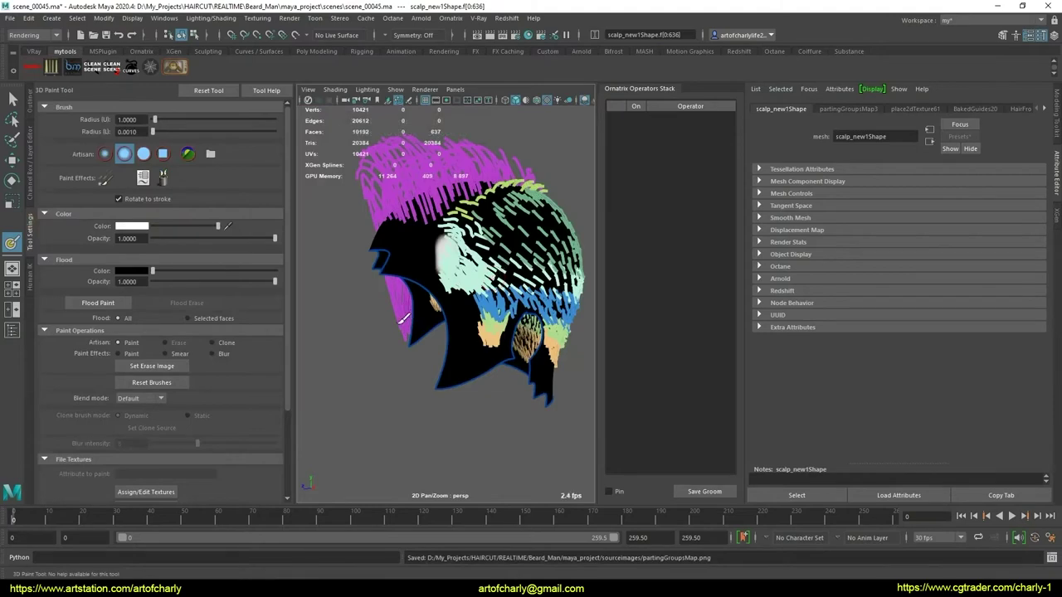
mouse_move(404, 318)
alt+mouse_down()
mouse_move(421, 355)
mouse_move(415, 342)
alt+mouse_up()
scroll(420, 355, up, 5)
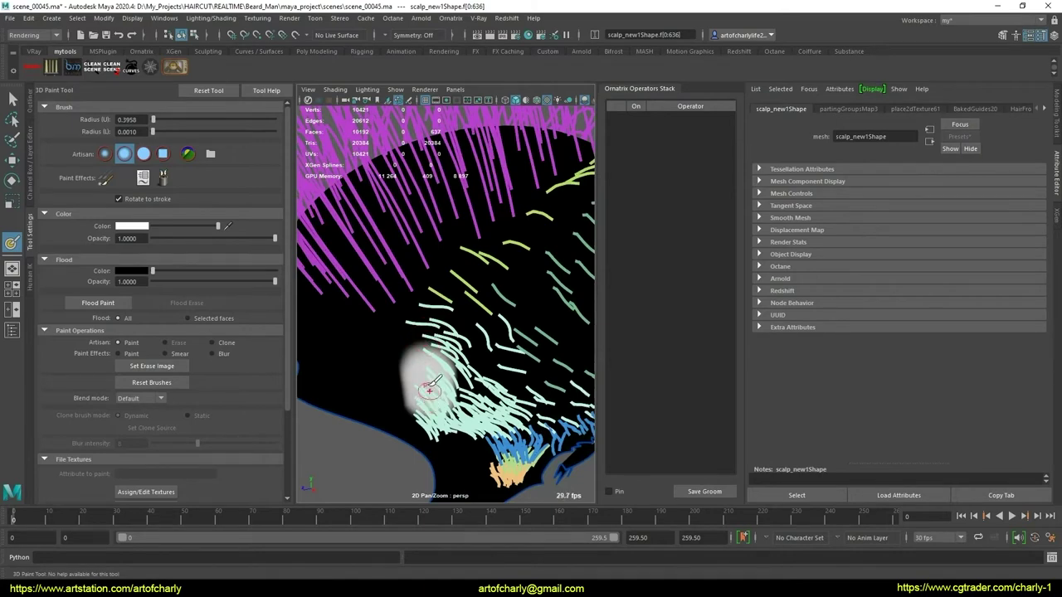
mouse_move(409, 274)
alt+mouse_down()
mouse_move(419, 352)
mouse_move(415, 313)
alt+mouse_up()
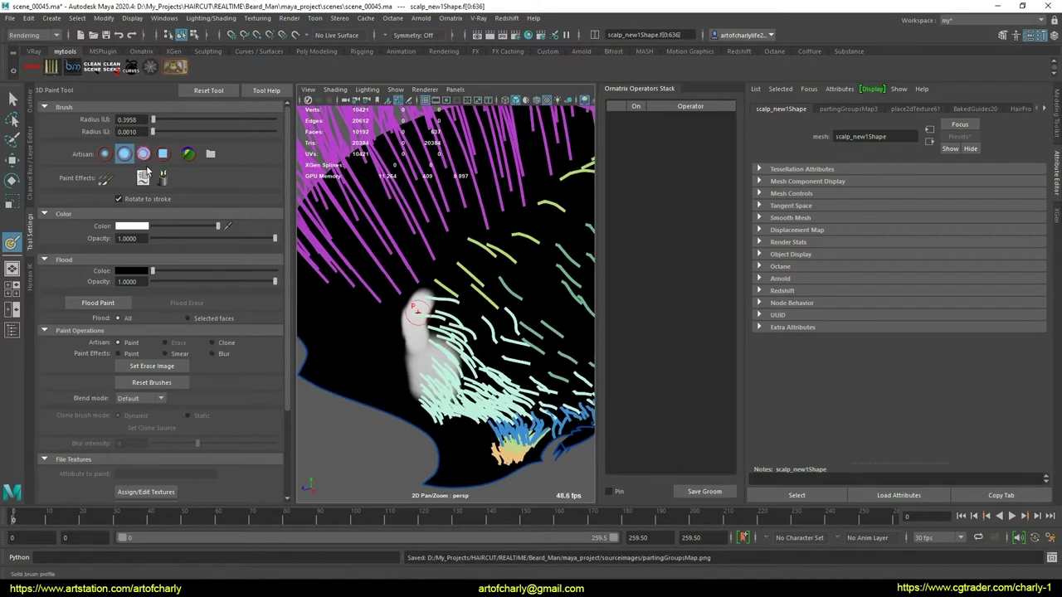
drag(290, 310, 294, 439)
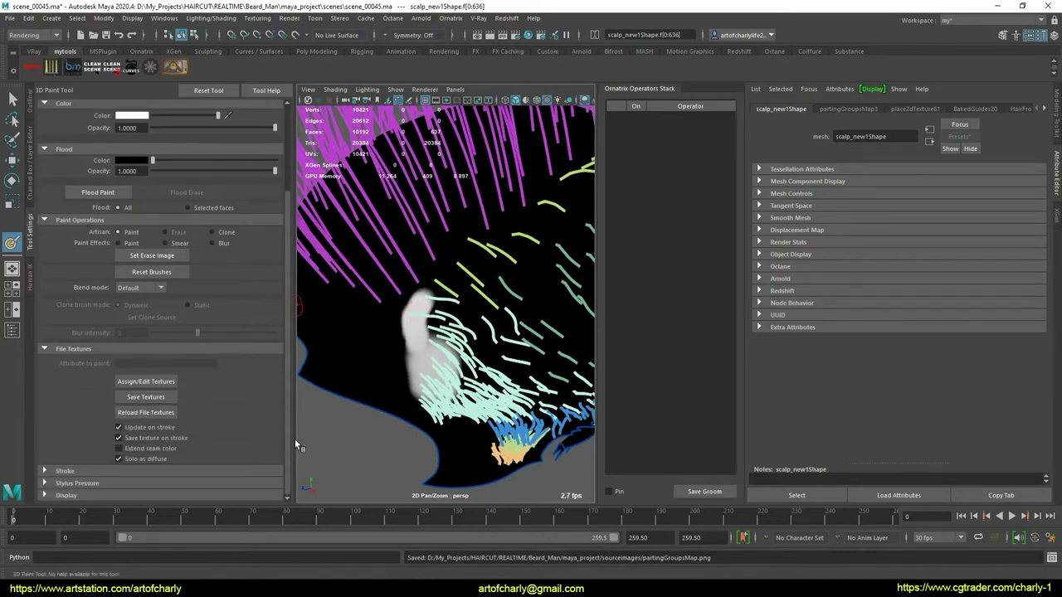
- Extend the white parting stroke up and across the top of the scalp
click(81, 471)
scroll(199, 431, down, 3)
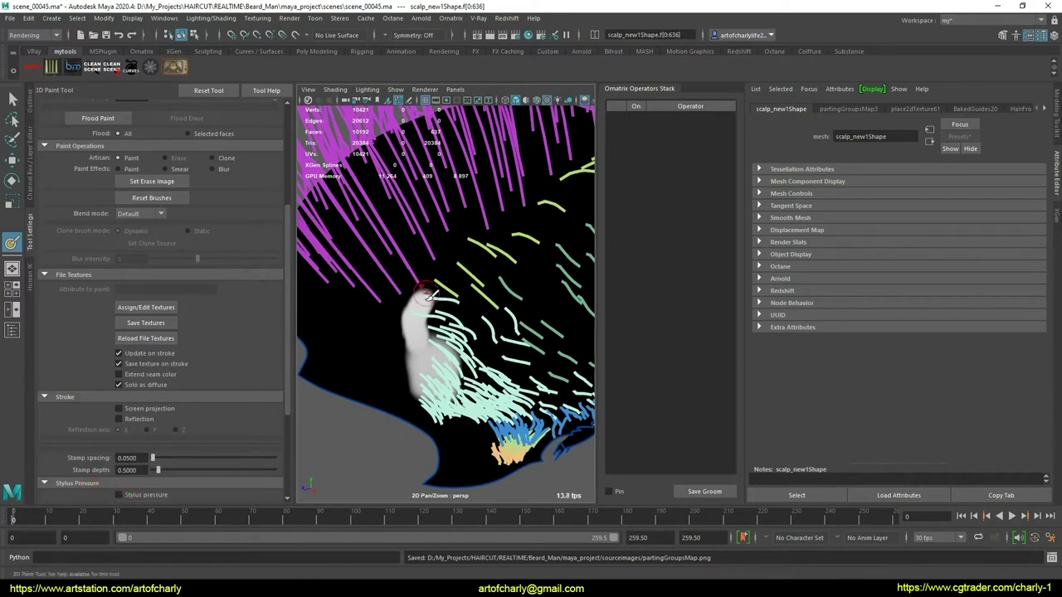
mouse_move(415, 328)
mouse_down()
mouse_move(439, 247)
mouse_move(486, 237)
mouse_up()
scroll(439, 332, up, 3)
scroll(486, 237, up, 3)
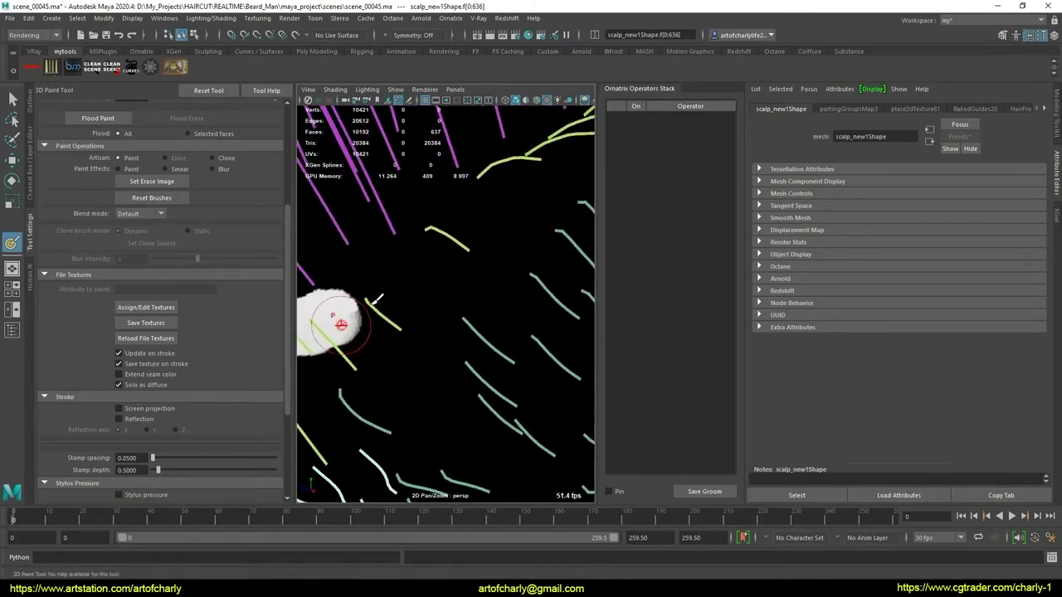
mouse_move(375, 301)
mouse_down()
mouse_move(430, 264)
mouse_move(456, 210)
mouse_up()
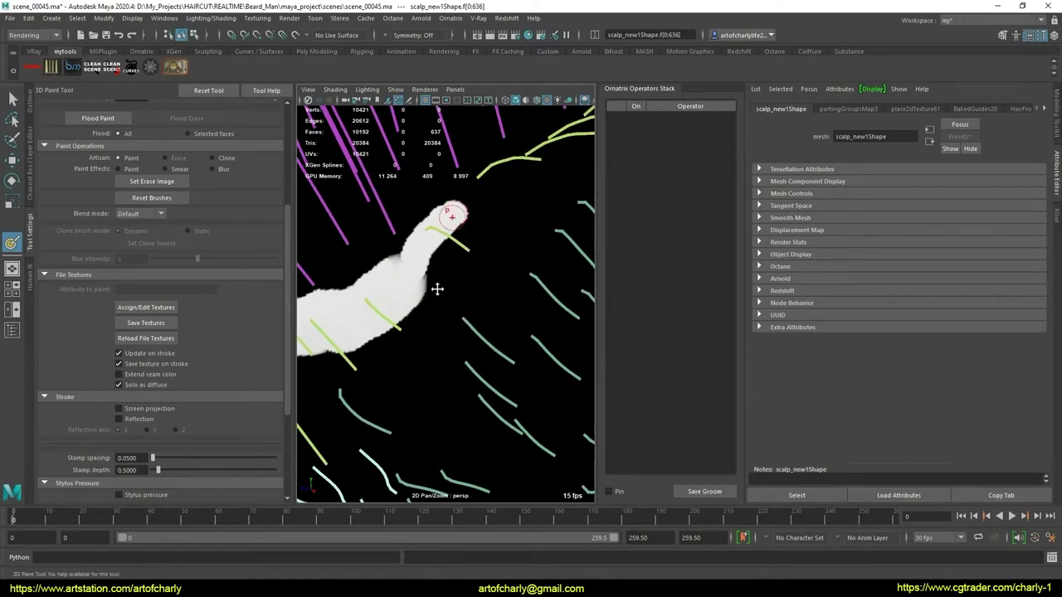
scroll(437, 288, down, 3)
mouse_move(357, 390)
mouse_down()
mouse_move(516, 249)
mouse_move(468, 323)
mouse_move(371, 329)
mouse_up()
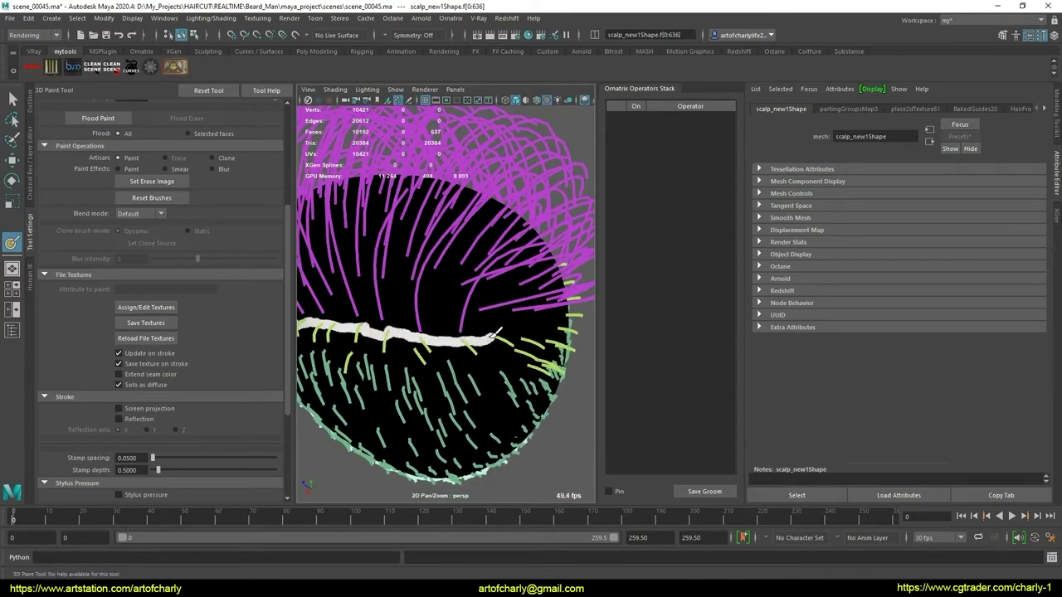
mouse_move(495, 332)
alt+mouse_down()
mouse_move(414, 331)
mouse_move(409, 324)
mouse_move(446, 290)
alt+mouse_up()
mouse_move(445, 329)
alt+mouse_down()
mouse_move(437, 456)
mouse_move(438, 340)
mouse_move(441, 352)
mouse_move(419, 361)
mouse_move(385, 352)
mouse_move(448, 374)
mouse_move(431, 356)
mouse_move(469, 327)
mouse_move(496, 336)
alt+mouse_up()
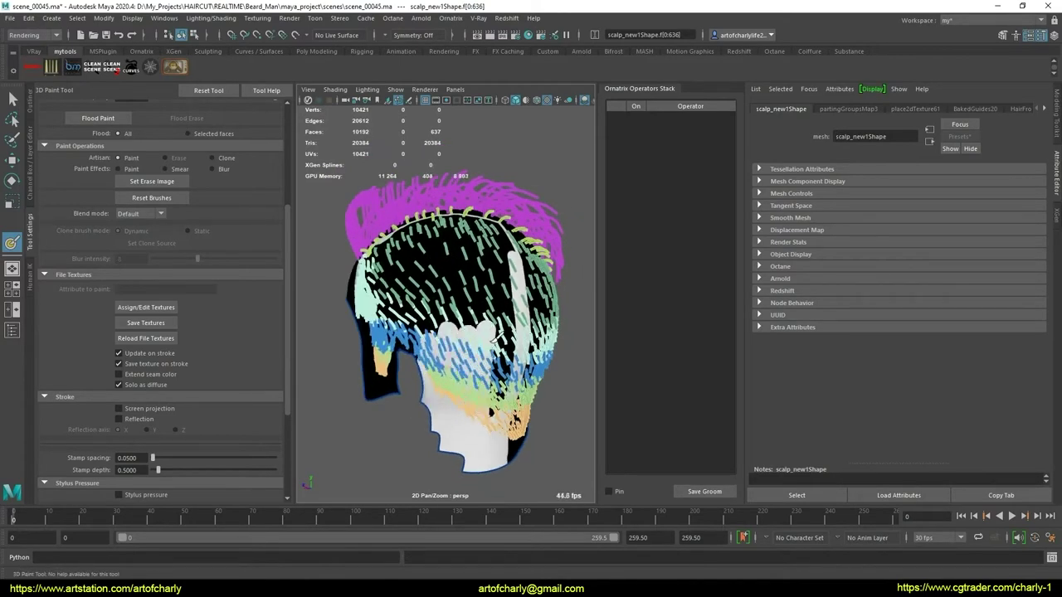
- Paint white down the right side of the scalp toward the ear
drag(503, 373, 506, 391)
mouse_move(506, 310)
mouse_down()
mouse_move(483, 300)
mouse_move(518, 310)
mouse_up()
drag(467, 281, 377, 401)
alt+drag(460, 341, 404, 378)
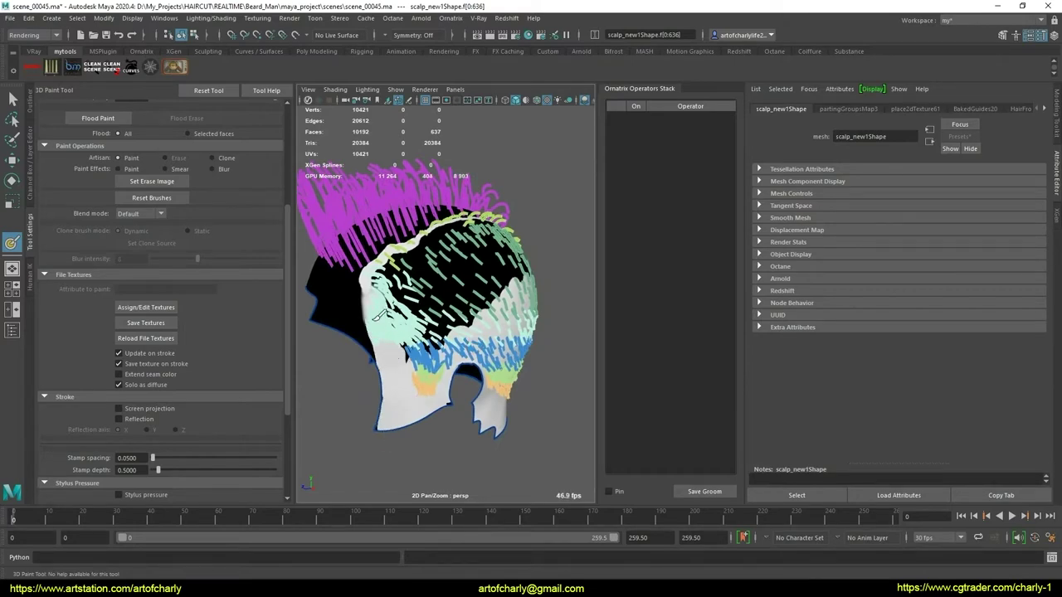
mouse_move(386, 339)
mouse_down()
mouse_move(428, 294)
mouse_move(453, 357)
mouse_move(424, 333)
mouse_up()
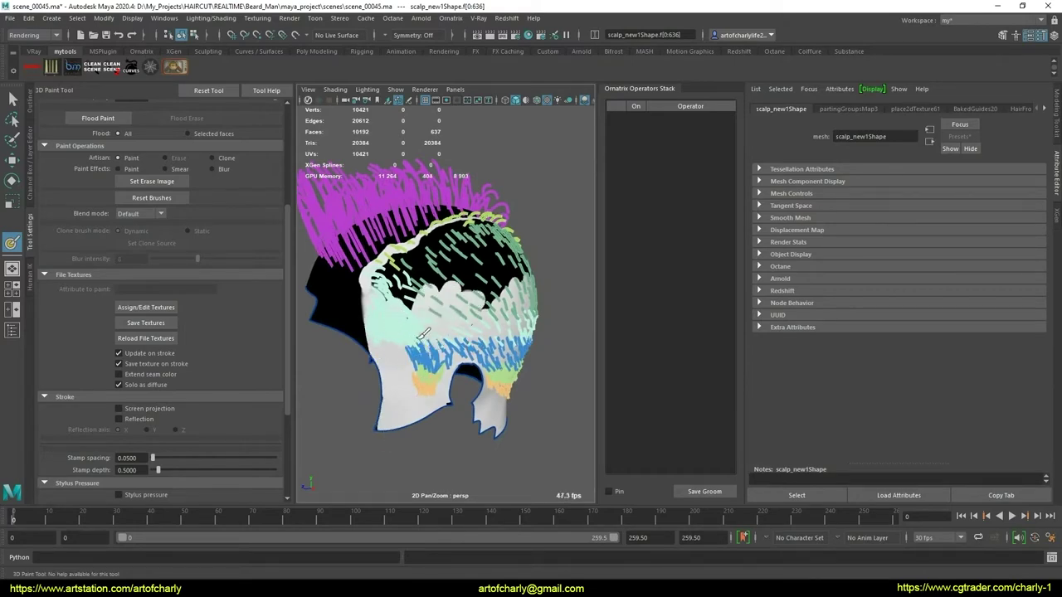
- Cover the remaining upper scalp with white and save partingGroupsMap.png
mouse_move(398, 297)
alt+mouse_down()
mouse_move(415, 332)
mouse_move(395, 405)
alt+mouse_up()
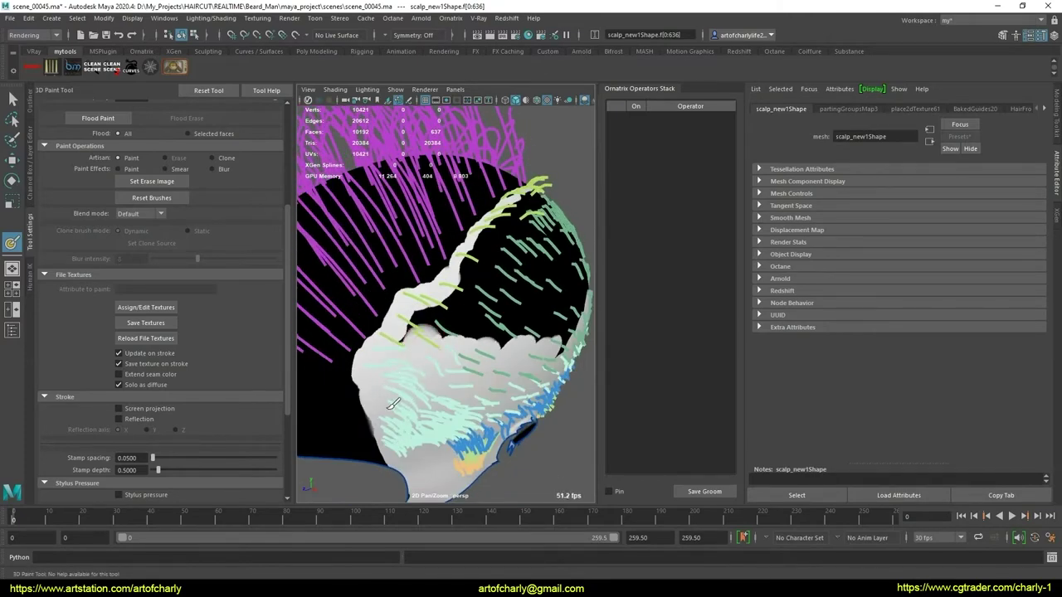
mouse_move(424, 350)
mouse_down()
mouse_move(431, 319)
mouse_move(479, 302)
mouse_move(498, 311)
mouse_move(398, 324)
mouse_move(431, 316)
mouse_move(469, 332)
mouse_move(419, 272)
mouse_move(371, 263)
mouse_move(477, 214)
mouse_move(502, 294)
mouse_move(388, 350)
mouse_up()
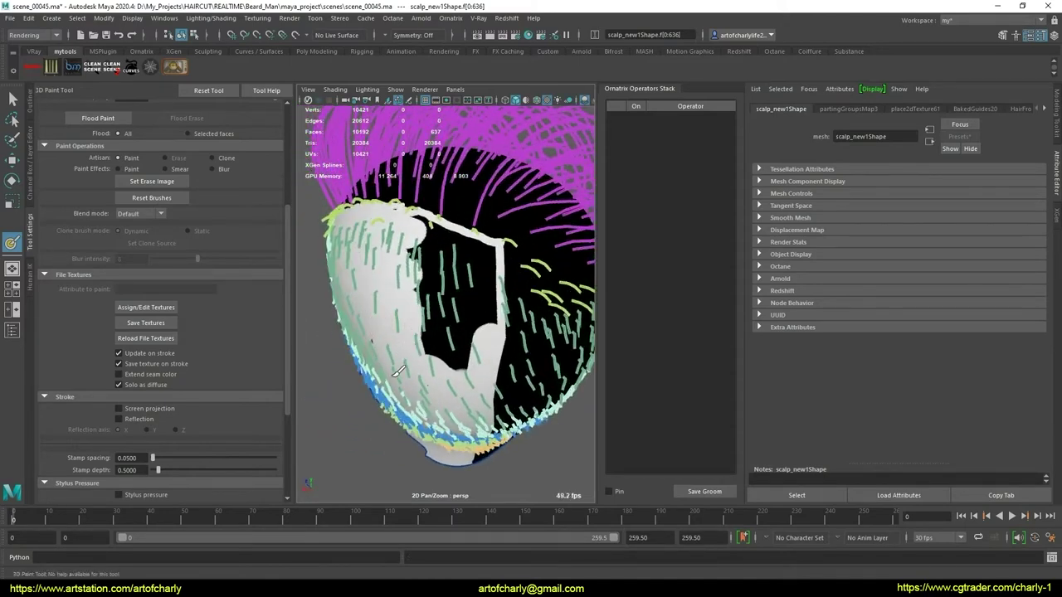
mouse_move(412, 301)
mouse_down()
mouse_move(487, 293)
mouse_move(466, 274)
mouse_move(441, 290)
mouse_up()
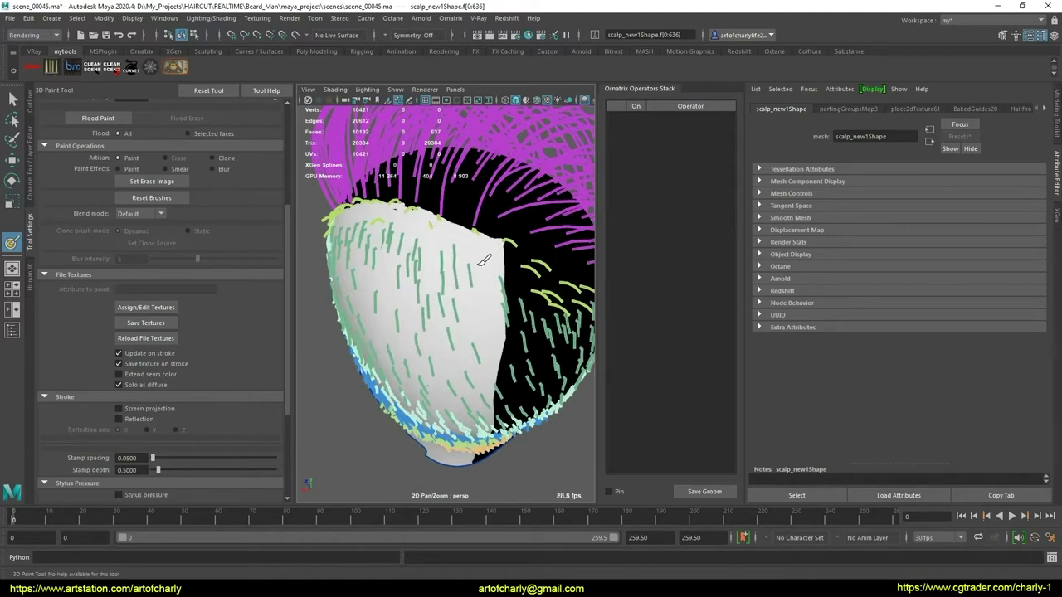
mouse_move(483, 260)
alt+mouse_down()
mouse_move(465, 288)
mouse_move(474, 282)
alt+mouse_up()
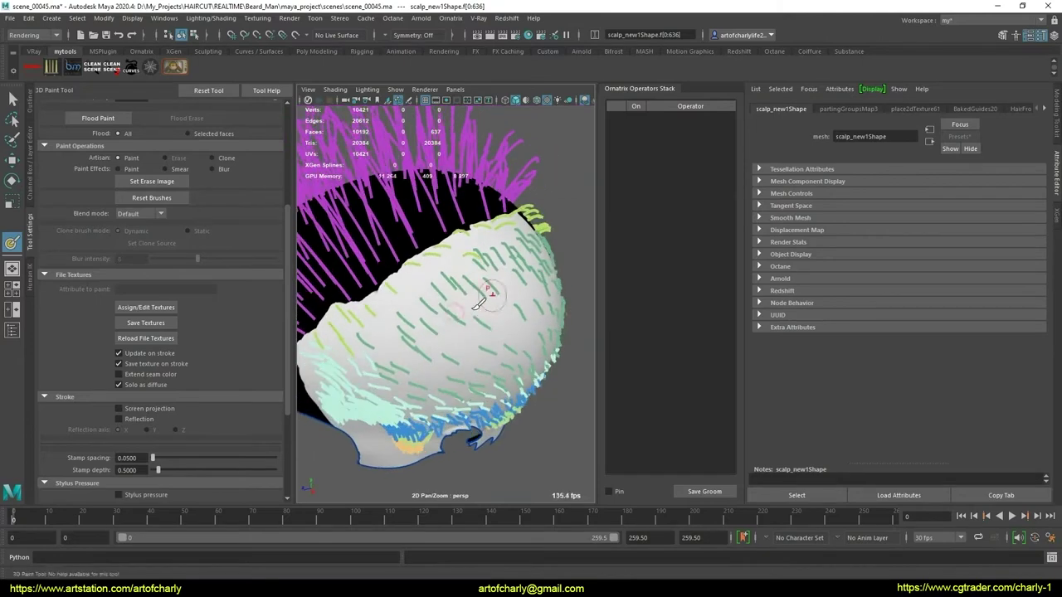
click(166, 324)
- Leave painting, return to shaded display, and toggle HairFromGuides1 off and back on
key(q)
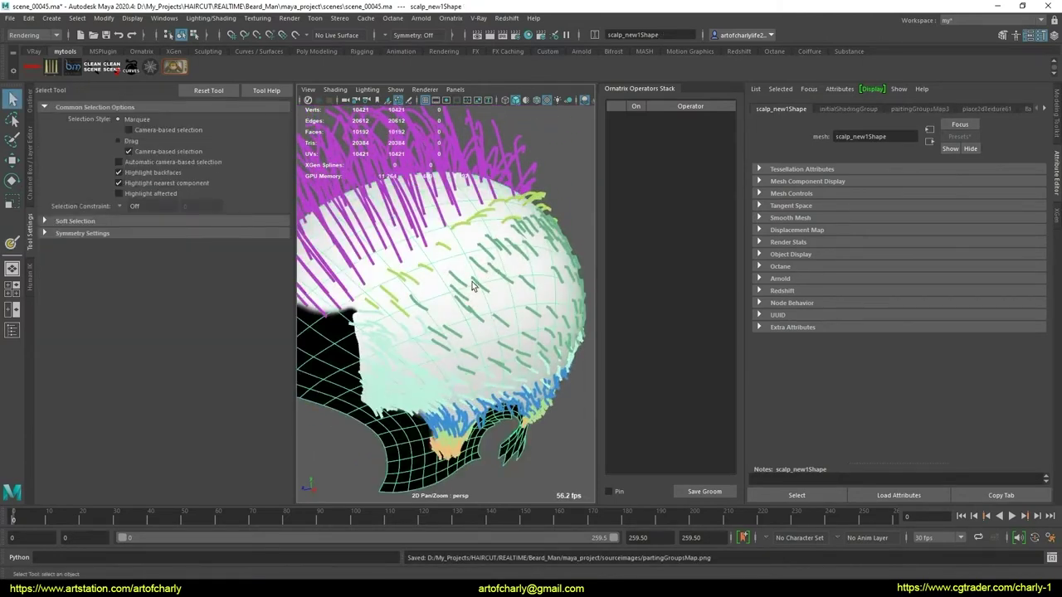
key(5)
click(473, 287)
click(674, 401)
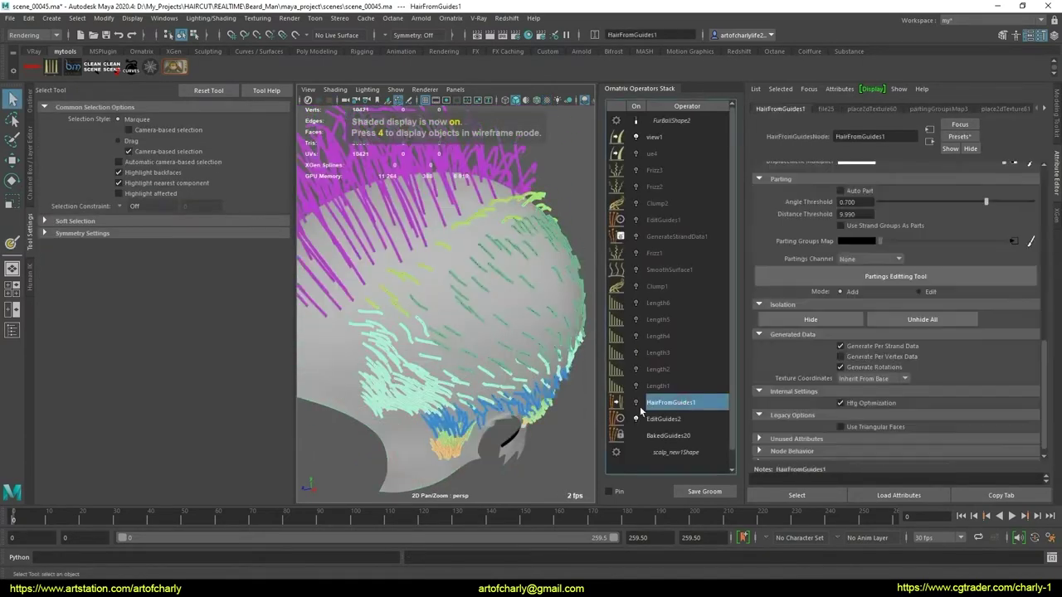
click(635, 405)
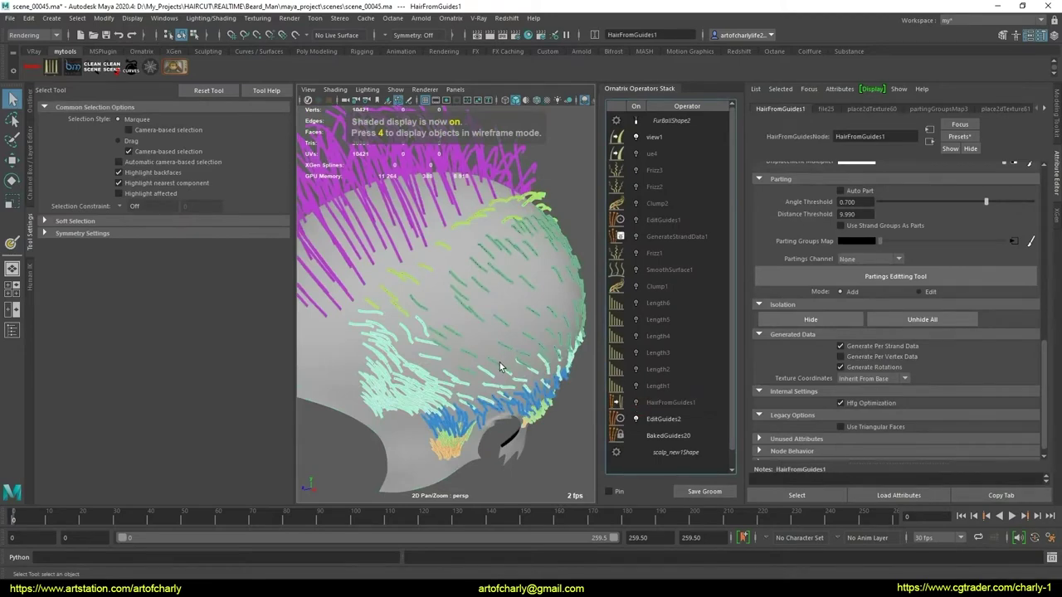
key(ctrl+z)
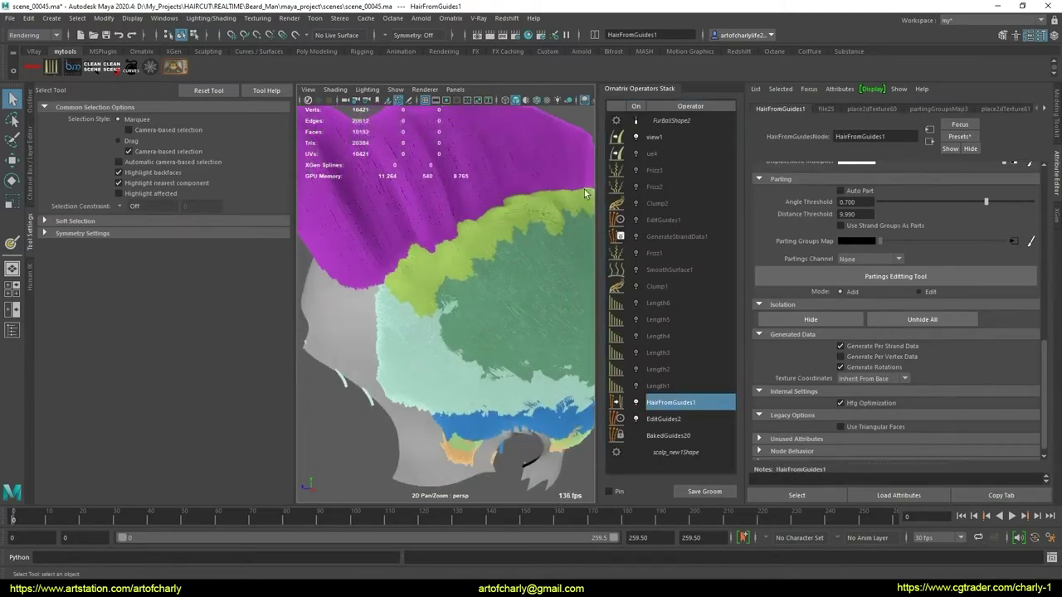
click(640, 123)
- Orbit and zoom around the dense white generated hair to inspect it
mouse_move(479, 308)
alt+mouse_down()
mouse_move(470, 337)
mouse_move(505, 282)
mouse_move(486, 339)
mouse_move(410, 339)
mouse_move(444, 330)
mouse_move(467, 343)
mouse_move(499, 341)
mouse_move(473, 332)
mouse_move(441, 346)
mouse_move(475, 319)
mouse_move(545, 344)
alt+mouse_up()
scroll(451, 344, up, 5)
scroll(499, 341, down, 3)
scroll(446, 331, down, 2)
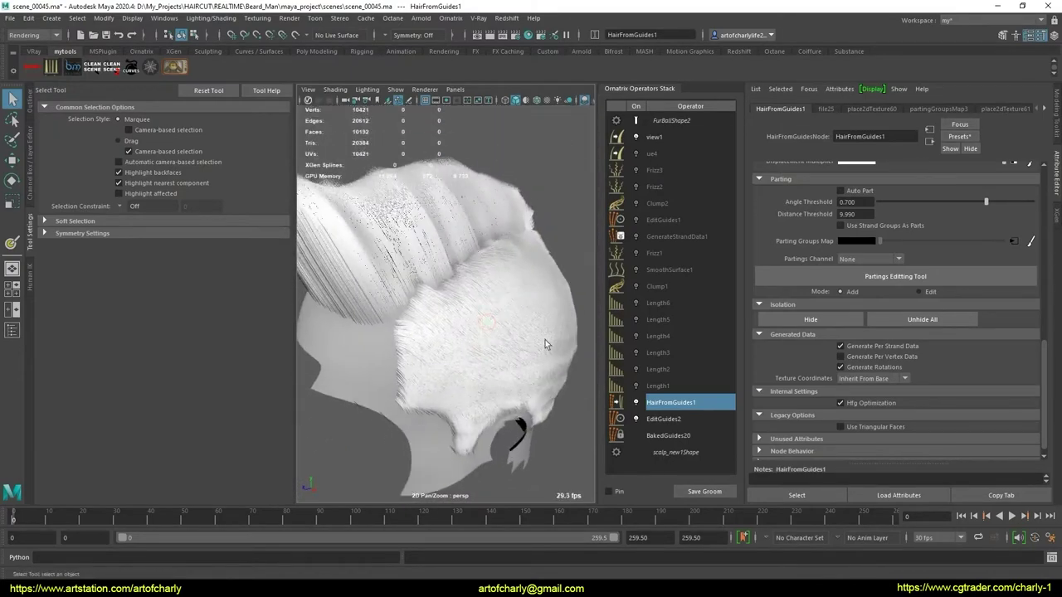
drag(1043, 342, 1047, 329)
mouse_move(460, 323)
alt+mouse_down()
mouse_move(462, 332)
mouse_move(500, 304)
alt+mouse_up()
- Assign a new hairPhysicalShader to the fur, turning it brown
click(666, 121)
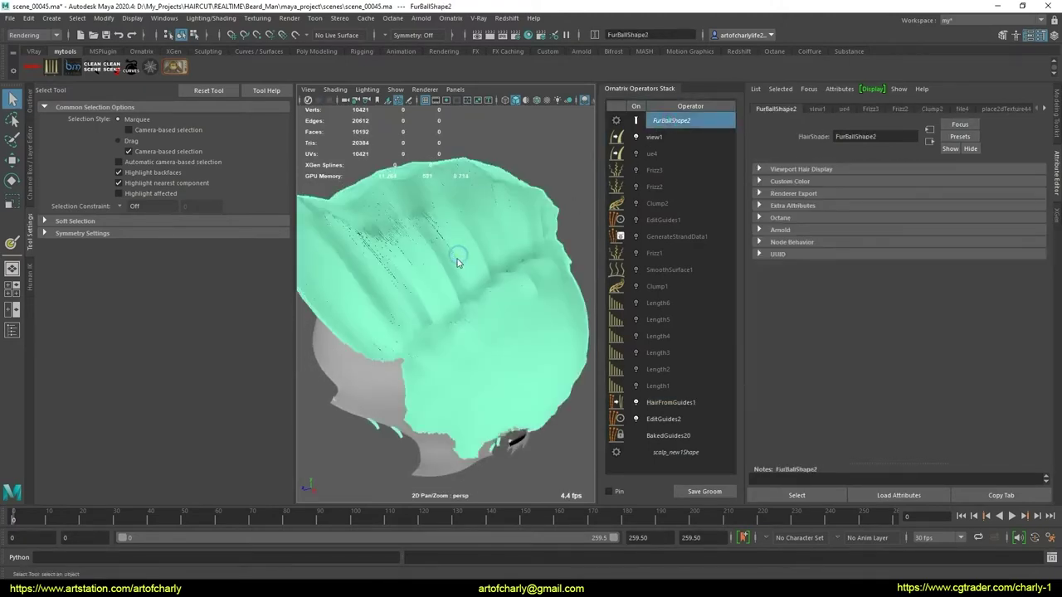
right_drag(458, 256, 479, 516)
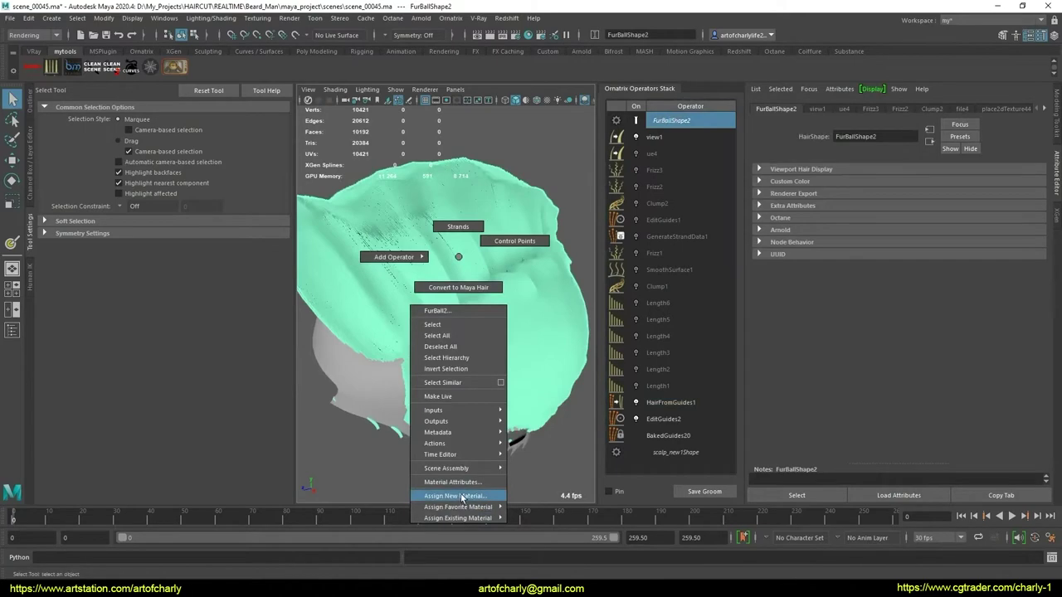
click(462, 496)
click(494, 372)
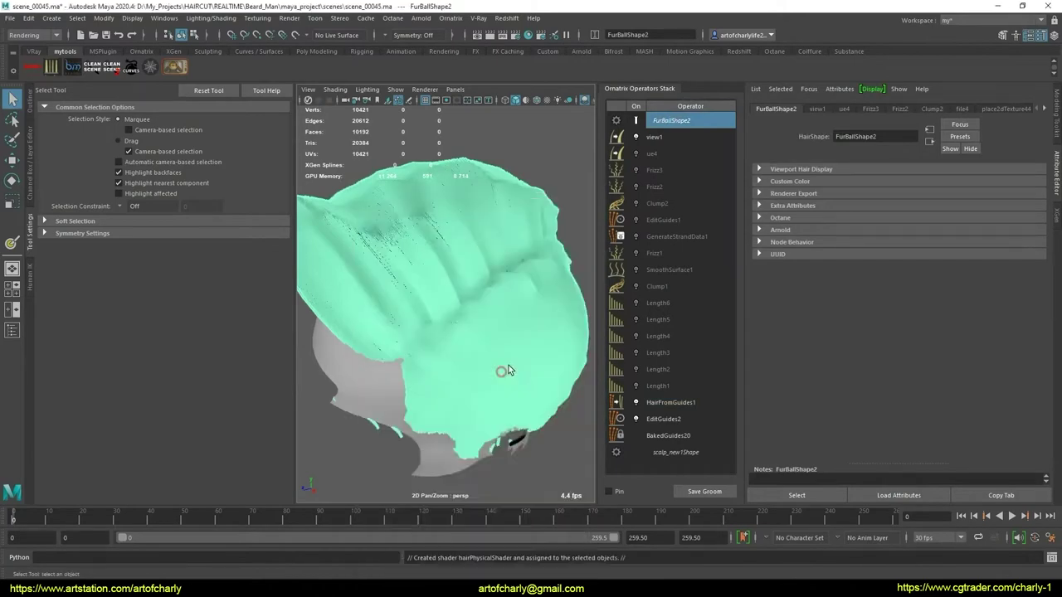
click(670, 403)
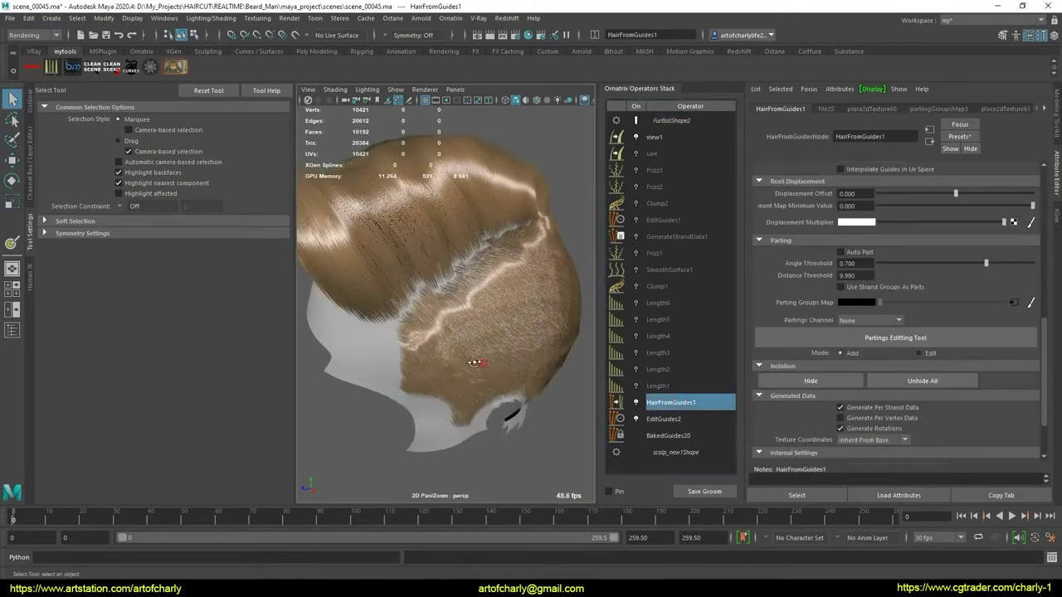
scroll(430, 365, up, 3)
mouse_move(430, 365)
alt+mouse_down()
mouse_move(454, 351)
mouse_move(415, 351)
mouse_move(400, 335)
mouse_move(509, 344)
mouse_move(487, 343)
mouse_move(498, 340)
alt+mouse_up()
- Re-enable the Length2 through Length6 operators in the Operators Stack
click(658, 385)
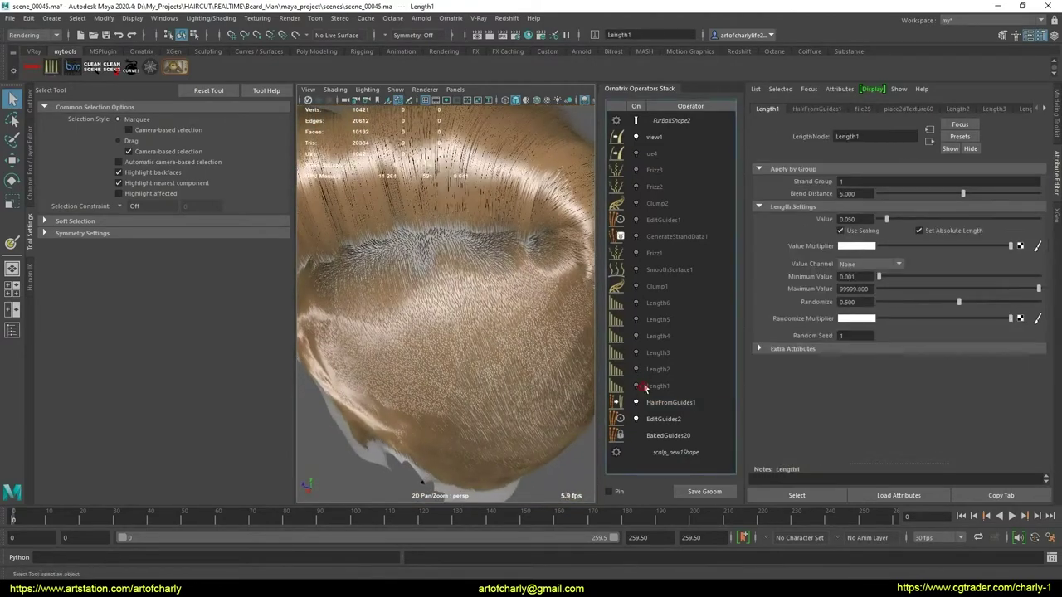
click(636, 369)
click(636, 352)
click(637, 336)
click(636, 320)
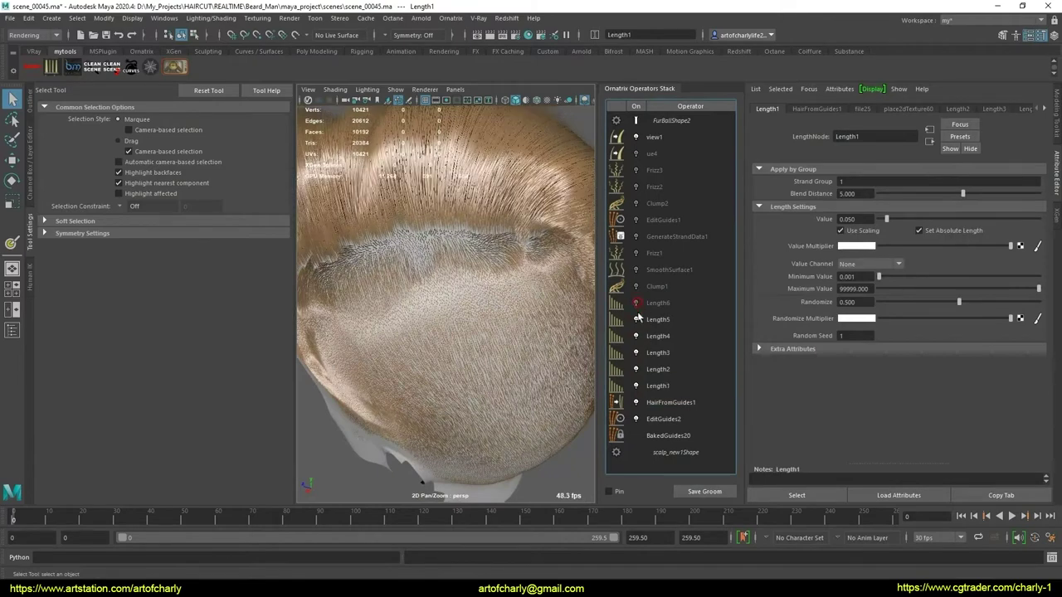
click(636, 303)
click(667, 304)
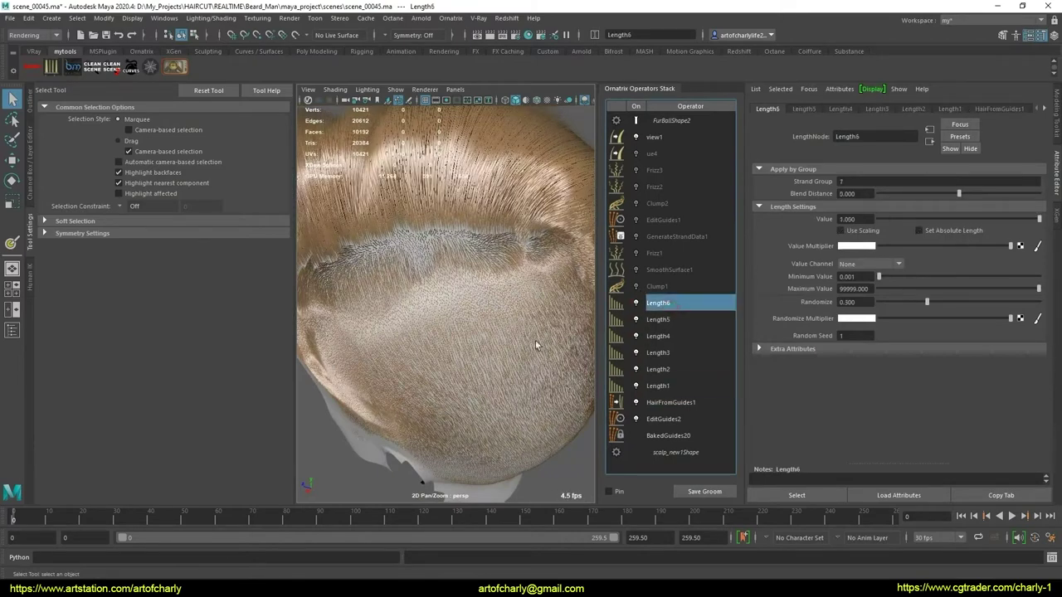
mouse_move(497, 315)
alt+mouse_down()
mouse_move(479, 279)
mouse_move(472, 367)
mouse_move(523, 320)
mouse_move(474, 351)
mouse_move(489, 324)
mouse_move(477, 349)
mouse_move(486, 367)
mouse_move(446, 368)
mouse_move(450, 379)
mouse_move(434, 368)
mouse_move(445, 384)
mouse_move(482, 338)
mouse_move(485, 358)
alt+mouse_up()
- Activate EditGuides2 with strand selection and the move tool
click(663, 419)
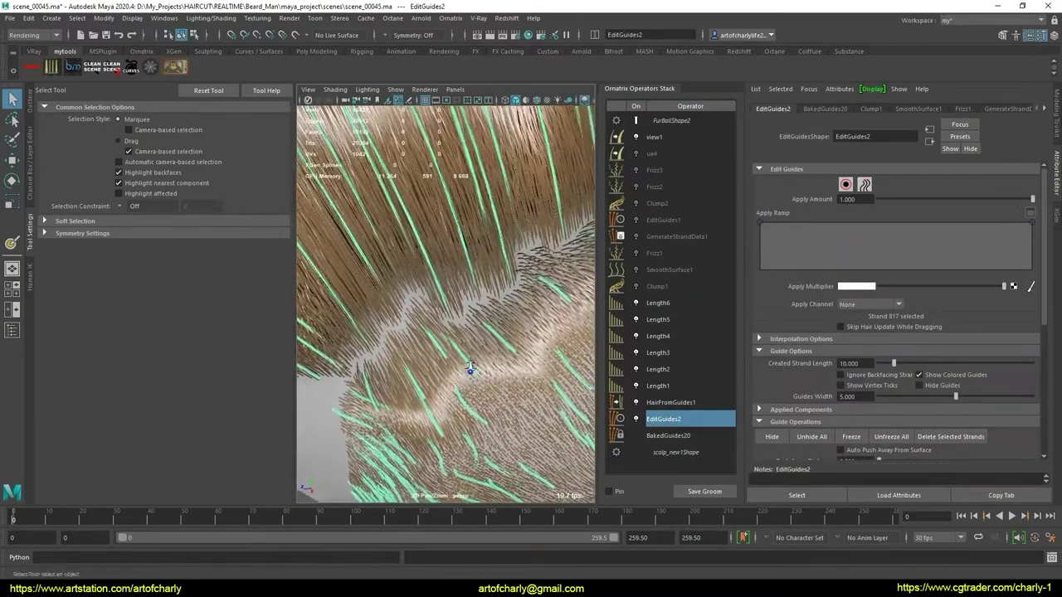
alt+drag(470, 367, 477, 362)
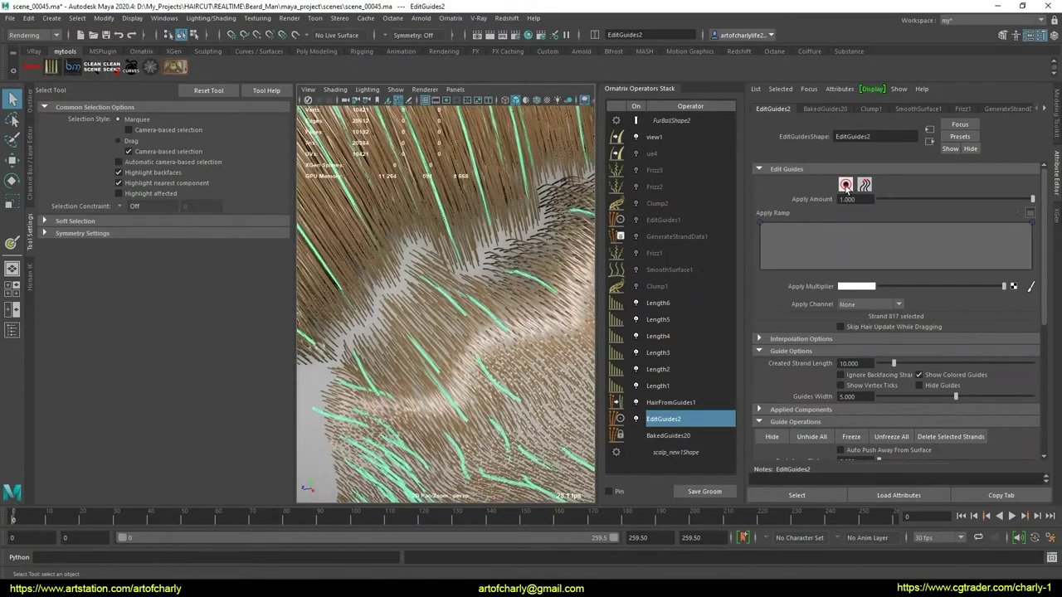
click(845, 185)
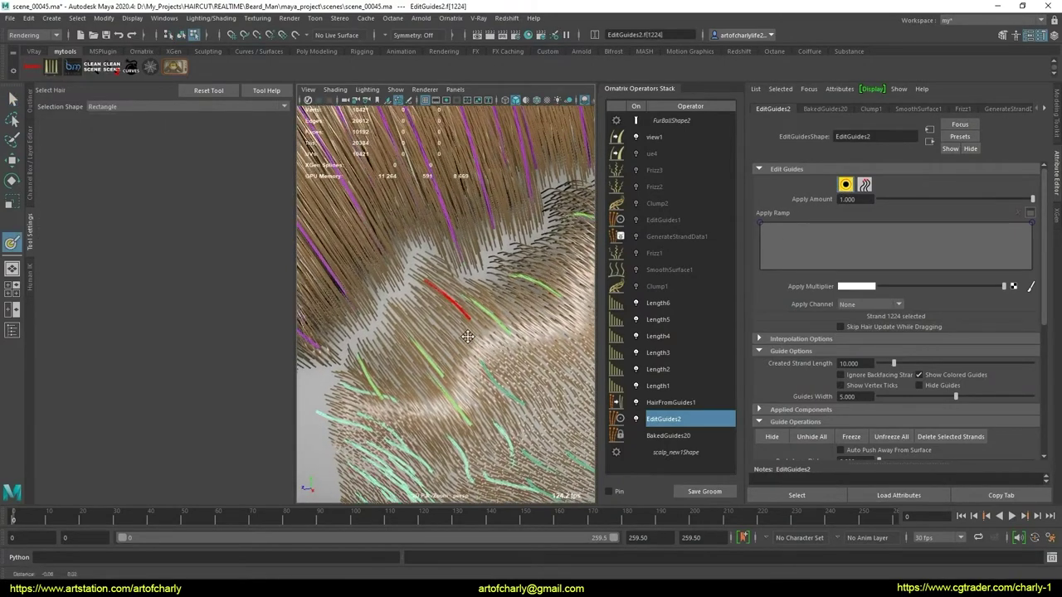
key(w)
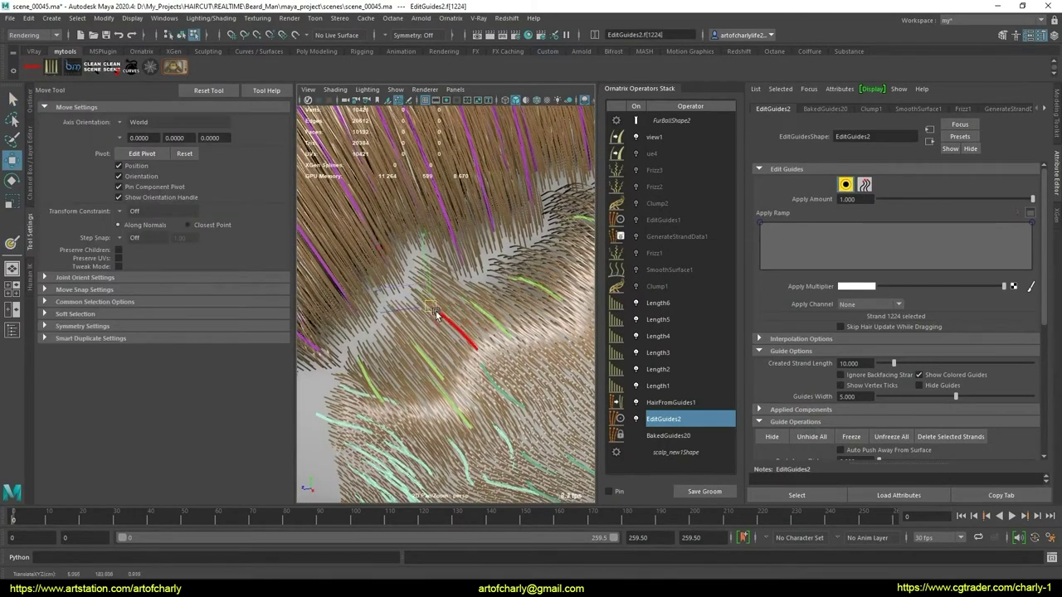
mouse_move(459, 361)
alt+mouse_down()
mouse_move(457, 349)
mouse_move(499, 345)
alt+mouse_up()
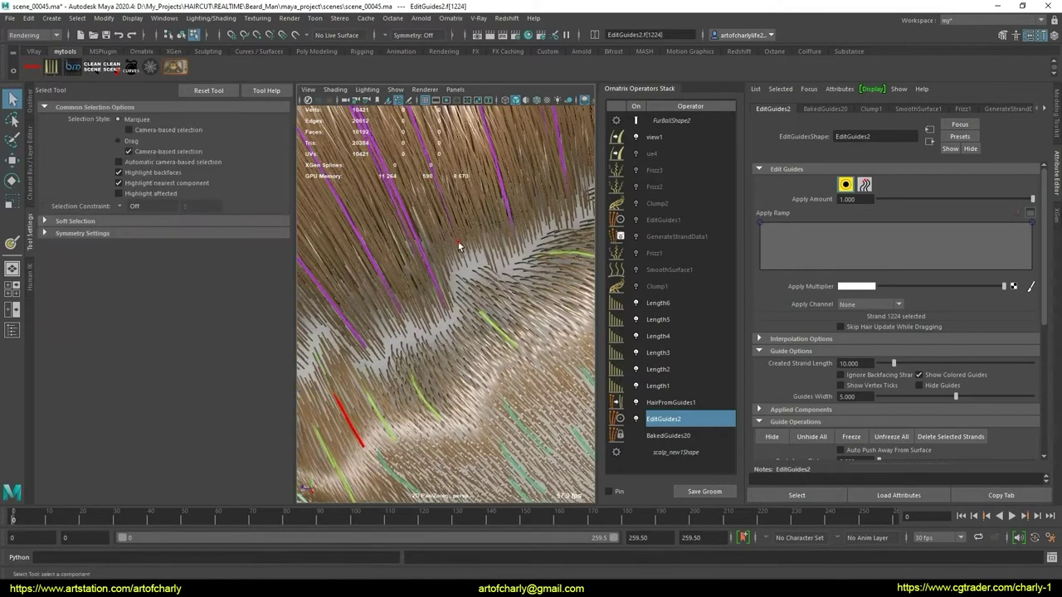
alt+drag(455, 244, 467, 320)
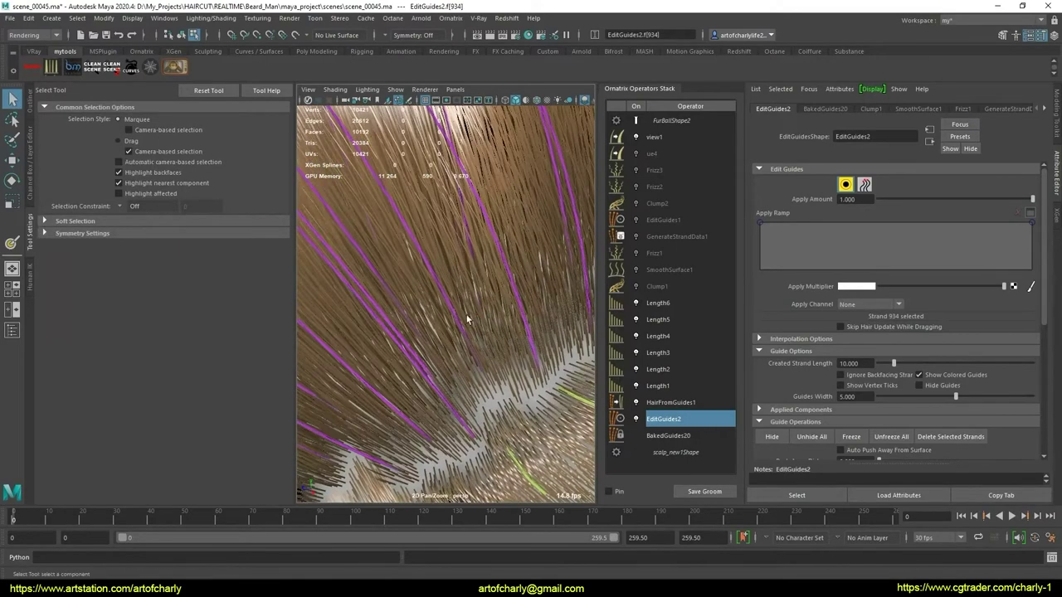
- Pull the tip of top guide 1229 into a longer curve
click(636, 120)
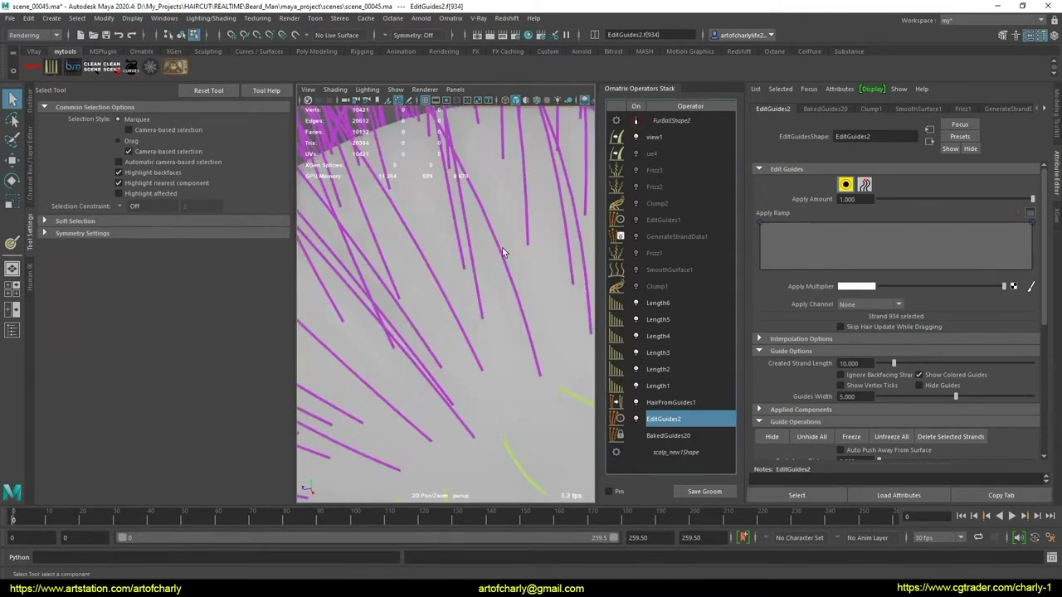
click(478, 372)
scroll(479, 365, down, 3)
scroll(478, 355, up, 3)
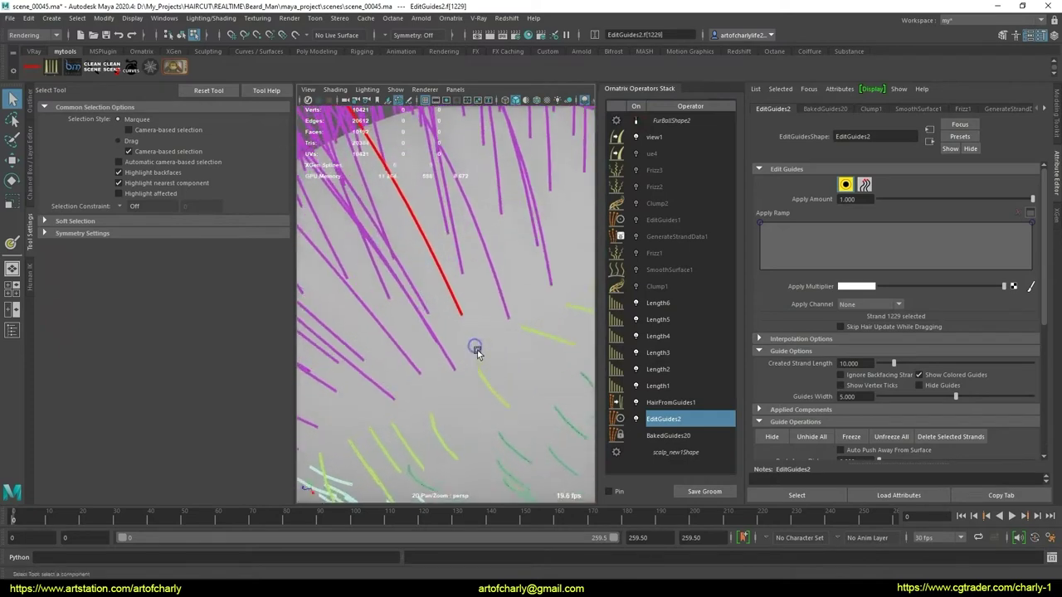
key(w)
mouse_move(467, 340)
mouse_down()
mouse_move(474, 374)
mouse_move(498, 347)
mouse_up()
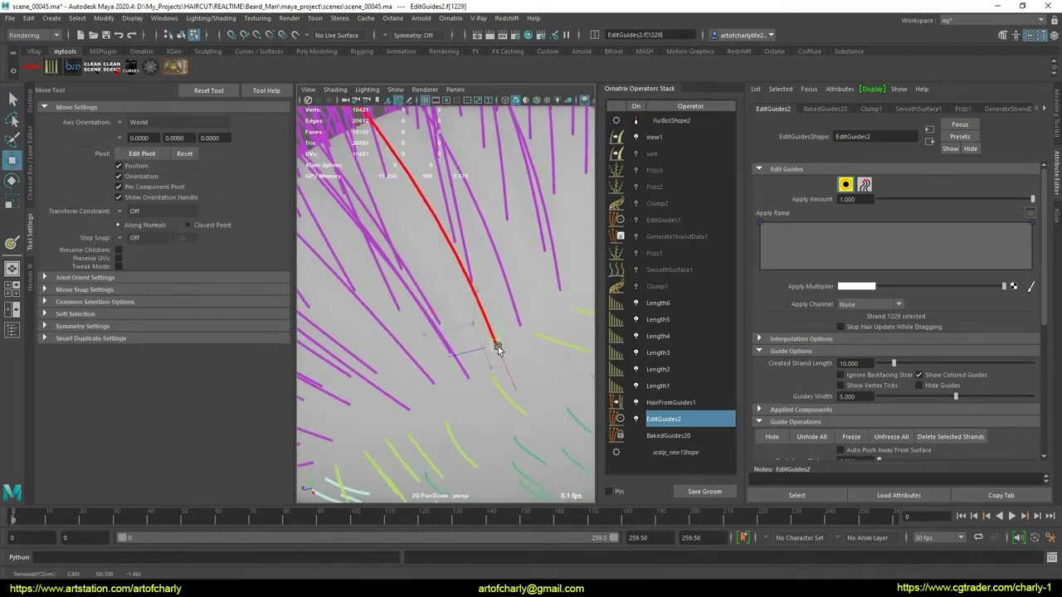
scroll(498, 344, down, 3)
key(q)
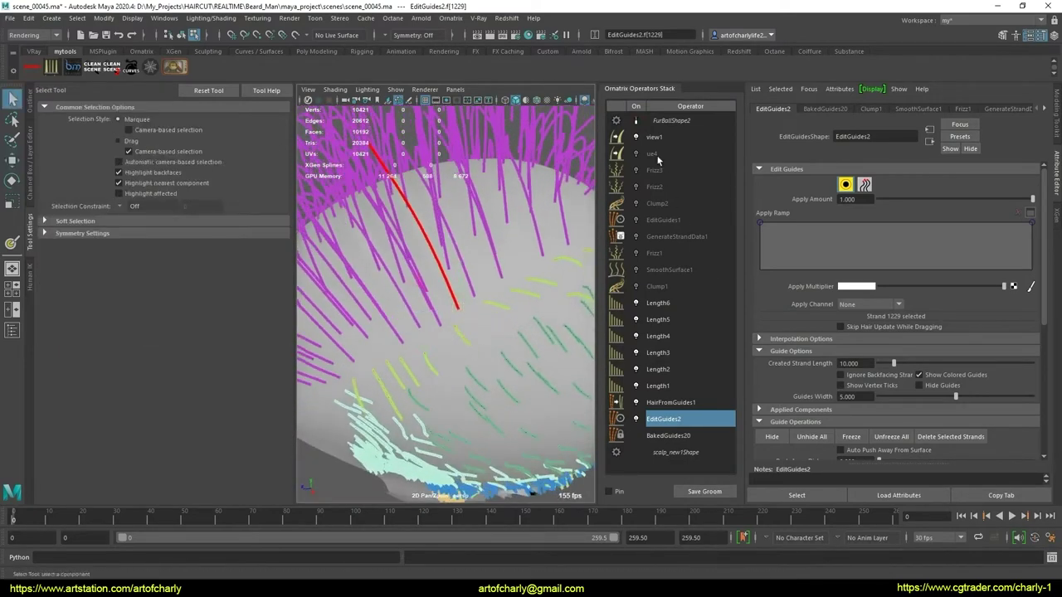
- Switch HairFromGuides1 off so only the guide strands are visible
click(636, 121)
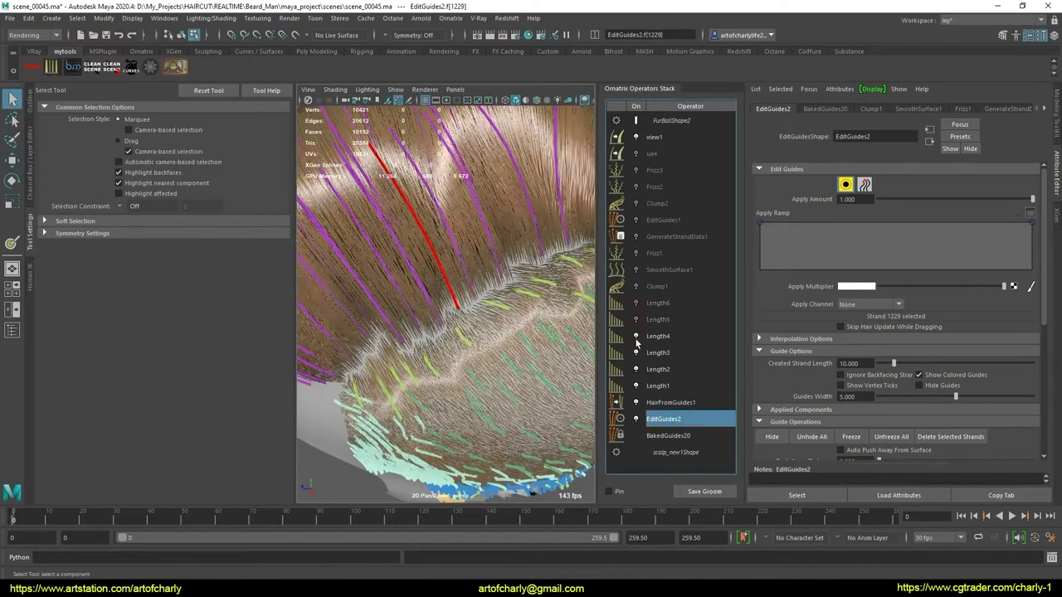
click(636, 402)
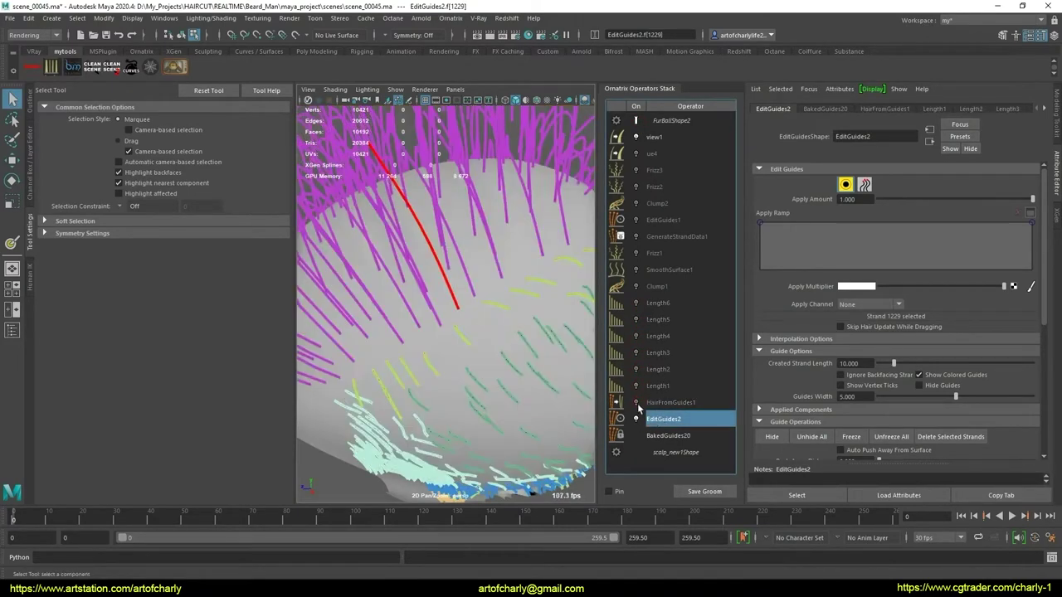
mouse_move(523, 373)
alt+mouse_down()
mouse_move(512, 346)
mouse_move(531, 335)
mouse_move(523, 310)
mouse_move(522, 324)
mouse_move(498, 323)
alt+mouse_up()
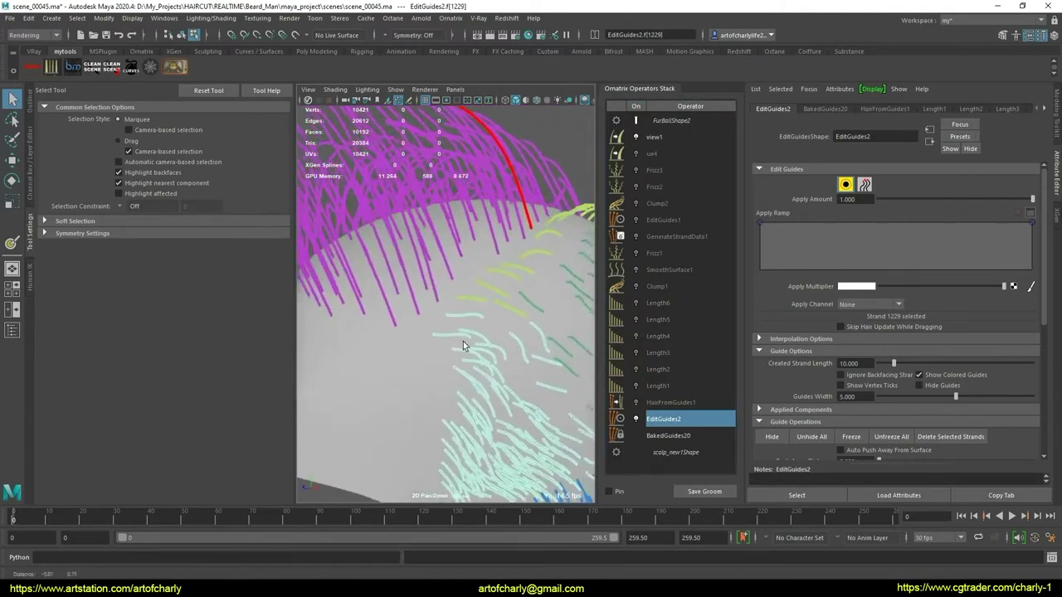
scroll(436, 330, up, 3)
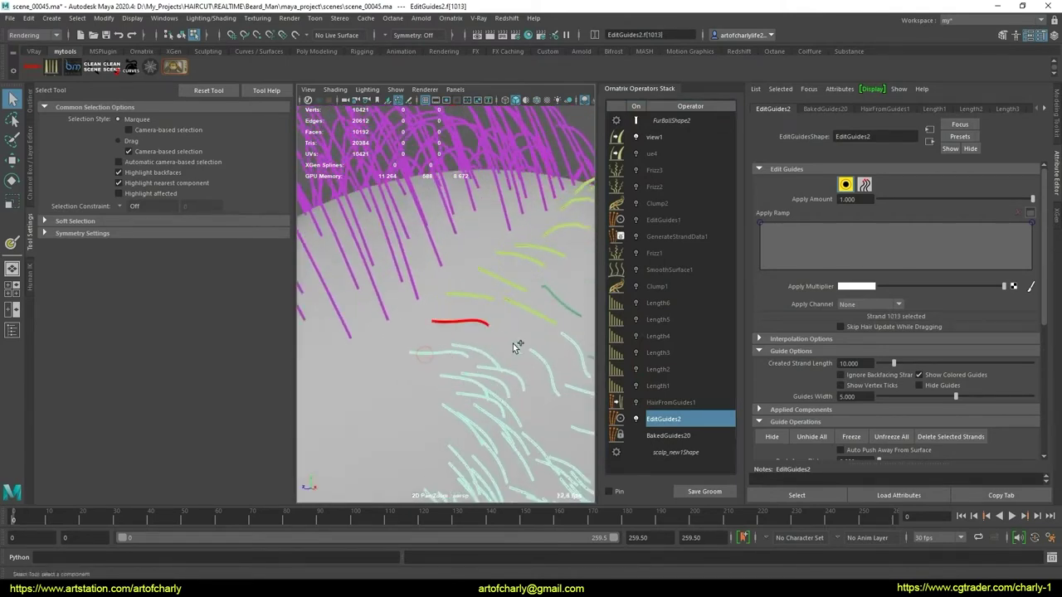
alt+drag(418, 387, 466, 349)
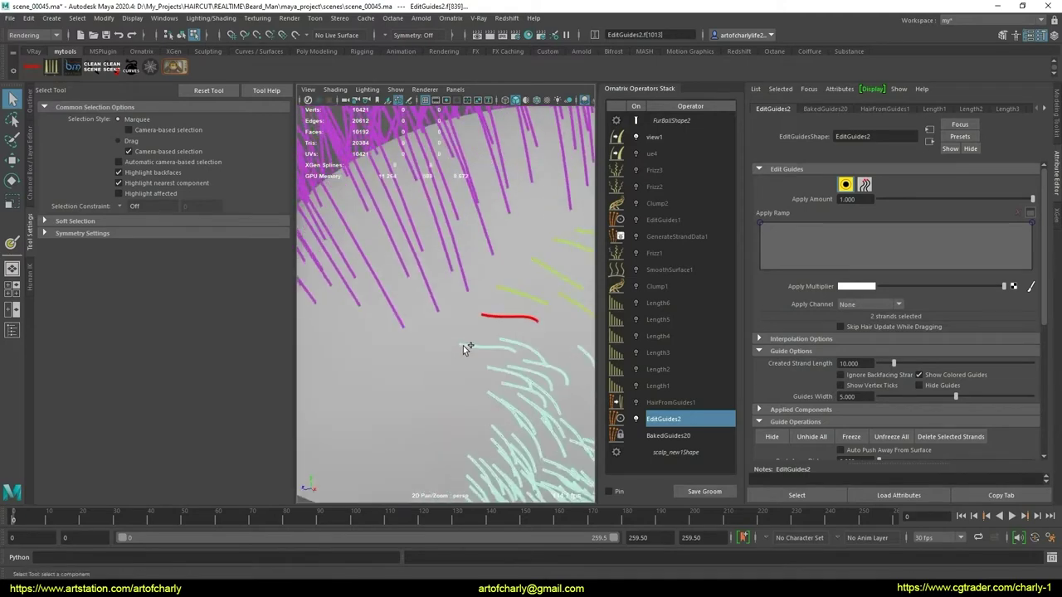
mouse_move(485, 375)
alt+right_down()
mouse_move(465, 374)
mouse_move(480, 361)
alt+right_up()
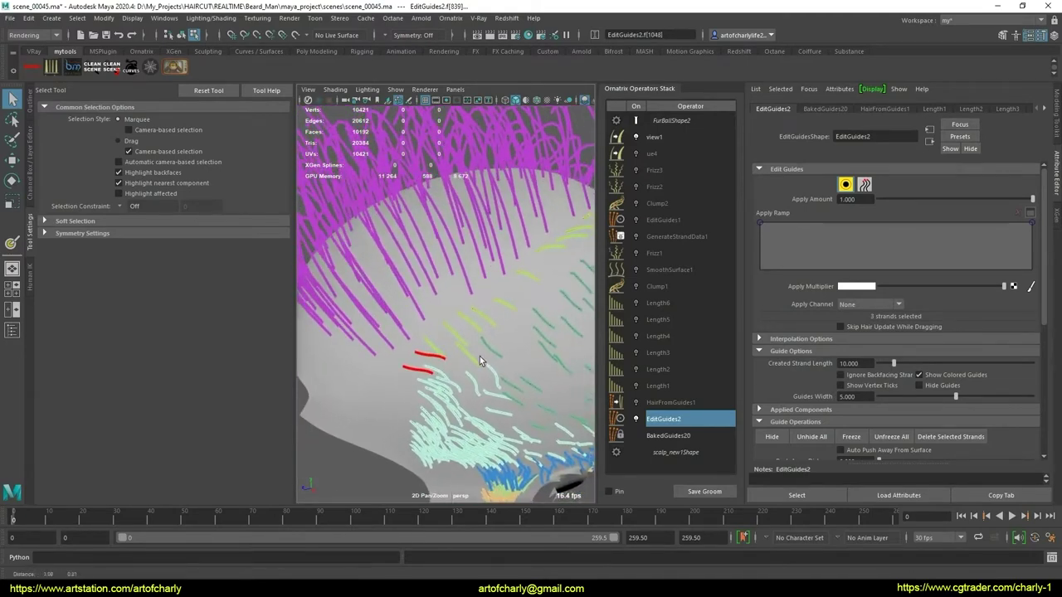
- Assign the picked guides to strand group 6
scroll(1022, 255, down, 3)
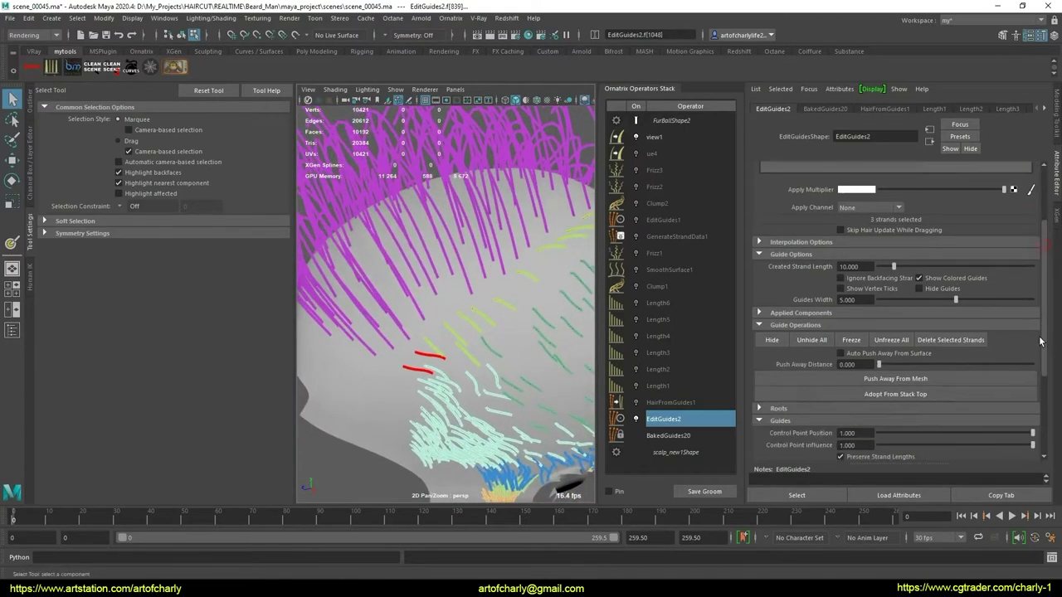
scroll(792, 379, down, 3)
click(801, 393)
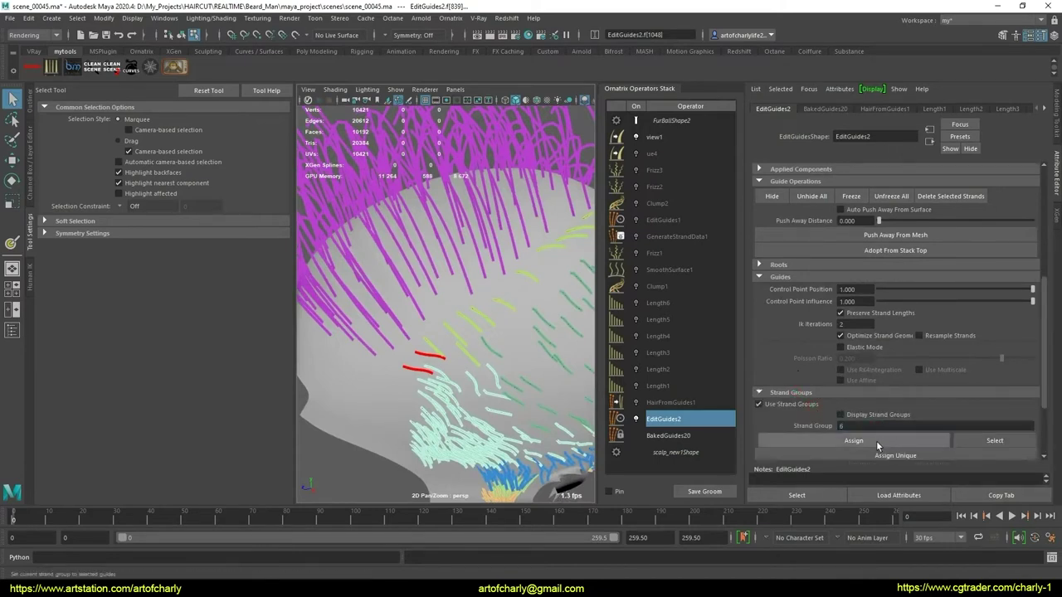
click(871, 442)
- Orbit and zoom around the head to inspect the top guides
alt+middle_drag(477, 347, 471, 368)
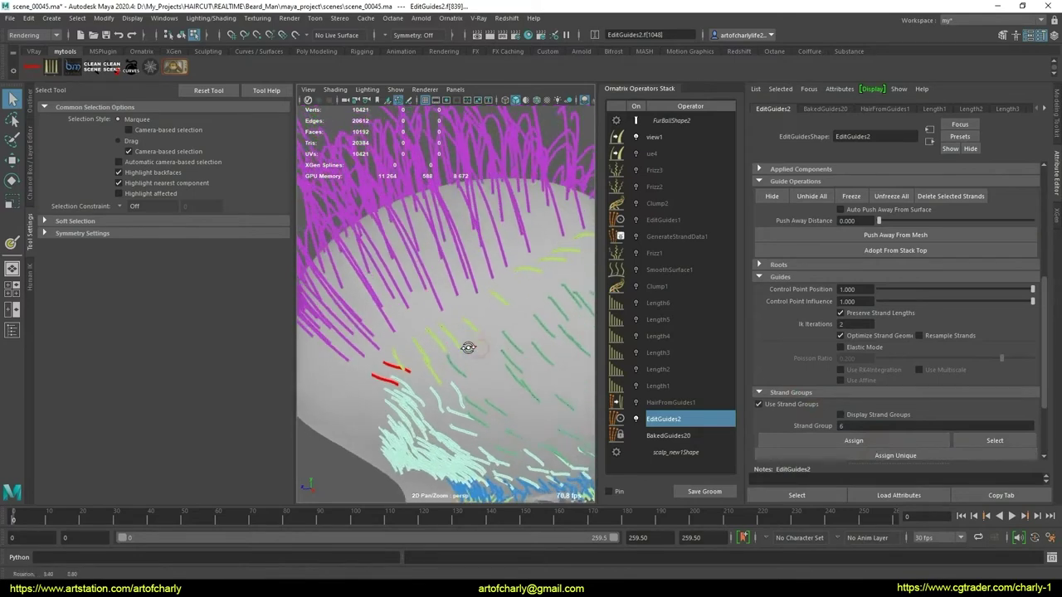
alt+drag(494, 363, 443, 355)
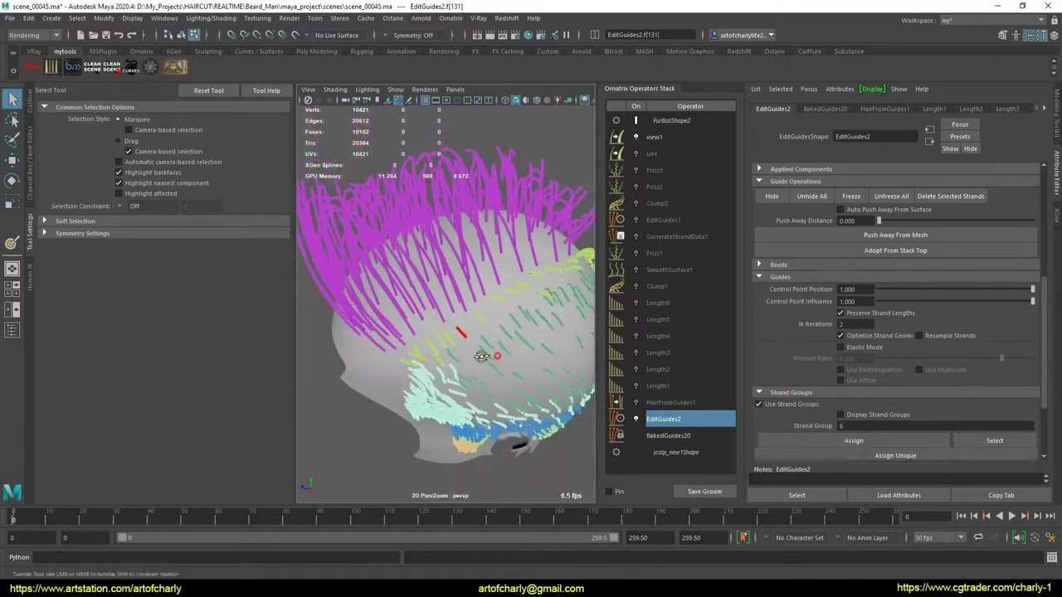
scroll(466, 376, up, 5)
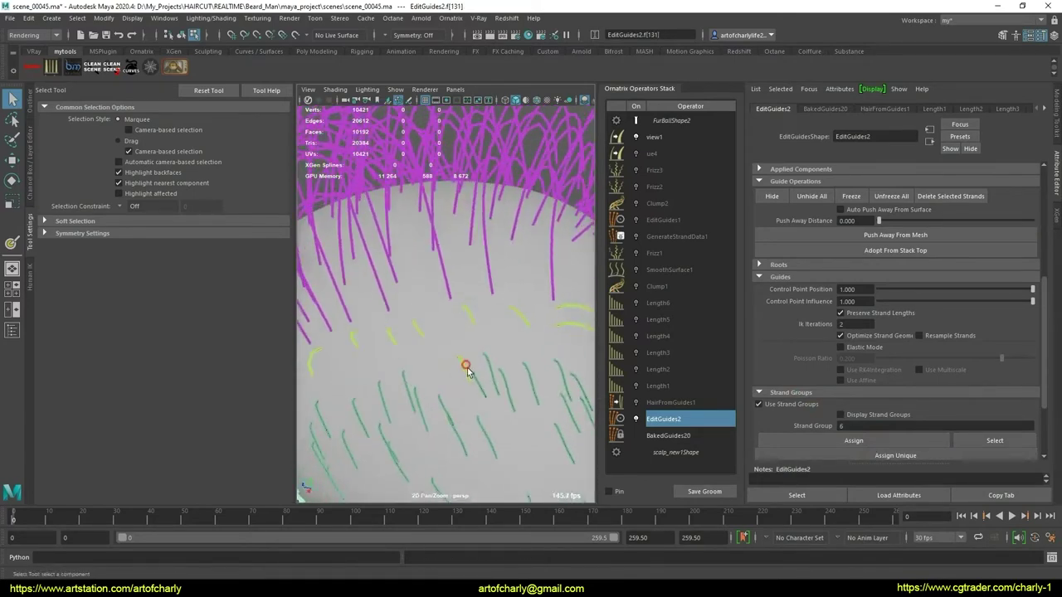
scroll(466, 371, down, 5)
mouse_move(474, 351)
alt+mouse_down()
mouse_move(433, 381)
mouse_move(544, 376)
mouse_move(488, 370)
alt+mouse_up()
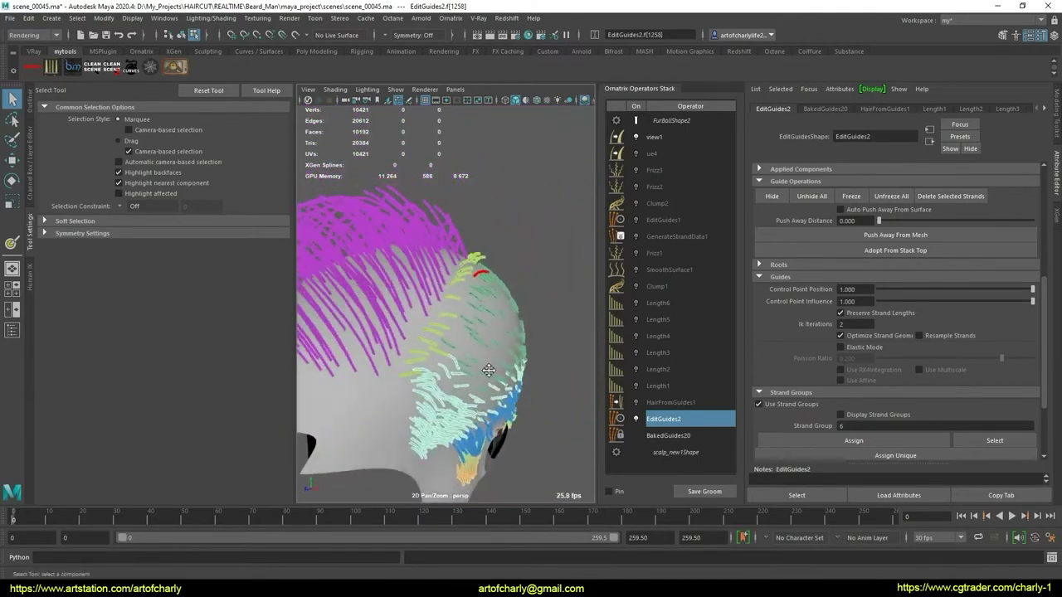
scroll(489, 370, up, 2)
scroll(493, 365, up, 2)
scroll(498, 361, up, 2)
scroll(501, 356, up, 2)
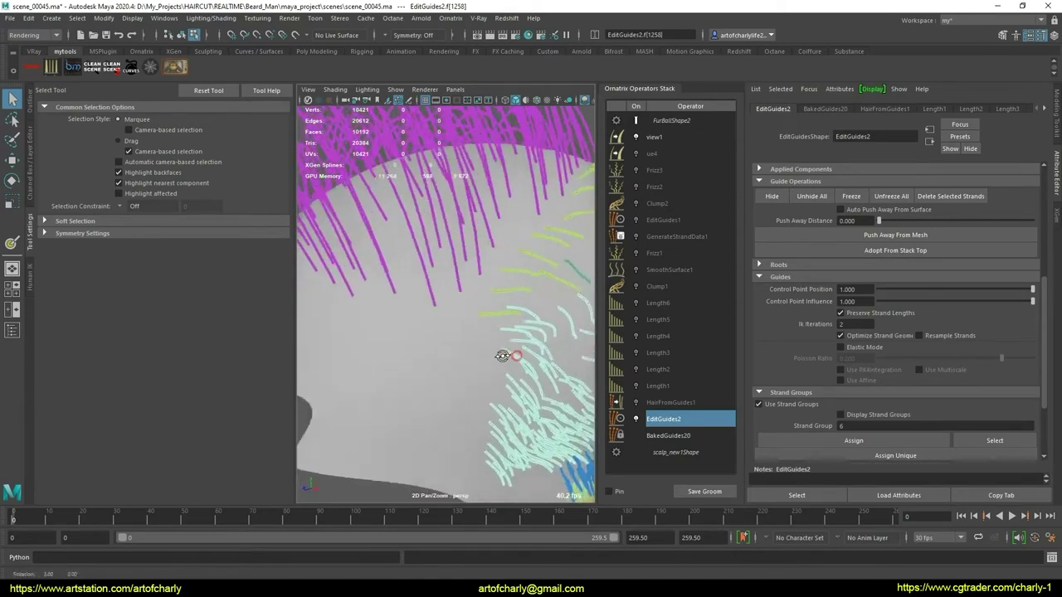
mouse_move(502, 356)
alt+mouse_down()
mouse_move(461, 346)
mouse_move(472, 372)
mouse_move(464, 381)
mouse_move(497, 387)
mouse_move(485, 386)
mouse_move(494, 367)
mouse_move(461, 391)
mouse_move(526, 368)
mouse_move(550, 385)
mouse_move(494, 384)
mouse_move(540, 367)
mouse_move(502, 408)
mouse_move(505, 380)
mouse_move(464, 347)
alt+mouse_up()
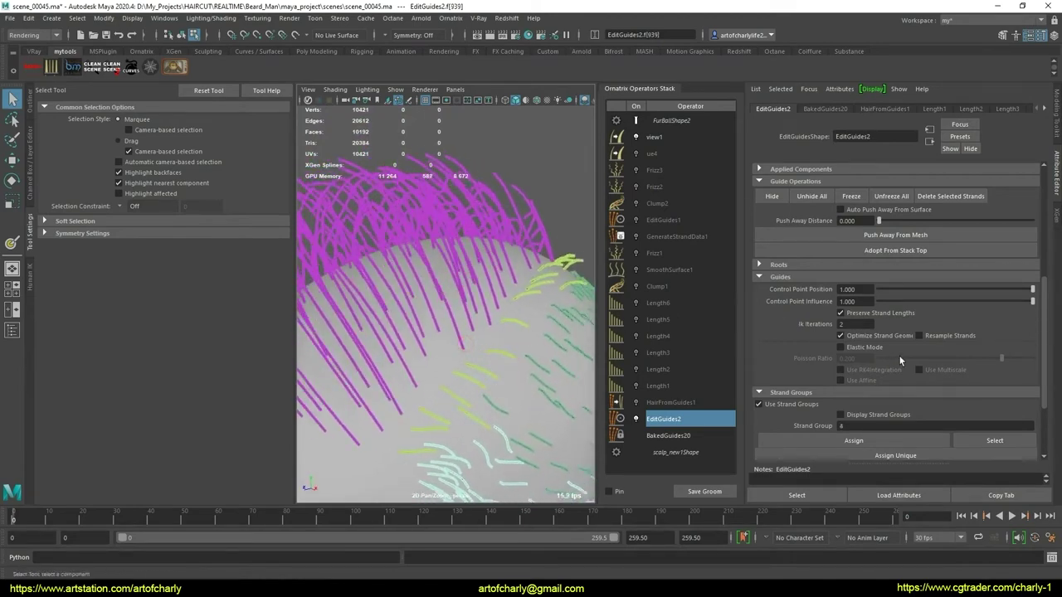
- Select all guides in strand group 7, highlighting them red
scroll(1045, 303, down, 3)
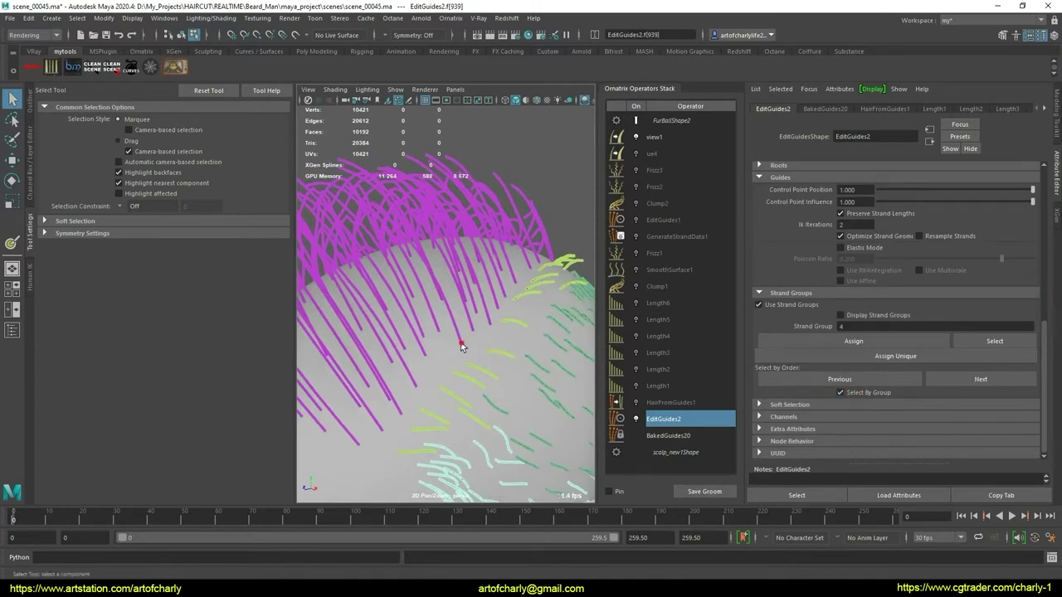
click(854, 326)
text(7)
click(854, 341)
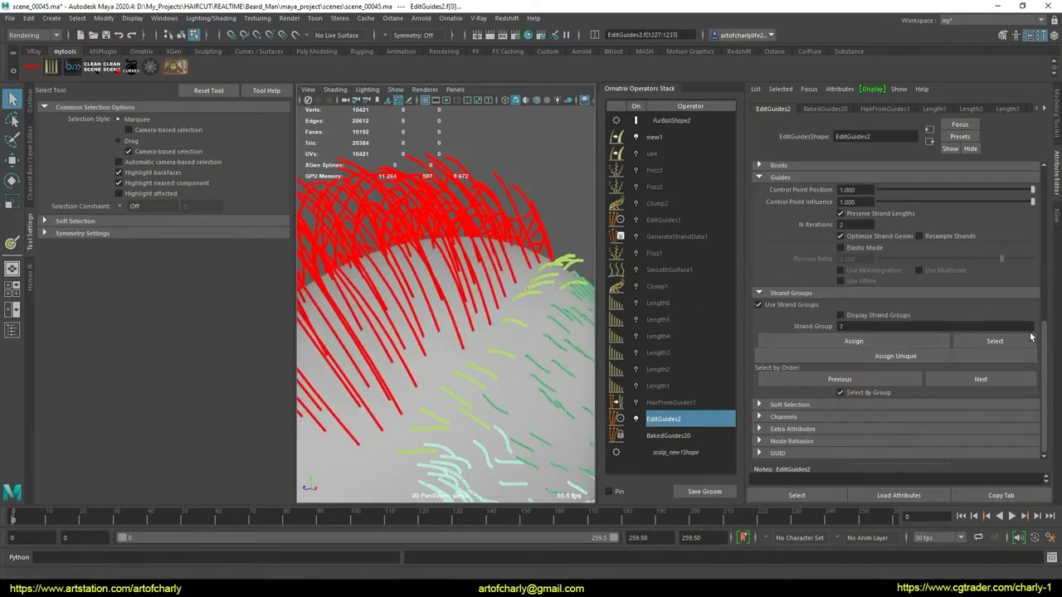
- Clear the red strand selection and orbit toward the crown
scroll(1032, 336, up, 5)
click(448, 312)
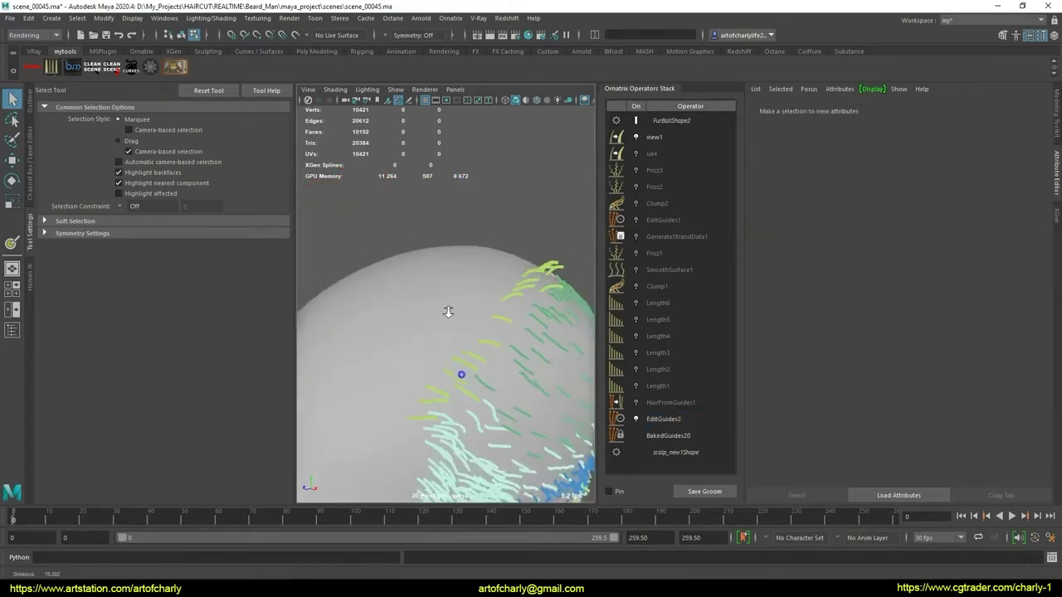
mouse_move(448, 312)
alt+mouse_down()
mouse_move(485, 355)
mouse_move(477, 369)
alt+mouse_up()
alt+right_drag(476, 369, 485, 409)
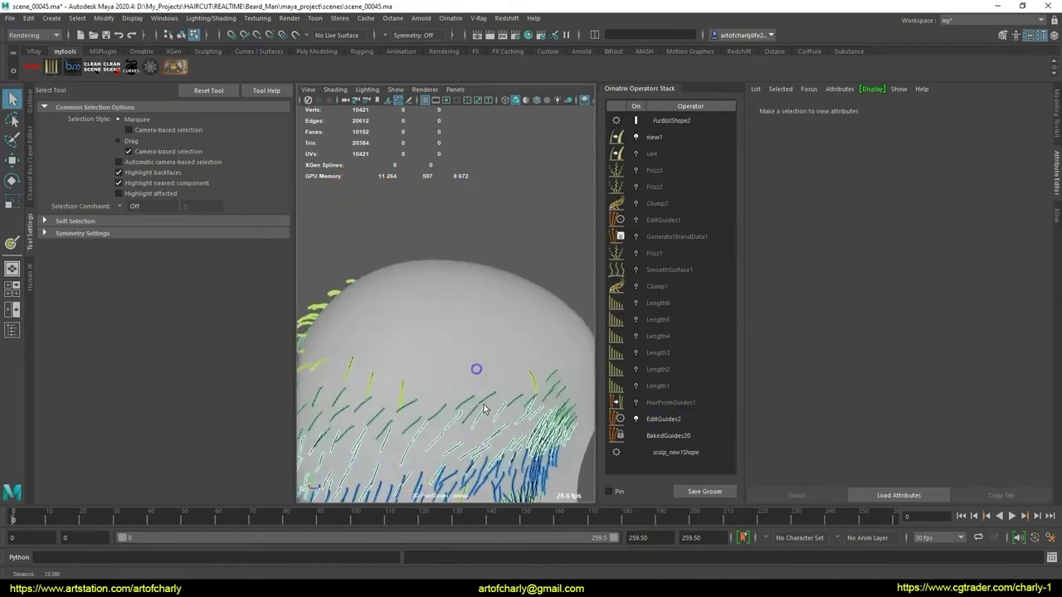
mouse_move(485, 408)
alt+mouse_down()
mouse_move(470, 360)
mouse_move(413, 374)
mouse_move(697, 387)
alt+mouse_up()
- Reactivate EditGuides2 in hair-selection mode and frame the back of the head
click(695, 417)
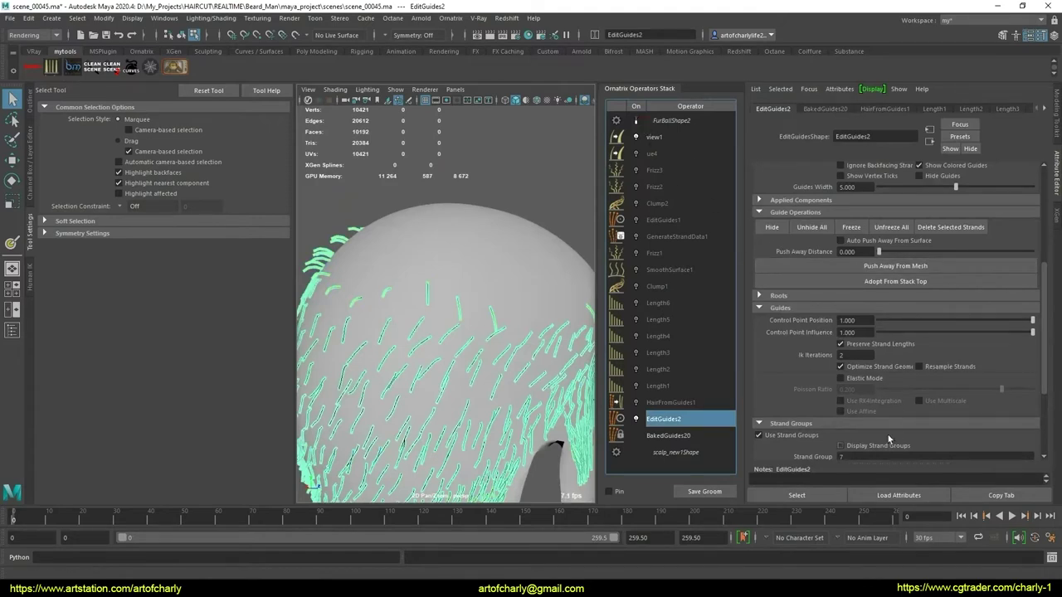
scroll(881, 389, down, 4)
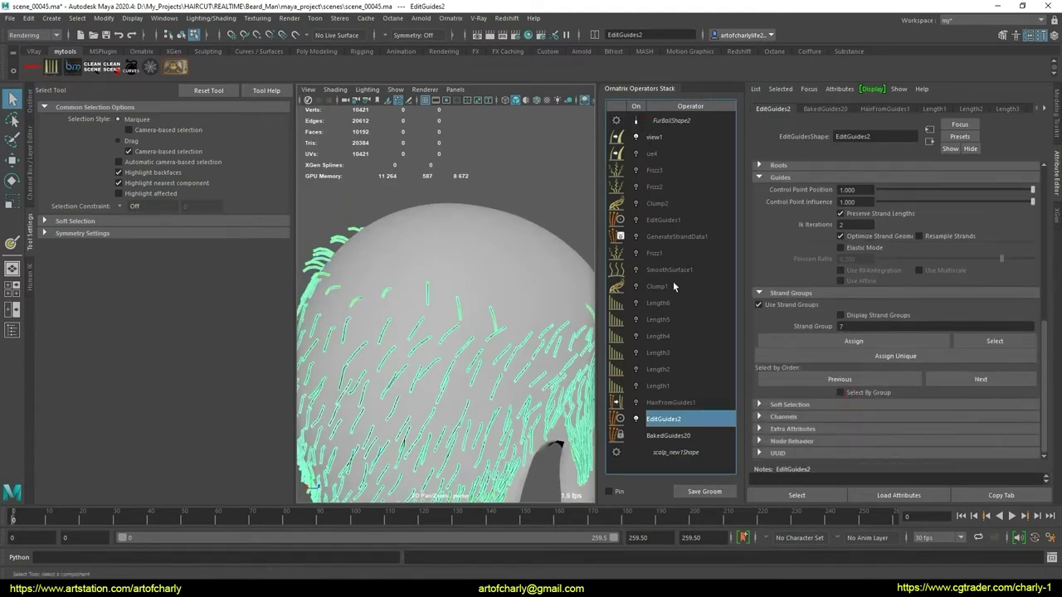
scroll(1048, 344, up, 10)
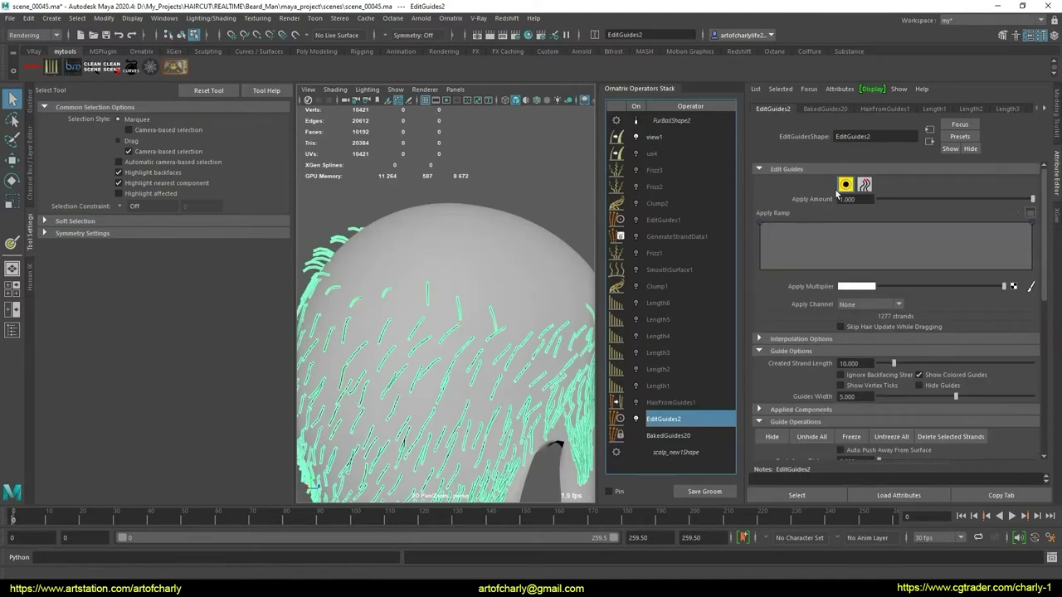
click(846, 185)
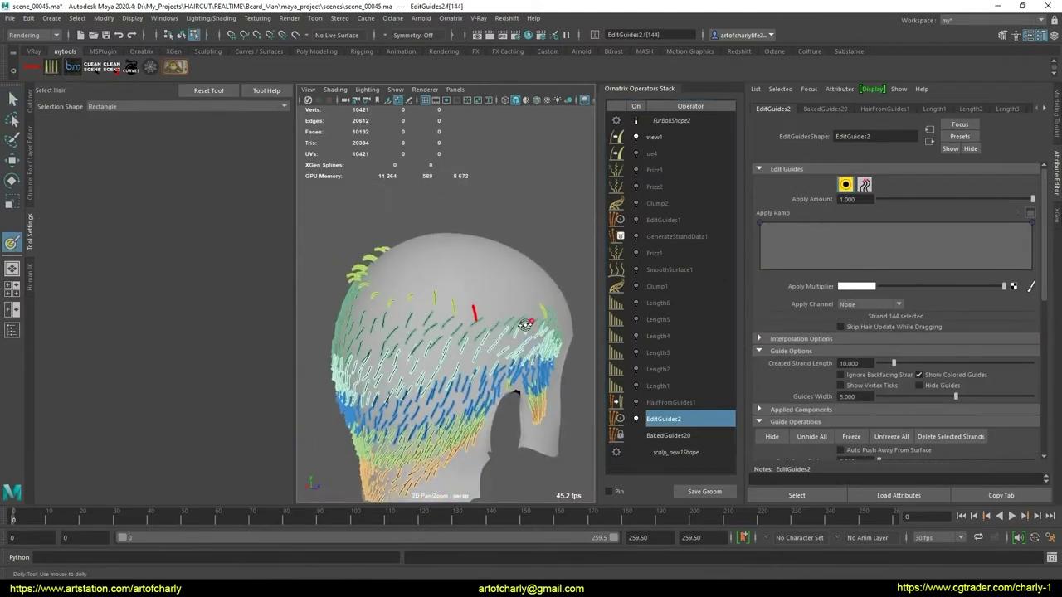
alt+drag(501, 409, 557, 365)
alt+right_drag(558, 365, 531, 382)
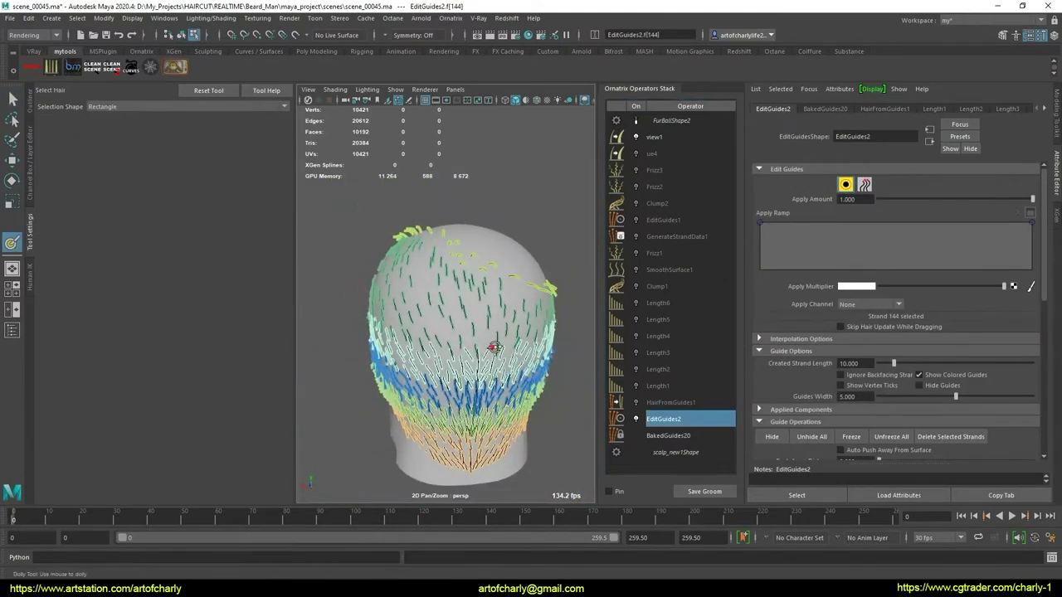
mouse_move(531, 381)
alt+mouse_down()
mouse_move(539, 373)
mouse_move(496, 387)
mouse_move(525, 369)
mouse_move(519, 360)
mouse_move(476, 365)
alt+mouse_up()
scroll(498, 381, up, 3)
scroll(497, 387, up, 3)
scroll(491, 392, up, 3)
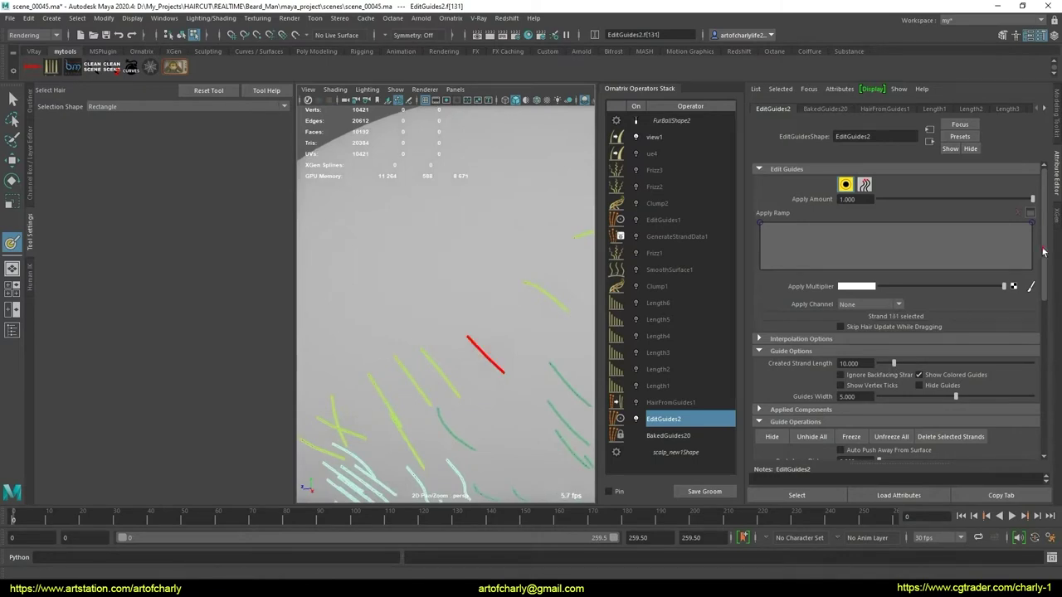
drag(1043, 251, 1031, 334)
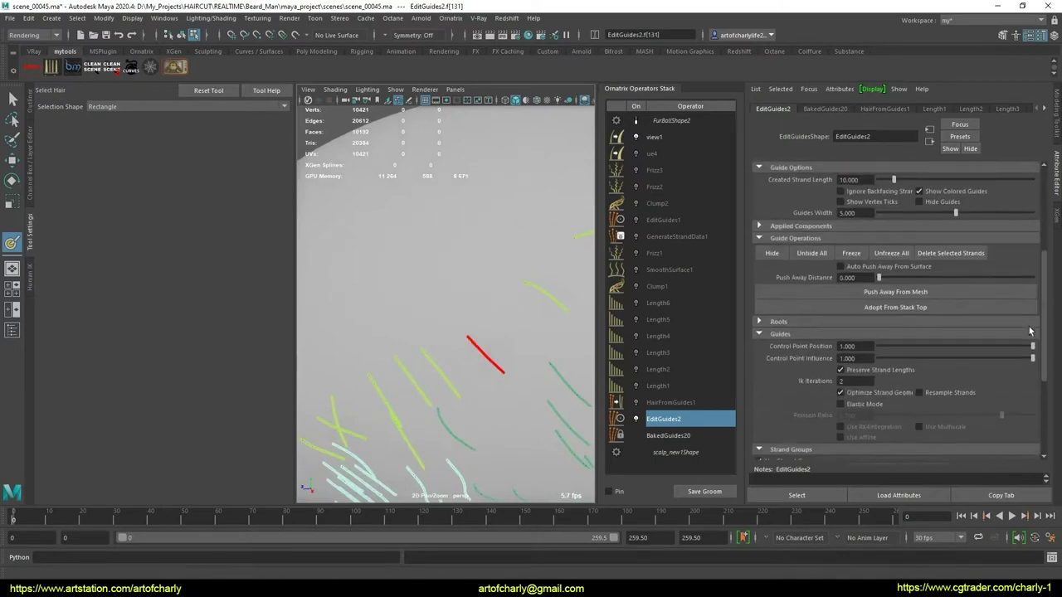
- Expand Roots and plant the first new guides on top of the scalp
click(801, 316)
click(896, 332)
scroll(481, 365, up, 3)
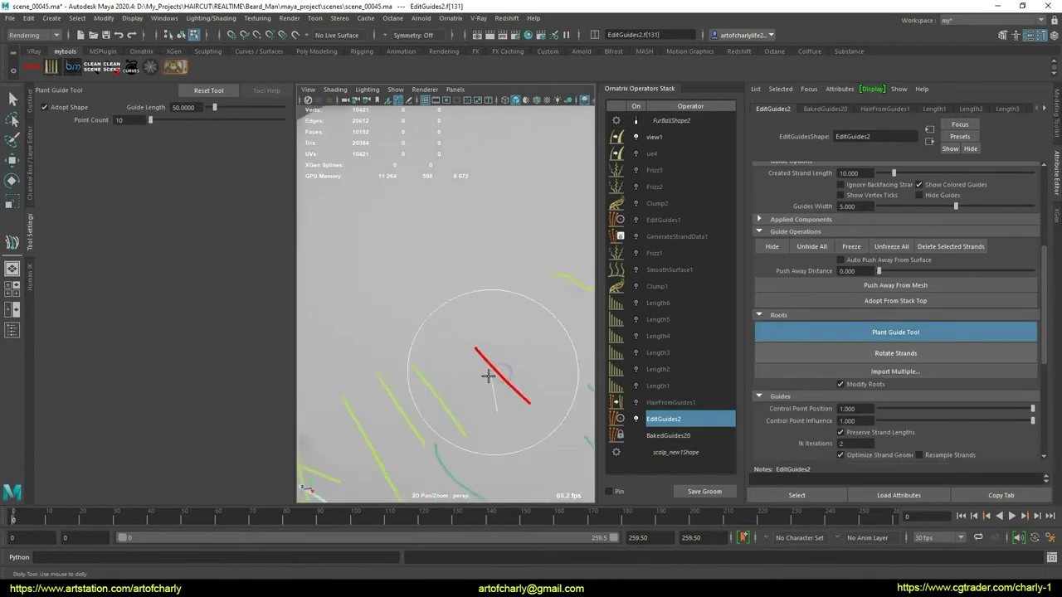
click(504, 317)
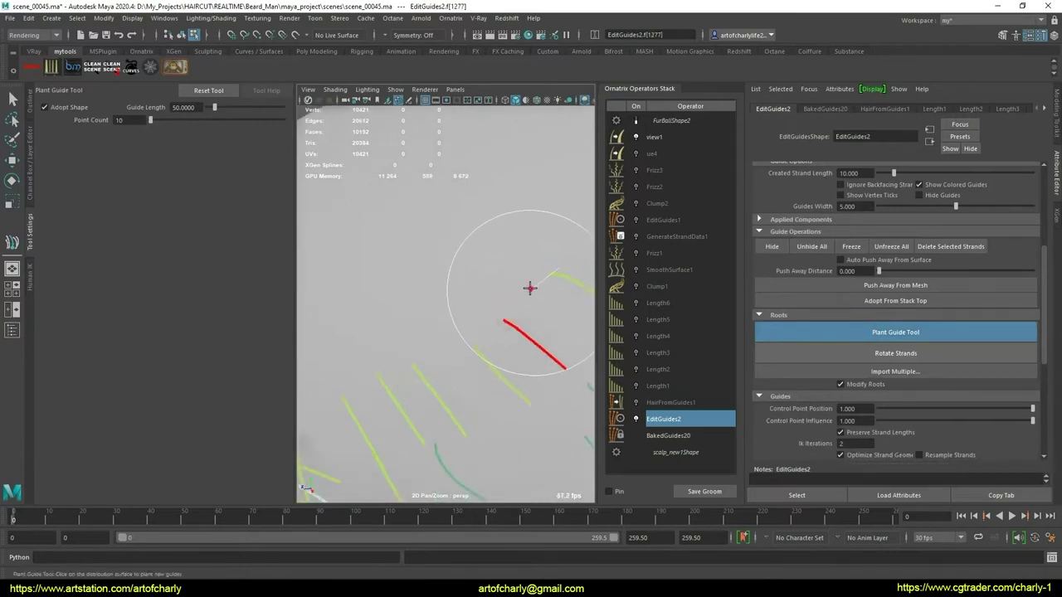
mouse_move(530, 288)
alt+mouse_down()
mouse_move(534, 332)
mouse_move(445, 362)
alt+mouse_up()
key(q)
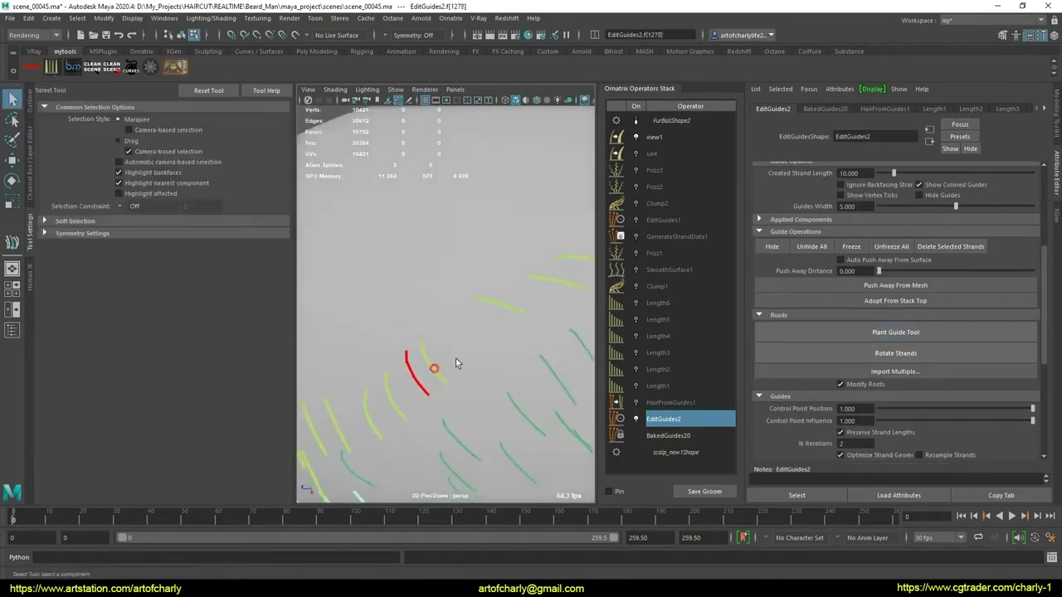
click(852, 328)
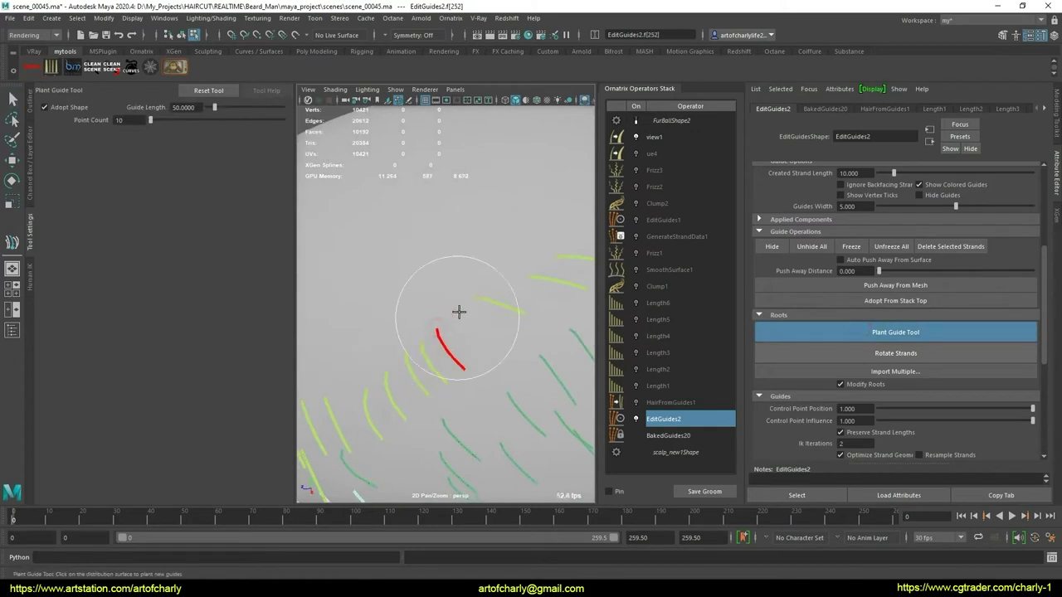
key(q)
alt+drag(526, 335, 496, 355)
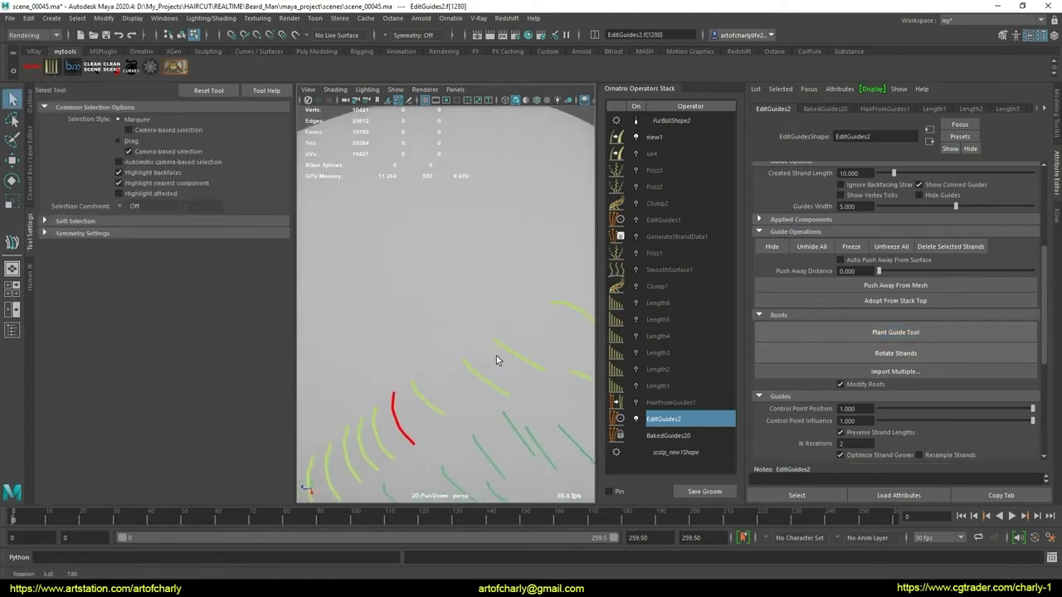
- Plant more guides among the existing crown guides and activate the Ornatrix Comb Brush
click(892, 335)
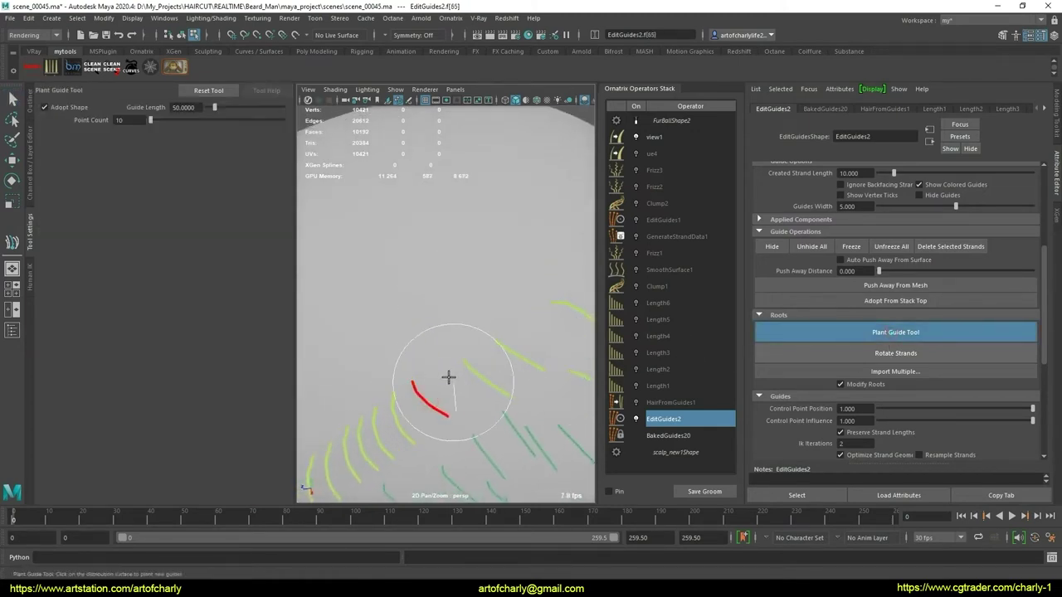
mouse_move(439, 372)
alt+mouse_down()
mouse_move(509, 382)
mouse_move(479, 368)
mouse_move(429, 388)
alt+mouse_up()
key(q)
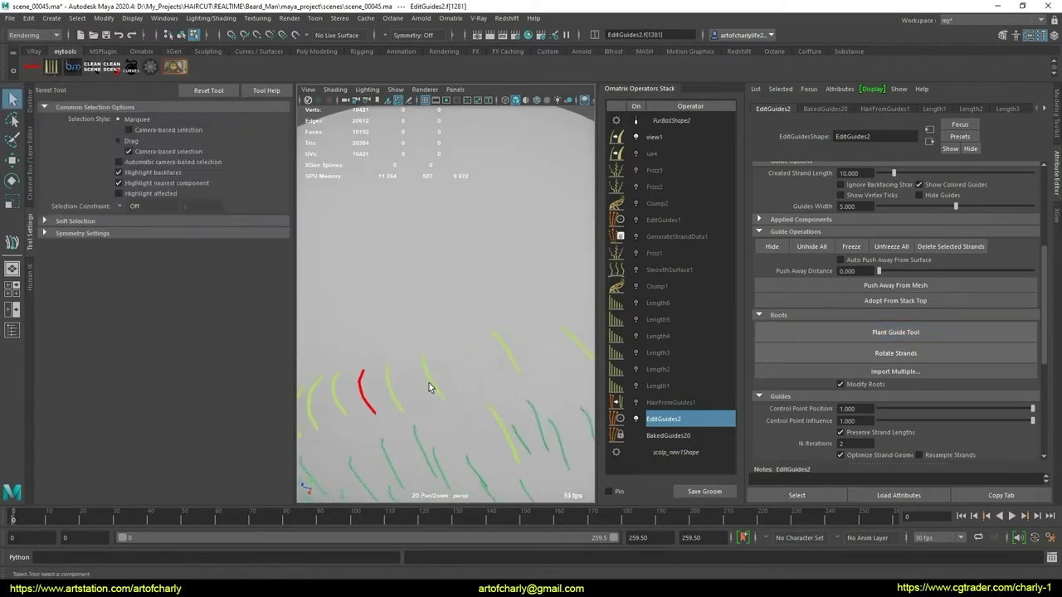
click(772, 340)
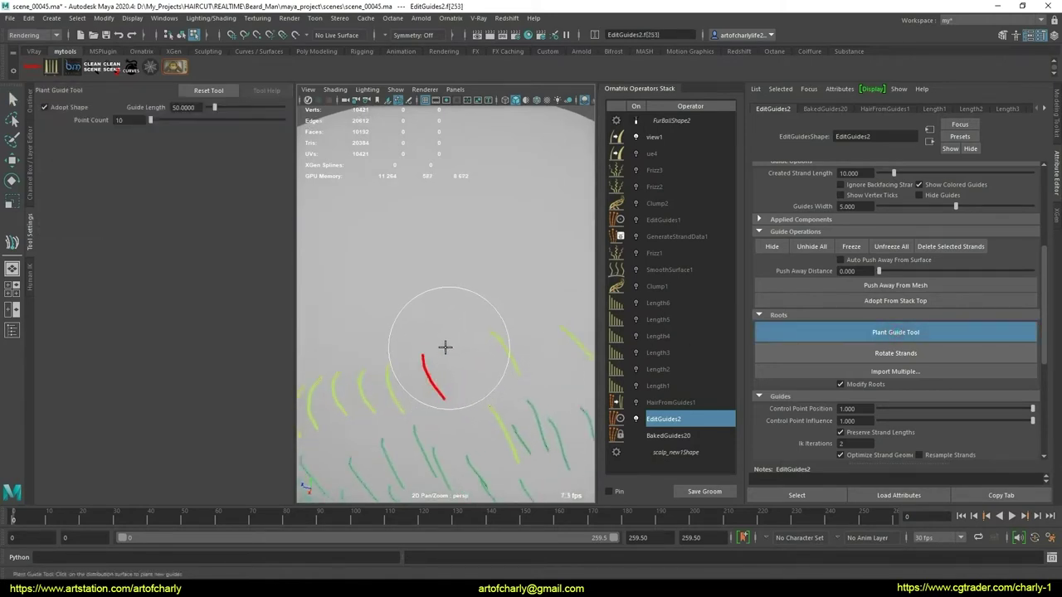
key(q)
mouse_move(548, 349)
alt+mouse_down()
mouse_move(503, 346)
mouse_move(496, 365)
alt+mouse_up()
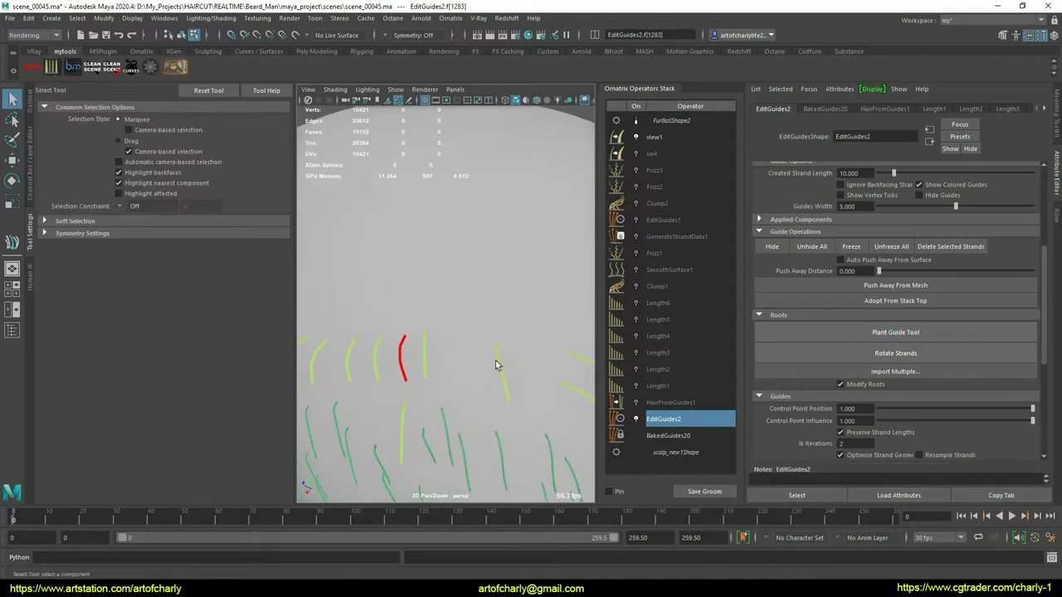
click(878, 330)
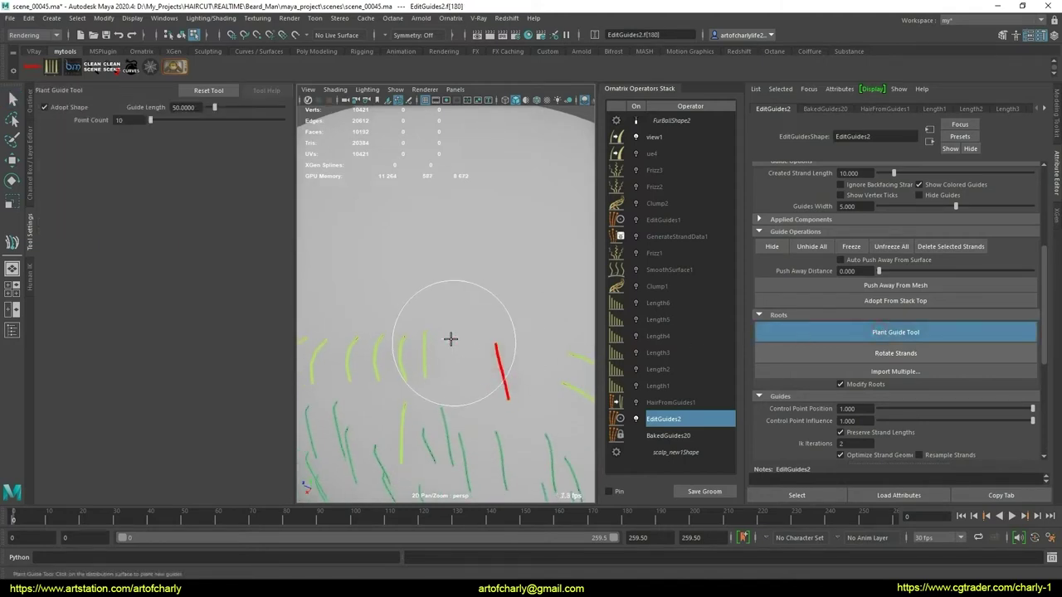
key(q)
alt+drag(512, 400, 460, 373)
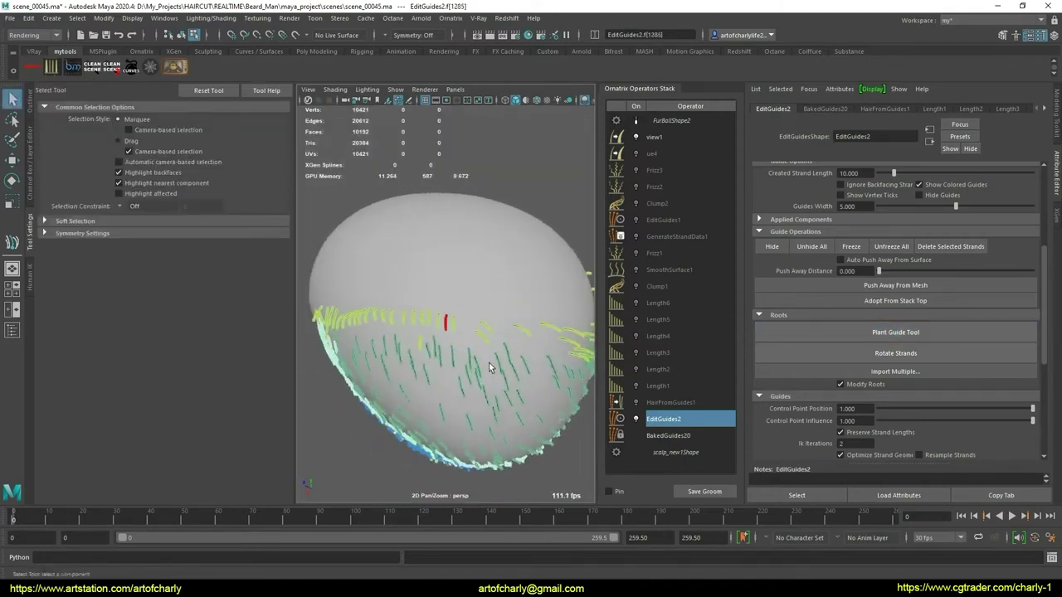
mouse_move(460, 374)
alt+right_down()
mouse_move(489, 388)
mouse_move(488, 369)
alt+right_up()
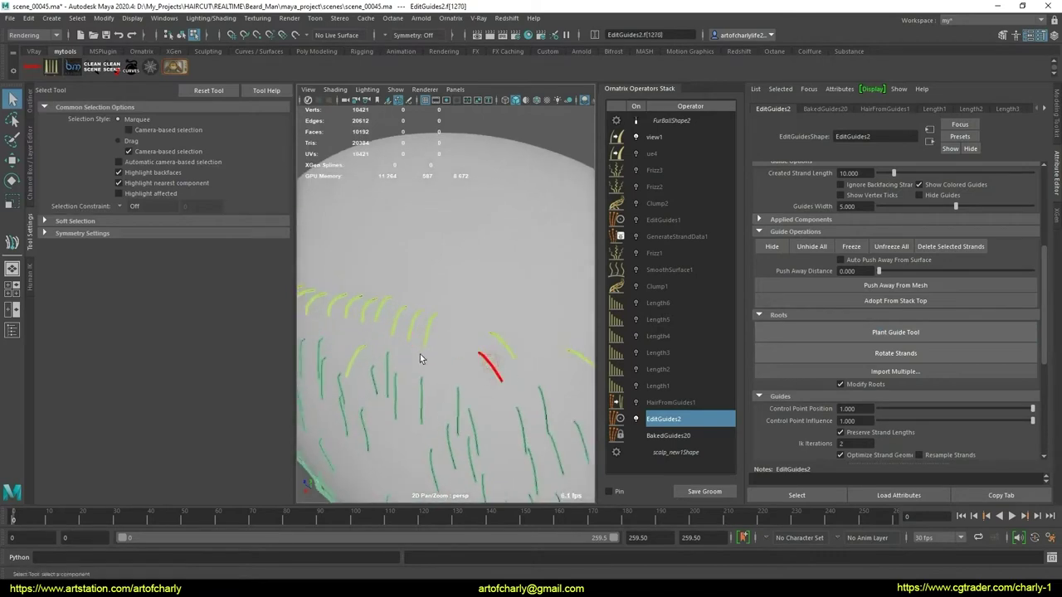
click(141, 51)
click(205, 67)
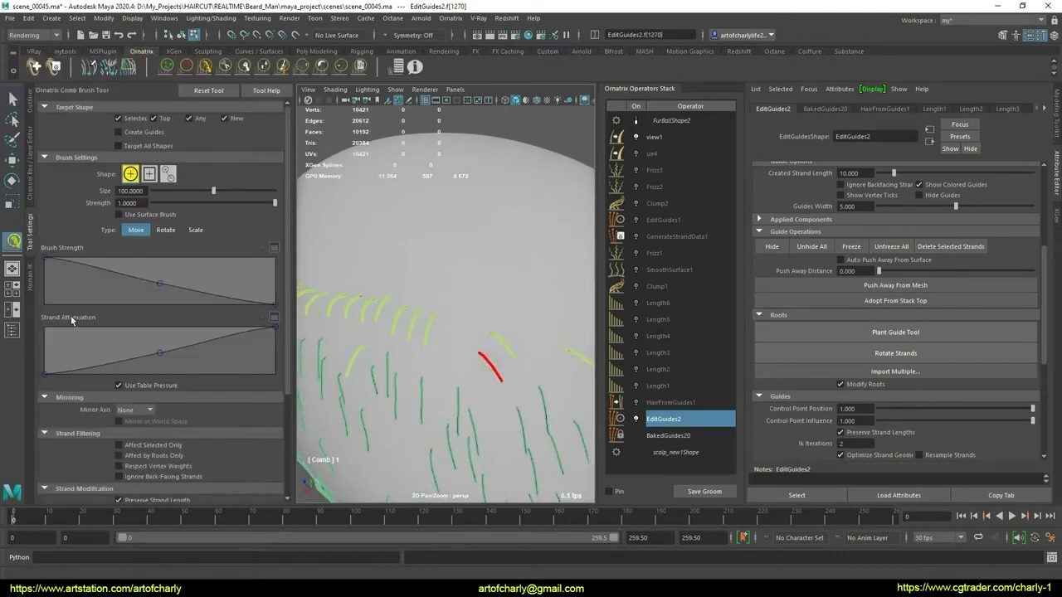
- Select all guides in strand group 5, hide them, then clear the selection
mouse_move(344, 353)
alt+mouse_down()
mouse_move(507, 346)
mouse_move(434, 331)
mouse_move(448, 360)
mouse_move(519, 314)
mouse_move(465, 332)
mouse_move(482, 303)
mouse_move(463, 327)
mouse_move(467, 307)
mouse_move(487, 292)
mouse_move(454, 317)
mouse_move(520, 272)
alt+mouse_up()
key(q)
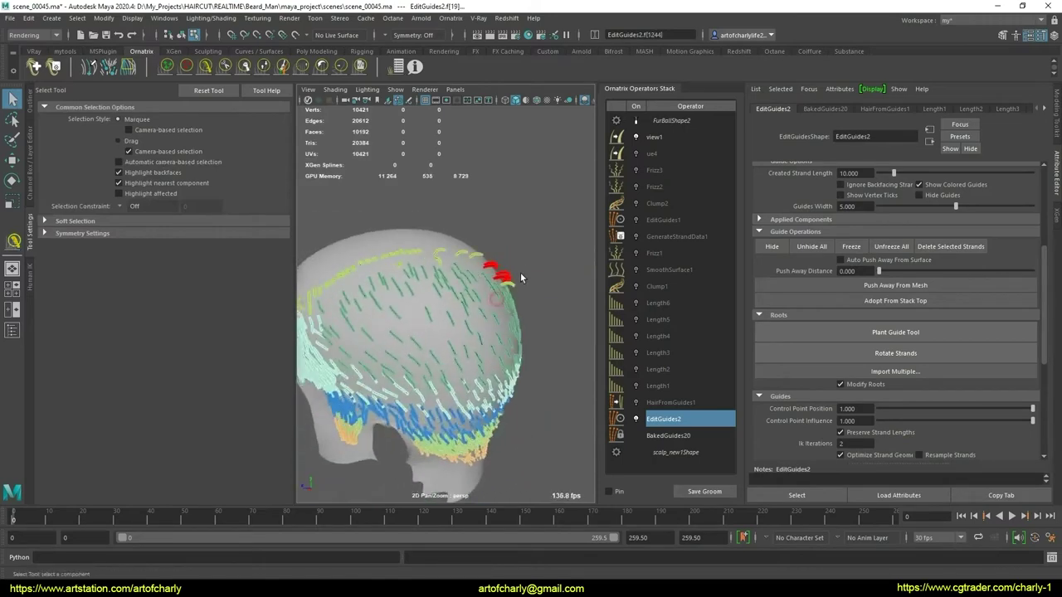
scroll(800, 364, down, 5)
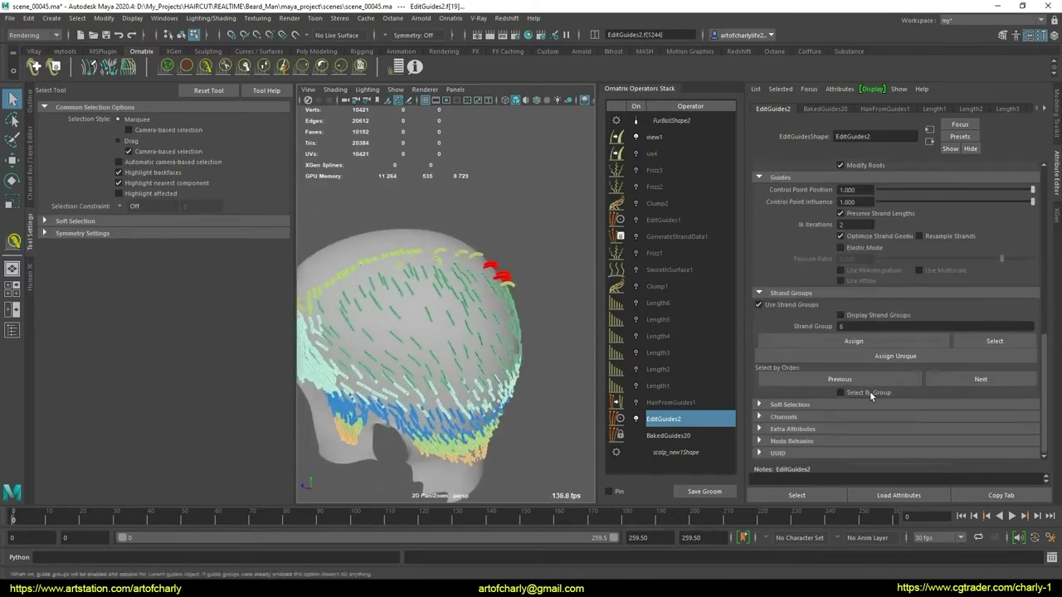
scroll(498, 395, up, 5)
click(487, 401)
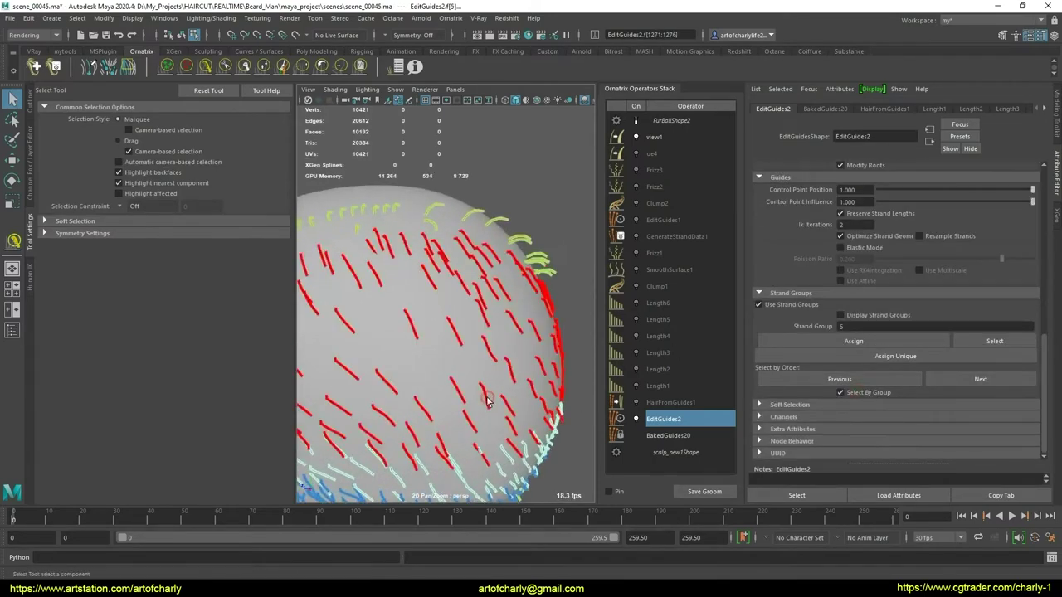
click(835, 352)
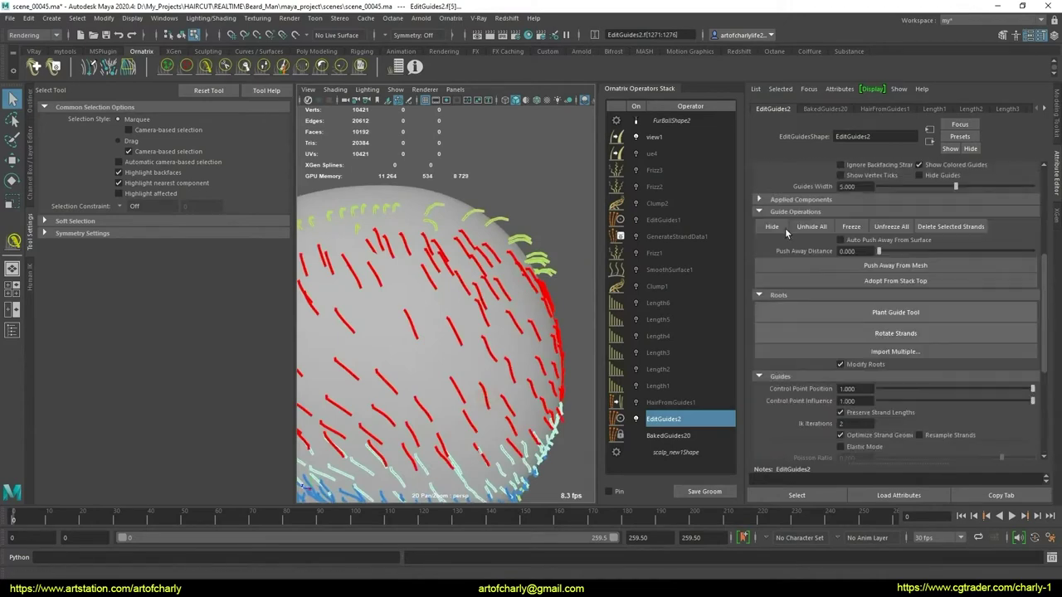
click(535, 418)
scroll(535, 418, down, 5)
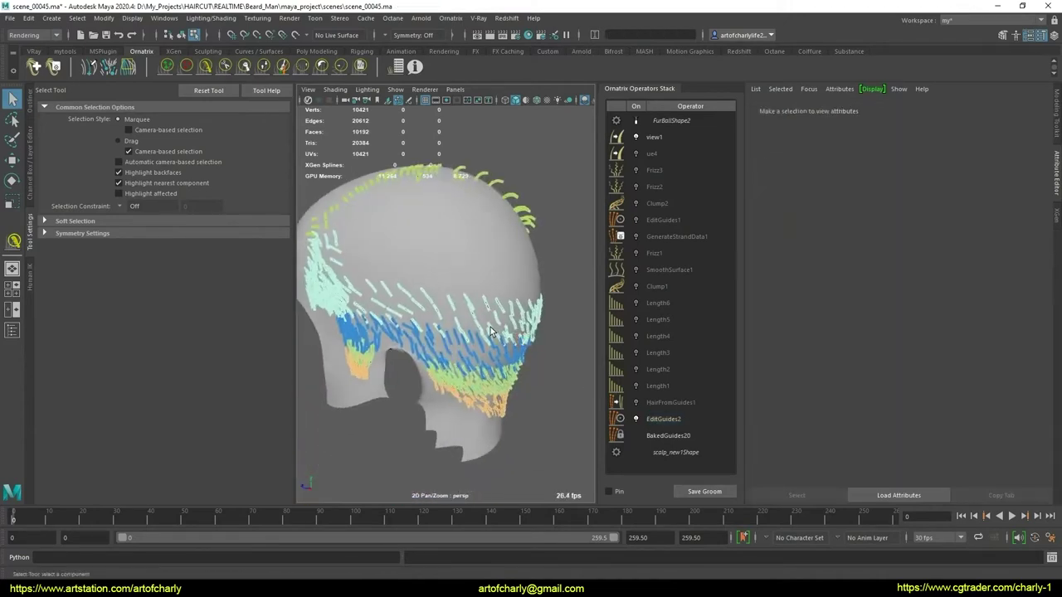
click(491, 332)
click(512, 368)
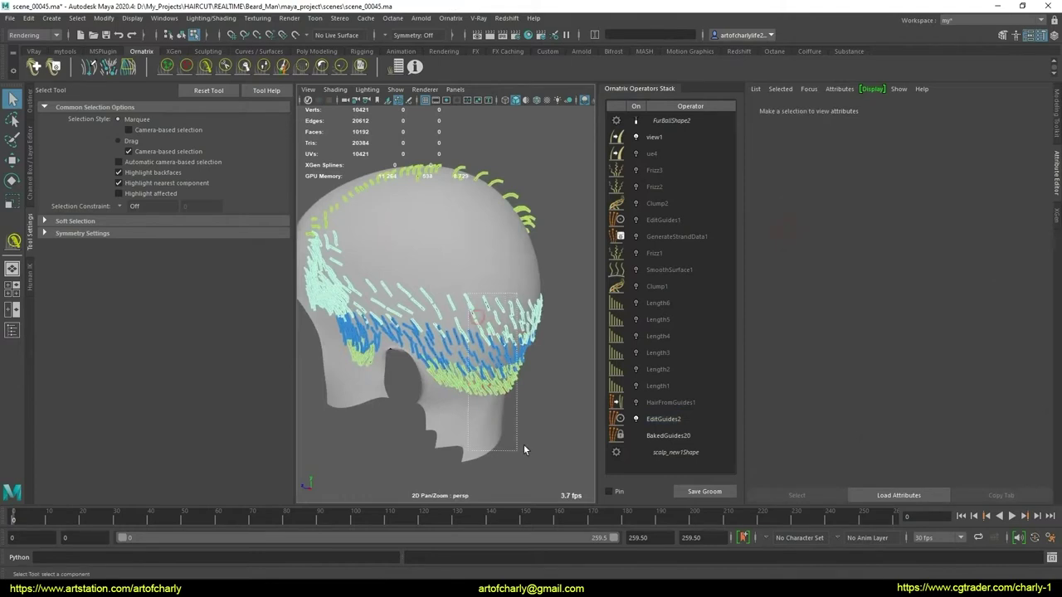
- Hide the lower scalp guides and assign a selected guide to strand group 2
drag(524, 449, 525, 449)
click(773, 227)
alt+drag(540, 297, 447, 332)
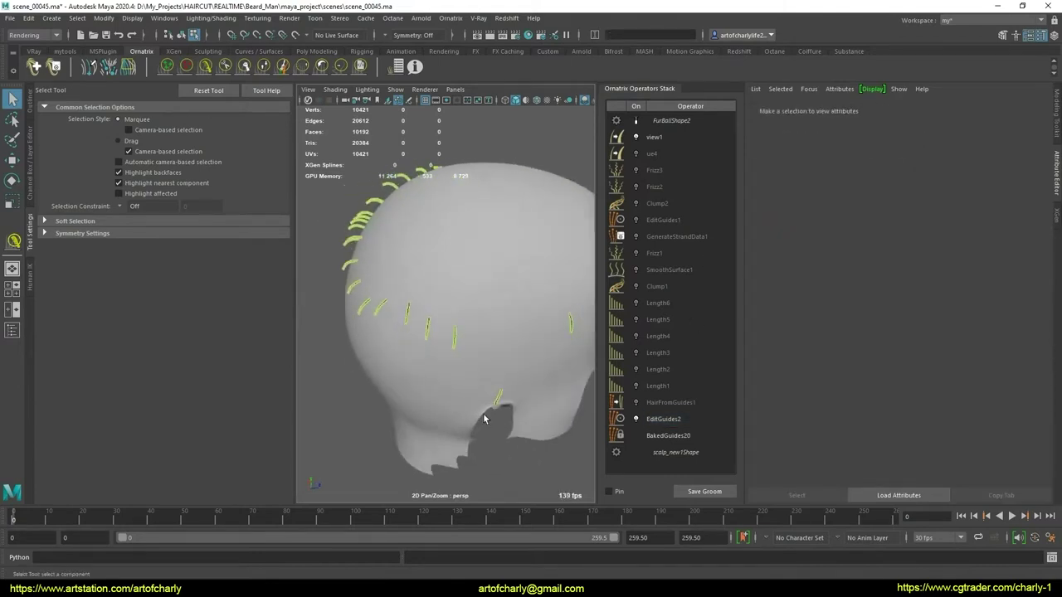
click(448, 334)
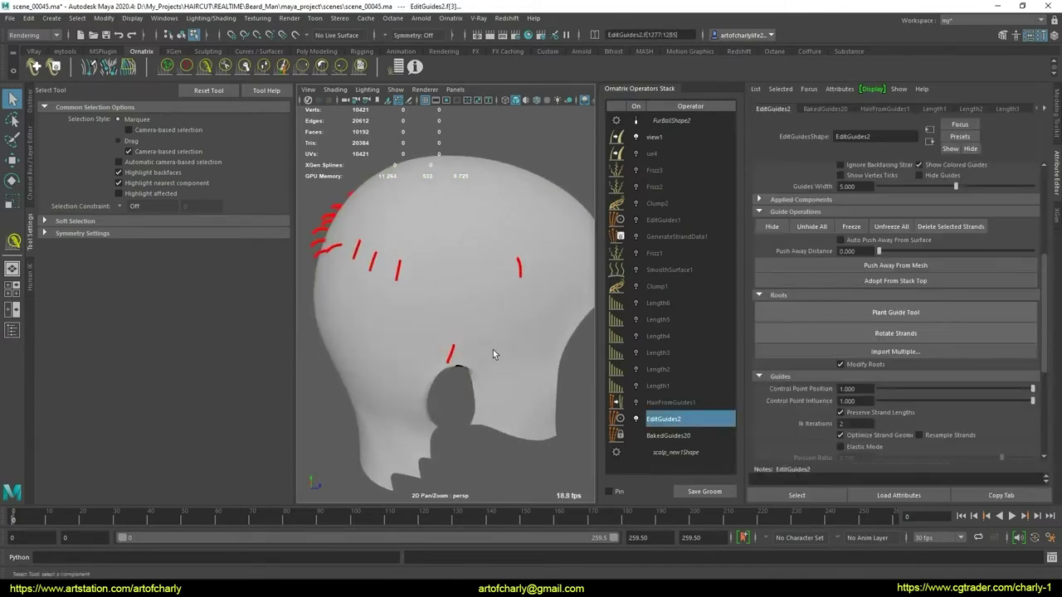
scroll(868, 386, down, 5)
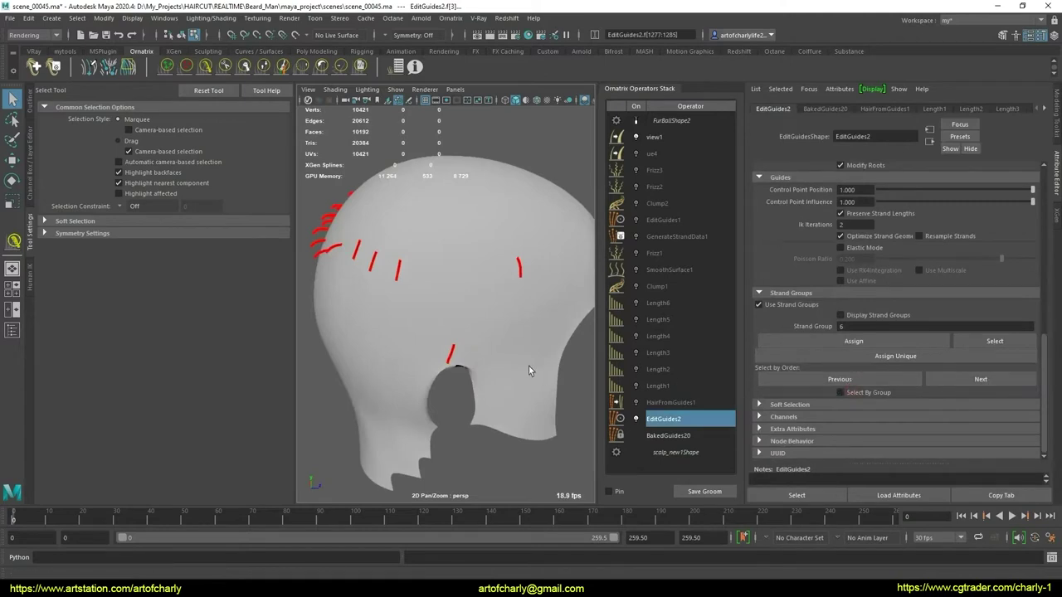
alt+drag(497, 386, 486, 380)
scroll(486, 380, up, 3)
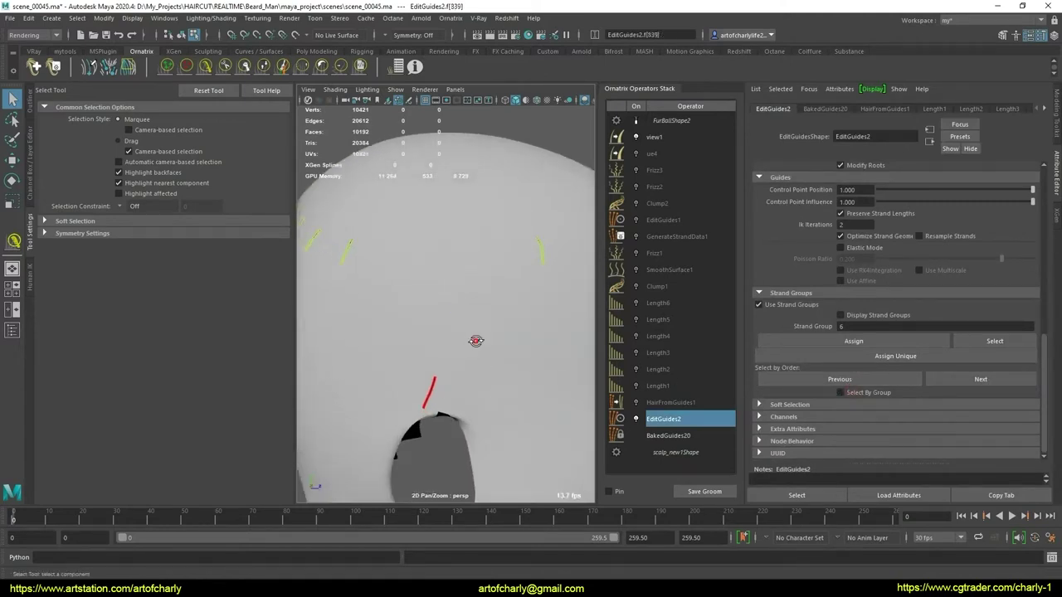
scroll(485, 360, down, 3)
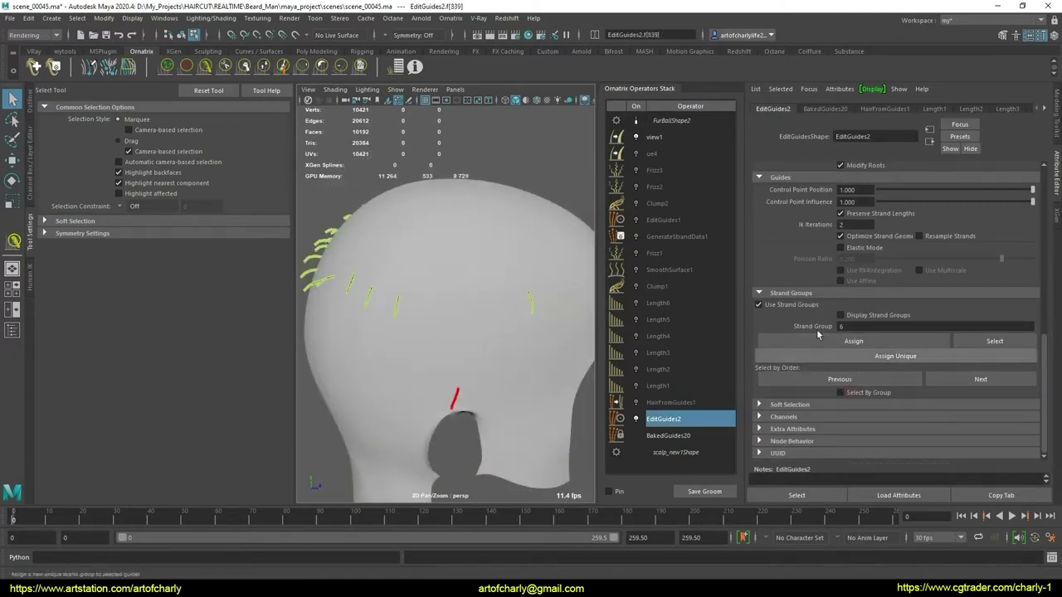
text(2)
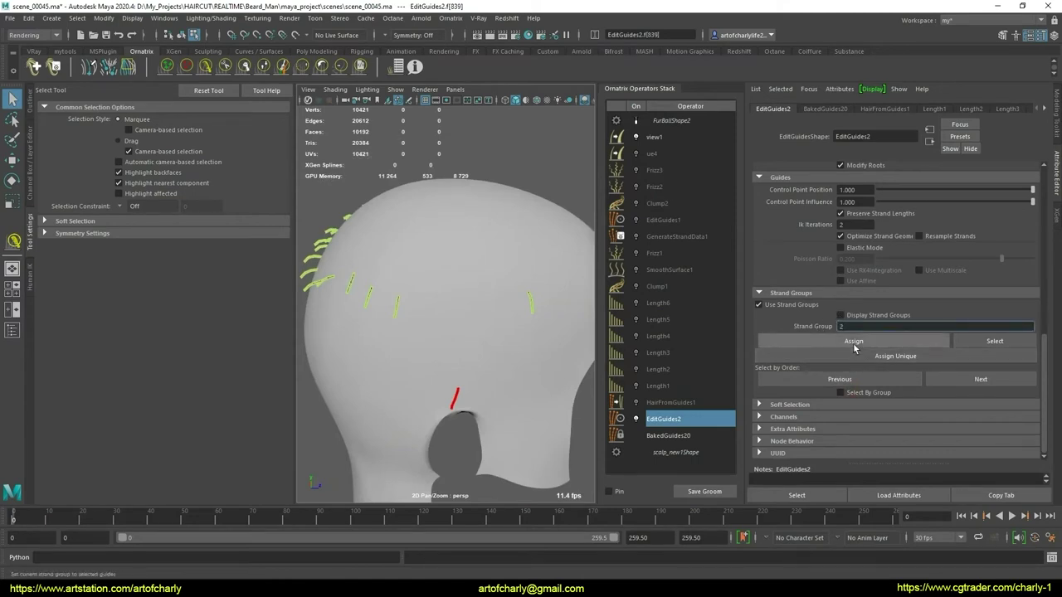
click(855, 342)
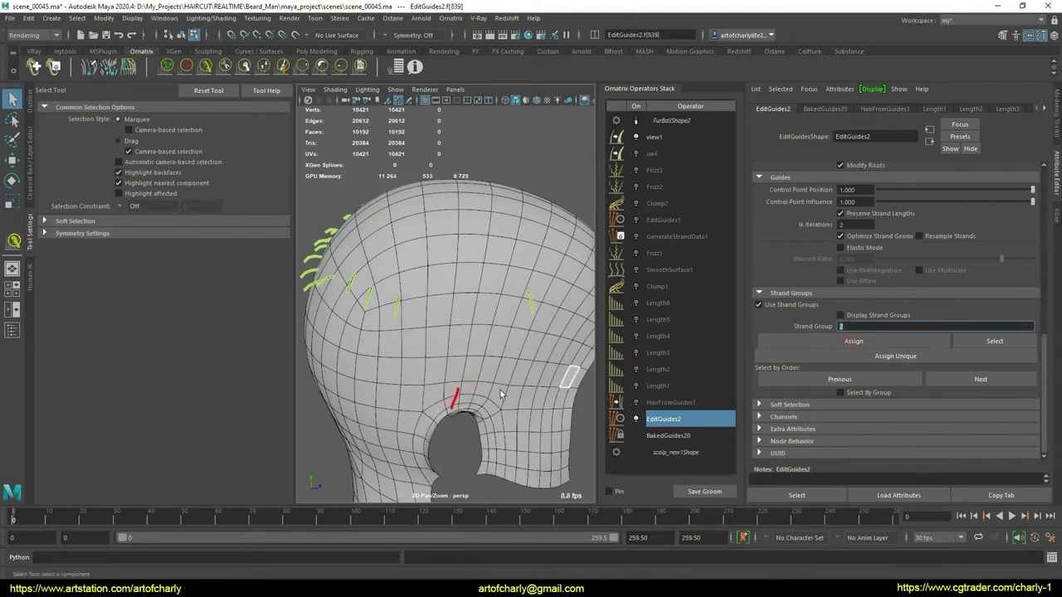
- Select the EditGuides2 operator and pick the guide strand beside the ear opening
alt+drag(501, 390, 538, 328)
right_drag(537, 328, 585, 265)
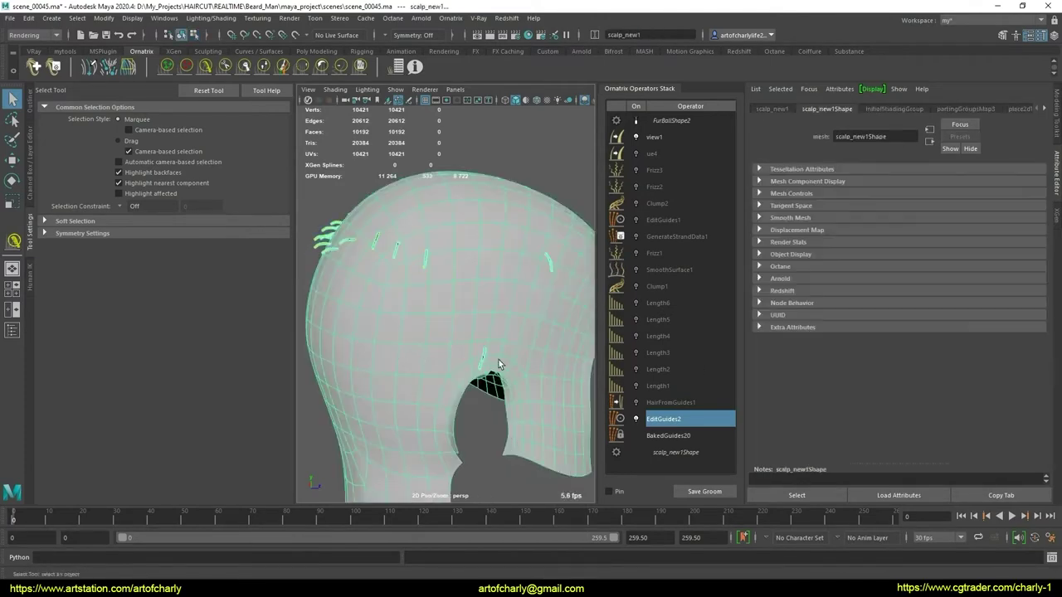
click(678, 419)
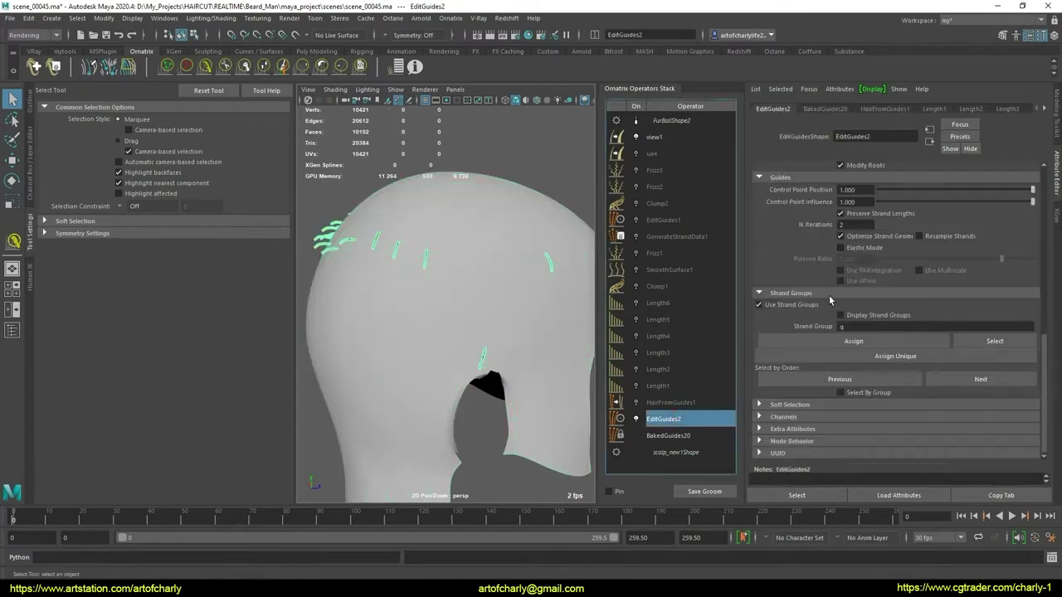
click(845, 184)
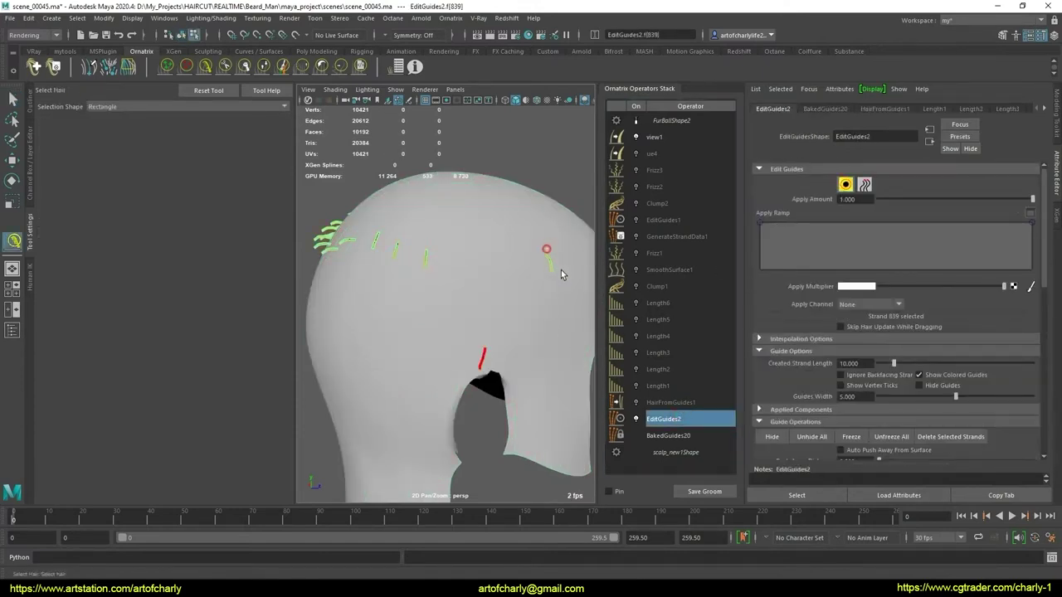
click(481, 362)
scroll(500, 348, up, 2)
scroll(528, 370, up, 3)
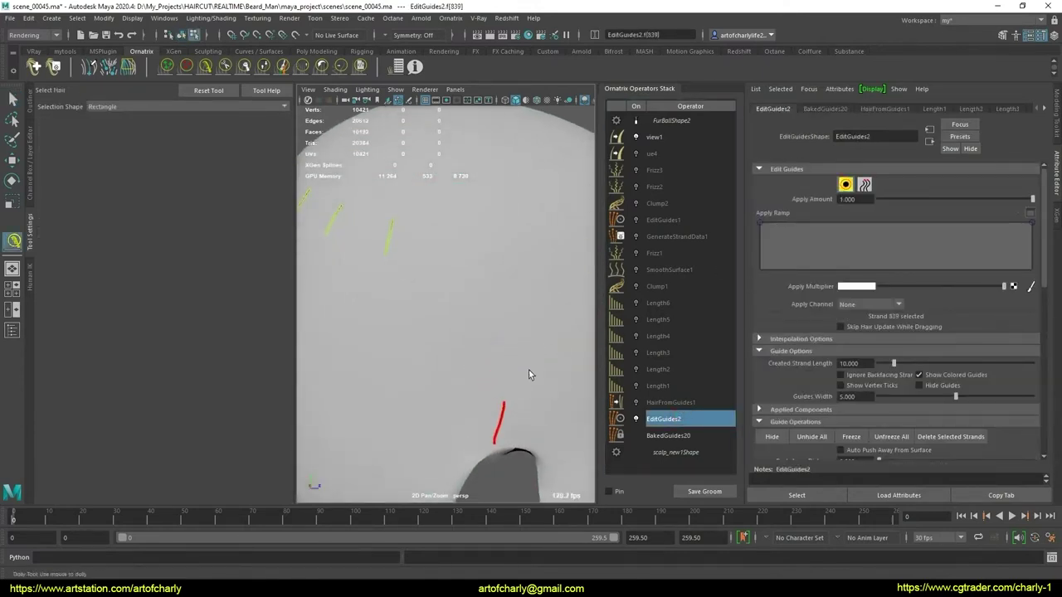
scroll(502, 373, down, 2)
scroll(477, 377, down, 3)
scroll(493, 340, down, 2)
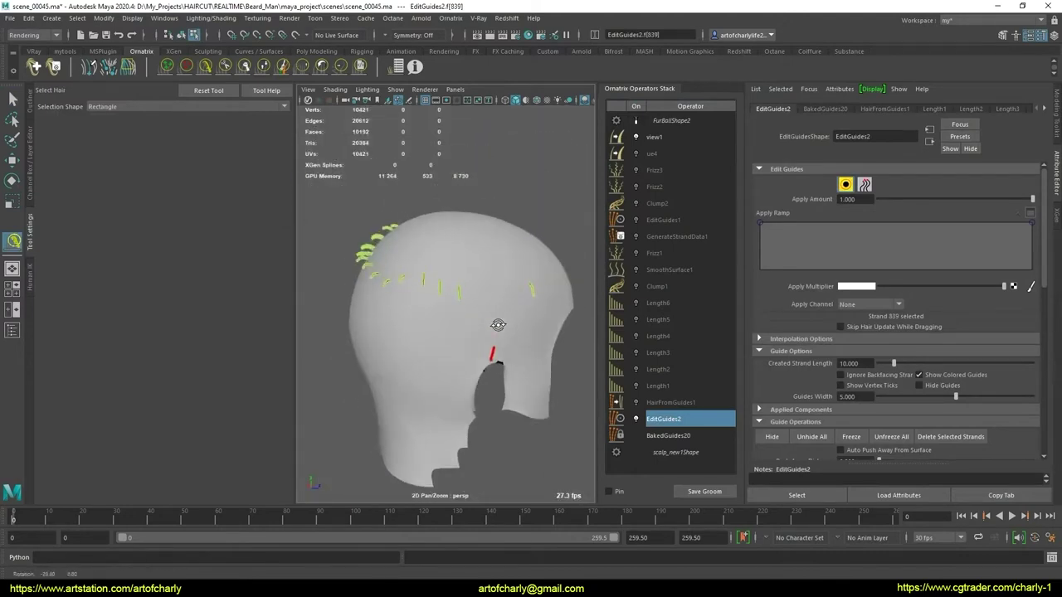
scroll(493, 332, up, 2)
scroll(502, 349, up, 2)
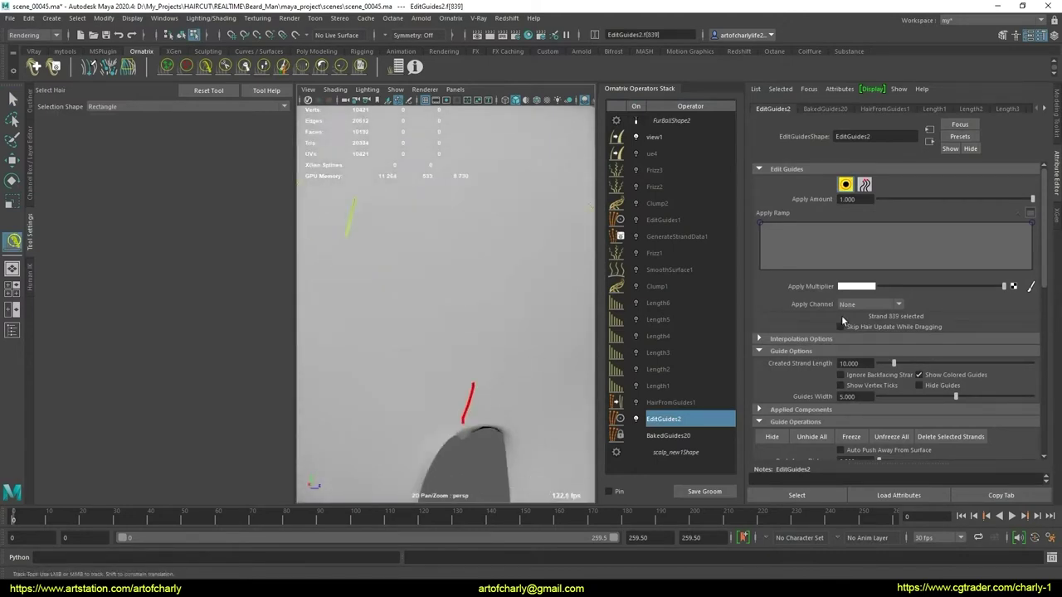
scroll(838, 317, down, 3)
scroll(821, 320, down, 3)
- Assign the strand beside the ear opening to strand group 1
middle_drag(540, 369, 498, 367)
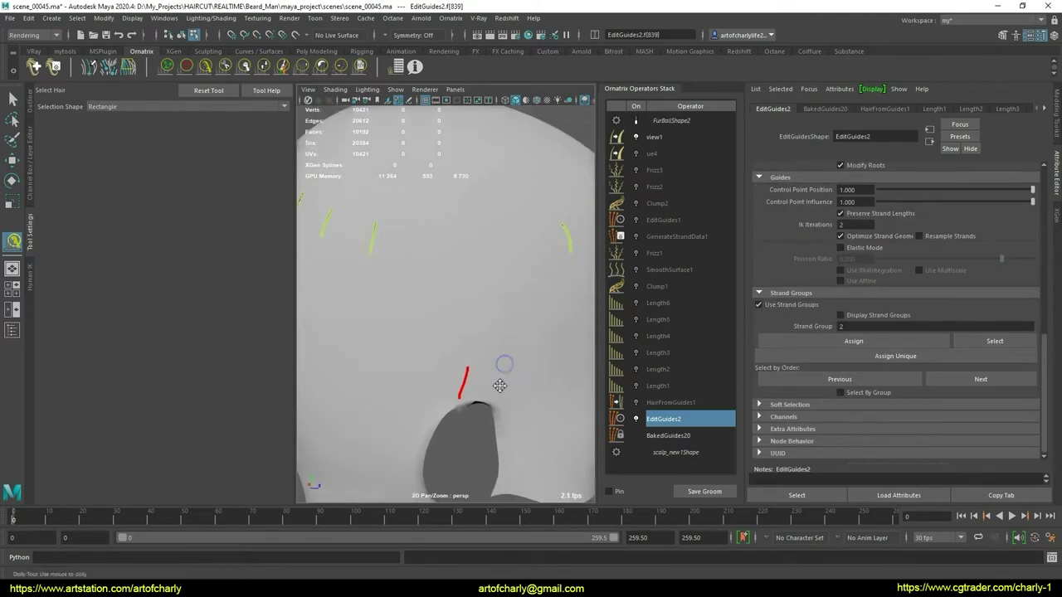
click(415, 434)
alt+drag(475, 464, 494, 398)
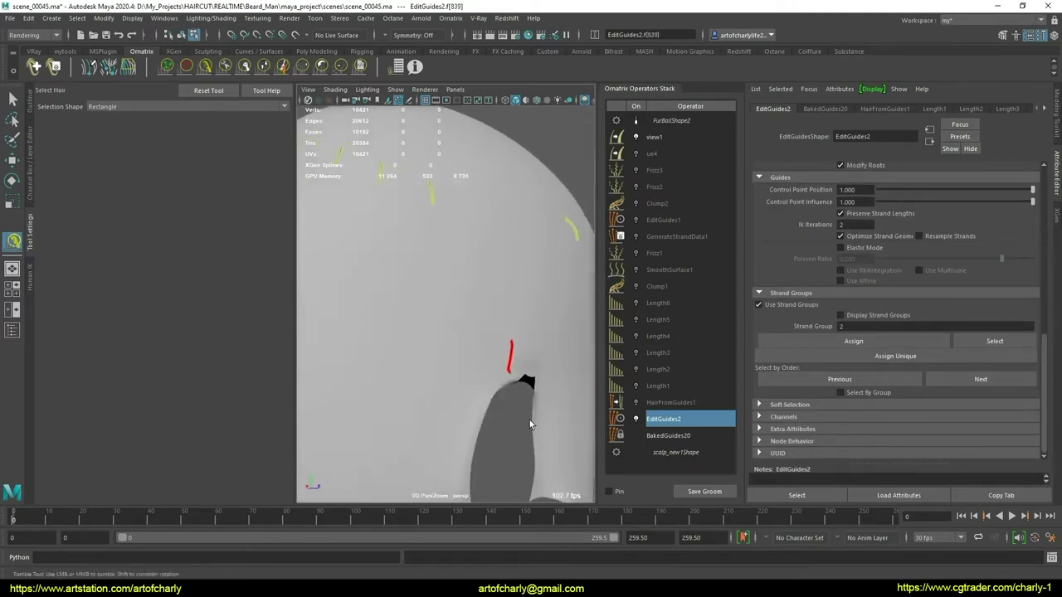
click(855, 326)
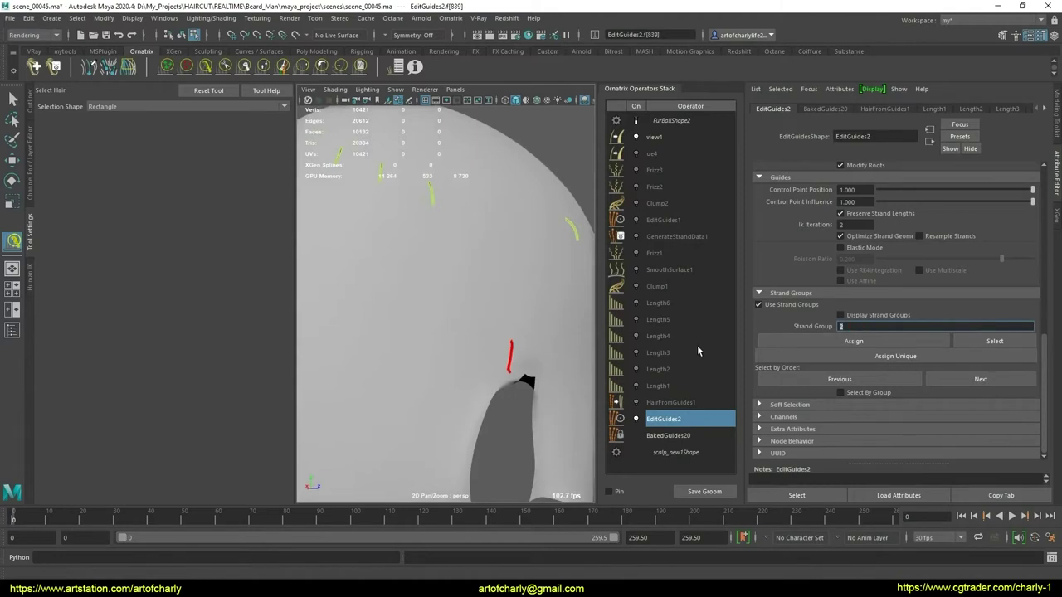
text(1)
click(877, 341)
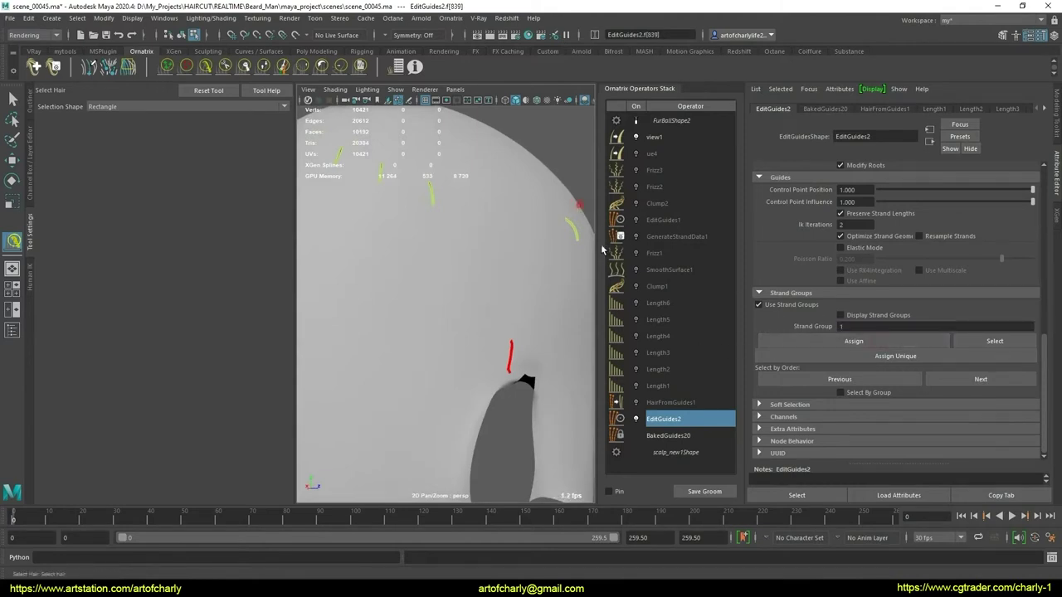
click(548, 257)
drag(501, 341, 566, 366)
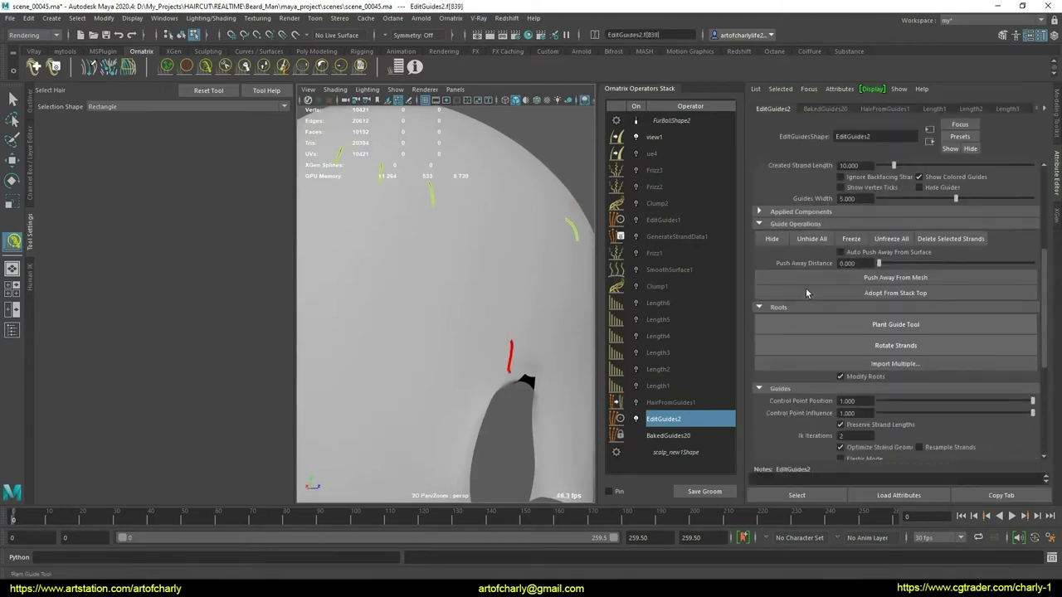
- Delete the selected guide strand and reframe the view around the head
key(Delete)
click(569, 226)
mouse_move(558, 219)
alt+mouse_down()
mouse_move(419, 272)
mouse_move(531, 301)
mouse_move(498, 301)
mouse_move(557, 306)
alt+mouse_up()
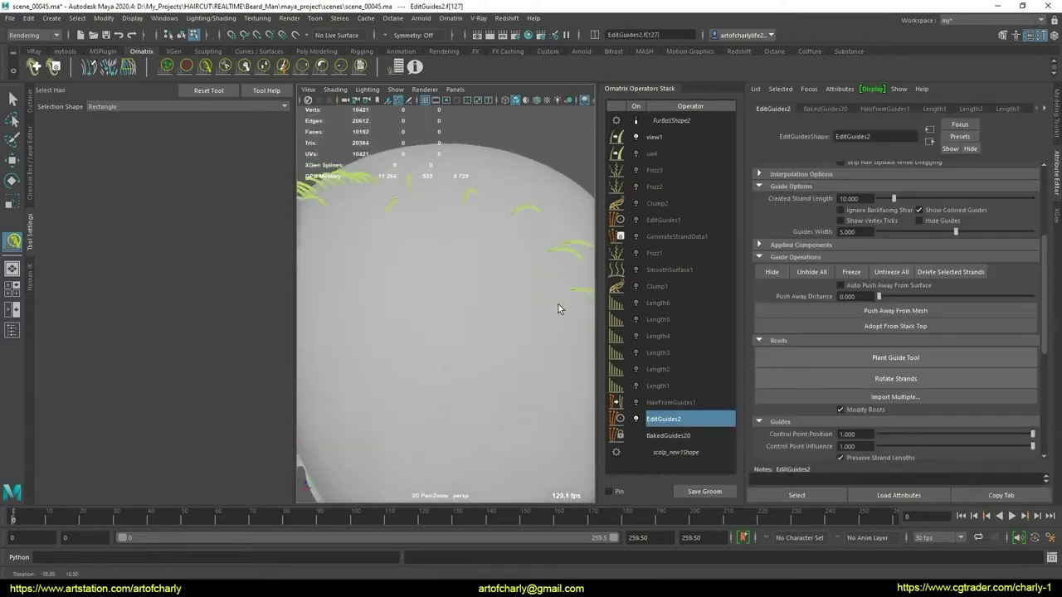
scroll(547, 282, down, 5)
mouse_move(540, 265)
alt+mouse_down()
mouse_move(461, 295)
mouse_move(493, 261)
alt+mouse_up()
scroll(493, 261, up, 5)
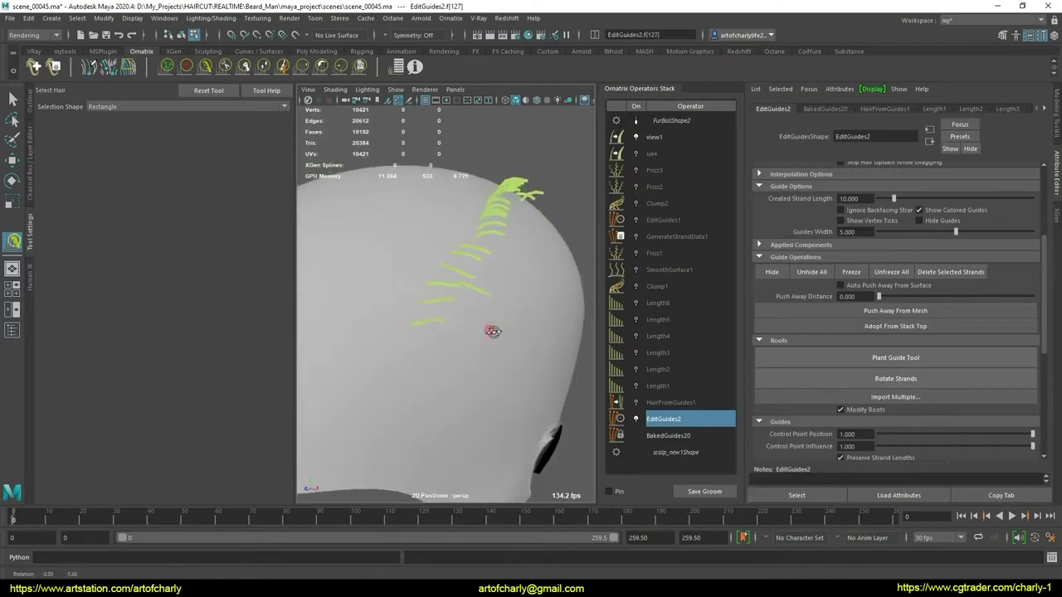
alt+drag(504, 314, 427, 310)
scroll(467, 315, up, 3)
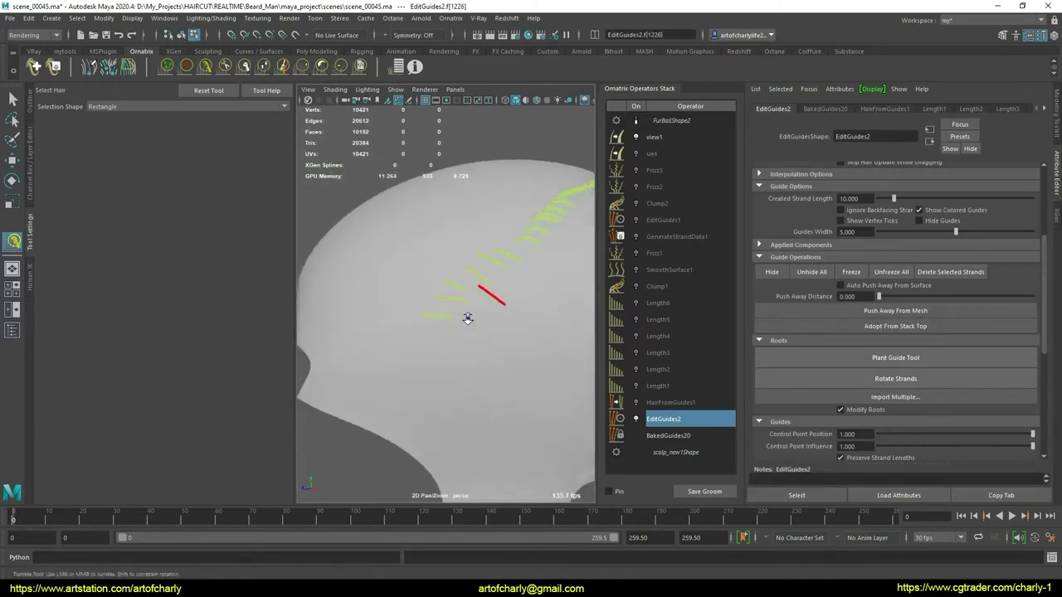
scroll(423, 322, up, 3)
scroll(490, 305, down, 3)
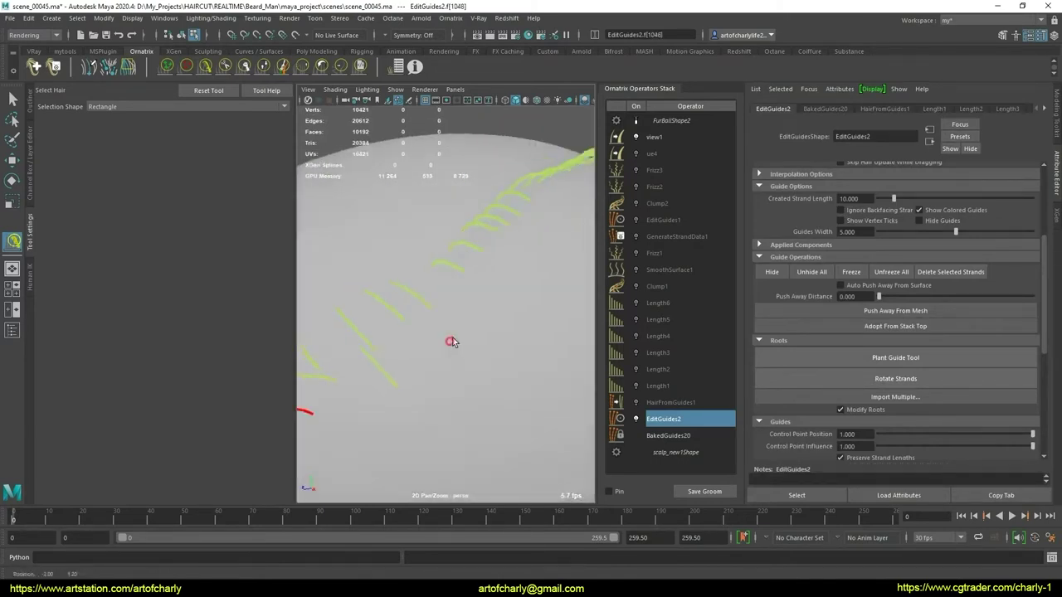
- Plant a row of short guides along the side hairline
alt+drag(457, 334, 483, 306)
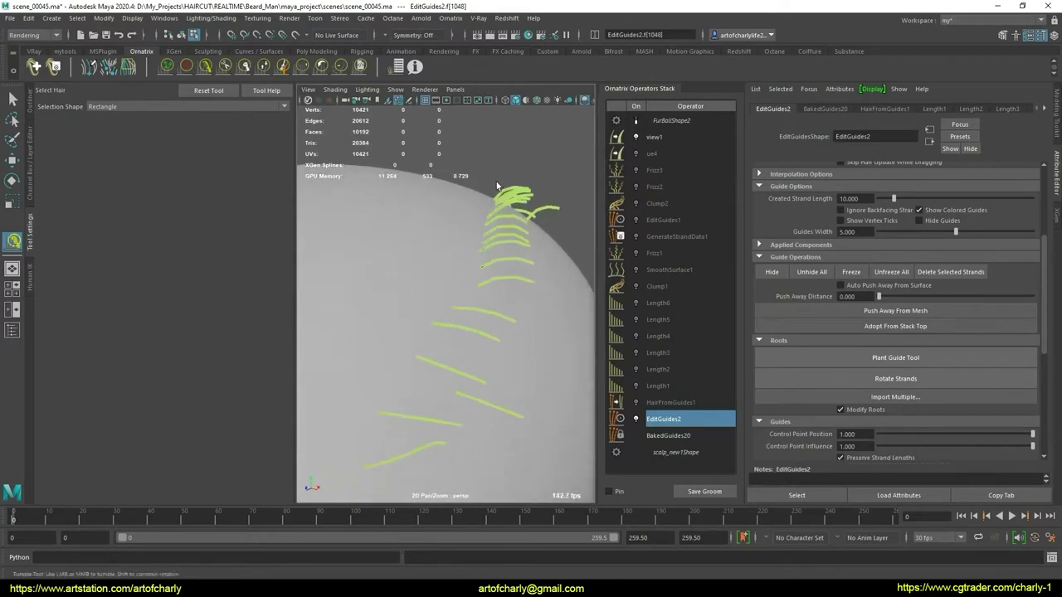
alt+drag(503, 264, 474, 289)
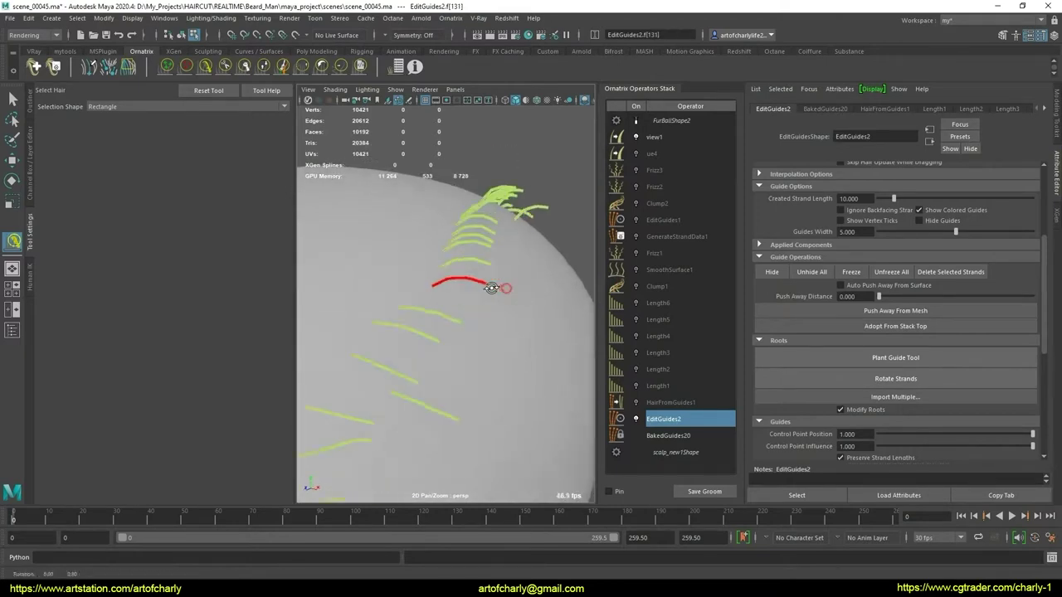
alt+right_drag(473, 289, 384, 310)
alt+drag(384, 310, 284, 300)
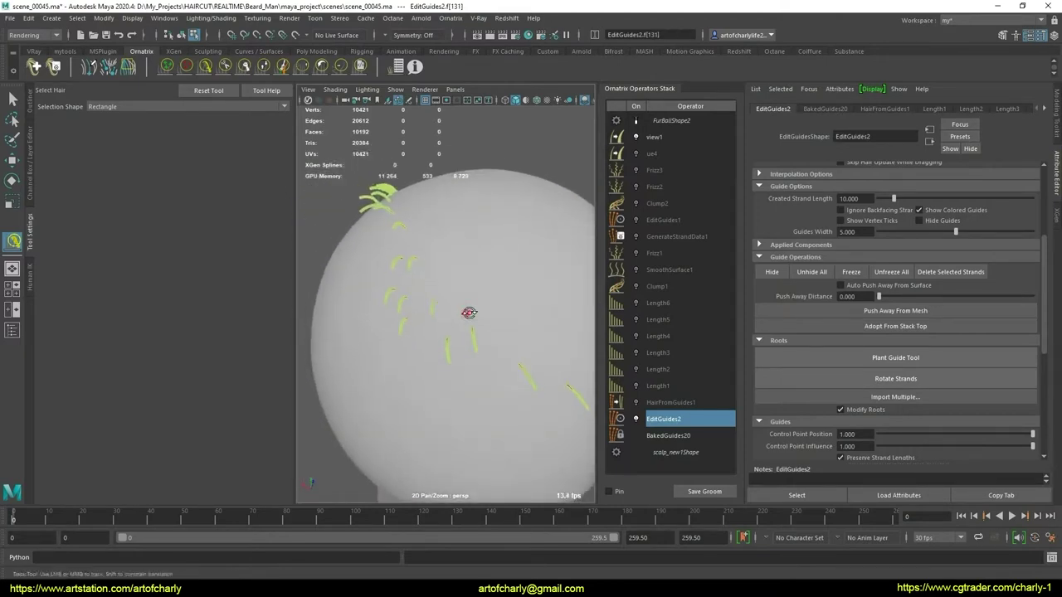
mouse_move(469, 313)
alt+mouse_down()
mouse_move(467, 302)
mouse_move(559, 294)
mouse_move(524, 267)
alt+mouse_up()
mouse_move(568, 314)
alt+mouse_down()
mouse_move(440, 327)
mouse_move(417, 346)
mouse_move(399, 297)
mouse_move(411, 347)
alt+mouse_up()
click(859, 360)
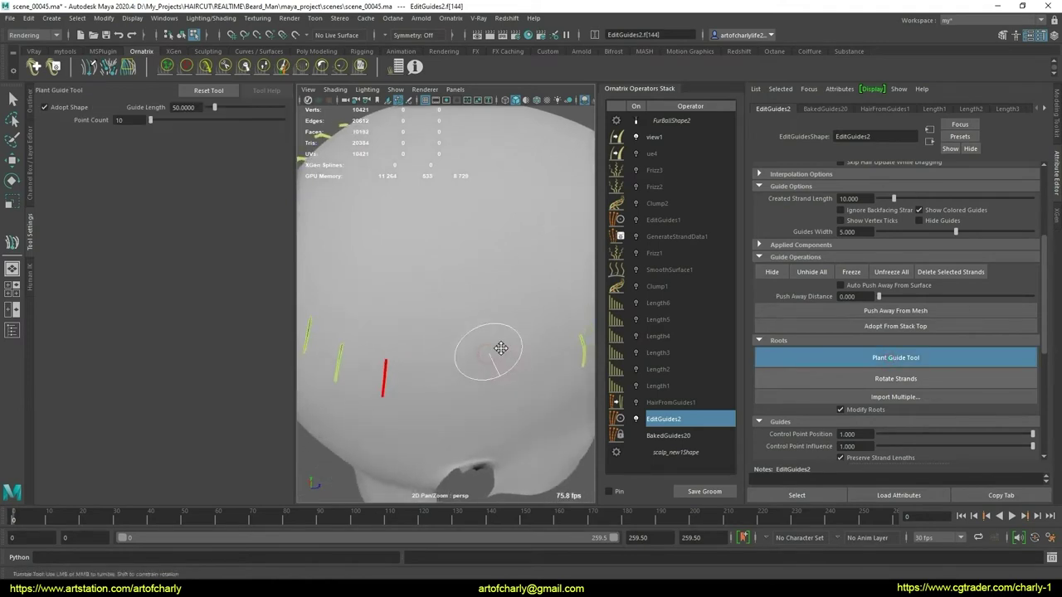
mouse_move(498, 349)
alt+mouse_down()
mouse_move(415, 360)
mouse_move(409, 351)
alt+mouse_up()
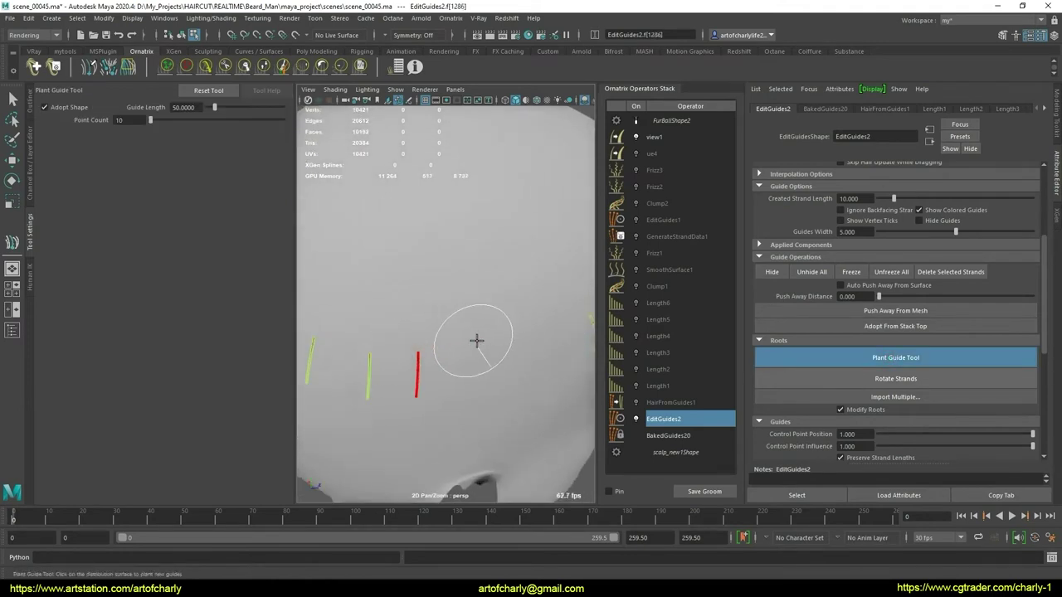
mouse_move(477, 340)
alt+mouse_down()
mouse_move(509, 339)
mouse_move(509, 324)
mouse_move(531, 332)
mouse_move(508, 350)
alt+mouse_up()
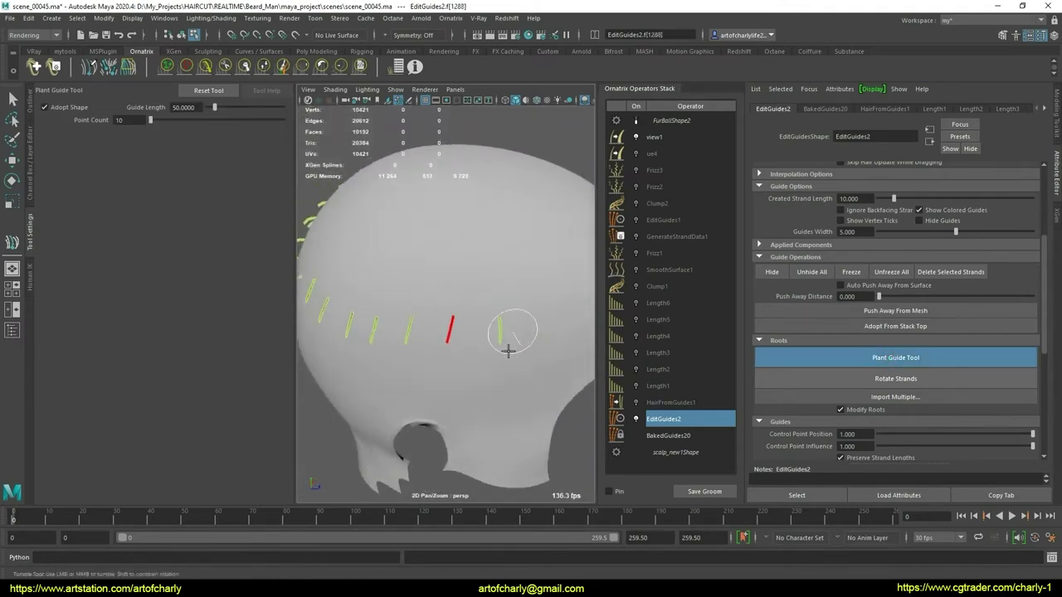
key(q)
mouse_move(453, 296)
alt+mouse_down()
mouse_move(509, 308)
mouse_move(526, 360)
mouse_move(482, 334)
mouse_move(515, 349)
mouse_move(549, 326)
alt+mouse_up()
- Unhide all guides and orbit to view the back of the head
click(810, 272)
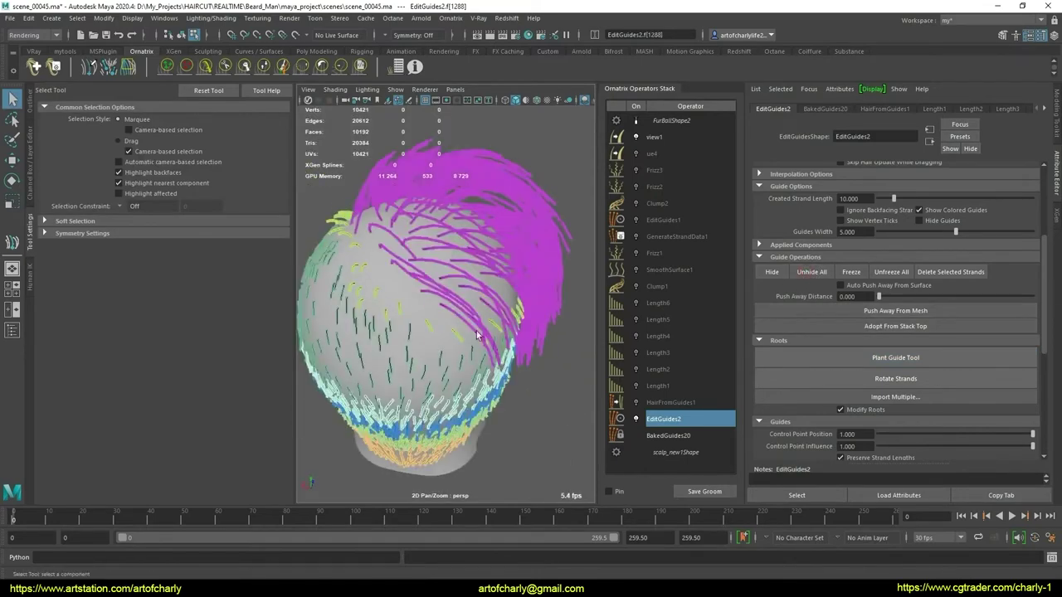
mouse_move(477, 335)
alt+mouse_down()
mouse_move(476, 350)
mouse_move(436, 330)
mouse_move(516, 335)
alt+mouse_up()
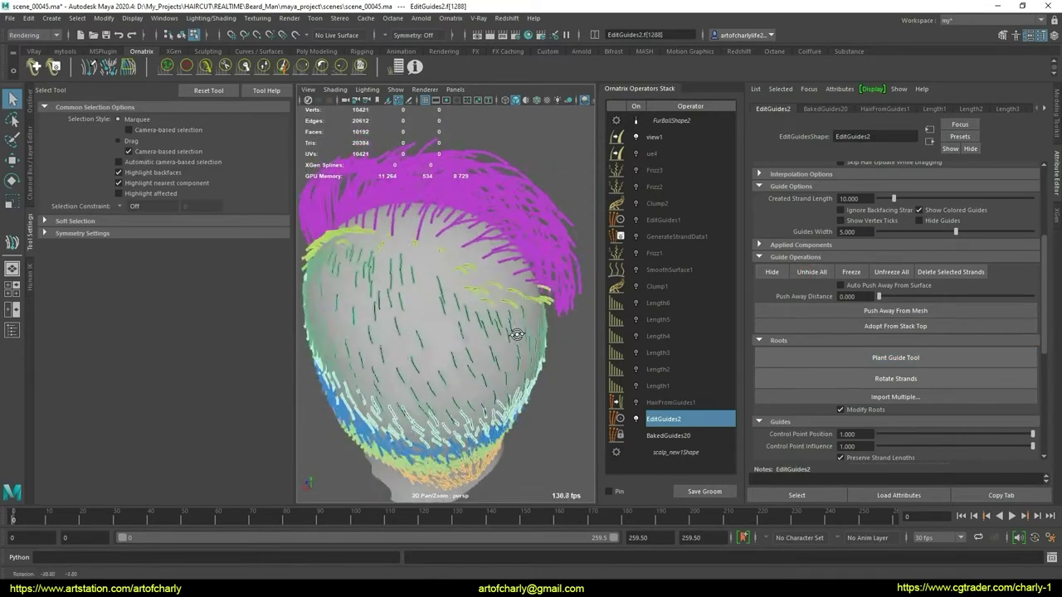
mouse_move(516, 334)
alt+right_down()
mouse_move(474, 337)
mouse_move(476, 384)
mouse_move(479, 373)
mouse_move(497, 384)
alt+right_up()
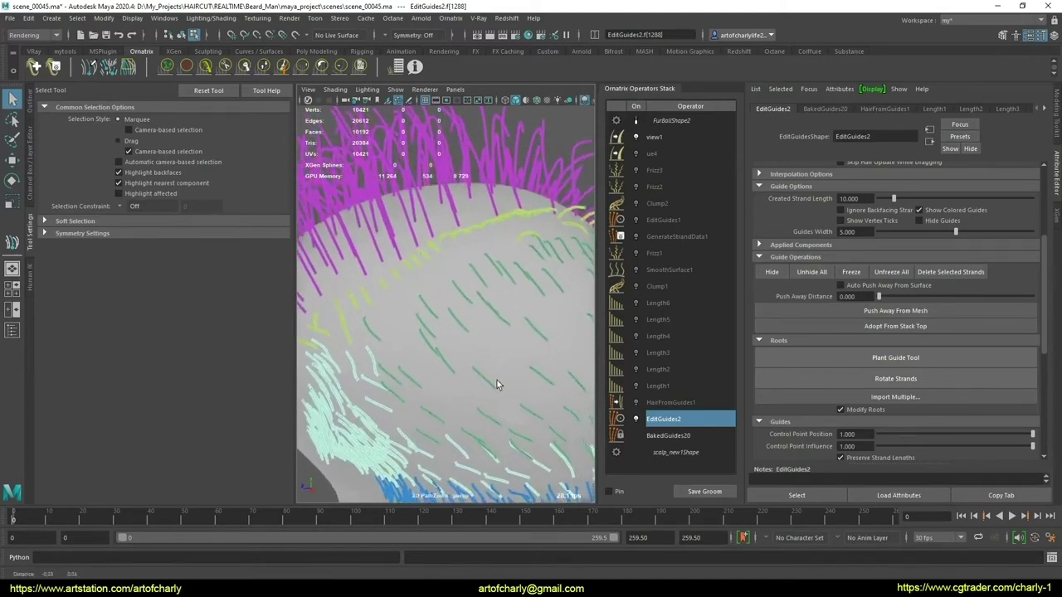
mouse_move(497, 384)
alt+mouse_down()
mouse_move(469, 386)
mouse_move(509, 373)
mouse_move(459, 336)
mouse_move(434, 344)
mouse_move(434, 332)
mouse_move(438, 340)
alt+mouse_up()
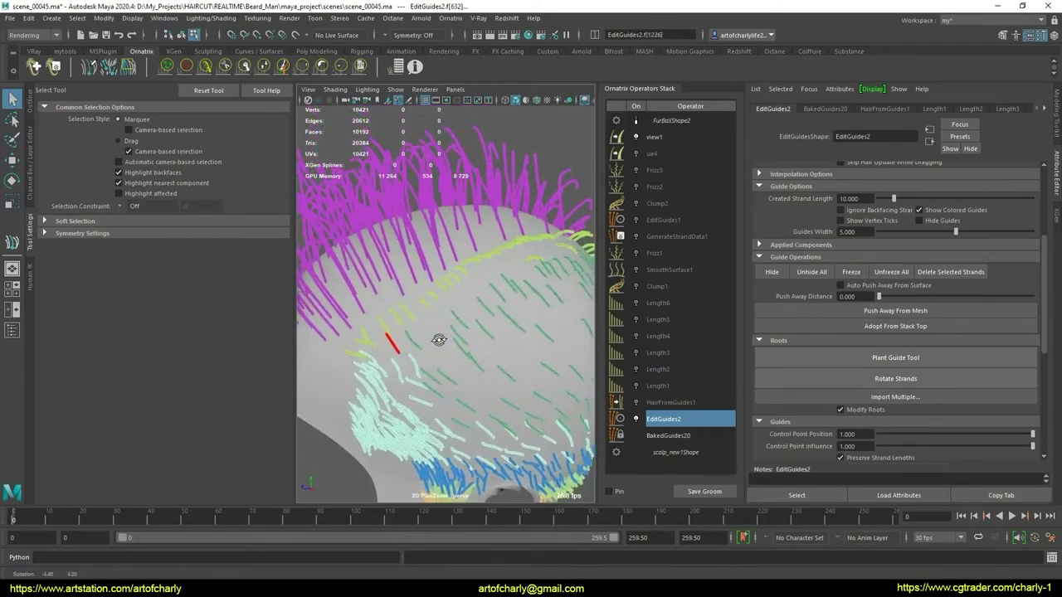
mouse_move(439, 340)
alt+right_down()
mouse_move(461, 364)
mouse_move(486, 367)
mouse_move(486, 386)
mouse_move(470, 384)
alt+right_up()
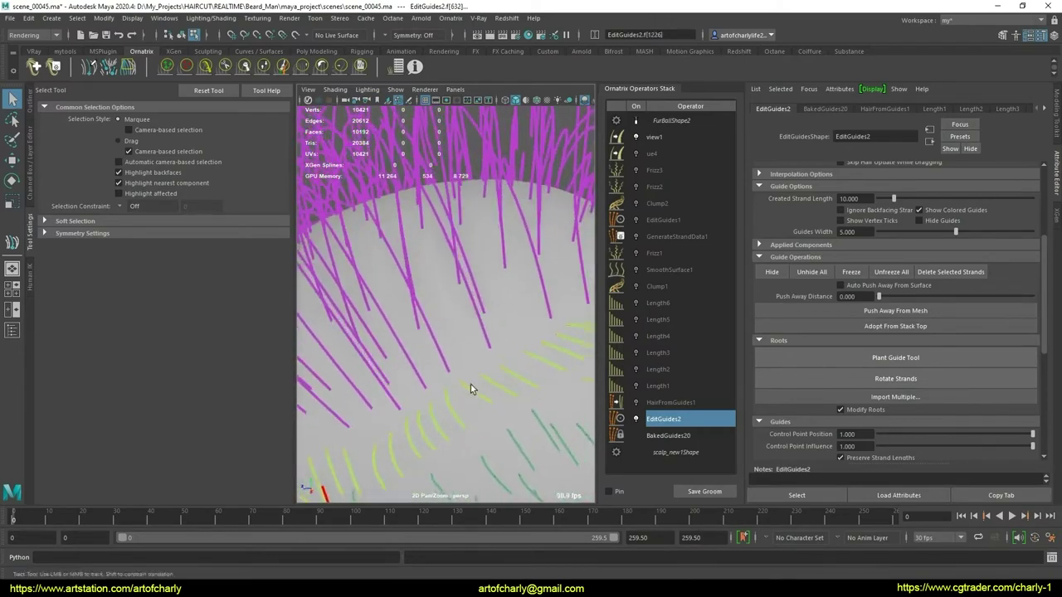
mouse_move(470, 384)
alt+mouse_down()
mouse_move(420, 386)
mouse_move(443, 398)
mouse_move(486, 332)
mouse_move(474, 339)
mouse_move(486, 356)
mouse_move(517, 367)
mouse_move(471, 363)
mouse_move(478, 334)
alt+mouse_up()
- Move the red guide to a new spot on the back of the scalp
key(w)
key(q)
key(w)
key(q)
scroll(486, 386, down, 5)
scroll(477, 334, up, 5)
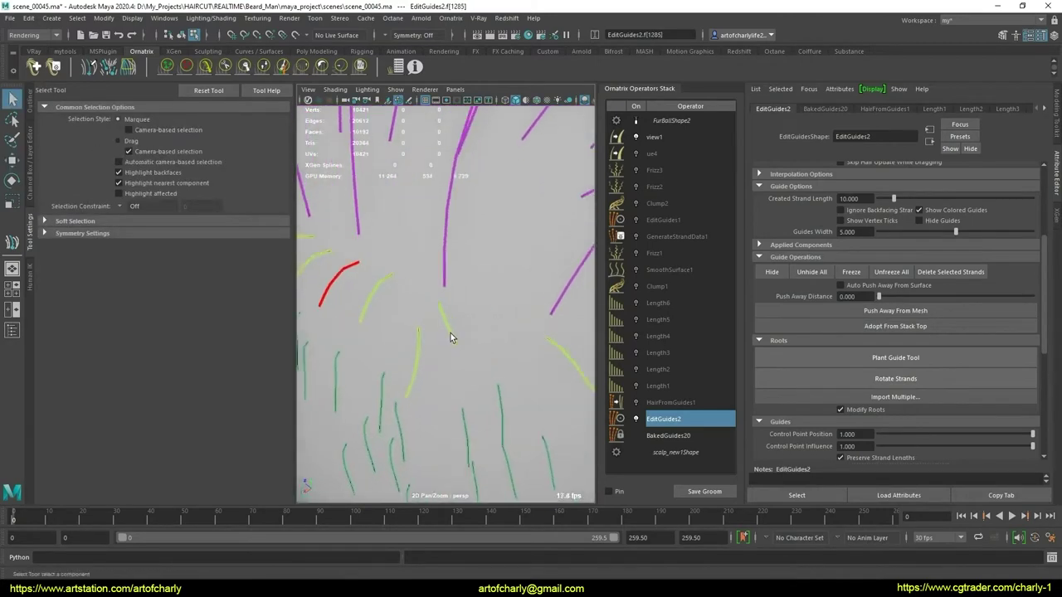
key(w)
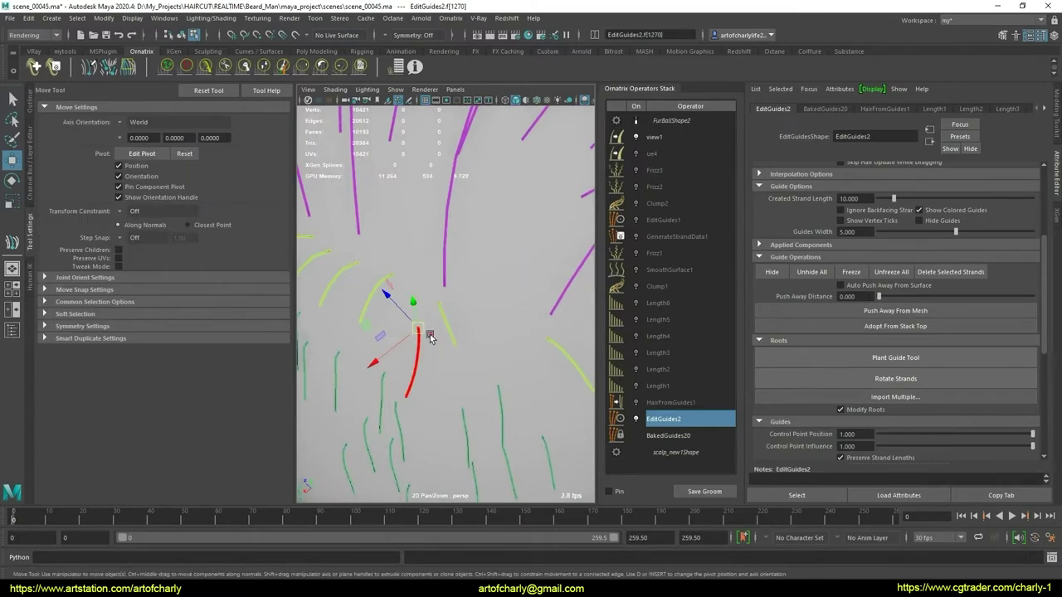
scroll(437, 347, down, 5)
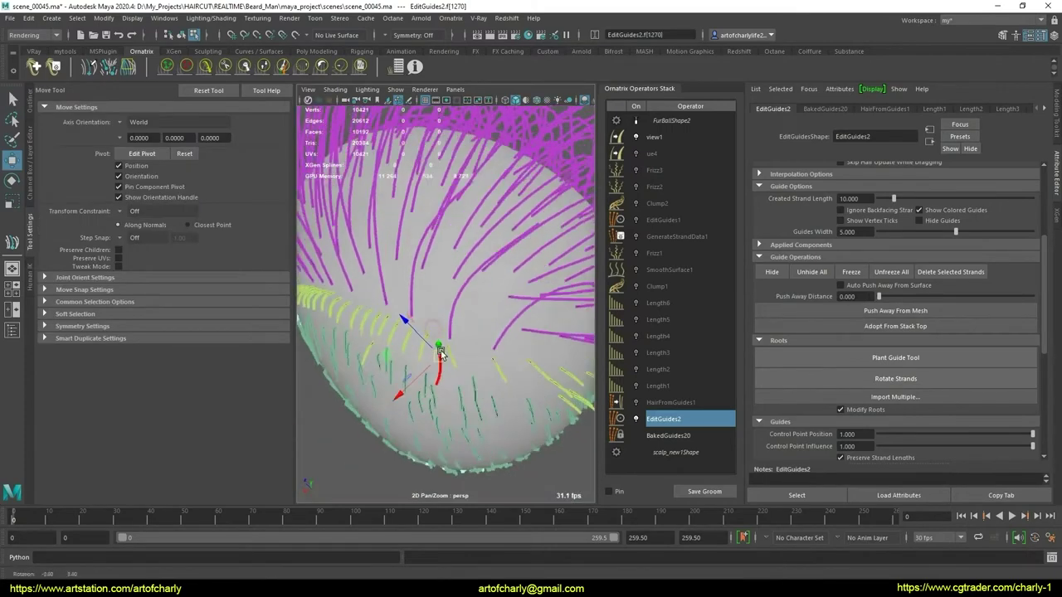
scroll(473, 366, up, 5)
alt+drag(473, 366, 457, 365)
key(q)
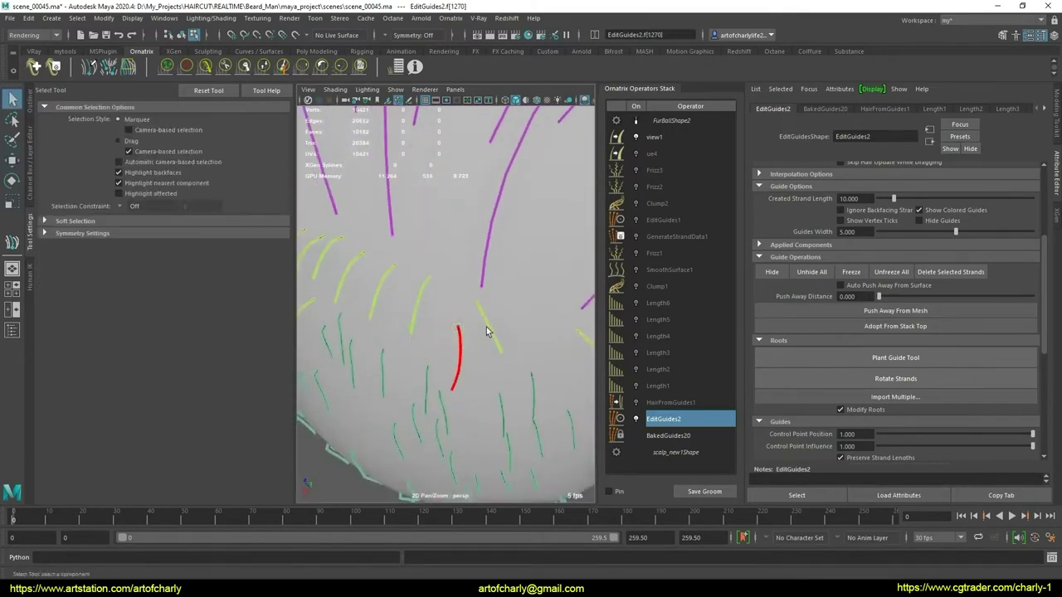
- Reposition another guide near the hairline, then select a different guide strand
click(461, 356)
key(w)
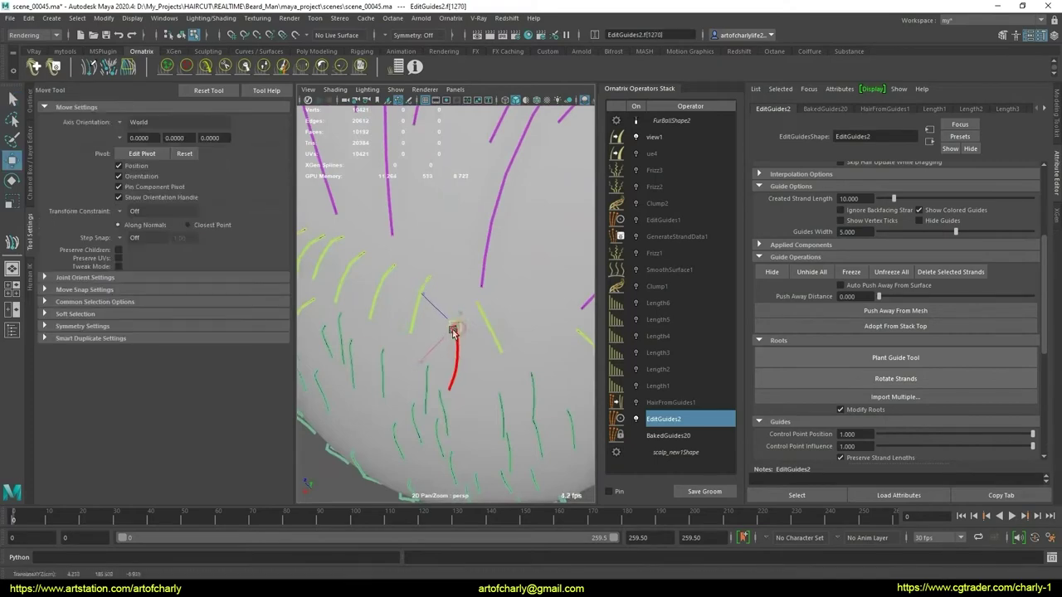
key(q)
scroll(478, 375, down, 5)
scroll(462, 368, up, 5)
scroll(462, 379, down, 2)
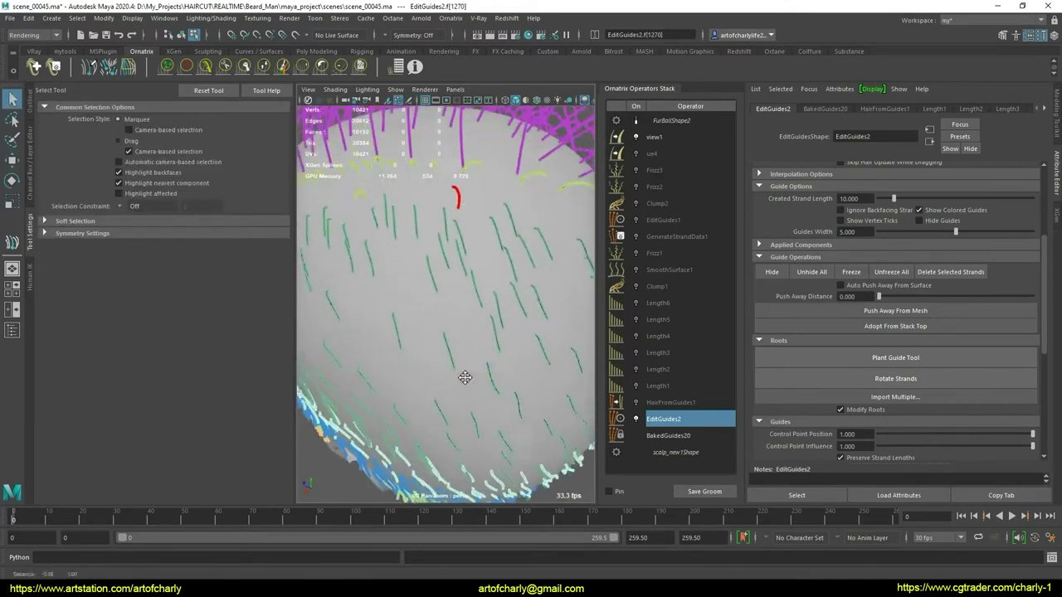
alt+drag(463, 380, 465, 309)
key(w)
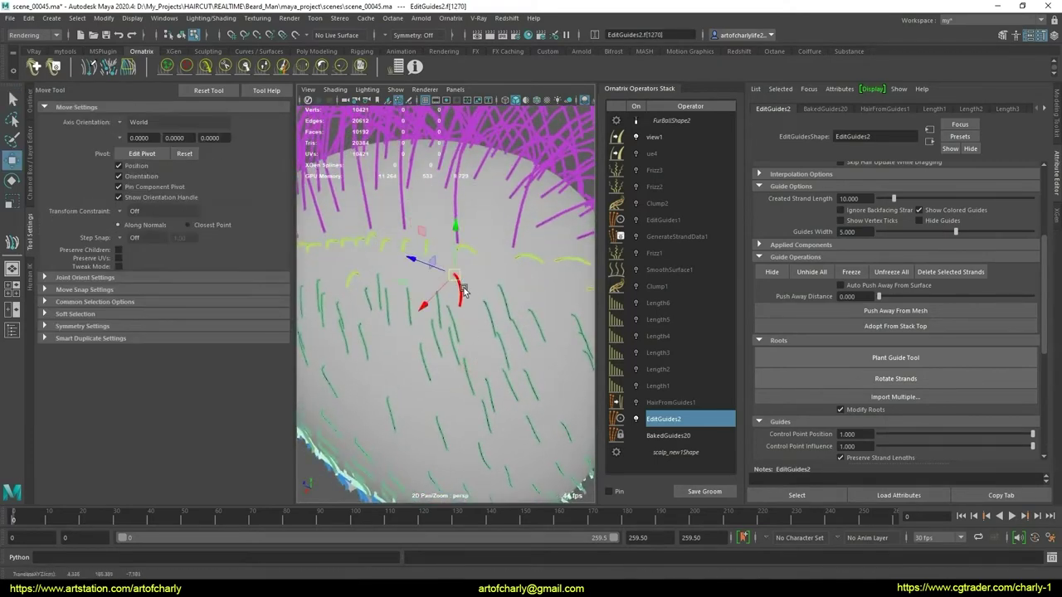
key(q)
click(510, 313)
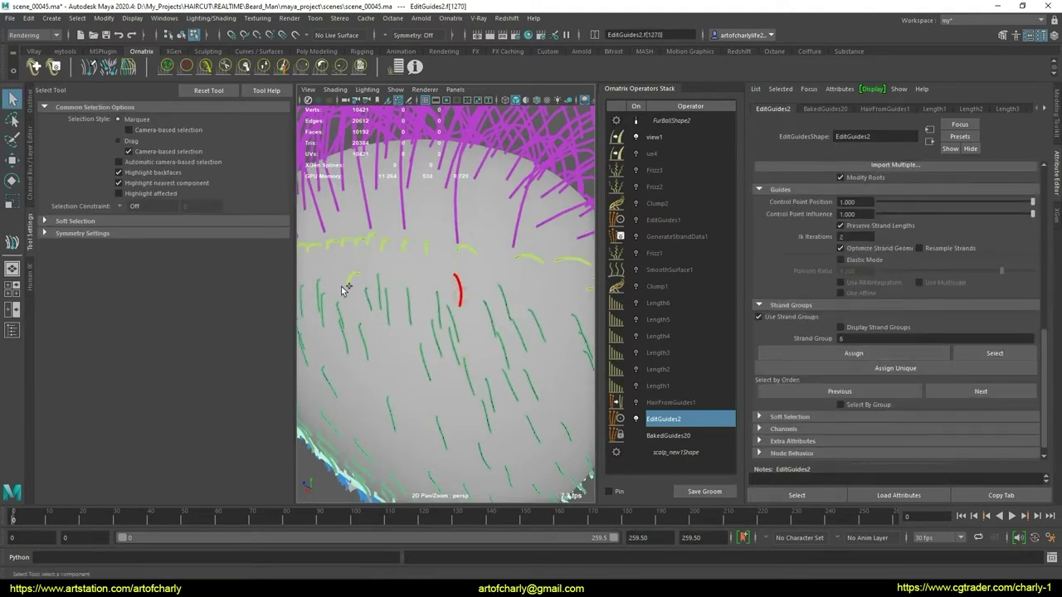
- Add a second guide to the selection and set its Strand Group to 5
shift+click(349, 280)
double_click(842, 339)
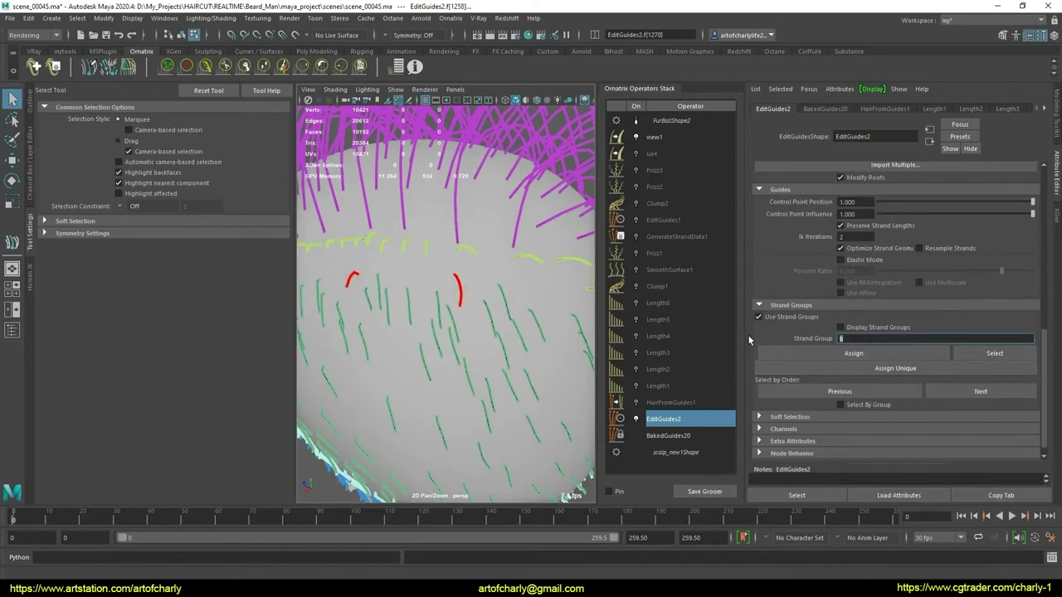
text(5)
scroll(448, 298, down, 5)
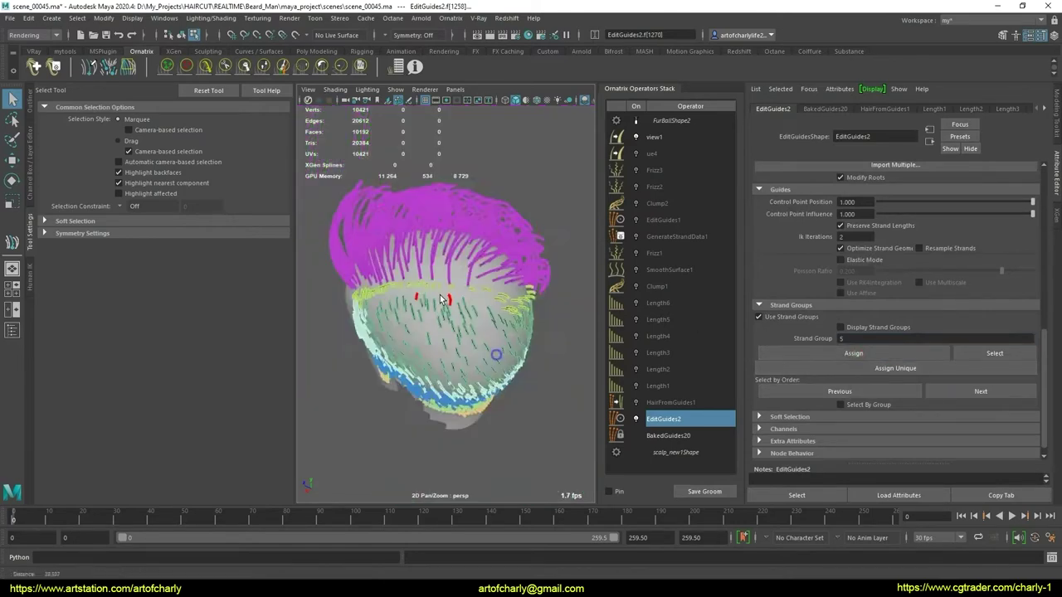
mouse_move(448, 298)
alt+mouse_down()
mouse_move(301, 273)
mouse_move(500, 343)
mouse_move(451, 341)
mouse_move(497, 296)
mouse_move(419, 338)
mouse_move(490, 297)
alt+mouse_up()
scroll(501, 343, up, 4)
scroll(515, 366, up, 2)
scroll(476, 340, up, 3)
scroll(832, 258, up, 4)
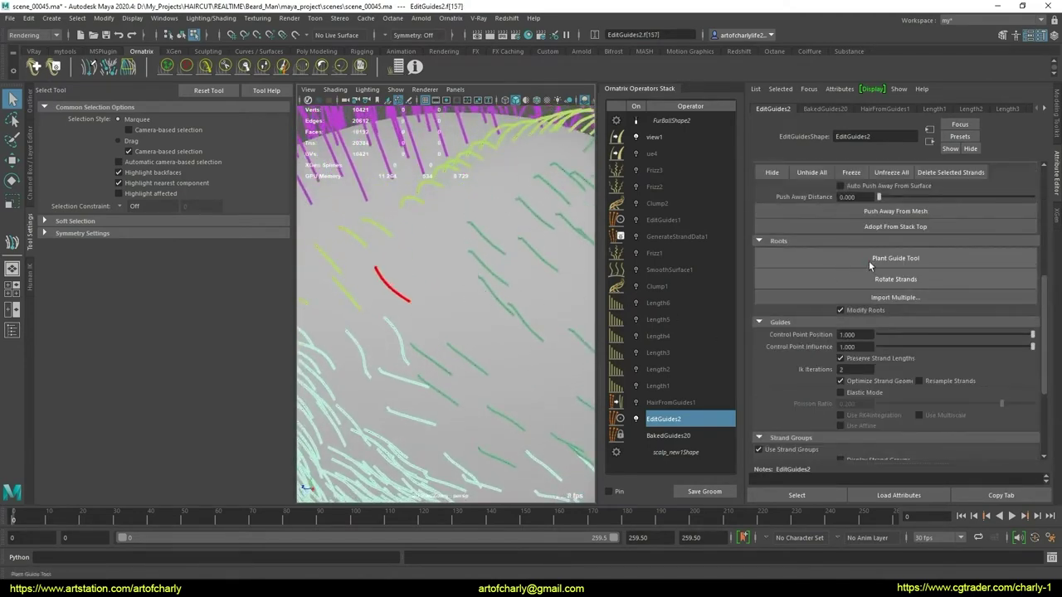
- Plant new guides among the existing crown guides on top of the head
click(870, 264)
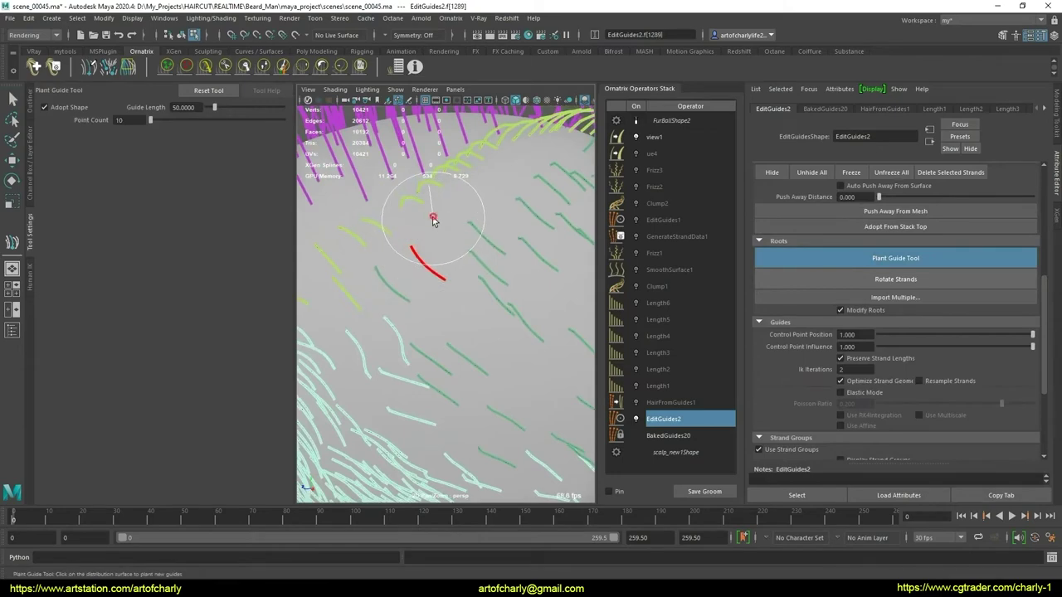
scroll(535, 316, down, 5)
mouse_move(503, 285)
alt+mouse_down()
mouse_move(432, 315)
mouse_move(433, 301)
mouse_move(404, 304)
alt+mouse_up()
key(q)
scroll(404, 303, up, 2)
scroll(426, 300, up, 3)
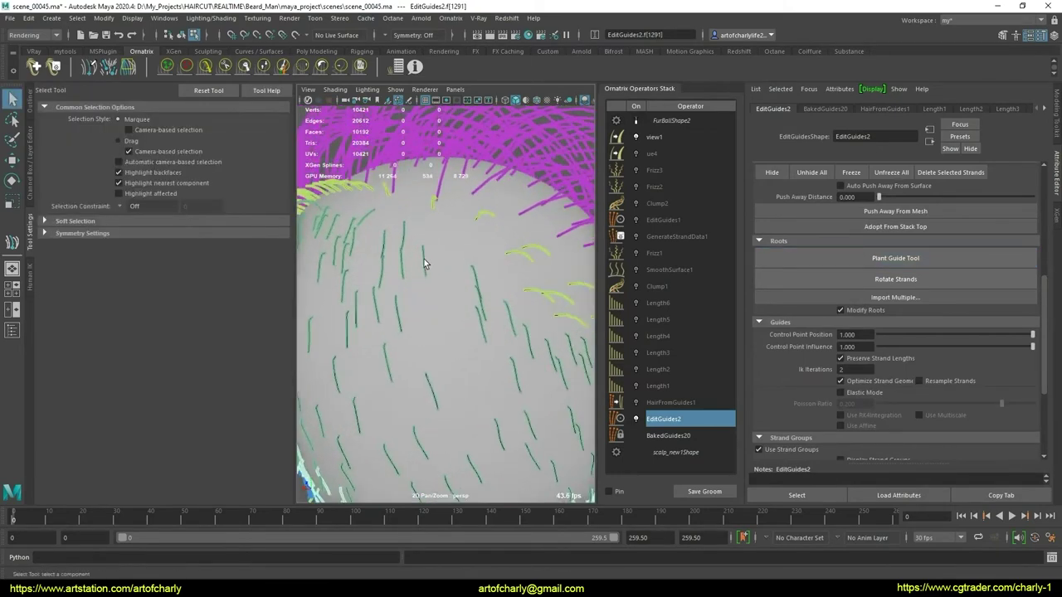
click(871, 261)
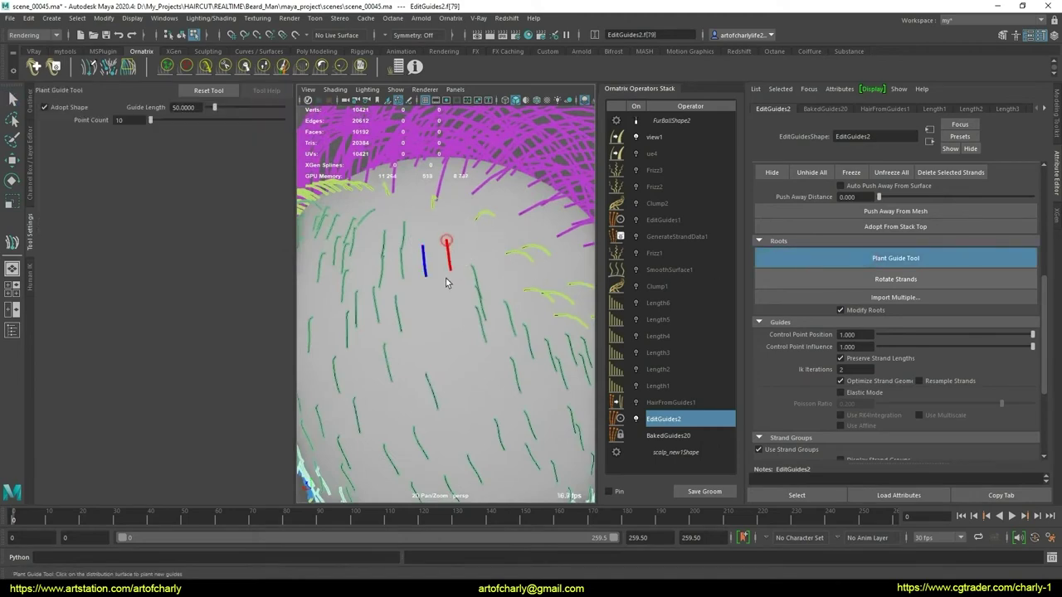
alt+drag(519, 311, 430, 309)
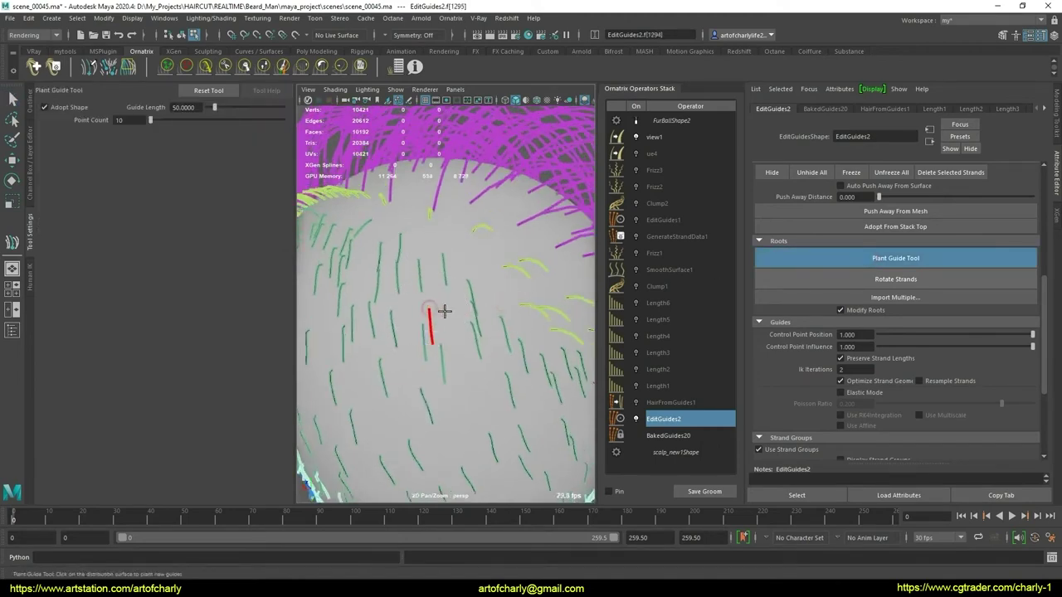
- Orbit around the head to view the hairline strands from the side and front
key(q)
scroll(500, 320, down, 3)
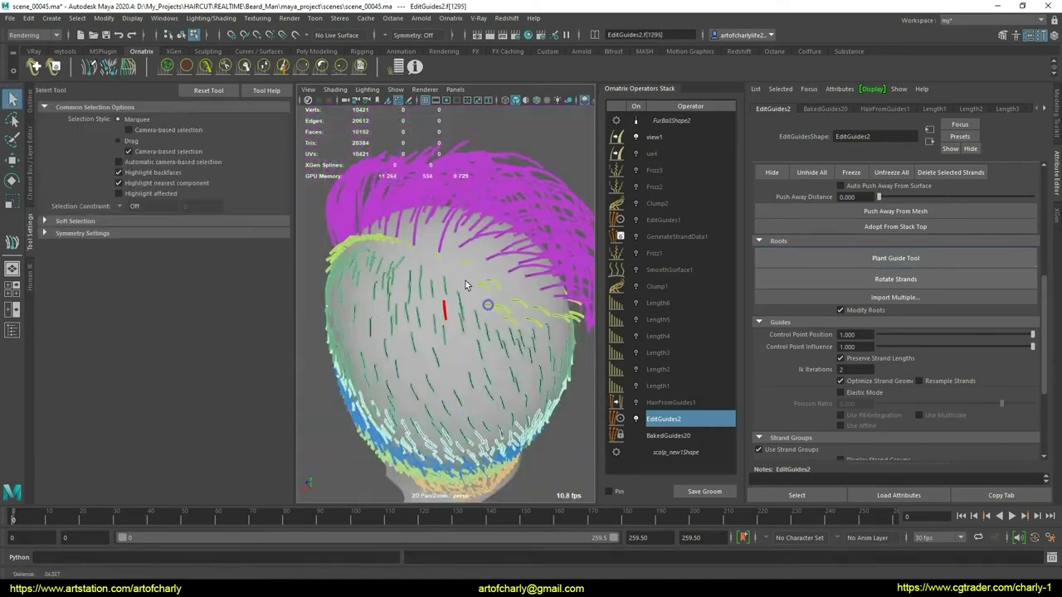
alt+drag(490, 303, 501, 321)
scroll(500, 321, up, 5)
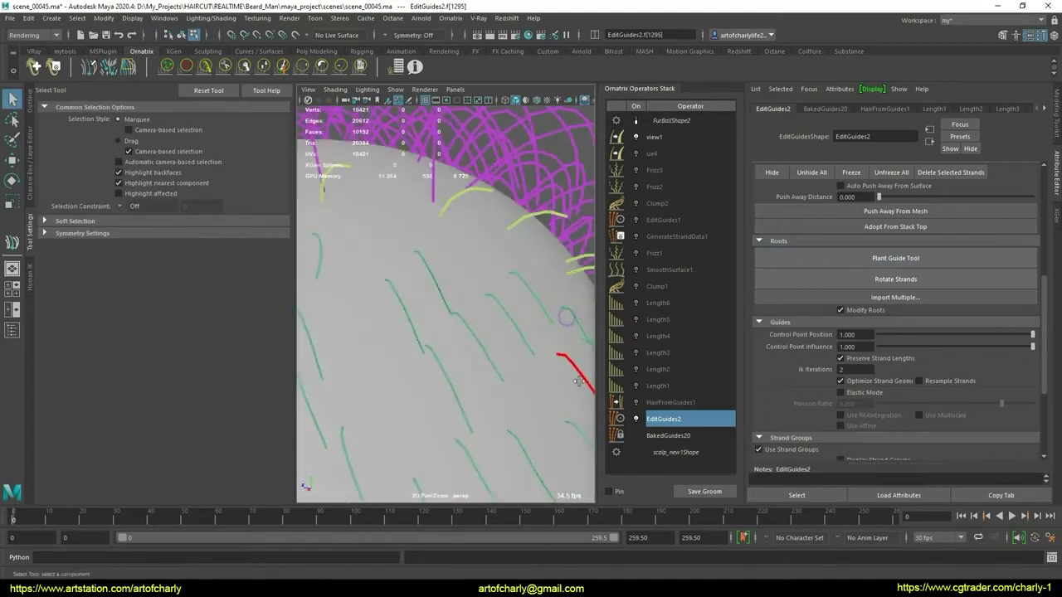
mouse_move(514, 360)
alt+mouse_down()
mouse_move(489, 355)
mouse_move(503, 355)
alt+mouse_up()
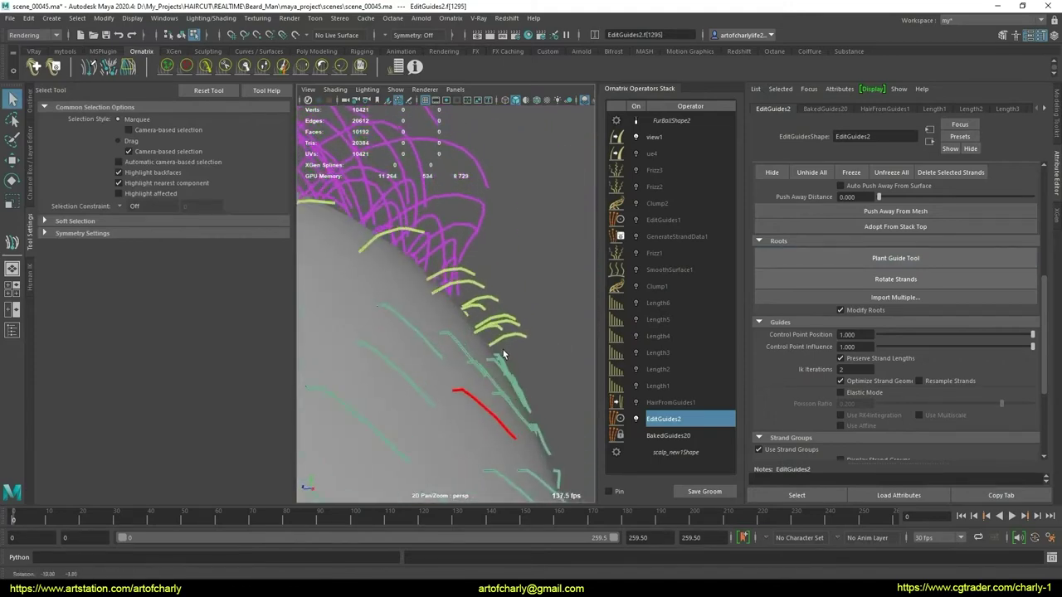
click(207, 67)
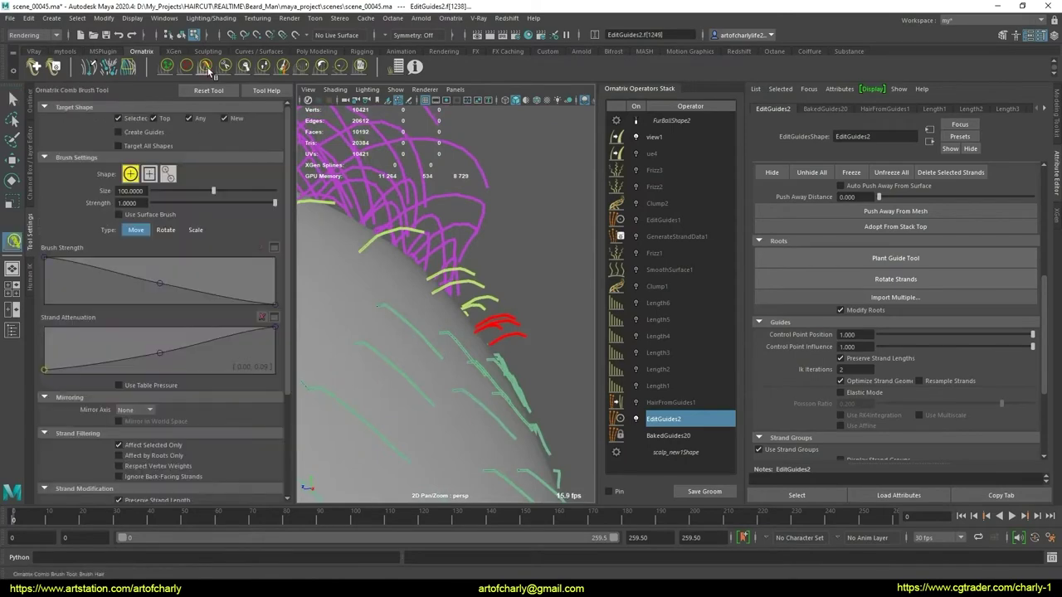
alt+drag(367, 351, 501, 321)
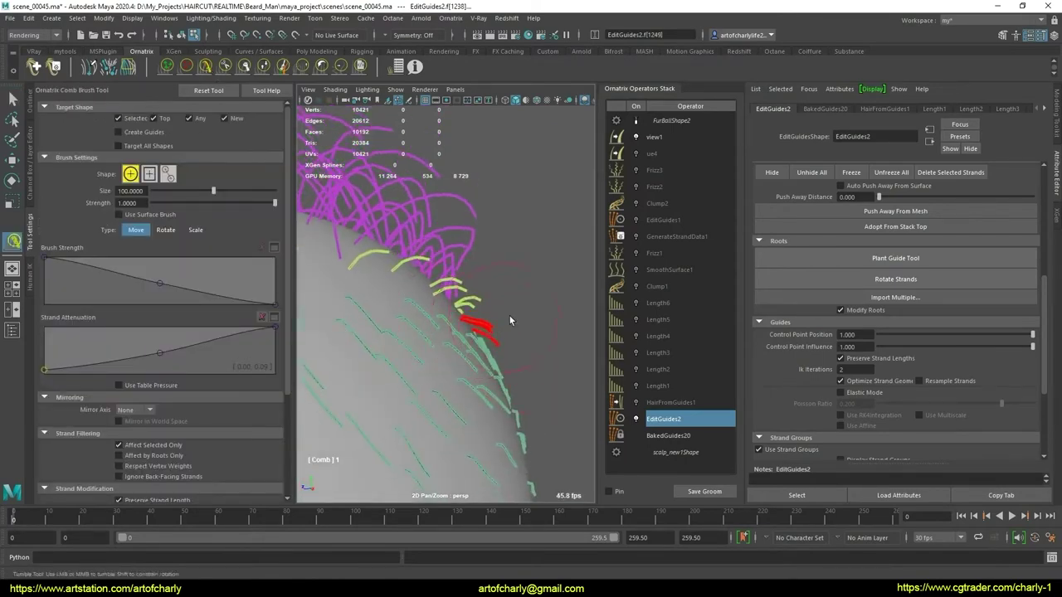
alt+drag(509, 315, 466, 340)
- Comb the selected hairline guide upward into the surrounding strand flow
key(q)
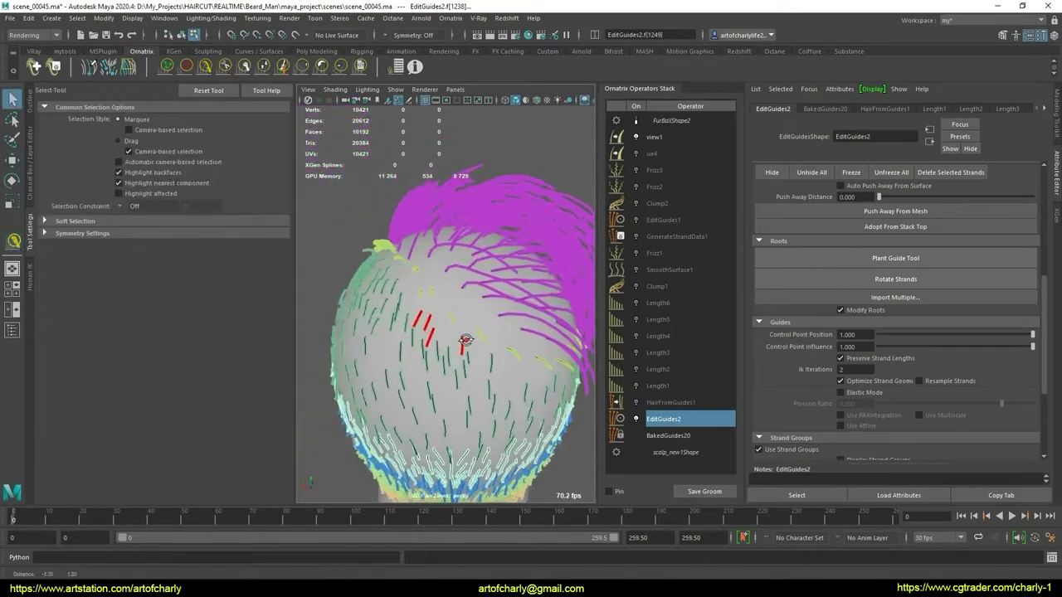
scroll(465, 340, up, 5)
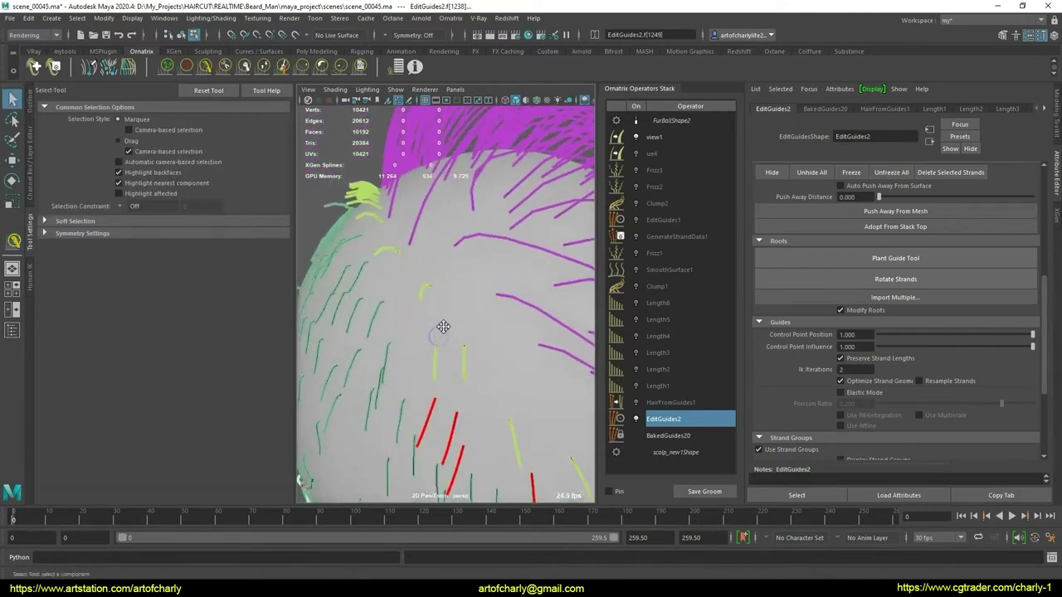
scroll(443, 327, down, 2)
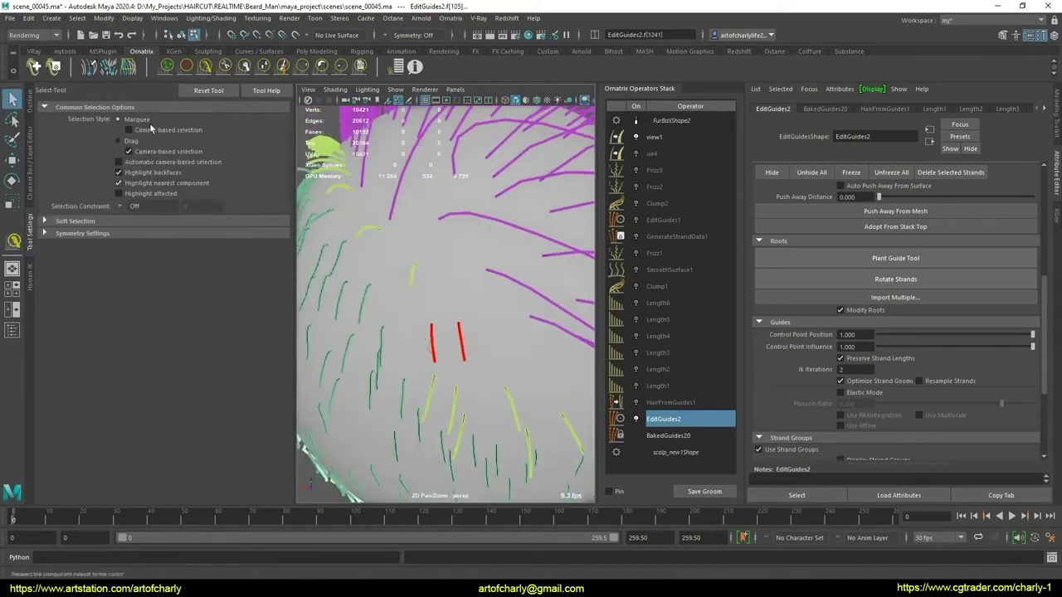
click(205, 68)
scroll(446, 363, down, 2)
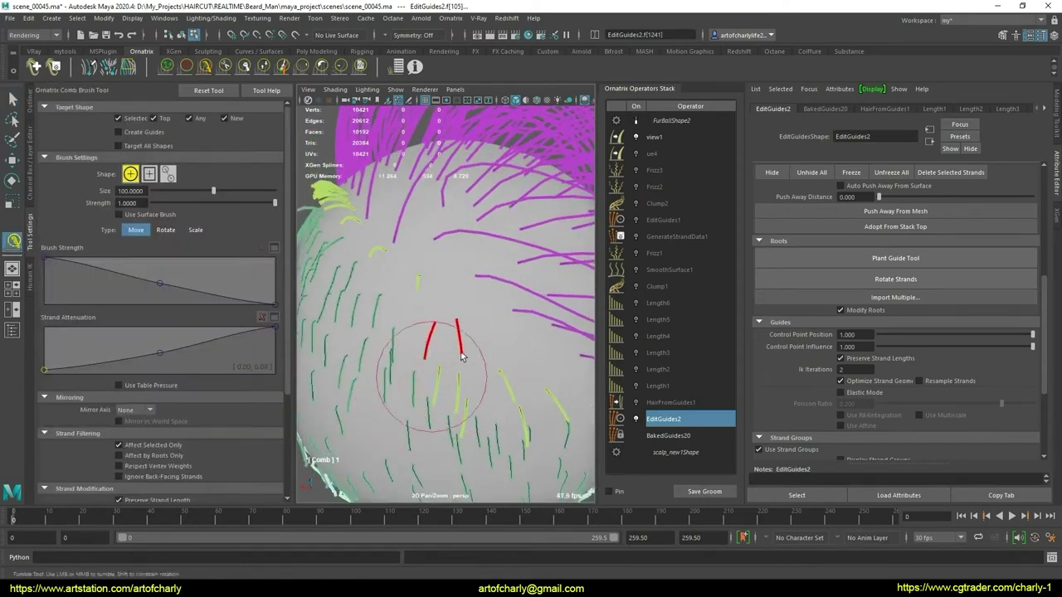
mouse_move(461, 357)
alt+mouse_down()
mouse_move(495, 361)
mouse_move(457, 372)
mouse_move(487, 349)
mouse_move(456, 341)
alt+mouse_up()
key(q)
click(168, 65)
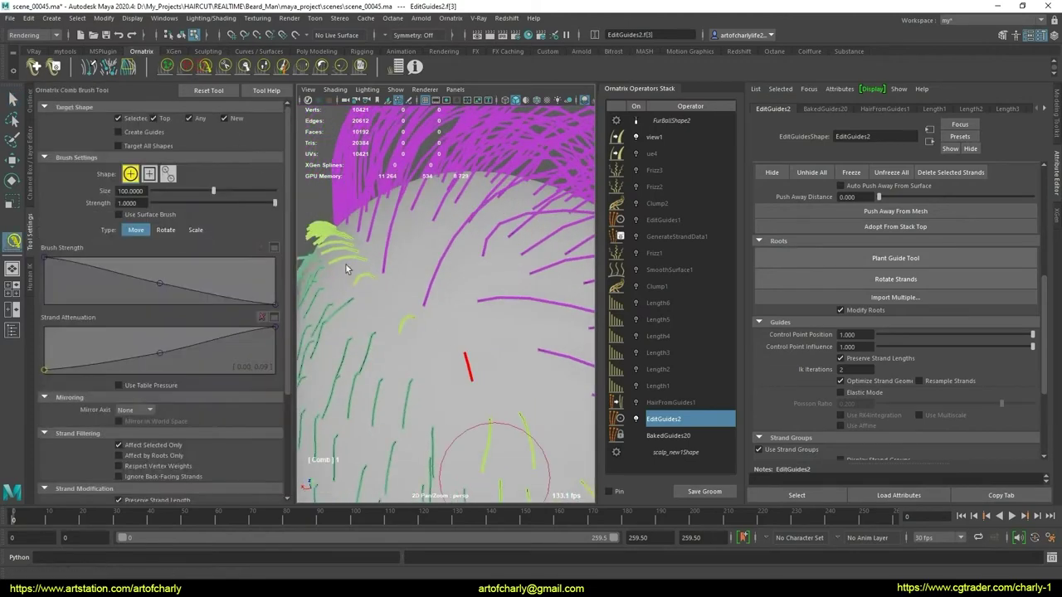
mouse_move(379, 403)
alt+mouse_down()
mouse_move(411, 352)
mouse_move(416, 283)
alt+mouse_up()
- From the other side of the head, comb the red hairline guides along the hairline
key(q)
alt+drag(422, 322, 368, 284)
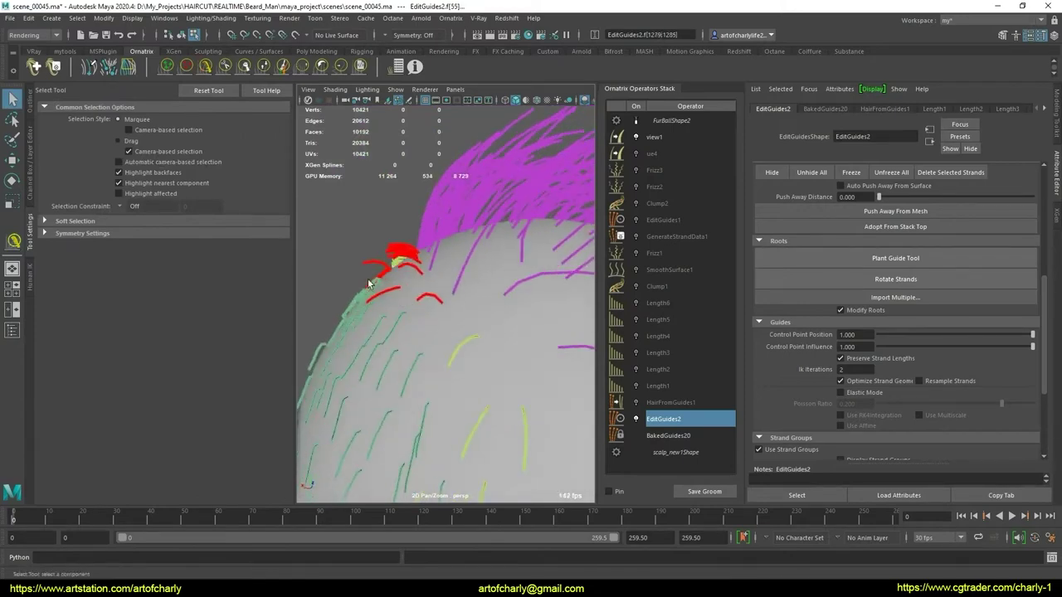
mouse_move(375, 319)
alt+mouse_down()
mouse_move(503, 301)
mouse_move(302, 234)
alt+mouse_up()
click(205, 66)
mouse_move(440, 299)
alt+mouse_down()
mouse_move(475, 263)
mouse_move(434, 304)
mouse_move(382, 249)
mouse_move(464, 315)
mouse_move(425, 284)
mouse_move(425, 224)
alt+mouse_up()
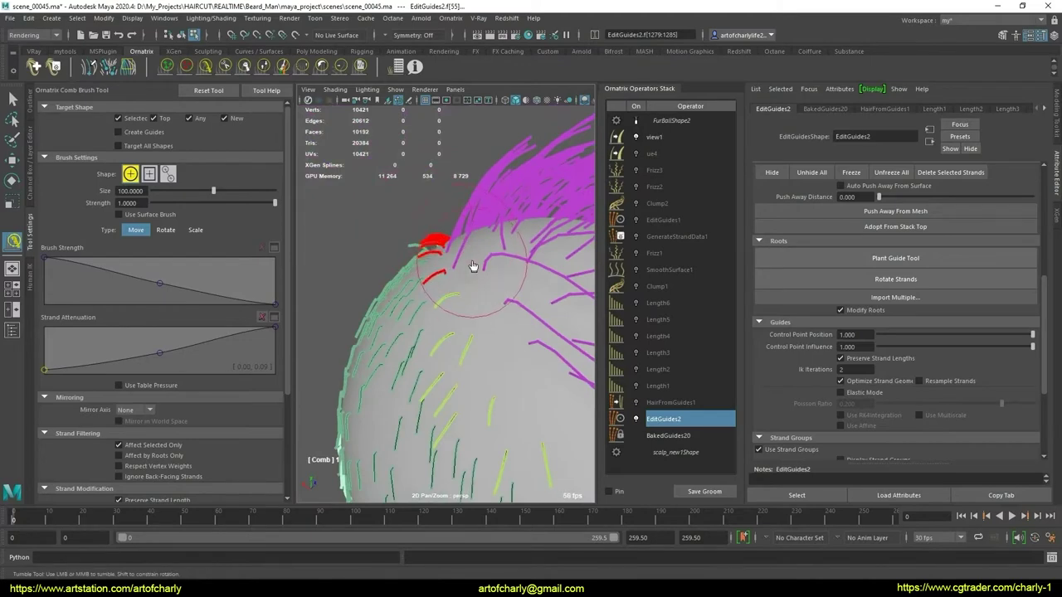
mouse_move(455, 300)
alt+mouse_down()
mouse_move(497, 264)
mouse_move(487, 302)
mouse_move(472, 282)
alt+mouse_up()
key(q)
click(205, 66)
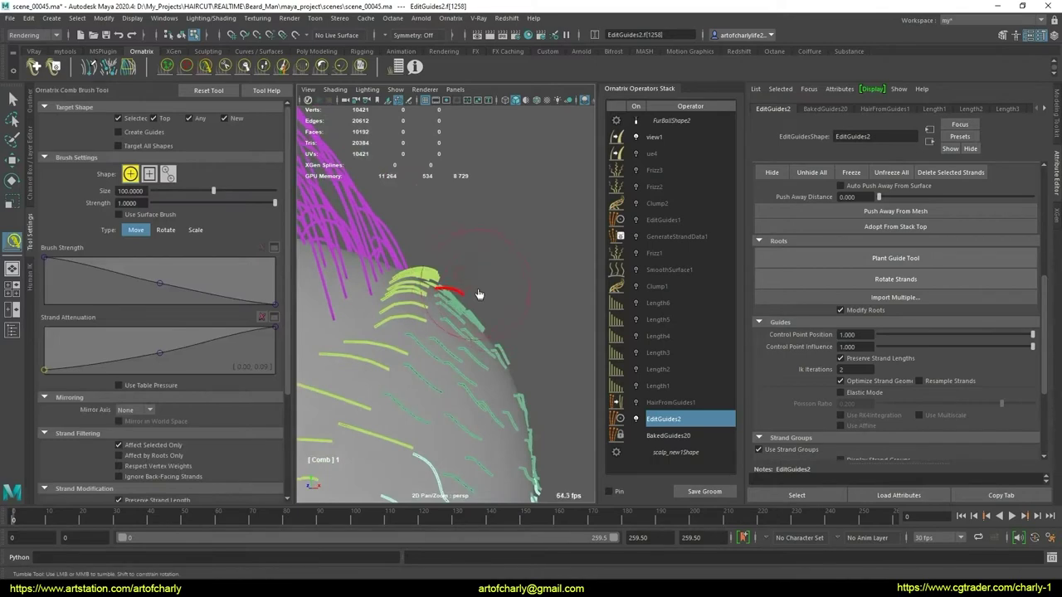
mouse_move(492, 304)
alt+mouse_down()
mouse_move(443, 327)
mouse_move(407, 328)
mouse_move(402, 319)
mouse_move(451, 277)
mouse_move(390, 291)
mouse_move(505, 277)
mouse_move(437, 307)
mouse_move(427, 274)
mouse_move(469, 282)
mouse_move(460, 332)
mouse_move(431, 321)
mouse_move(523, 295)
mouse_move(433, 308)
alt+mouse_up()
key(q)
- Plant new guides on the side of the scalp with the Plant Guide Tool
click(916, 258)
alt+middle_drag(434, 308, 410, 263)
alt+right_drag(410, 263, 455, 302)
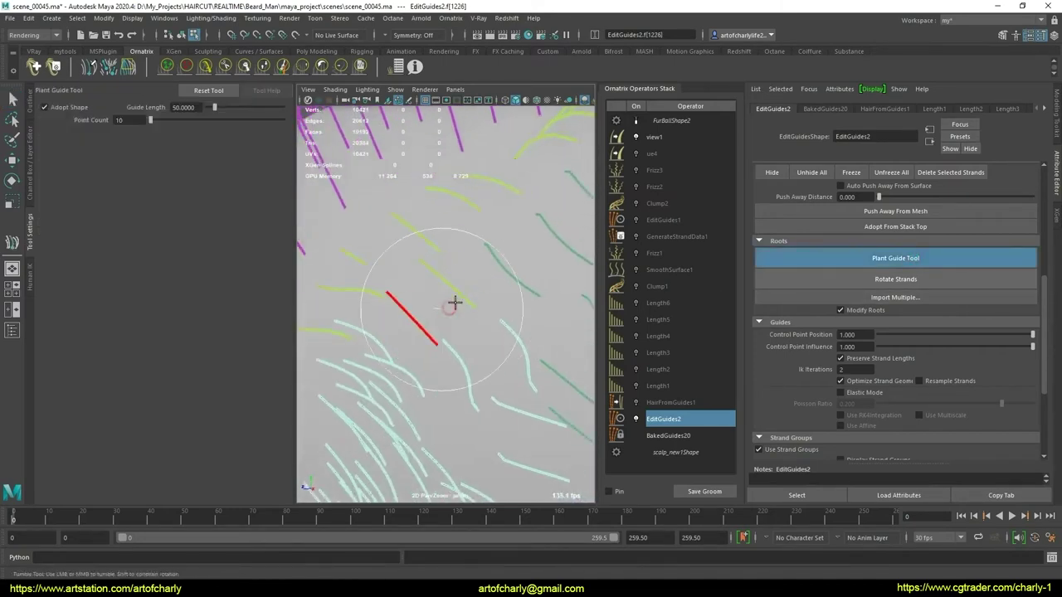
key(q)
- Comb the newly planted guide to lie with the neighbouring strands
click(190, 67)
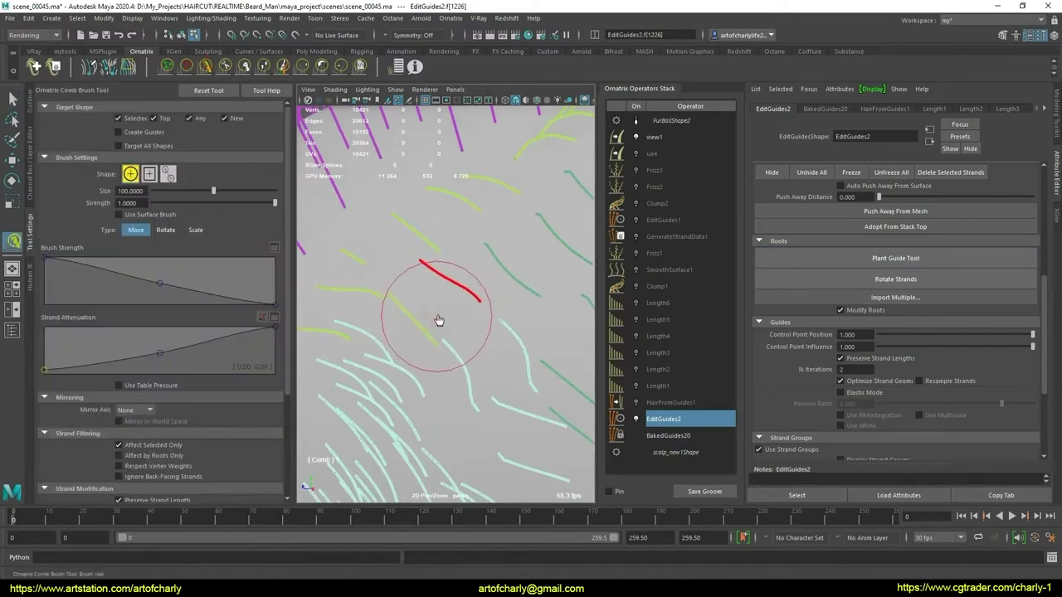
key(q)
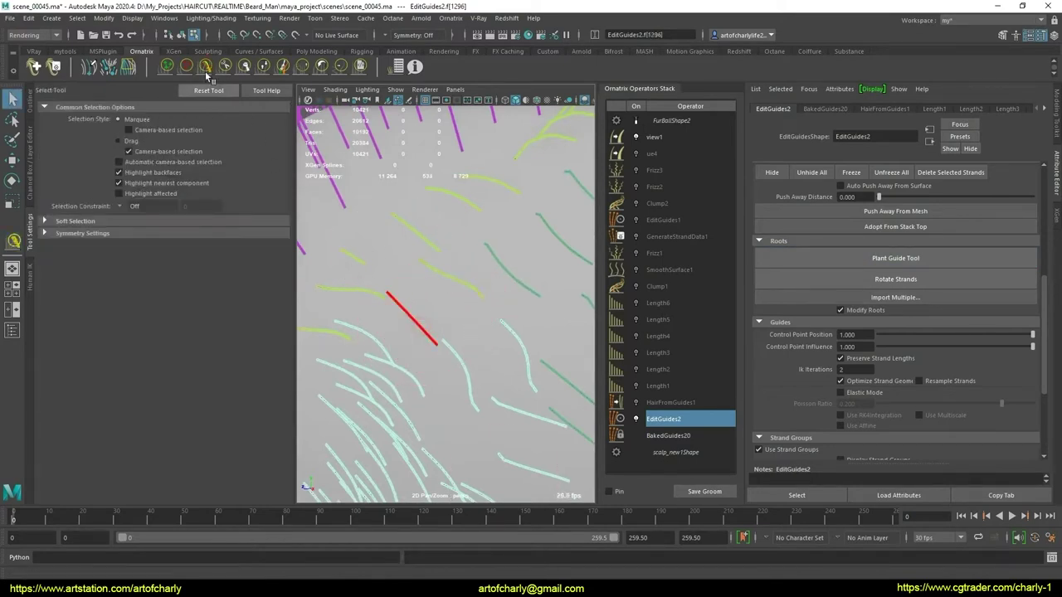
click(205, 68)
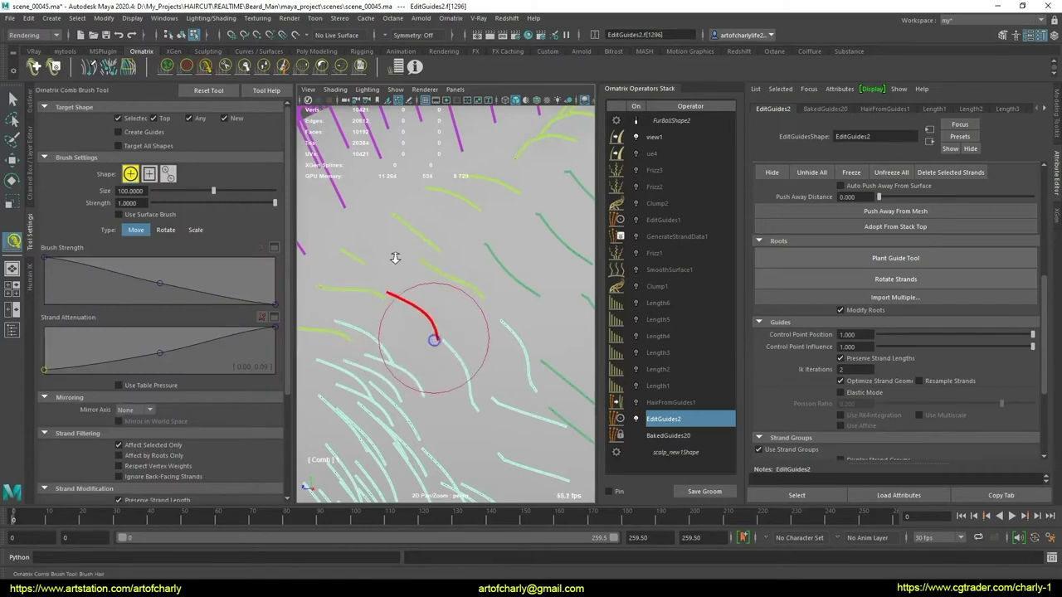
scroll(395, 258, down, 3)
scroll(448, 276, down, 2)
scroll(449, 276, up, 5)
key(q)
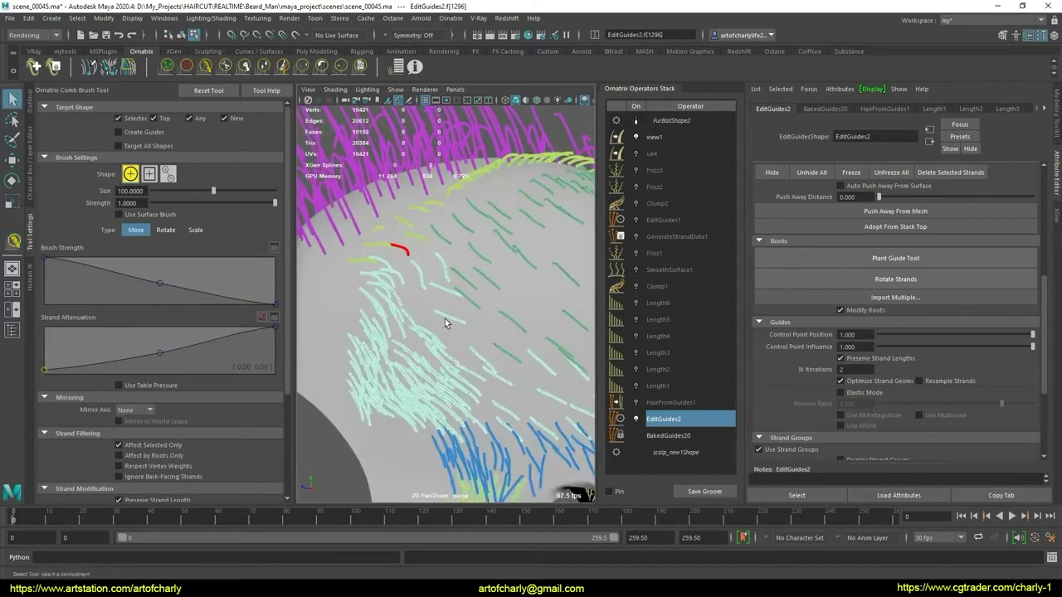
key(q)
scroll(448, 328, up, 2)
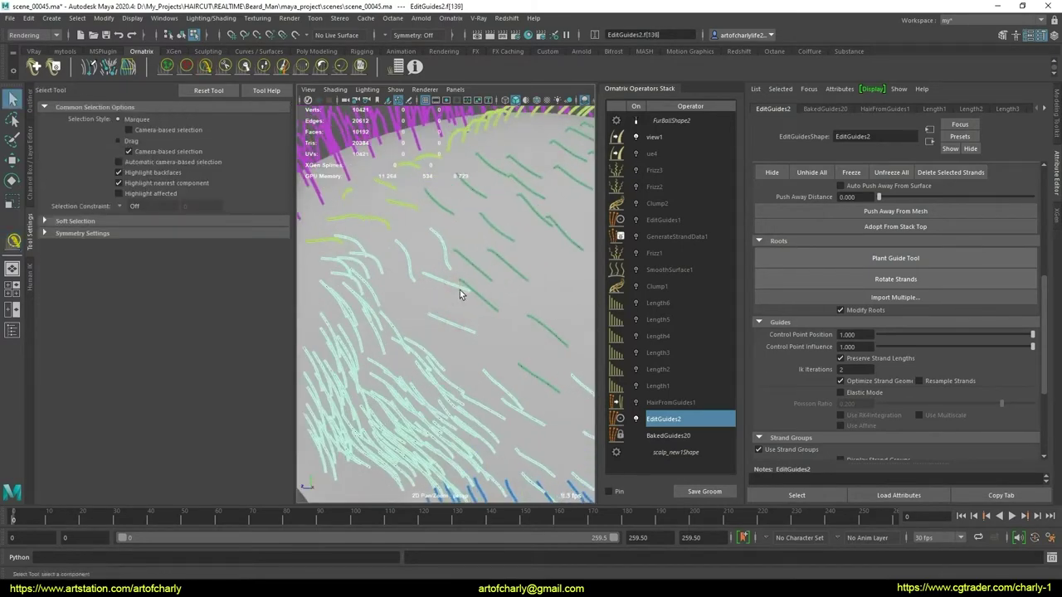
- Select the guide strand beside the new one and comb the selected guides together
click(461, 291)
click(205, 68)
scroll(418, 306, down, 3)
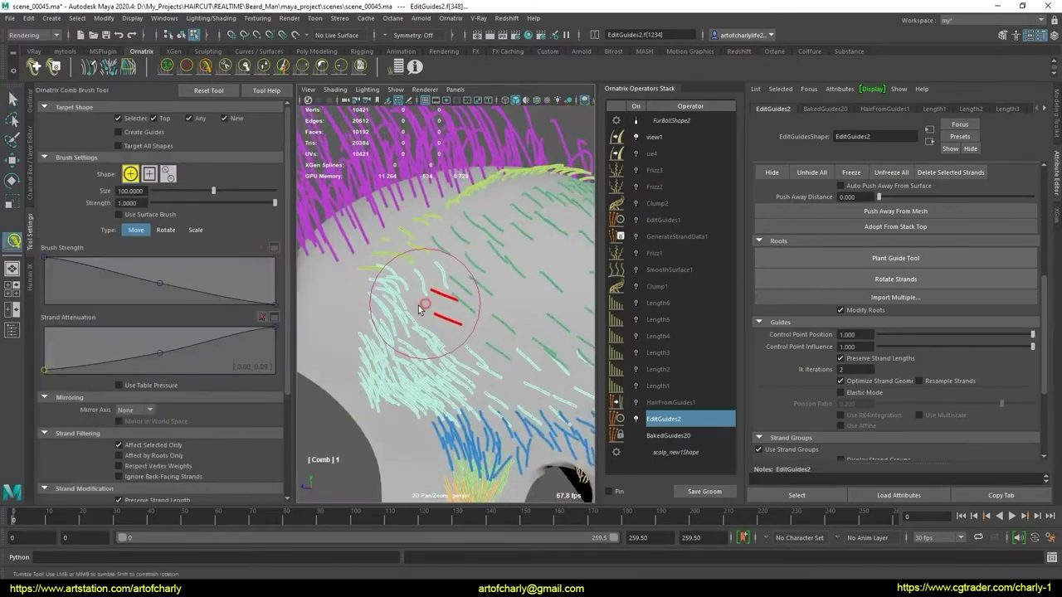
scroll(433, 324, up, 2)
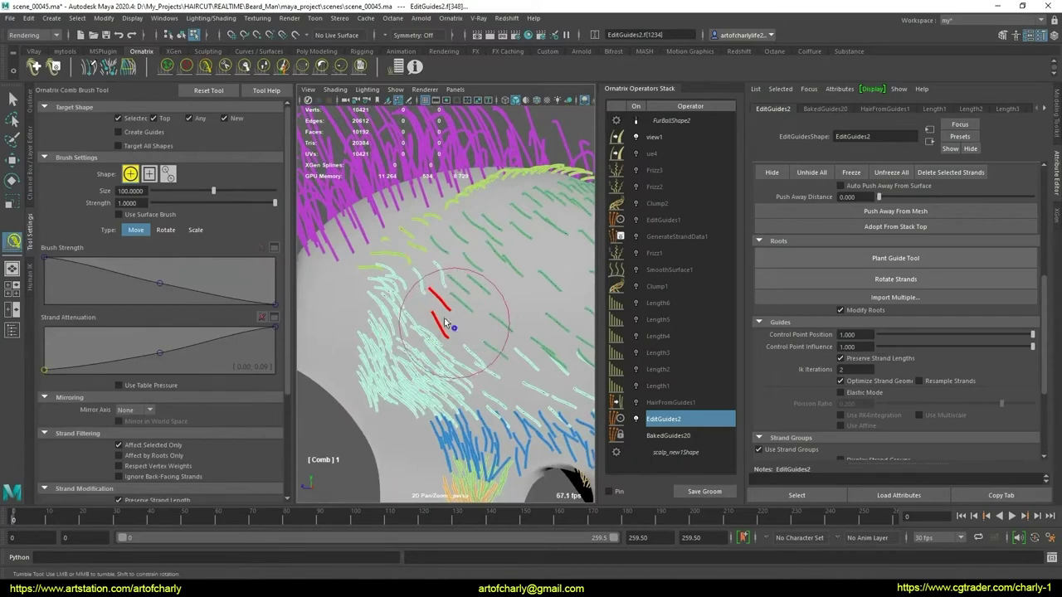
scroll(445, 322, down, 3)
key(q)
scroll(465, 299, up, 3)
scroll(477, 323, up, 1)
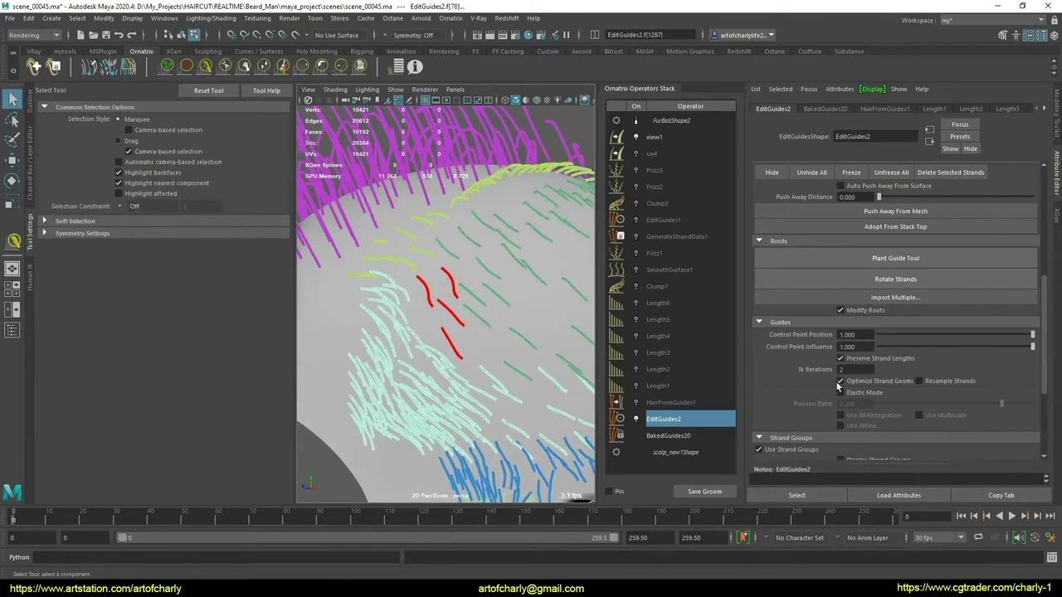
scroll(850, 345, down, 3)
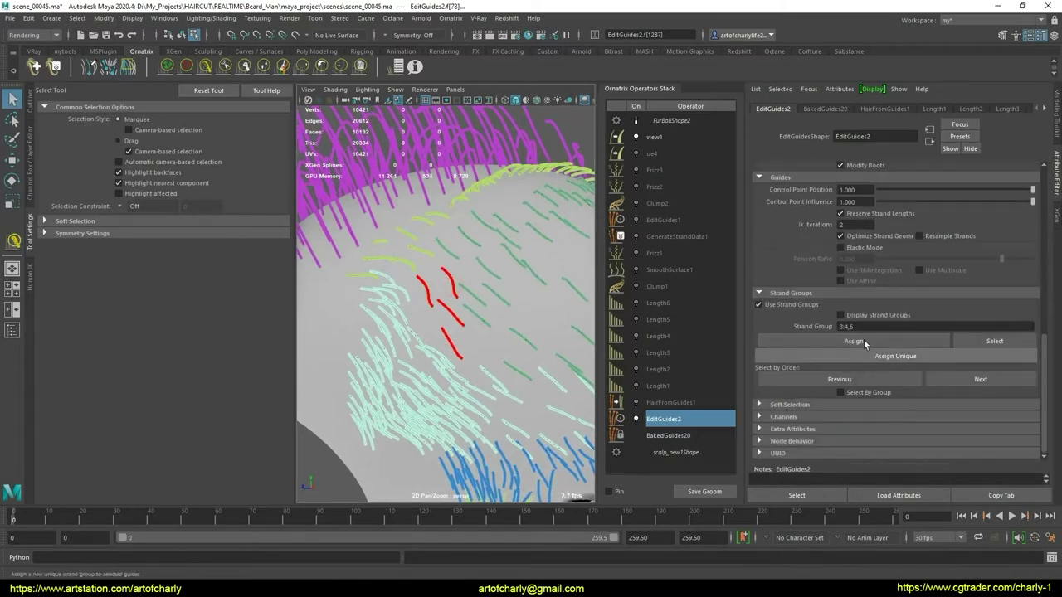
- Zoom in on the new guides and assign them to strand group 5
mouse_move(588, 350)
alt+mouse_down()
mouse_move(511, 196)
mouse_move(340, 213)
alt+mouse_up()
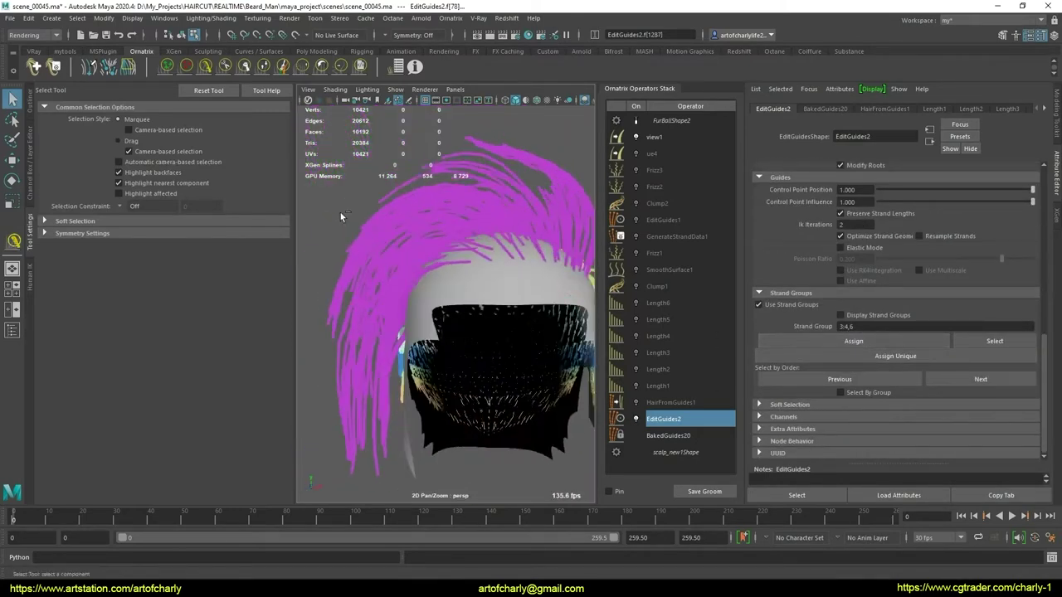
scroll(356, 199, down, 2)
alt+drag(488, 464, 465, 348)
scroll(464, 348, up, 5)
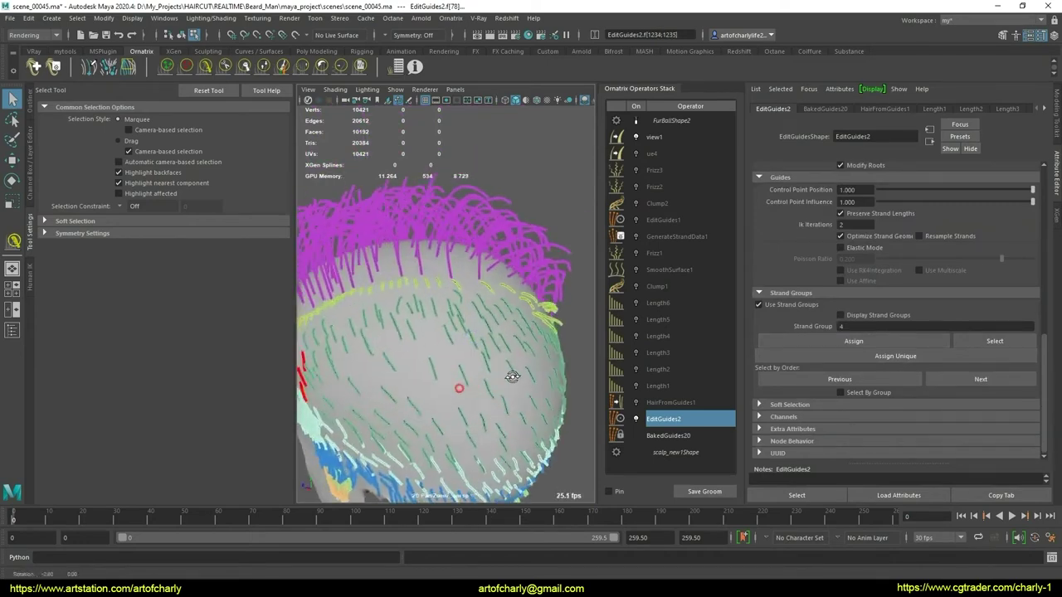
scroll(465, 349, up, 3)
click(867, 334)
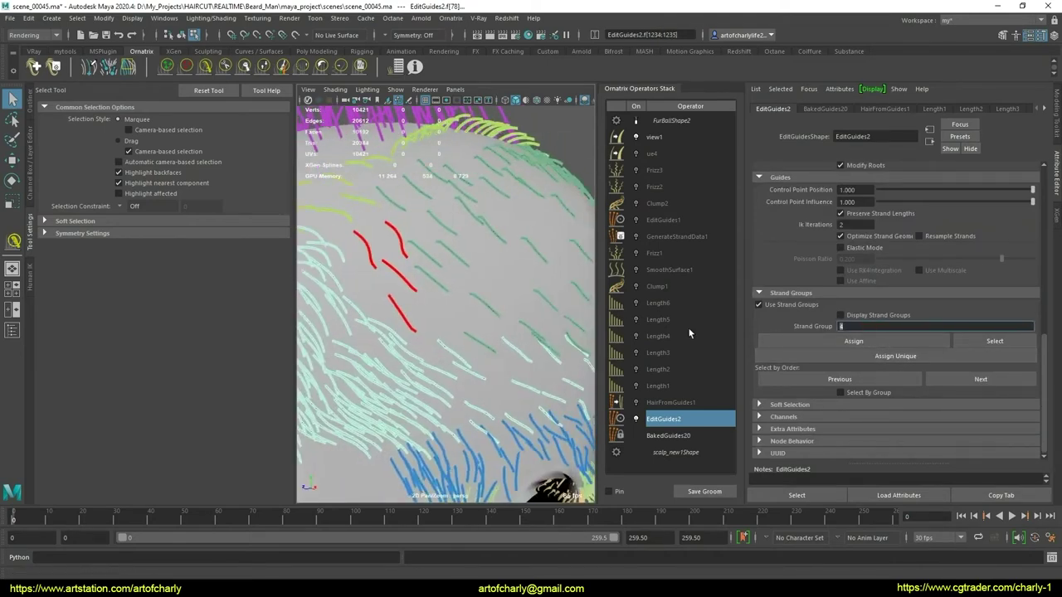
text(5)
click(848, 343)
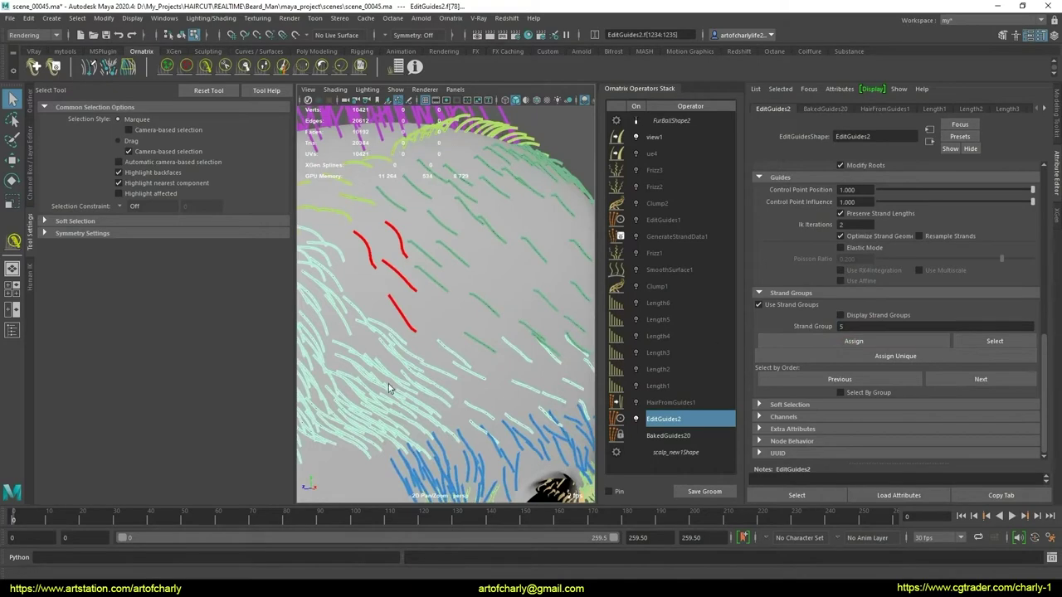
- Select a single guide and switch to textured display to show the scalp's parting map
mouse_move(389, 388)
alt+mouse_down()
mouse_move(509, 324)
mouse_move(361, 316)
alt+mouse_up()
click(361, 316)
mouse_move(429, 348)
alt+mouse_down()
mouse_move(457, 332)
mouse_move(446, 313)
alt+mouse_up()
scroll(467, 358, up, 2)
mouse_move(467, 357)
alt+mouse_down()
mouse_move(449, 347)
mouse_move(484, 346)
mouse_move(439, 309)
alt+mouse_up()
key(6)
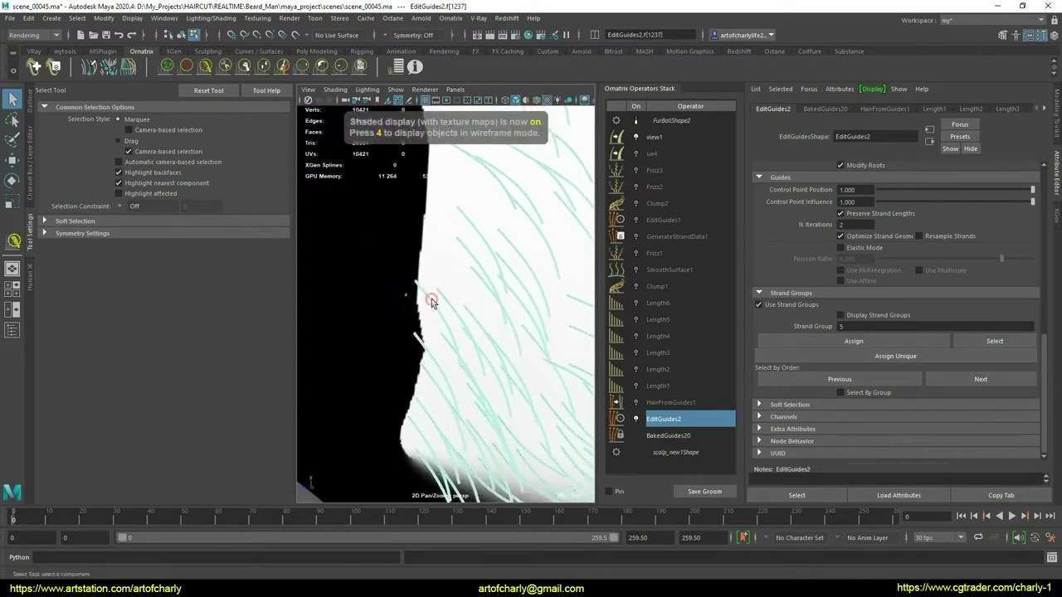
- Select a hairline guide strand and switch to editing the guides directly
click(432, 299)
scroll(898, 231, up, 3)
scroll(862, 219, up, 3)
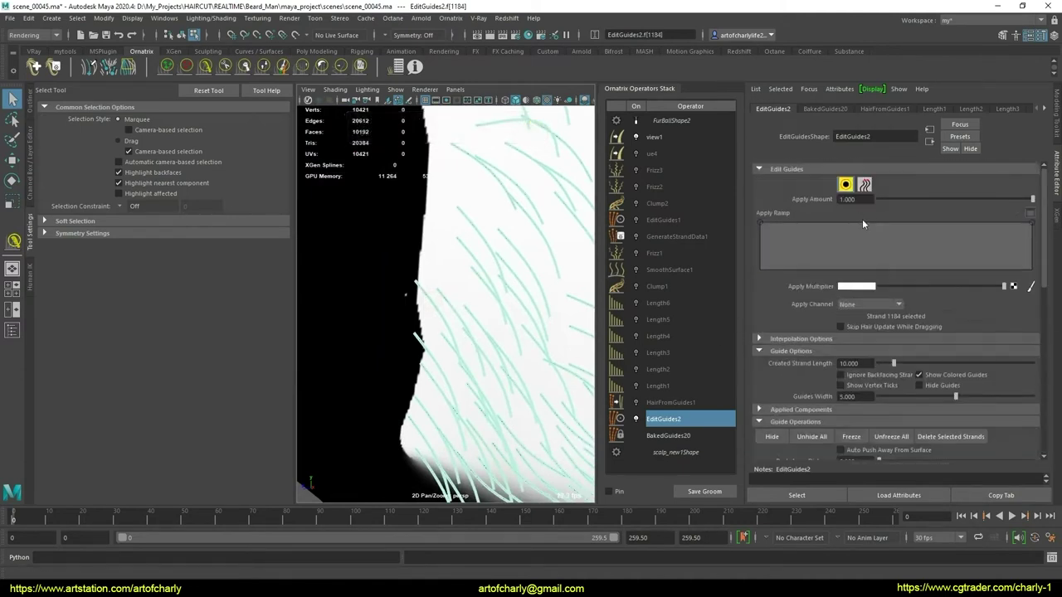
click(847, 186)
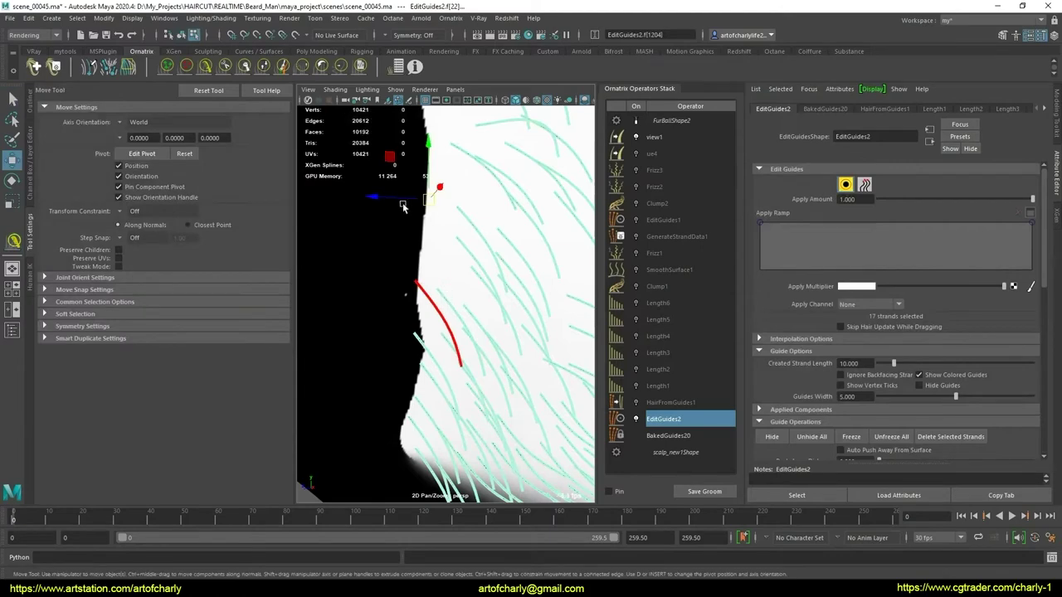
scroll(448, 265, down, 5)
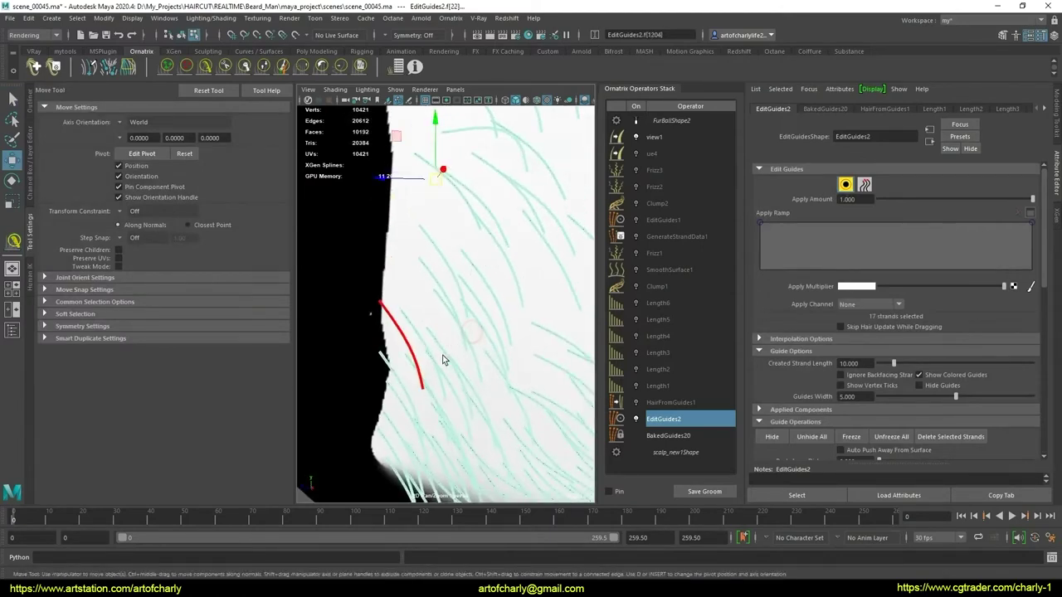
key(q)
scroll(405, 231, up, 5)
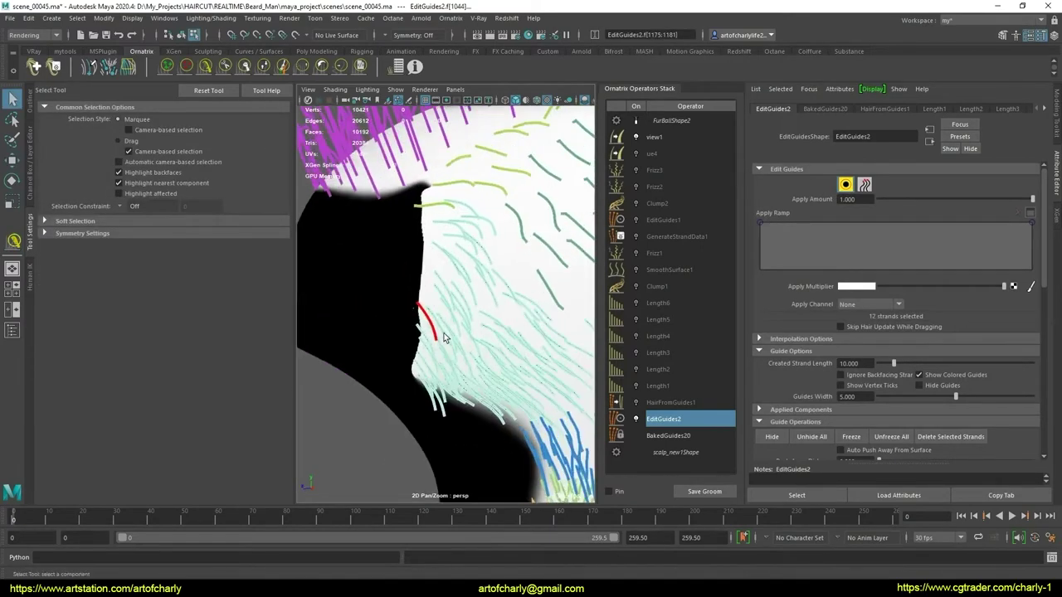
scroll(396, 341, up, 2)
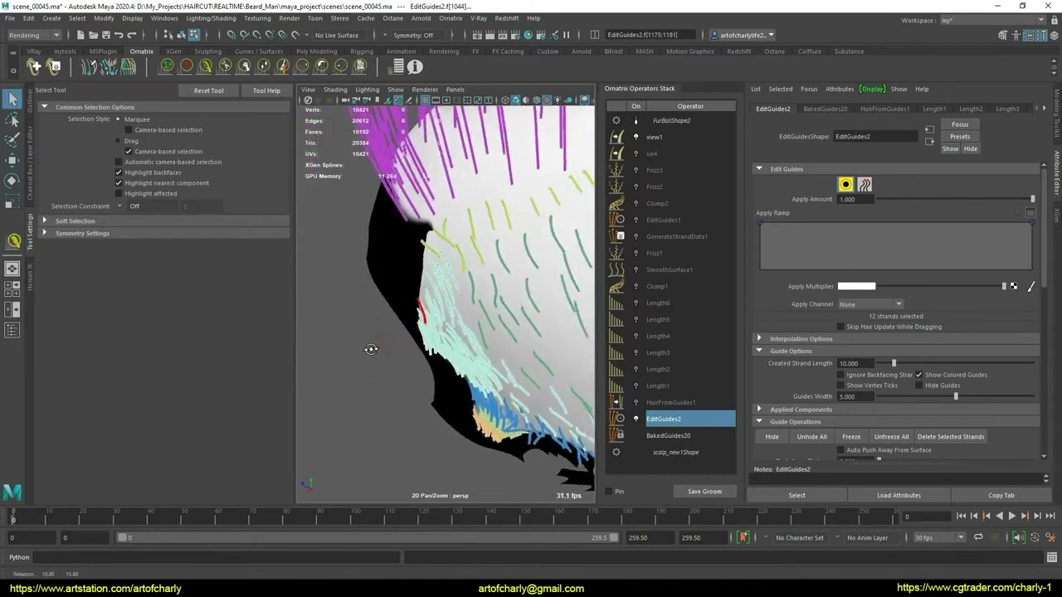
scroll(369, 349, up, 2)
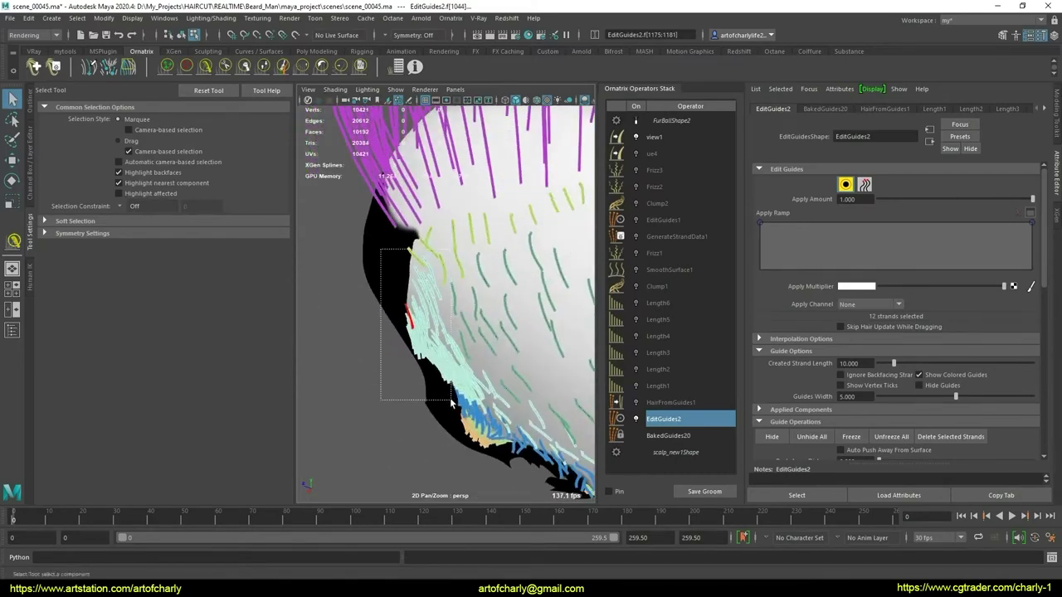
- Isolate the sideburn-edge strands by inverting the selection and hiding every other guide
drag(453, 402, 453, 403)
scroll(456, 373, down, 4)
mouse_move(498, 332)
alt+mouse_down()
mouse_move(606, 302)
mouse_move(565, 310)
alt+mouse_up()
key(ctrl+shift+i)
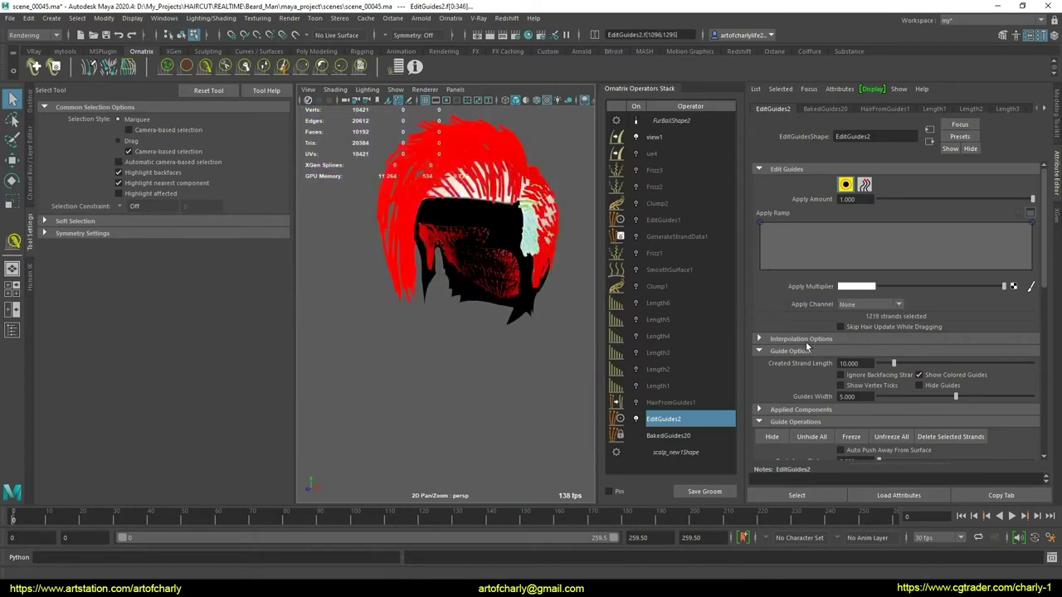
click(779, 444)
scroll(492, 199, up, 3)
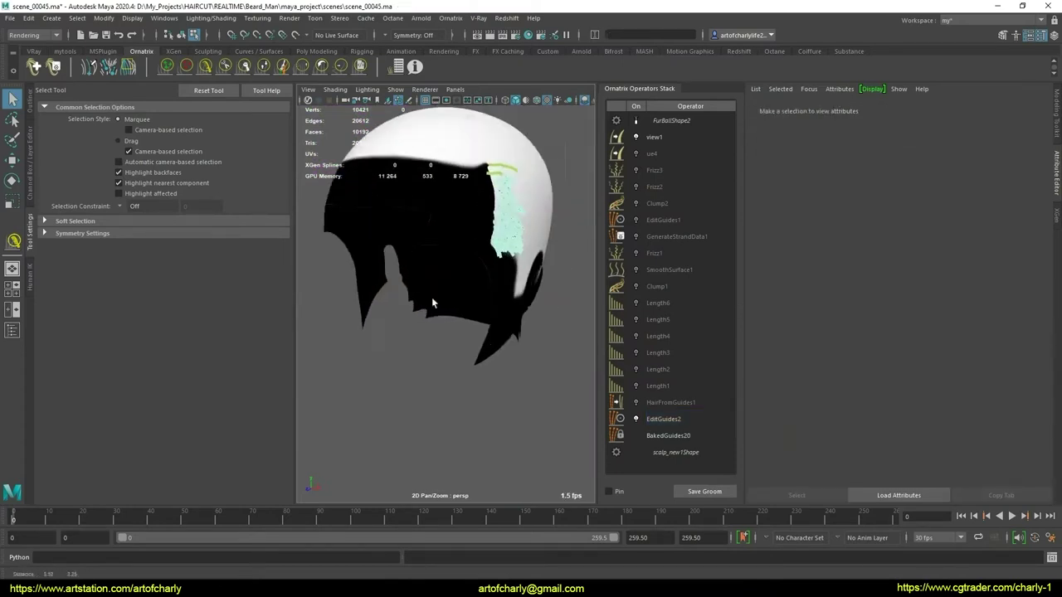
scroll(432, 297, up, 3)
scroll(367, 360, up, 4)
scroll(379, 323, up, 3)
scroll(434, 381, down, 2)
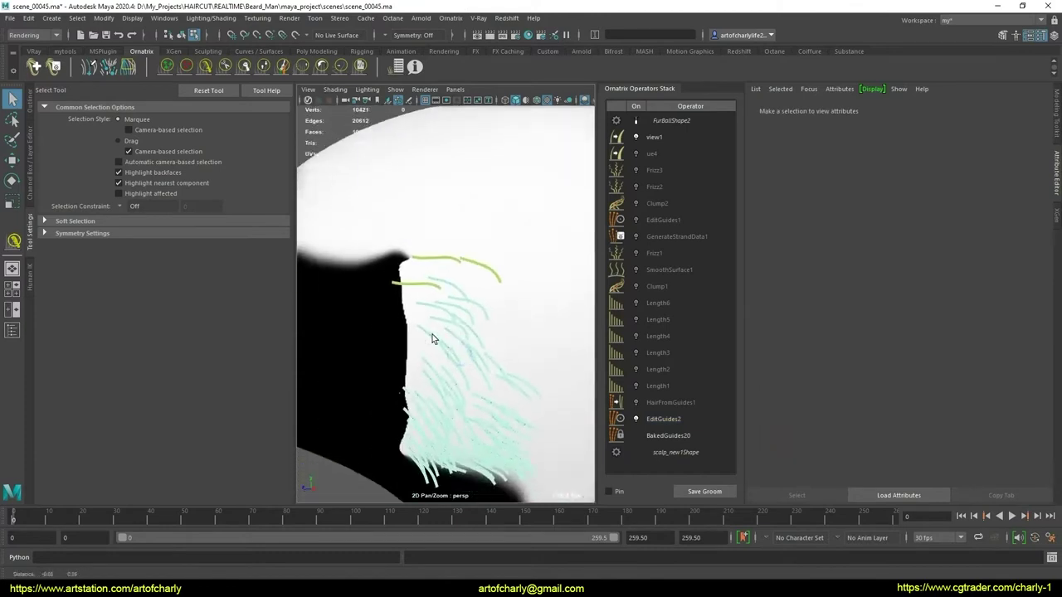
scroll(432, 334, up, 2)
scroll(427, 323, up, 2)
scroll(435, 249, up, 1)
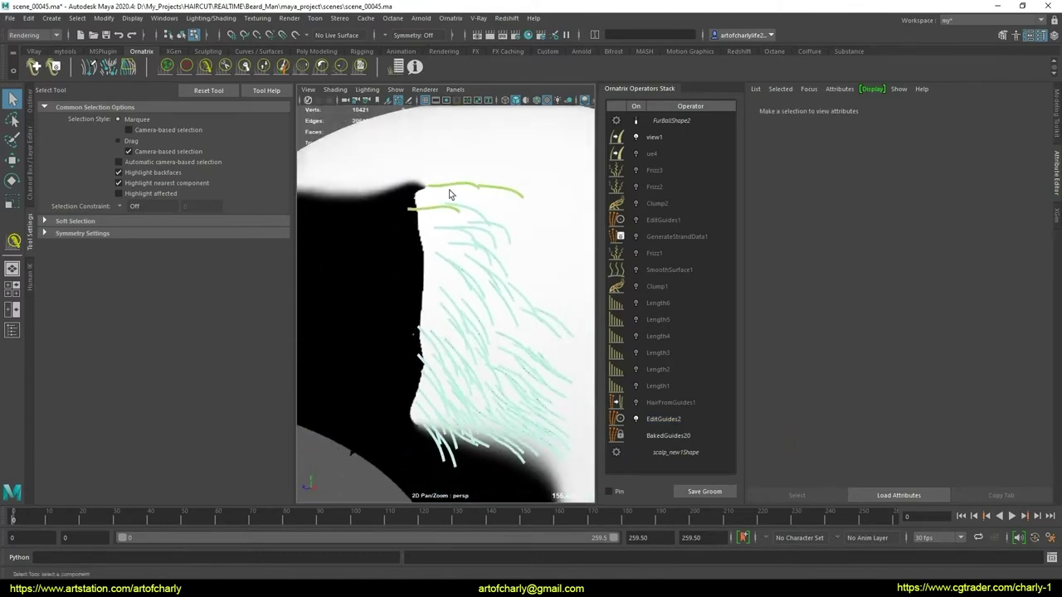
scroll(444, 191, up, 4)
scroll(440, 274, down, 3)
scroll(423, 294, up, 1)
- Select the lower hairline guide, then the upper hairline guide instead
click(414, 291)
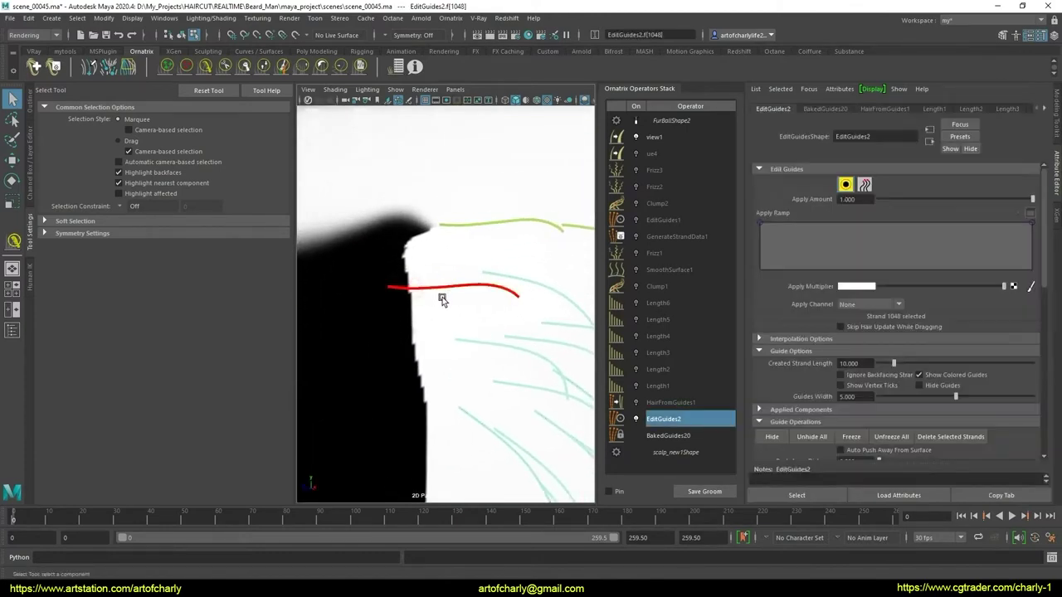
key(w)
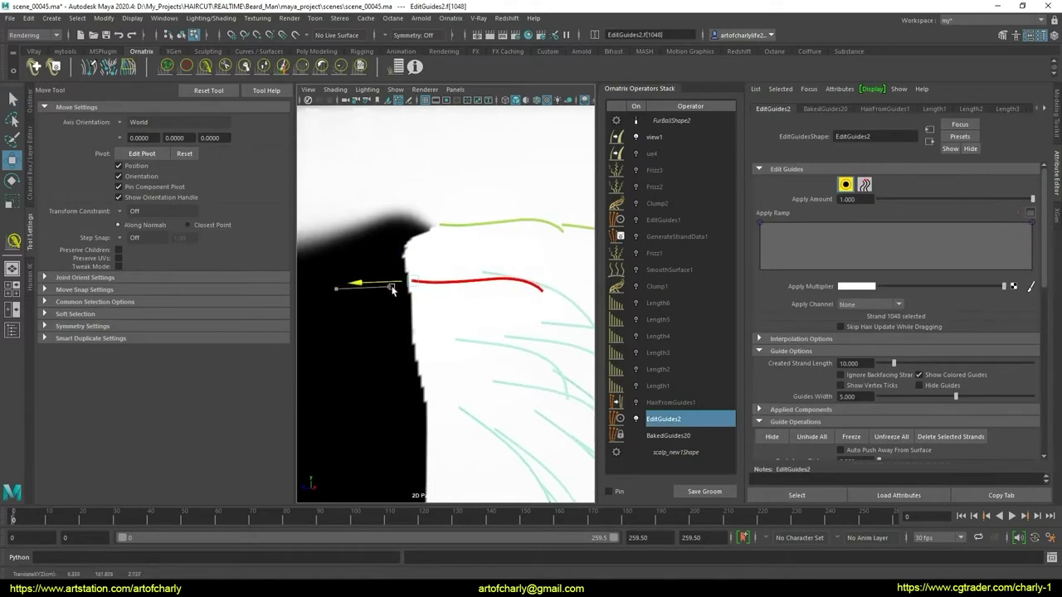
key(q)
click(454, 223)
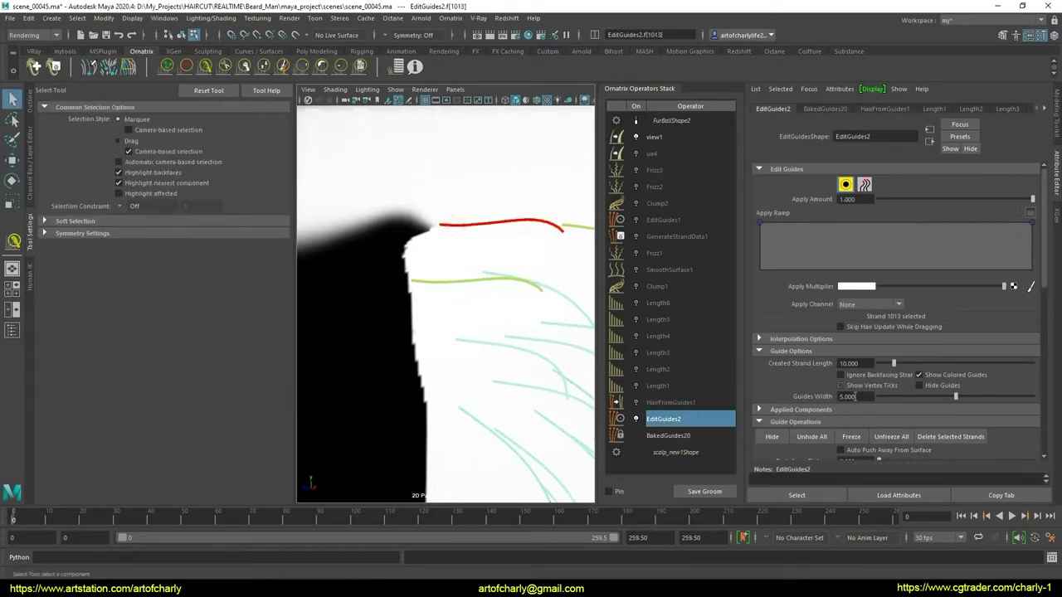
scroll(856, 352, down, 3)
scroll(857, 352, down, 2)
- Plant new guides on the scalp, then comb them from a profile view of the hairline
click(896, 323)
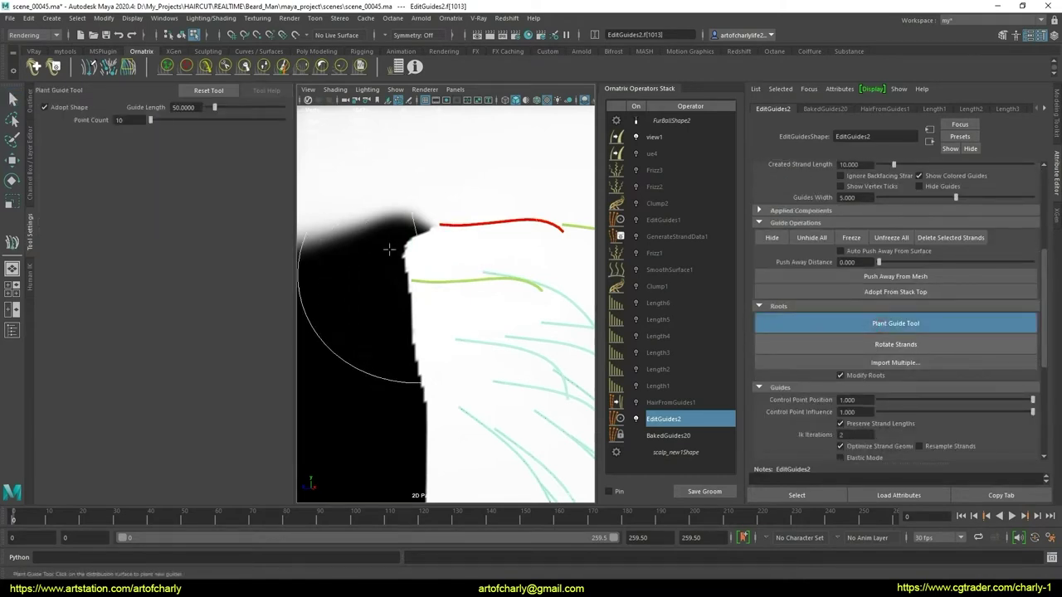
key(q)
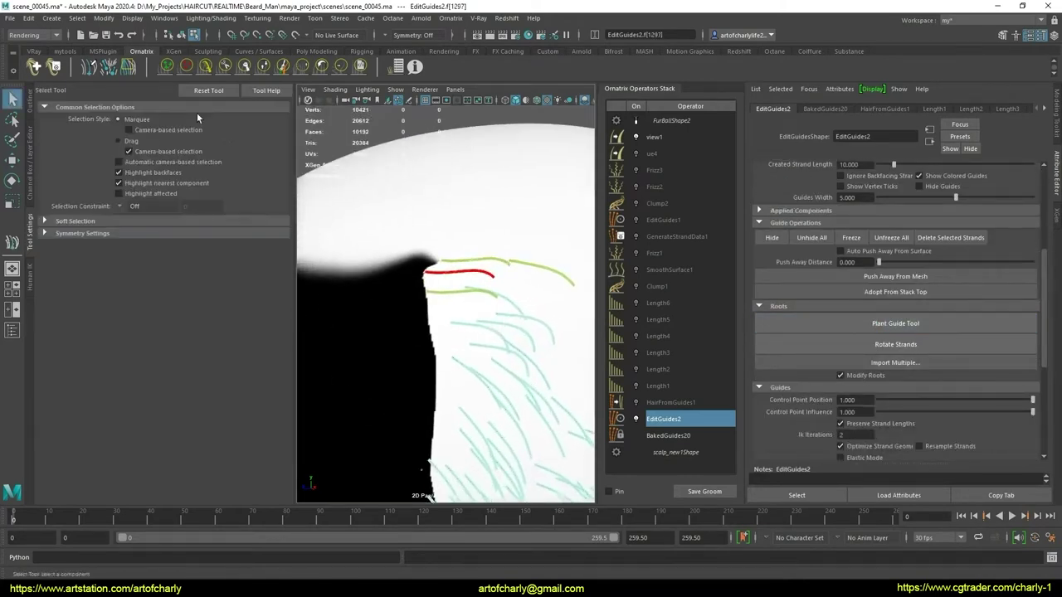
click(200, 72)
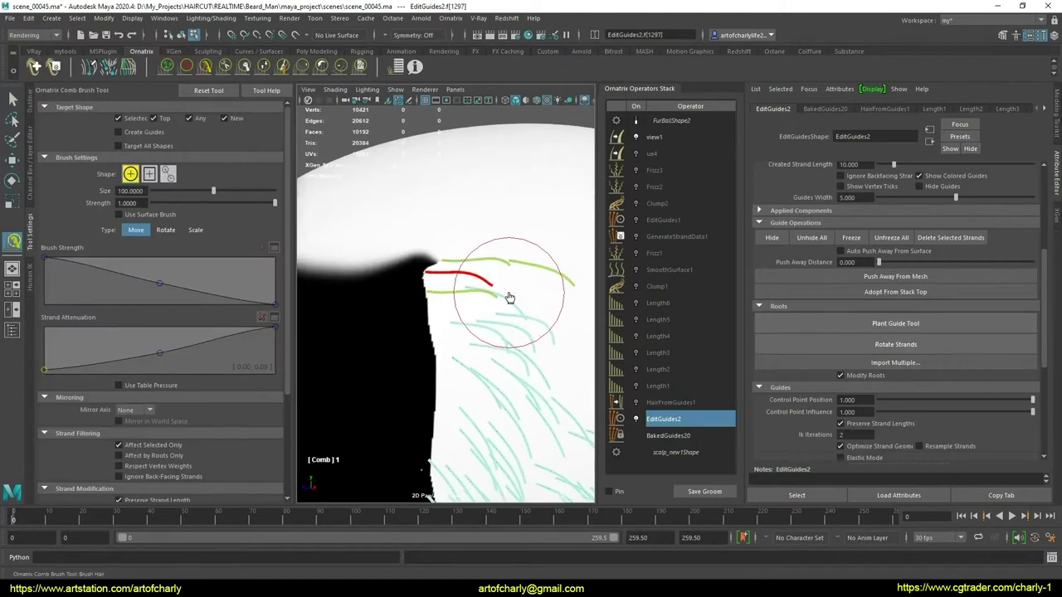
key(q)
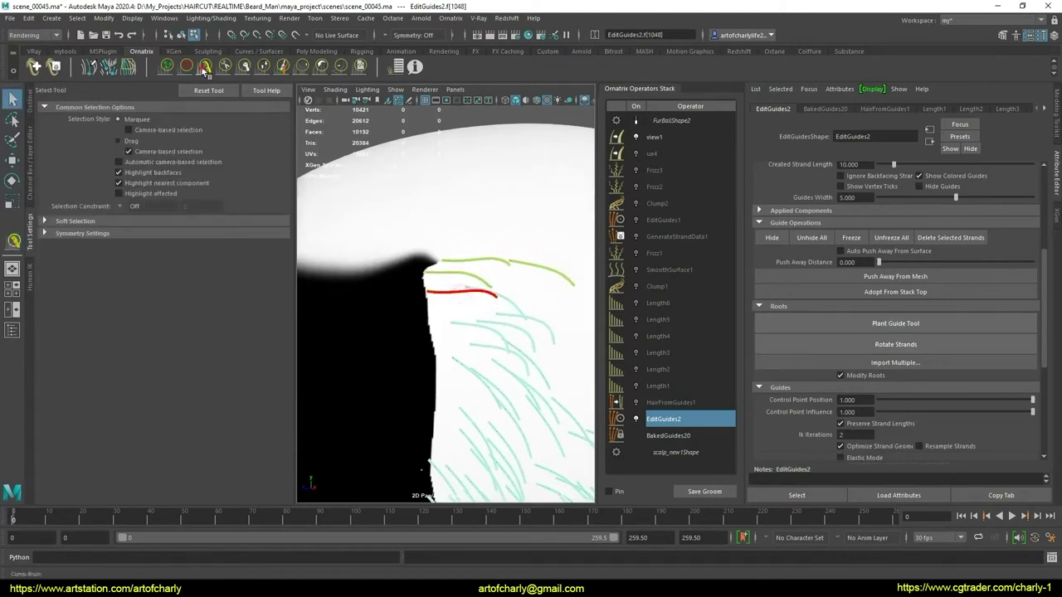
click(203, 66)
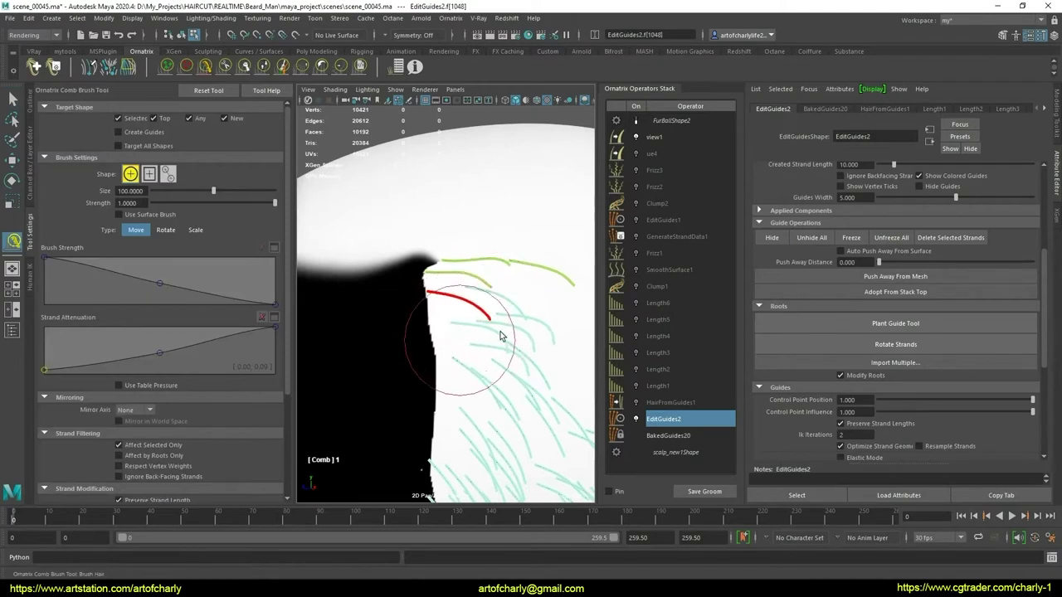
mouse_move(500, 335)
alt+mouse_down()
mouse_move(440, 321)
mouse_move(459, 341)
mouse_move(514, 327)
alt+mouse_up()
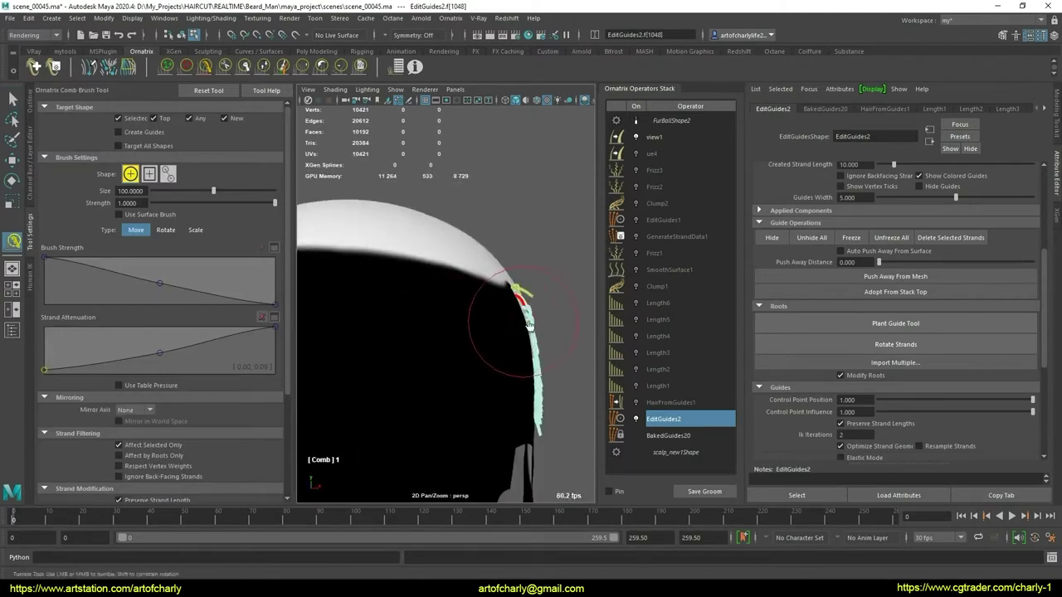
mouse_move(531, 294)
alt+middle_down()
mouse_move(451, 333)
mouse_move(452, 343)
alt+middle_up()
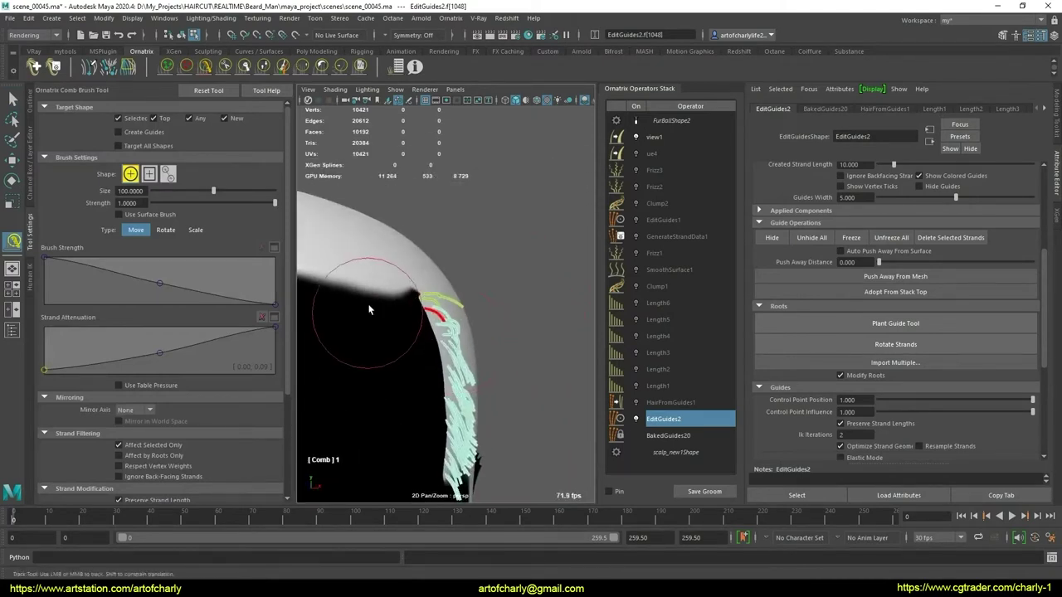
mouse_move(369, 309)
alt+mouse_down()
mouse_move(415, 331)
mouse_move(462, 316)
mouse_move(373, 274)
alt+mouse_up()
key(q)
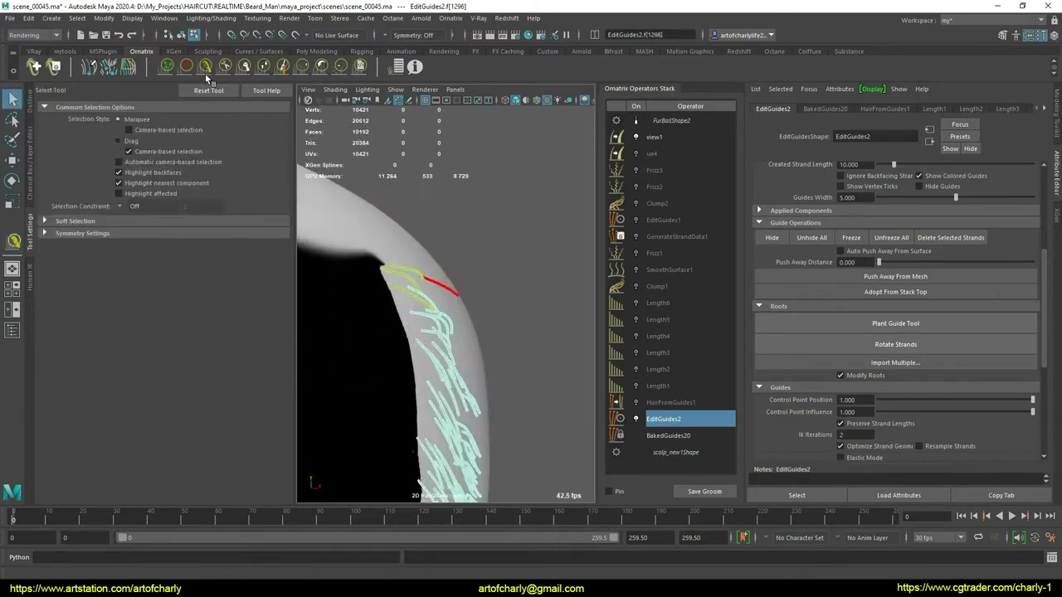
click(205, 67)
mouse_move(464, 303)
alt+mouse_down()
mouse_move(477, 297)
mouse_move(438, 320)
mouse_move(438, 297)
mouse_move(415, 327)
mouse_move(406, 285)
mouse_move(456, 331)
mouse_move(474, 280)
mouse_move(468, 327)
mouse_move(480, 321)
mouse_move(473, 297)
mouse_move(460, 328)
mouse_move(483, 313)
mouse_move(425, 297)
mouse_move(468, 318)
mouse_move(491, 310)
mouse_move(425, 287)
alt+mouse_up()
- Select another point on the red hairline guide and shift it up and left
key(q)
key(w)
click(461, 330)
key(q)
key(w)
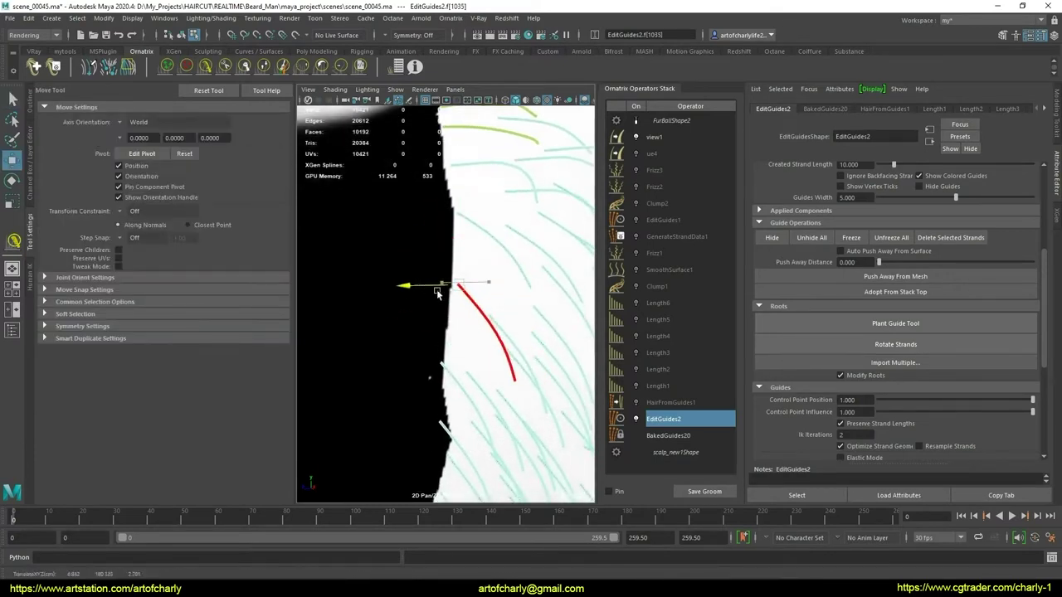
key(q)
key(w)
mouse_move(492, 314)
mouse_down()
mouse_move(459, 245)
mouse_move(473, 304)
mouse_move(462, 265)
mouse_up()
key(q)
key(w)
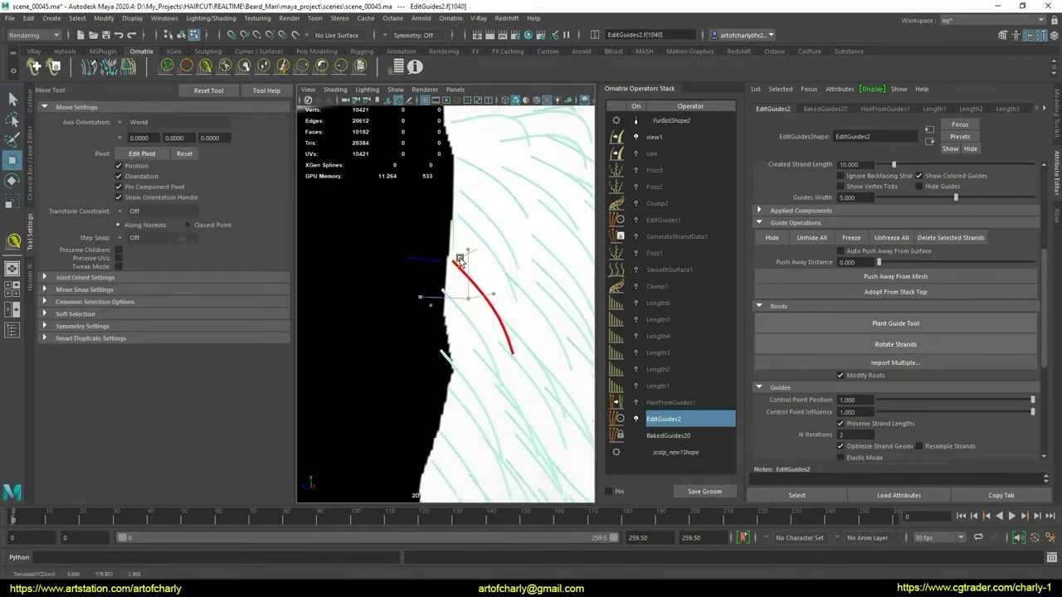
key(q)
- Pull the red guide's tip point to the right
click(449, 295)
key(w)
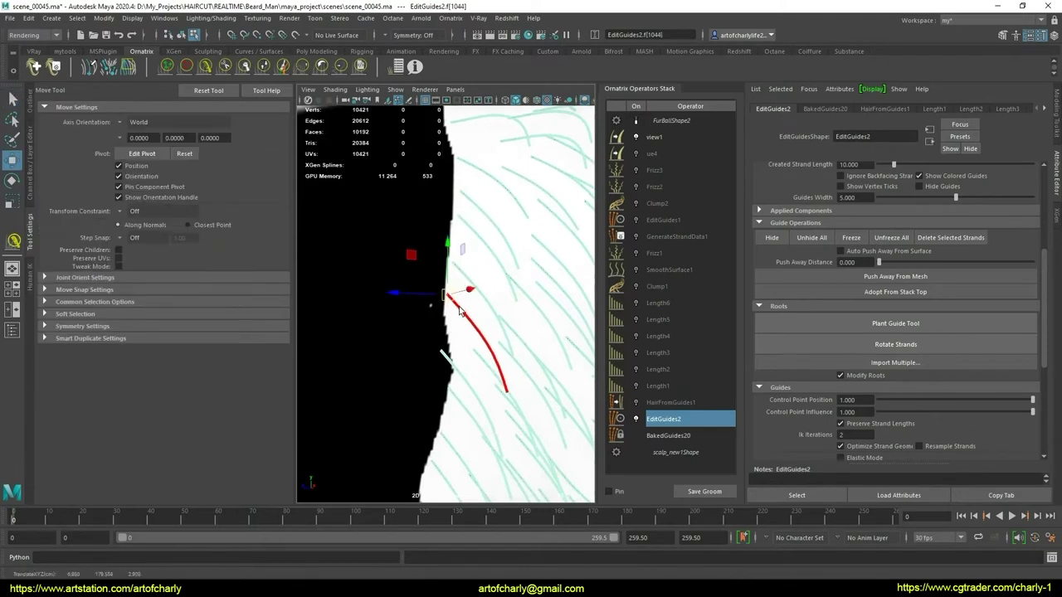
key(q)
alt+middle_drag(452, 363, 455, 322)
key(w)
drag(446, 308, 459, 306)
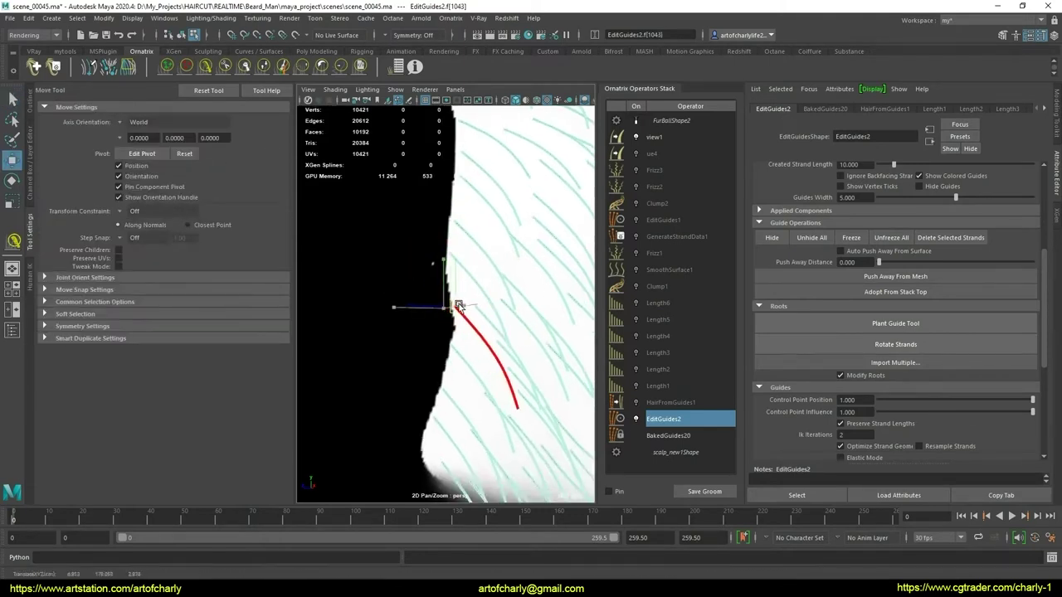
mouse_move(477, 323)
alt+middle_down()
mouse_move(478, 281)
mouse_move(478, 316)
alt+middle_up()
key(q)
key(w)
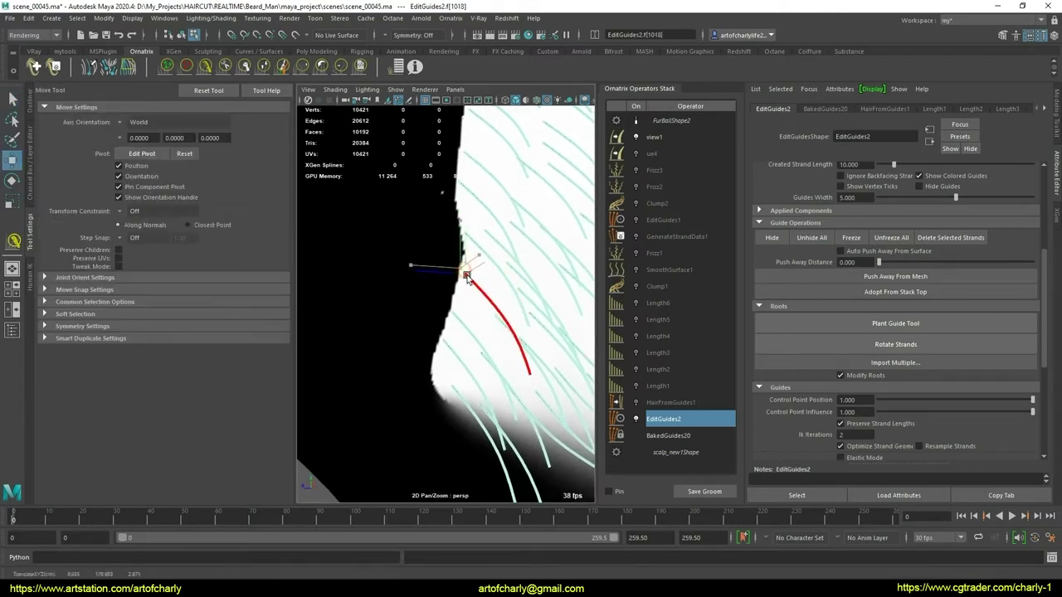
key(q)
alt+drag(451, 348, 466, 303)
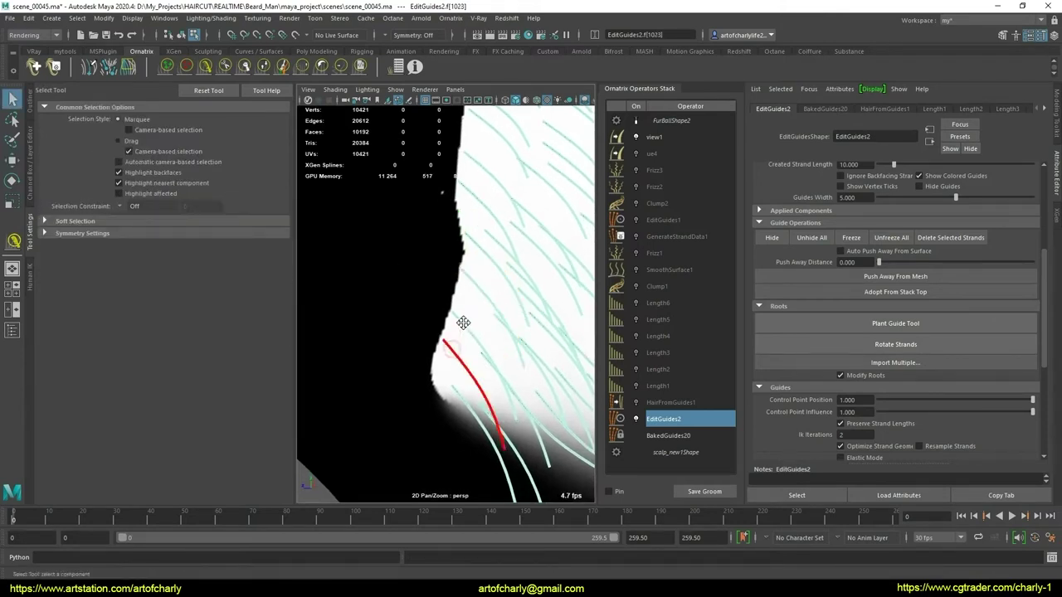
- Plant more guides at the temple and comb them
click(876, 324)
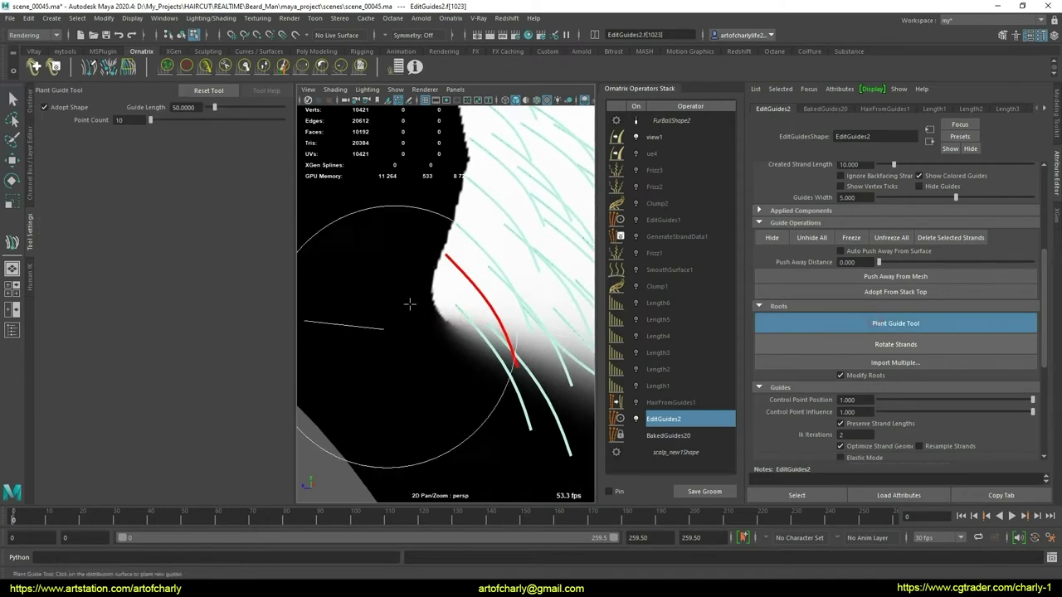
key(q)
mouse_move(451, 296)
alt+mouse_down()
mouse_move(467, 332)
mouse_move(448, 318)
mouse_move(480, 352)
mouse_move(495, 320)
mouse_move(522, 320)
mouse_move(442, 329)
mouse_move(456, 305)
alt+mouse_up()
scroll(457, 319, up, 2)
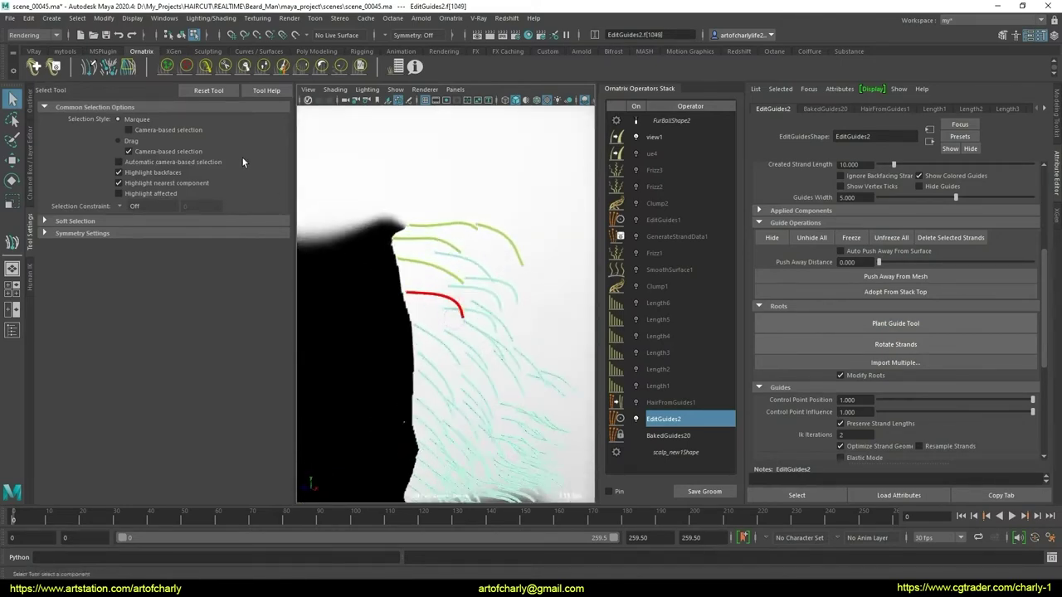
key(y)
scroll(465, 317, down, 1)
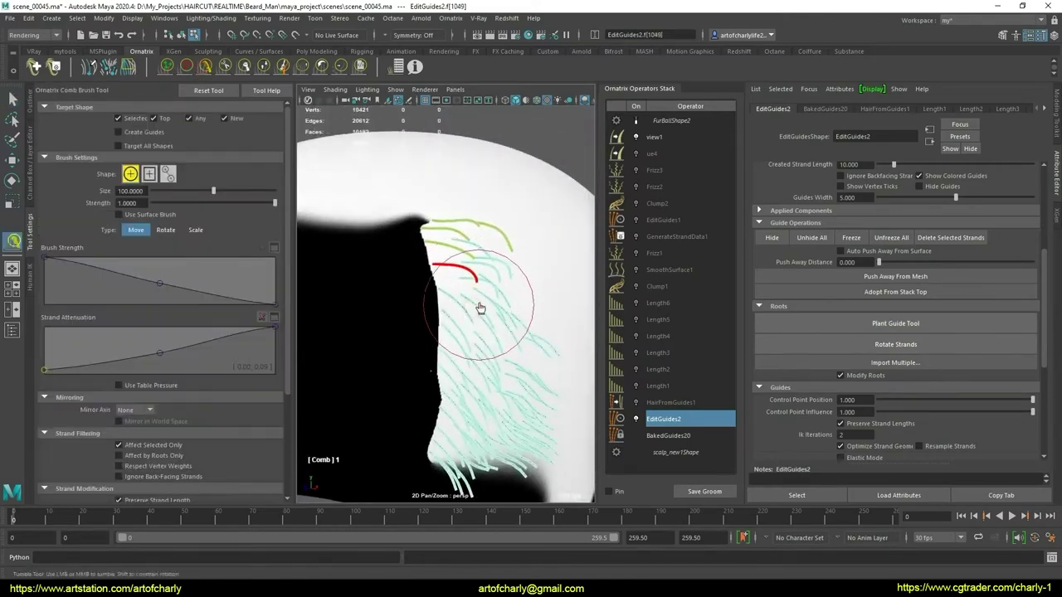
mouse_move(484, 325)
alt+mouse_down()
mouse_move(511, 313)
mouse_move(459, 327)
mouse_move(464, 313)
alt+mouse_up()
key(q)
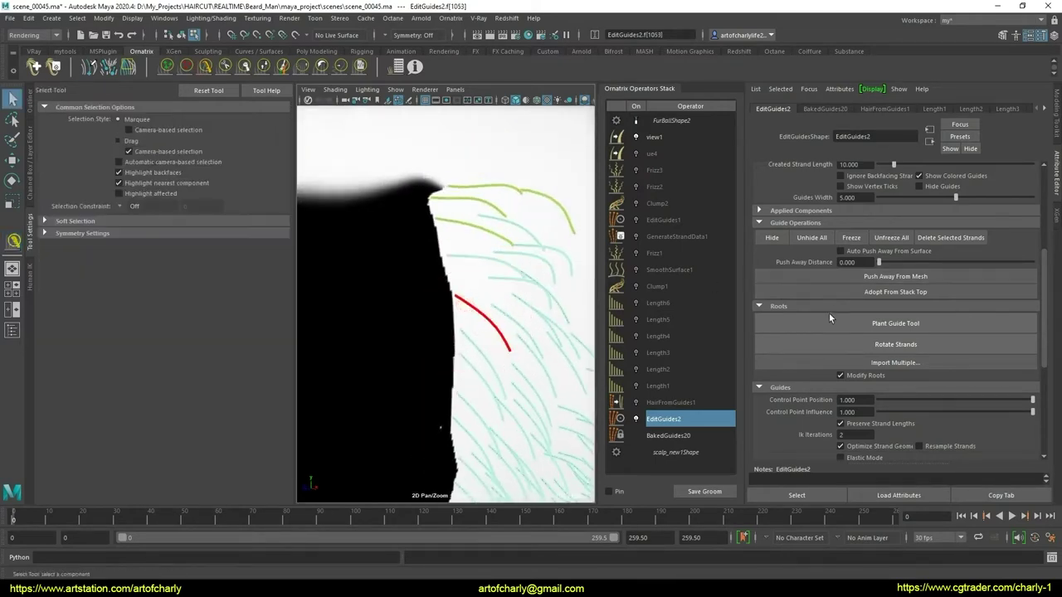
- Plant another guide at the hairline edge and comb it into place
click(829, 320)
alt+drag(576, 304, 448, 298)
click(433, 282)
key(q)
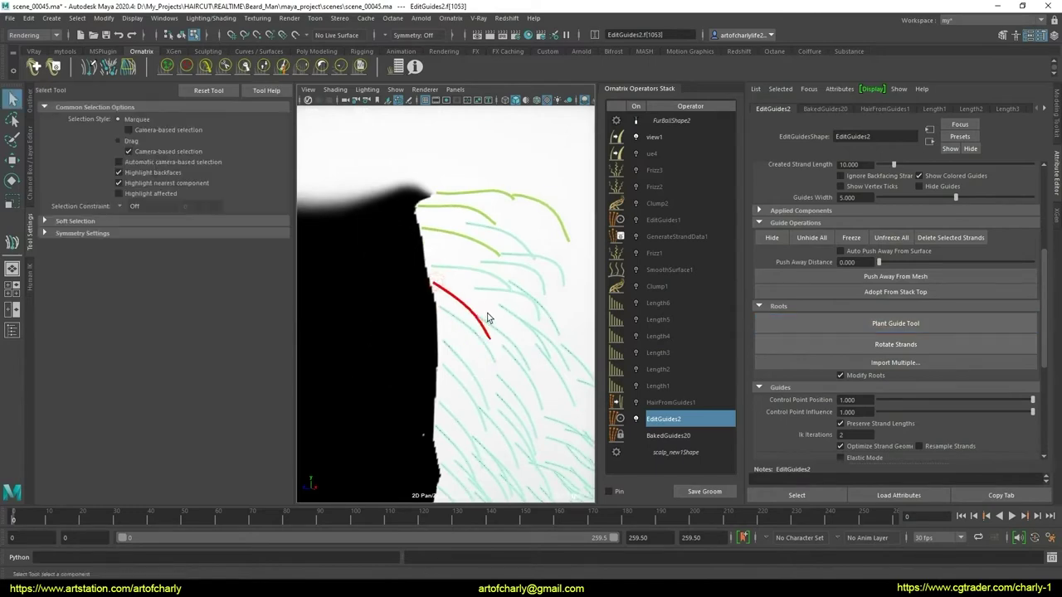
click(204, 68)
mouse_move(337, 238)
alt+mouse_down()
mouse_move(498, 280)
mouse_move(467, 315)
mouse_move(488, 301)
mouse_move(501, 314)
mouse_move(473, 328)
mouse_move(438, 323)
mouse_move(481, 346)
mouse_move(492, 386)
mouse_move(426, 434)
mouse_move(367, 356)
mouse_move(440, 312)
mouse_move(490, 349)
mouse_move(452, 352)
mouse_move(467, 331)
alt+mouse_up()
key(q)
- Comb the red guides along the parting edge, then unhide all hidden guides
click(185, 69)
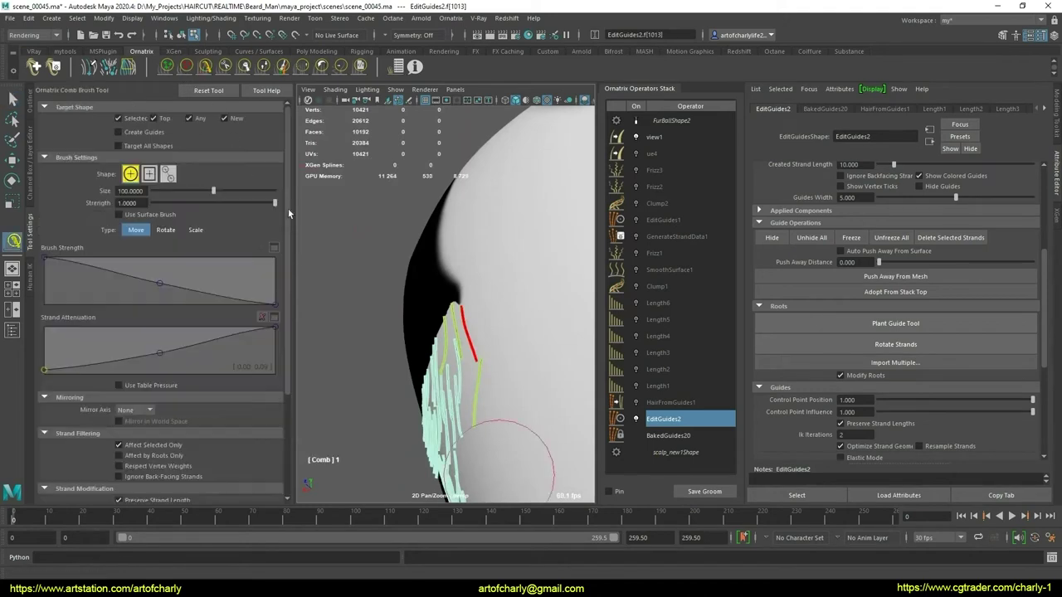
alt+drag(510, 429, 424, 353)
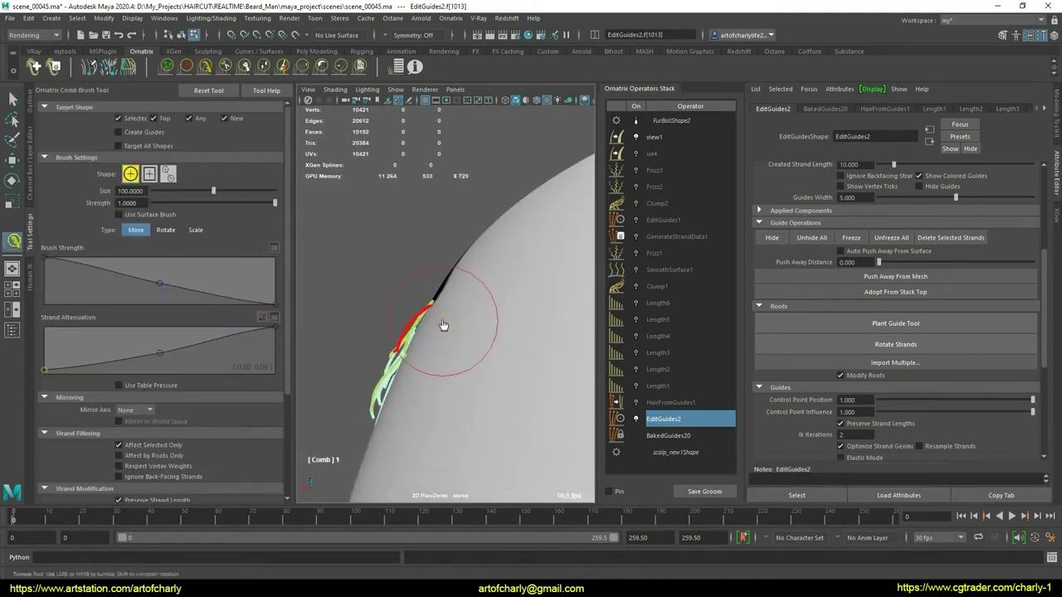
mouse_move(449, 324)
alt+mouse_down()
mouse_move(490, 337)
mouse_move(474, 324)
alt+mouse_up()
key(q)
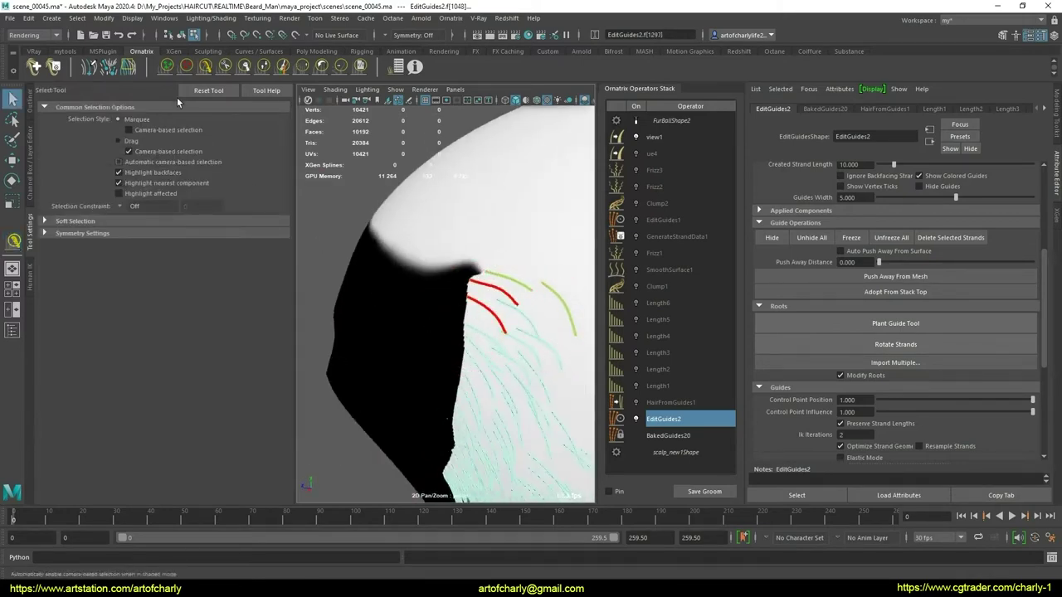
click(185, 70)
mouse_move(374, 349)
alt+mouse_down()
mouse_move(448, 319)
mouse_move(421, 387)
mouse_move(407, 389)
mouse_move(509, 310)
alt+mouse_up()
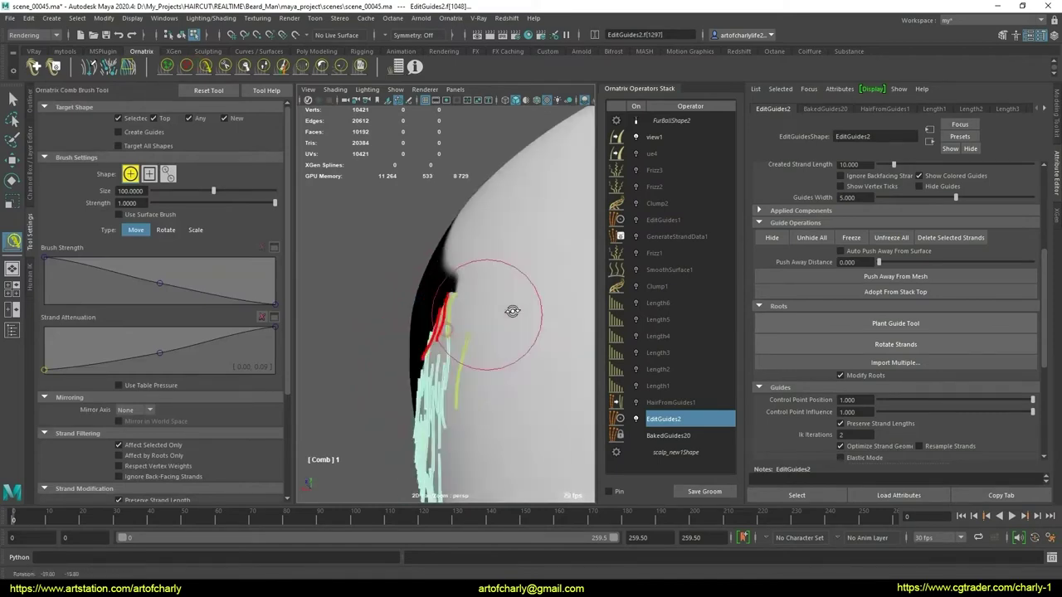
alt+right_drag(509, 310, 430, 307)
mouse_move(429, 307)
alt+mouse_down()
mouse_move(511, 367)
mouse_move(508, 278)
mouse_move(433, 299)
mouse_move(502, 262)
alt+mouse_up()
key(q)
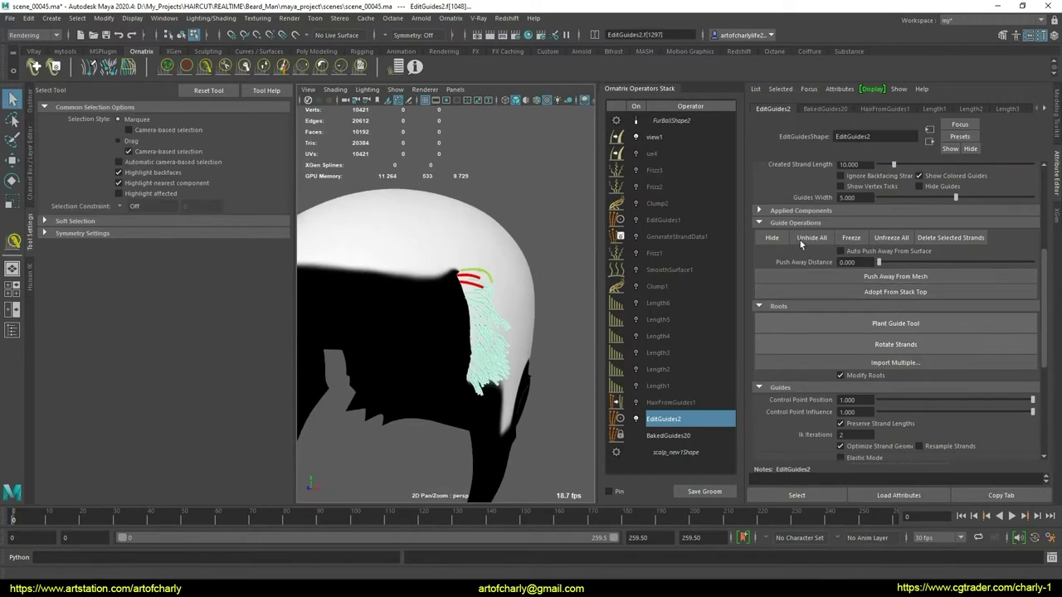
click(799, 238)
- Assign the selected guides to strand group 5
scroll(482, 332, up, 3)
scroll(466, 364, up, 2)
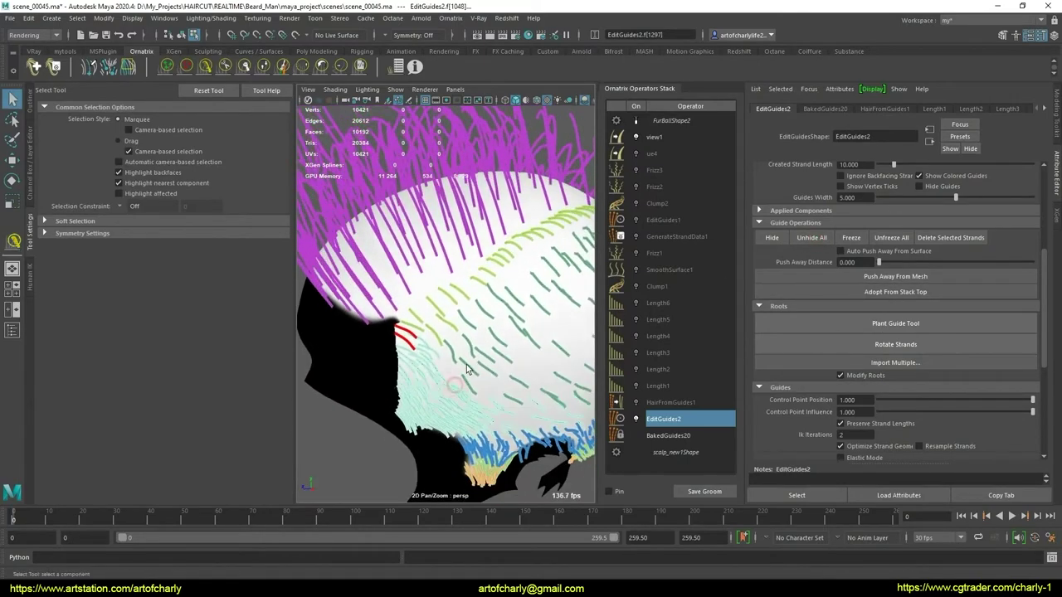
scroll(474, 368, up, 2)
mouse_move(474, 368)
alt+mouse_down()
mouse_move(502, 330)
mouse_move(473, 339)
mouse_move(462, 369)
mouse_move(482, 393)
mouse_move(471, 354)
alt+mouse_up()
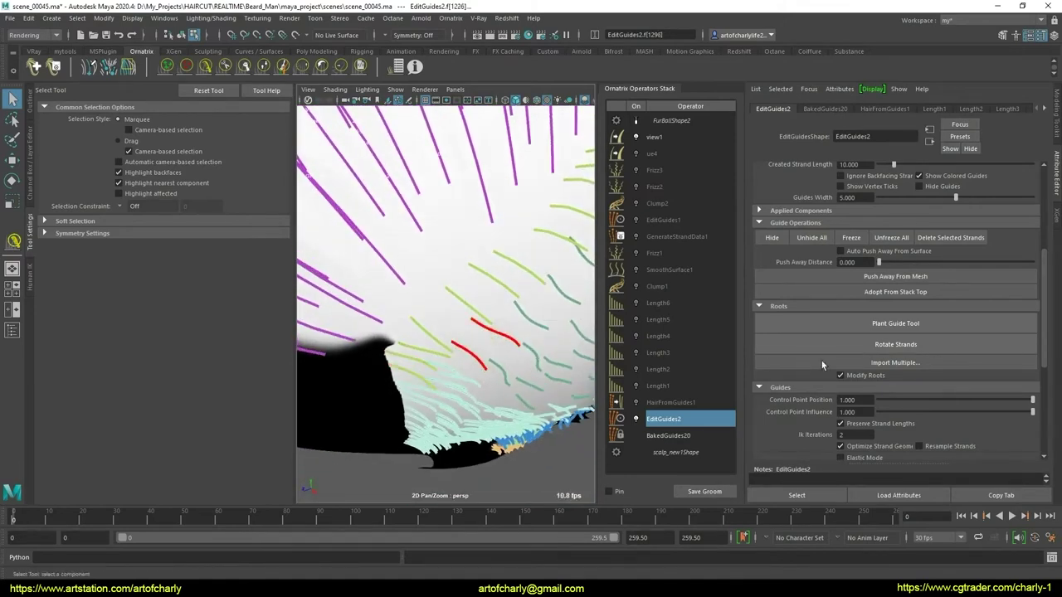
scroll(846, 332, down, 5)
scroll(858, 377, down, 1)
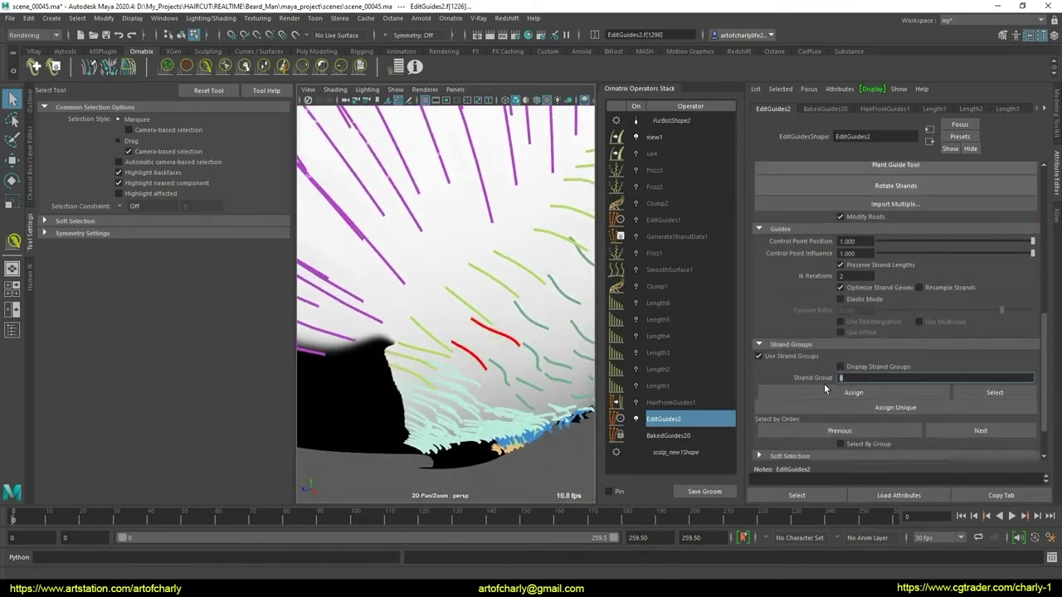
text(5)
click(867, 394)
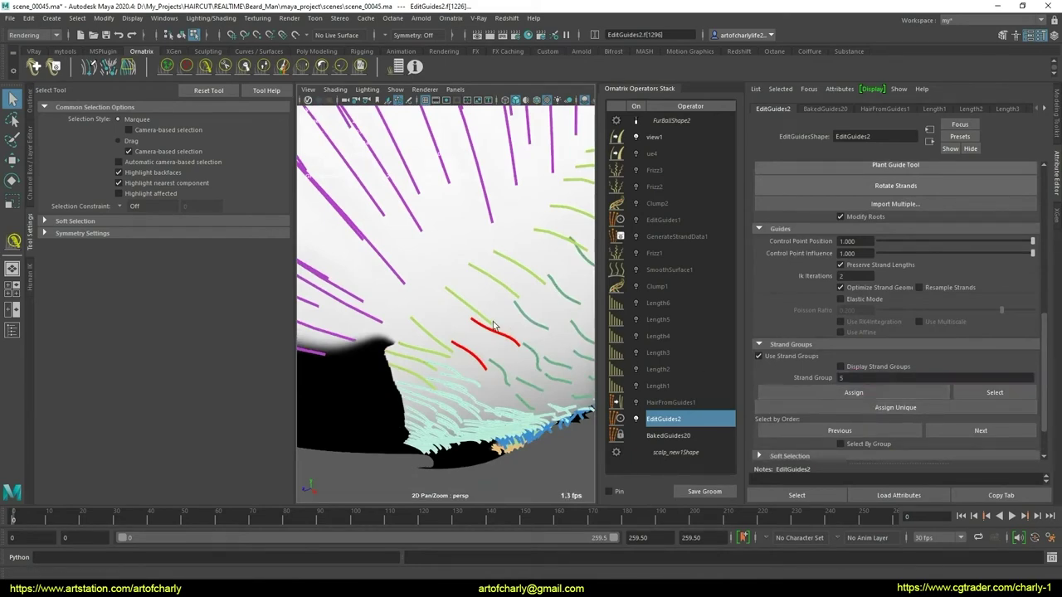
- Plant a new guide on the scalp top with the Plant Guide Tool
mouse_move(474, 315)
alt+mouse_down()
mouse_move(510, 332)
mouse_move(474, 368)
mouse_move(500, 367)
mouse_move(501, 379)
mouse_move(534, 356)
mouse_move(505, 341)
mouse_move(489, 361)
alt+mouse_up()
scroll(501, 367, up, 3)
scroll(500, 376, up, 3)
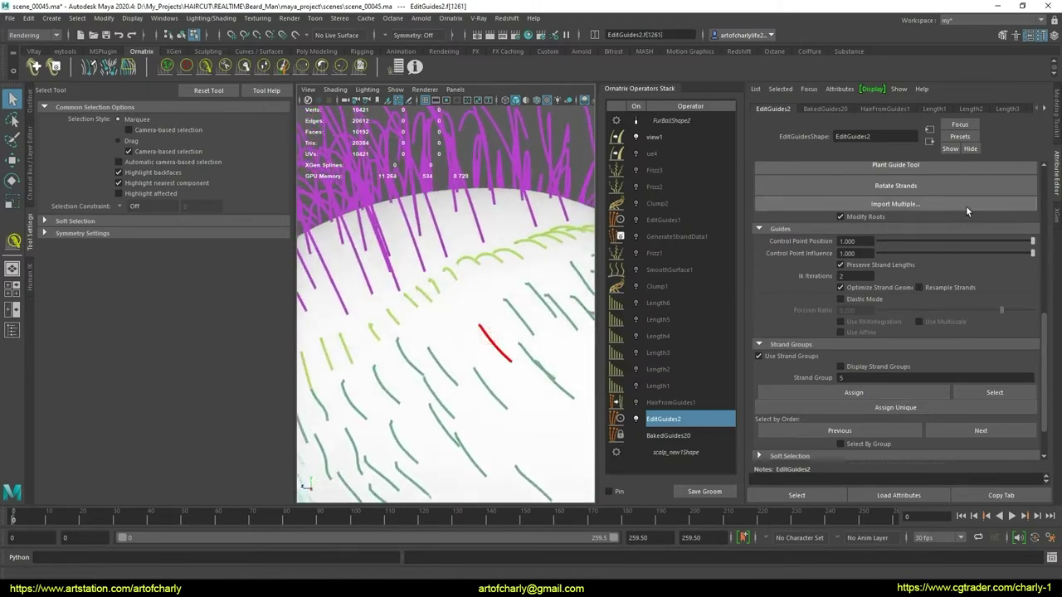
click(913, 165)
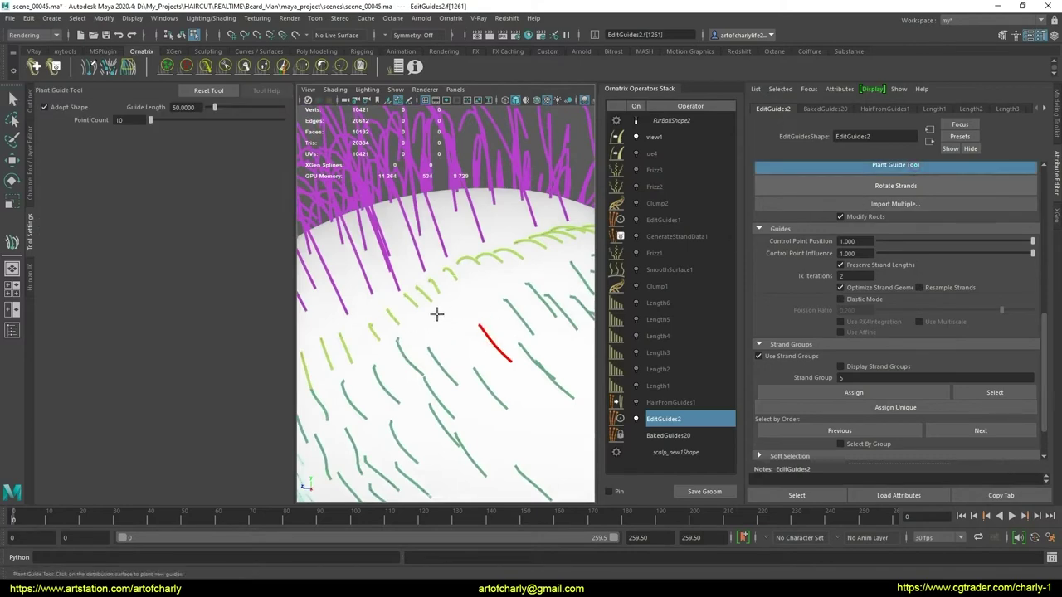
mouse_move(512, 316)
alt+mouse_down()
mouse_move(464, 301)
mouse_move(486, 296)
alt+mouse_up()
key(q)
right_drag(516, 338, 519, 344)
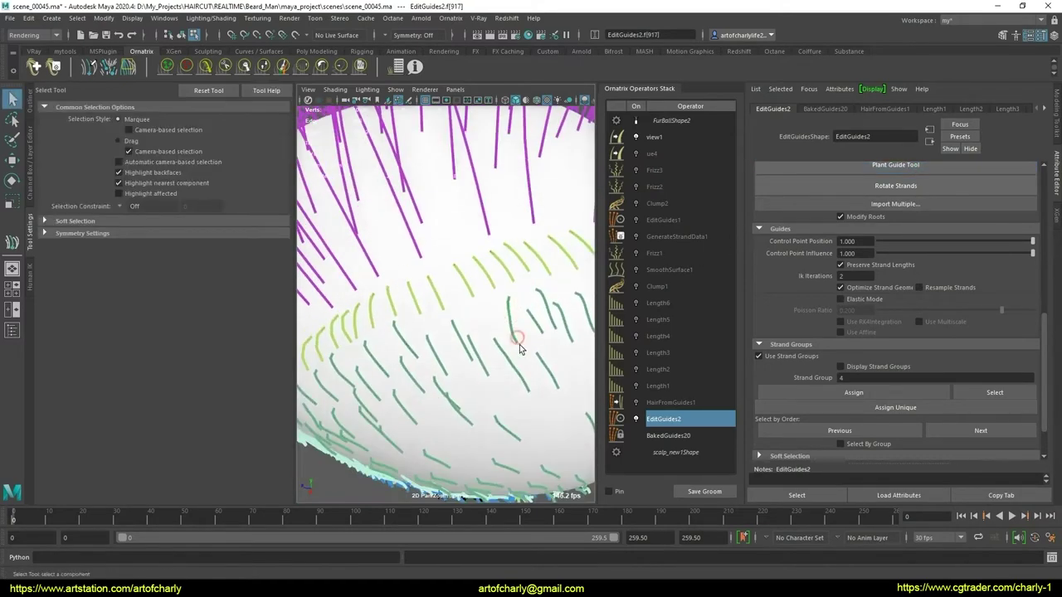
click(858, 170)
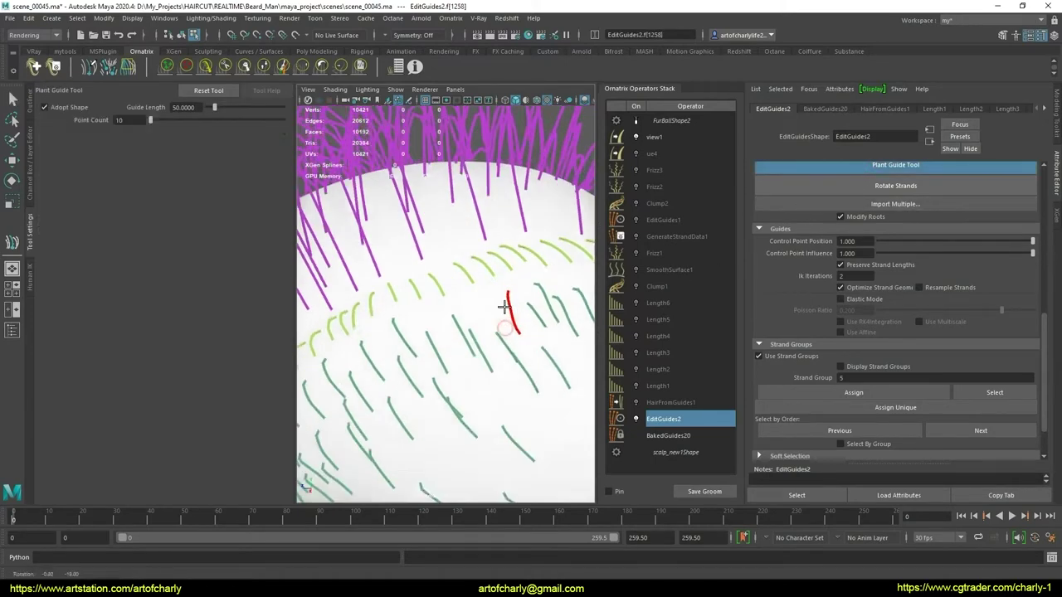
mouse_move(474, 285)
alt+mouse_down()
mouse_move(486, 351)
mouse_move(465, 317)
mouse_move(469, 348)
mouse_move(406, 334)
mouse_move(426, 363)
mouse_move(468, 354)
mouse_move(420, 334)
mouse_move(455, 301)
mouse_move(440, 308)
mouse_move(450, 307)
mouse_move(448, 360)
mouse_move(464, 332)
mouse_move(459, 340)
mouse_move(497, 361)
alt+mouse_up()
key(q)
scroll(490, 339, down, 3)
scroll(427, 363, up, 3)
click(896, 164)
scroll(470, 368, down, 5)
key(q)
- Reposition the tip of a long guide at the scalp top with the Move Tool
scroll(505, 366, up, 5)
scroll(504, 366, up, 3)
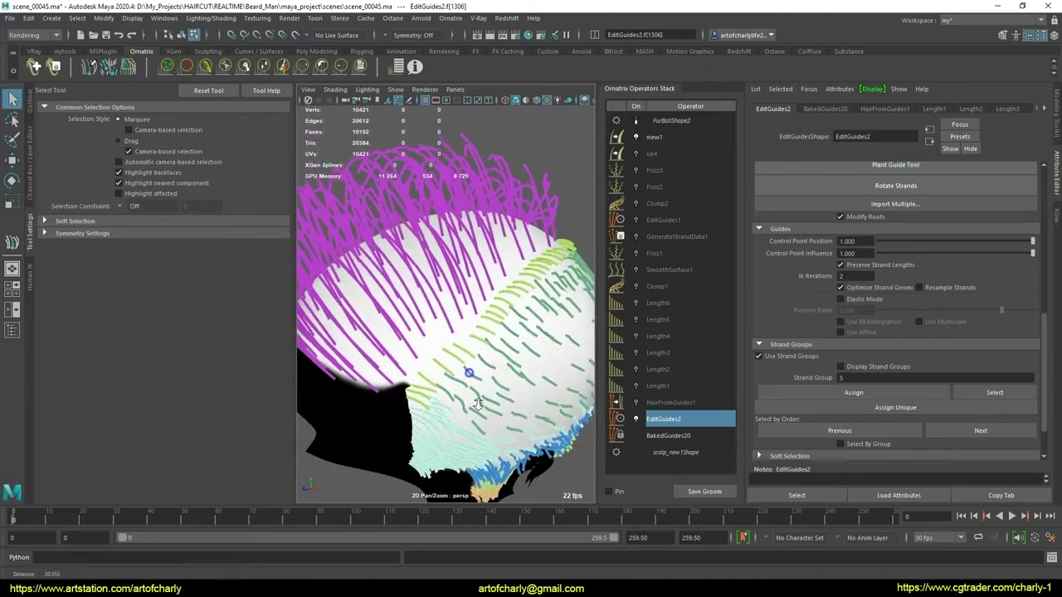
scroll(471, 372, up, 3)
scroll(466, 358, up, 2)
scroll(471, 389, up, 2)
scroll(469, 386, down, 2)
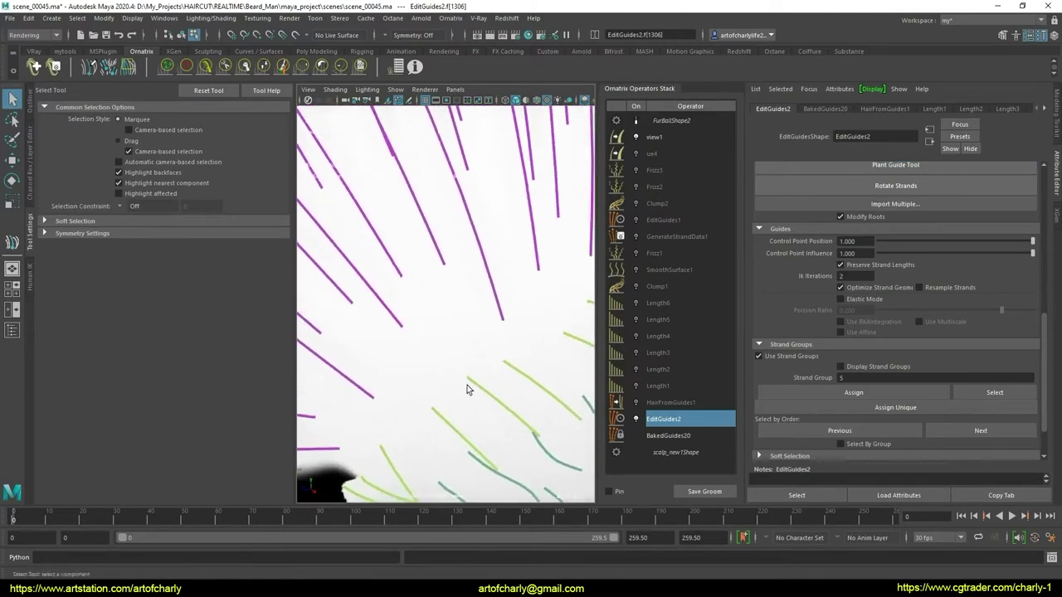
scroll(440, 357, down, 1)
click(406, 321)
scroll(442, 359, down, 2)
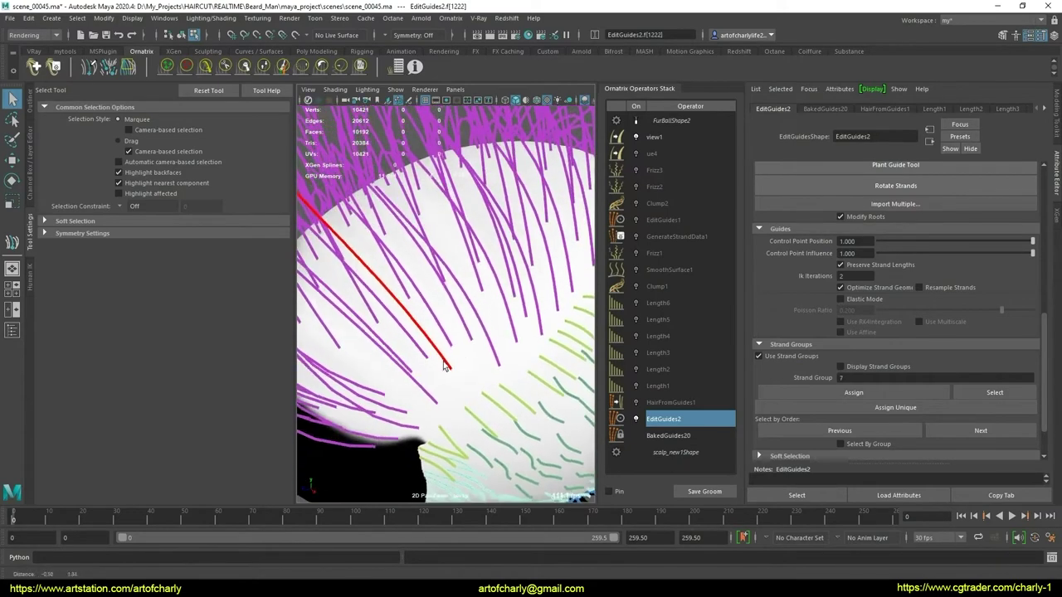
key(w)
mouse_move(452, 349)
alt+mouse_down()
mouse_move(469, 341)
mouse_move(462, 317)
alt+mouse_up()
scroll(468, 340, up, 2)
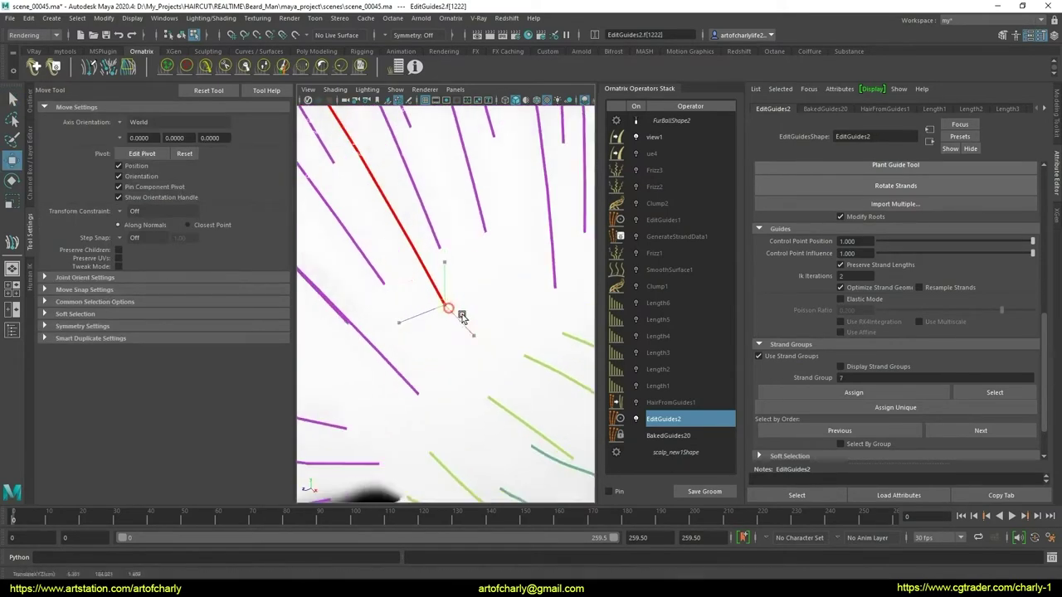
scroll(495, 340, down, 3)
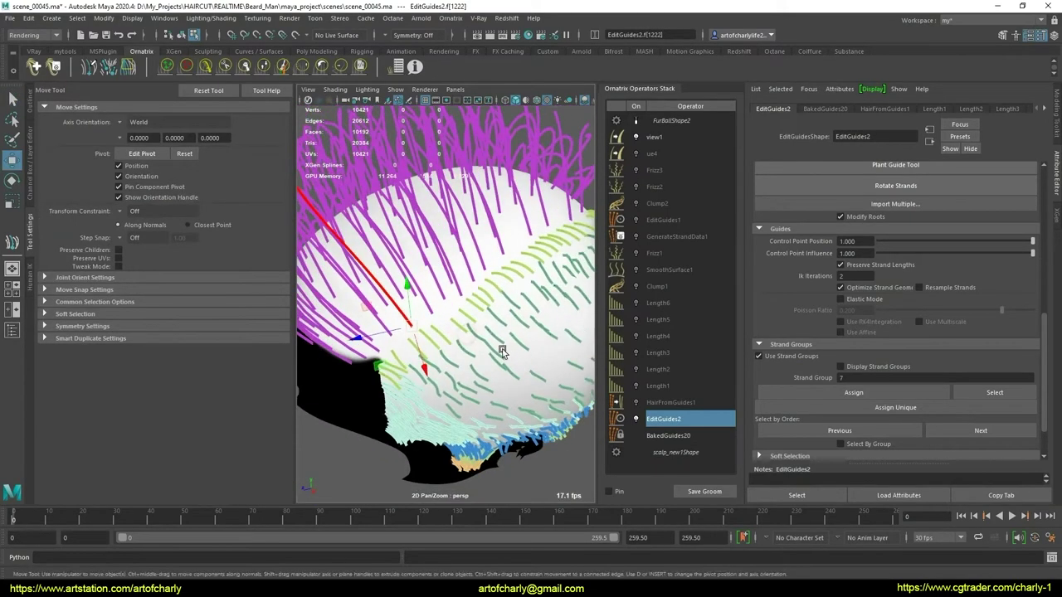
key(q)
- Plant another long guide among the purple top strands near the parting
scroll(470, 380, up, 3)
scroll(470, 380, up, 2)
scroll(454, 357, up, 1)
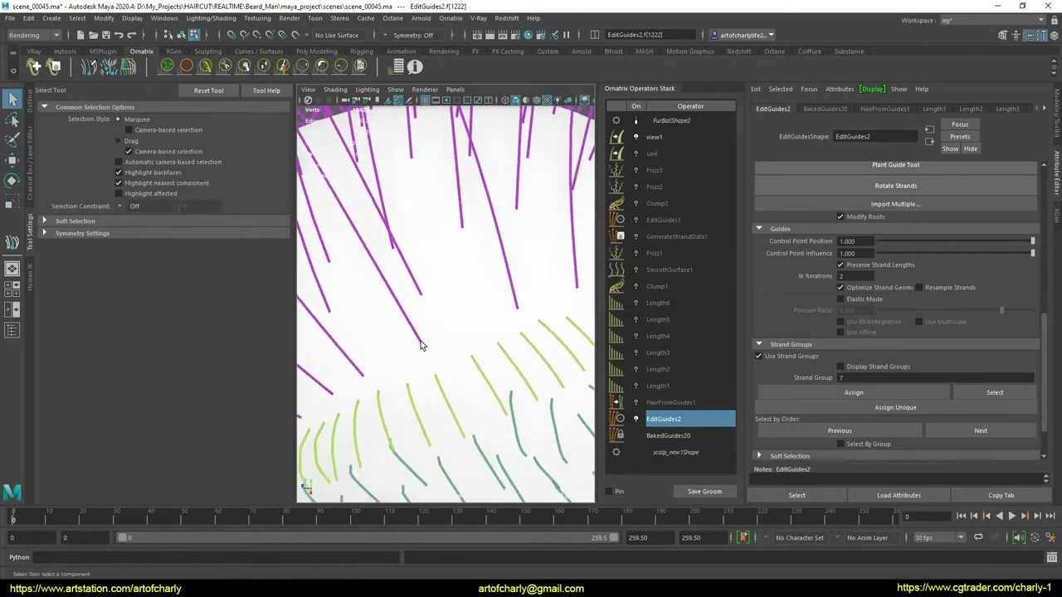
click(895, 166)
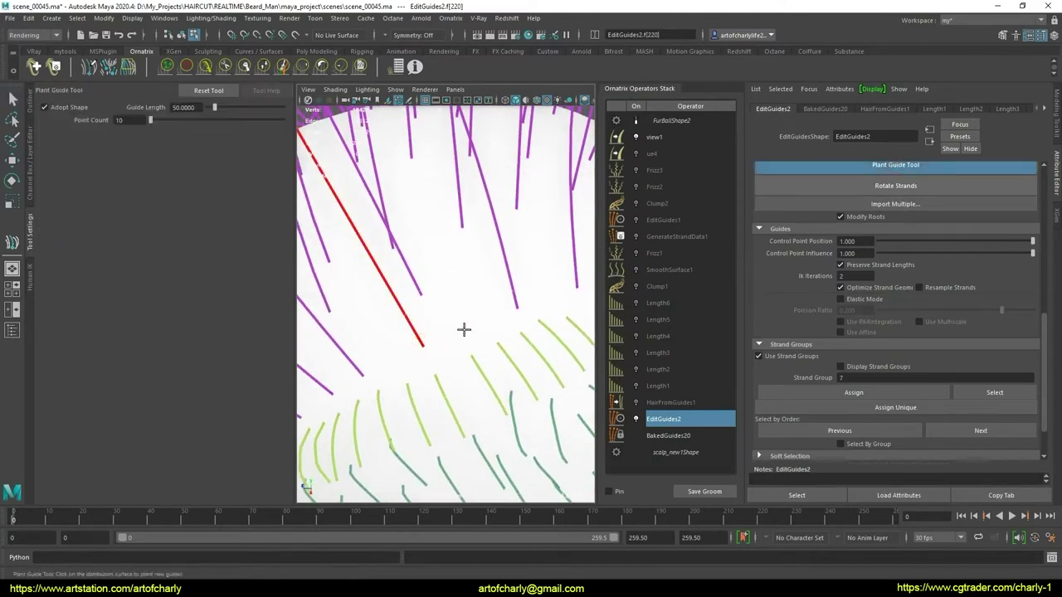
scroll(486, 339, down, 3)
scroll(510, 351, up, 3)
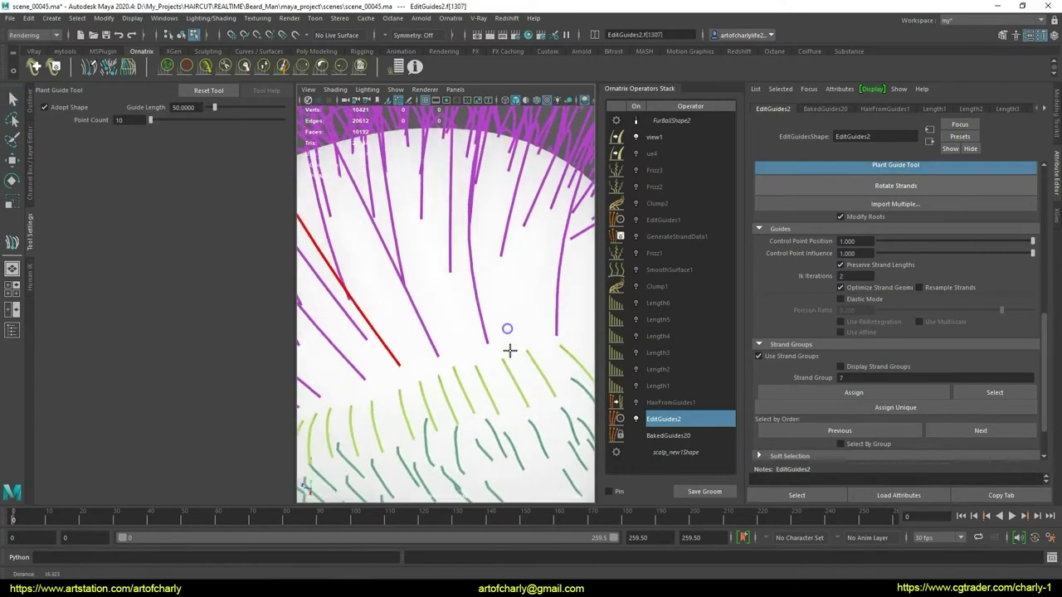
key(q)
key(g)
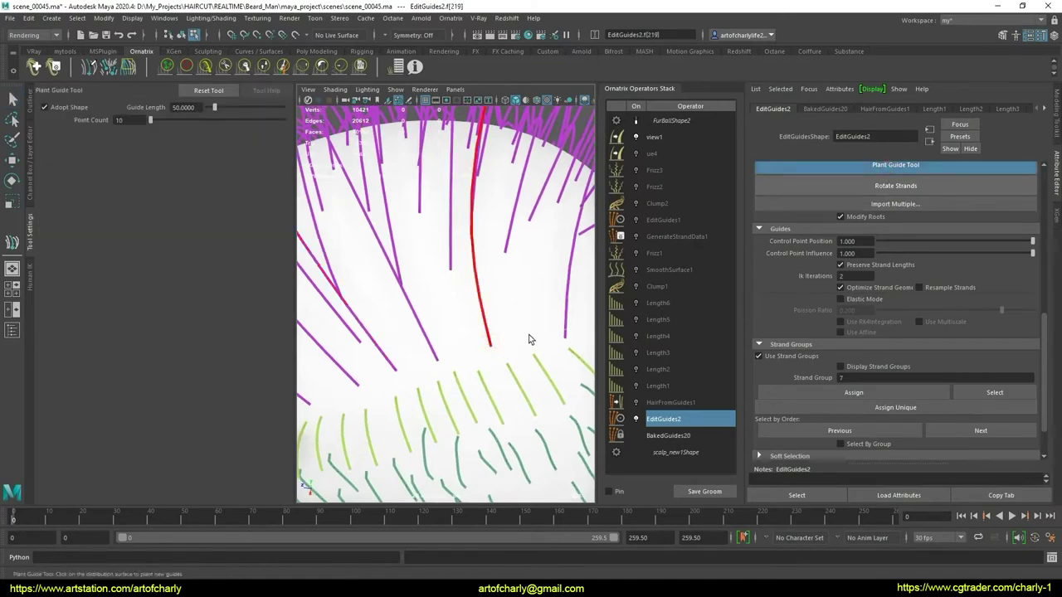
scroll(541, 335, down, 3)
mouse_move(516, 344)
alt+mouse_down()
mouse_move(497, 356)
mouse_move(471, 352)
mouse_move(501, 356)
alt+mouse_up()
scroll(490, 367, up, 3)
key(q)
- Display HairFromGuides1's parting settings from the operators stack
scroll(470, 352, down, 3)
scroll(485, 358, up, 3)
alt+middle_drag(500, 356, 504, 386)
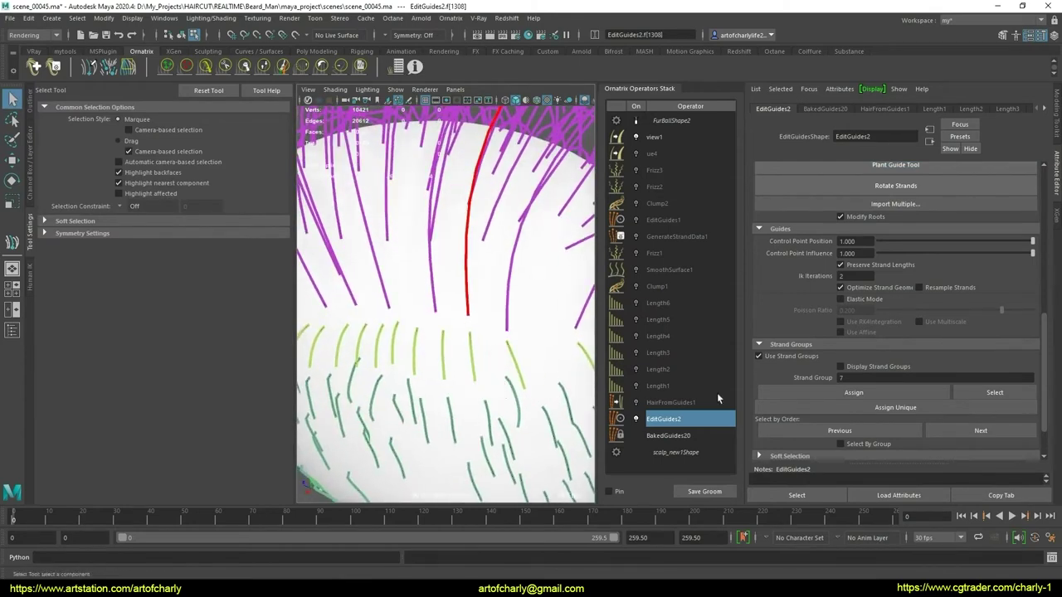
click(716, 401)
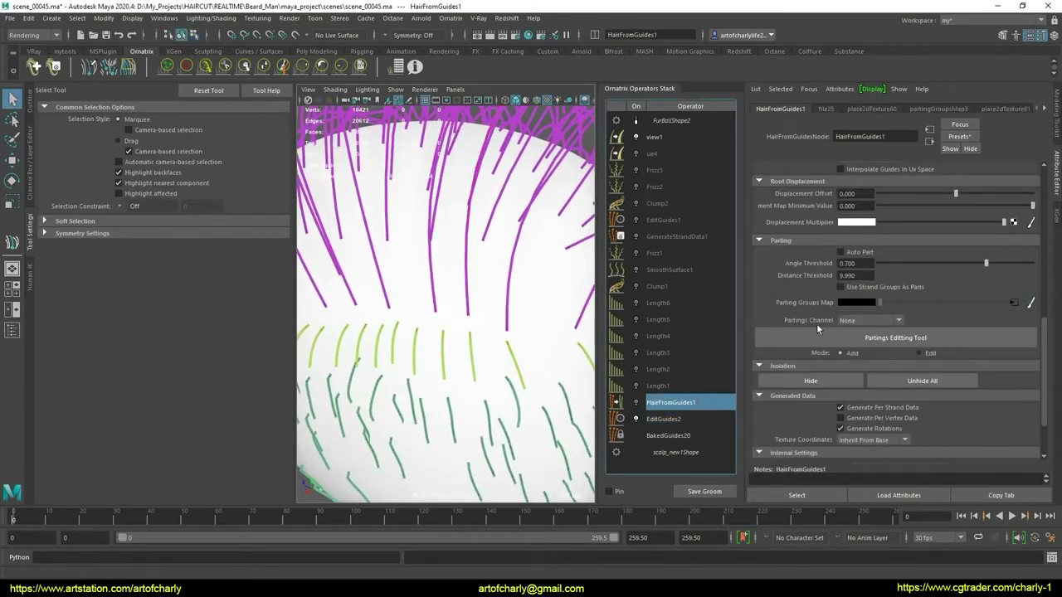
- Paint the Parting Groups Map black along the hairline edge, re-saving partingGroupsMap.png
click(886, 337)
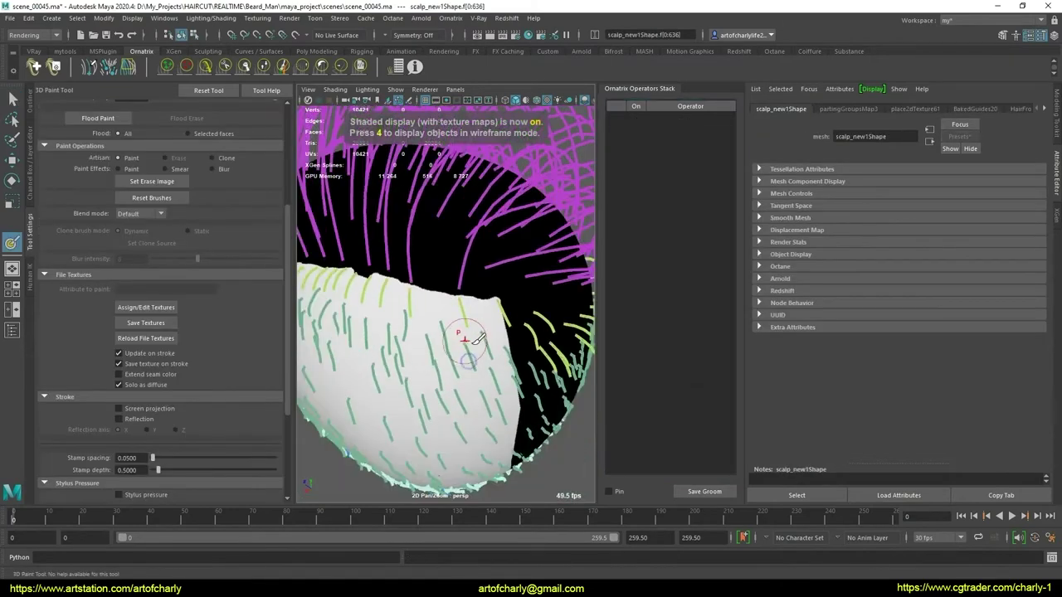
alt+drag(467, 341, 448, 311)
alt+drag(456, 314, 472, 352)
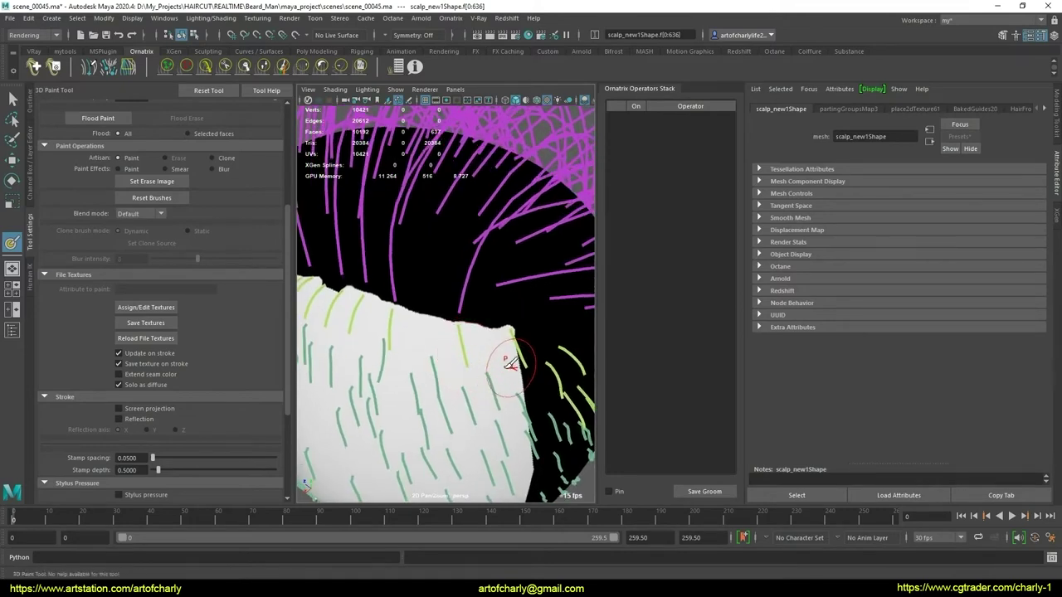
alt+drag(464, 352, 471, 355)
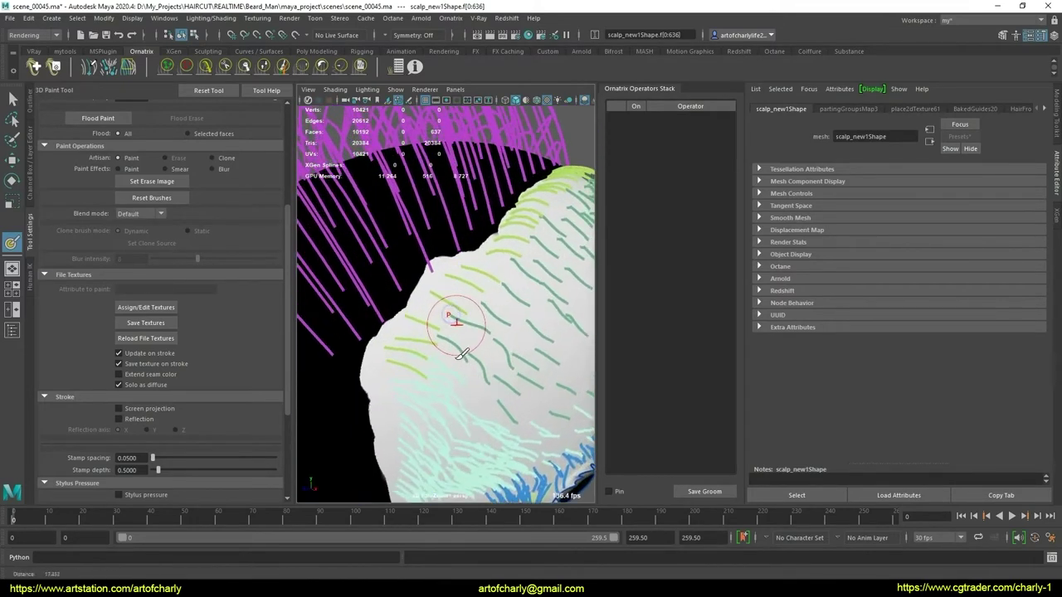
scroll(470, 355, up, 2)
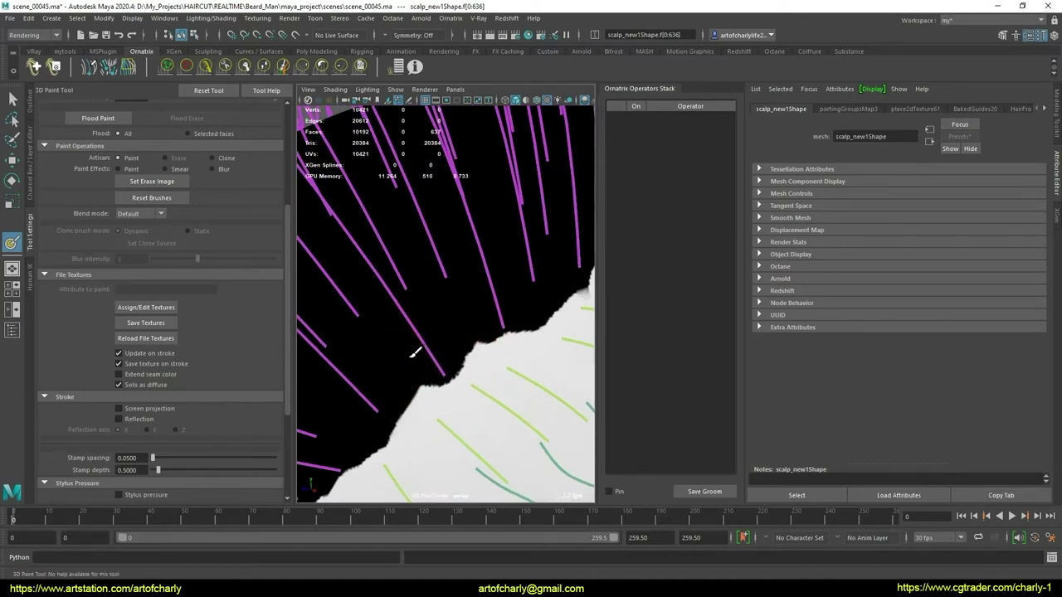
scroll(473, 352, down, 1)
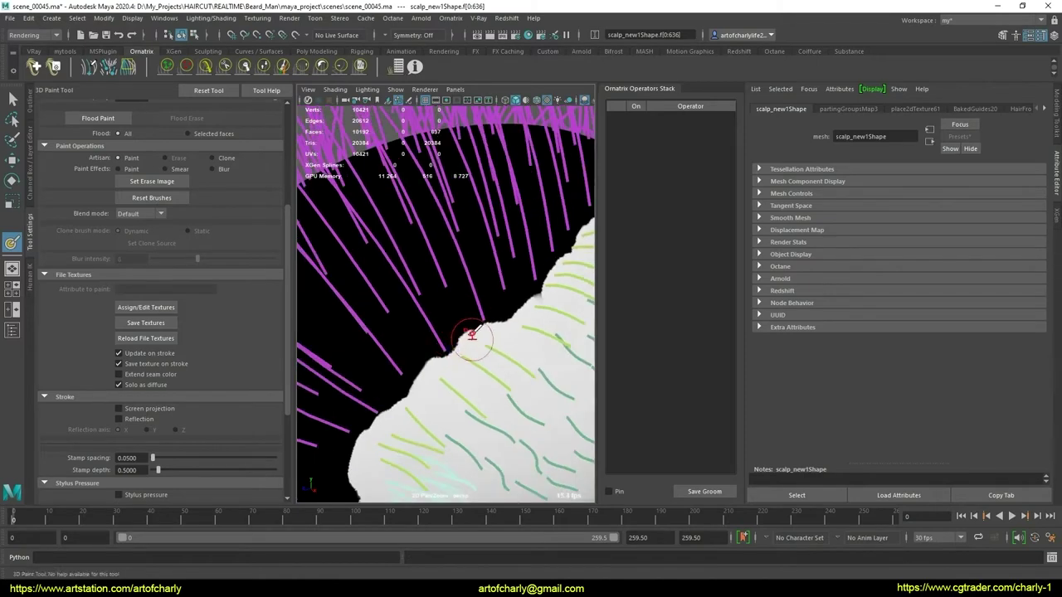
scroll(452, 344, down, 1)
drag(441, 347, 489, 369)
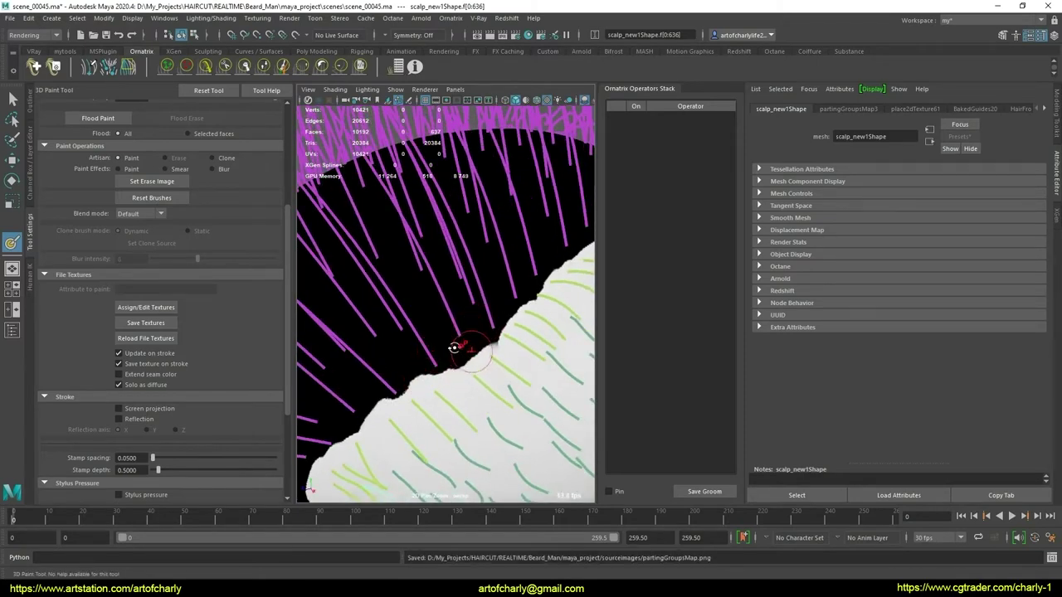
scroll(448, 356, up, 1)
scroll(427, 366, up, 1)
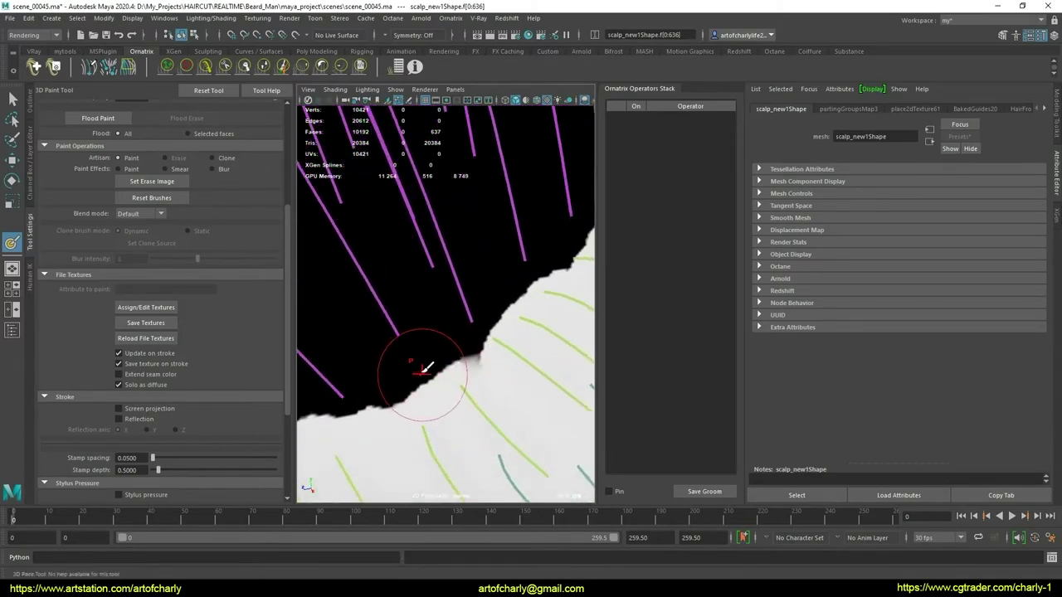
scroll(428, 370, down, 2)
scroll(467, 368, up, 1)
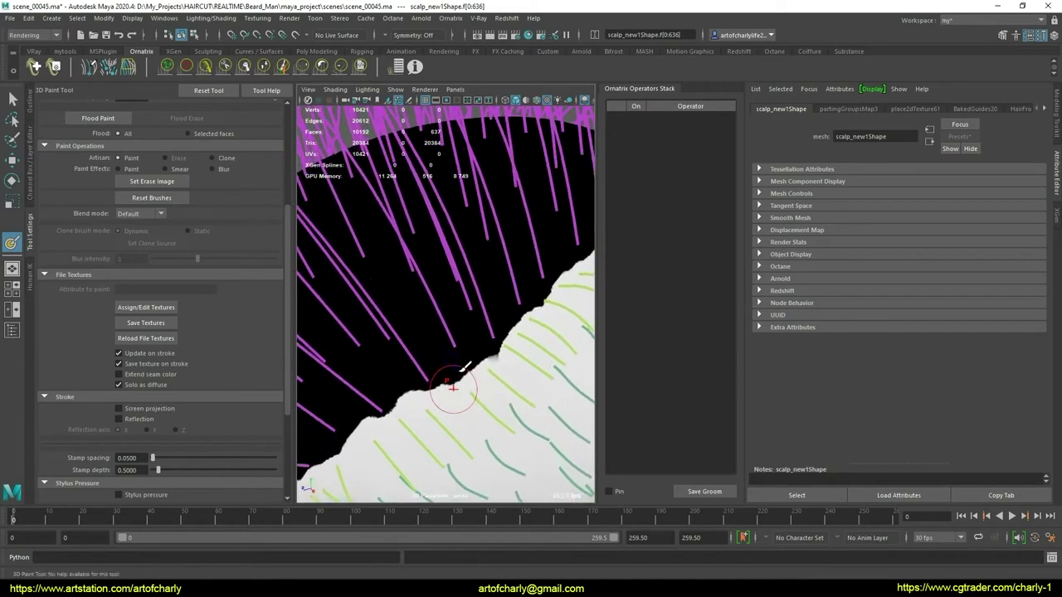
scroll(457, 357, up, 1)
scroll(456, 351, up, 1)
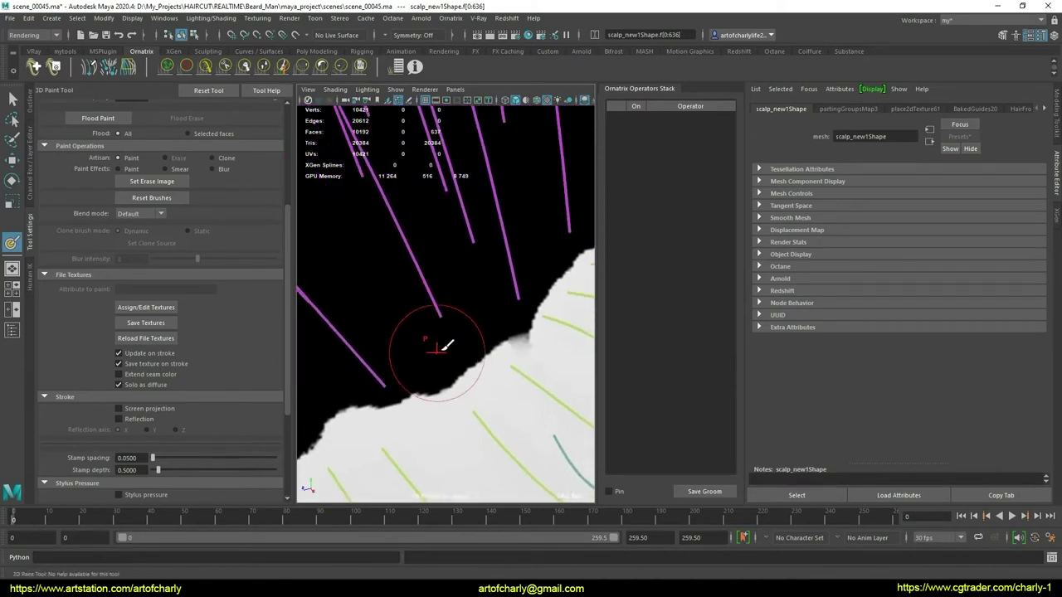
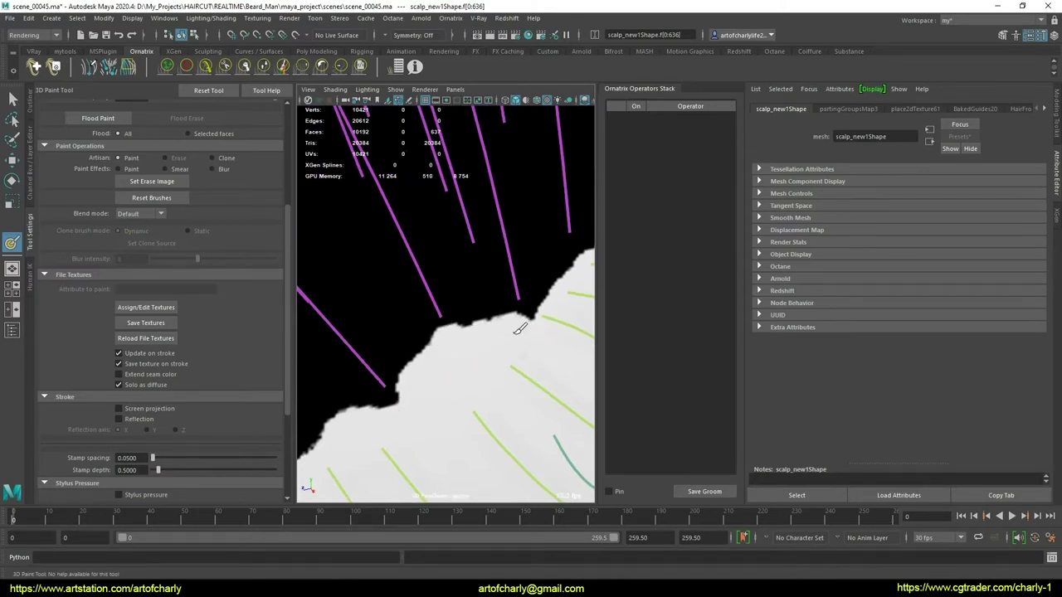
- Inspect the painted parting map from several angles, then end painting so partingGroupsMap.png saves
alt+drag(522, 327, 449, 358)
scroll(449, 349, up, 3)
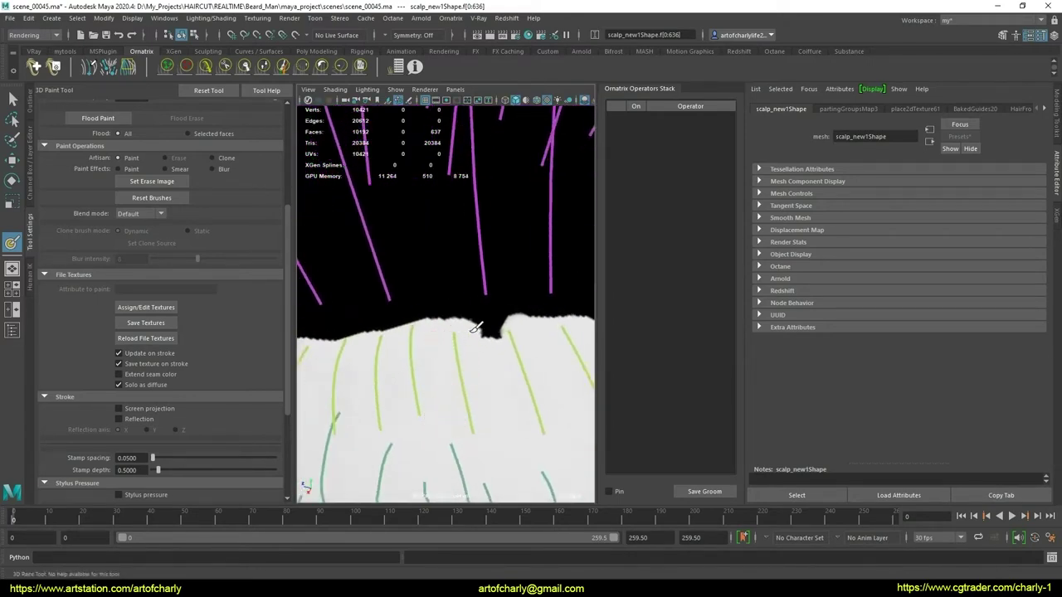
mouse_move(503, 363)
alt+mouse_down()
mouse_move(352, 324)
mouse_move(453, 358)
mouse_move(403, 346)
mouse_move(481, 268)
mouse_move(500, 341)
mouse_move(456, 370)
mouse_move(449, 340)
alt+mouse_up()
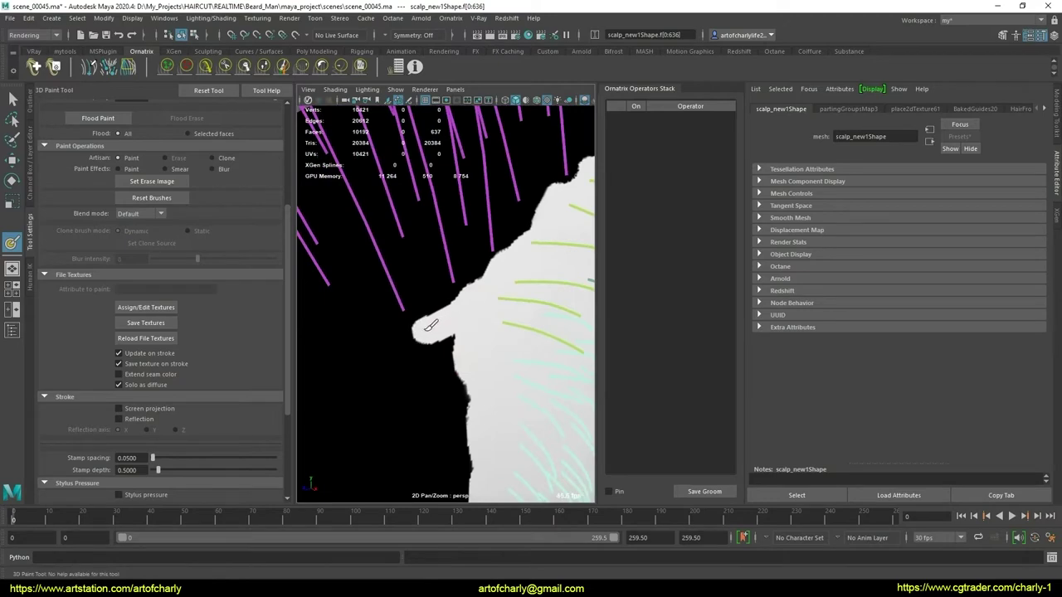
mouse_move(482, 368)
alt+mouse_down()
mouse_move(439, 332)
mouse_move(448, 357)
mouse_move(464, 291)
mouse_move(467, 374)
mouse_move(457, 387)
mouse_move(455, 366)
alt+mouse_up()
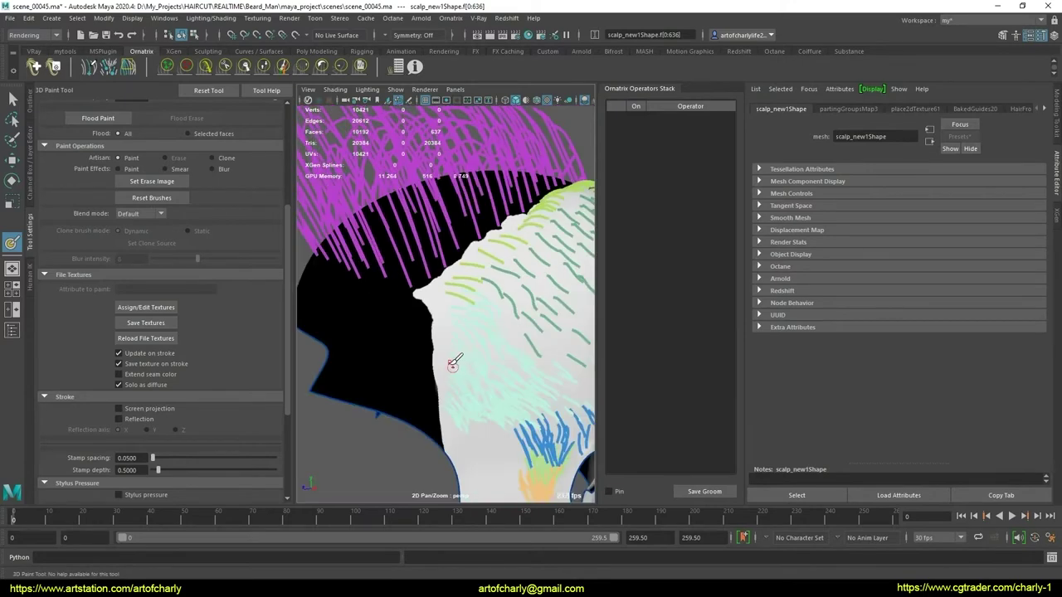
click(146, 323)
- Return to selection and review the whole scalp in textured, then plain shaded display
key(q)
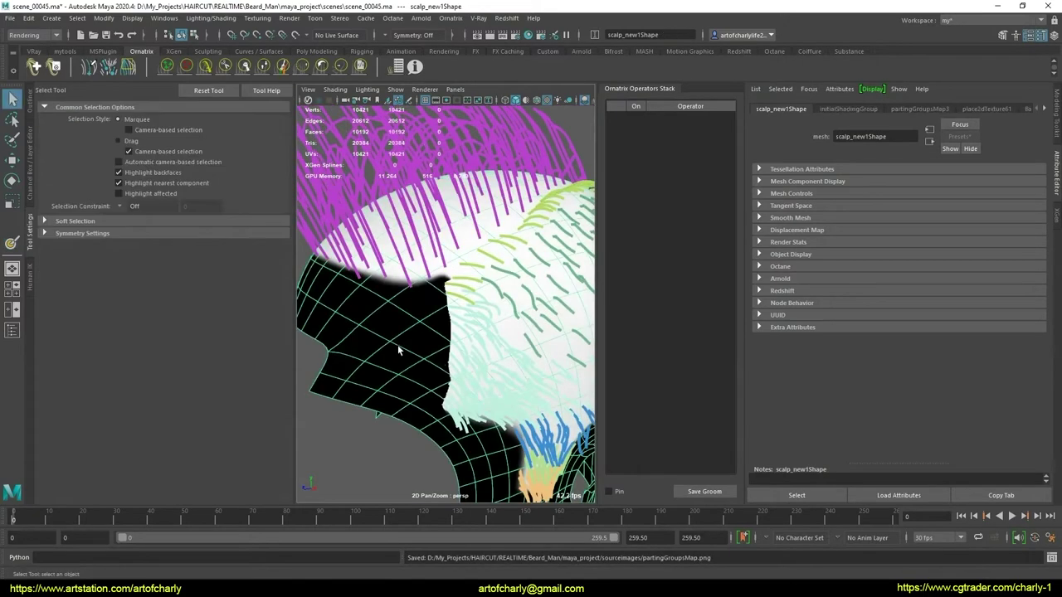
key(5)
key(6)
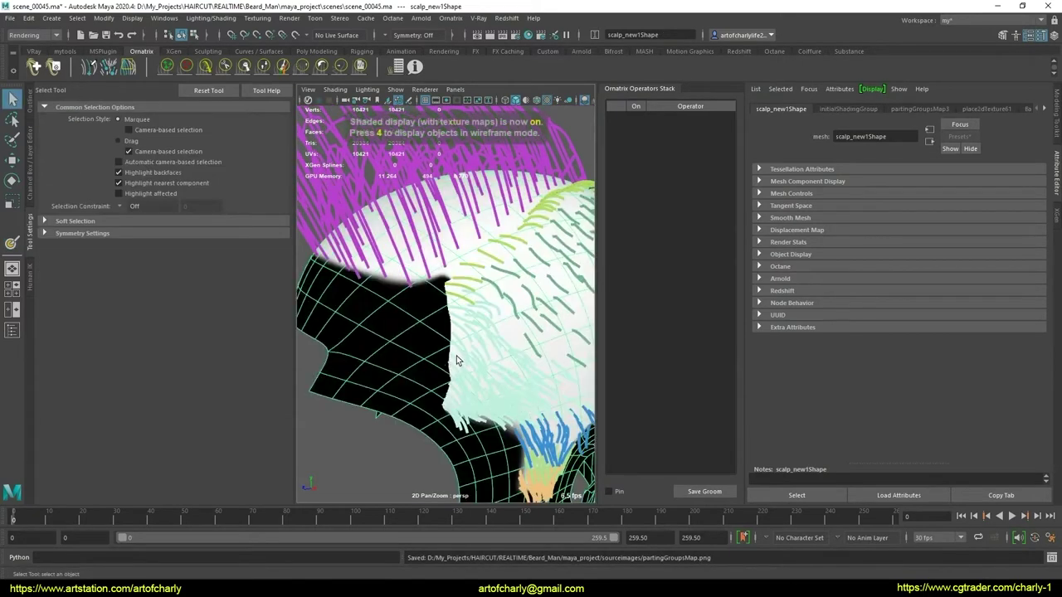
alt+right_drag(448, 370, 422, 332)
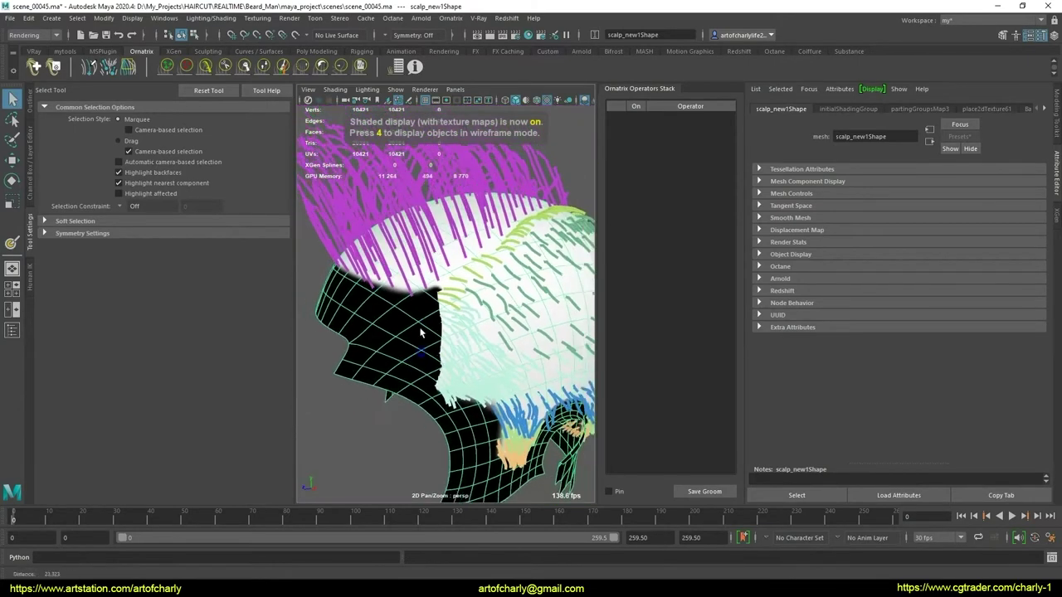
mouse_move(422, 332)
alt+mouse_down()
mouse_move(404, 357)
mouse_move(448, 341)
alt+mouse_up()
alt+right_drag(448, 341, 427, 348)
alt+drag(427, 348, 429, 358)
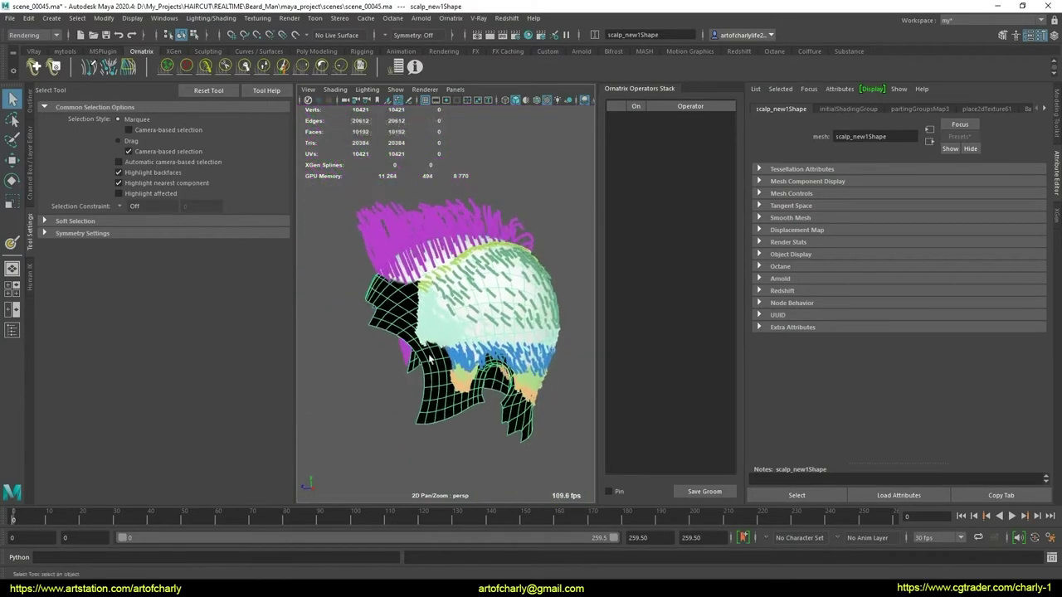
key(5)
- Select FurBall2 and switch on FurBallShape2 so the full hair displays
click(495, 219)
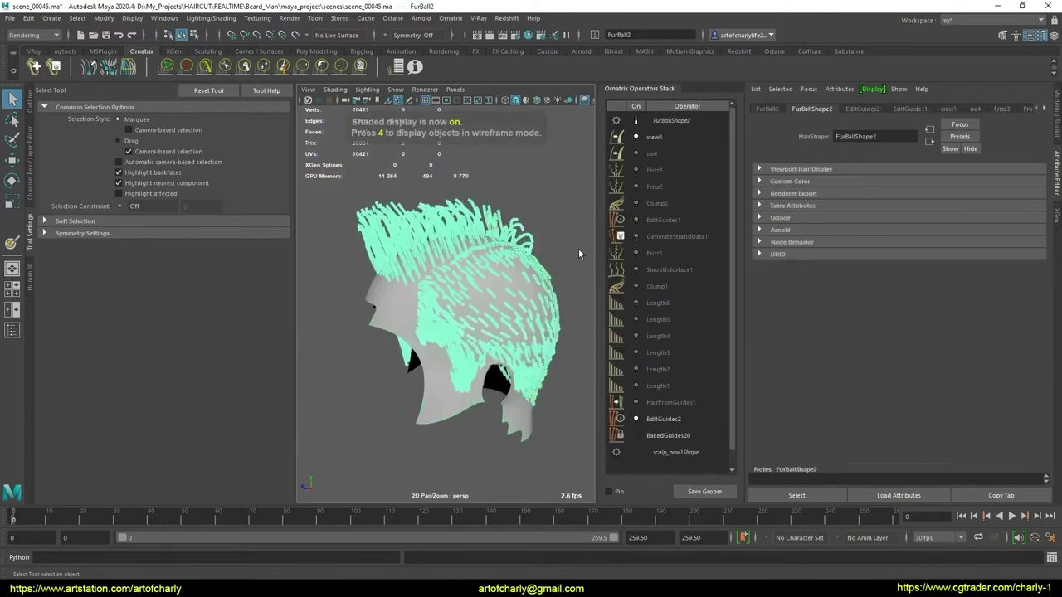
click(692, 402)
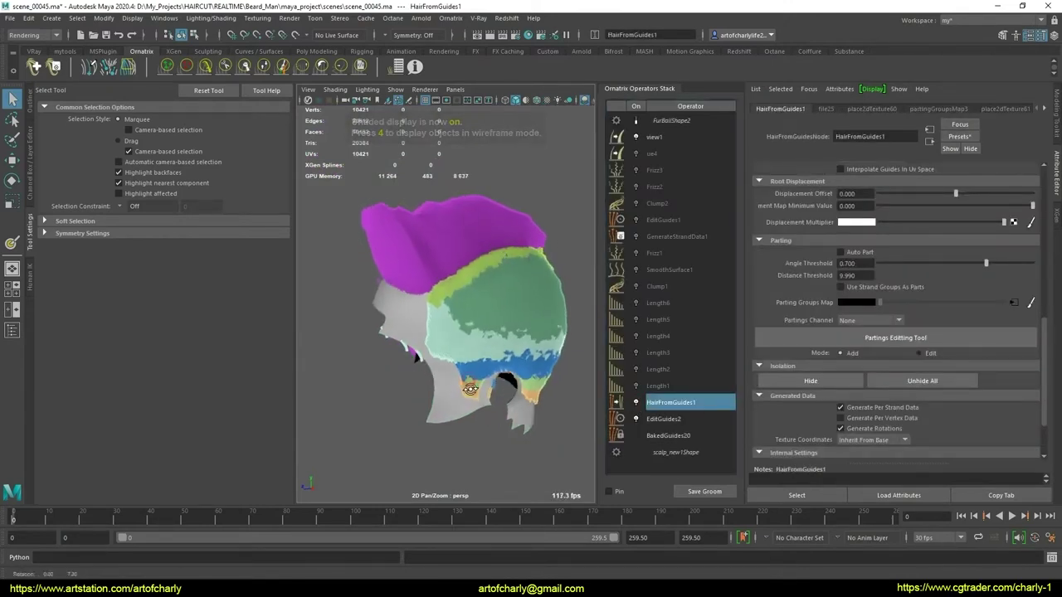
scroll(465, 397, up, 5)
click(637, 121)
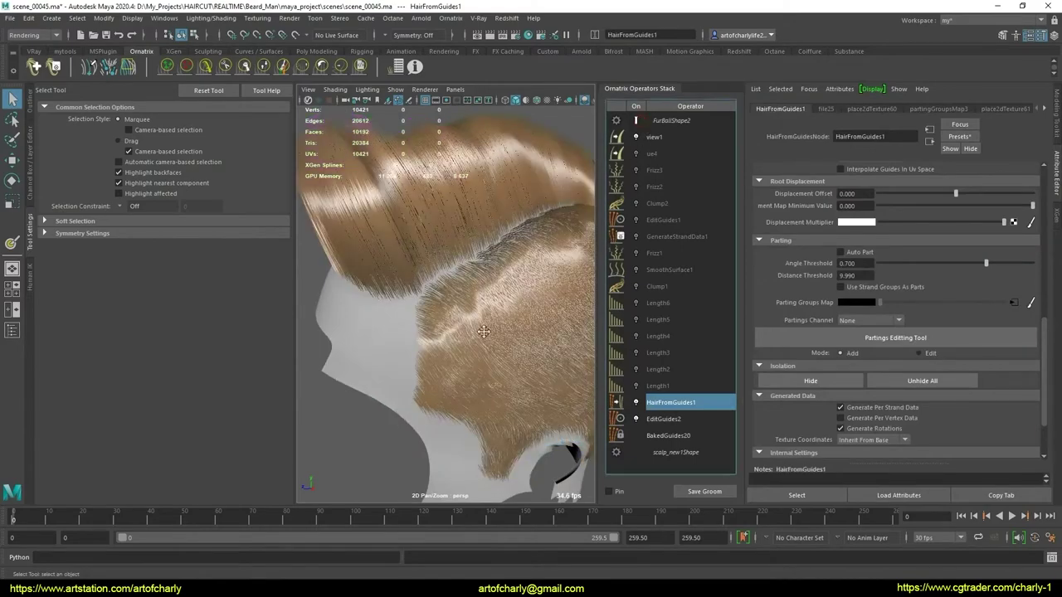
- Zoom in so the parting runs horizontally and bring up EditGuides2's settings
scroll(462, 339, up, 3)
scroll(412, 339, up, 3)
scroll(418, 350, up, 3)
scroll(417, 350, up, 3)
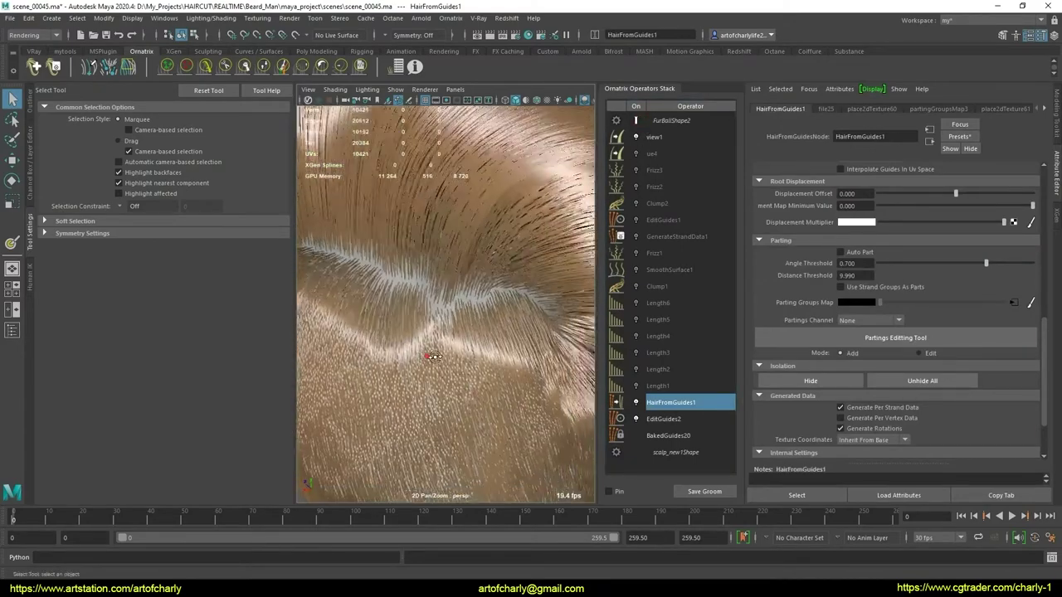
scroll(427, 348, up, 3)
scroll(464, 356, up, 3)
mouse_move(464, 368)
alt+mouse_down()
mouse_move(443, 356)
mouse_move(443, 366)
mouse_move(447, 358)
alt+mouse_up()
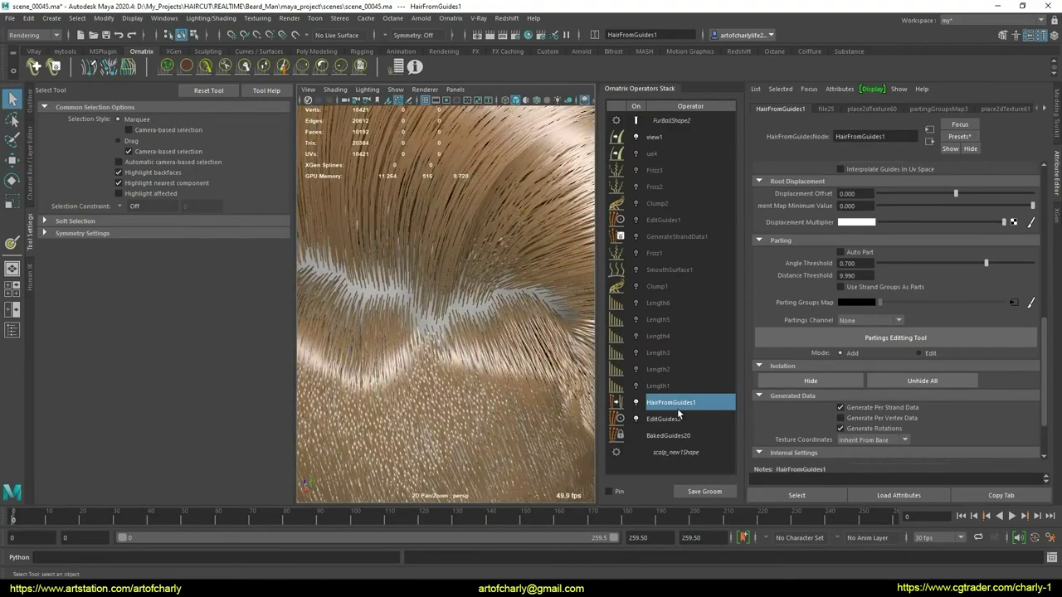
click(664, 419)
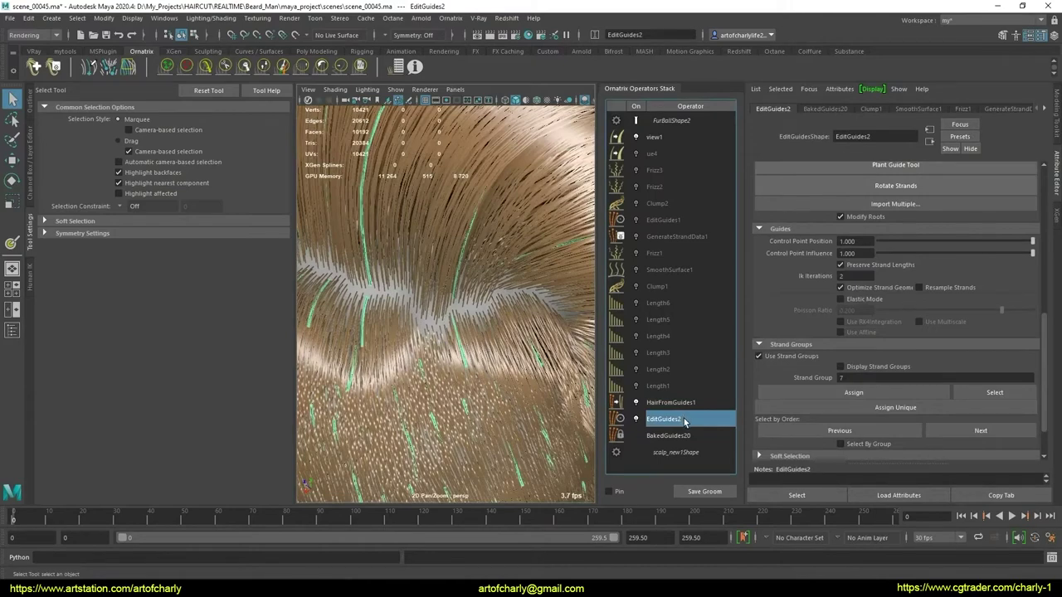
- Hide the generated hair and pick a single guide strand near the parting
click(636, 123)
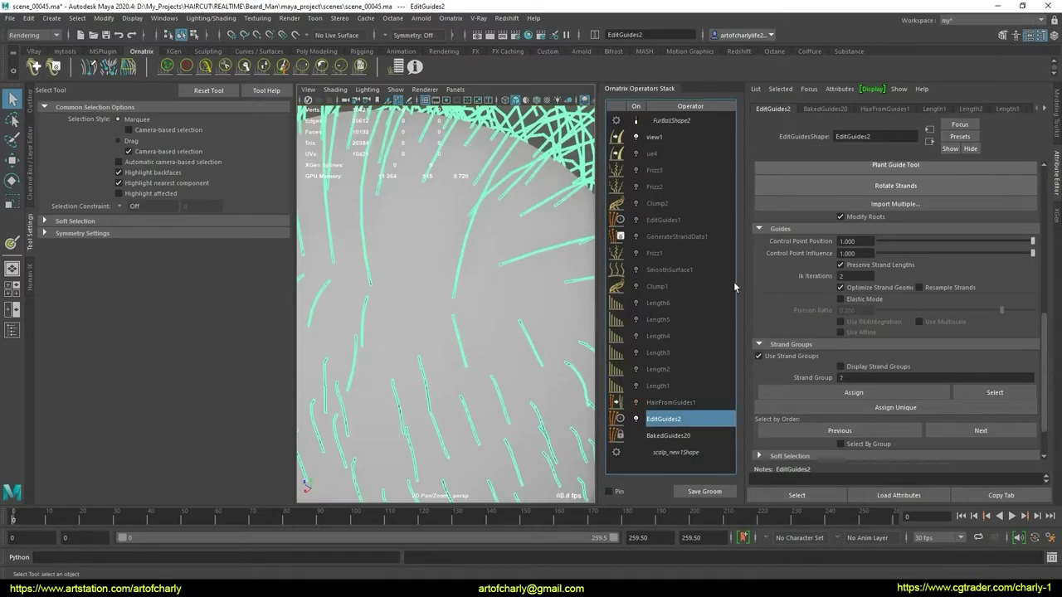
drag(1043, 332, 1042, 172)
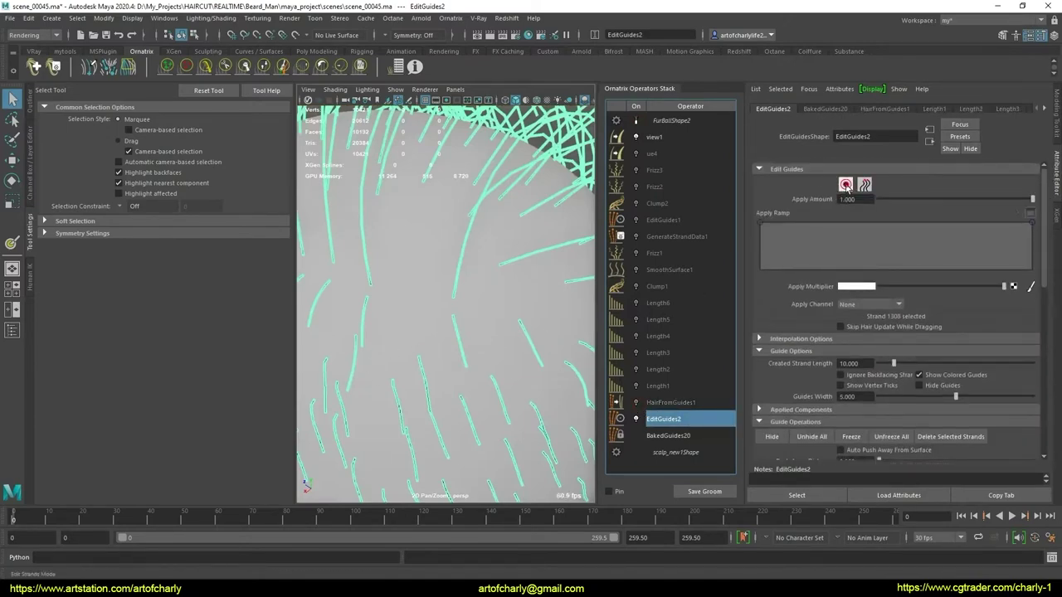
click(845, 185)
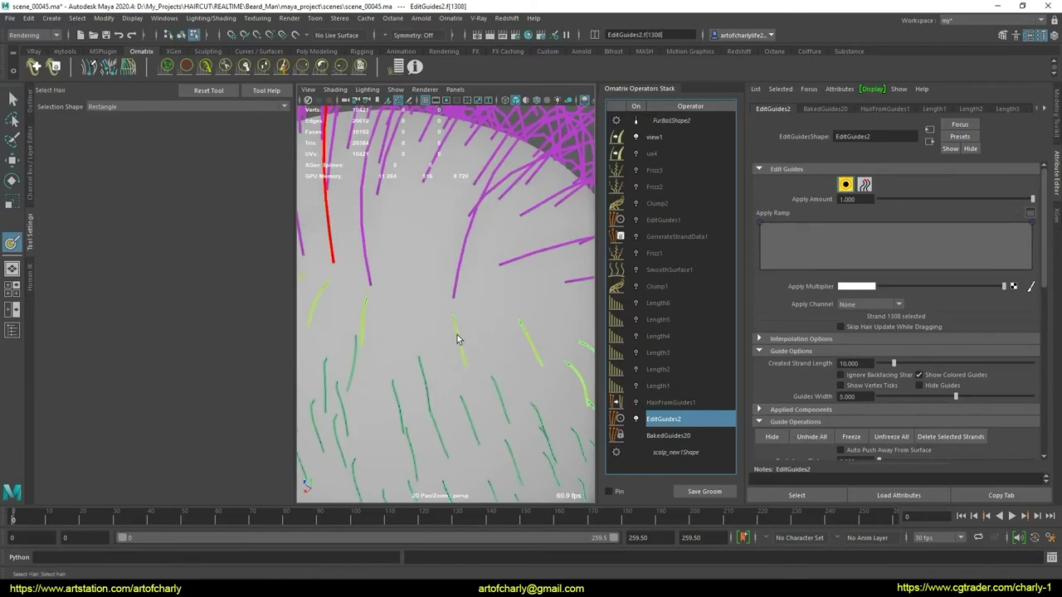
click(390, 326)
scroll(1035, 291, down, 2)
scroll(996, 332, down, 2)
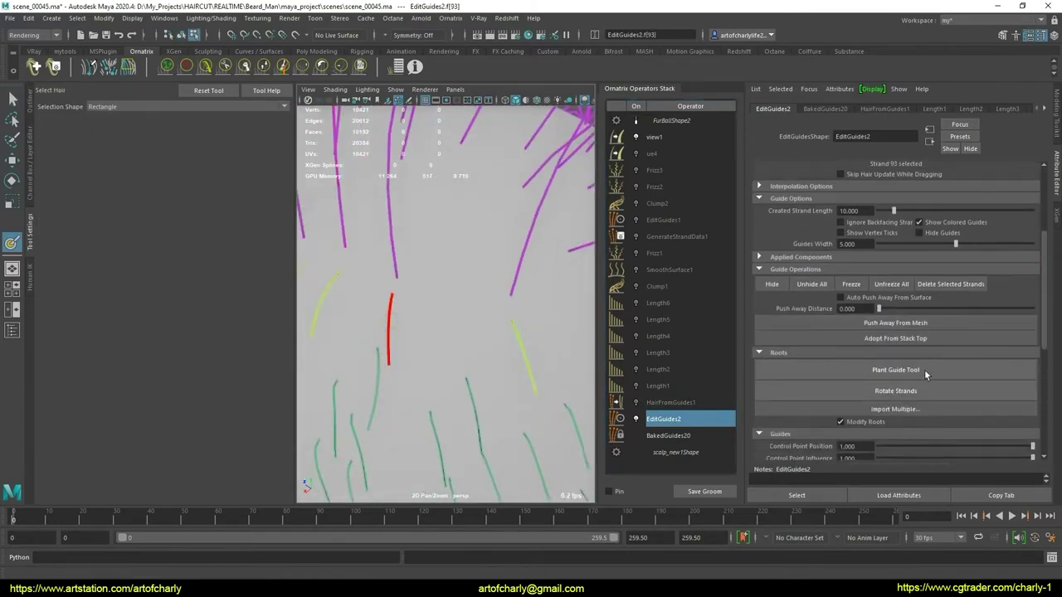
- Plant two new guide strands in the sparse parting gap with the Plant Guide Tool
click(924, 369)
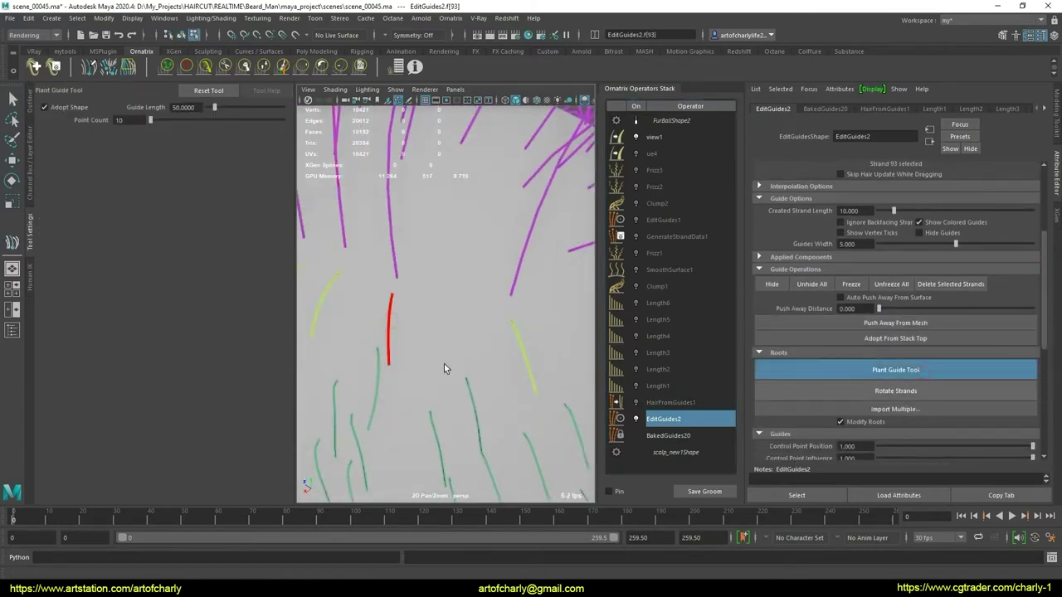
click(453, 304)
key(q)
click(509, 287)
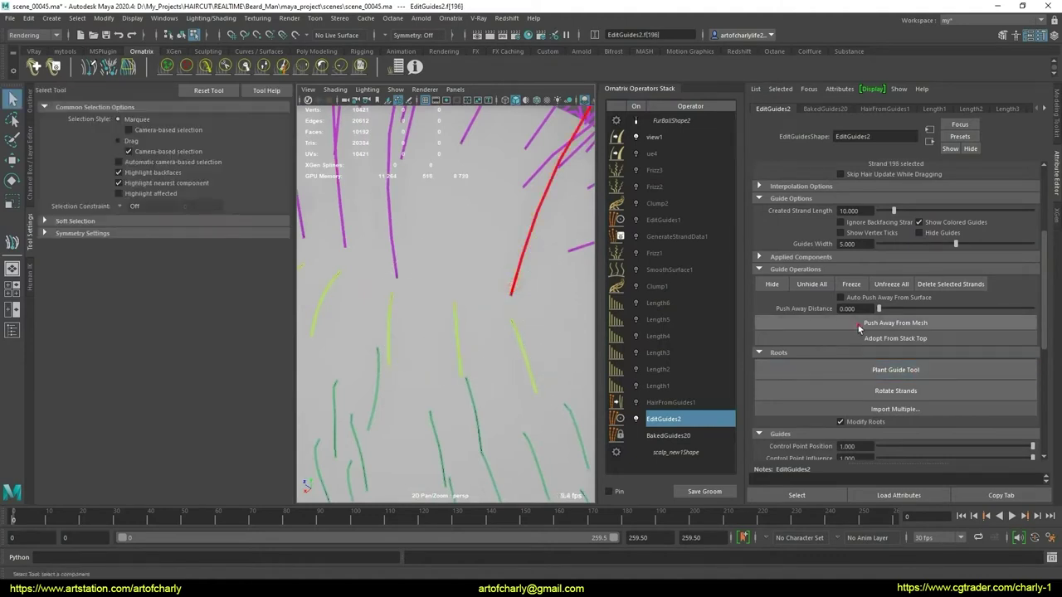
click(872, 375)
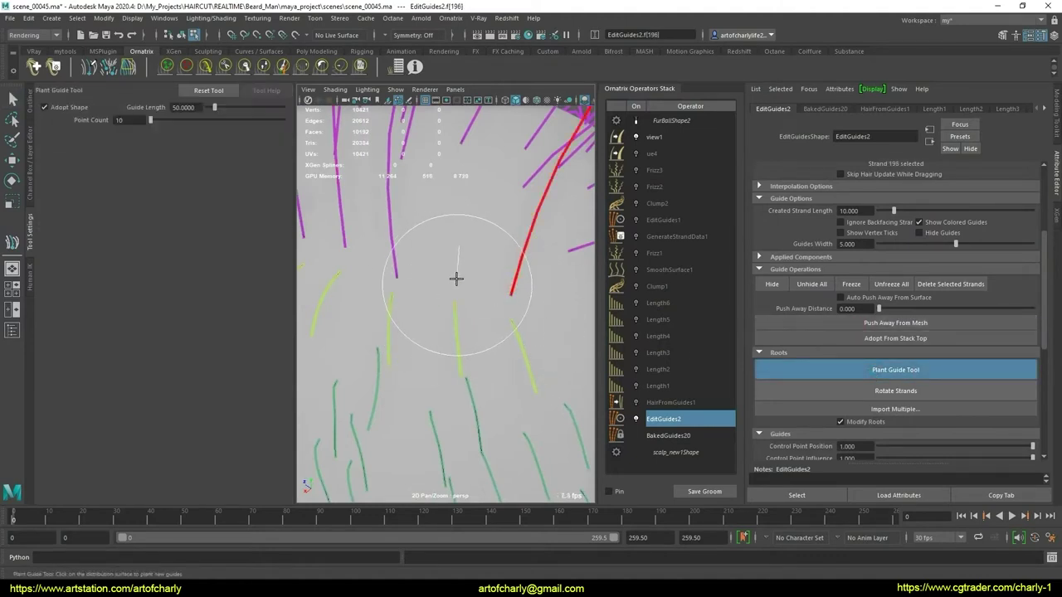
click(453, 279)
mouse_move(469, 301)
alt+mouse_down()
mouse_move(447, 339)
mouse_move(484, 337)
alt+mouse_up()
key(q)
scroll(447, 343, down, 5)
scroll(469, 341, up, 5)
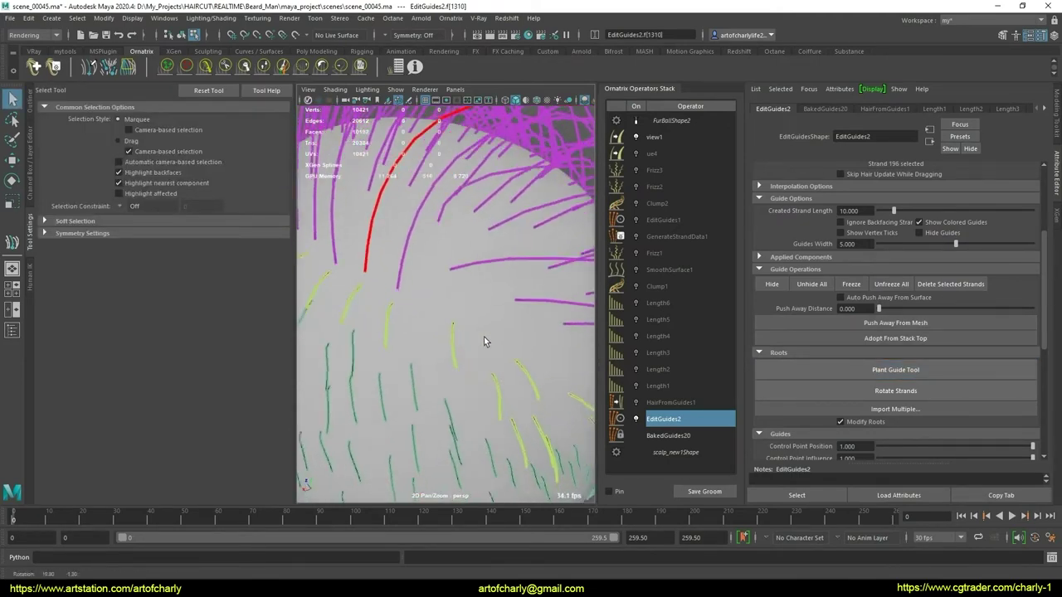
click(670, 402)
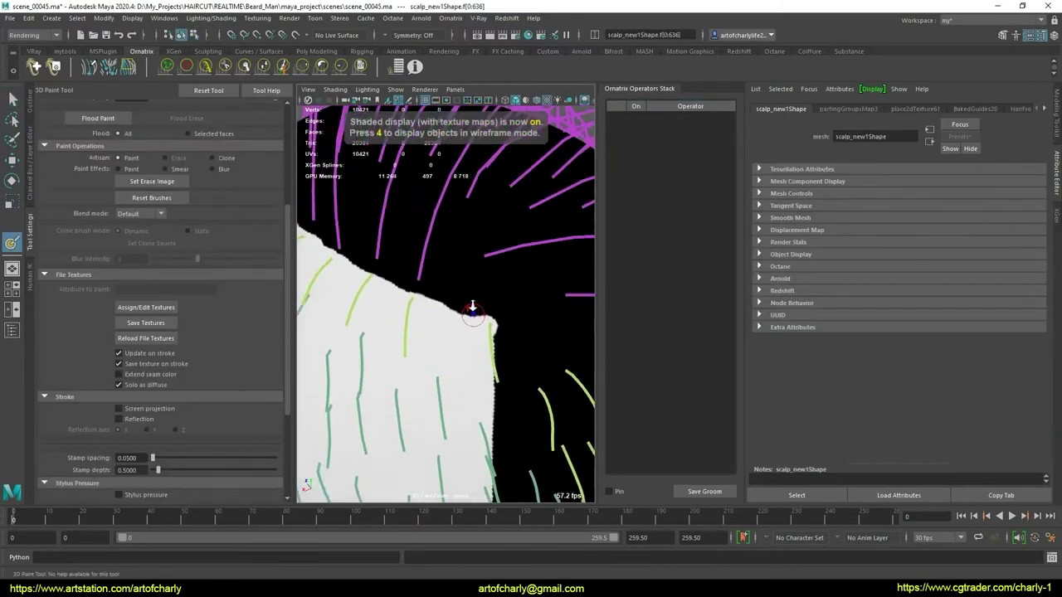
- Paint black over the white notch at the parting edge of the scalp map
alt+drag(479, 304, 450, 325)
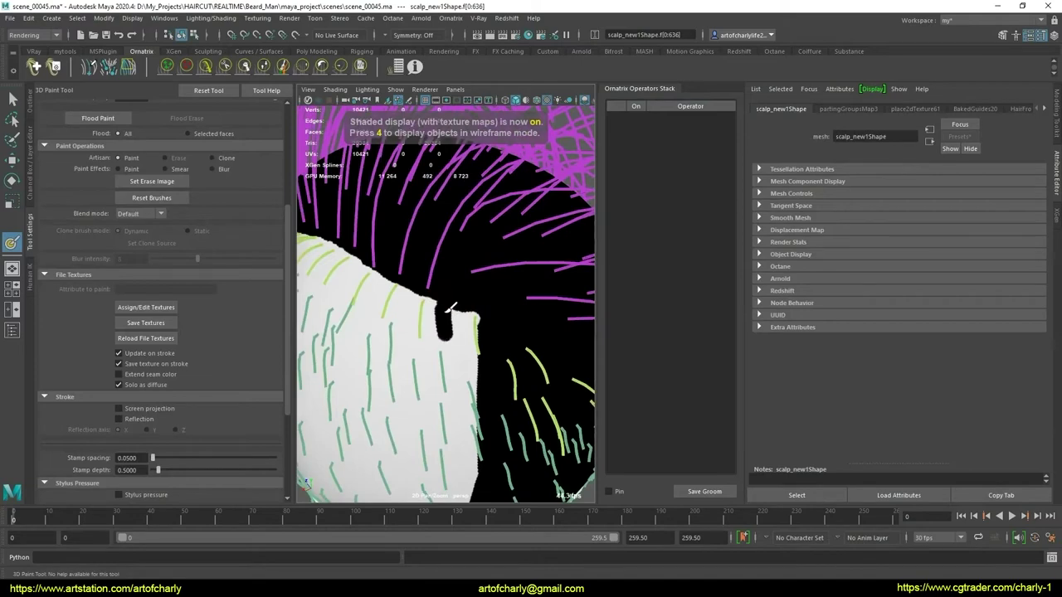
drag(470, 355, 492, 312)
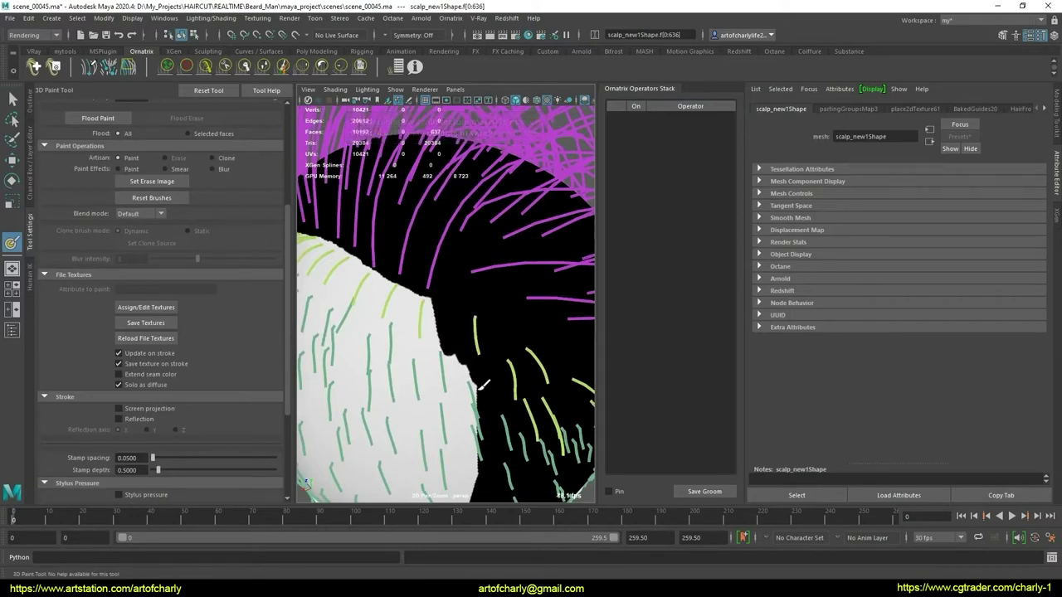
scroll(485, 342, down, 5)
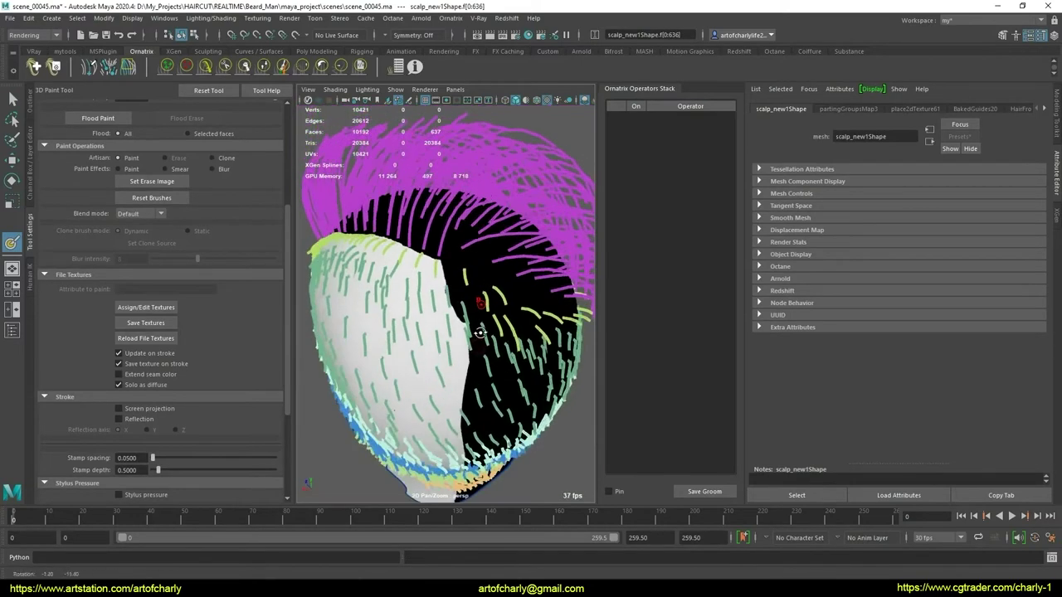
scroll(469, 328, down, 3)
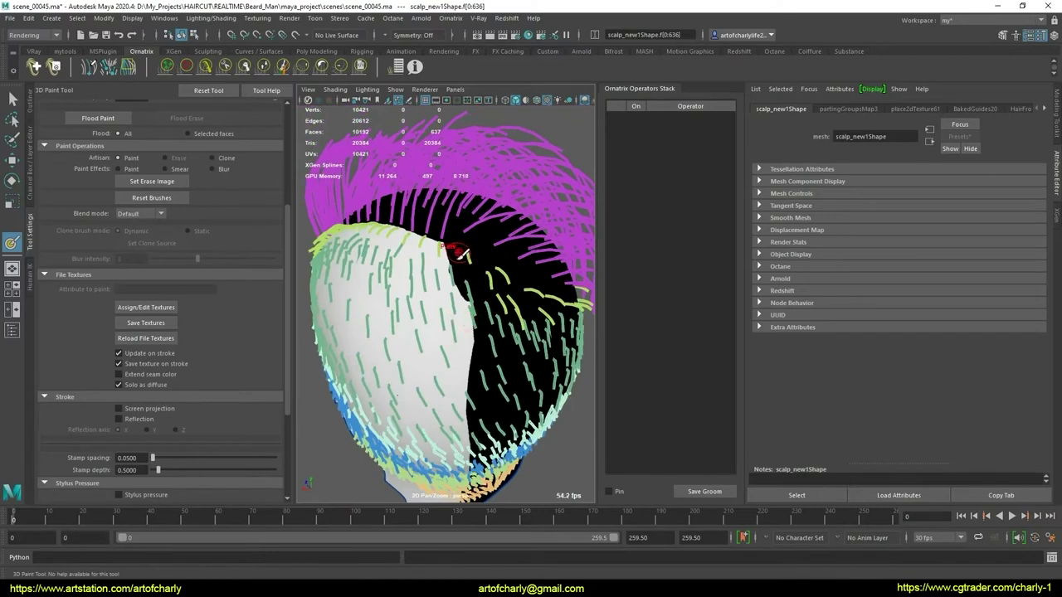
mouse_move(467, 332)
mouse_down()
mouse_move(471, 345)
mouse_move(477, 311)
mouse_up()
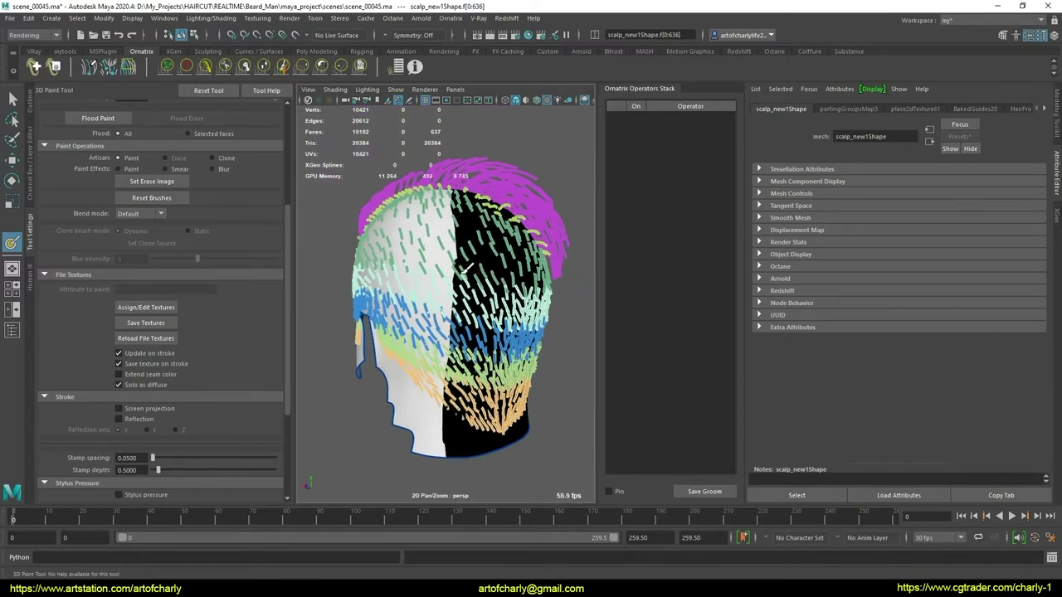
scroll(471, 332, up, 5)
scroll(472, 332, up, 3)
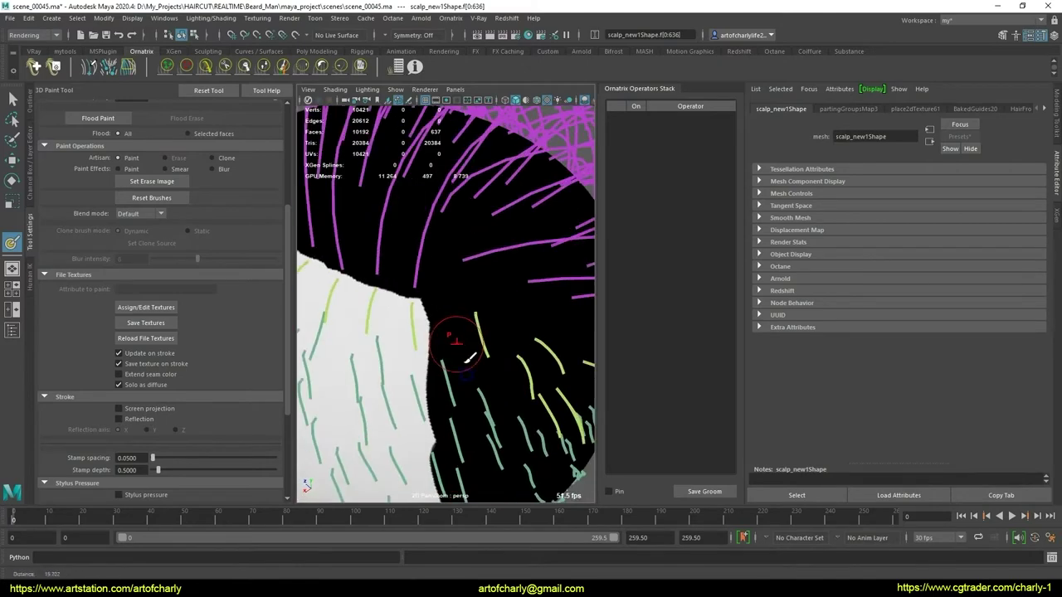
- Leave painting, select FurBall2 and show the hair shaded brown via HairFromGuides1
key(q)
key(5)
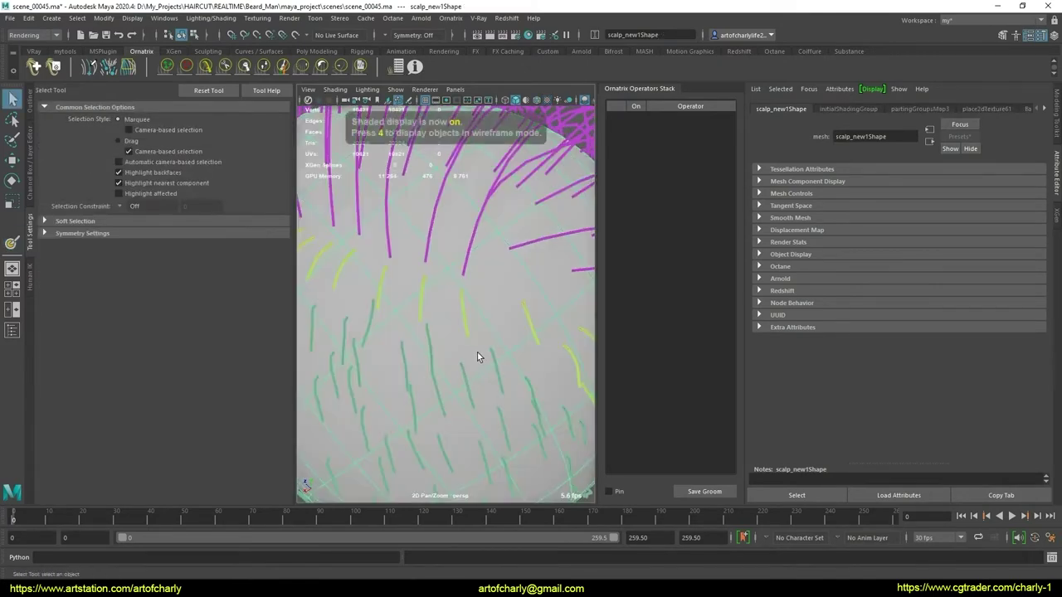
click(540, 214)
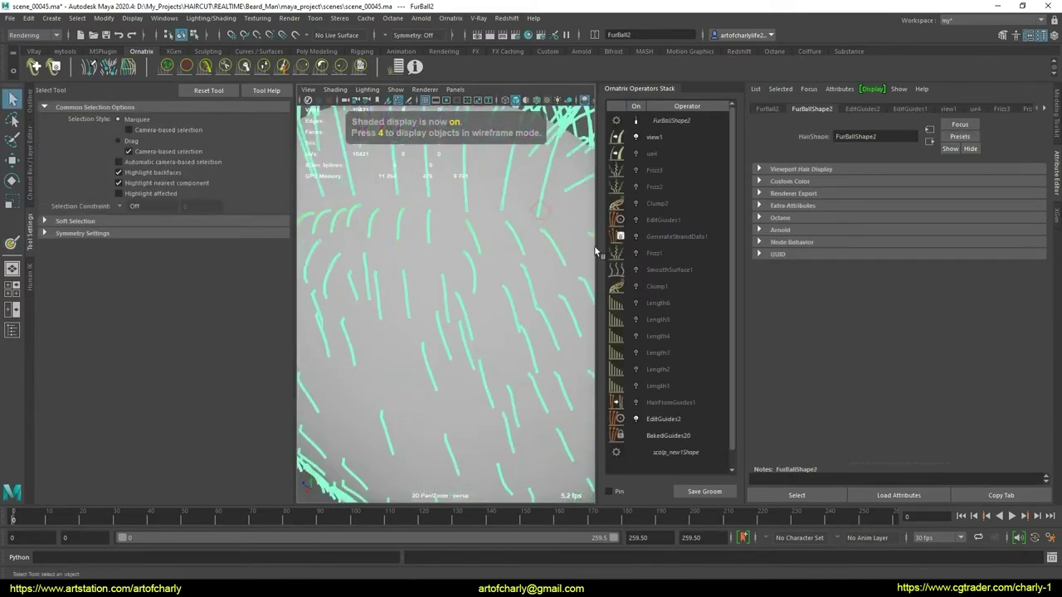
click(679, 400)
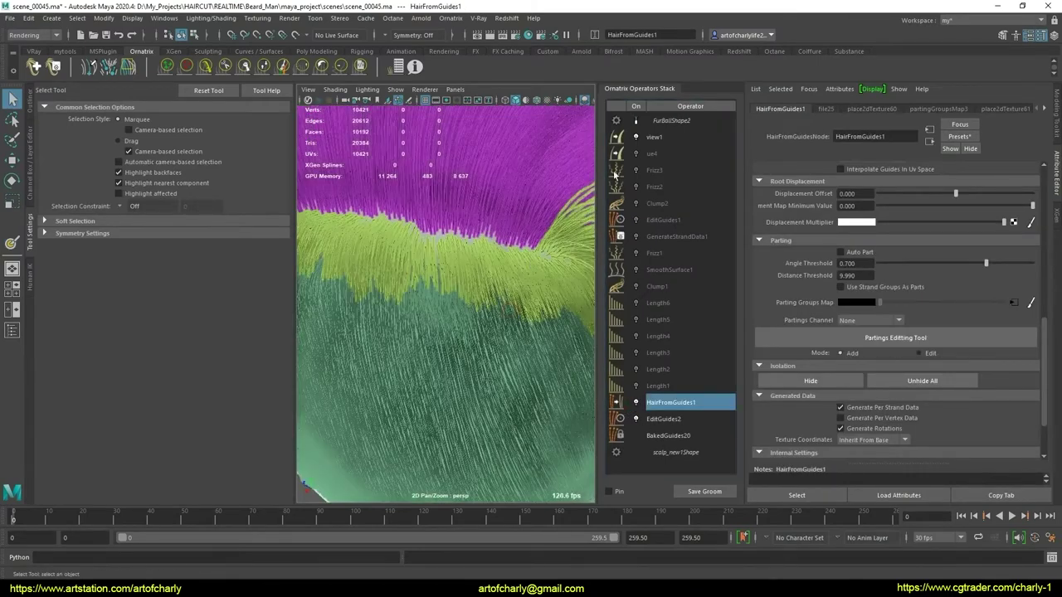
click(642, 123)
- Toggle SmoothSurface1 on and back off while orbiting to compare the hair
mouse_move(512, 299)
alt+mouse_down()
mouse_move(538, 305)
mouse_move(486, 308)
alt+mouse_up()
alt+right_drag(487, 308, 519, 327)
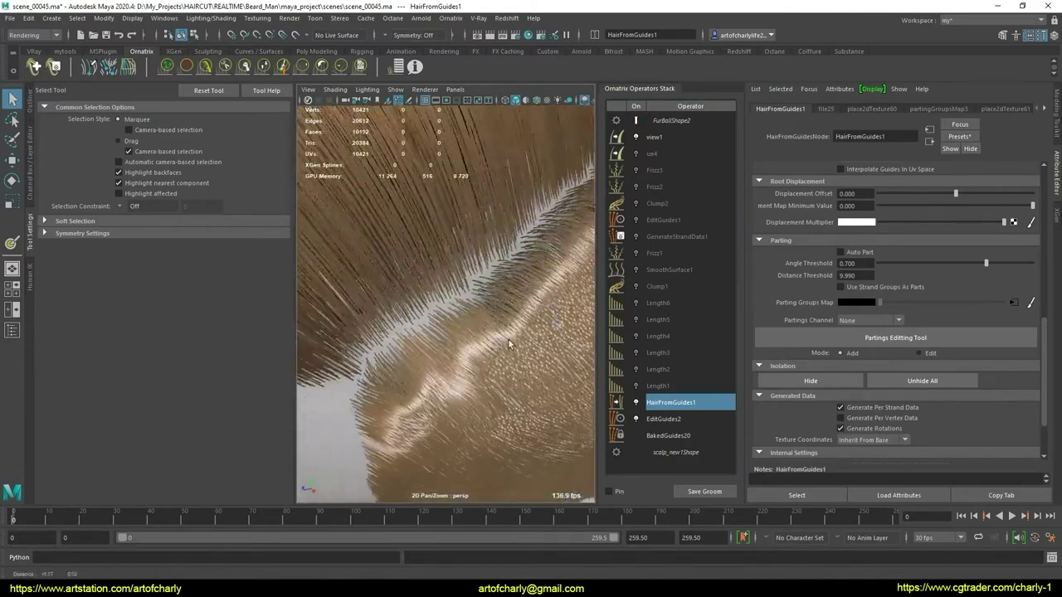
mouse_move(518, 327)
alt+mouse_down()
mouse_move(433, 334)
mouse_move(565, 330)
alt+mouse_up()
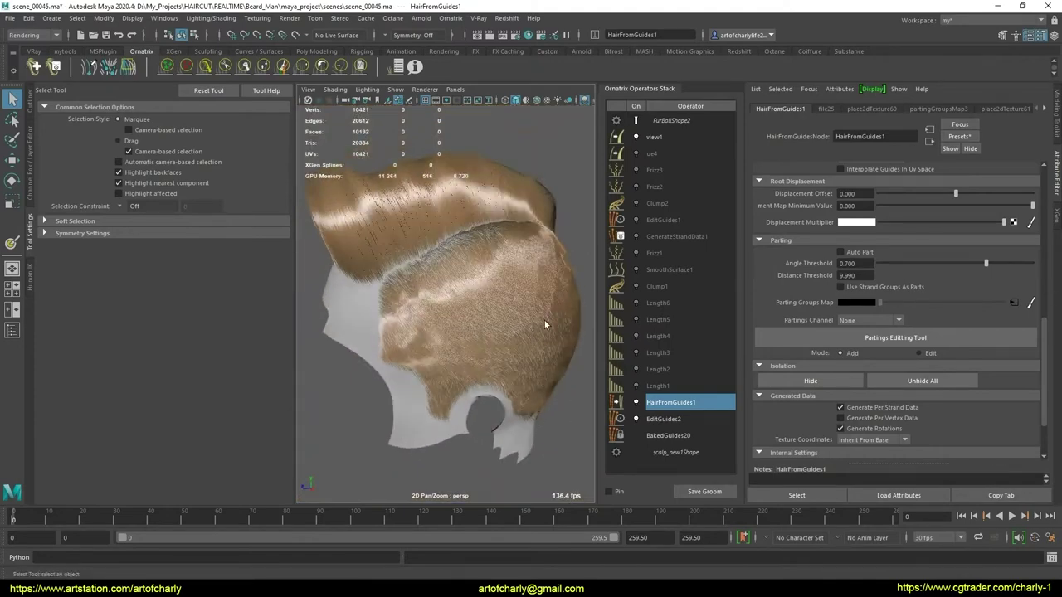
alt+drag(544, 320, 533, 296)
scroll(530, 294, up, 2)
scroll(528, 288, up, 2)
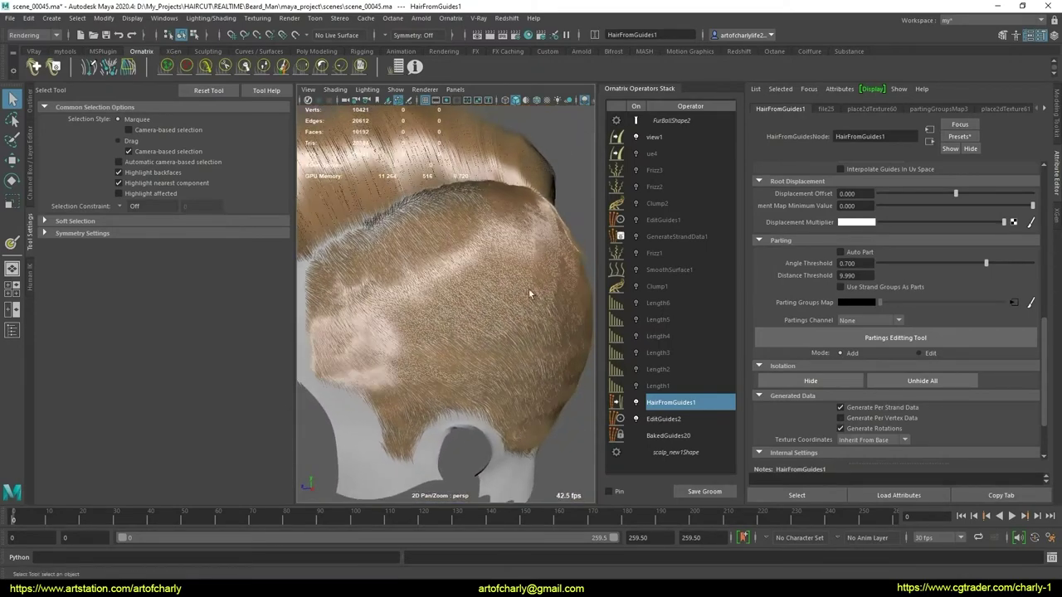
click(636, 269)
alt+drag(398, 290, 516, 323)
click(636, 270)
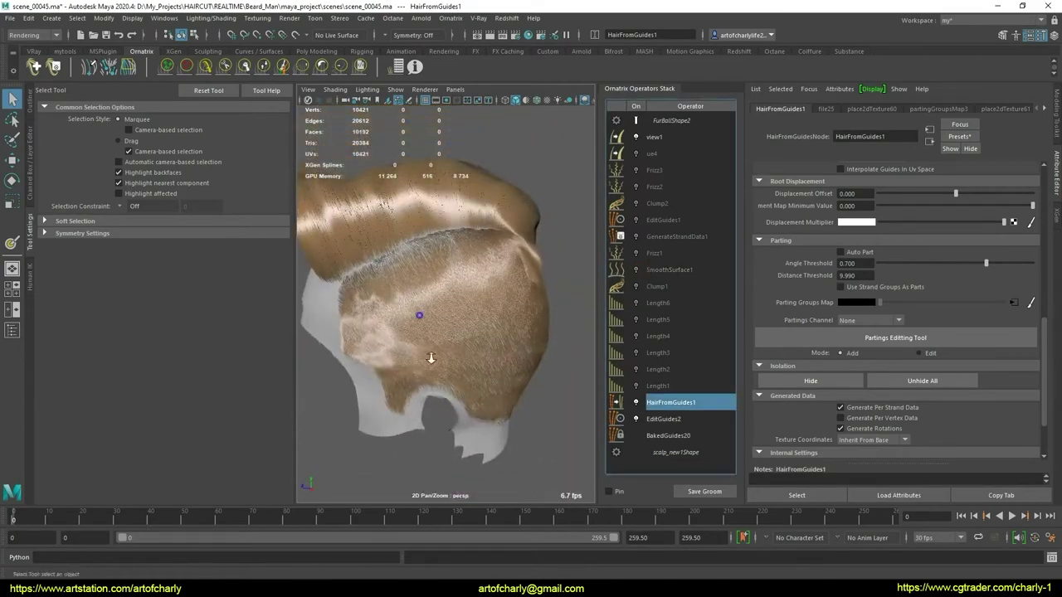
- Disable HairFromGuides1 to show guide strands and save incrementally as scene_00046
scroll(458, 356, up, 3)
mouse_move(458, 357)
alt+mouse_down()
mouse_move(426, 336)
mouse_move(443, 332)
mouse_move(433, 318)
mouse_move(494, 305)
alt+mouse_up()
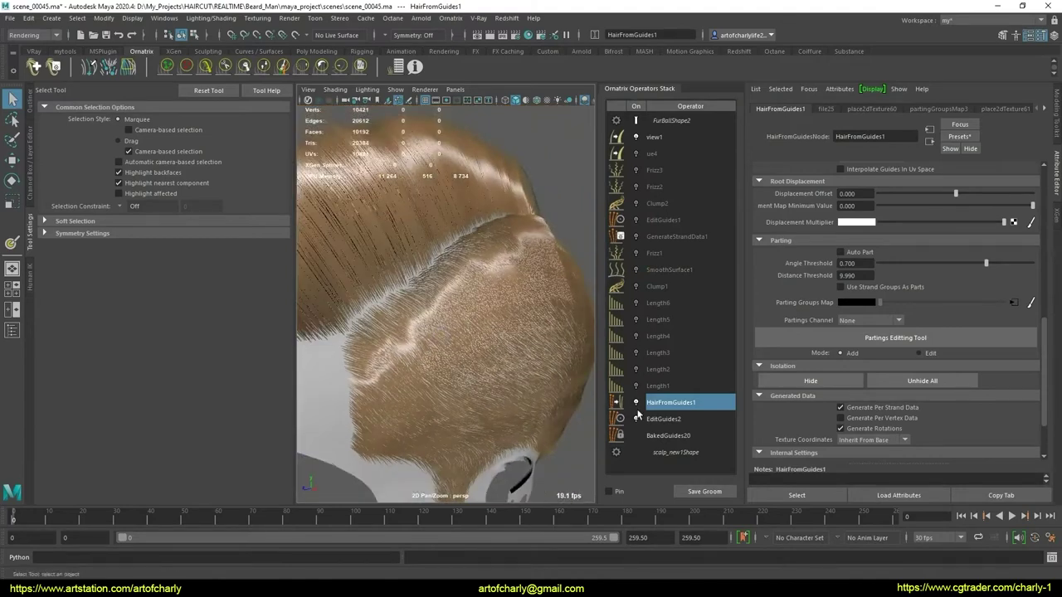
click(636, 404)
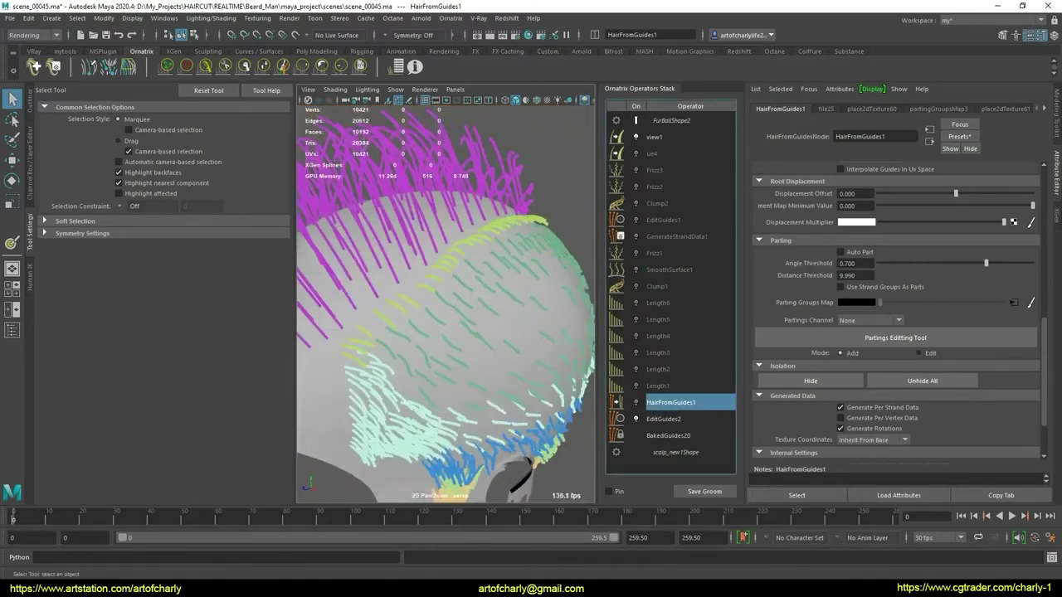
key(ctrl+alt+s)
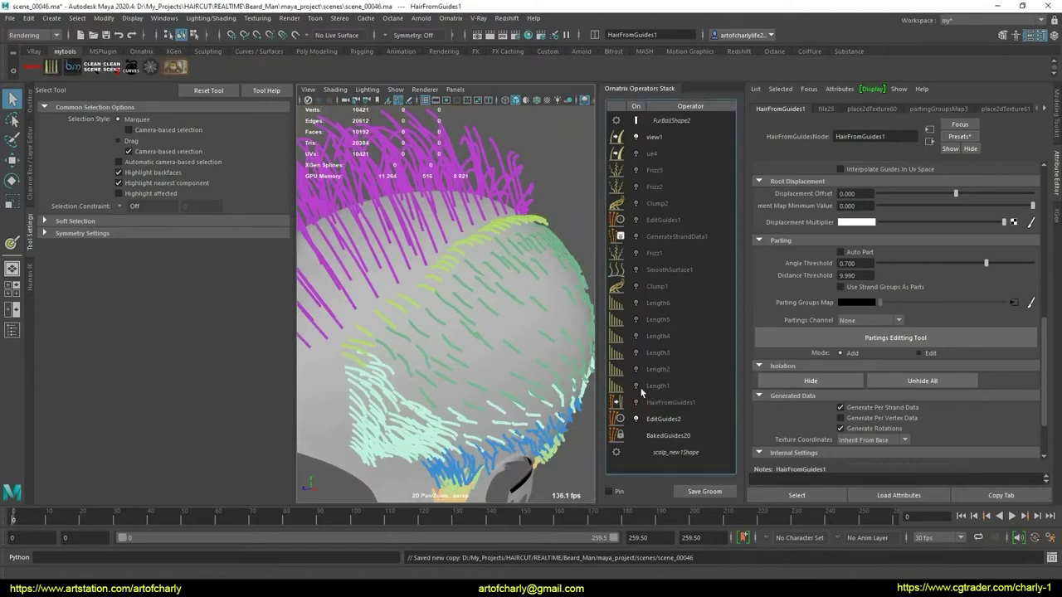
- Re-enable HairFromGuides1 and switch on the Length3 through Length6 operators
click(642, 390)
click(658, 369)
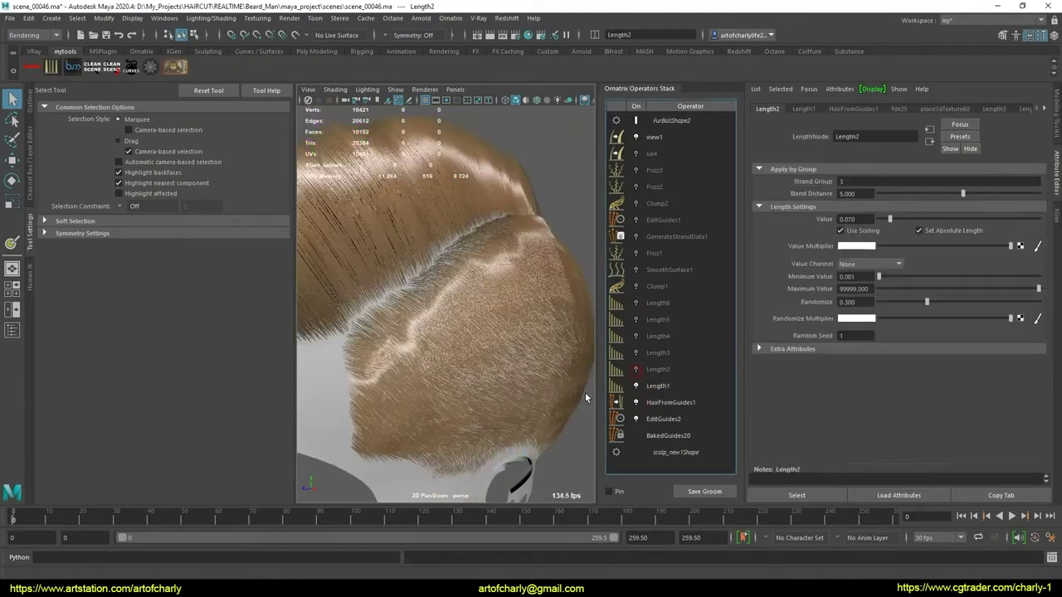
mouse_move(517, 351)
alt+mouse_down()
mouse_move(510, 333)
mouse_move(548, 352)
alt+mouse_up()
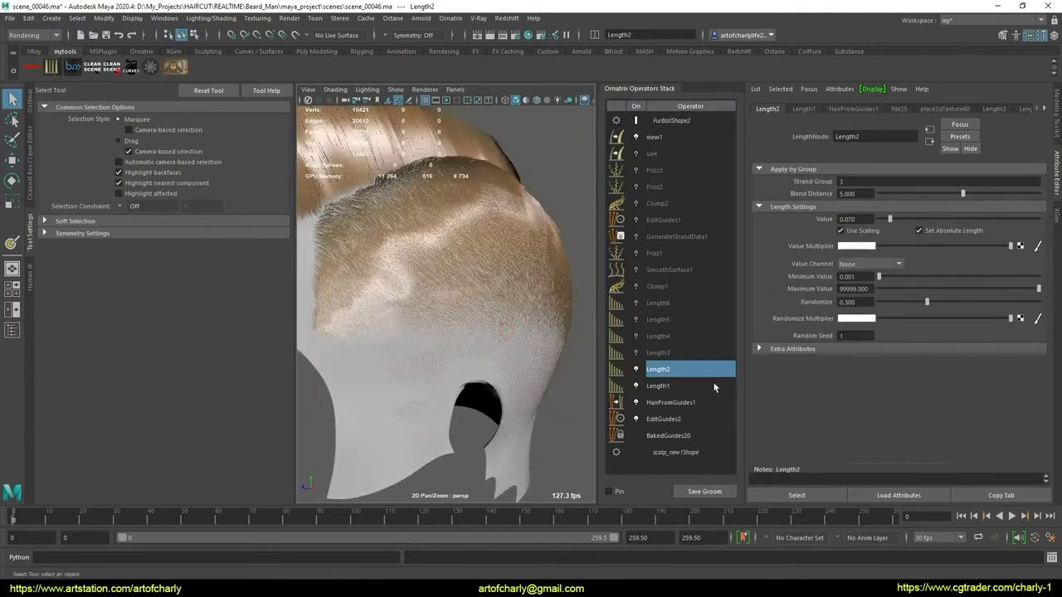
click(637, 353)
click(637, 336)
click(637, 319)
click(636, 302)
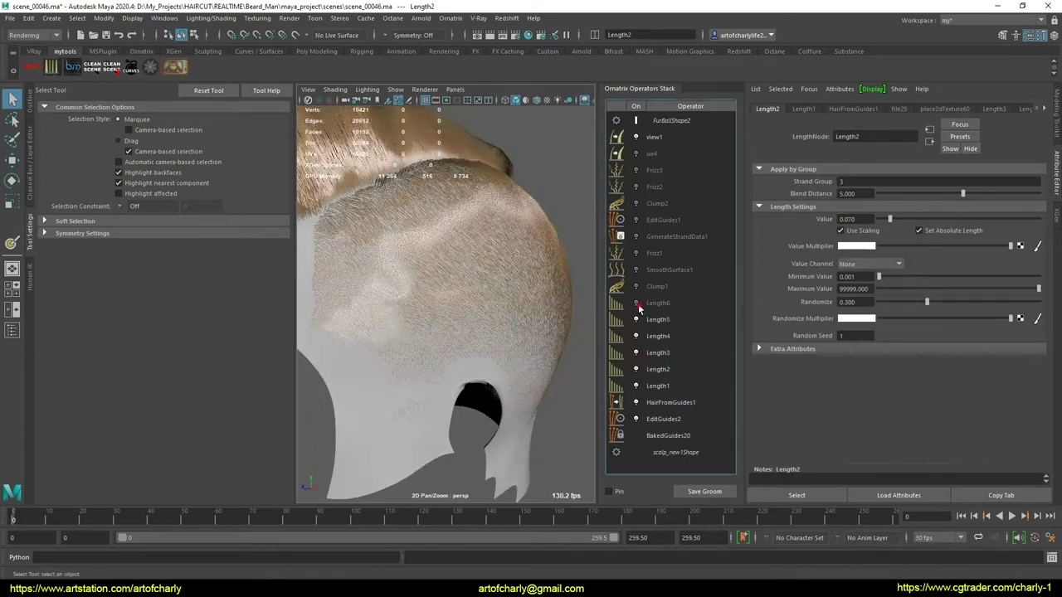
- Set Clump1's Strand Group to 7
click(660, 288)
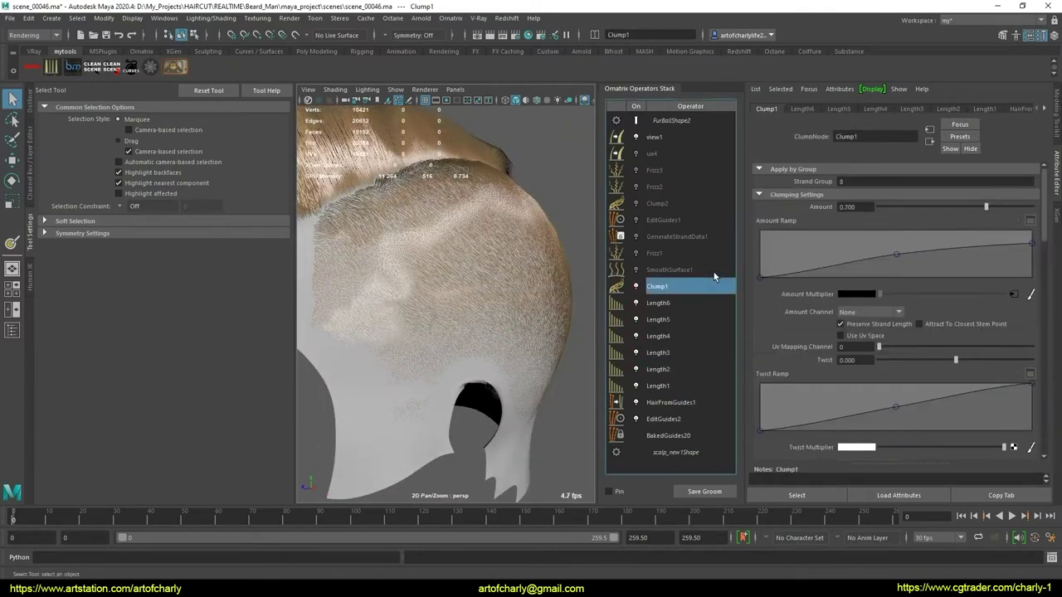
scroll(813, 329, down, 5)
scroll(810, 330, down, 3)
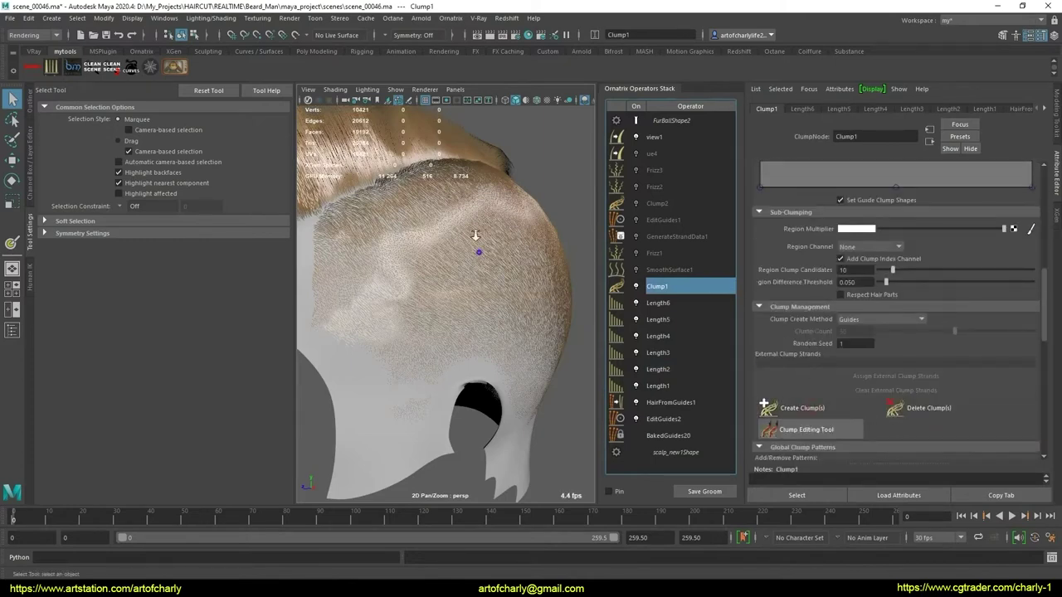
alt+drag(475, 235, 576, 297)
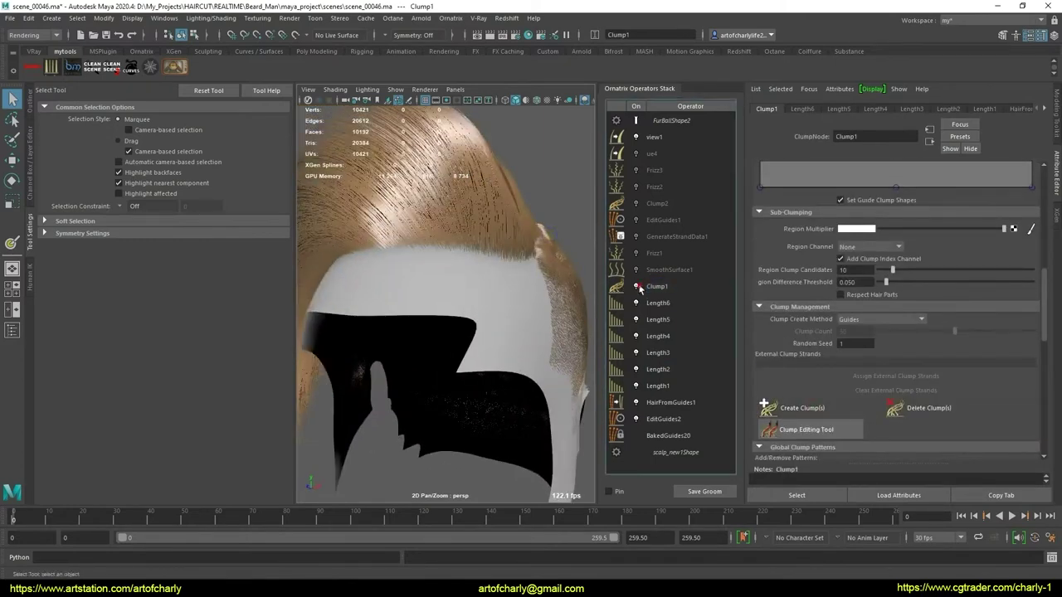
click(640, 288)
scroll(823, 236, up, 5)
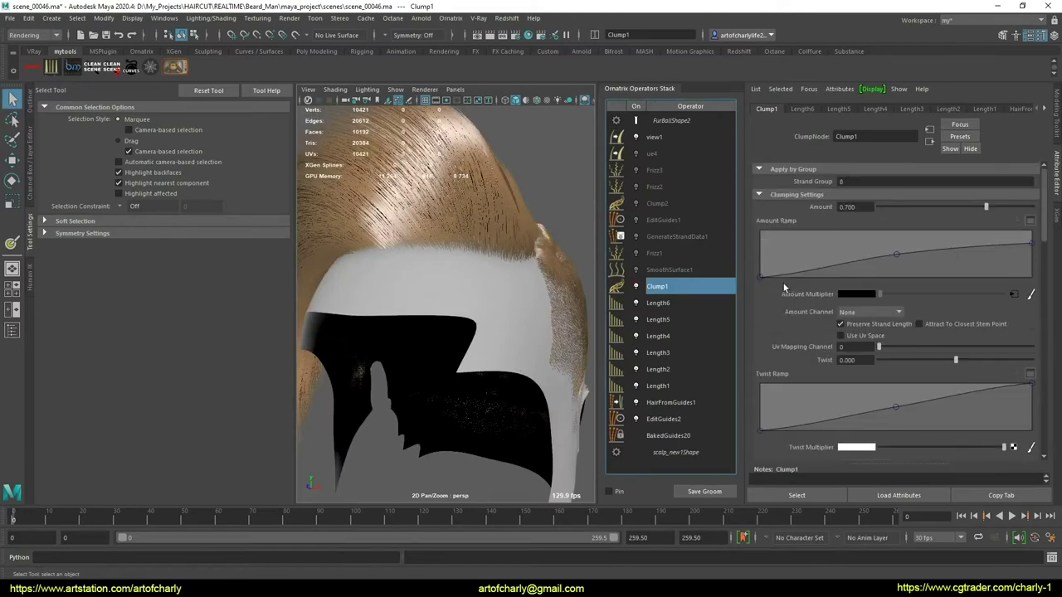
click(841, 181)
text(7)
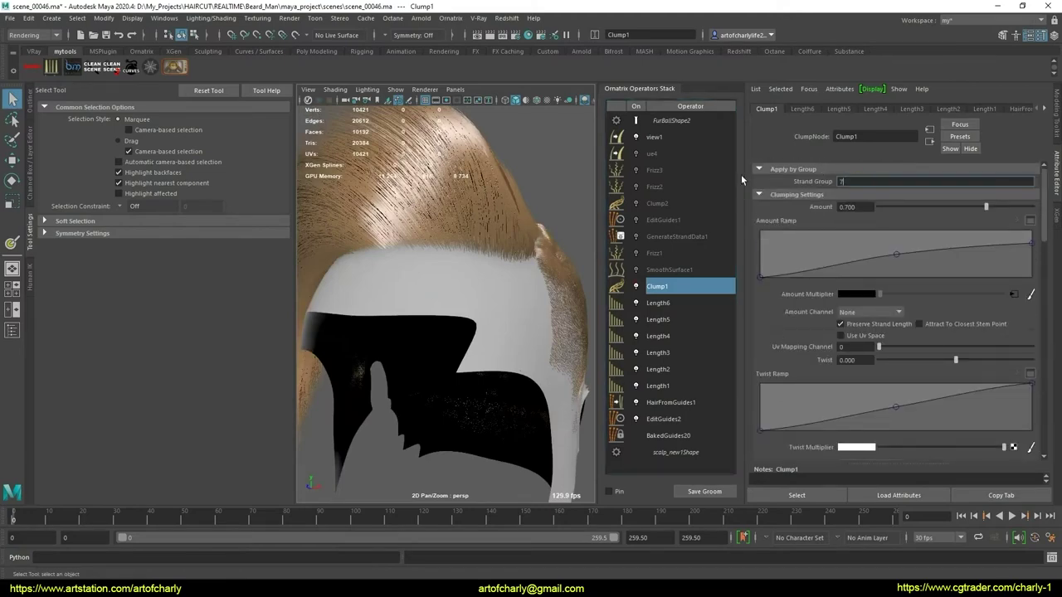
key(Return)
- Generate Clump1's clumps on the hair and orbit to review them
scroll(809, 365, down, 4)
scroll(804, 374, down, 4)
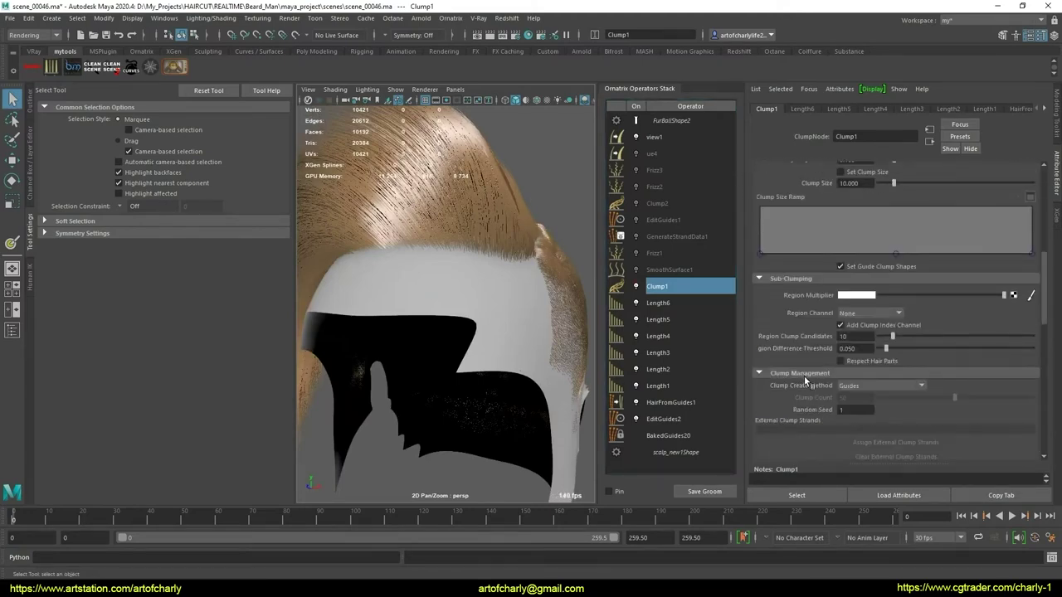
scroll(804, 376, down, 2)
click(789, 376)
scroll(435, 301, down, 3)
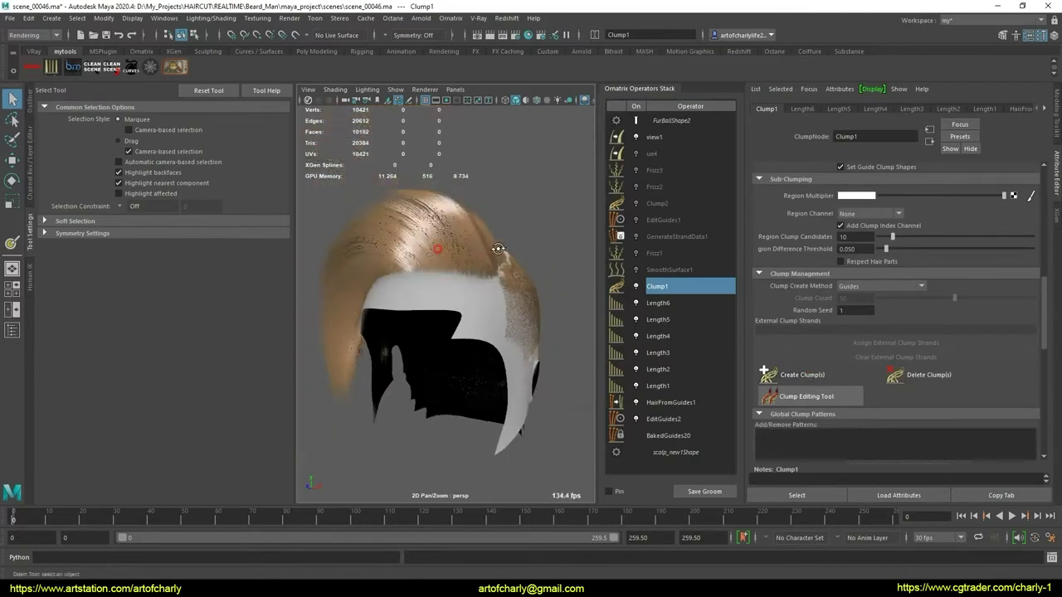
alt+drag(436, 300, 581, 274)
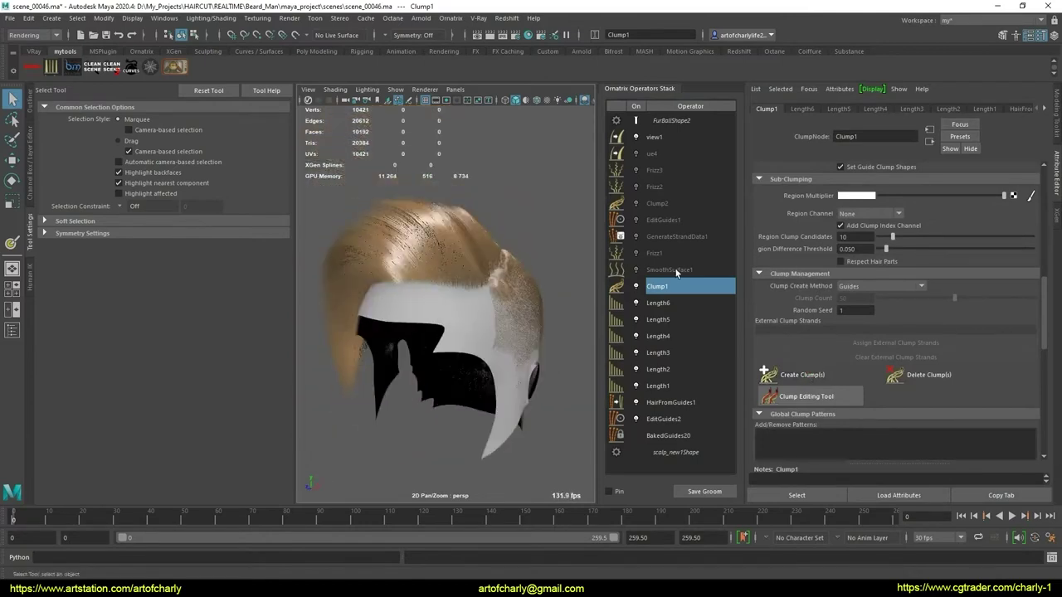
- Enable SmoothSurface1 and select the scalp mesh to inspect it
click(678, 272)
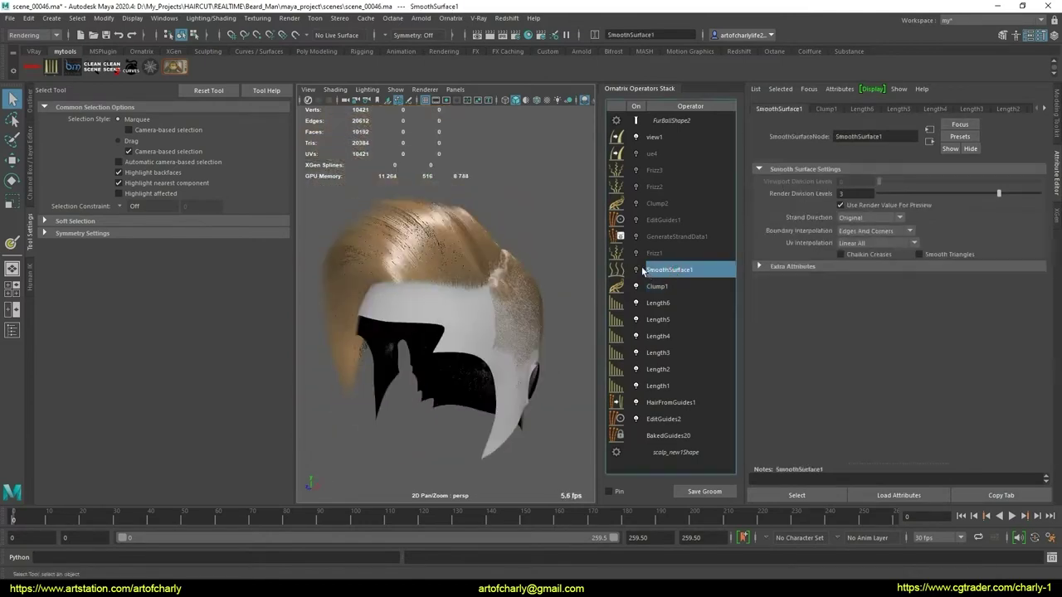
scroll(492, 315, up, 5)
mouse_move(493, 315)
alt+mouse_down()
mouse_move(442, 267)
mouse_move(403, 268)
mouse_move(408, 285)
mouse_move(395, 287)
mouse_move(466, 266)
mouse_move(471, 306)
alt+mouse_up()
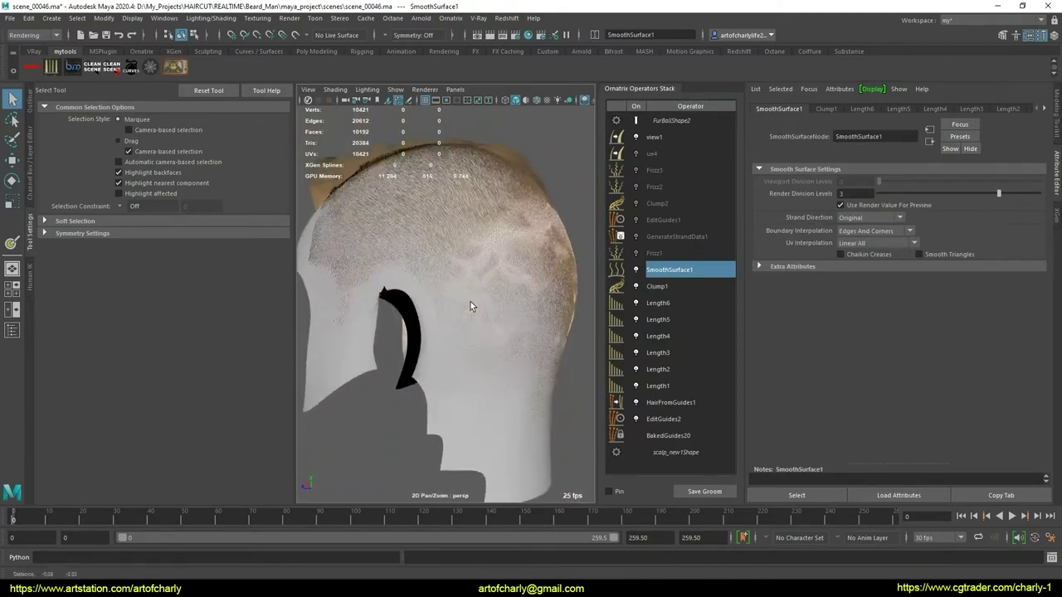
click(450, 417)
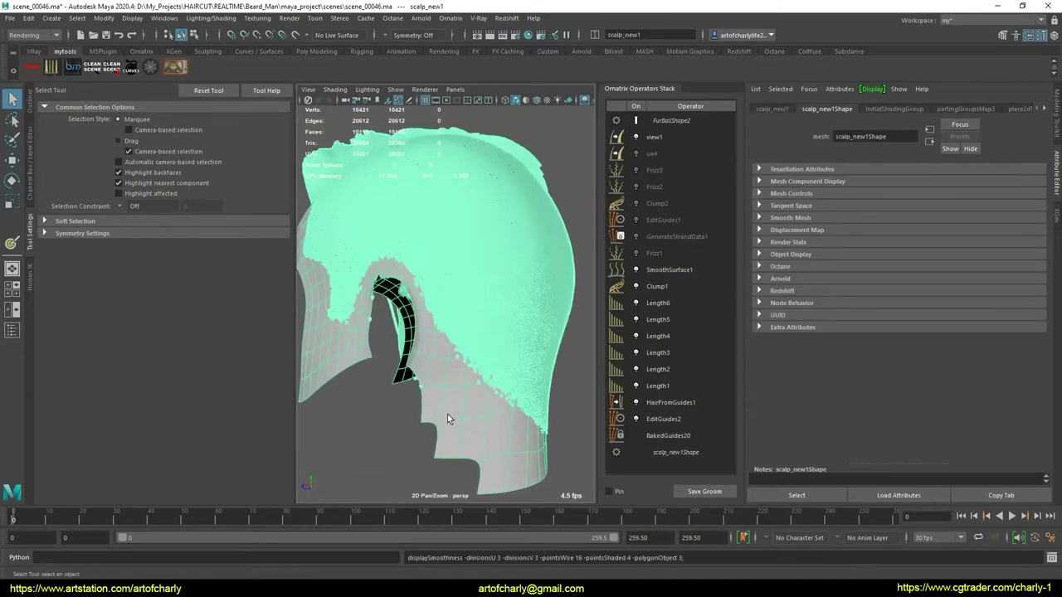
alt+drag(449, 375, 594, 361)
- Bring the hair back via SmoothSurface1 and enable Frizz1 (Amount 8.949, Scale 0.560)
click(683, 265)
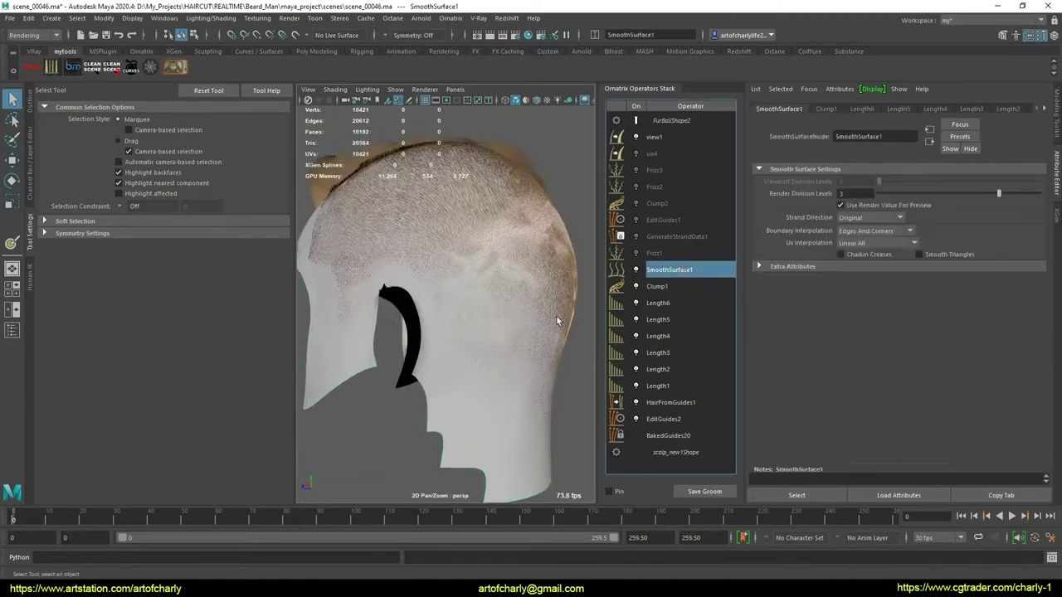
mouse_move(465, 336)
alt+mouse_down()
mouse_move(329, 327)
mouse_move(407, 367)
mouse_move(505, 343)
mouse_move(501, 306)
mouse_move(484, 374)
mouse_move(562, 348)
mouse_move(441, 346)
mouse_move(429, 323)
mouse_move(435, 375)
mouse_move(481, 356)
mouse_move(517, 374)
mouse_move(433, 322)
alt+mouse_up()
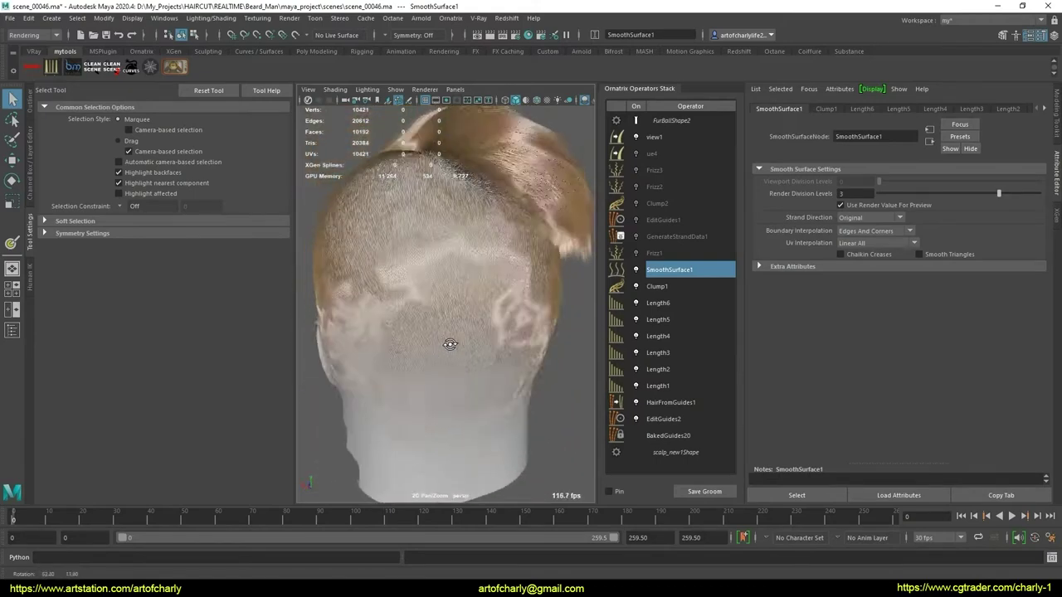
click(655, 253)
mouse_move(585, 268)
alt+mouse_down()
mouse_move(531, 268)
mouse_move(615, 274)
alt+mouse_up()
mouse_move(480, 286)
alt+mouse_down()
mouse_move(463, 310)
mouse_move(393, 274)
mouse_move(536, 293)
mouse_move(498, 289)
mouse_move(512, 293)
mouse_move(466, 324)
mouse_move(495, 289)
mouse_move(659, 277)
mouse_move(400, 269)
mouse_move(334, 209)
mouse_move(346, 290)
mouse_move(424, 273)
mouse_move(411, 258)
mouse_move(367, 268)
mouse_move(467, 325)
mouse_move(479, 311)
mouse_move(467, 290)
mouse_move(395, 291)
mouse_move(451, 282)
mouse_move(497, 304)
mouse_move(516, 336)
alt+mouse_up()
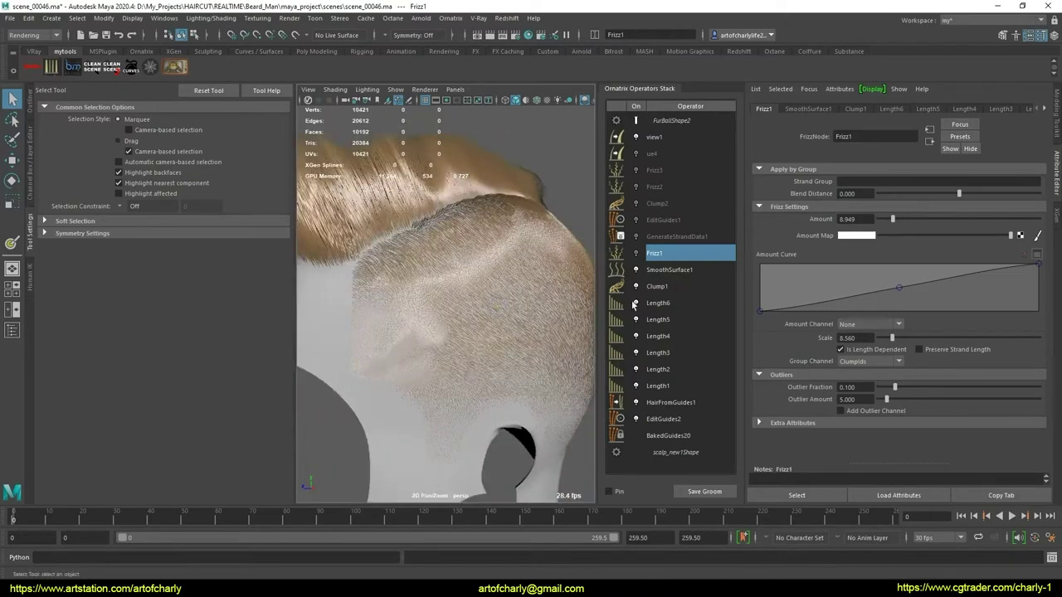
- Delete the EditGuides1 operator from the Ornatrix stack
scroll(553, 268, down, 5)
alt+drag(552, 268, 594, 249)
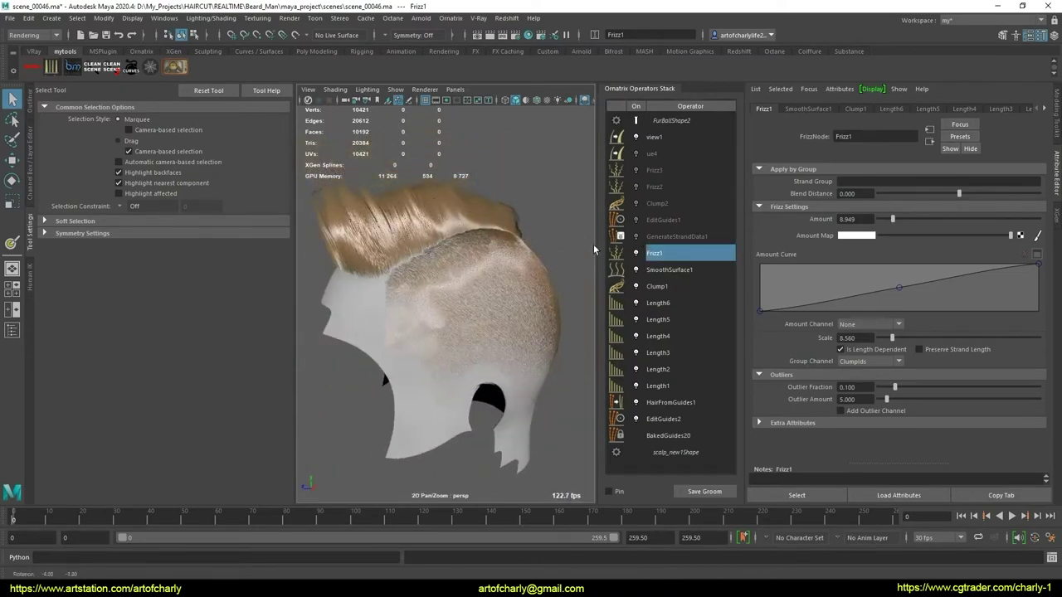
click(676, 236)
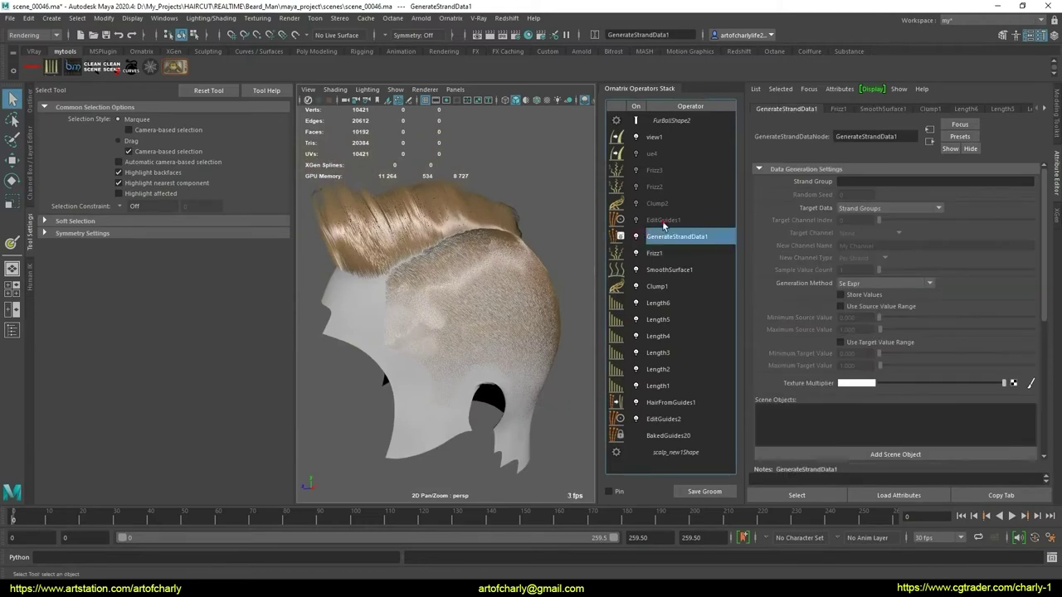
click(664, 220)
alt+drag(473, 258, 540, 266)
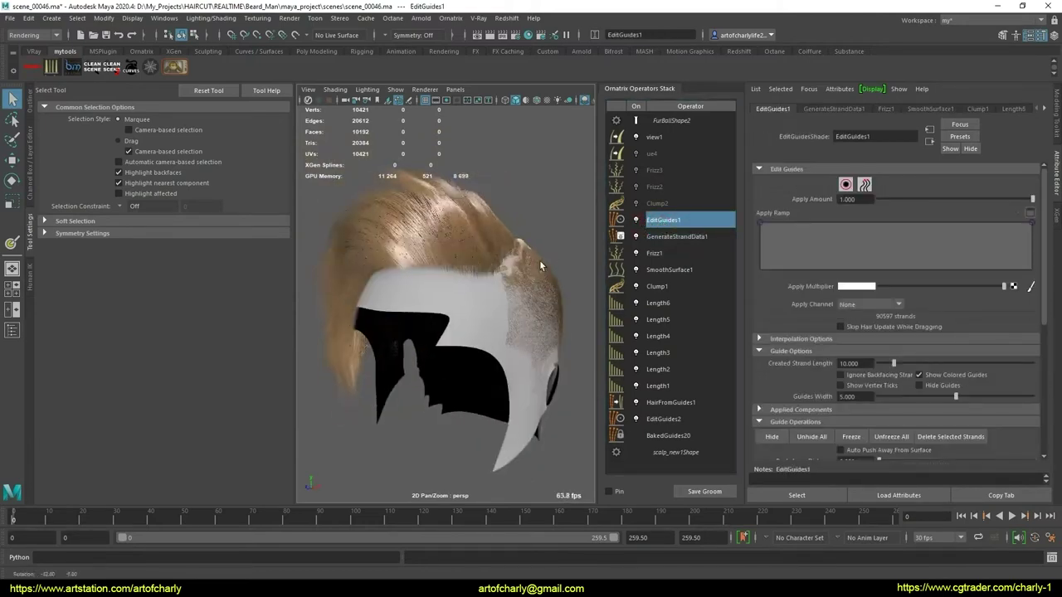
right_click(664, 220)
click(711, 292)
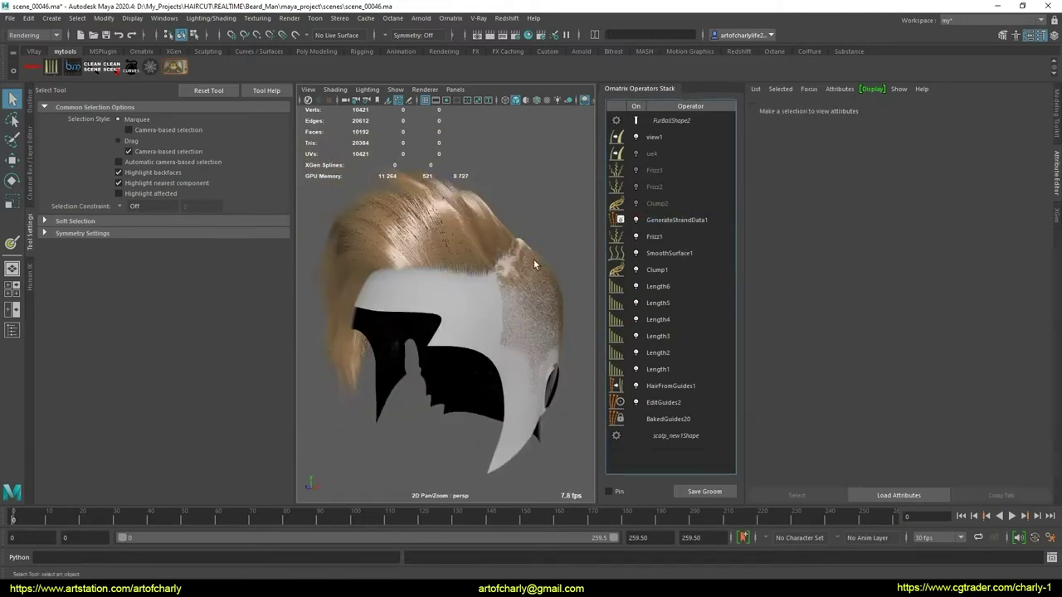
- Enable Clump2 and regenerate its clumps on the strands
click(669, 204)
click(637, 204)
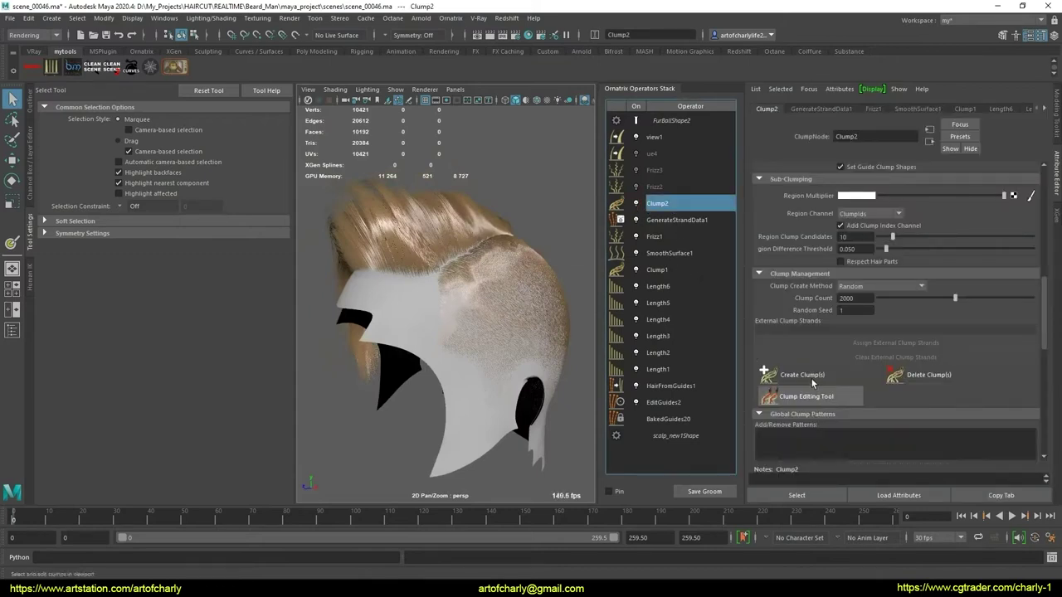
click(770, 375)
scroll(846, 207, up, 5)
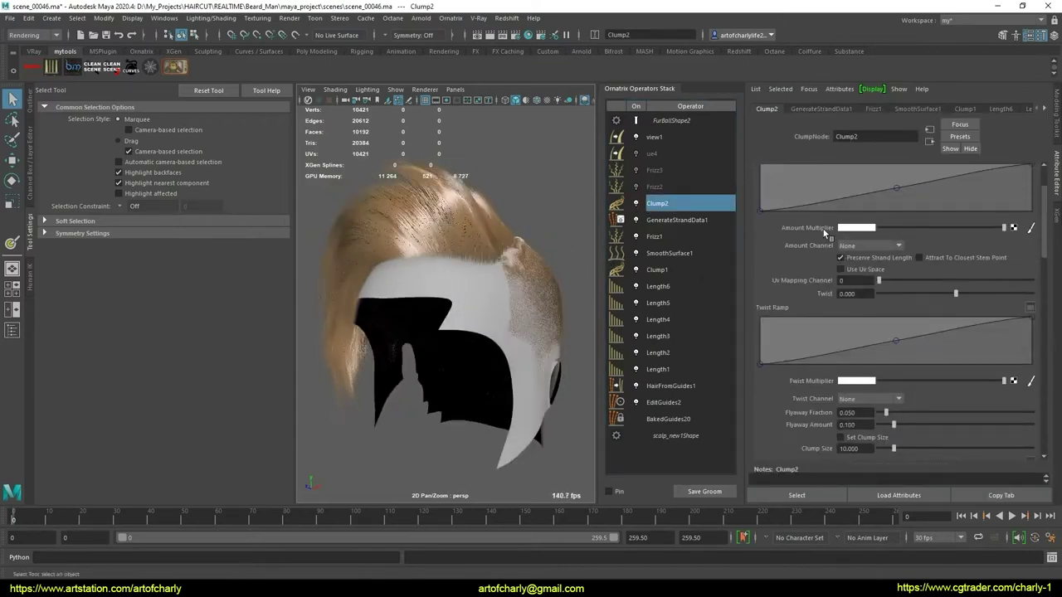
scroll(823, 229, up, 5)
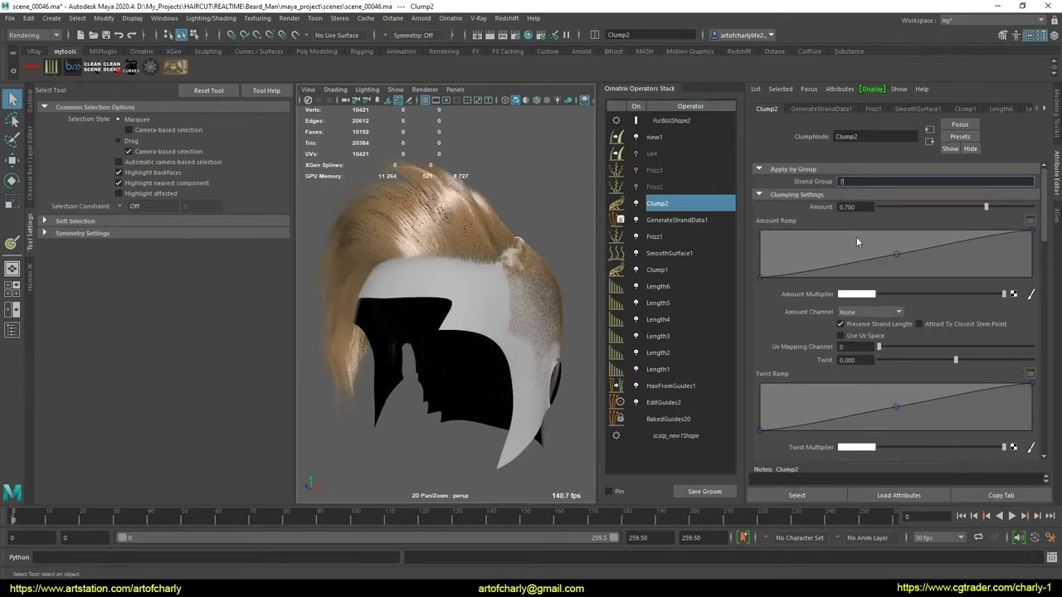
scroll(796, 318, down, 5)
scroll(806, 332, down, 5)
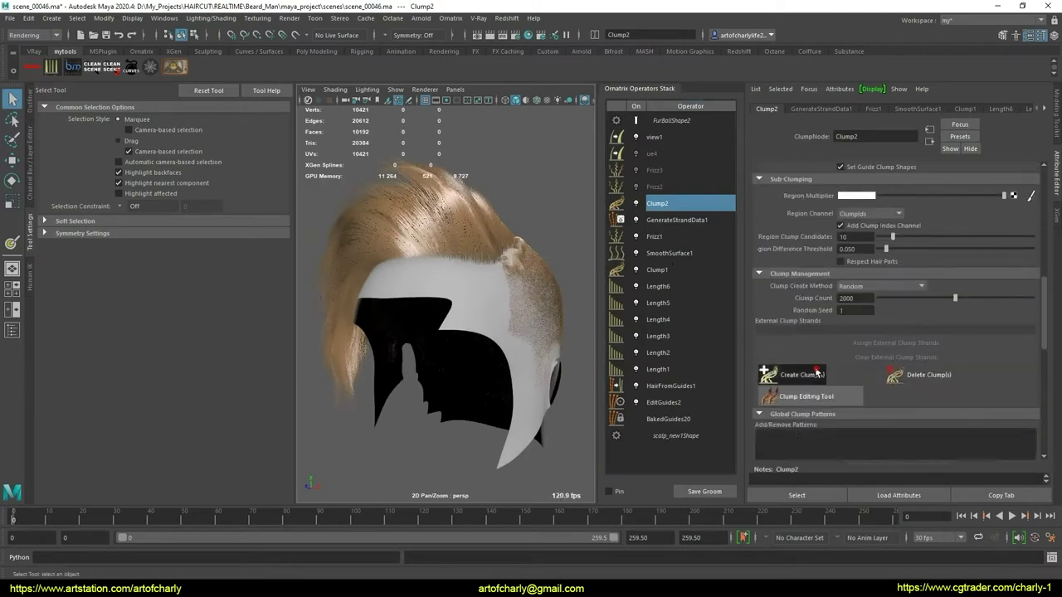
click(817, 374)
alt+drag(542, 292, 464, 295)
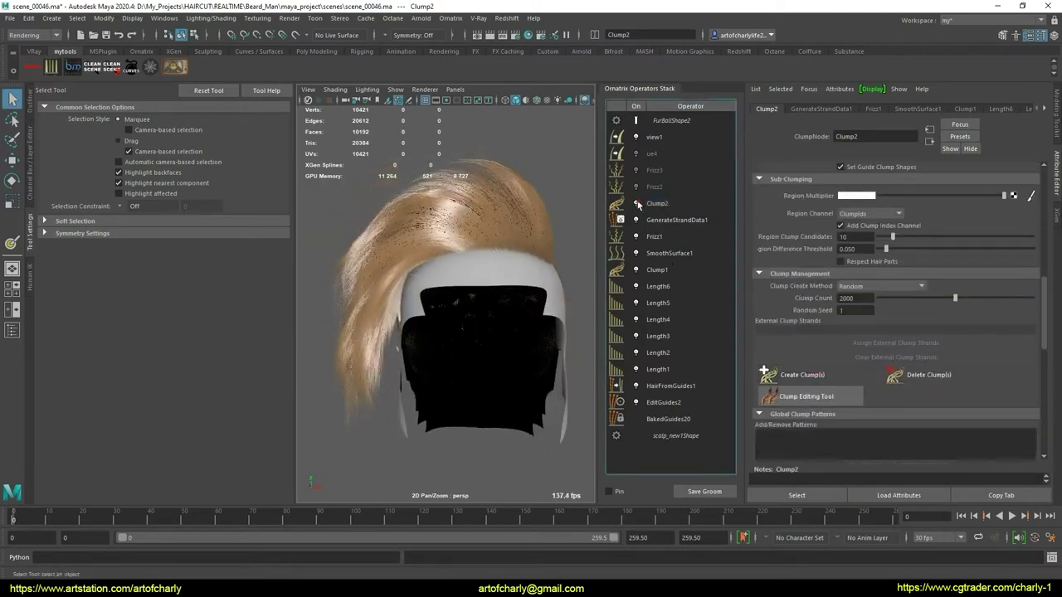
- Enable Frizz2, Frizz3 and the ue4 width operator
click(668, 189)
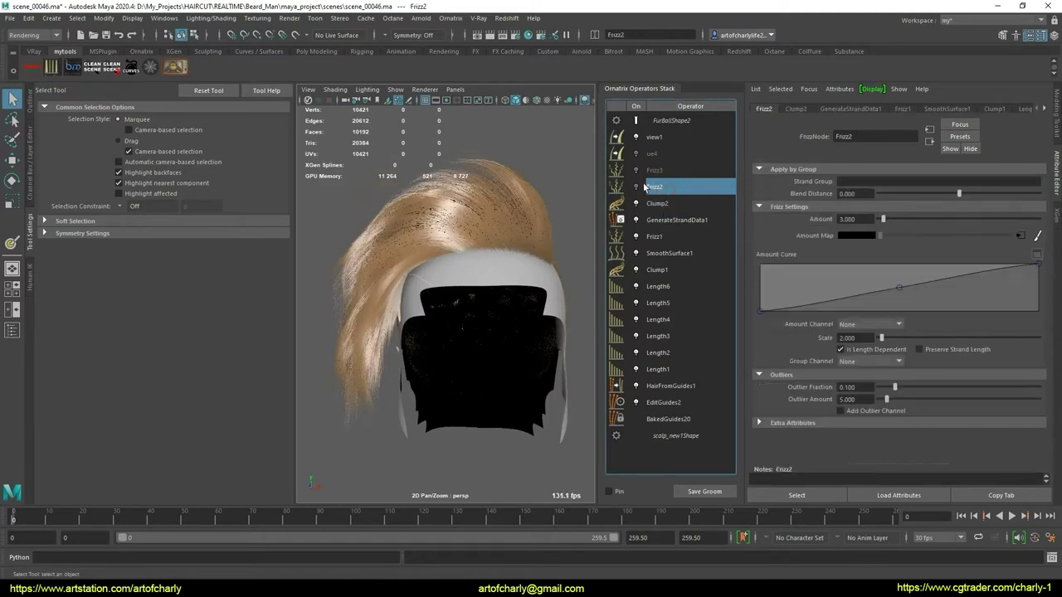
mouse_move(464, 185)
alt+mouse_down()
mouse_move(467, 218)
mouse_move(506, 220)
alt+mouse_up()
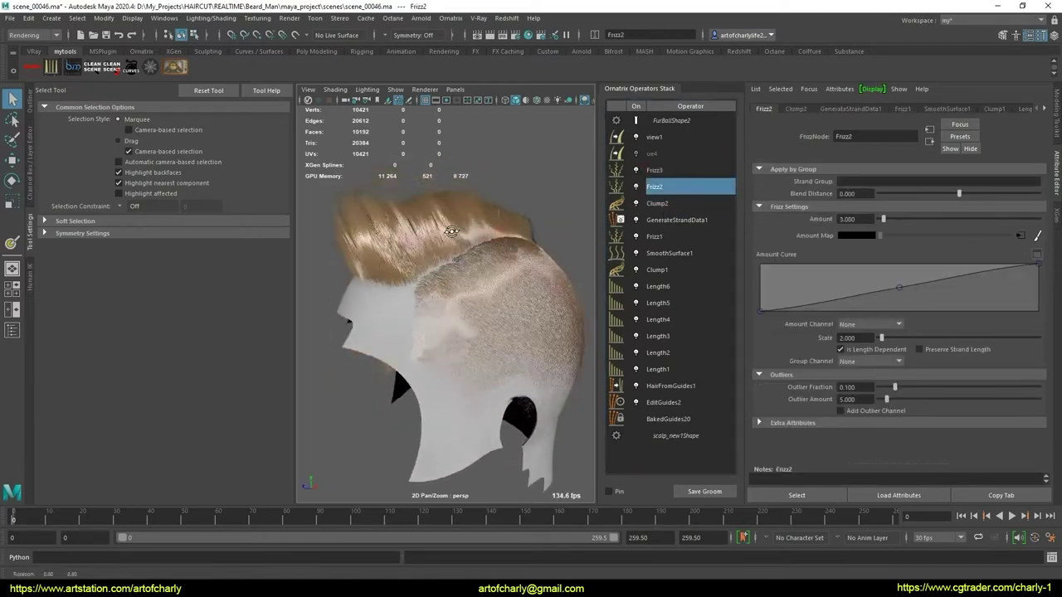
click(650, 156)
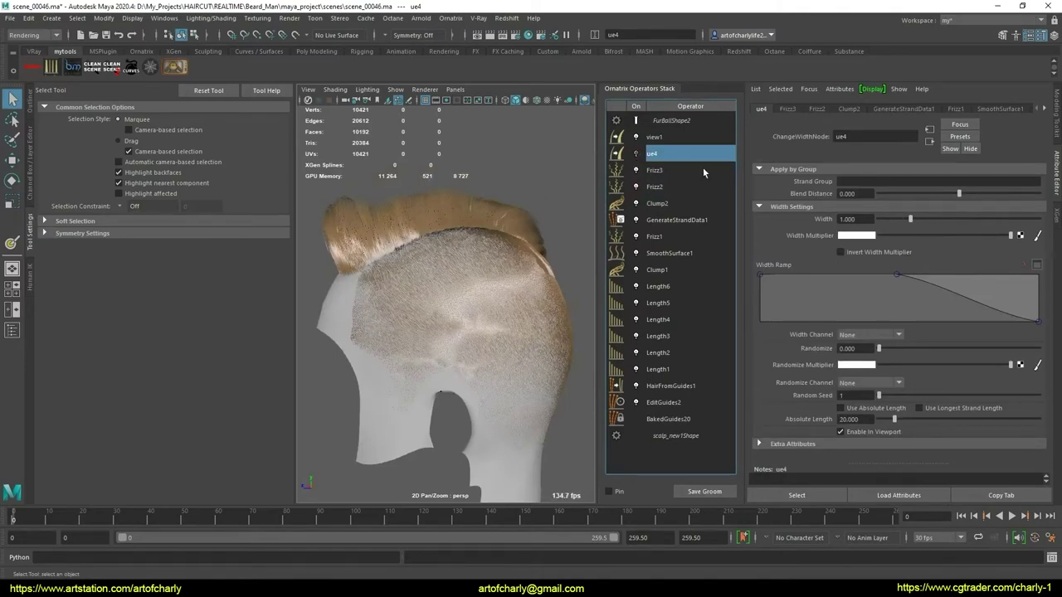
- Lower the root of view1's width ramp and shift its peak right for thinner roots
click(665, 139)
alt+drag(575, 202, 522, 247)
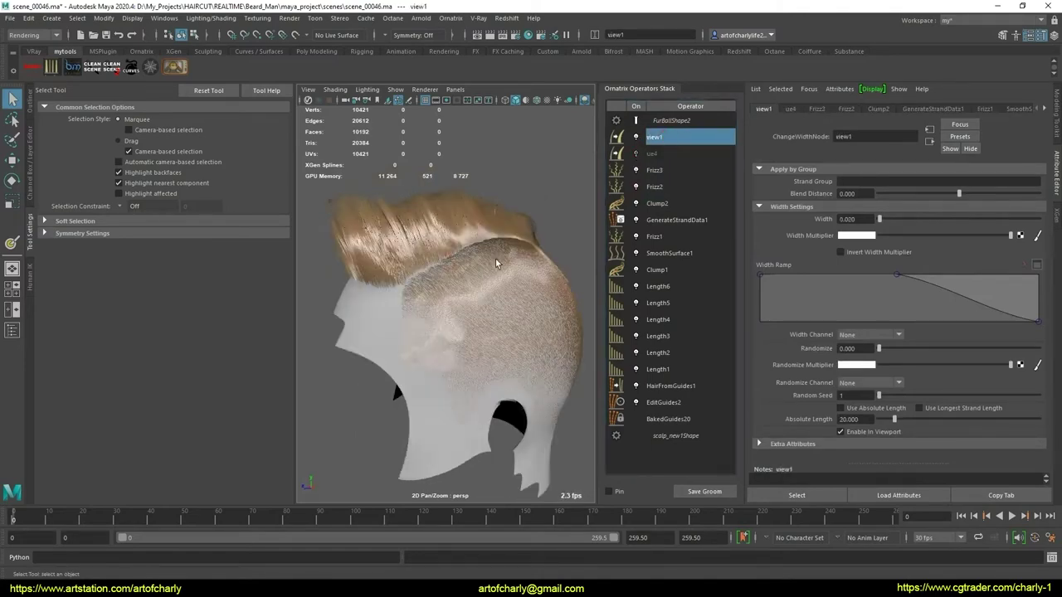
alt+right_drag(523, 247, 580, 267)
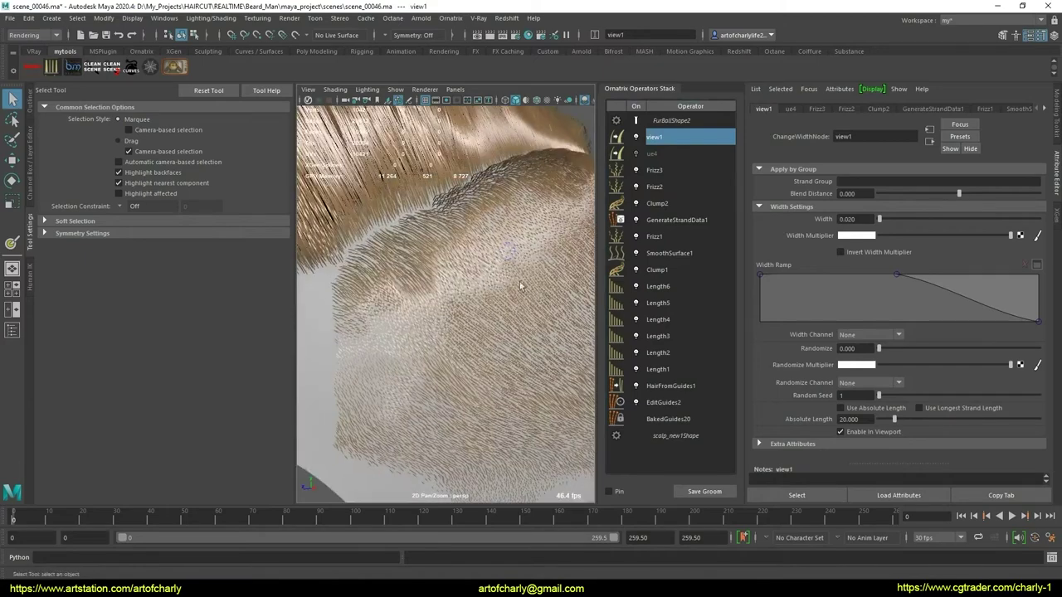
mouse_move(758, 275)
mouse_down()
mouse_move(757, 290)
mouse_move(789, 274)
mouse_up()
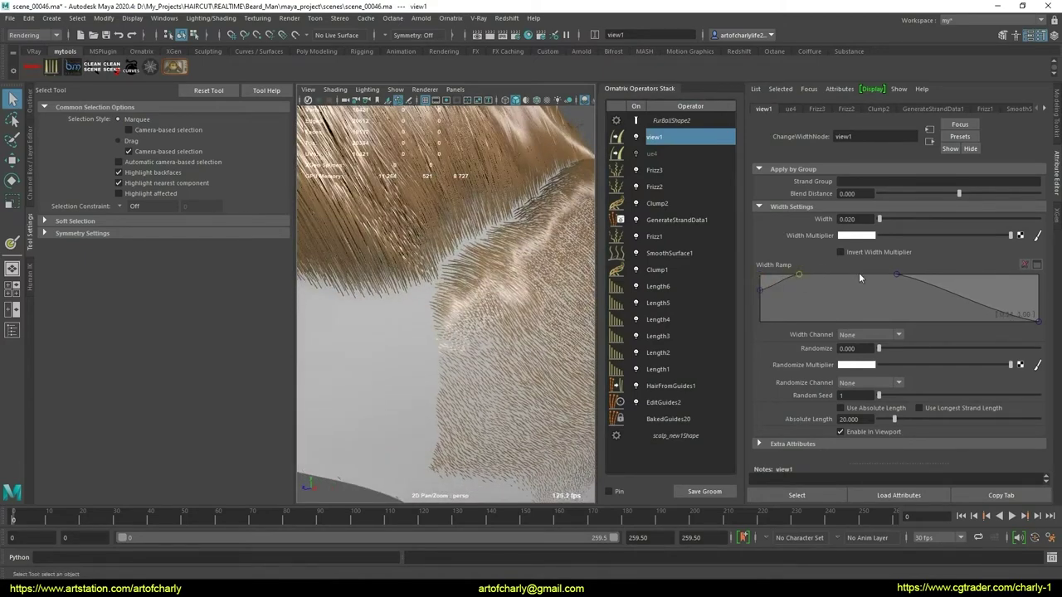
drag(897, 275, 911, 273)
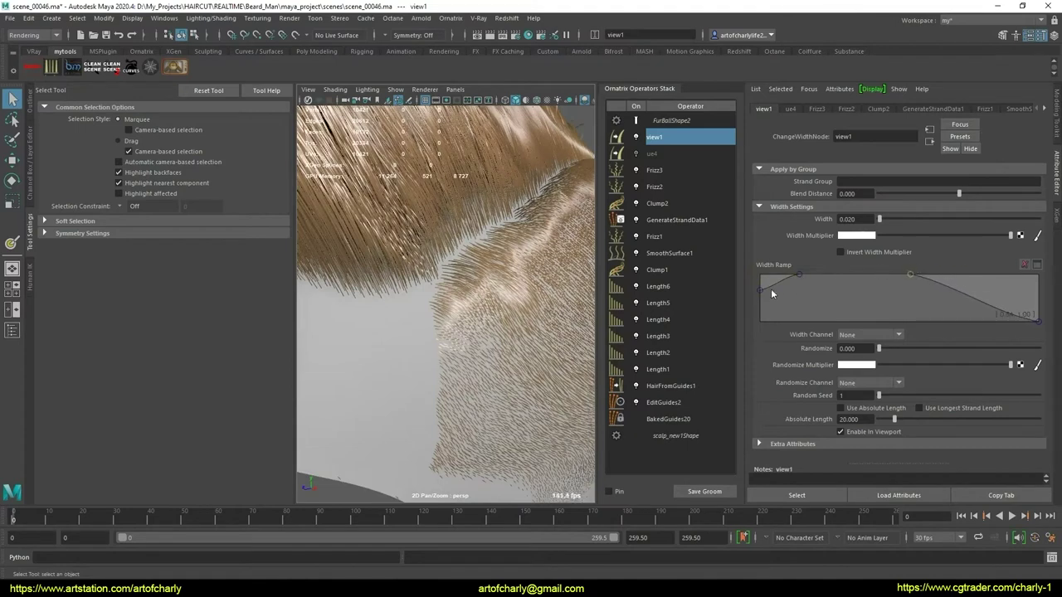
drag(760, 288, 754, 298)
mouse_move(451, 253)
alt+mouse_down()
mouse_move(429, 265)
mouse_move(551, 252)
alt+mouse_up()
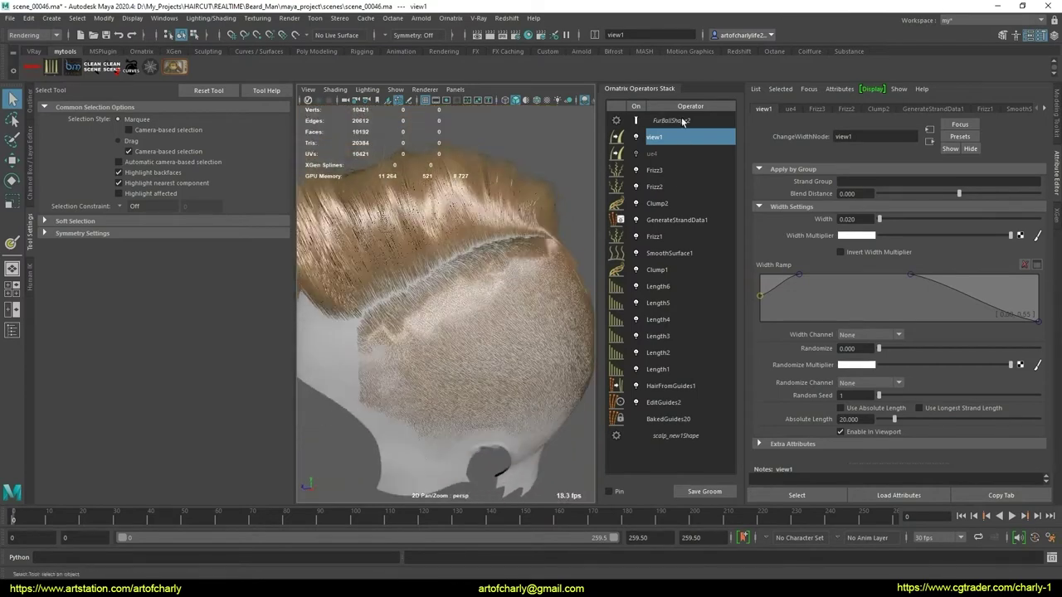
click(682, 120)
- Assign a new Arnold aiStandardHair shader to the fur and view the darker hair
right_click(411, 201)
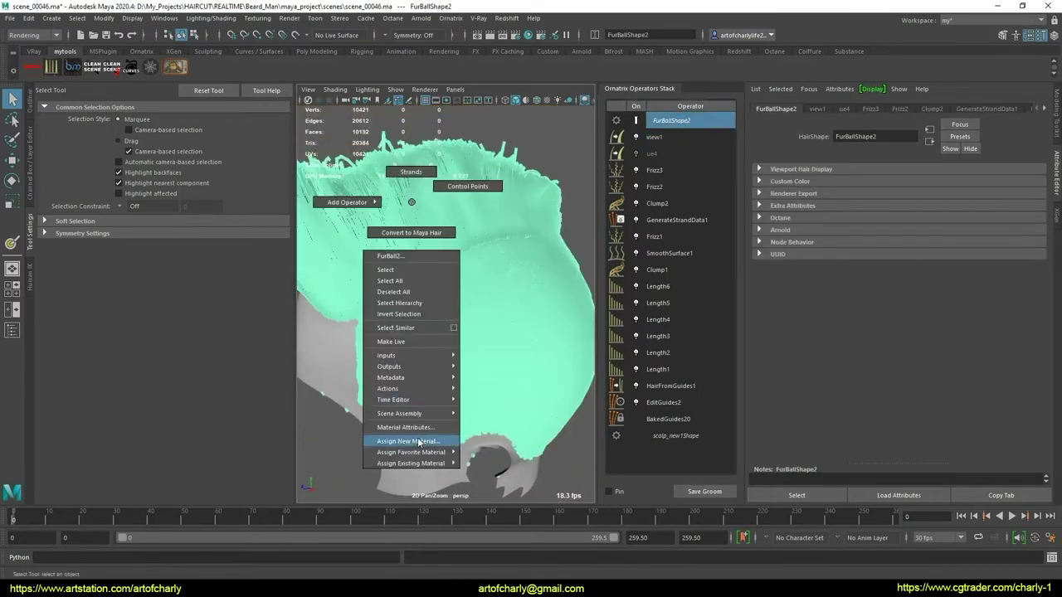
click(418, 442)
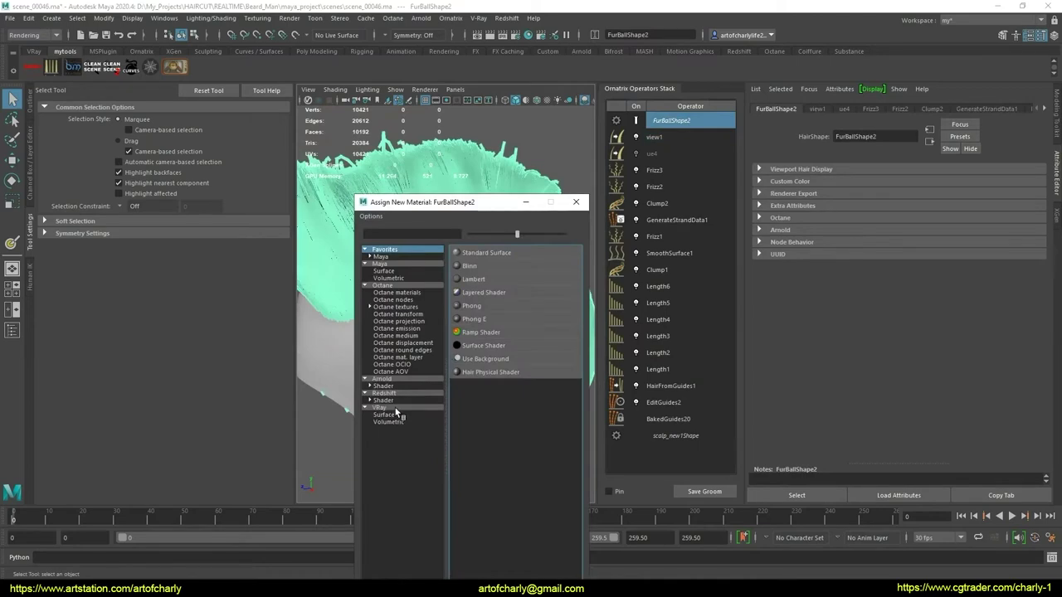
click(387, 381)
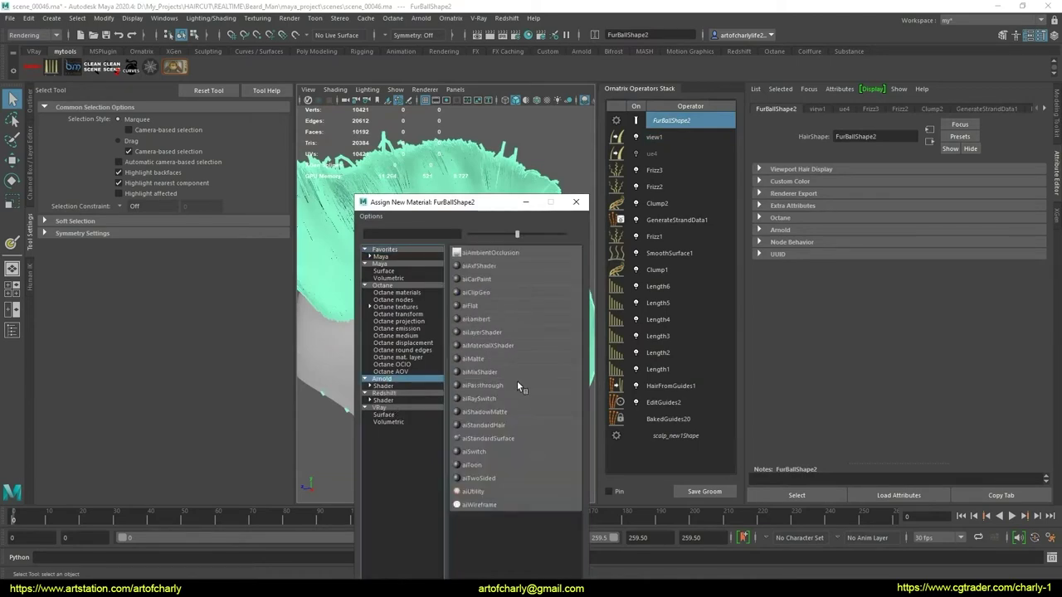
click(499, 427)
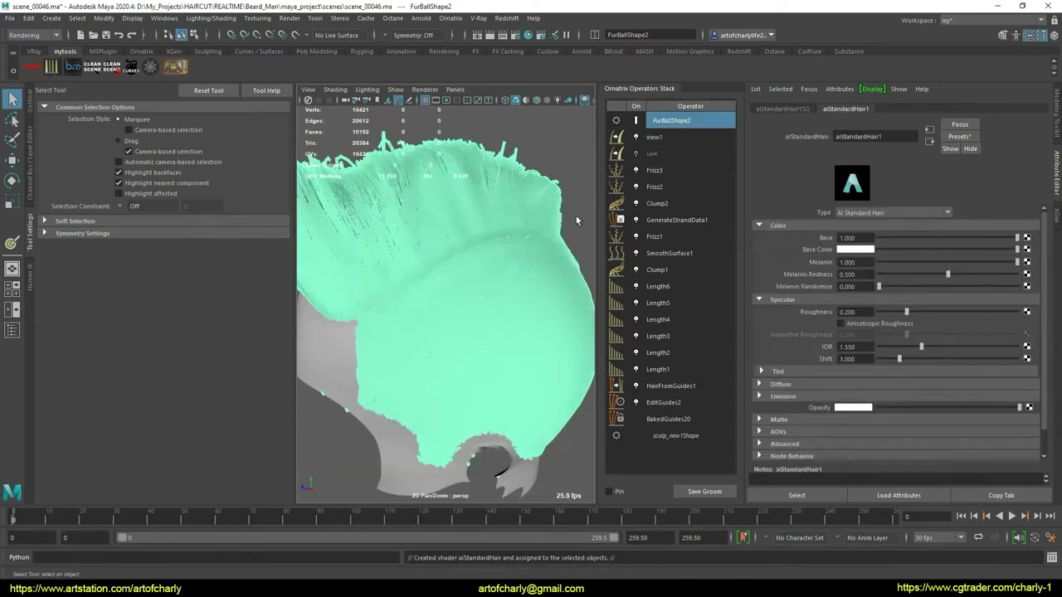
click(561, 254)
mouse_move(550, 213)
alt+mouse_down()
mouse_move(534, 264)
mouse_move(433, 236)
mouse_move(392, 316)
mouse_move(476, 308)
mouse_move(536, 278)
alt+mouse_up()
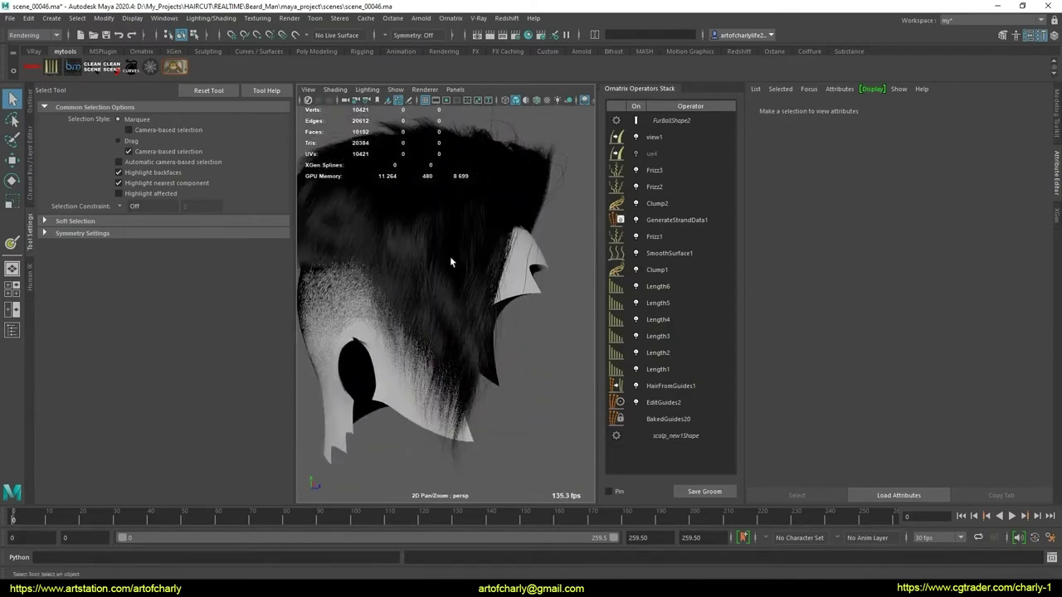
alt+right_drag(450, 256, 503, 244)
- Graph and inspect aiStandardHair1 in Hypershade, then close Hypershade
click(528, 35)
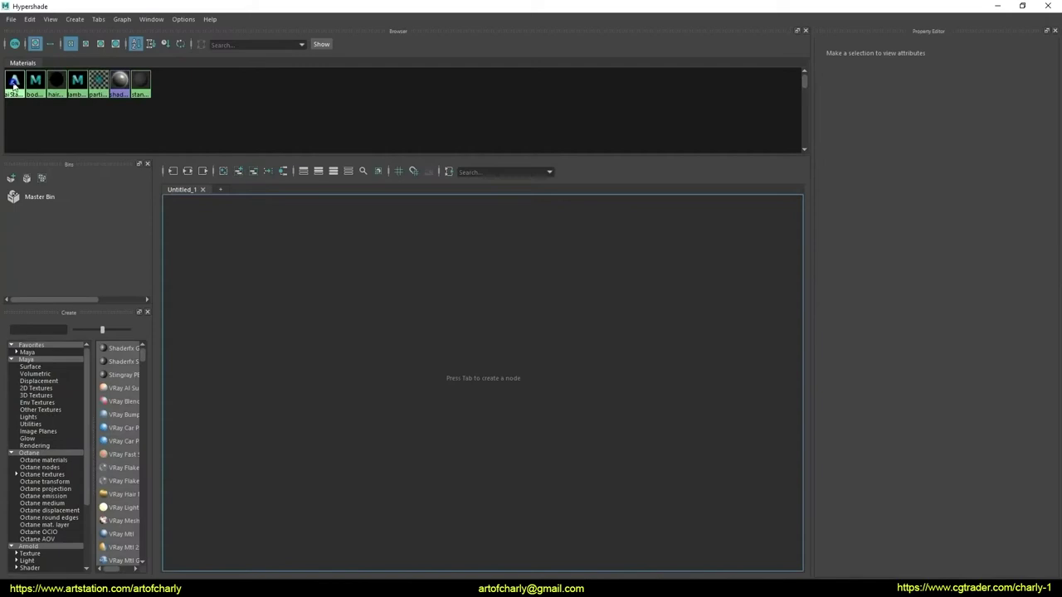
right_click(50, 87)
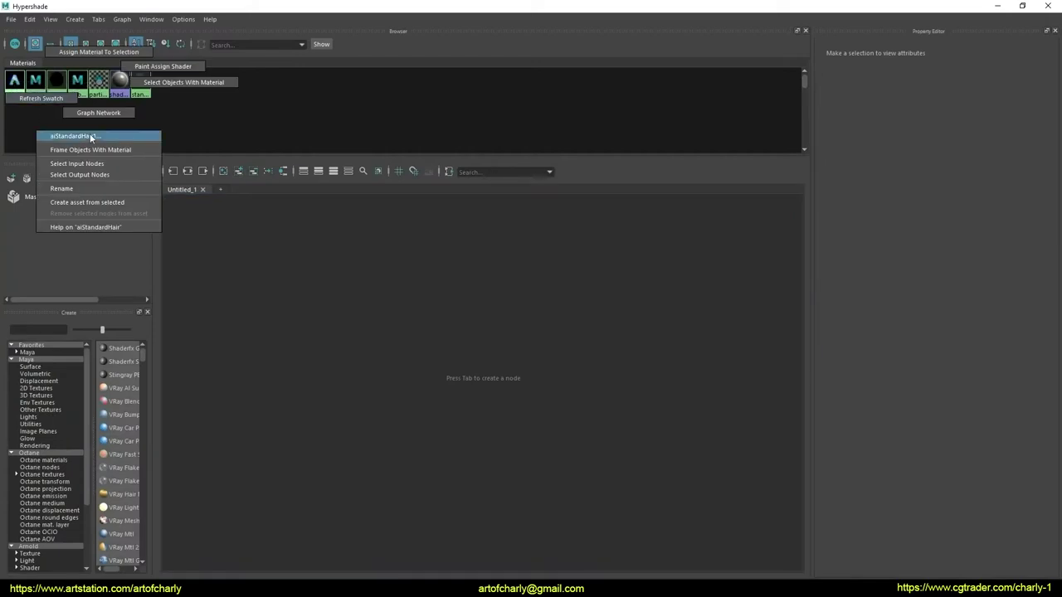
click(74, 137)
click(369, 280)
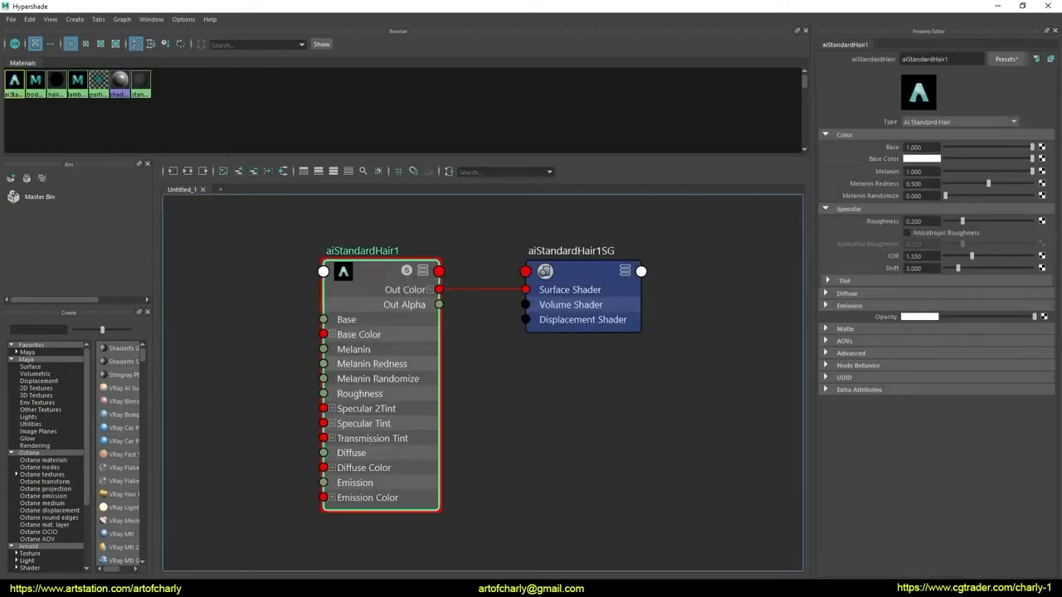
click(1043, 6)
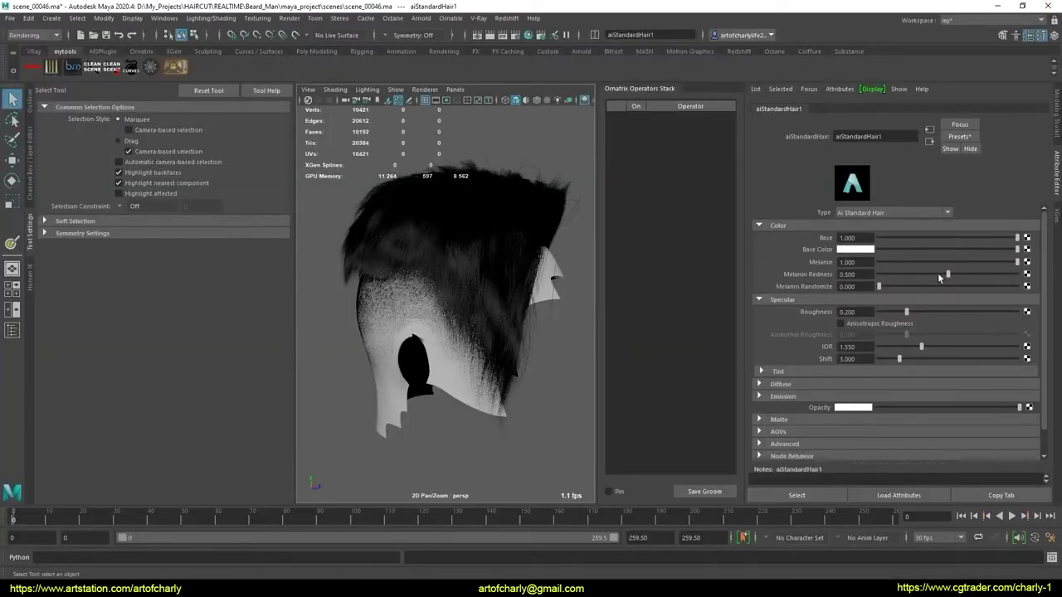
- Raise aiStandardHair1 Melanin and enable anisotropic roughness with Azimuthal Roughness 0.300
drag(923, 264, 948, 262)
click(884, 323)
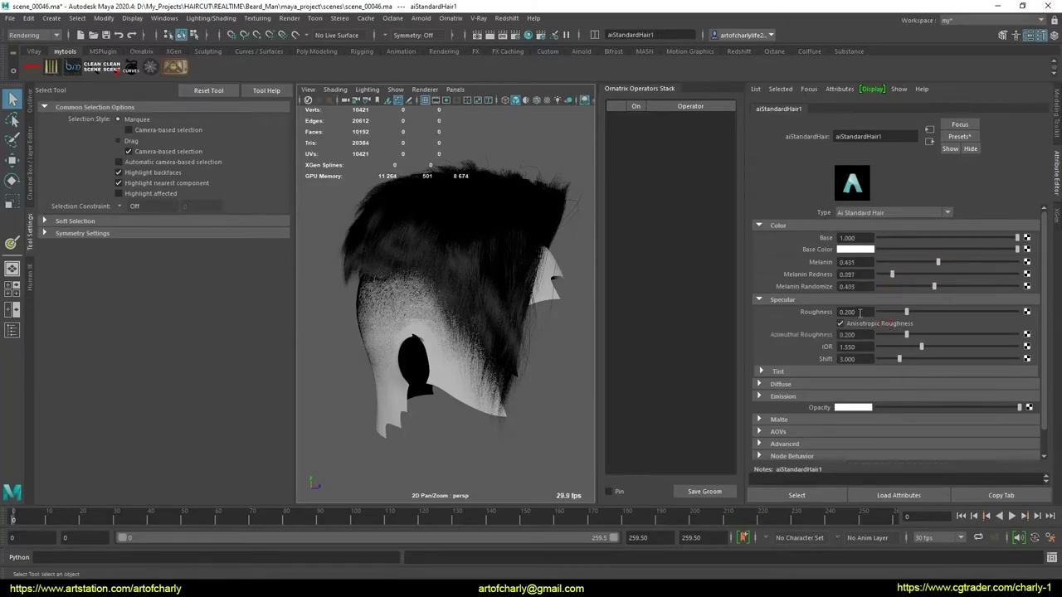
click(858, 335)
text(0.3)
key(Return)
alt+drag(522, 362, 406, 340)
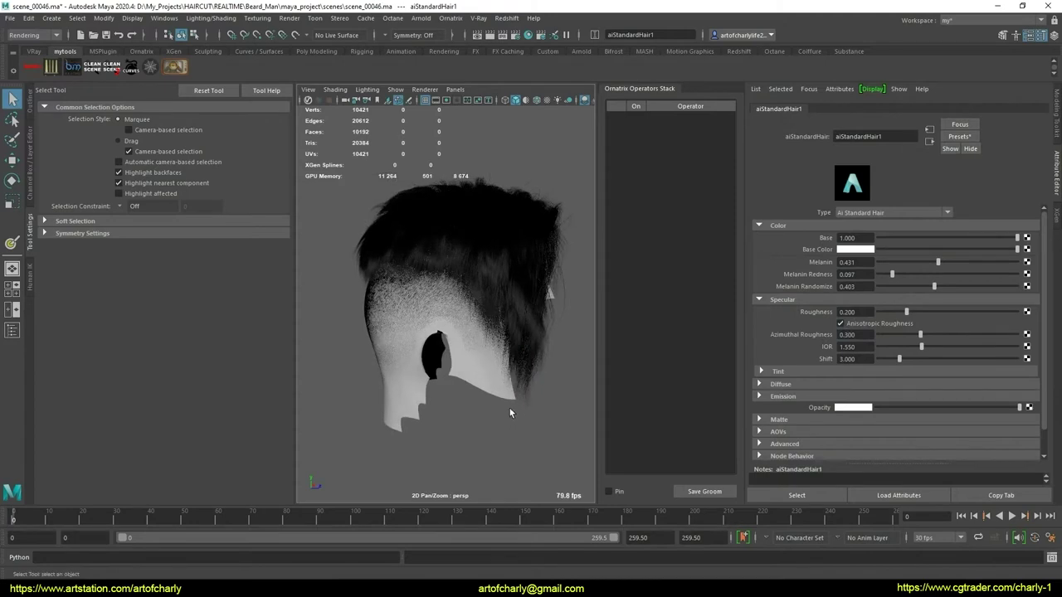
scroll(406, 340, down, 3)
click(421, 18)
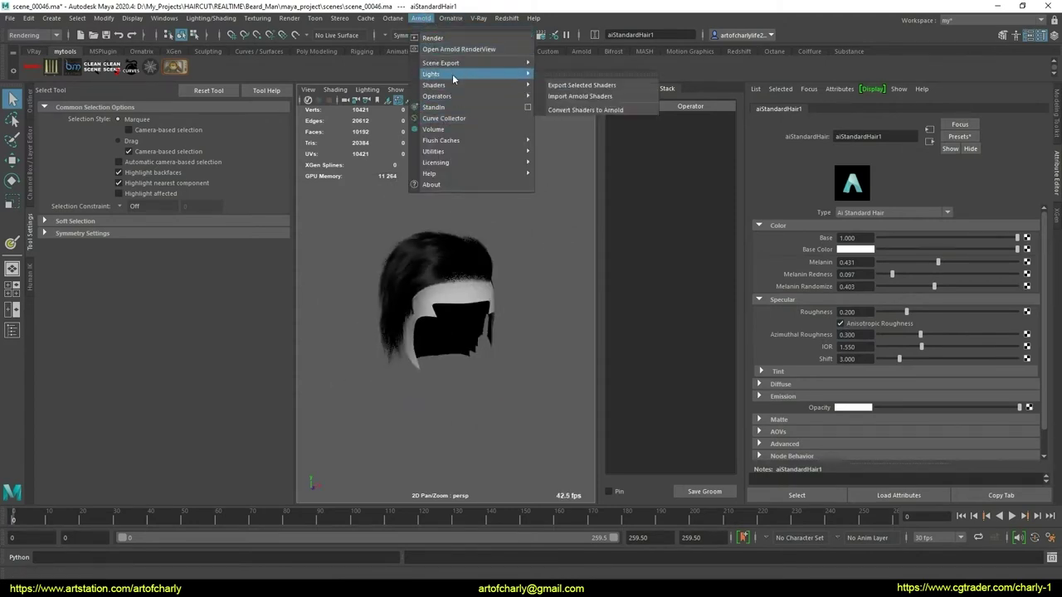
mouse_move(431, 74)
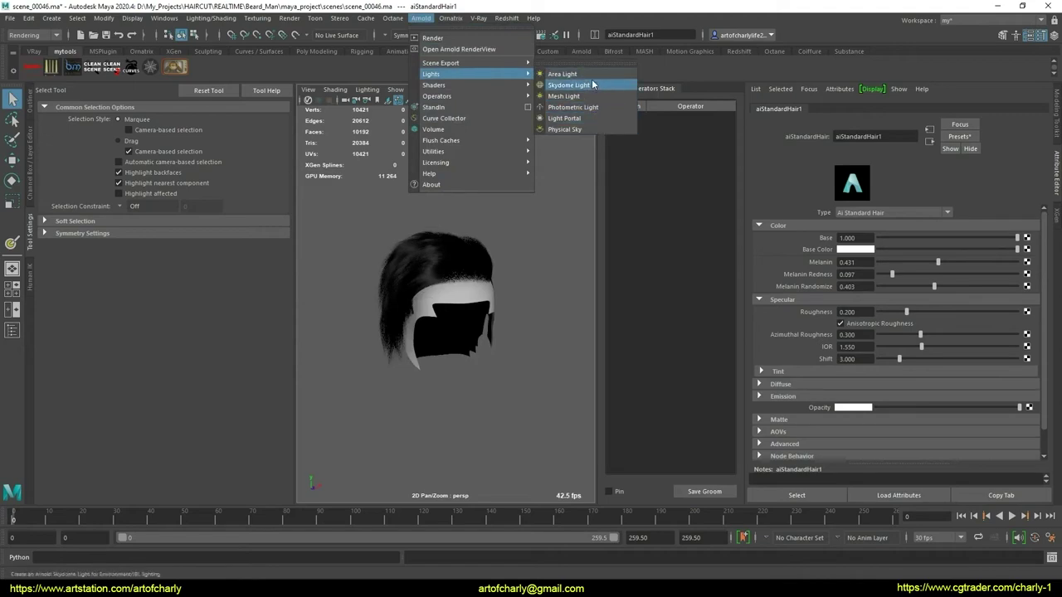
- Add an Arnold skydome light to the scene and orbit in on the hair
click(594, 86)
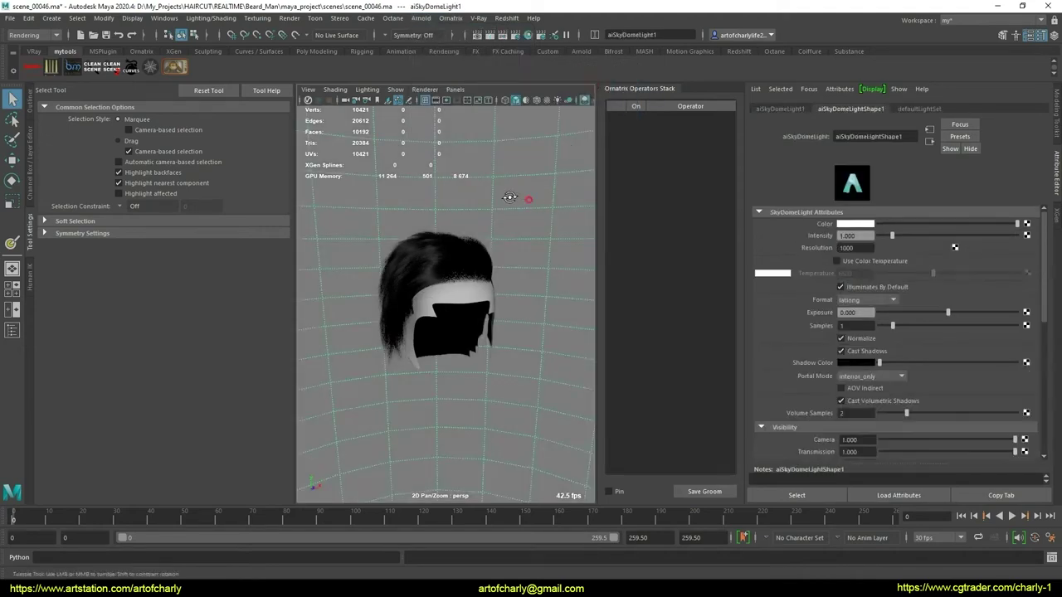
alt+drag(526, 196, 474, 208)
alt+right_drag(474, 208, 498, 252)
alt+drag(497, 252, 481, 273)
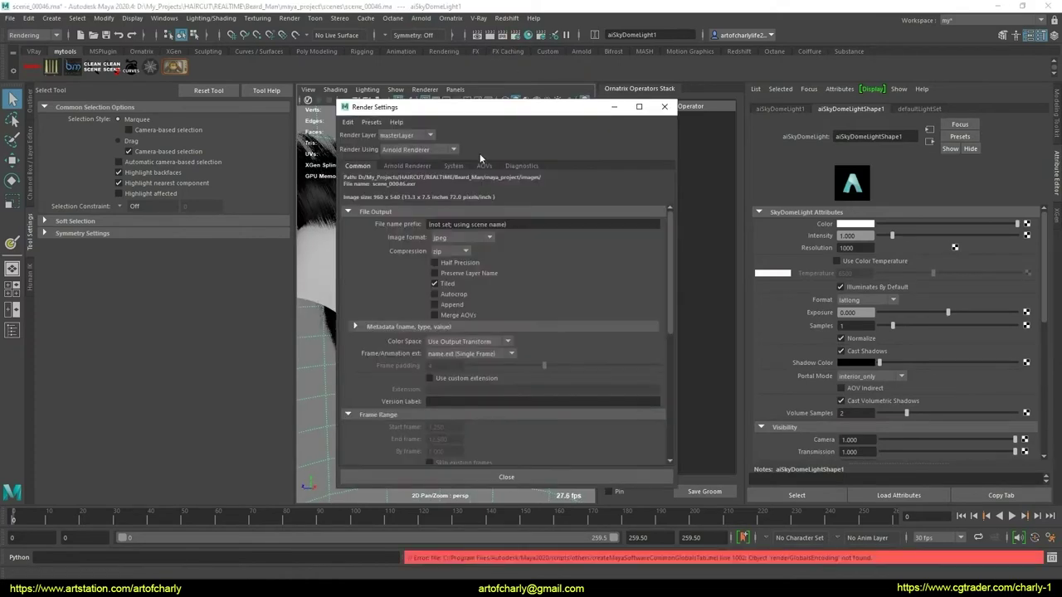
- Set Camera (AA) samples to 4 with adaptive sampling up to 30, then close Render Settings
click(452, 166)
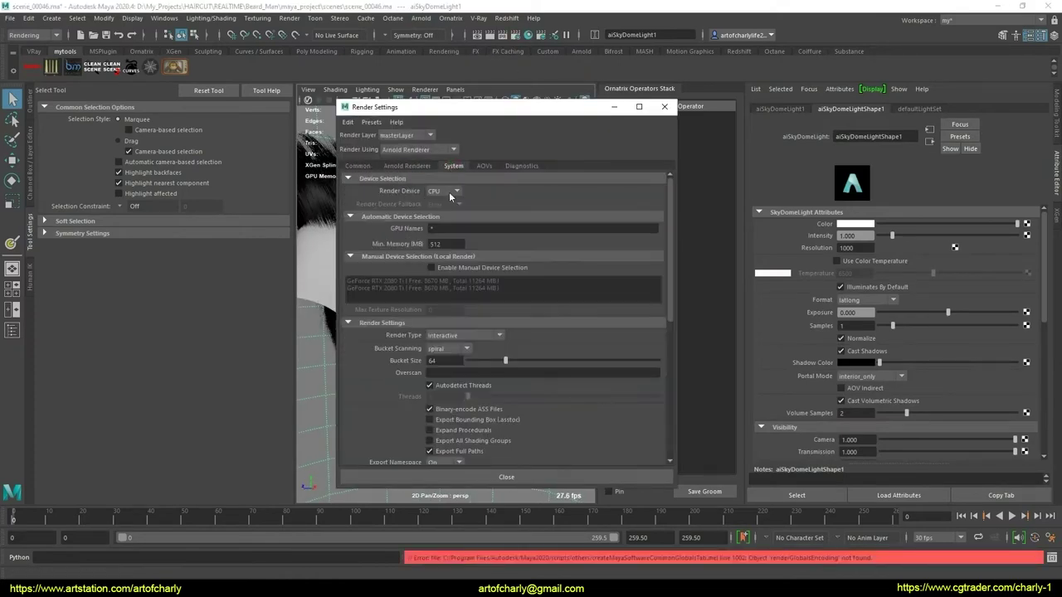
click(417, 167)
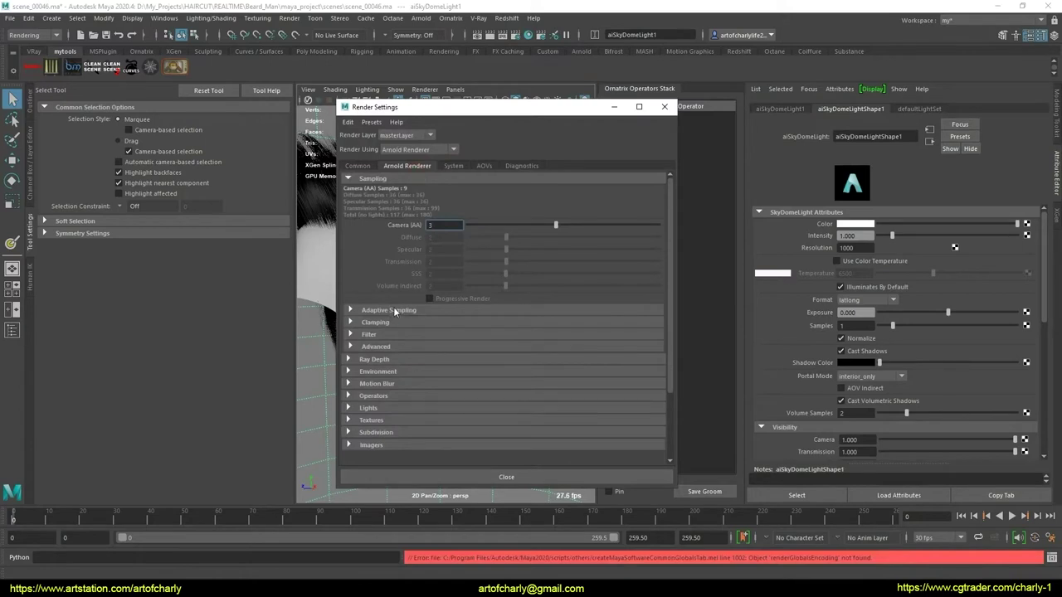
click(390, 310)
click(432, 322)
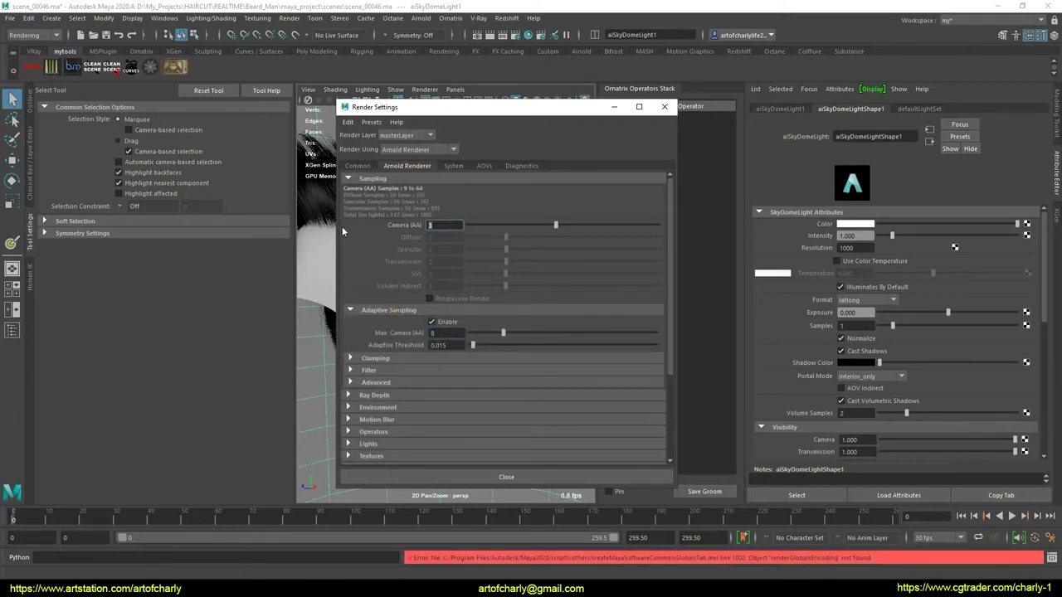
text(4)
key(Return)
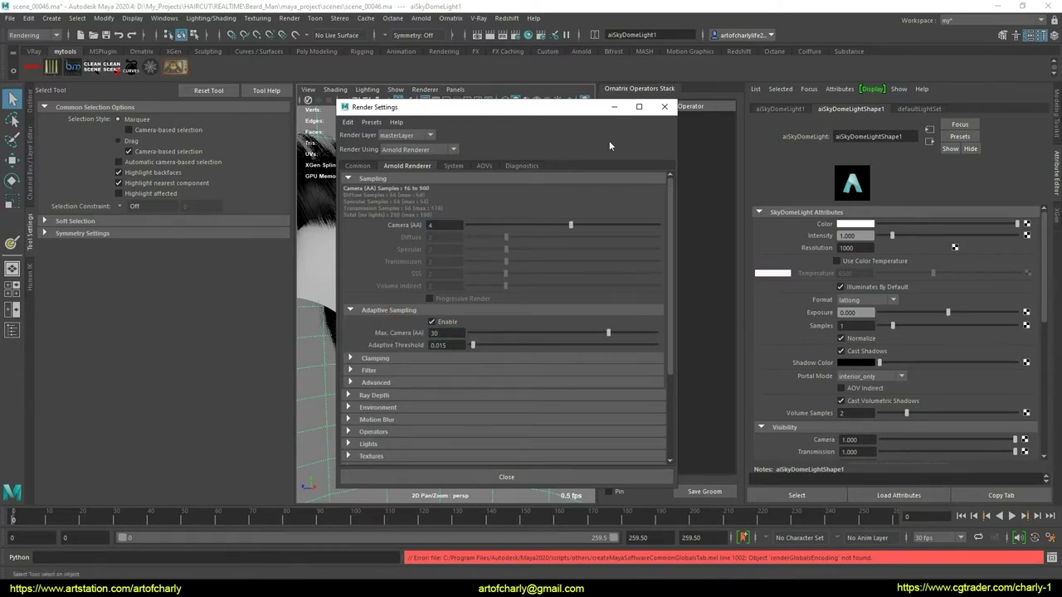
click(663, 108)
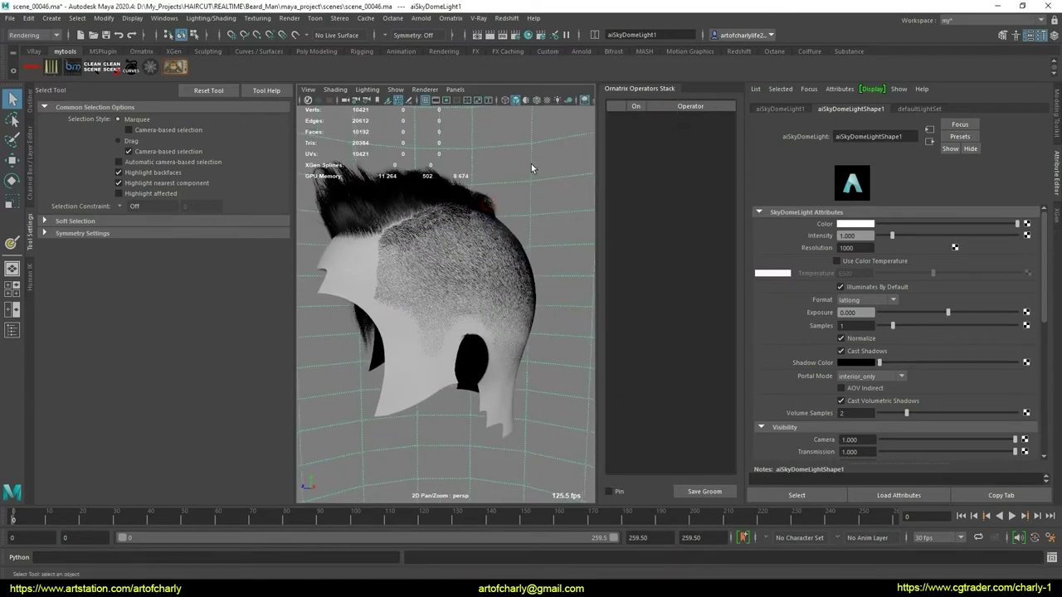
- Open Arnold RenderView, move it to the right, and bring up the scalp mesh's context menu
click(421, 18)
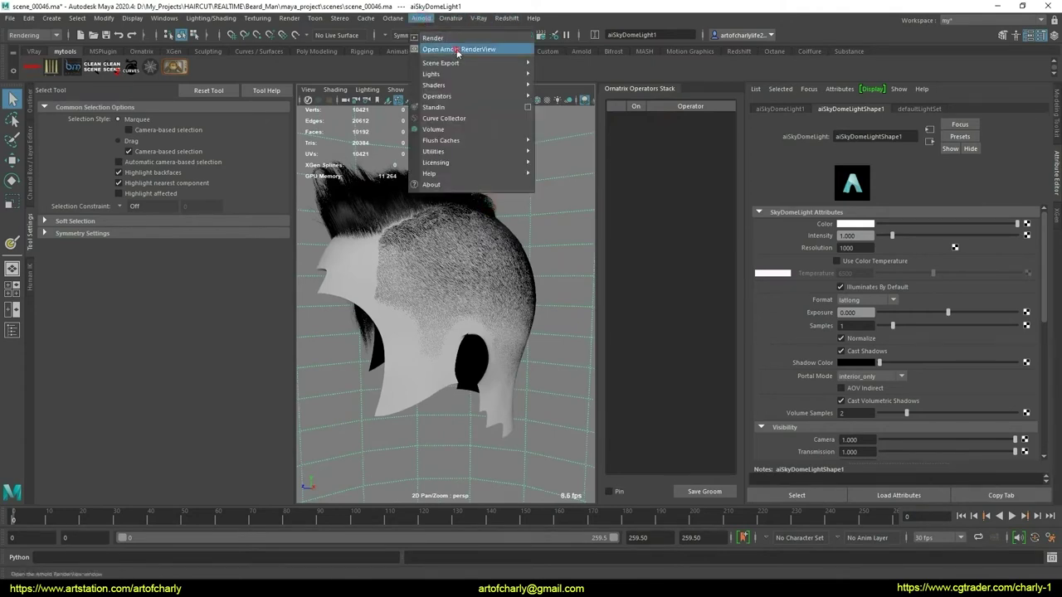
click(448, 46)
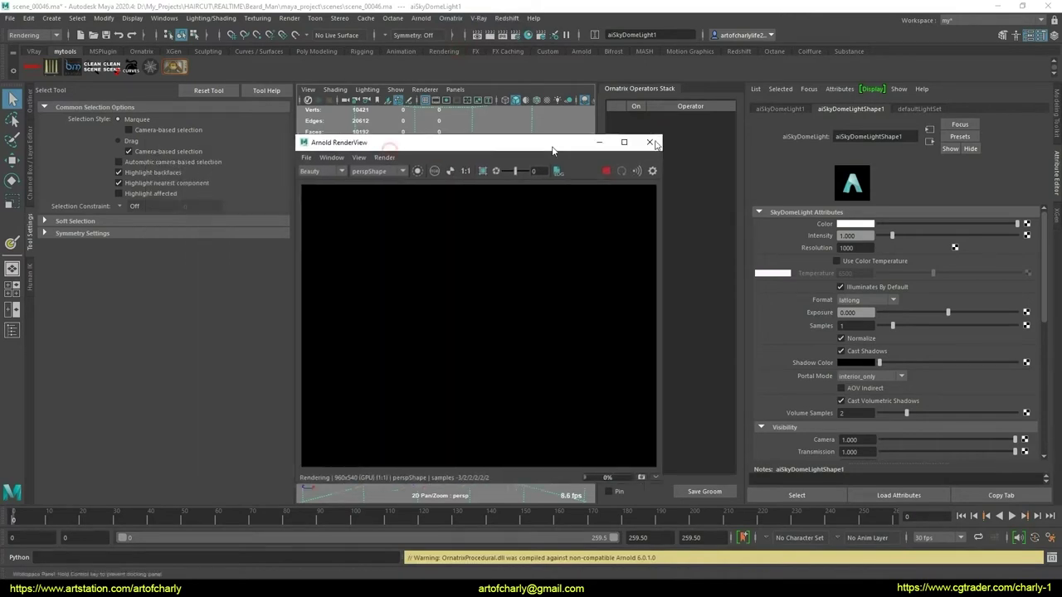
drag(389, 163, 764, 133)
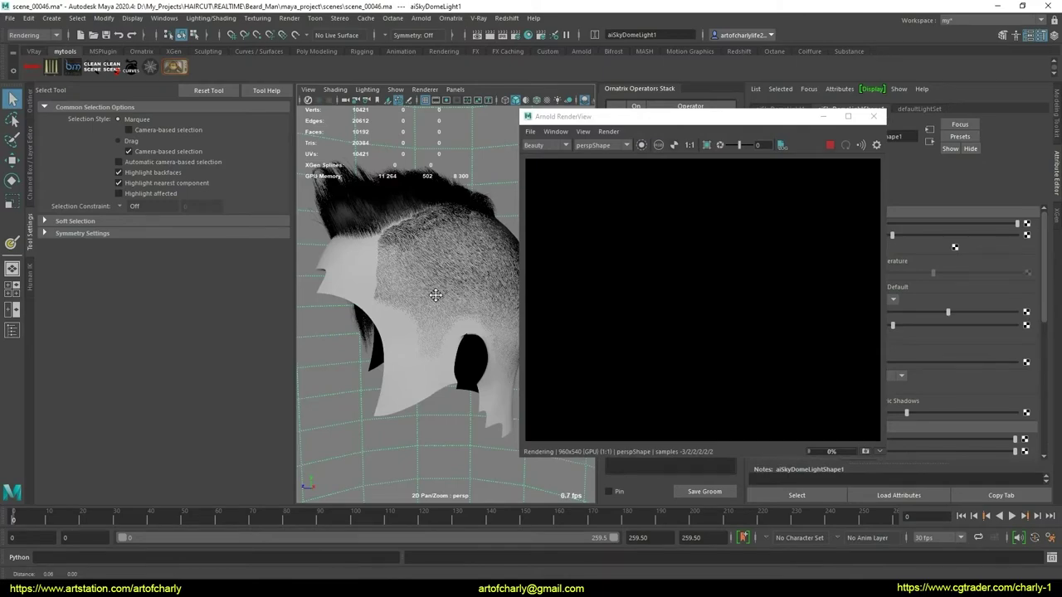
mouse_move(436, 295)
alt+mouse_down()
mouse_move(466, 276)
mouse_move(424, 285)
mouse_move(414, 328)
mouse_move(399, 316)
mouse_move(442, 326)
alt+mouse_up()
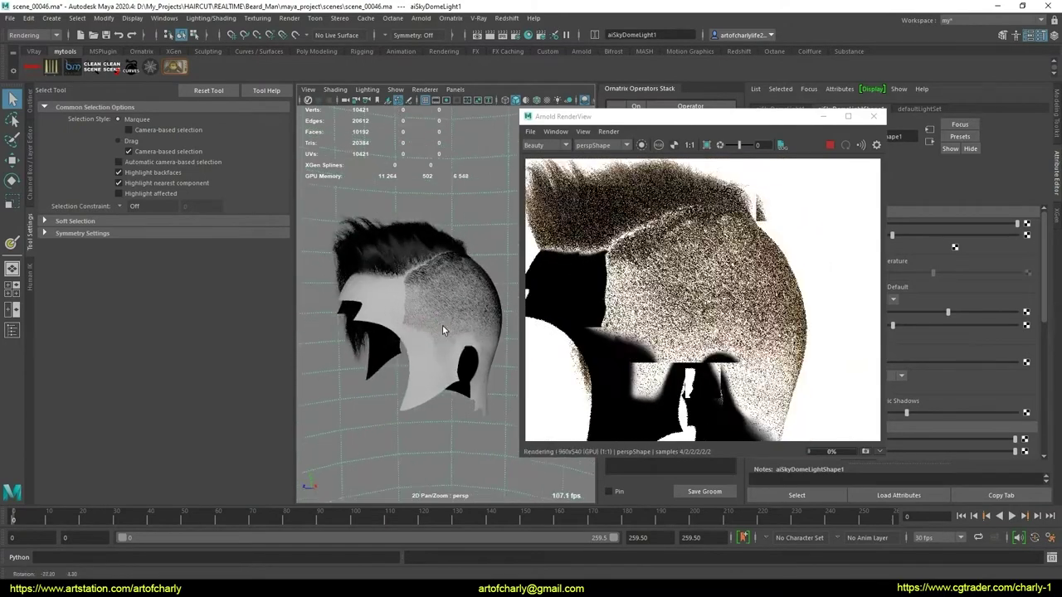
click(382, 308)
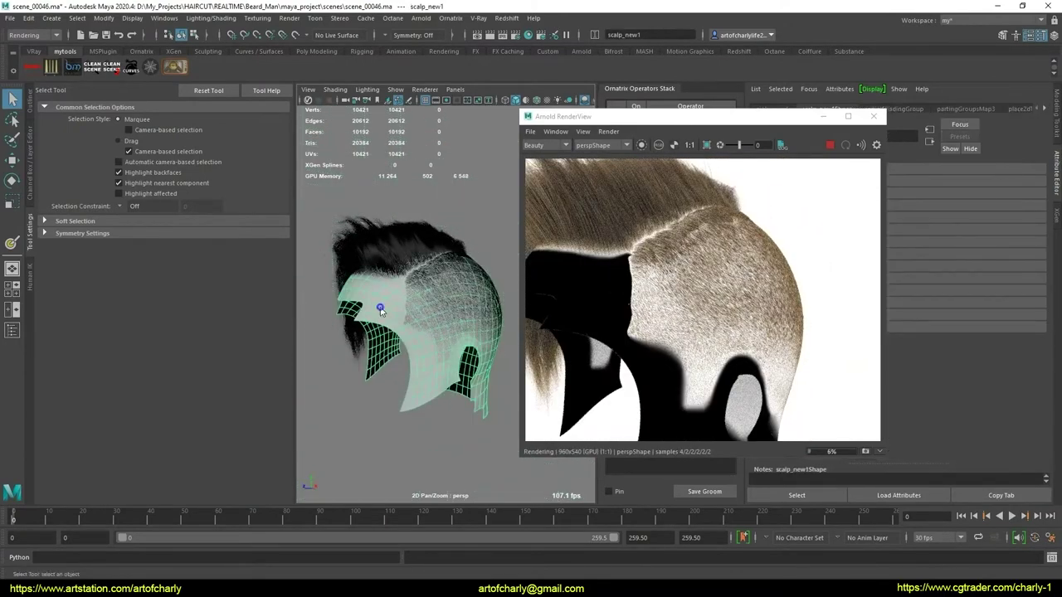
right_drag(380, 281, 399, 562)
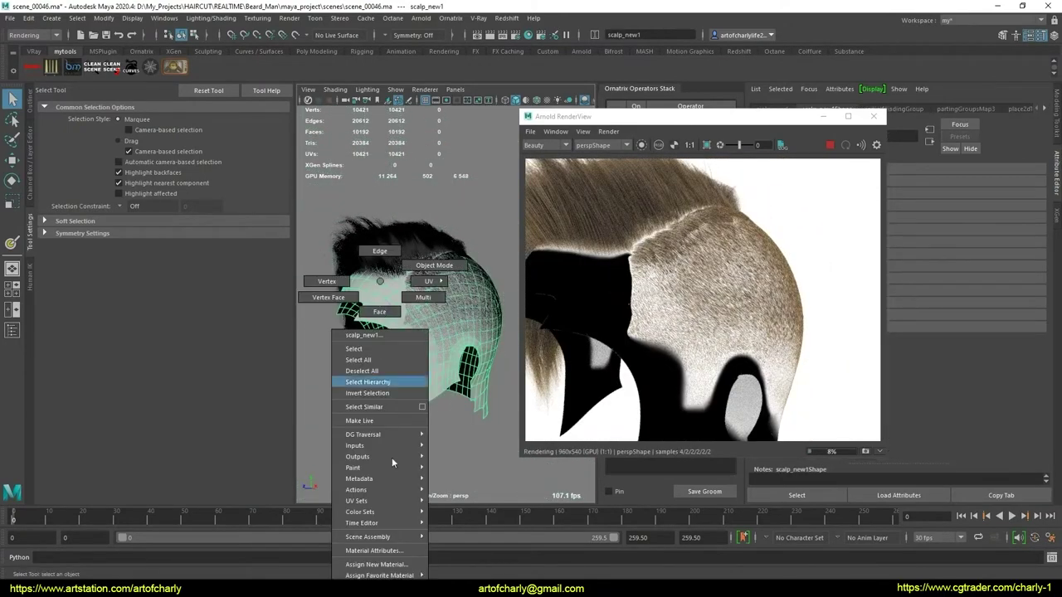
- Assign a new Arnold aiStandardSurface material to the scalp mesh
click(399, 565)
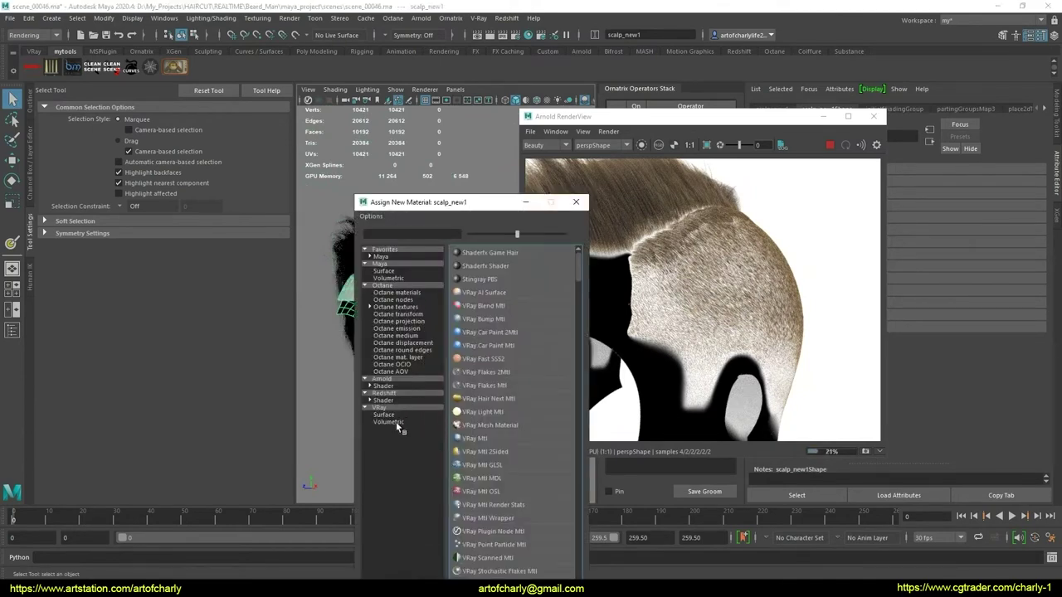
click(388, 379)
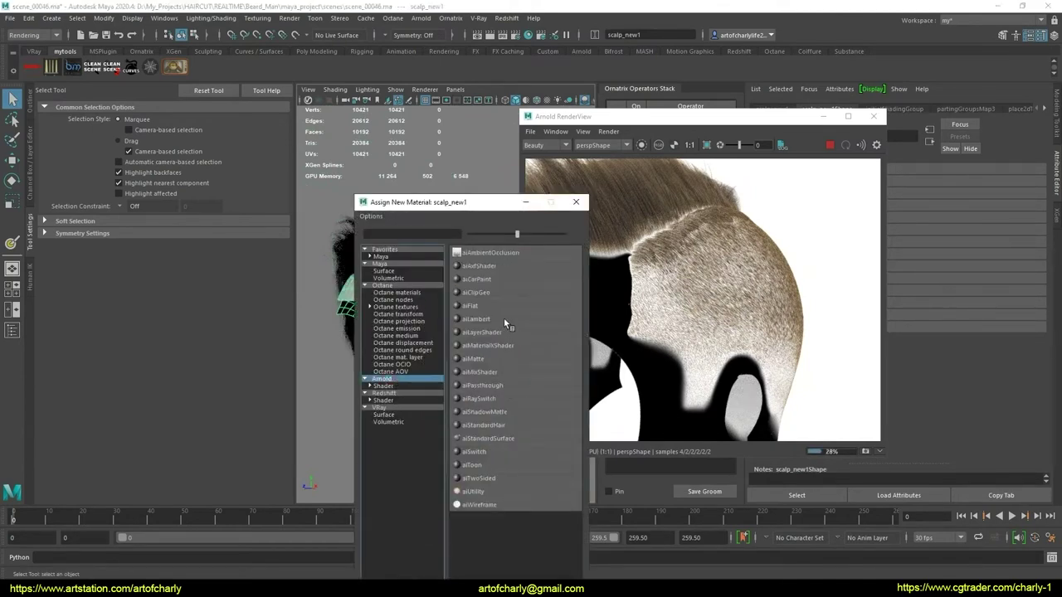
click(508, 445)
- Inspect the head in the viewport, then stop the Arnold render and close RenderView
mouse_move(440, 384)
alt+mouse_down()
mouse_move(406, 382)
mouse_move(412, 336)
mouse_move(446, 335)
mouse_move(493, 305)
mouse_move(443, 311)
mouse_move(421, 336)
mouse_move(434, 344)
alt+mouse_up()
scroll(411, 336, up, 3)
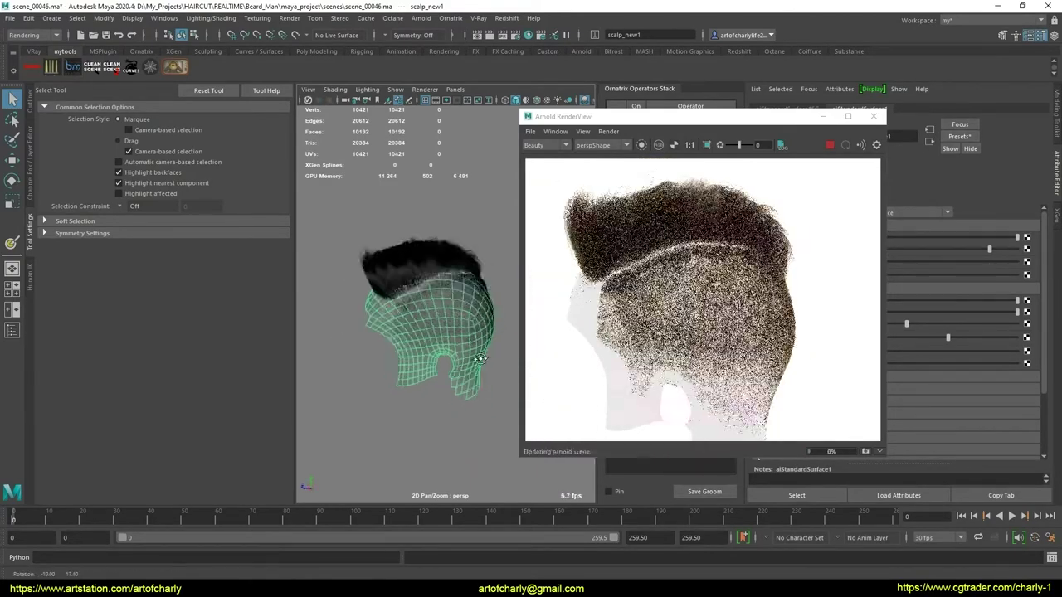
mouse_move(435, 343)
alt+right_down()
mouse_move(441, 383)
mouse_move(427, 355)
alt+right_up()
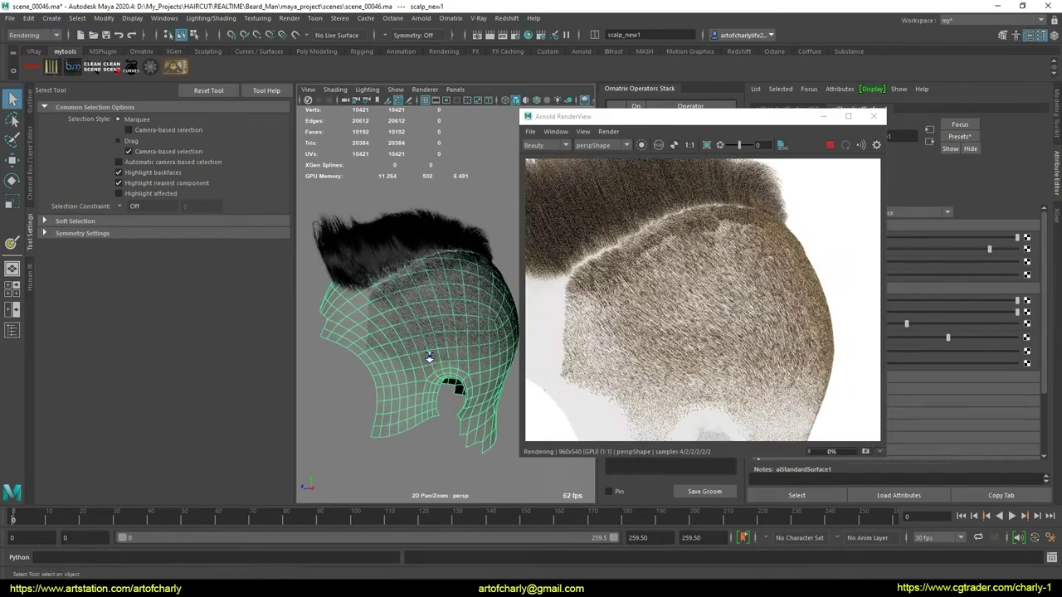
click(829, 147)
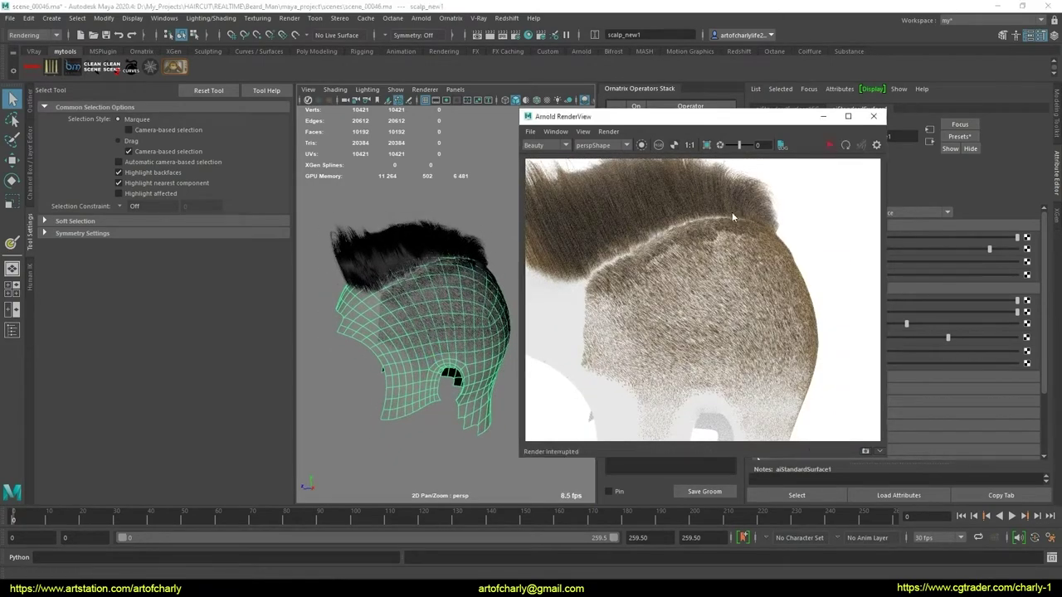
click(873, 116)
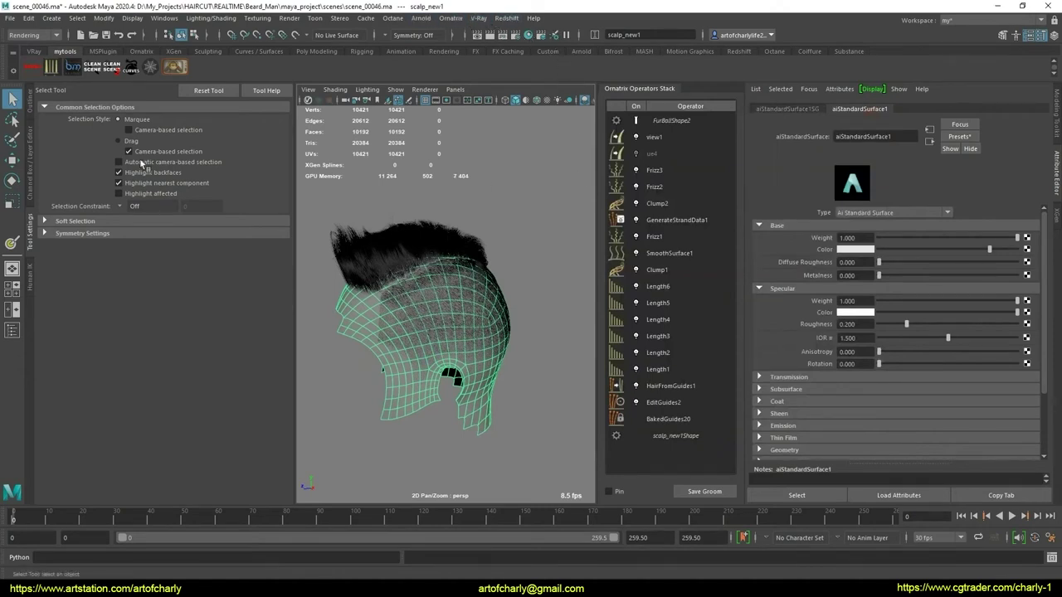
- Map a File texture loading the Tomoco Studio.tx HDRI to aiSkyDomeLight1's Color
click(30, 145)
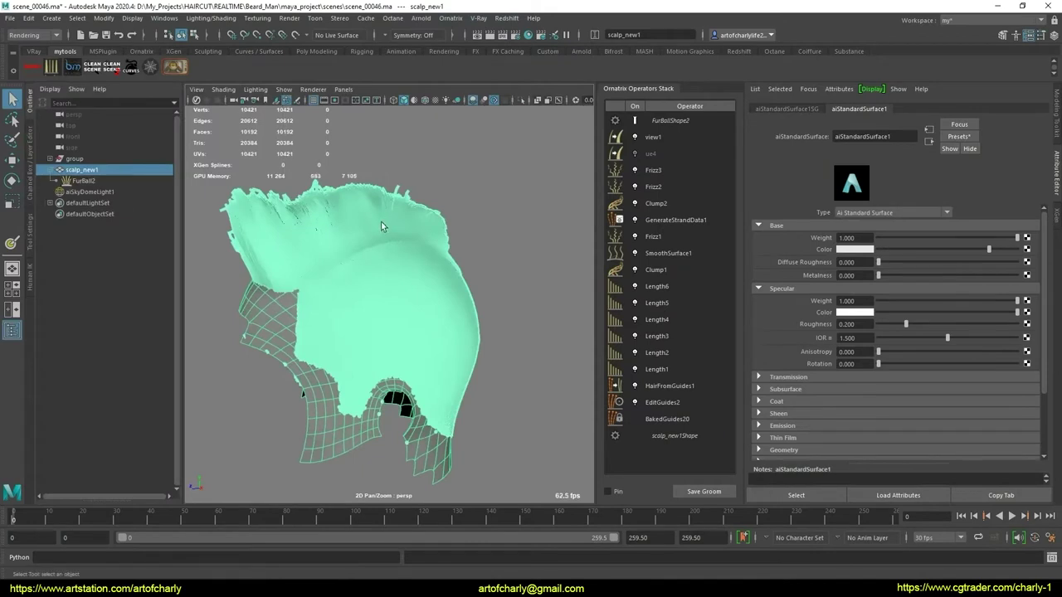
click(92, 192)
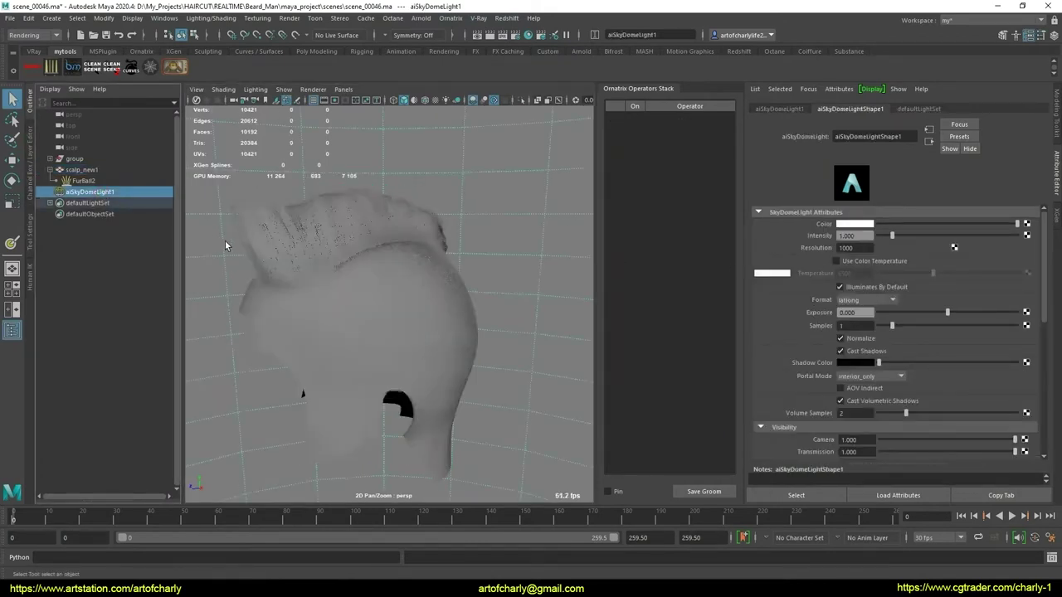
click(1027, 224)
click(550, 400)
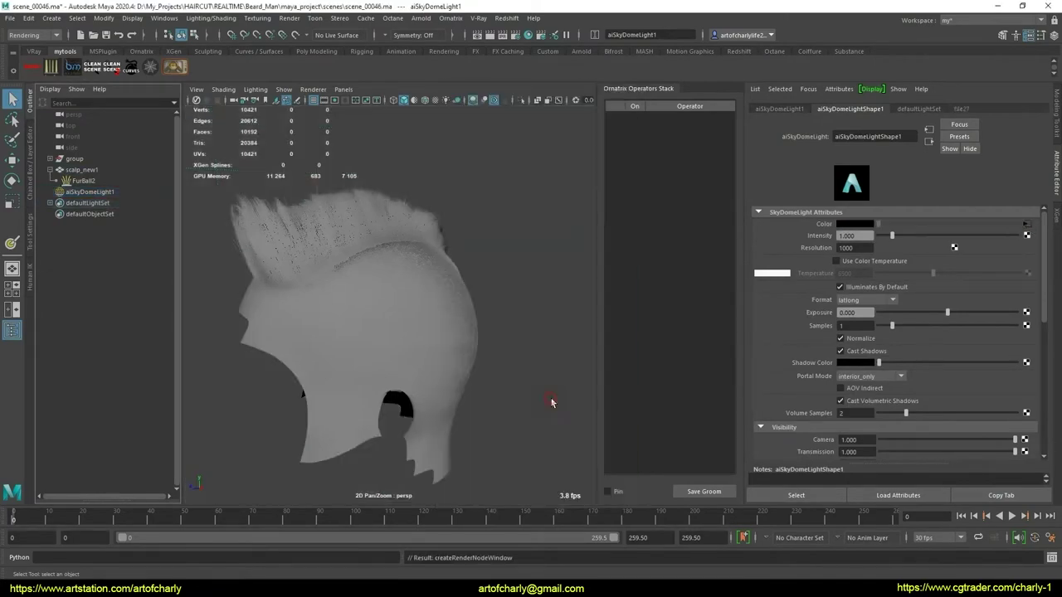
click(1028, 260)
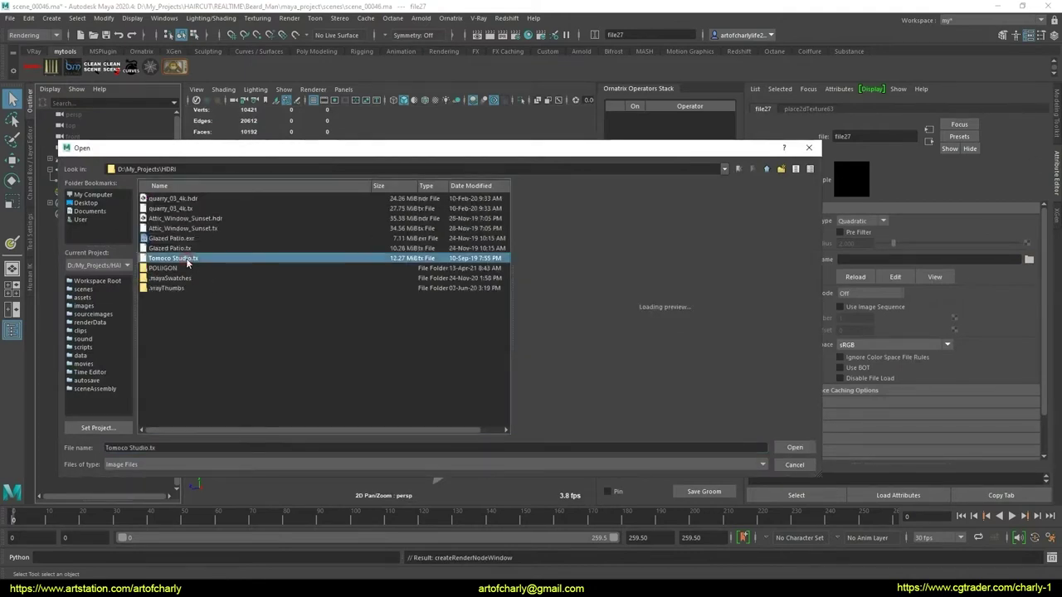
double_click(186, 258)
mouse_move(418, 259)
alt+mouse_down()
mouse_move(449, 268)
mouse_move(462, 241)
alt+mouse_up()
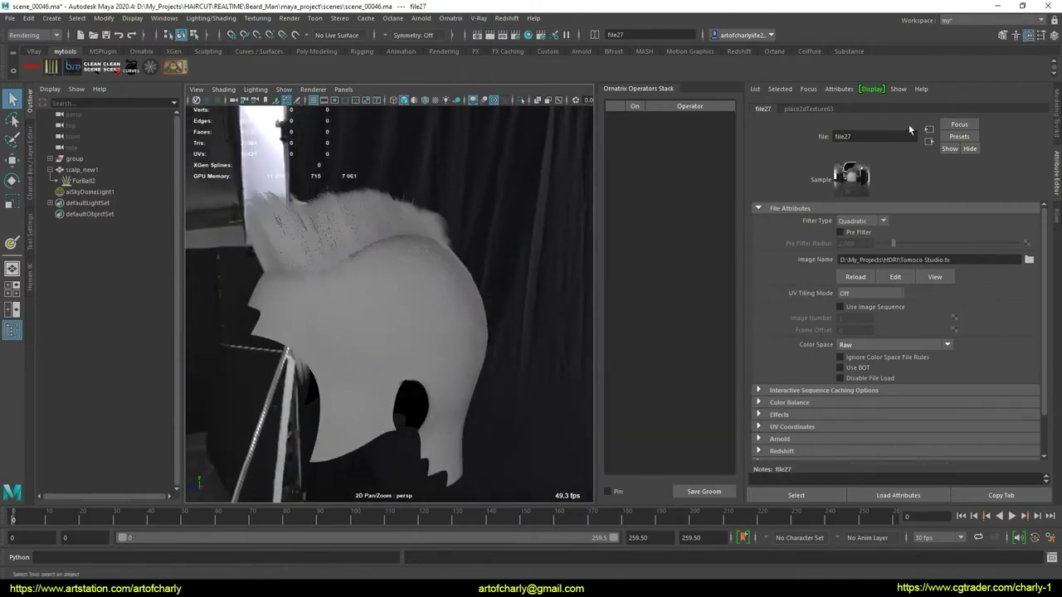
click(804, 108)
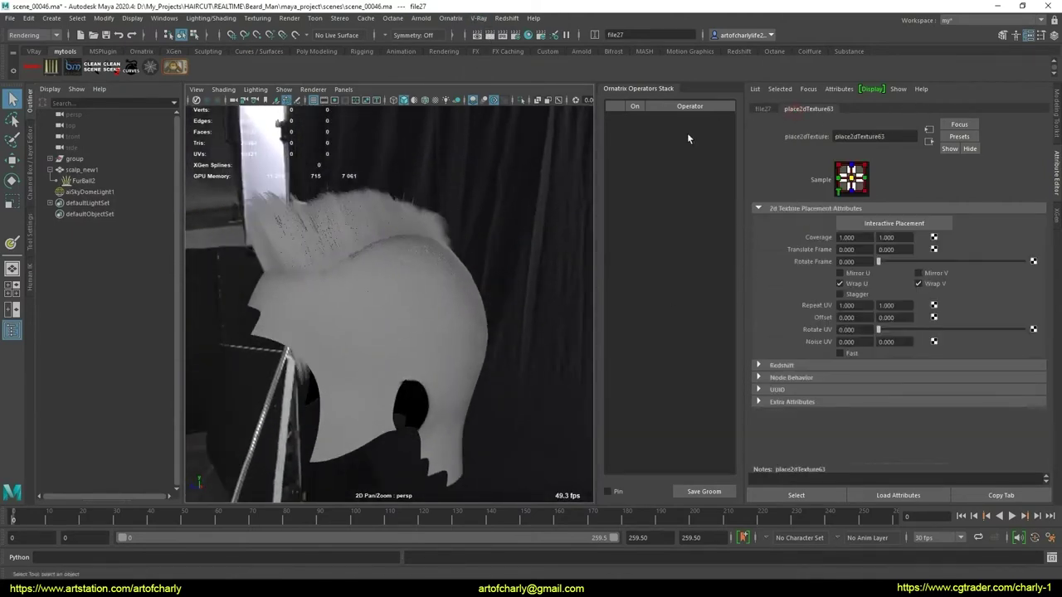
- Set the sky dome's viewport facing to back and reopen Arnold RenderView
click(97, 192)
scroll(813, 338, down, 3)
scroll(871, 315, down, 3)
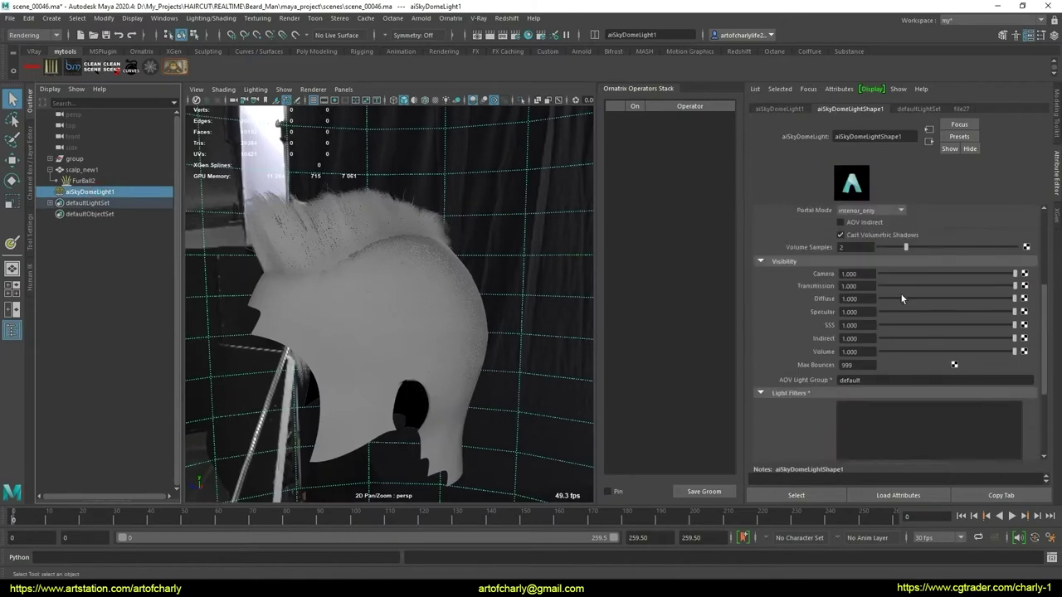
scroll(788, 402, down, 3)
click(796, 417)
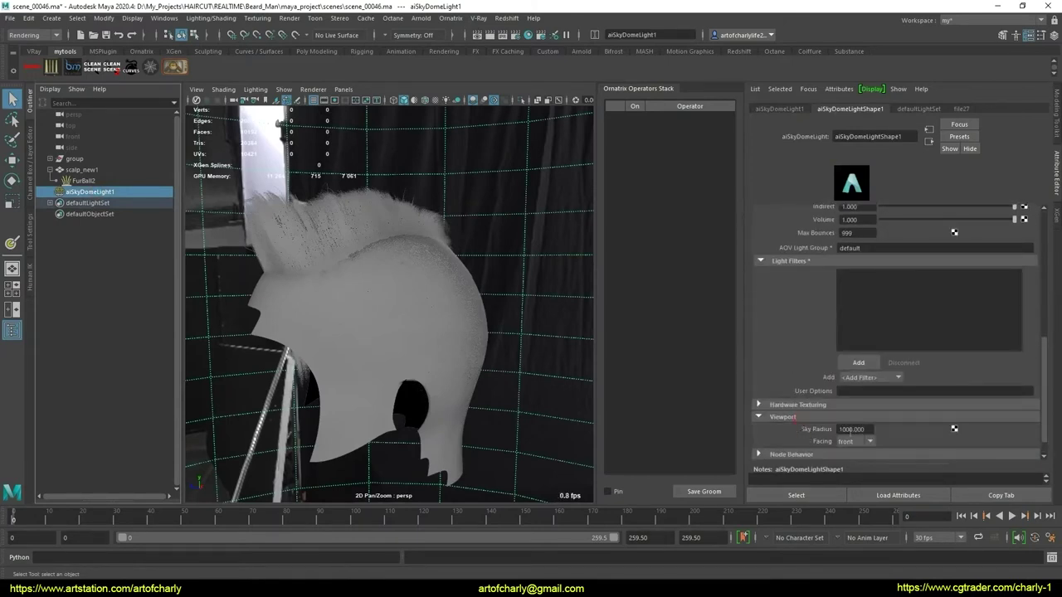
click(868, 442)
click(866, 466)
mouse_move(592, 312)
alt+mouse_down()
mouse_move(496, 261)
mouse_move(516, 261)
mouse_move(521, 284)
alt+mouse_up()
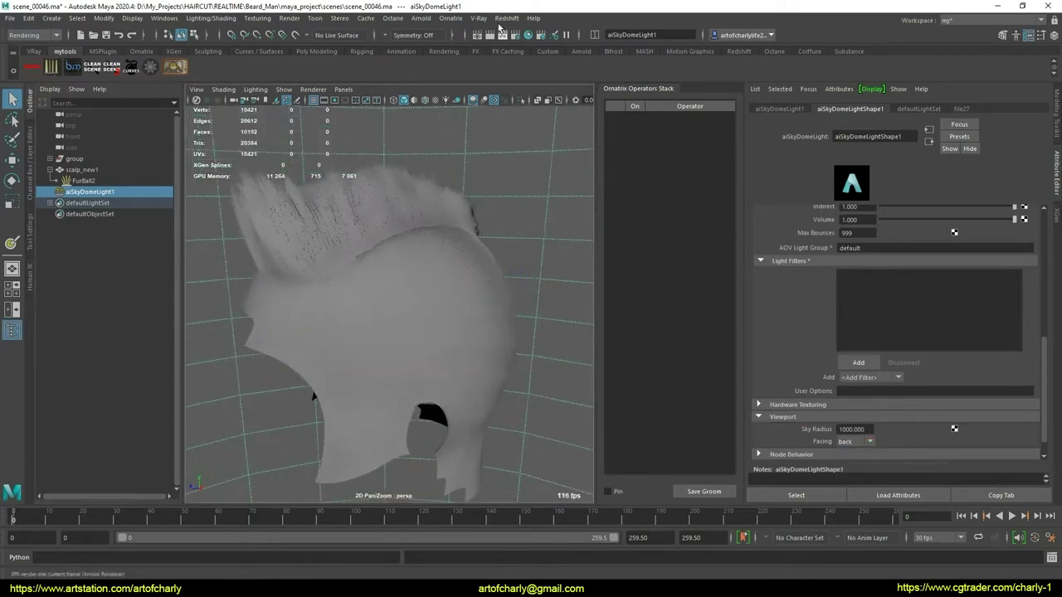
click(420, 17)
click(529, 117)
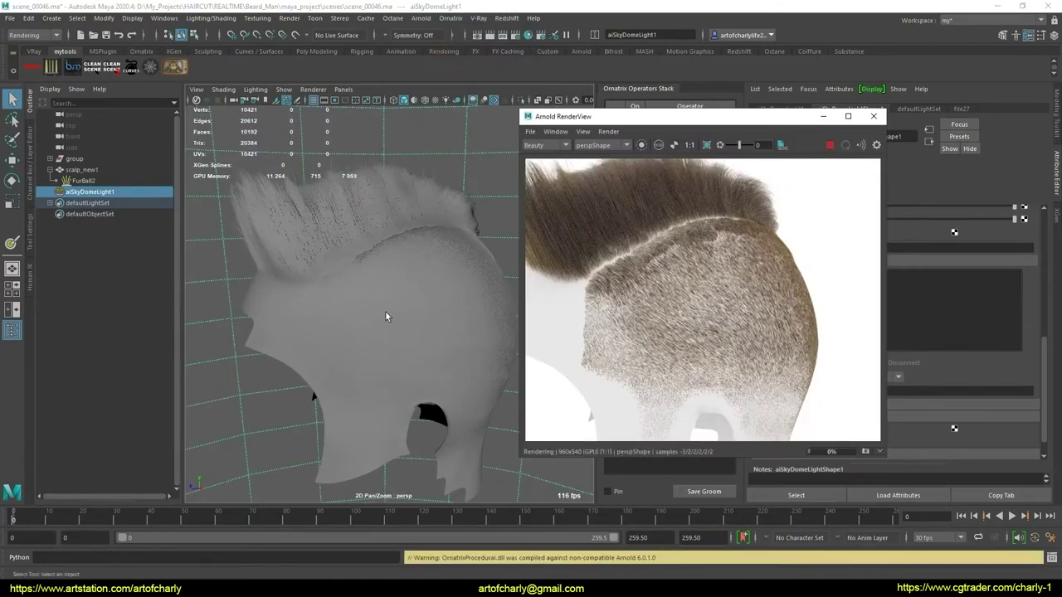
- Apply aiStandardHair1 to the FurBall2 groom and close the Arnold RenderView
mouse_move(388, 307)
alt+mouse_down()
mouse_move(413, 326)
mouse_move(391, 301)
alt+mouse_up()
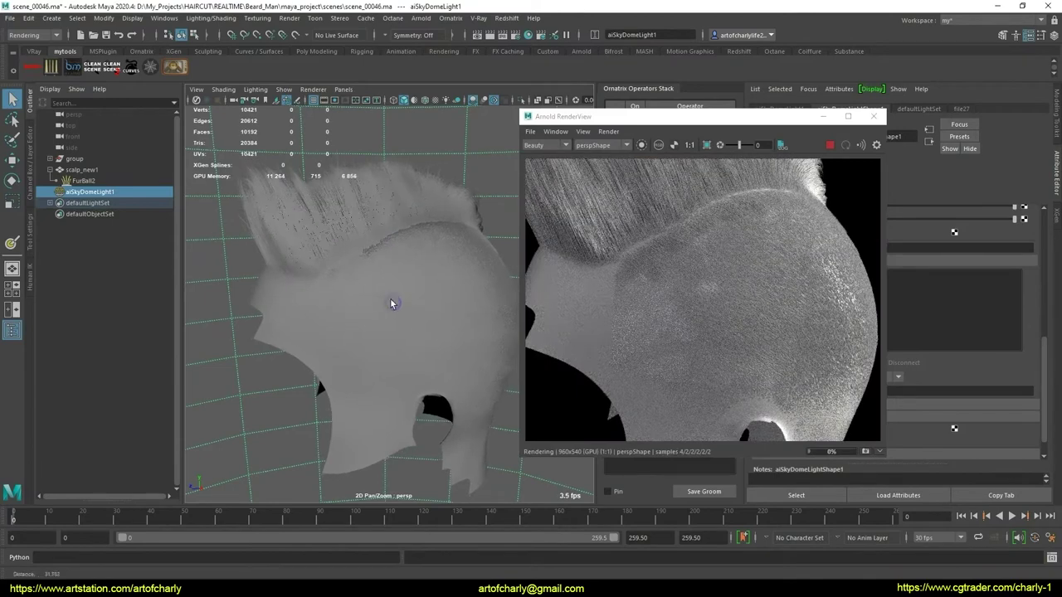
click(277, 208)
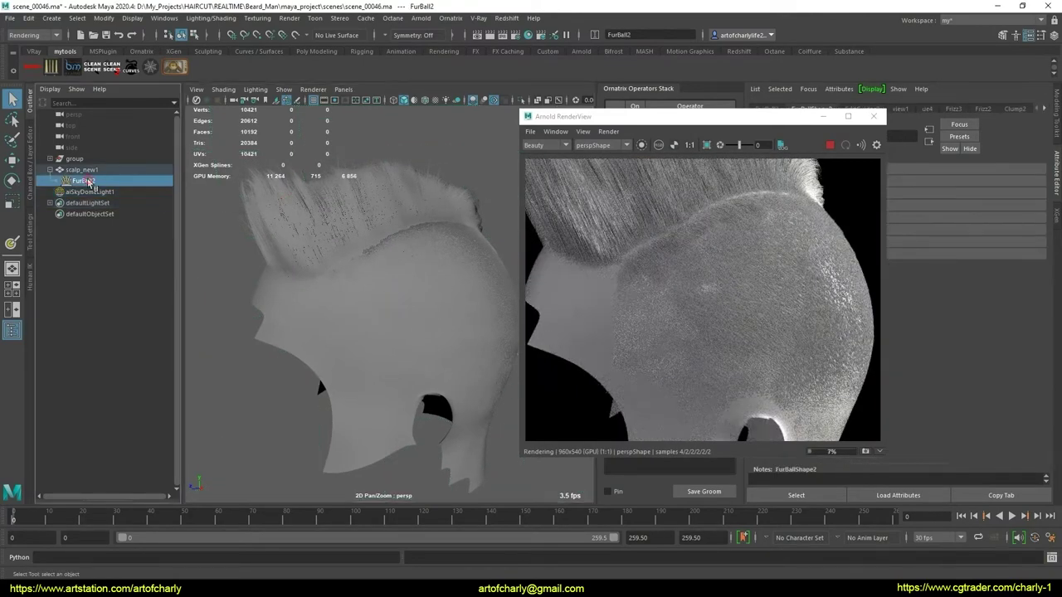
right_click(329, 205)
mouse_move(330, 466)
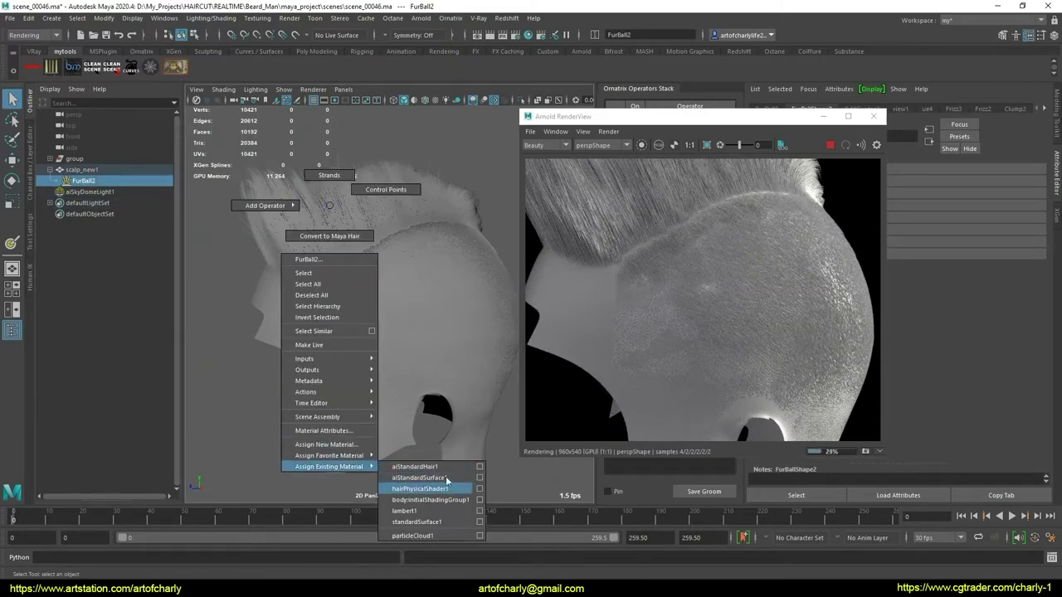
click(439, 467)
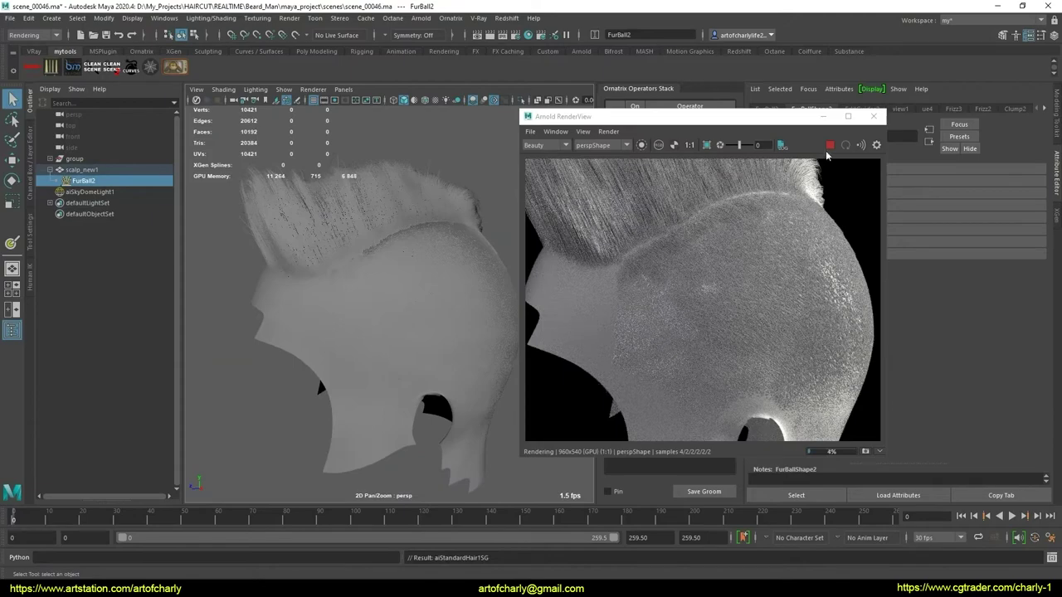
click(826, 156)
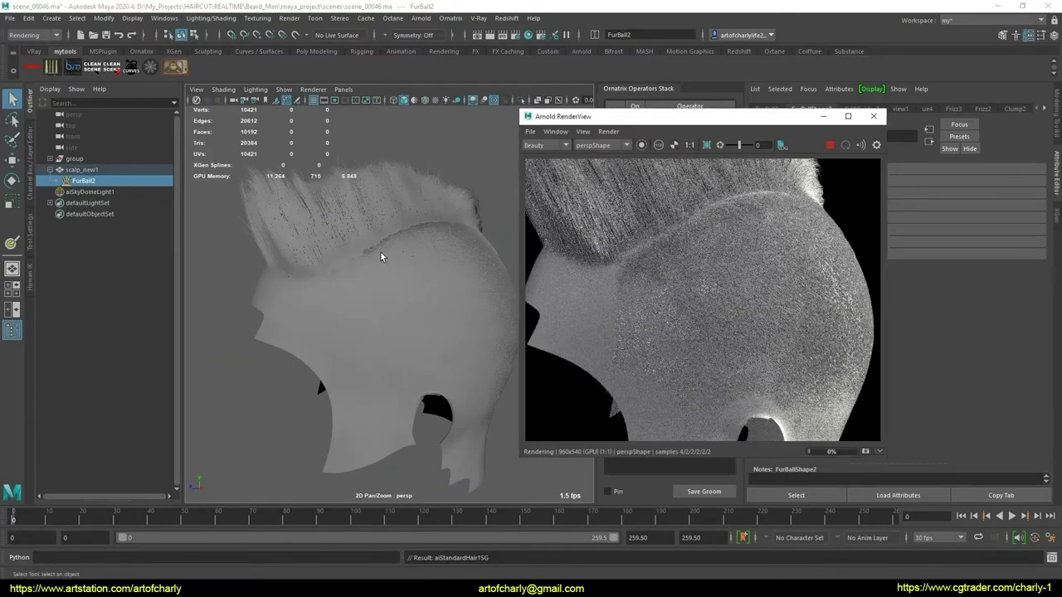
scroll(381, 255, up, 3)
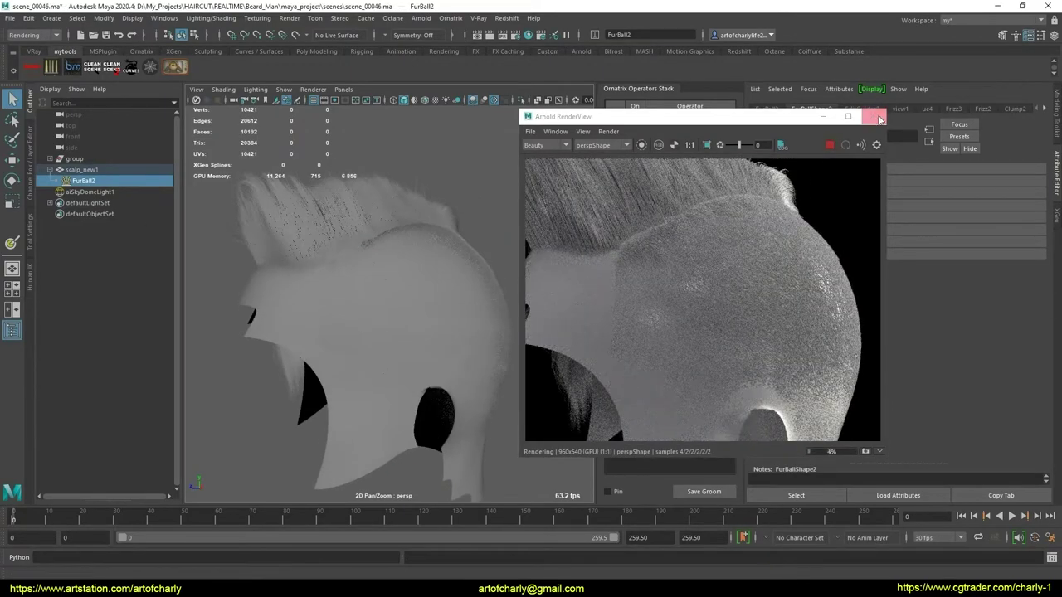
click(880, 118)
- Reassign the existing aiStandardHair1 material to the FurBallShape2 fur and open the Length6 operator
click(689, 122)
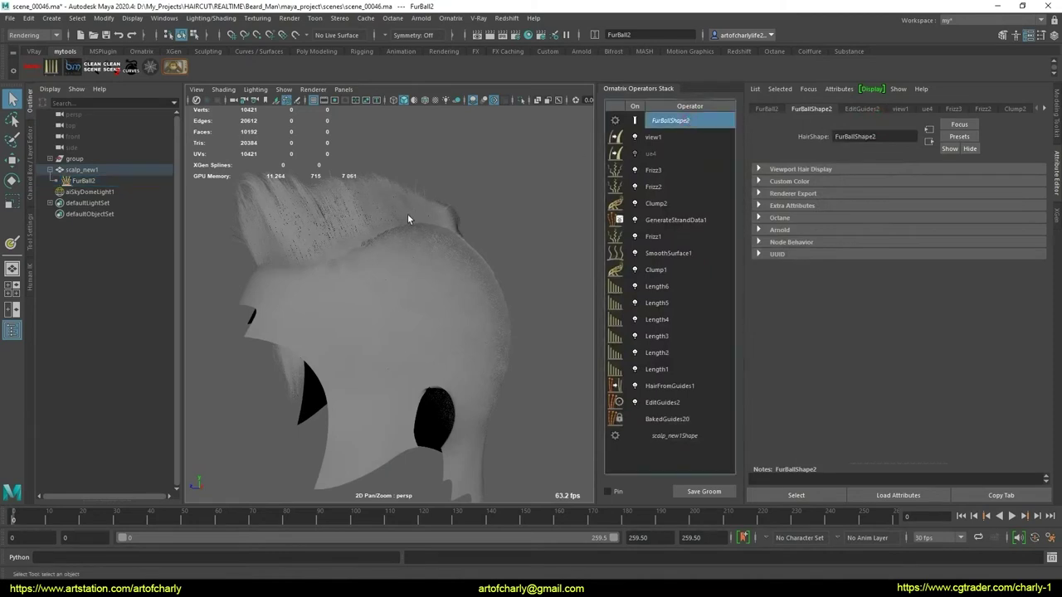
click(399, 233)
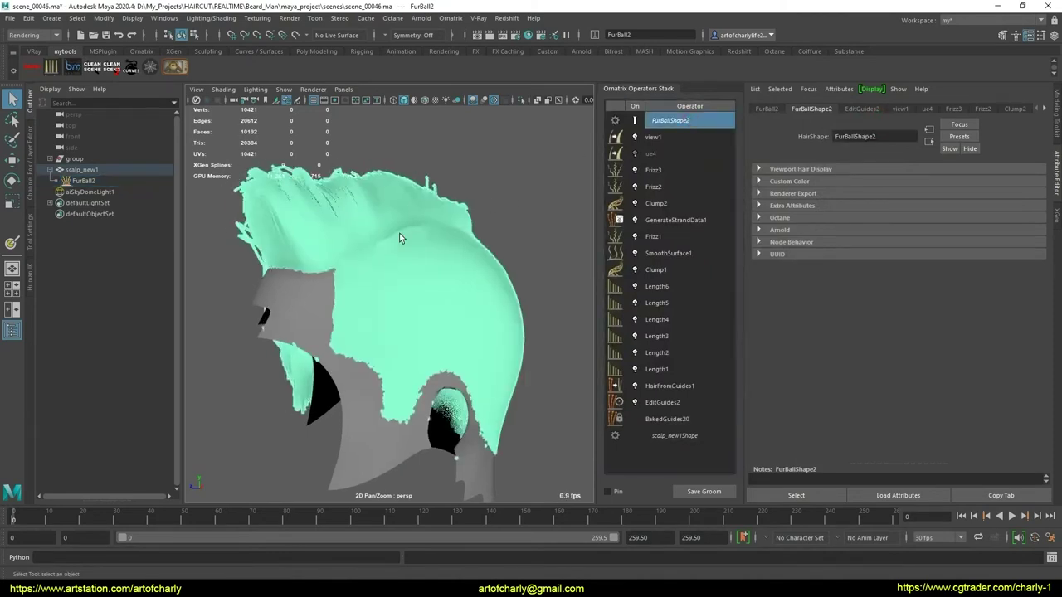
right_click(392, 204)
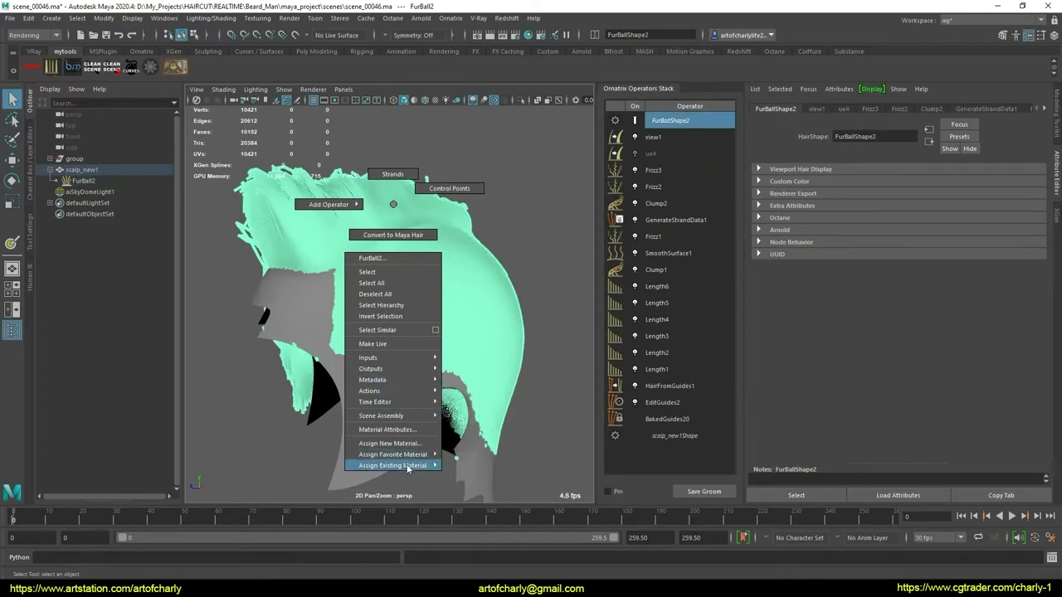
mouse_move(392, 466)
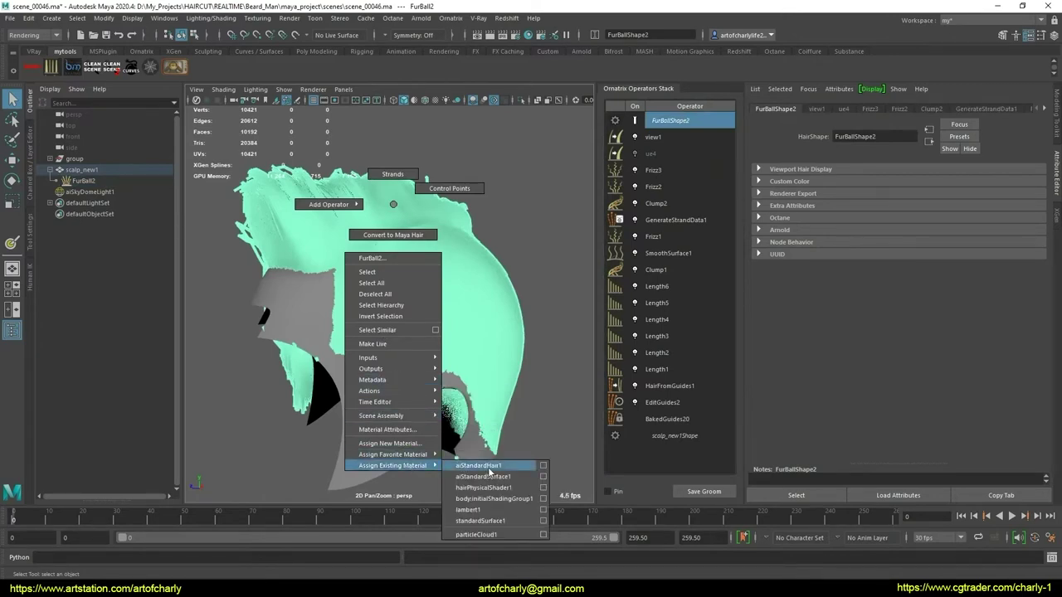
click(489, 468)
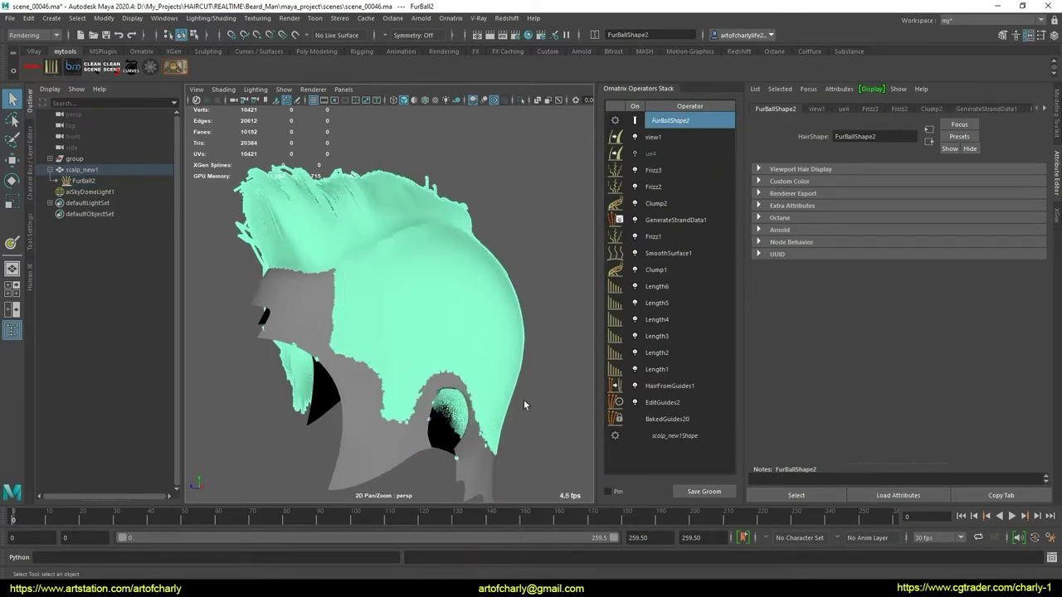
click(669, 285)
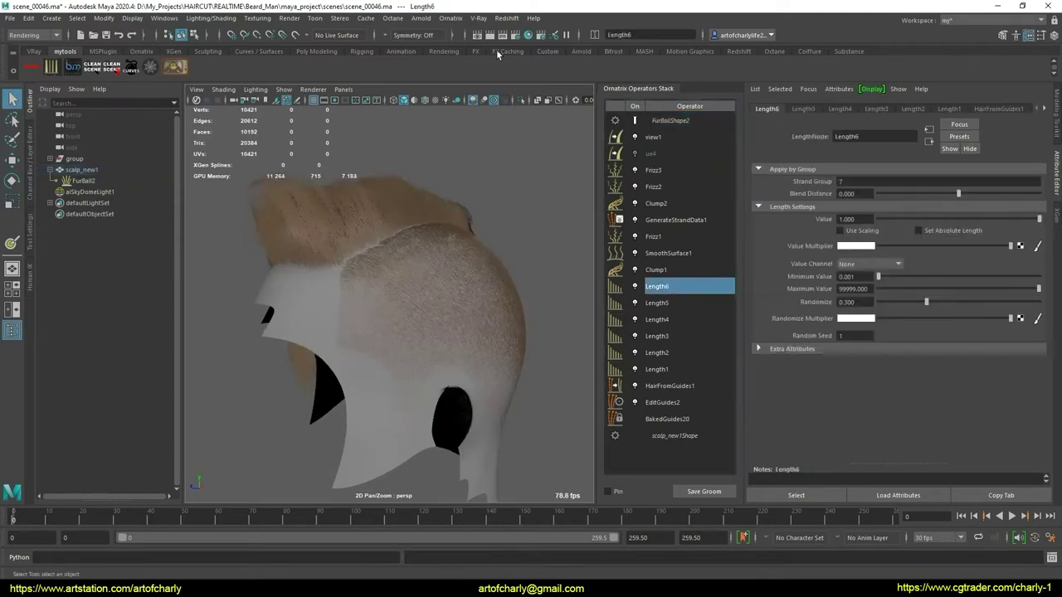
click(422, 17)
- Start an IPR render and rotate aiSkyDomeLight1 to -65 on Y in the Channel Box
click(464, 49)
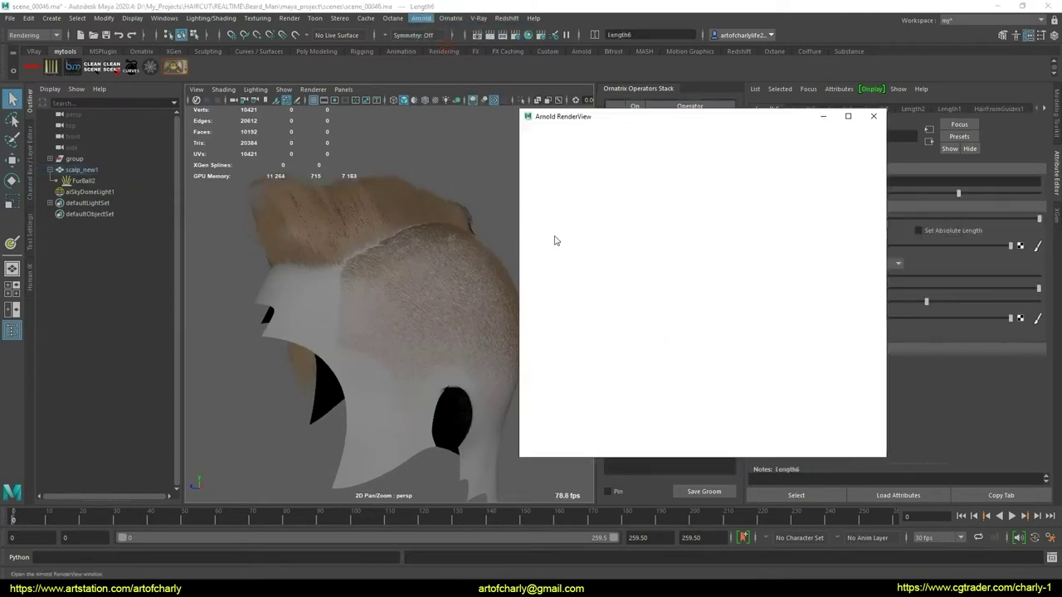
click(829, 145)
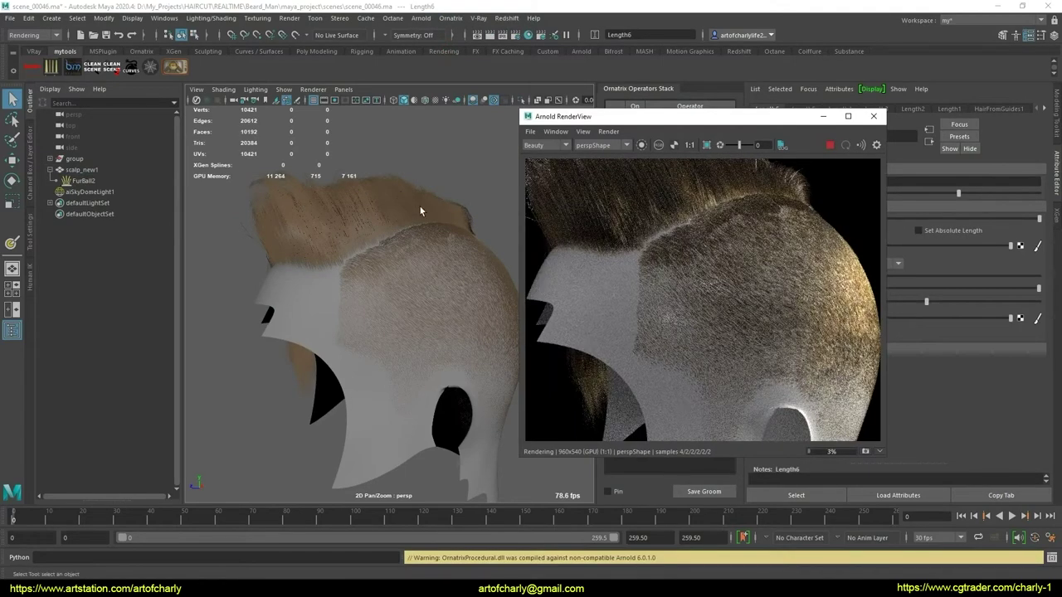
mouse_move(364, 275)
alt+mouse_down()
mouse_move(361, 249)
mouse_move(422, 266)
mouse_move(392, 270)
alt+mouse_up()
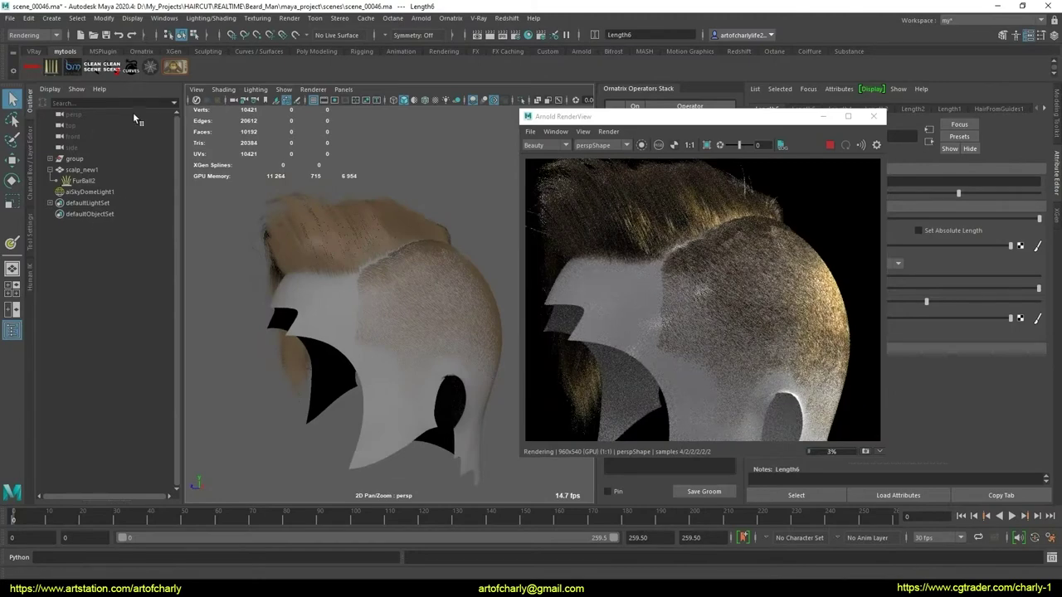
click(88, 193)
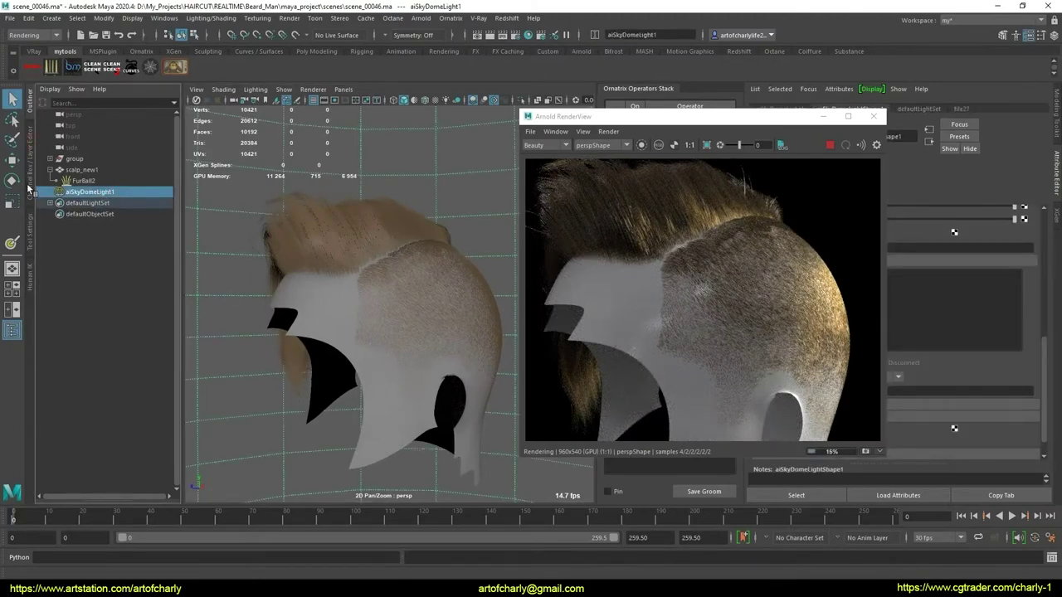
click(29, 190)
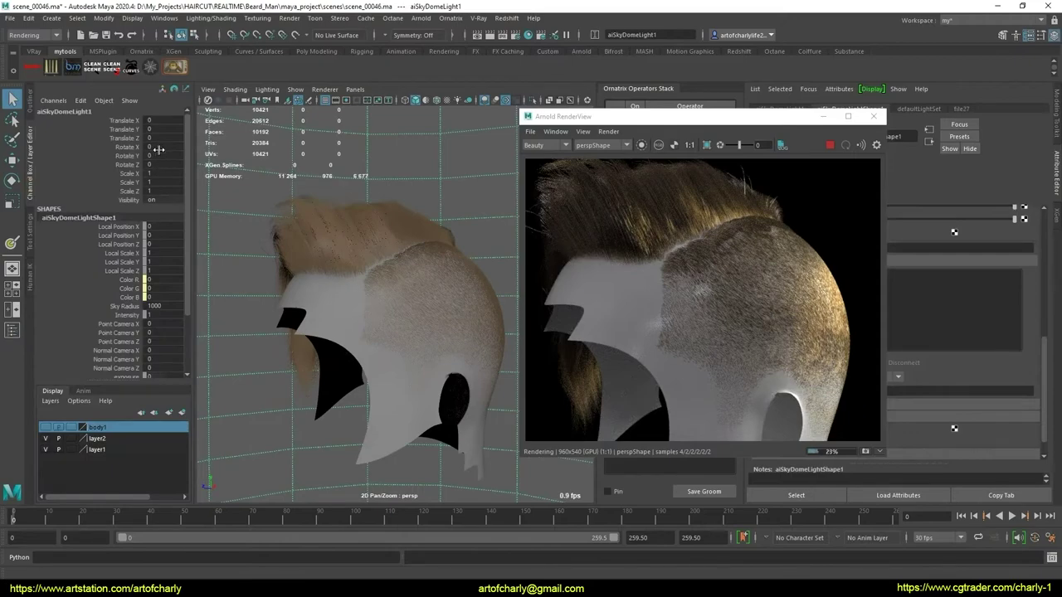
ctrl+drag(158, 149, 105, 151)
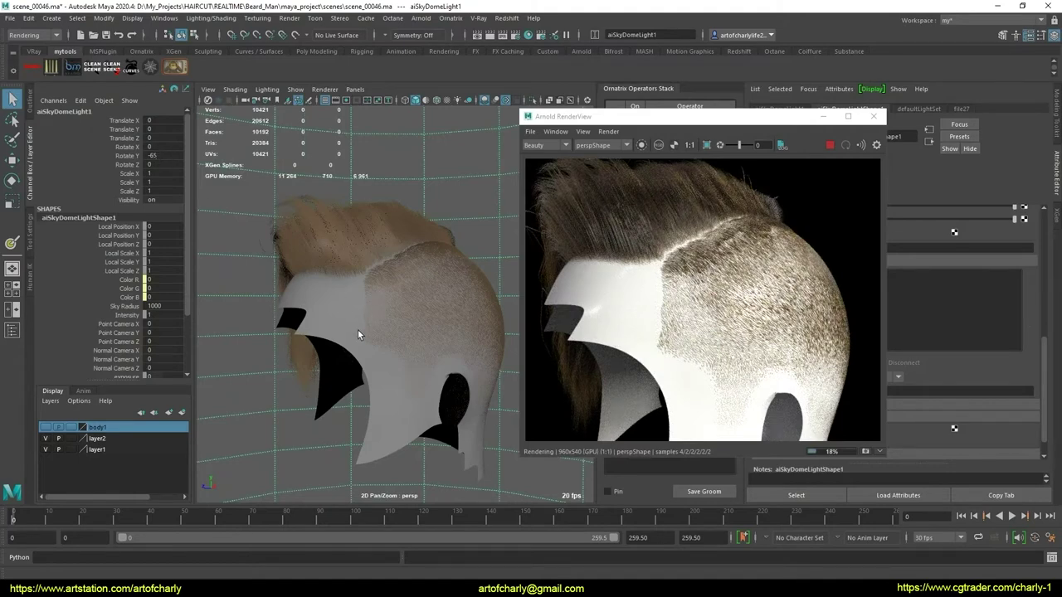
click(331, 314)
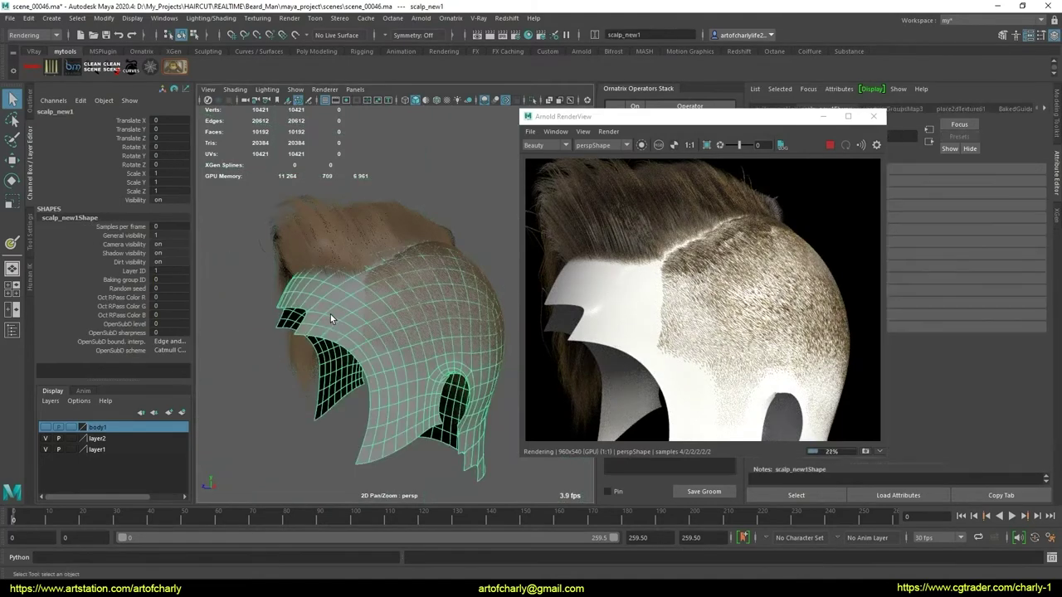
- Set the scalp's aiStandardSurface1 Specular Roughness to 1.000
click(1048, 110)
click(1048, 111)
click(1048, 111)
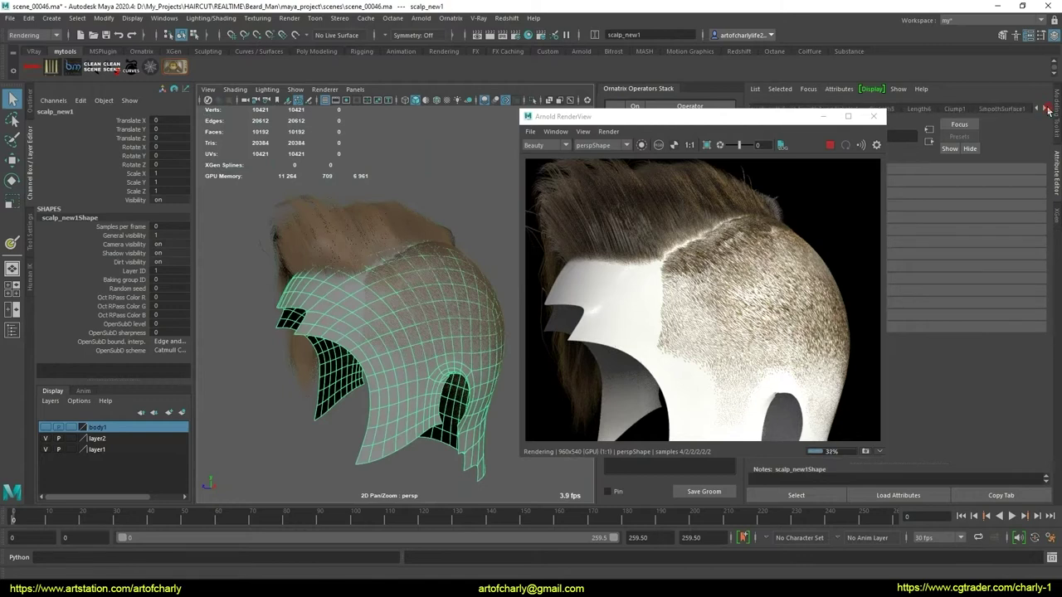
click(1048, 111)
click(1048, 111)
click(1042, 109)
click(1042, 109)
click(1004, 110)
drag(750, 130, 625, 133)
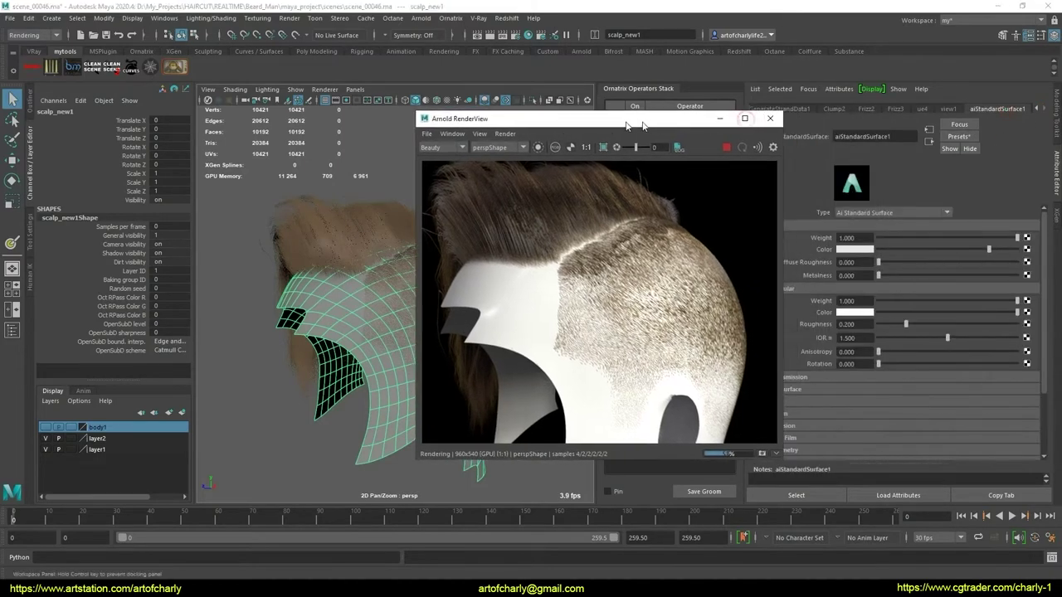
drag(918, 324, 1050, 326)
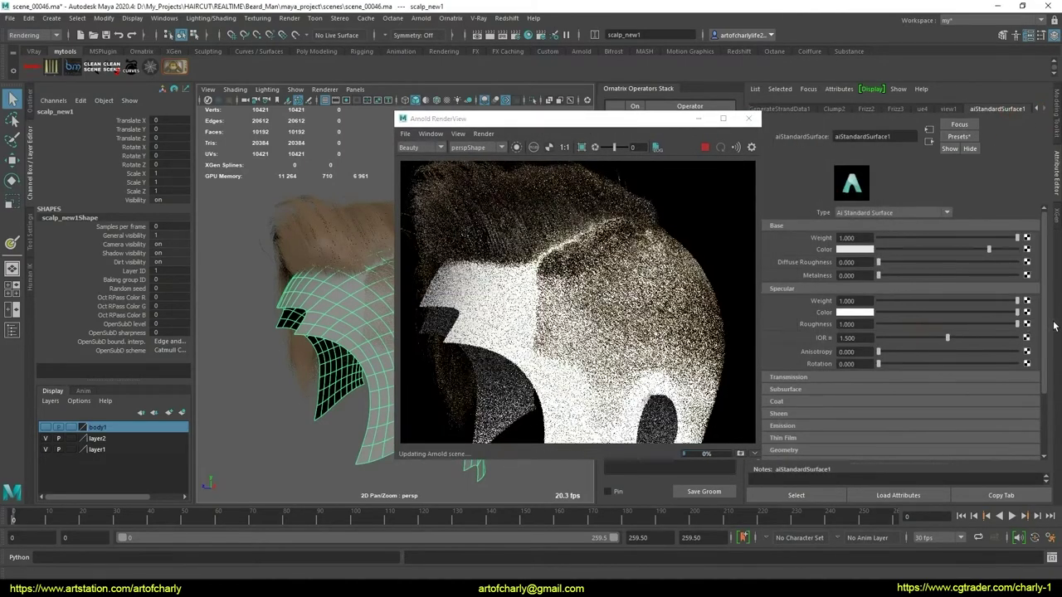
- Pick a pale peach Base Color for the scalp shader in the colour picker
drag(930, 251, 921, 249)
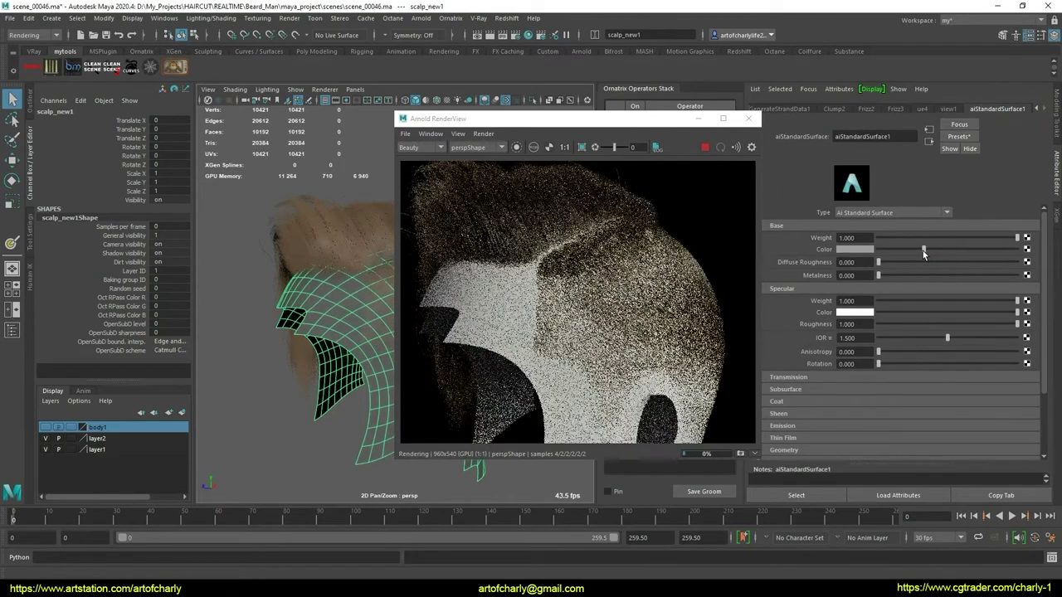
click(853, 250)
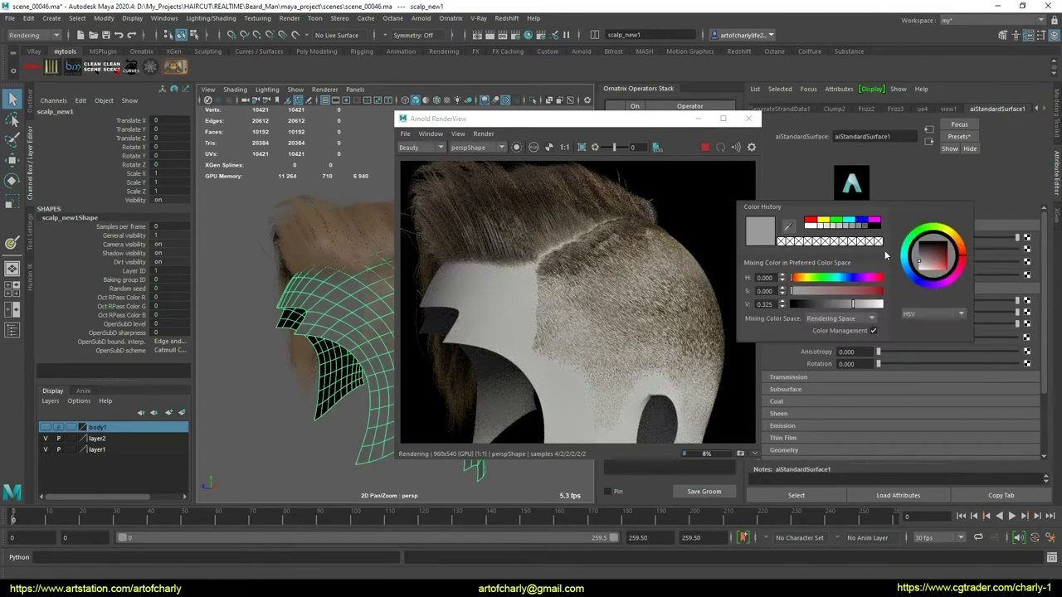
click(821, 222)
click(834, 292)
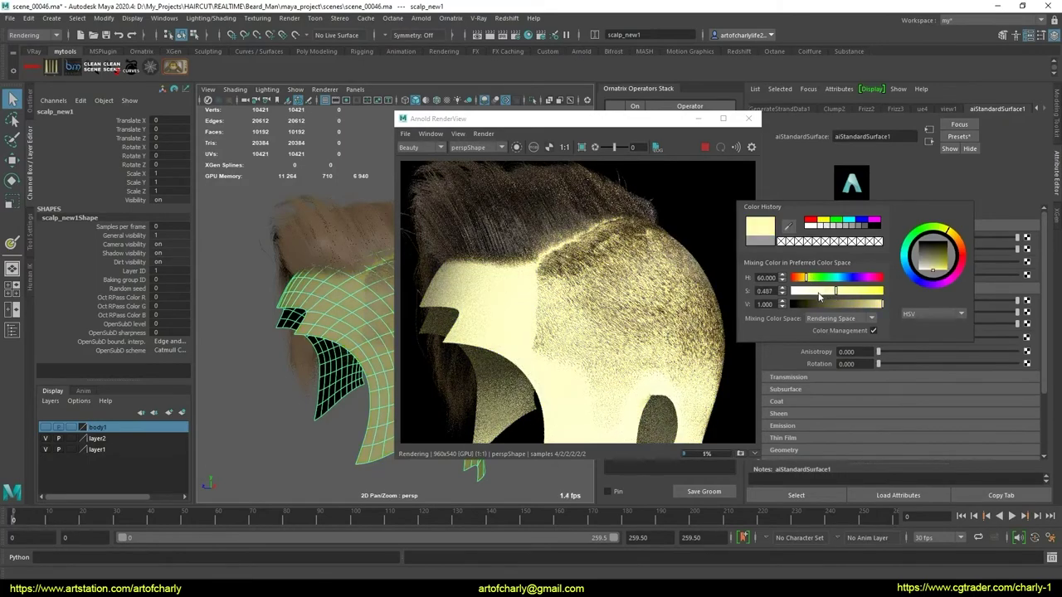
click(823, 291)
click(961, 246)
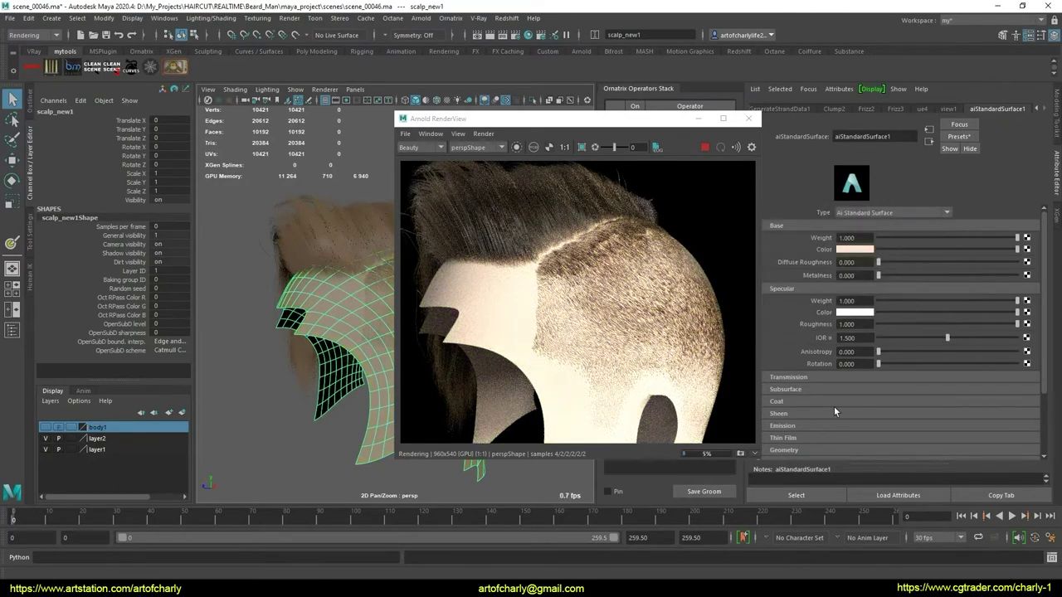
- Apply the Skin 1 subsurface preset with Subsurface Weight 0.269 to the scalp shader
click(793, 389)
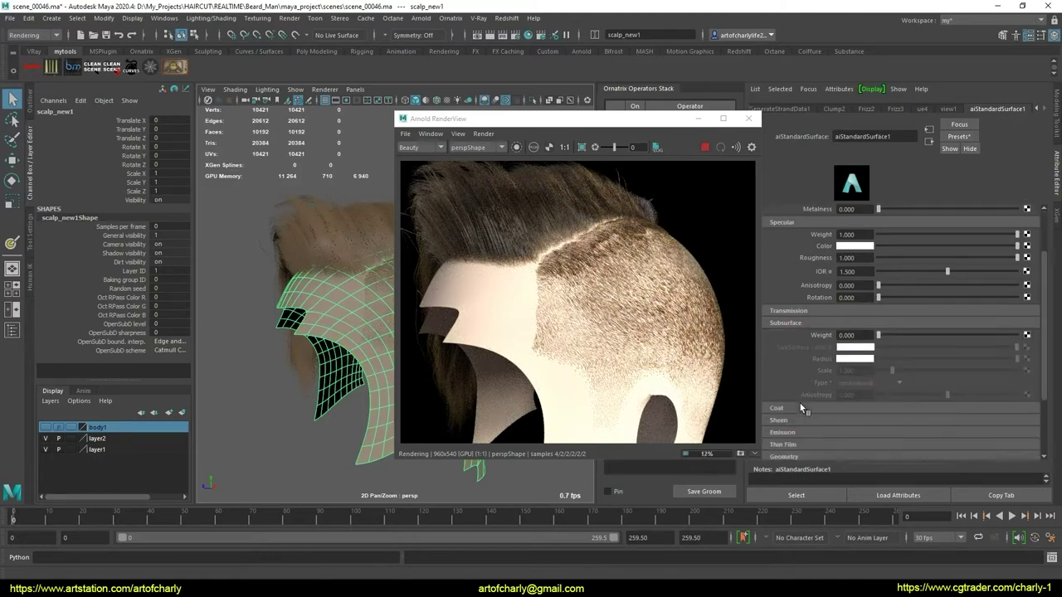
scroll(800, 403, down, 1)
drag(879, 335, 1027, 334)
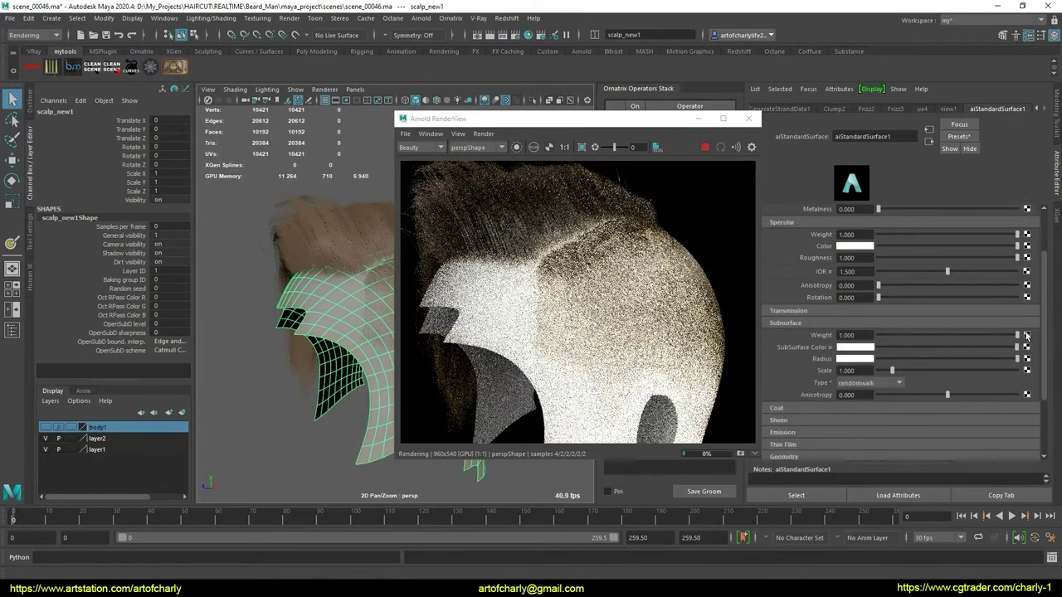
right_click(830, 353)
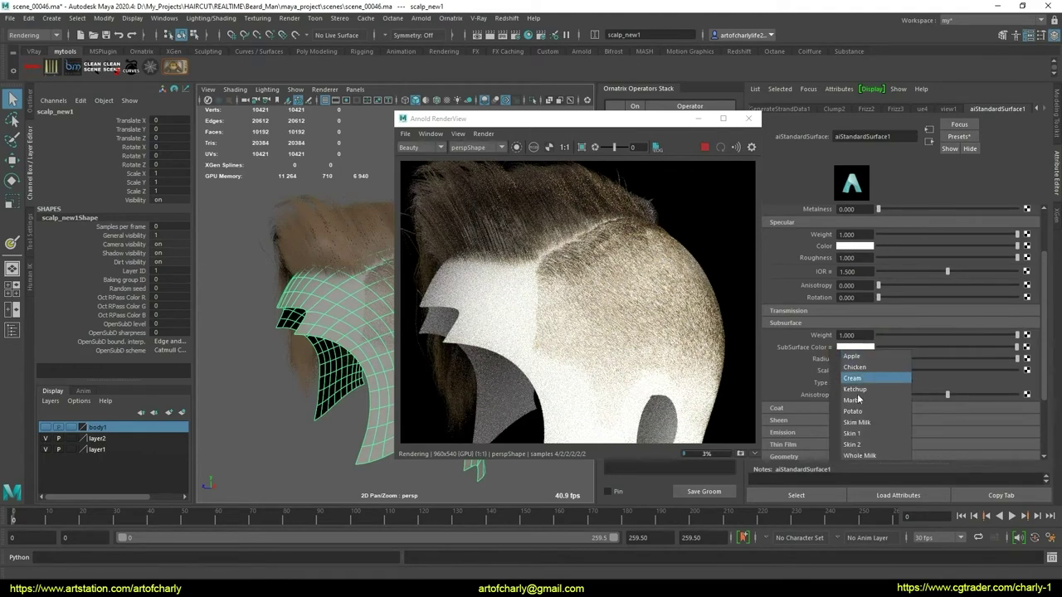
click(871, 438)
drag(945, 336, 914, 334)
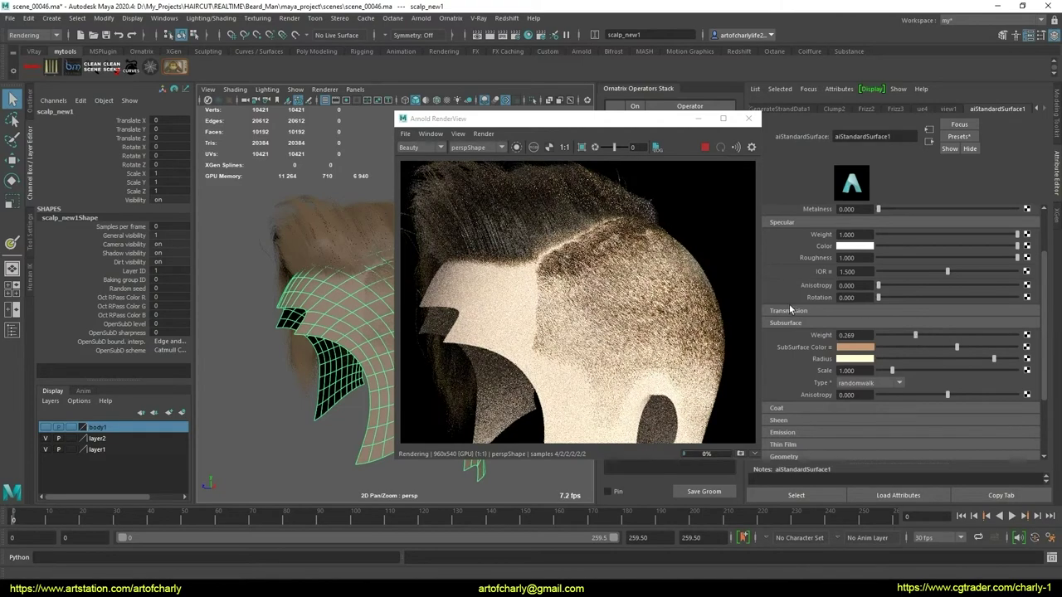
scroll(792, 283, up, 2)
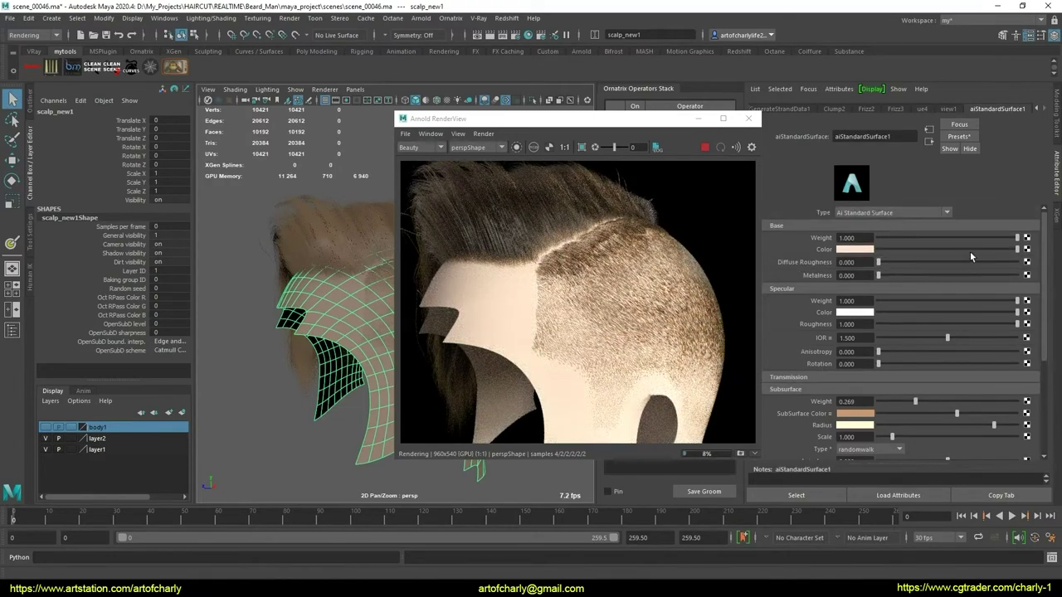
- Tint the scalp base colour toward tan, then orbit and select the FurBall2 groom
mouse_move(970, 251)
mouse_down()
mouse_move(903, 248)
mouse_move(1003, 249)
mouse_move(869, 249)
mouse_move(1016, 252)
mouse_move(960, 248)
mouse_move(970, 249)
mouse_up()
click(848, 249)
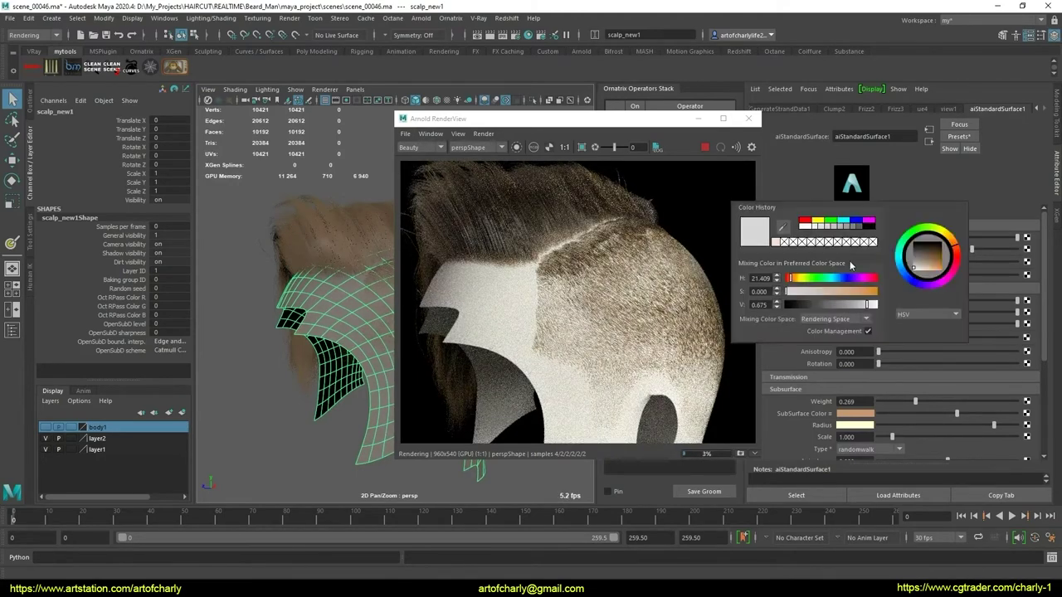
drag(836, 292, 829, 296)
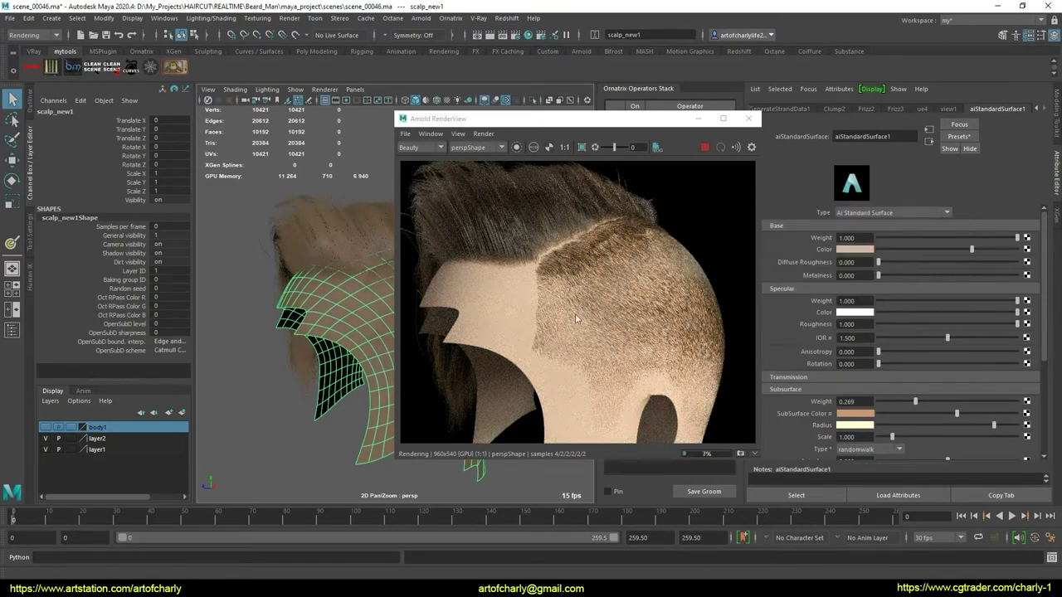
mouse_move(294, 353)
alt+mouse_down()
mouse_move(332, 340)
mouse_move(274, 341)
mouse_move(254, 329)
alt+mouse_up()
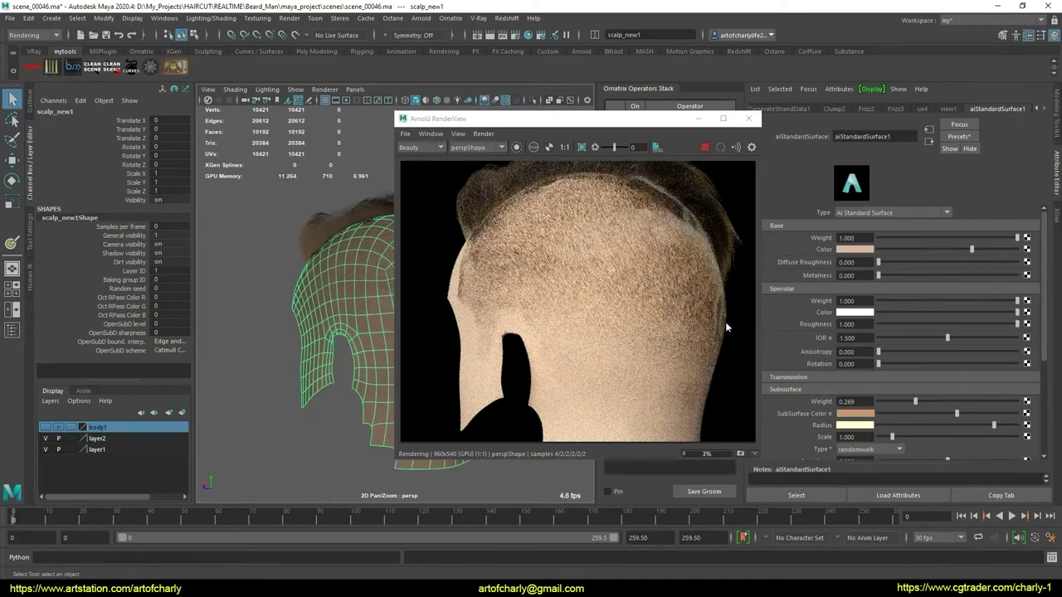
alt+drag(326, 318, 348, 319)
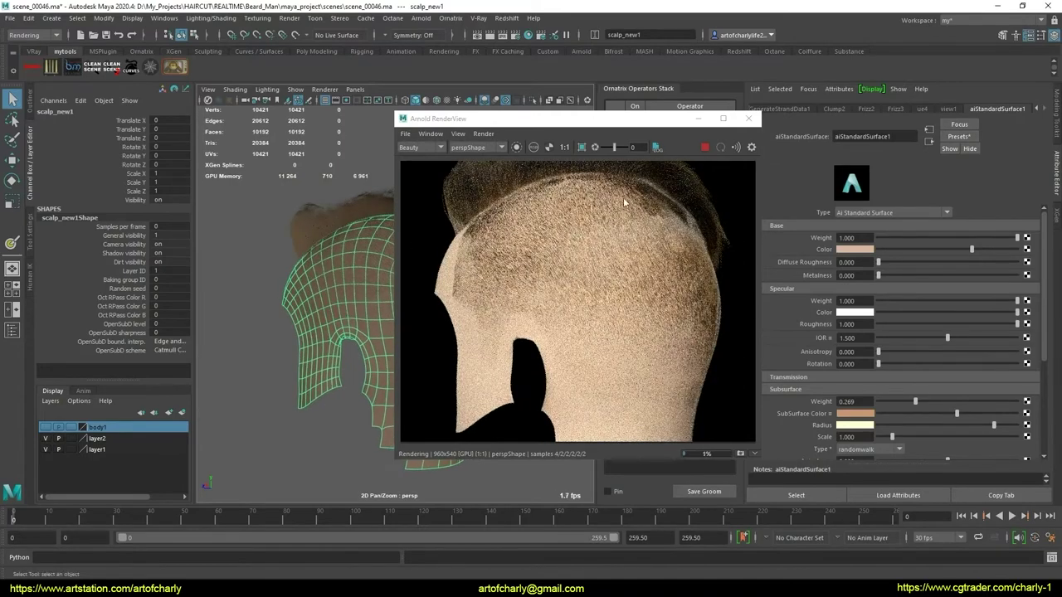
click(363, 207)
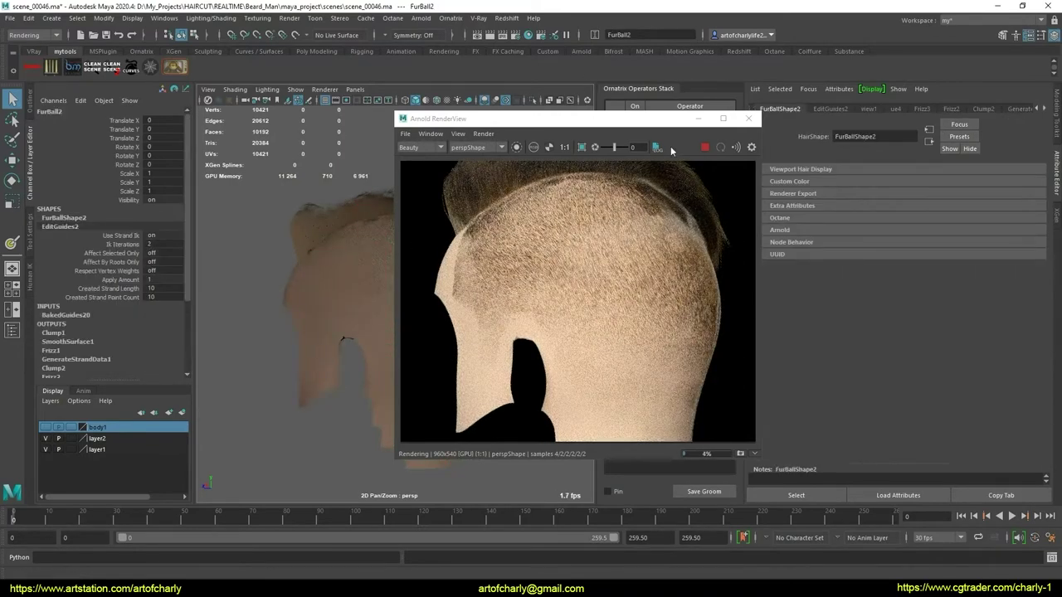
- Graph aiStandardHair1 in Hypershade and raise its Melanin to 1.000
drag(531, 121, 614, 119)
click(530, 36)
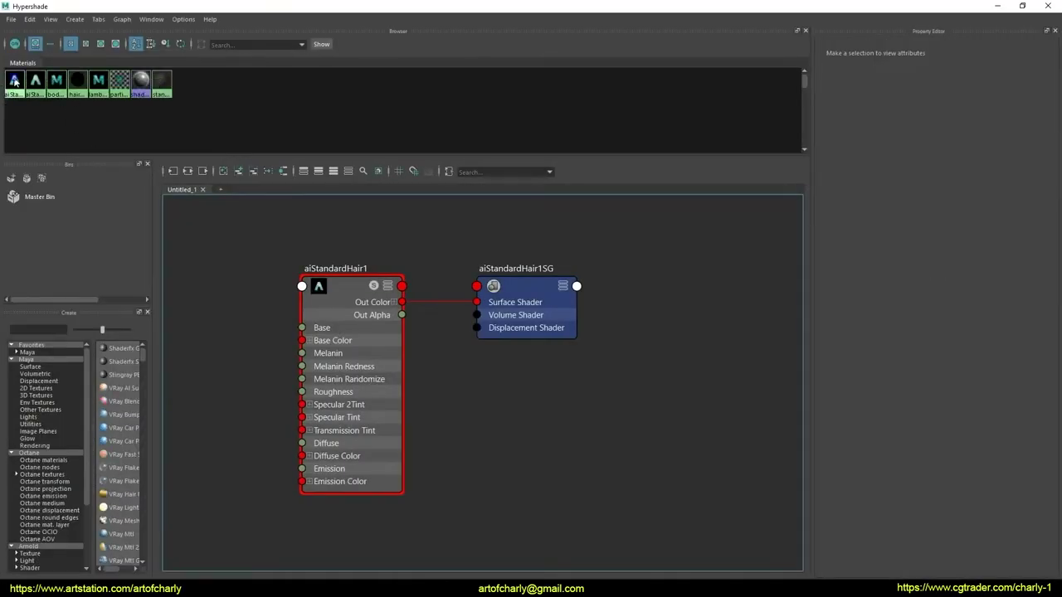
right_click(14, 83)
click(91, 108)
click(369, 270)
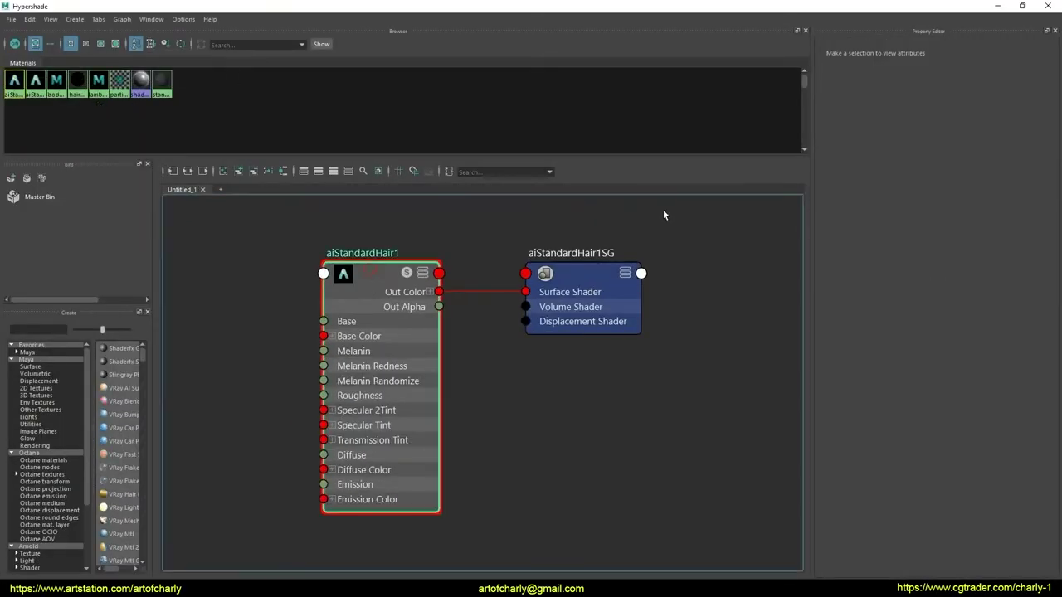
click(1047, 6)
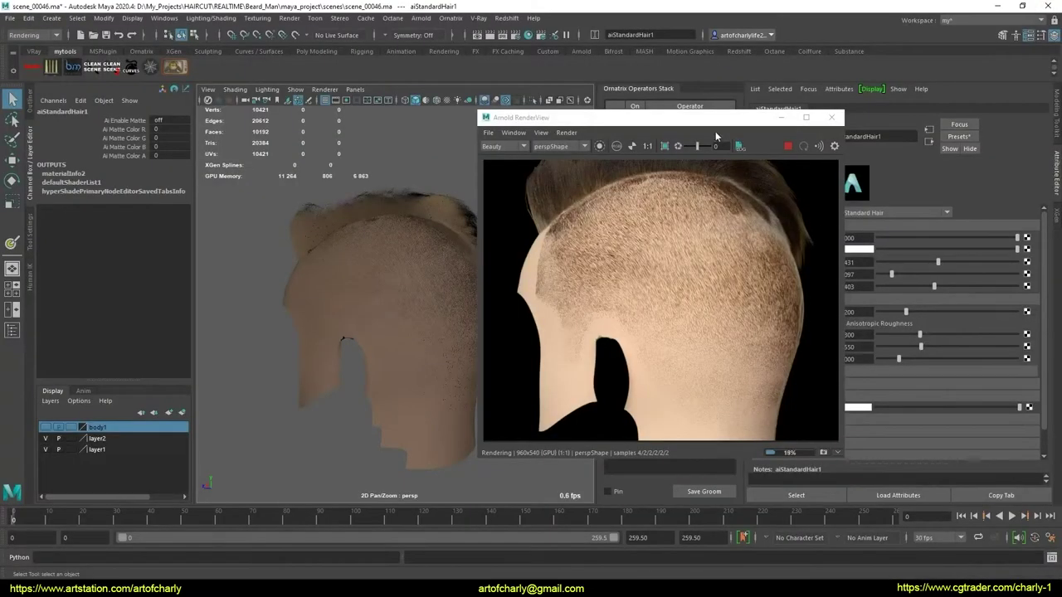
drag(715, 131, 558, 155)
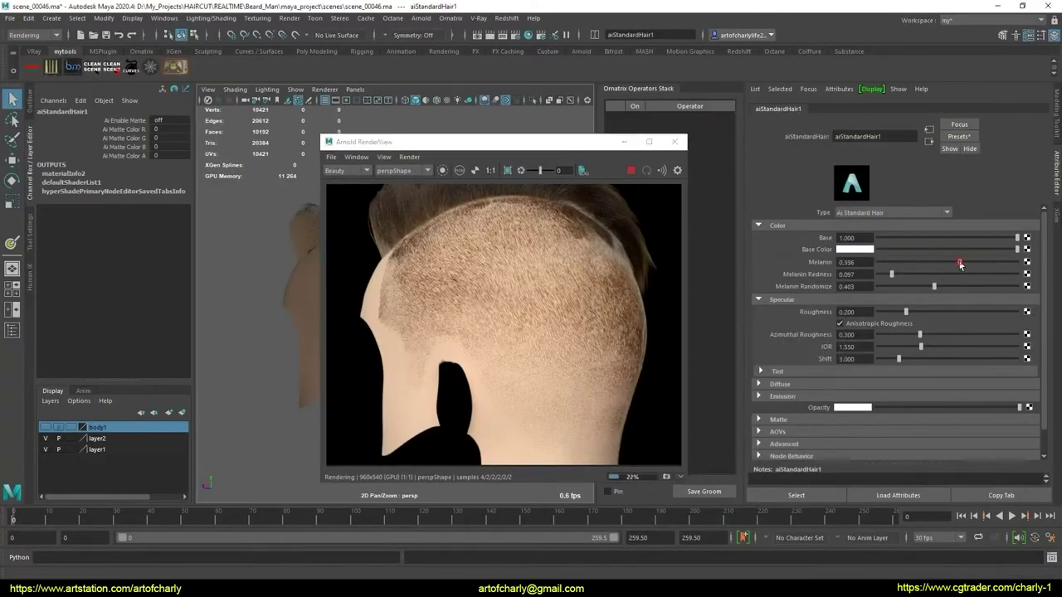
drag(938, 263, 1058, 264)
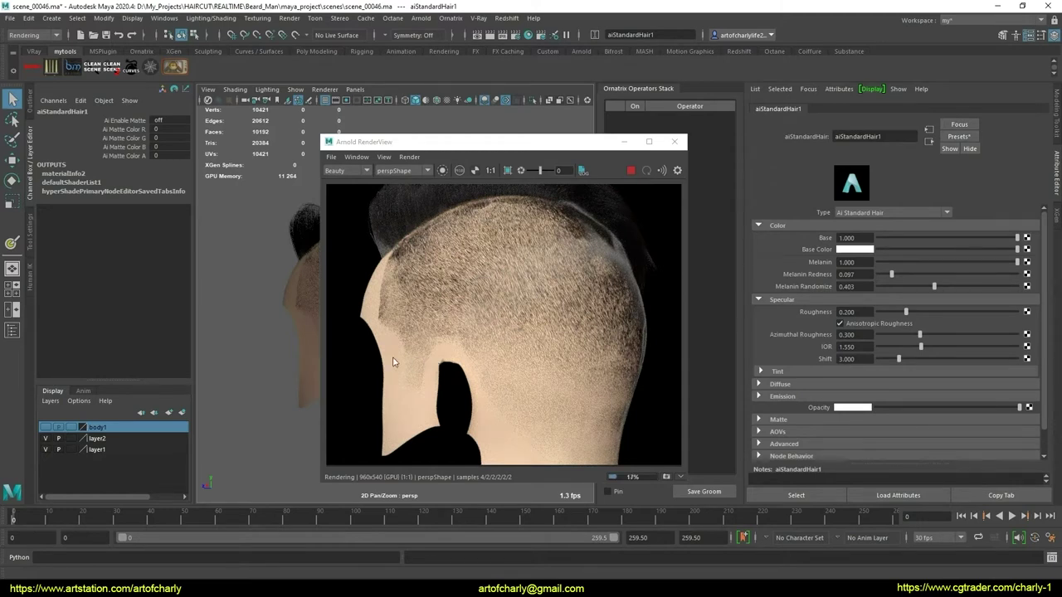
- Darken the scalp_new1 aiStandardSurface1 Specular Color to near-black
click(308, 363)
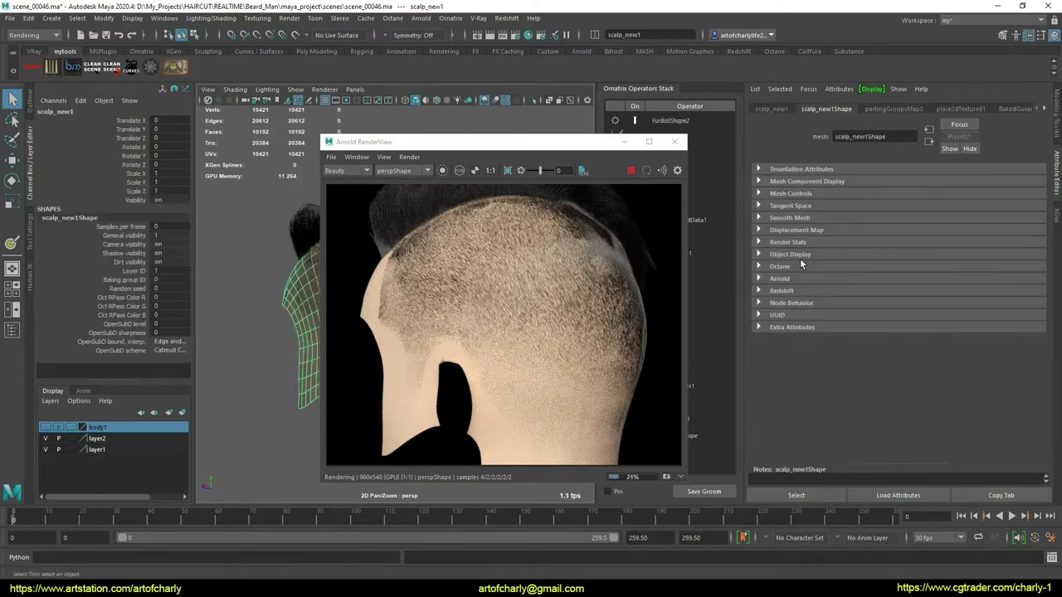
click(1044, 108)
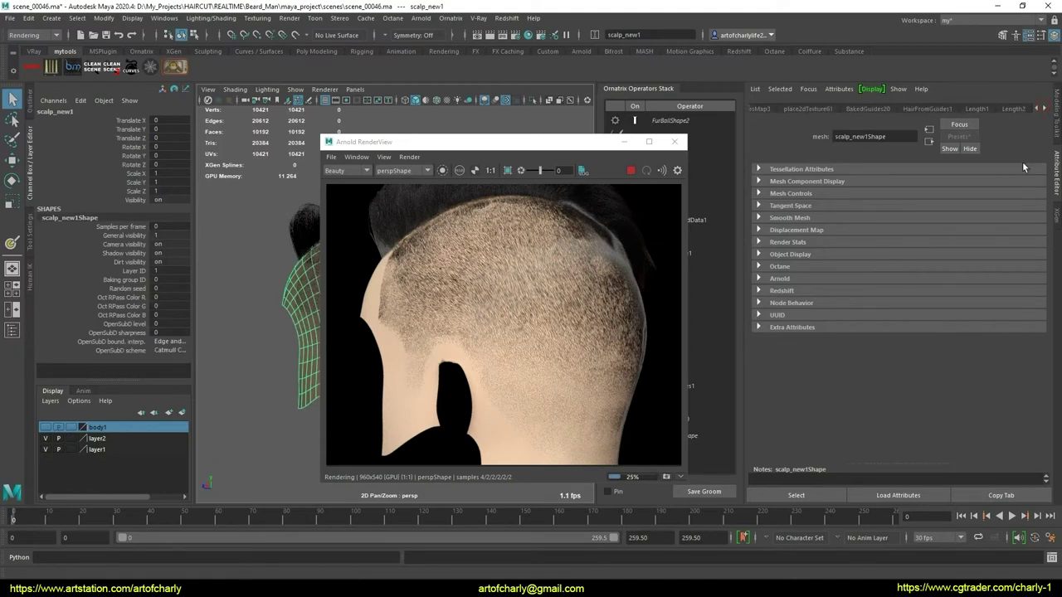
click(1043, 109)
click(1044, 110)
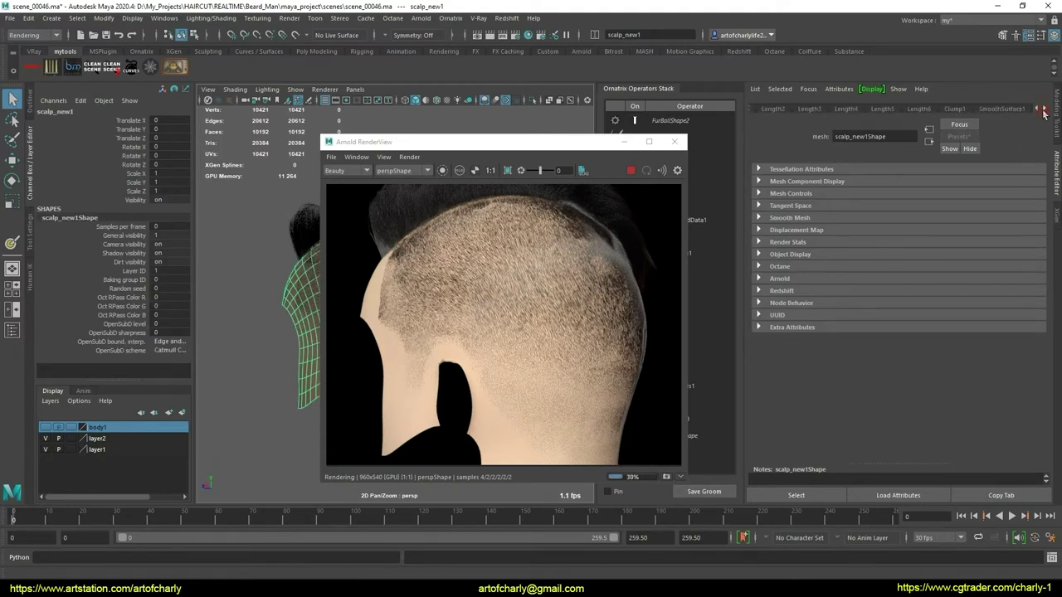
click(1044, 109)
click(1043, 110)
click(1044, 110)
click(1011, 111)
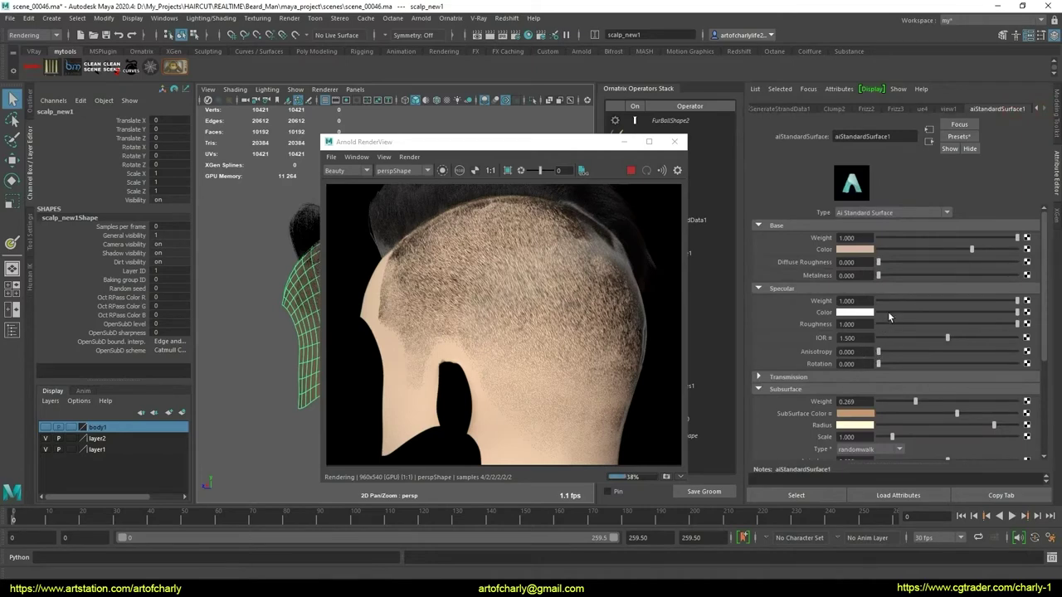
drag(887, 312, 884, 313)
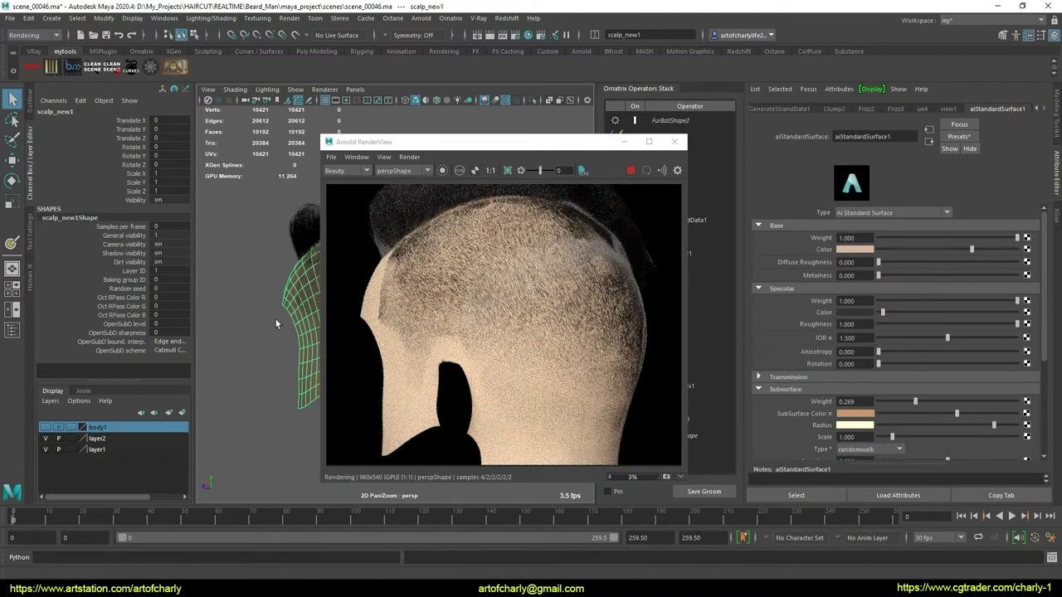
- Select FurBall2, reframe on the back of the head, and show the Outliner
click(303, 229)
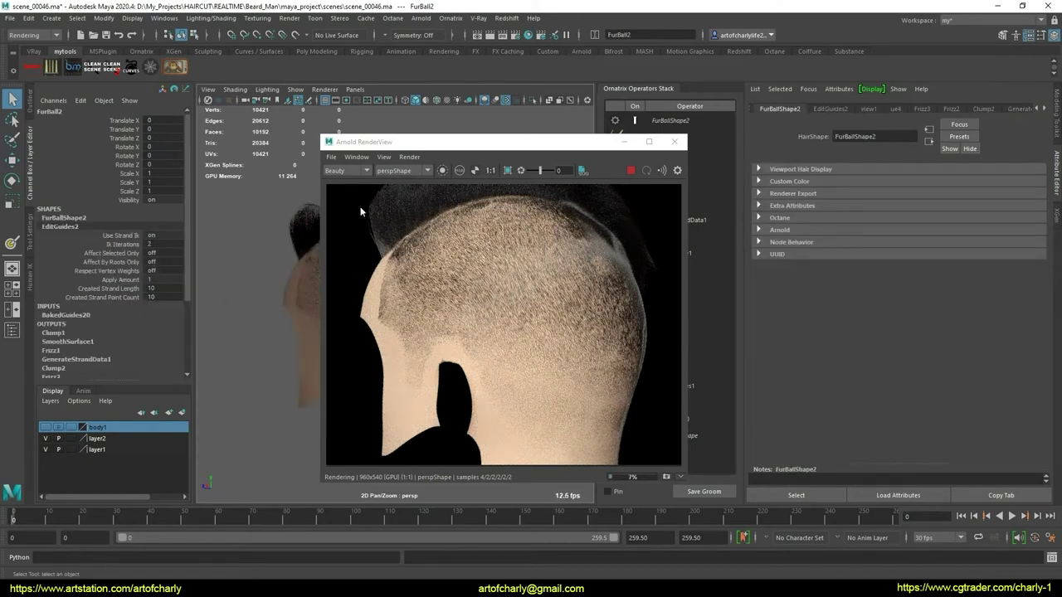
mouse_move(269, 369)
alt+mouse_down()
mouse_move(295, 340)
mouse_move(285, 335)
alt+mouse_up()
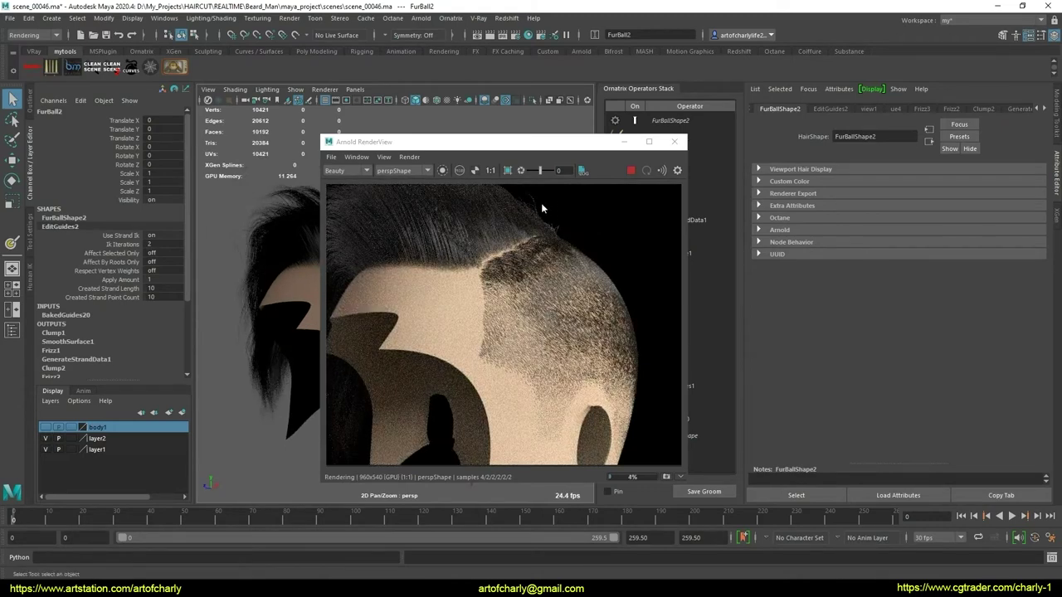
drag(498, 141, 696, 138)
mouse_move(373, 328)
alt+mouse_down()
mouse_move(418, 308)
mouse_move(363, 303)
mouse_move(393, 275)
alt+mouse_up()
alt+right_drag(393, 274, 410, 349)
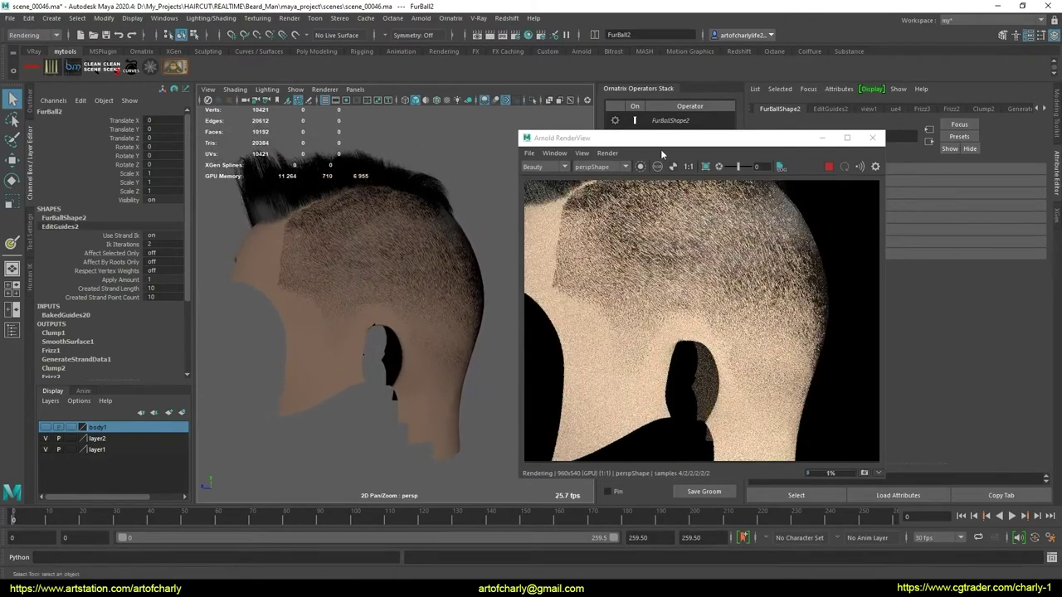
scroll(684, 310, down, 2)
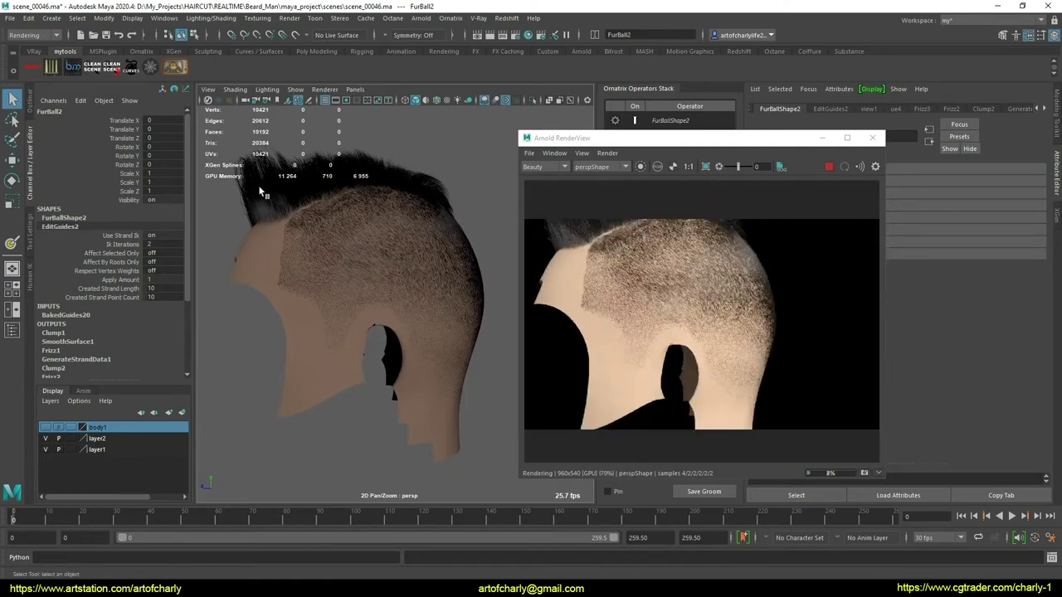
click(32, 107)
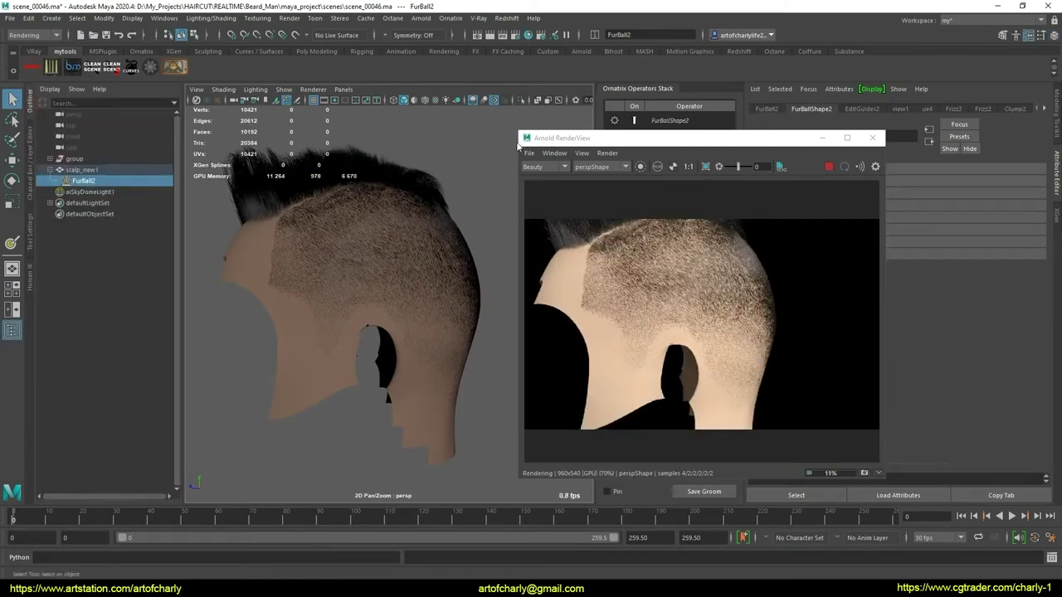
- Graph and select the aiStandardHair1 shader in Hypershade
click(527, 35)
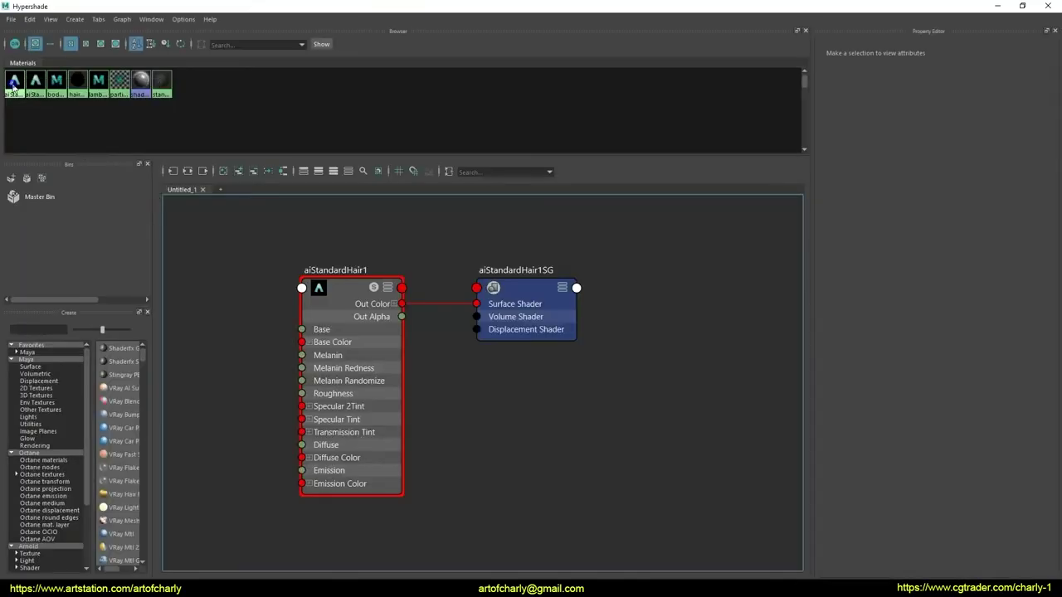
right_drag(98, 83, 83, 114)
click(376, 276)
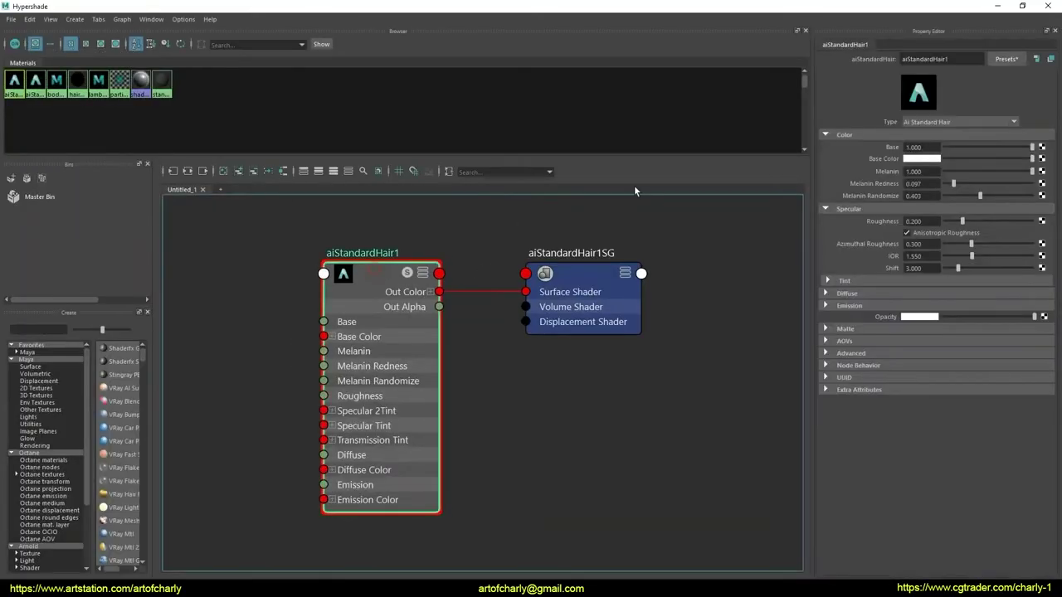
click(1045, 5)
- Set aiStandardHair1 specular Roughness to 0.4, then 0.3
drag(747, 146, 598, 144)
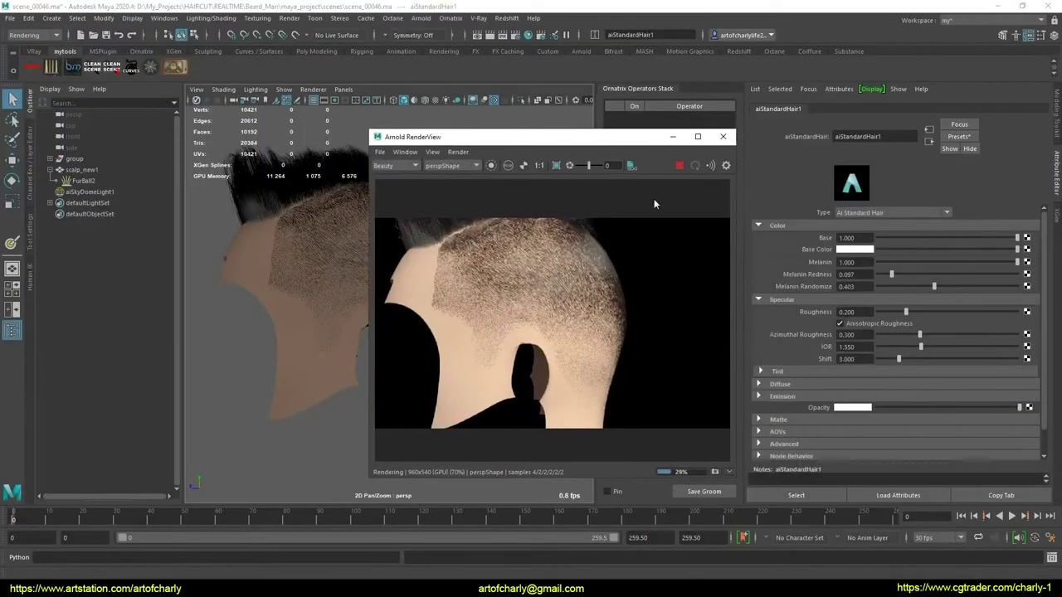
click(847, 312)
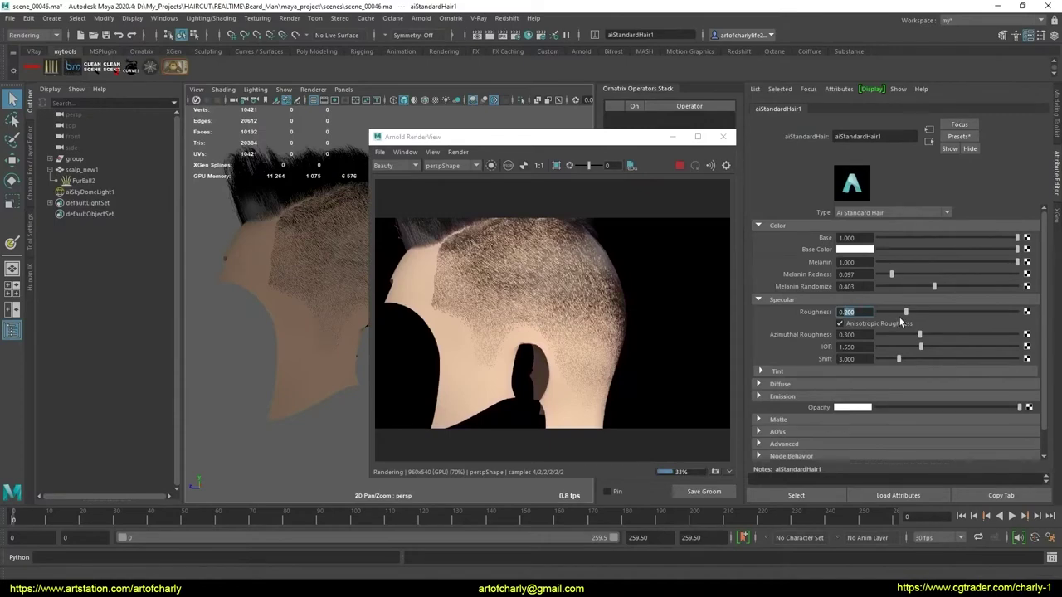
text(0.4)
key(Return)
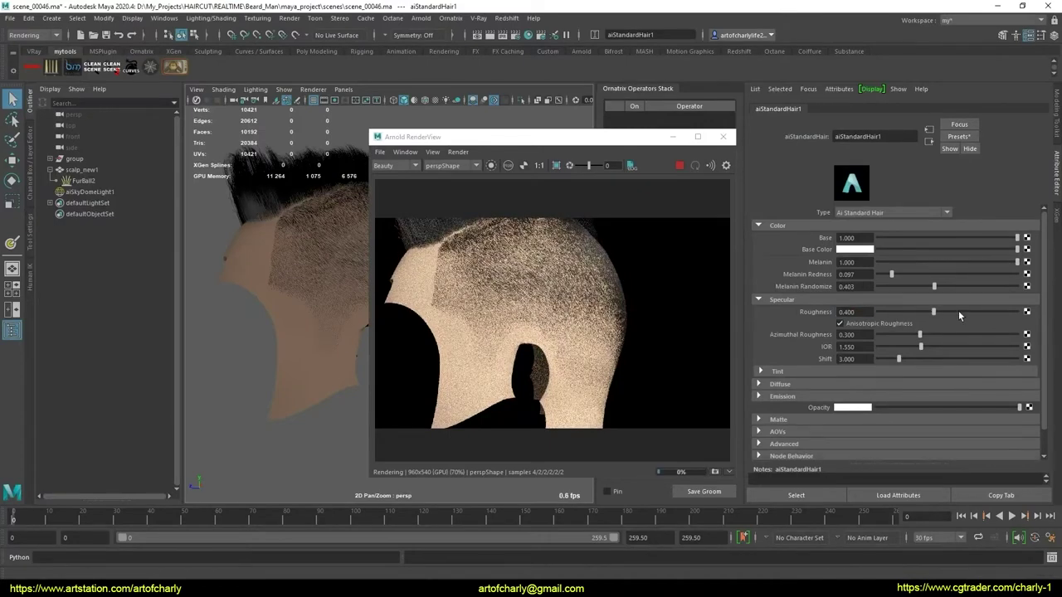
click(860, 312)
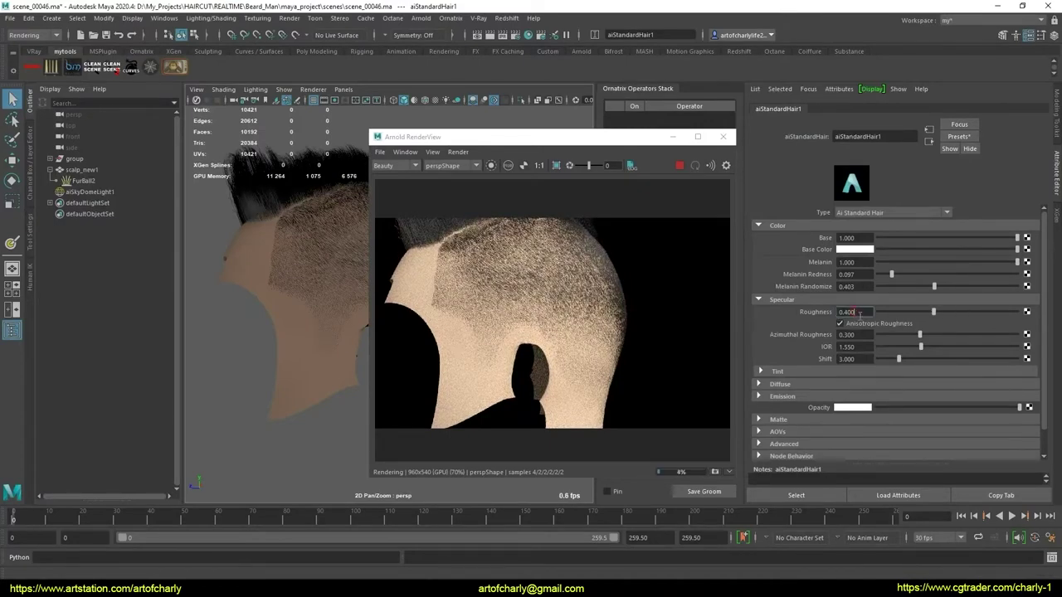
text(0.3)
key(Return)
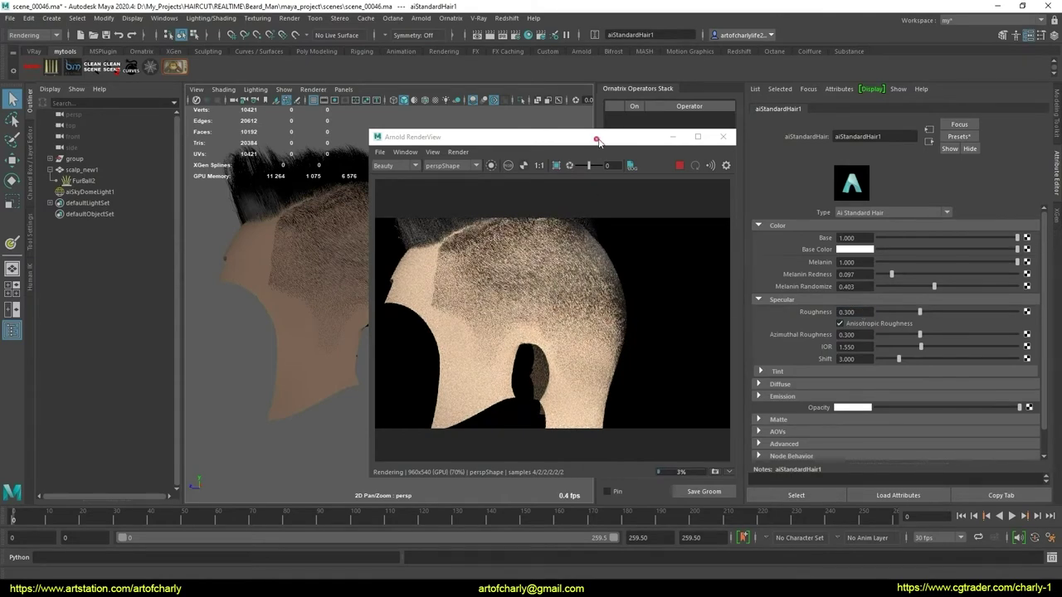
drag(598, 141, 631, 141)
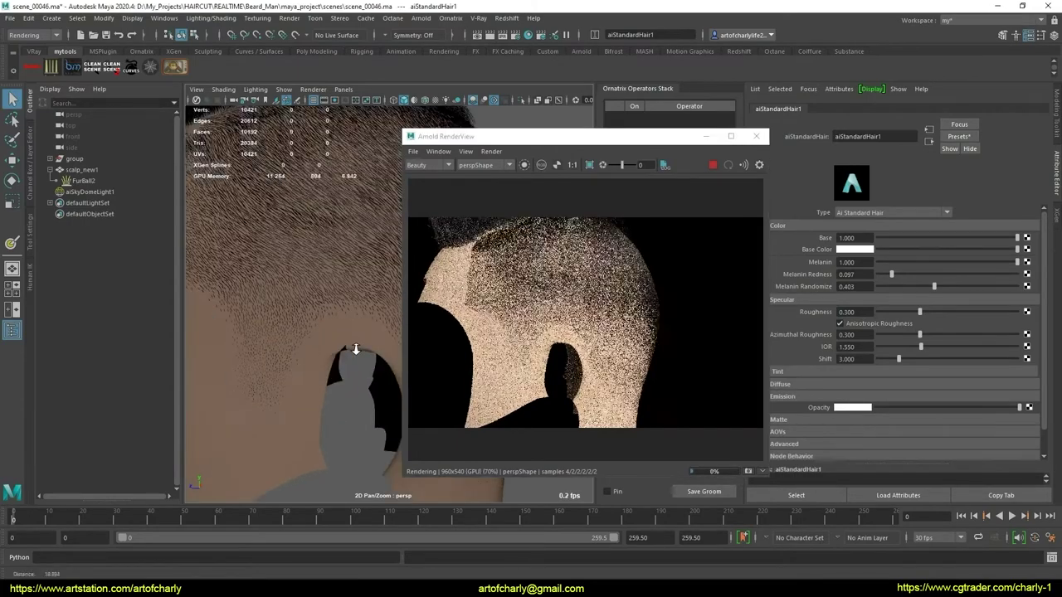
- Zoom in and orbit the viewport to look at the back of the head
alt+right_drag(332, 280, 309, 321)
alt+middle_drag(310, 321, 355, 332)
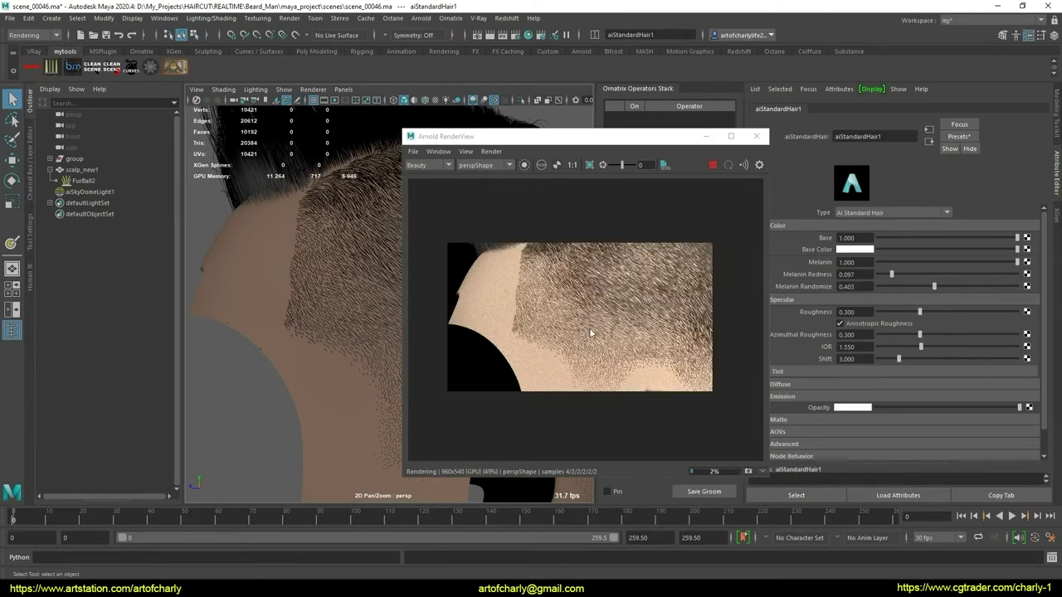
alt+middle_drag(270, 310, 295, 274)
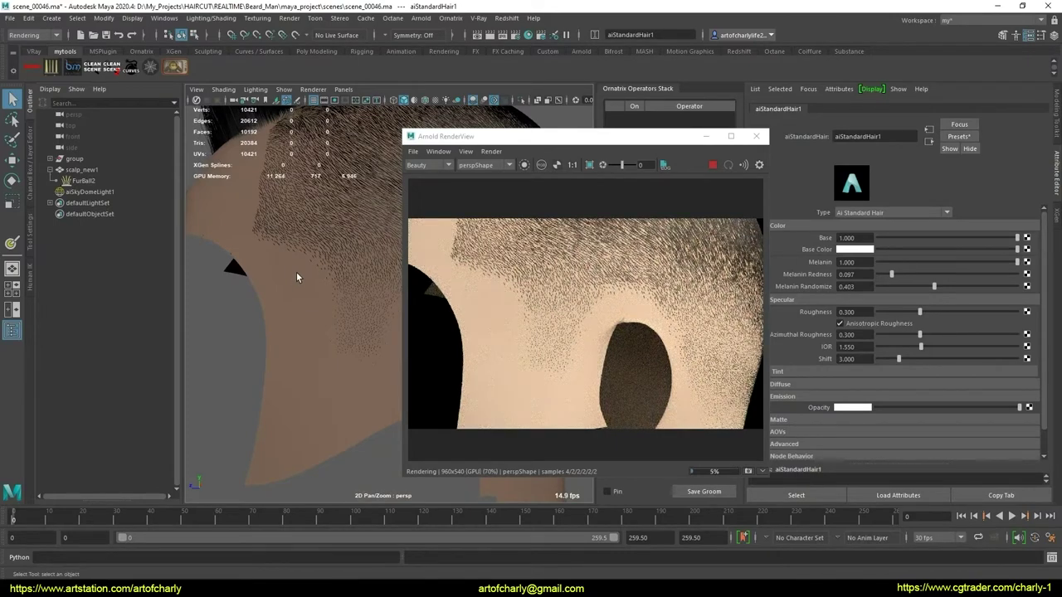
mouse_move(346, 313)
alt+mouse_down()
mouse_move(292, 310)
mouse_move(225, 333)
mouse_move(241, 310)
alt+mouse_up()
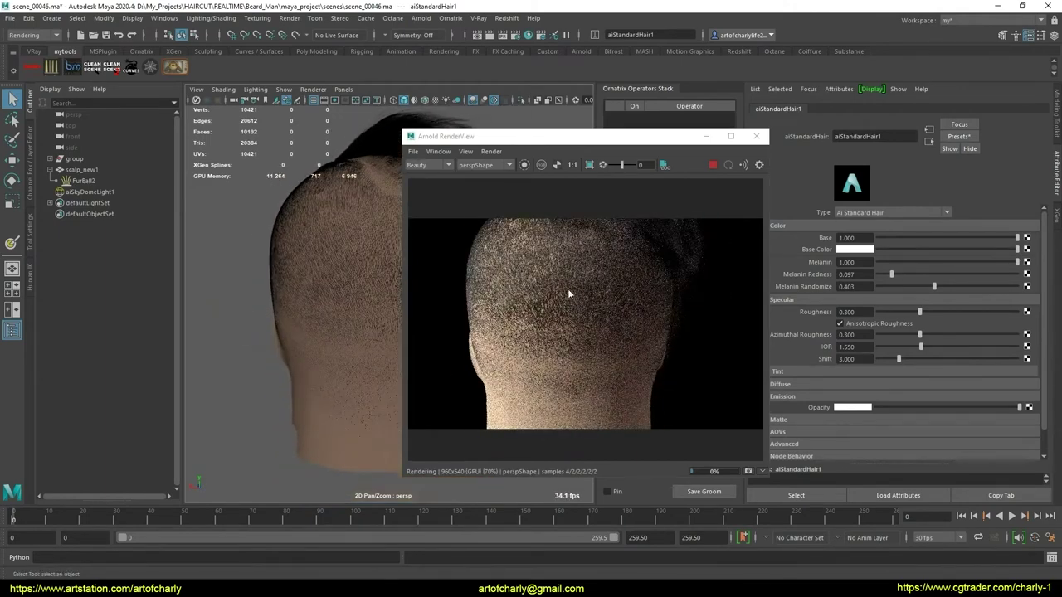
scroll(592, 314, up, 1)
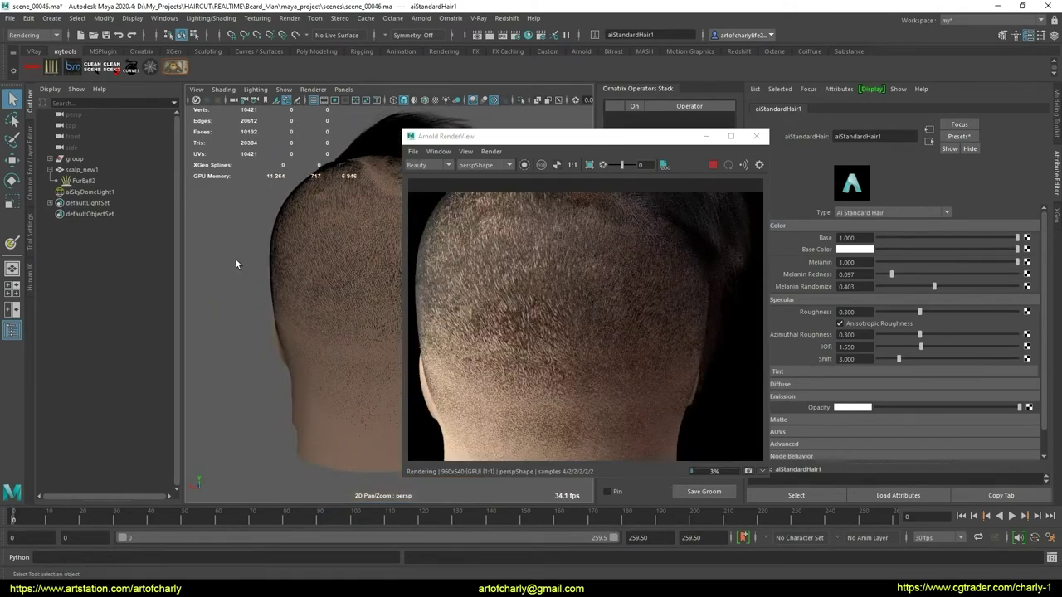
- Rotate the sky dome light to 30 in Y and reframe the render view
click(105, 192)
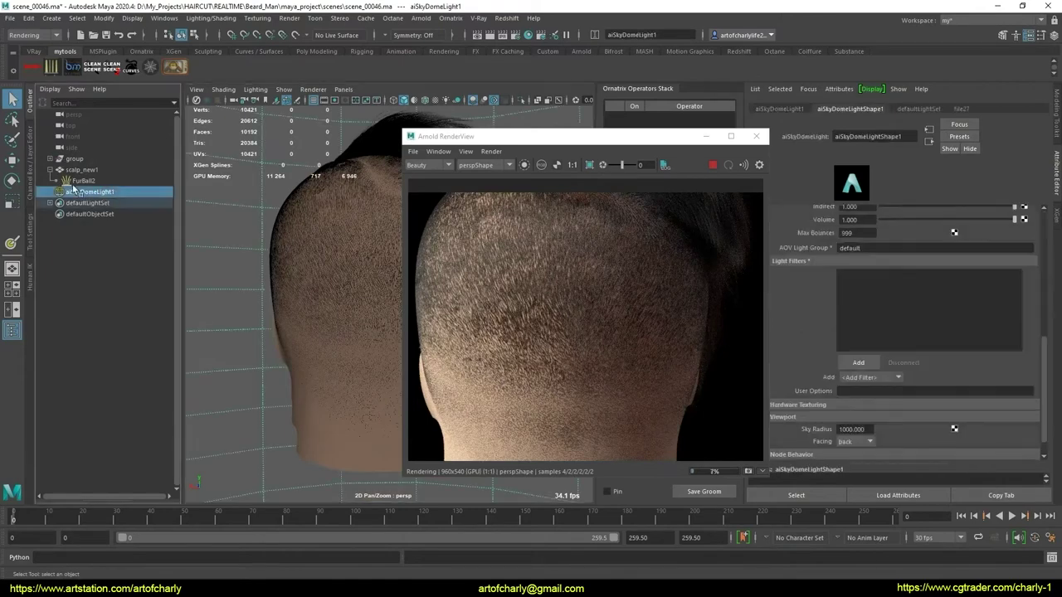
click(33, 162)
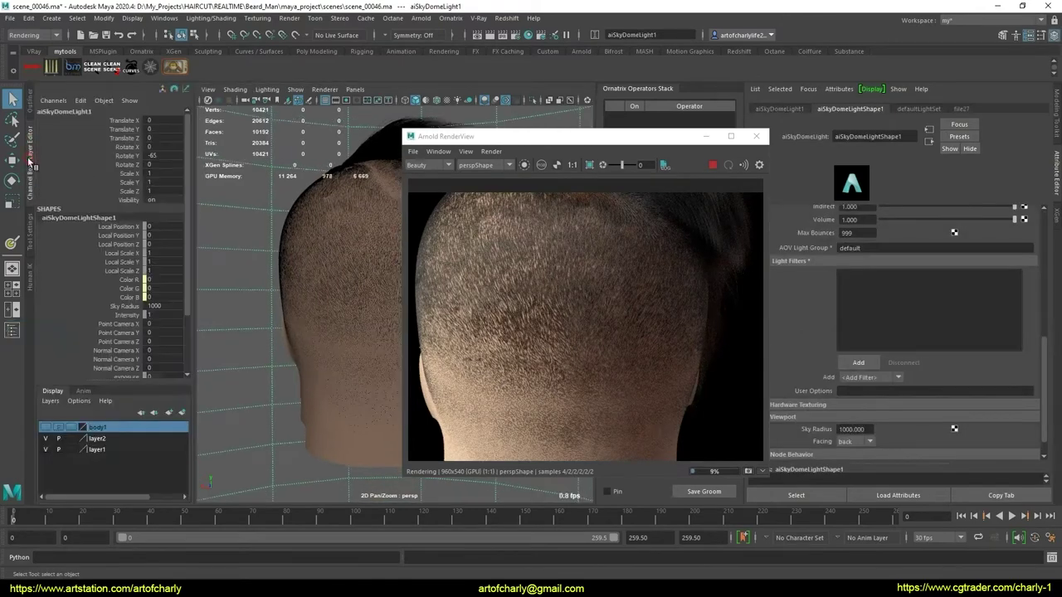
mouse_move(332, 332)
middle_down()
mouse_move(464, 332)
mouse_move(428, 332)
middle_up()
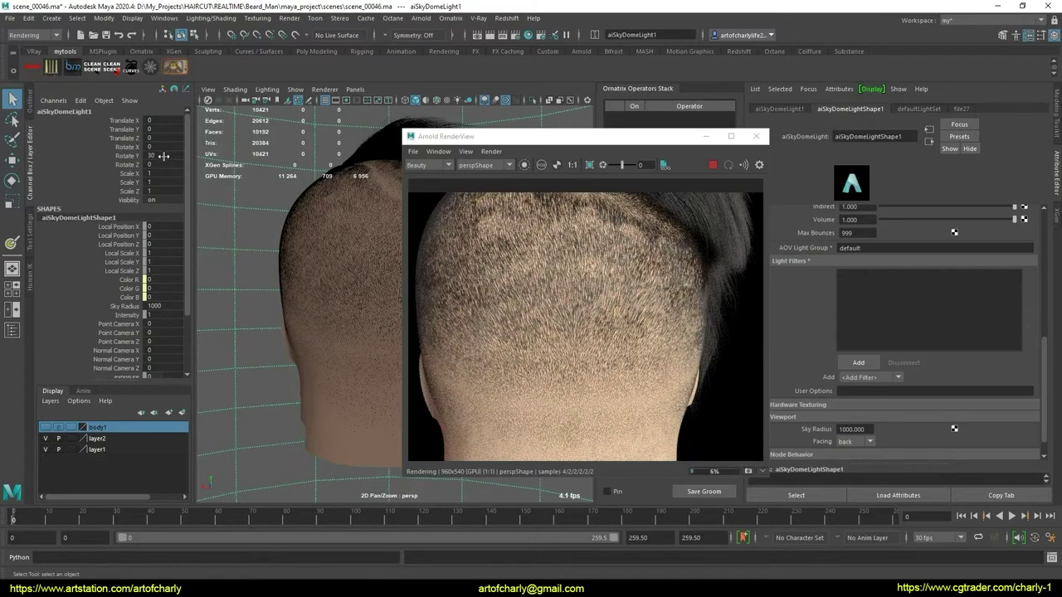
key(f)
scroll(580, 419, up, 2)
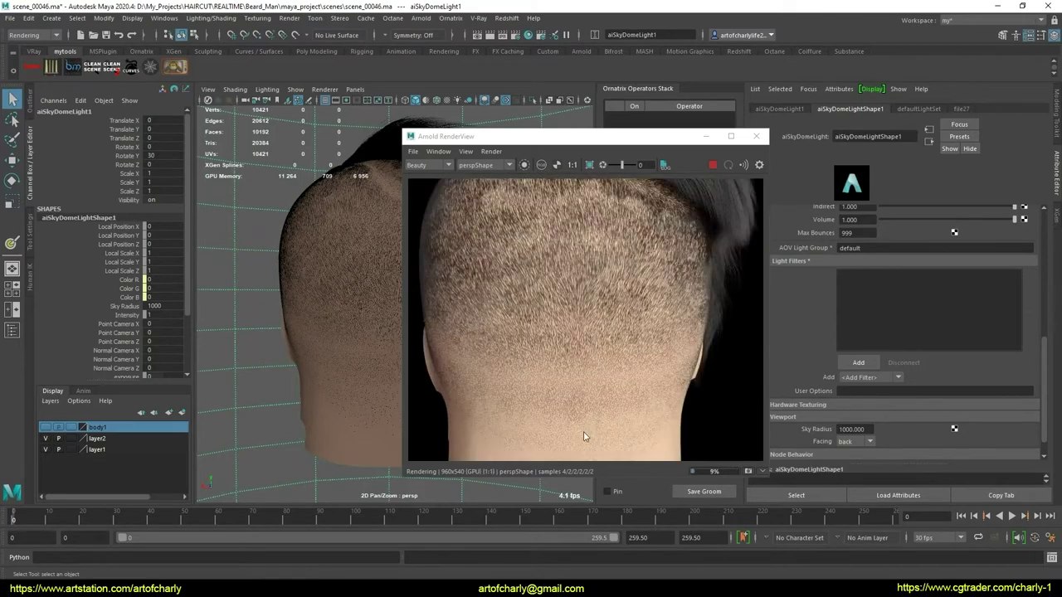
scroll(584, 431, up, 2)
scroll(583, 438, down, 1)
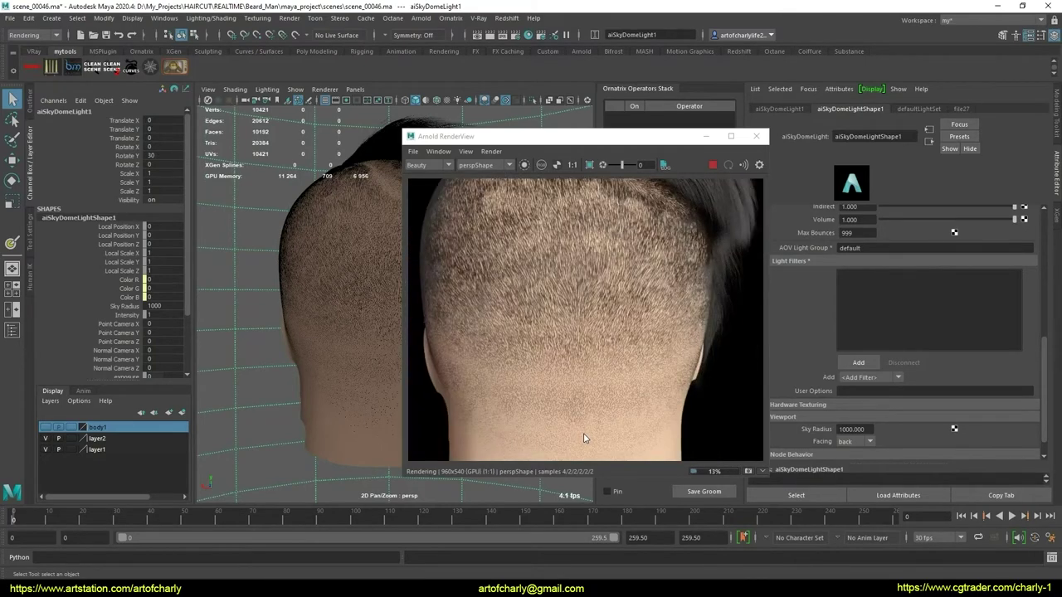
scroll(554, 285, down, 1)
scroll(565, 310, down, 1)
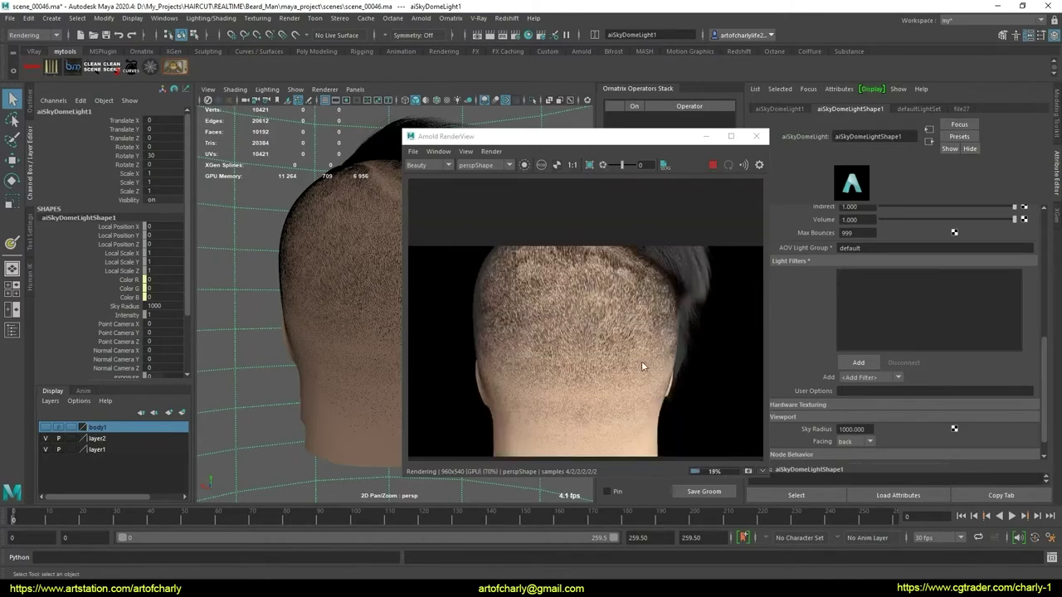
scroll(641, 366, up, 1)
mouse_move(324, 332)
alt+mouse_down()
mouse_move(378, 295)
mouse_move(321, 271)
mouse_move(320, 304)
mouse_move(431, 223)
mouse_move(456, 291)
mouse_move(386, 254)
alt+mouse_up()
- Close Arnold RenderView and make the body1 display layer visible again
click(755, 136)
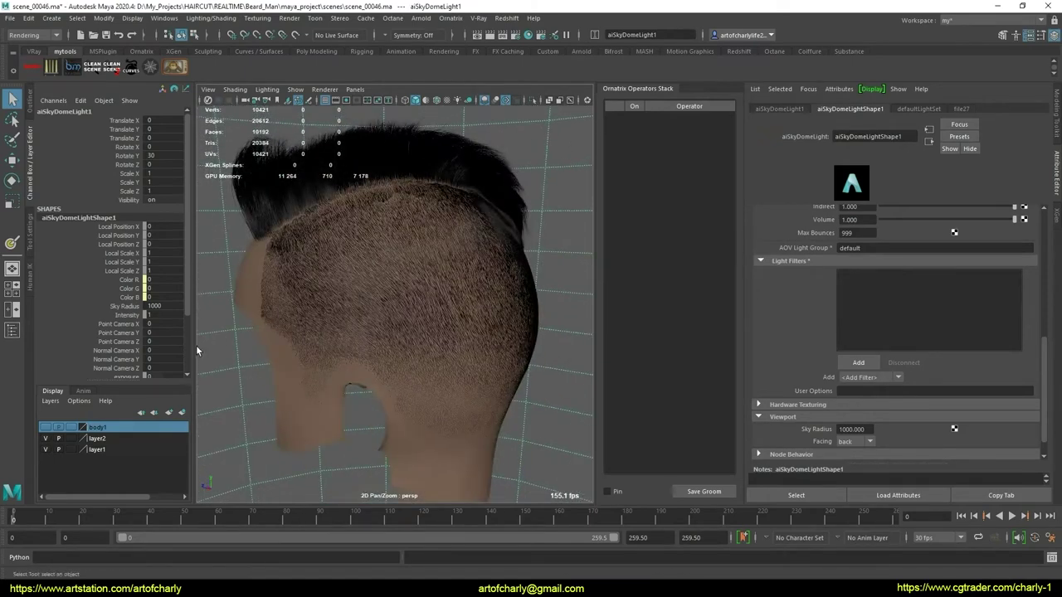
click(116, 441)
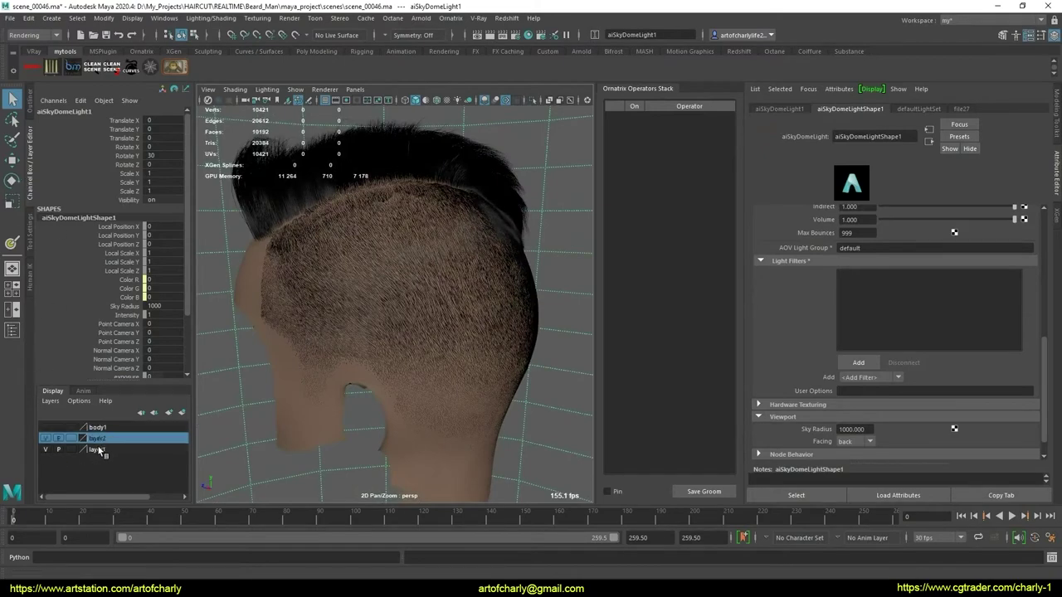
click(118, 430)
click(46, 427)
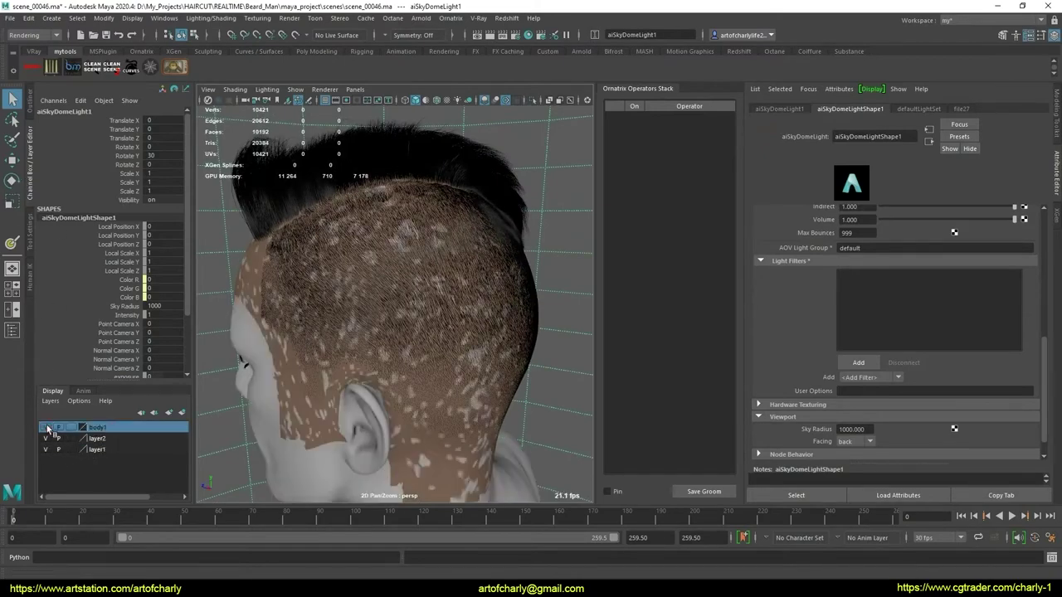
- Hide the scalp_new1 mesh by unchecking its Object Display Visibility
alt+drag(259, 287, 293, 233)
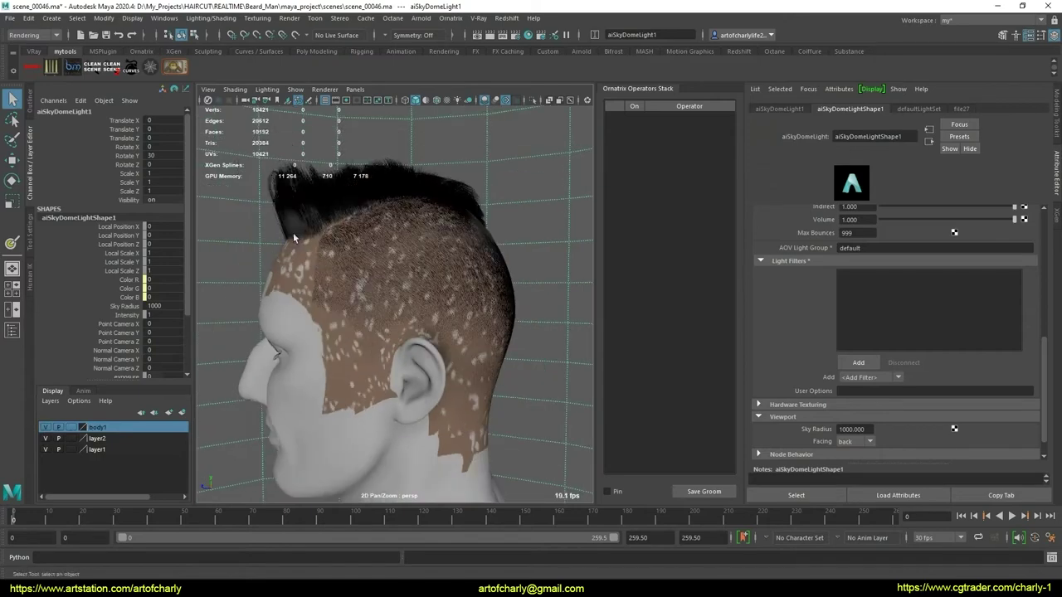
click(31, 113)
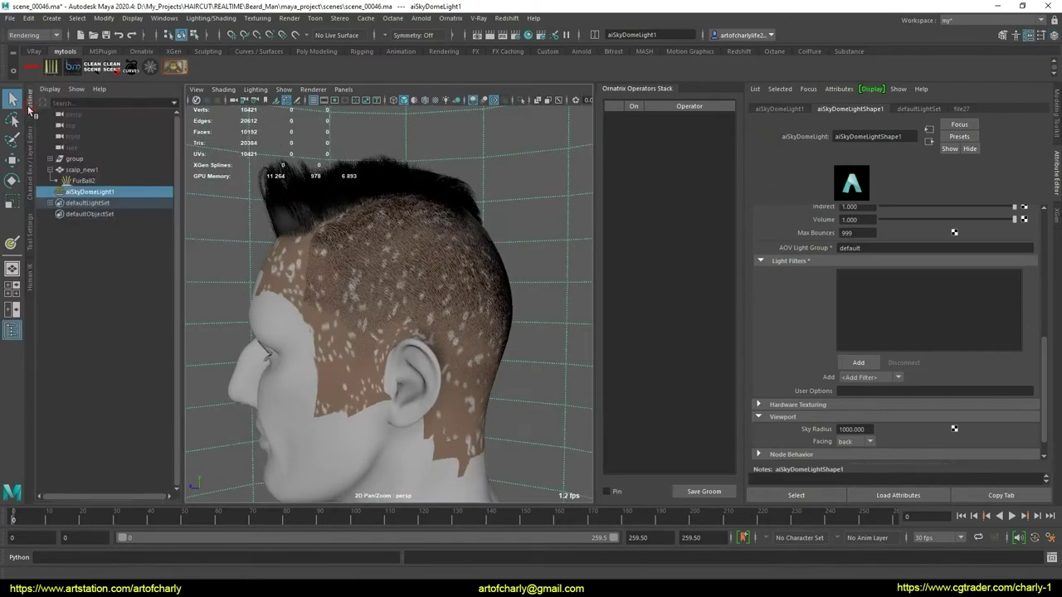
click(96, 171)
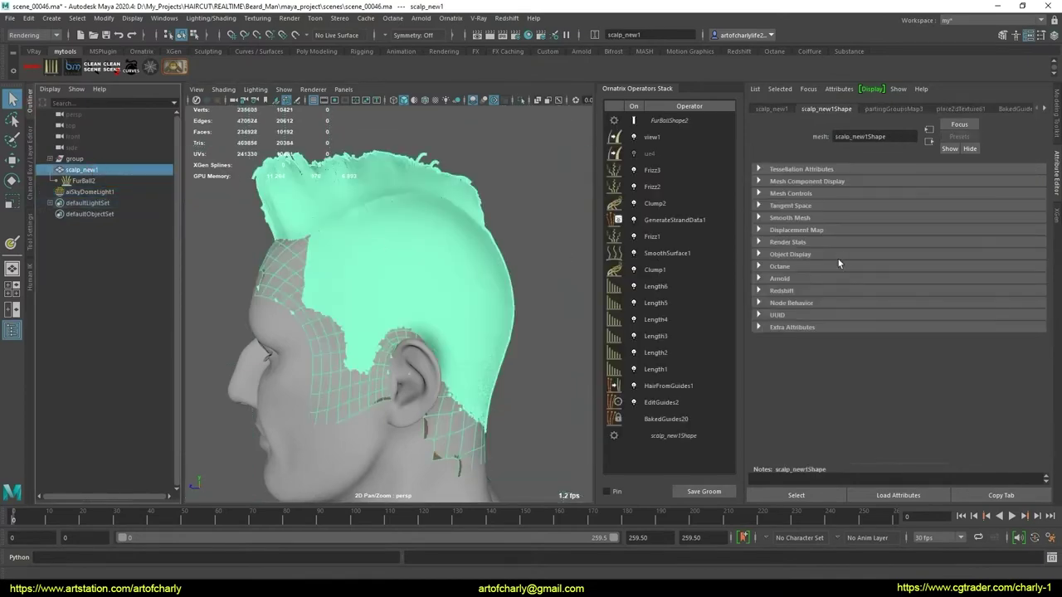
click(804, 254)
click(839, 267)
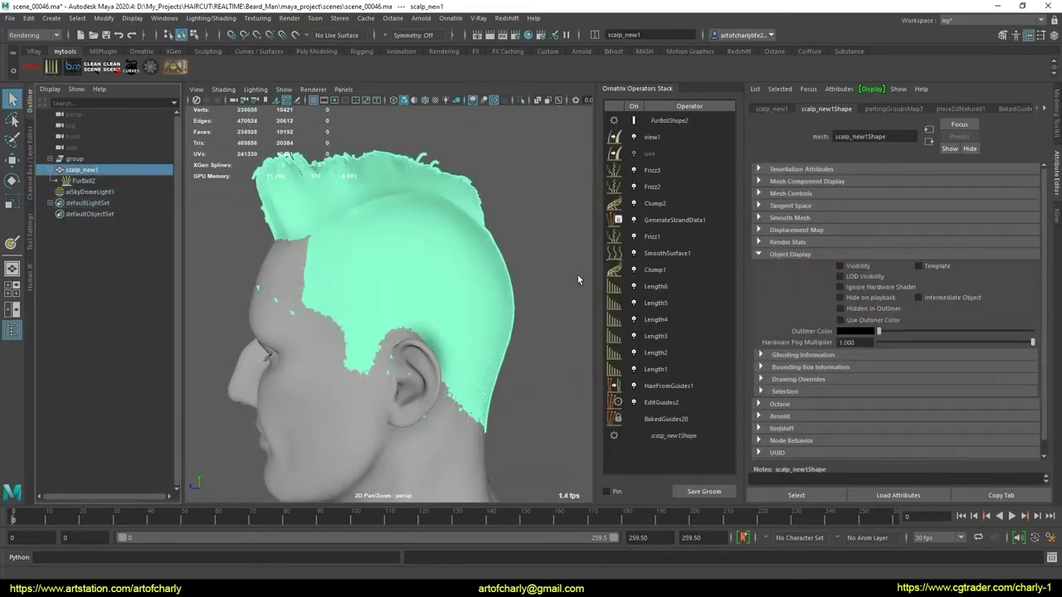
- Show SmoothSurface1's settings and orbit to the back of the head
click(667, 254)
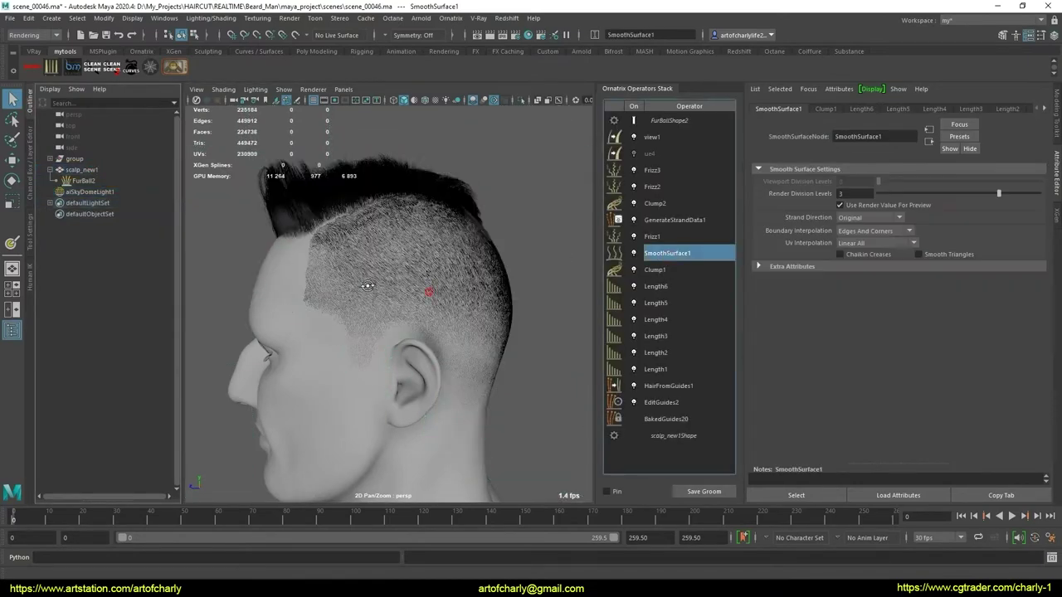
mouse_move(367, 285)
alt+mouse_down()
mouse_move(371, 245)
mouse_move(375, 266)
alt+mouse_up()
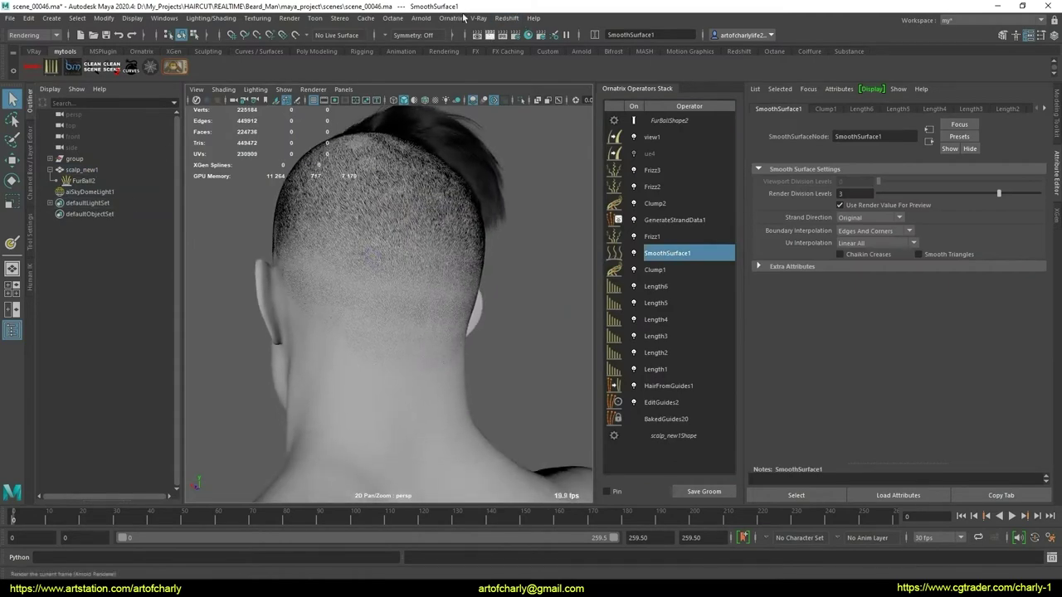
click(421, 18)
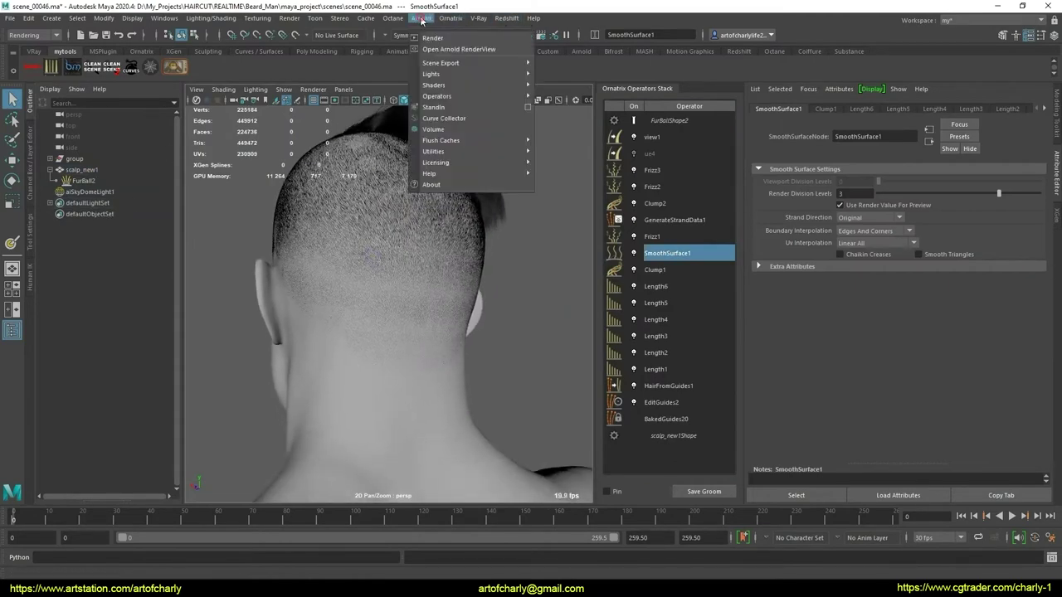
- Open Arnold RenderView and assign the existing aiStandardSurface1 material to the body mesh
click(456, 49)
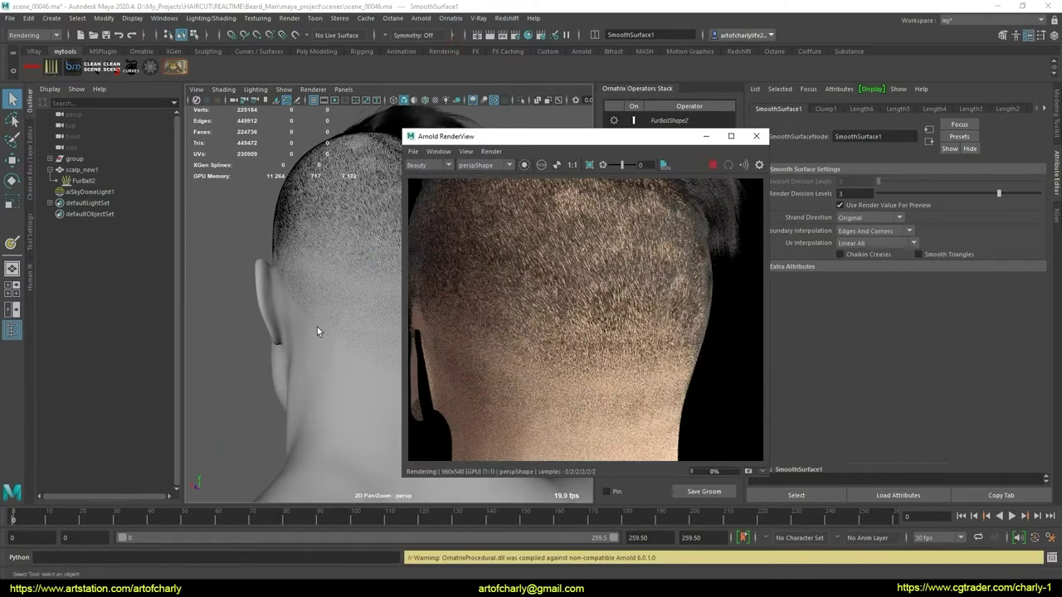
alt+drag(317, 330, 301, 288)
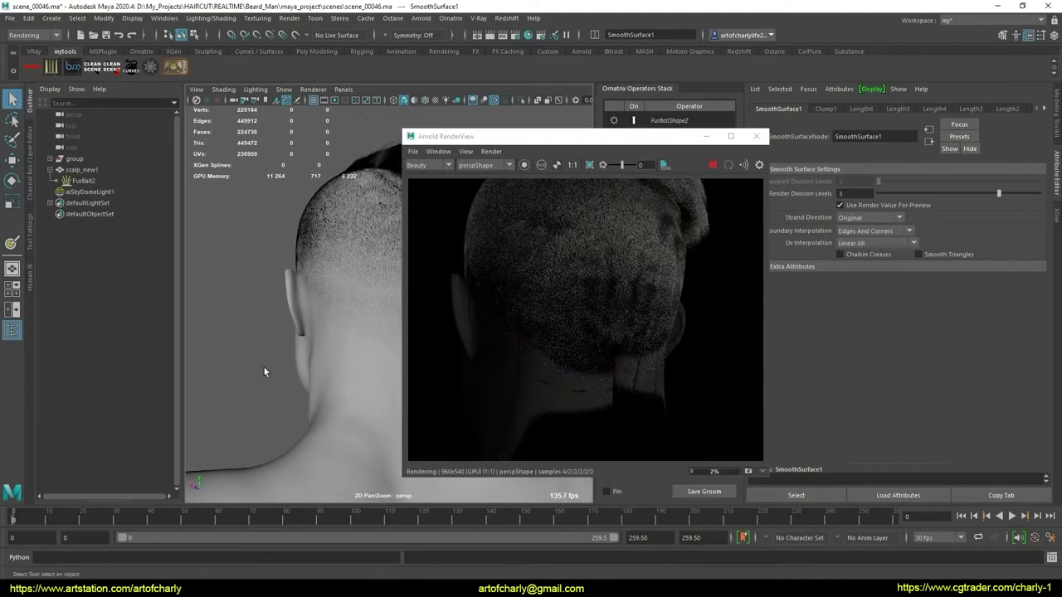
click(293, 317)
right_click(291, 281)
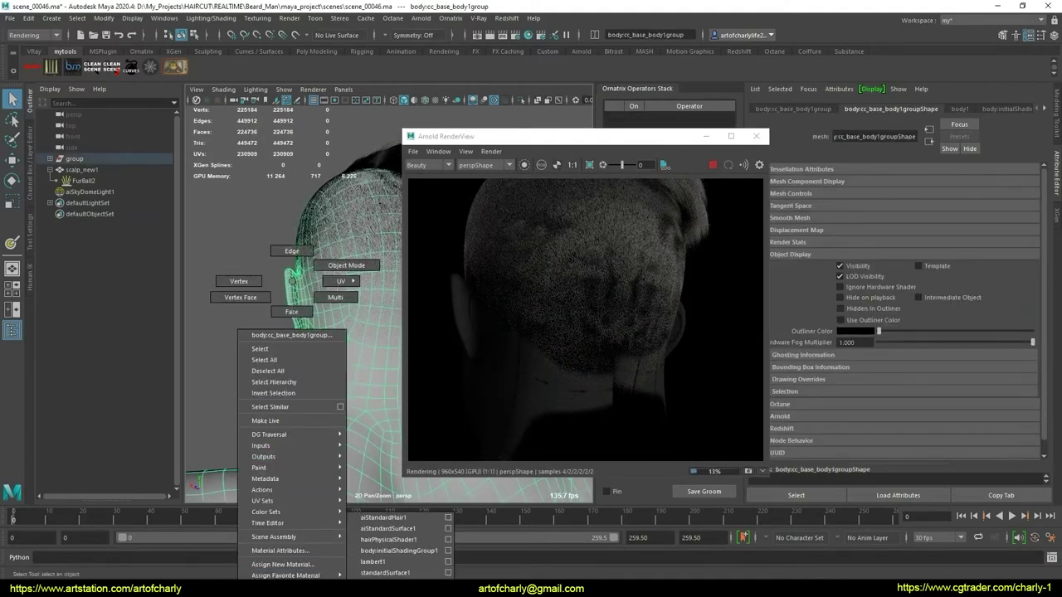
click(388, 529)
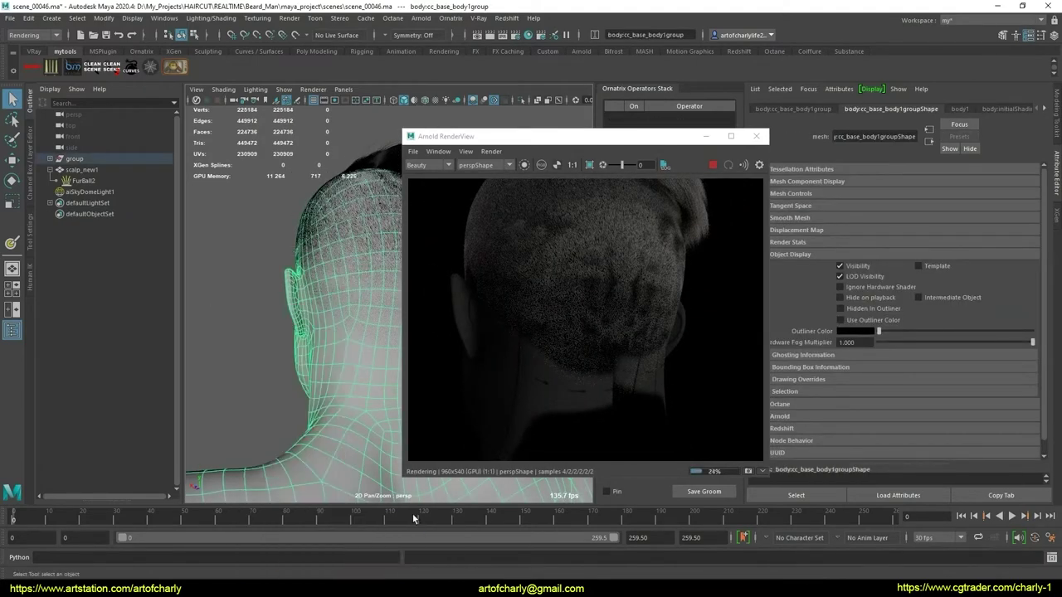
mouse_move(300, 341)
alt+mouse_down()
mouse_move(375, 339)
mouse_move(363, 344)
mouse_move(321, 310)
mouse_move(315, 347)
alt+mouse_up()
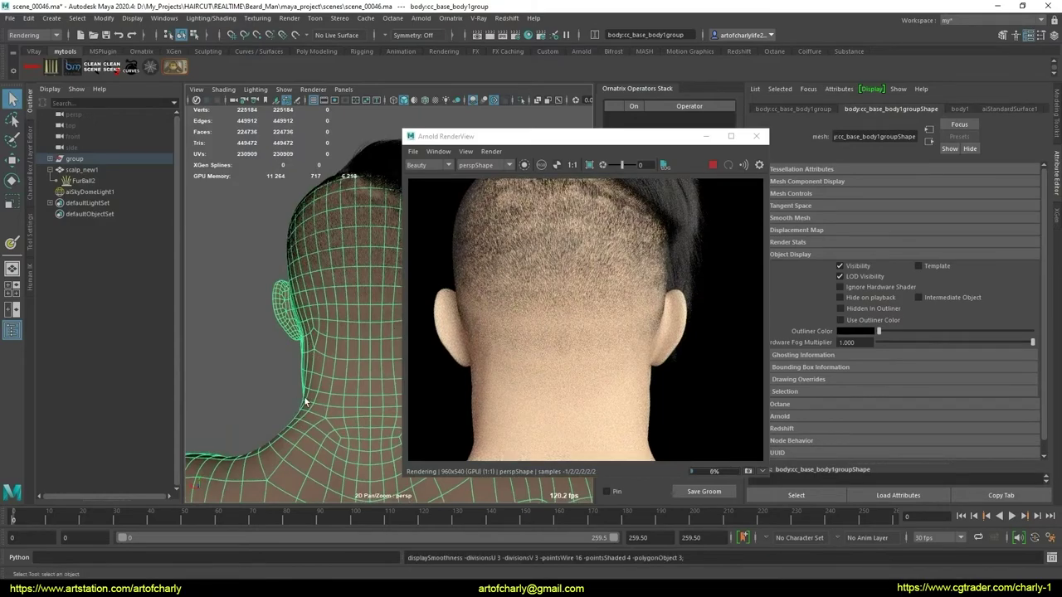
mouse_move(340, 343)
alt+mouse_down()
mouse_move(345, 360)
mouse_move(329, 358)
alt+mouse_up()
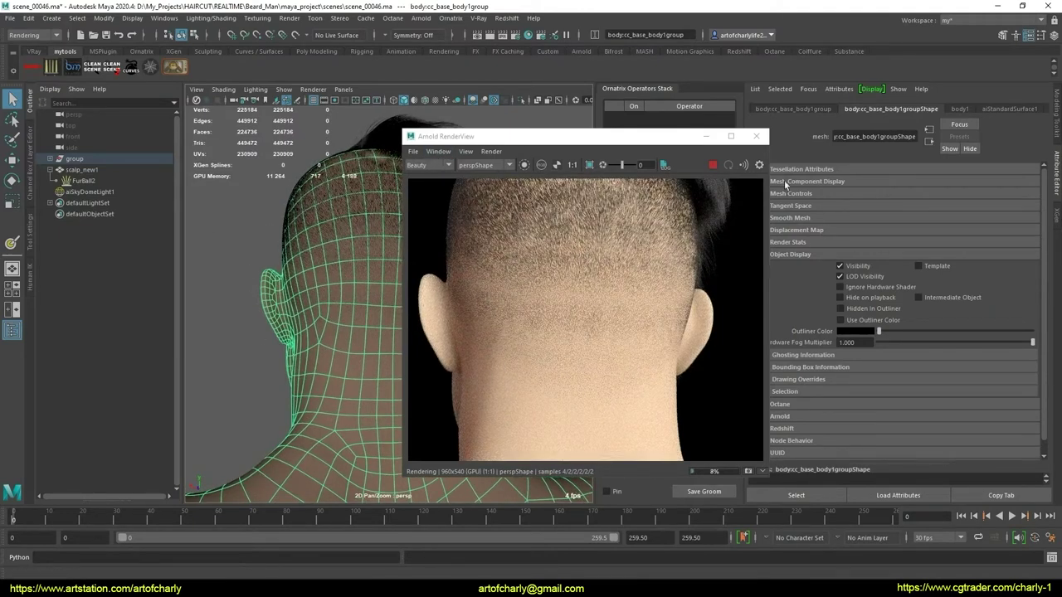
- Try a green base colour on aiStandardSurface1 and turn off subsurface scattering
click(1024, 109)
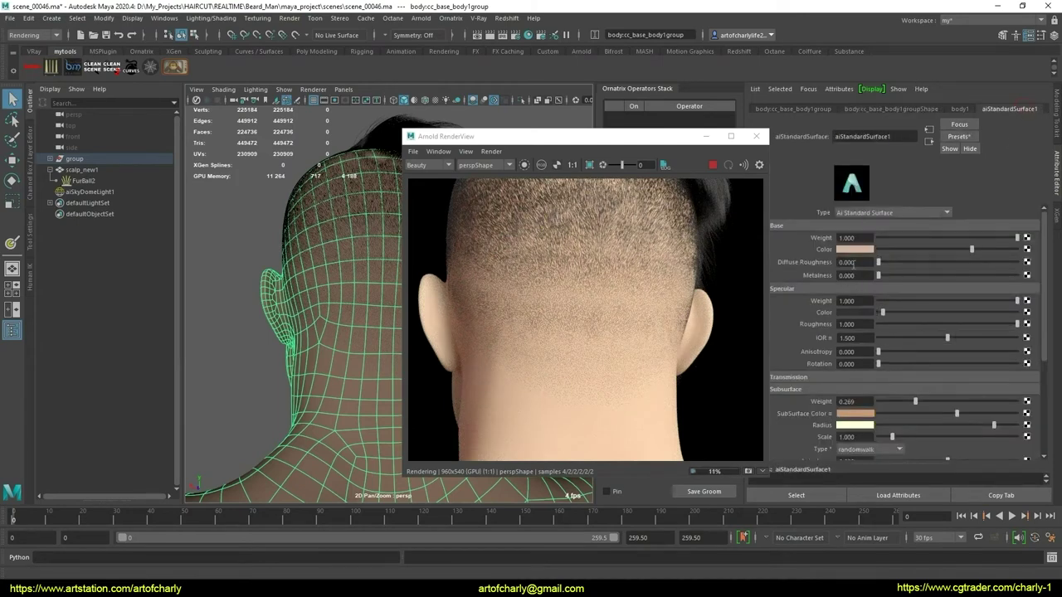
click(859, 251)
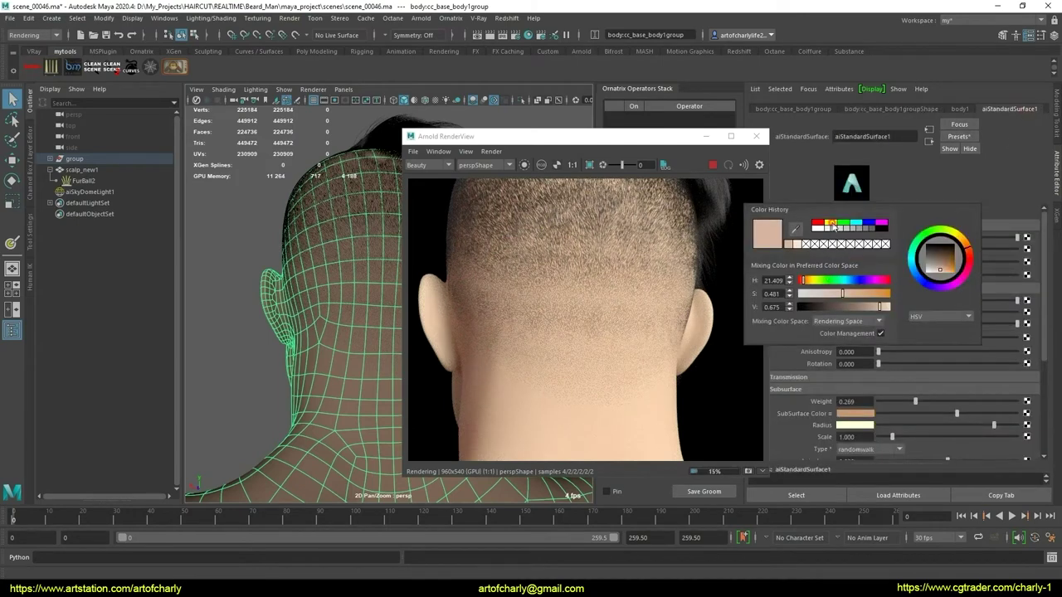
click(831, 223)
click(844, 223)
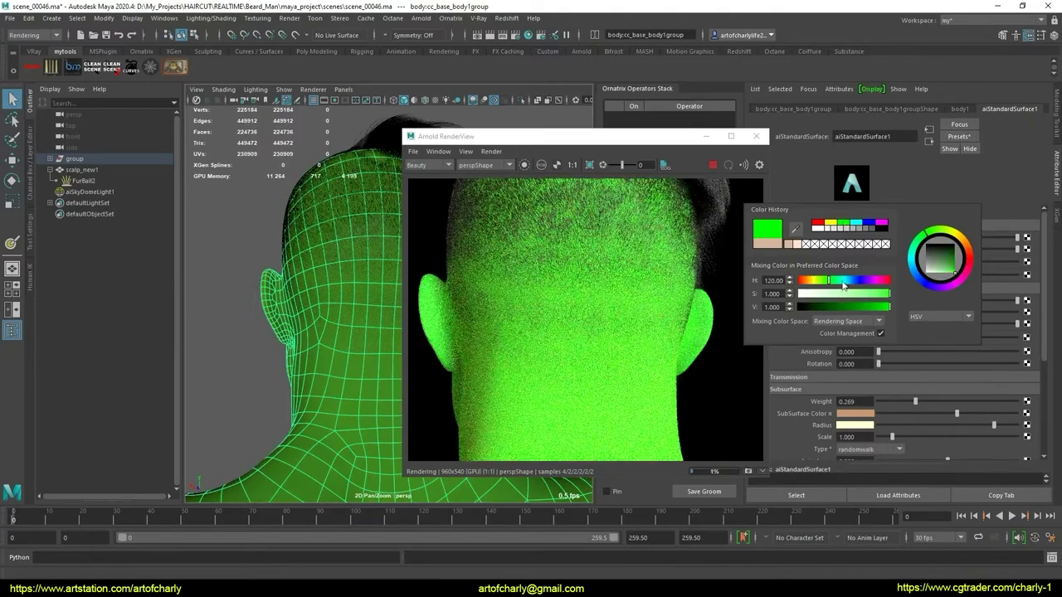
drag(826, 308, 818, 309)
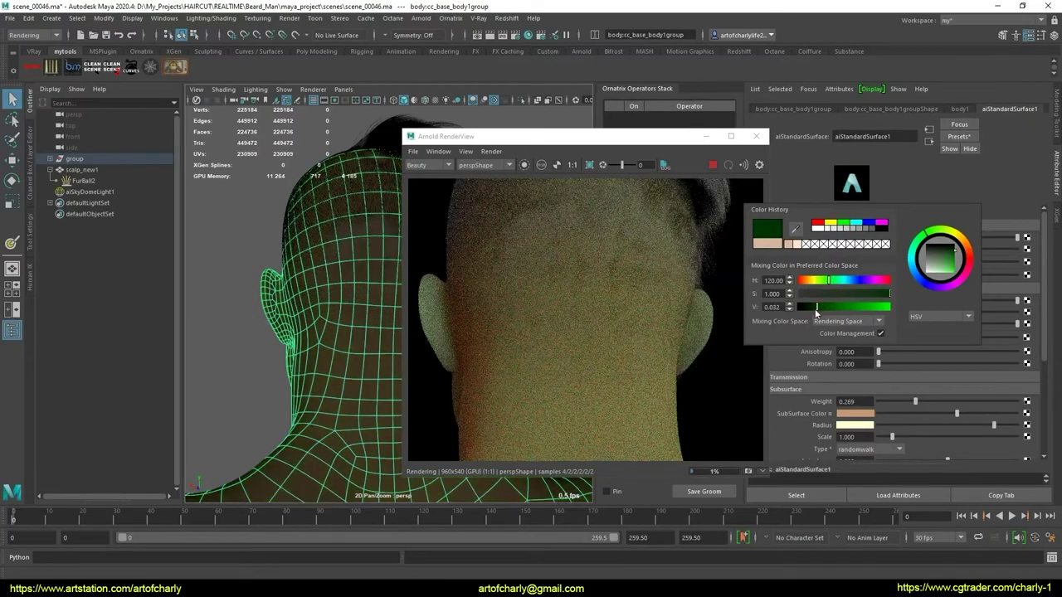
drag(816, 311, 813, 308)
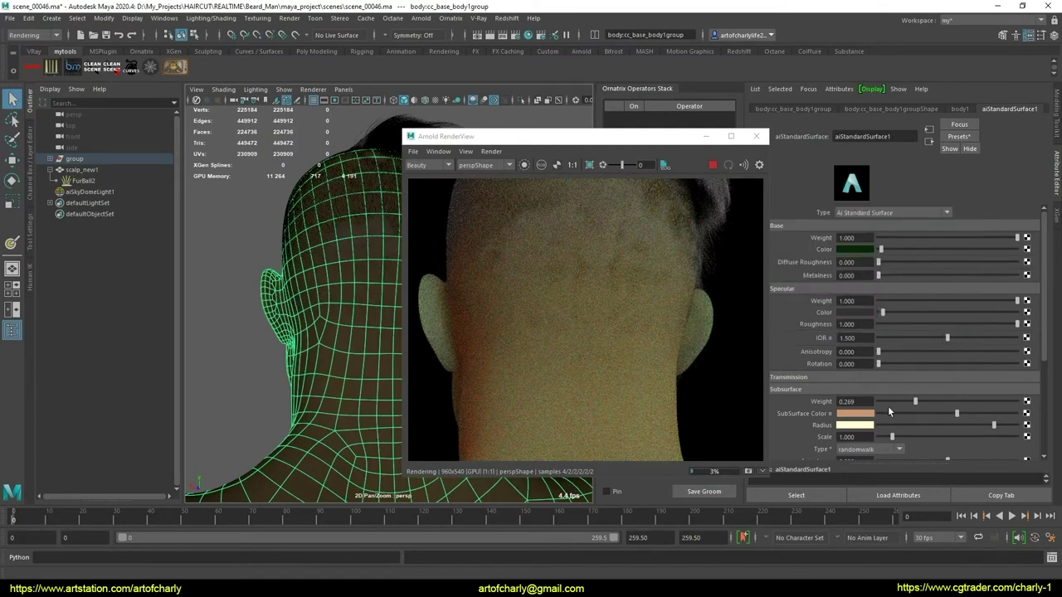
drag(888, 405, 824, 403)
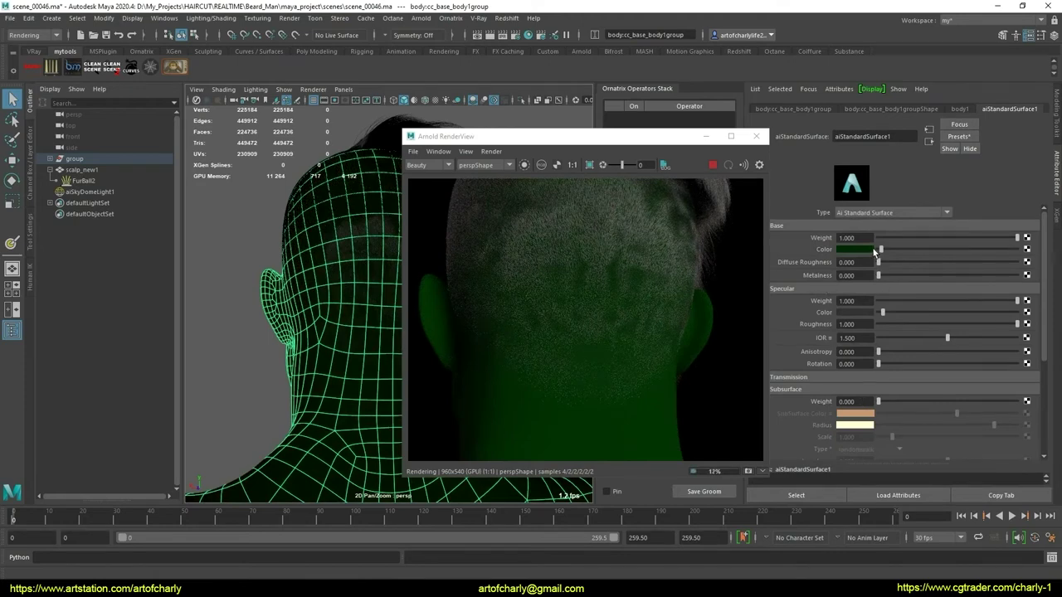
drag(881, 250, 889, 250)
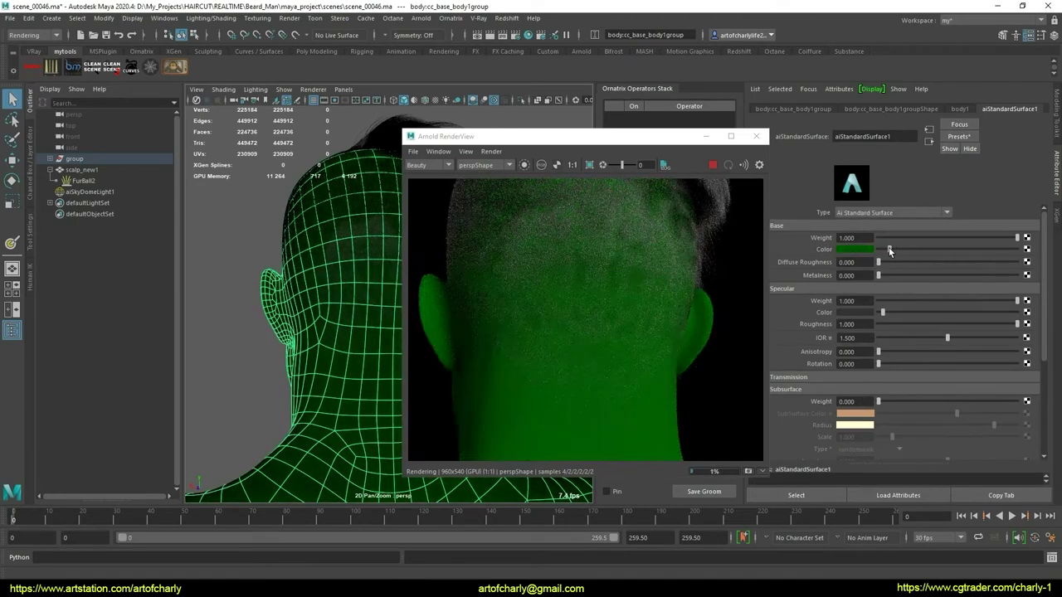
- Darken the body's base colour to black, orbit the head, and move the render window left
click(859, 252)
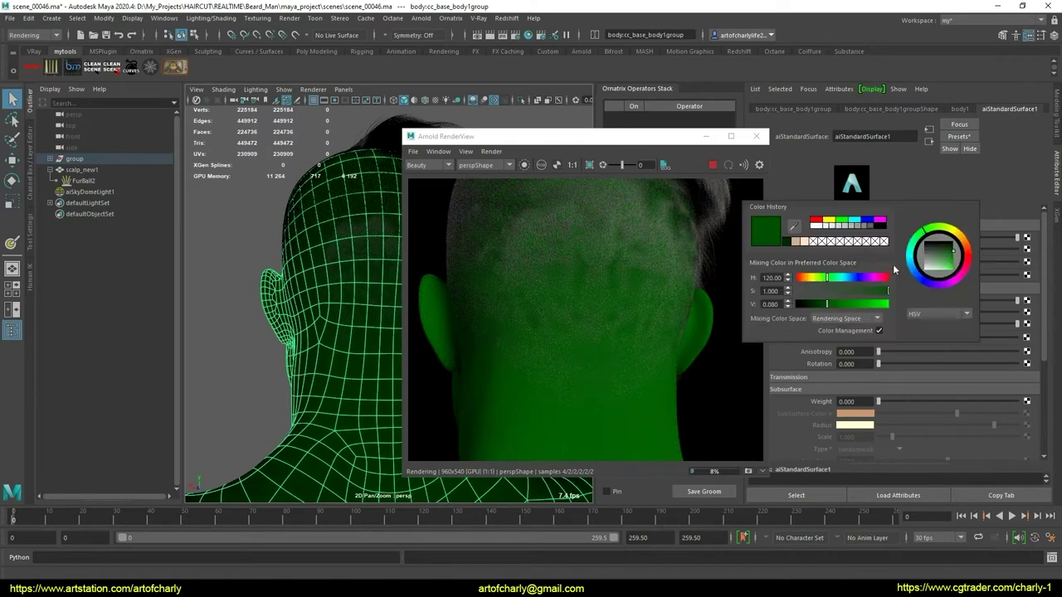
click(828, 220)
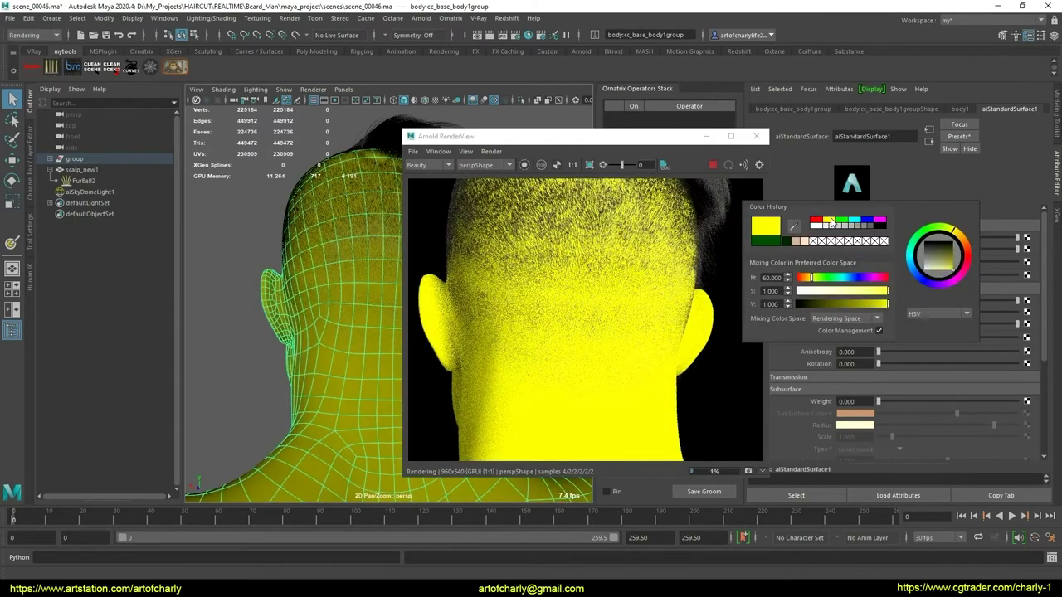
click(846, 290)
drag(846, 290, 863, 291)
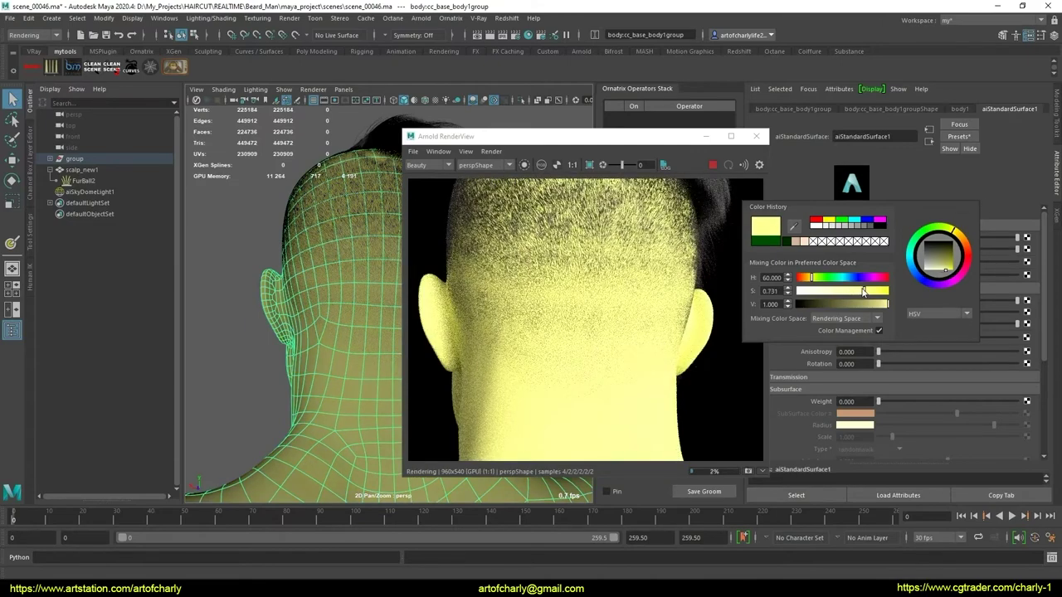
click(847, 304)
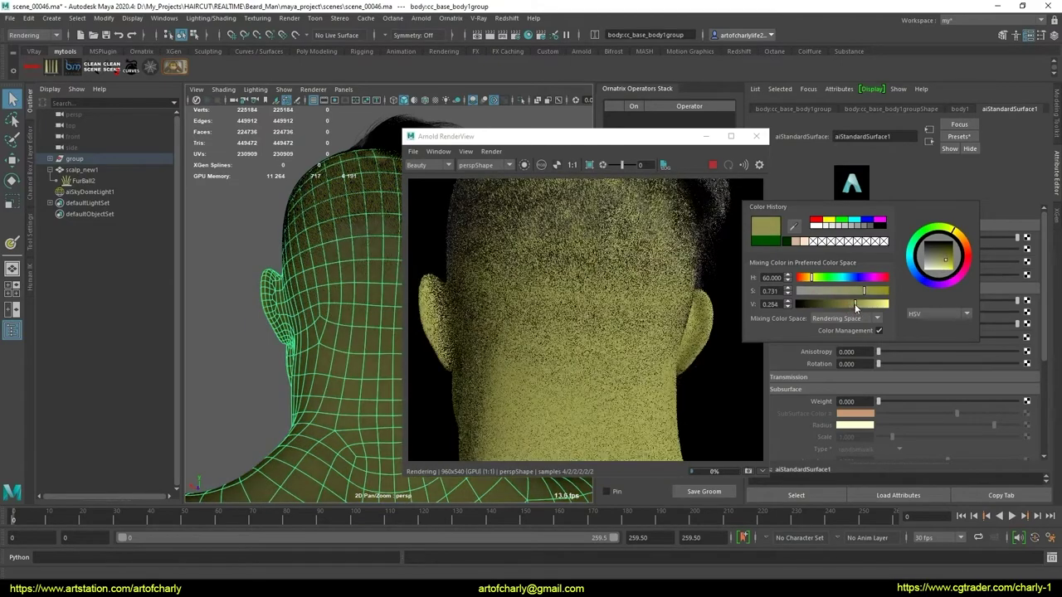
drag(860, 306, 783, 317)
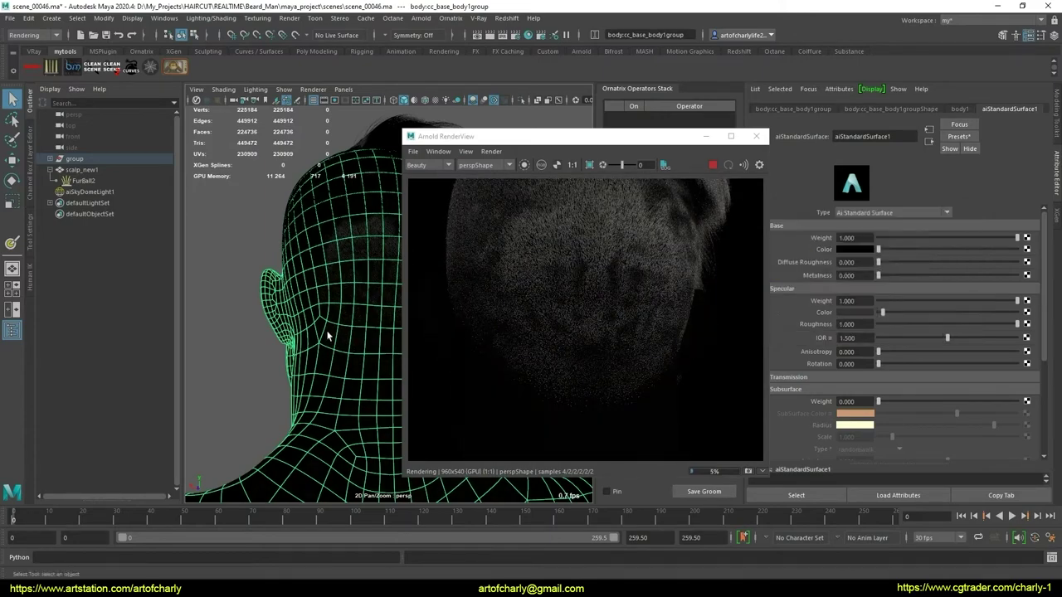
mouse_move(333, 314)
alt+mouse_down()
mouse_move(354, 313)
mouse_move(262, 327)
mouse_move(337, 345)
mouse_move(281, 315)
alt+mouse_up()
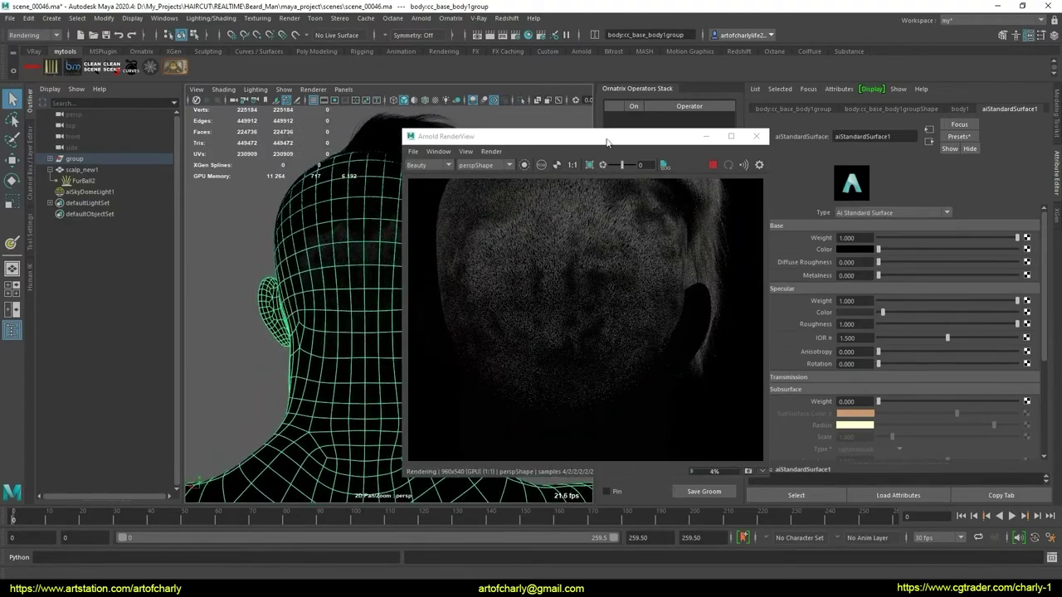
drag(607, 139, 262, 146)
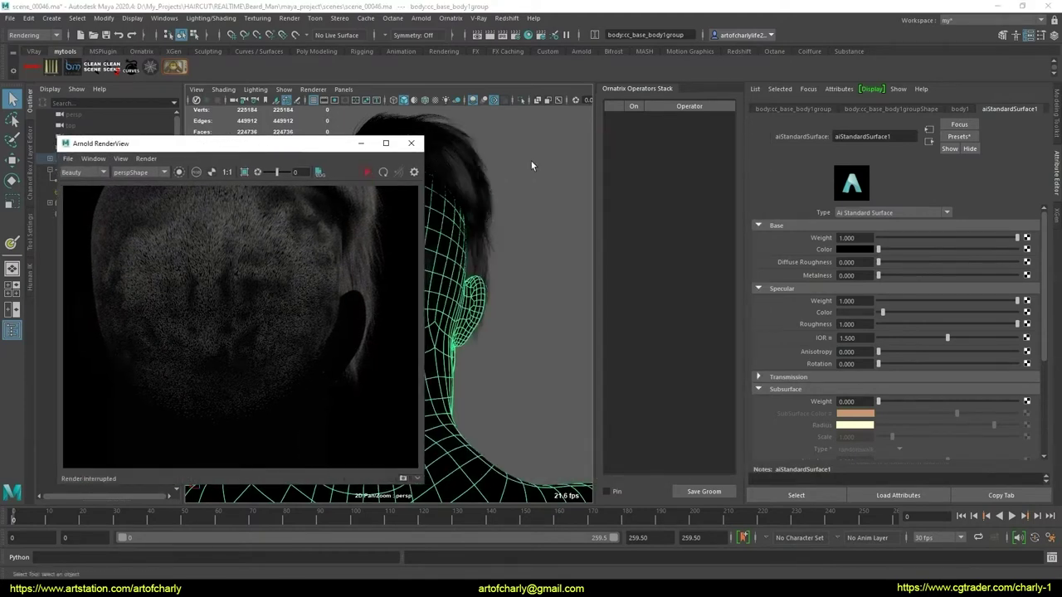
- Add a Push Away From Surface operator to the FurBall2 hair
click(475, 166)
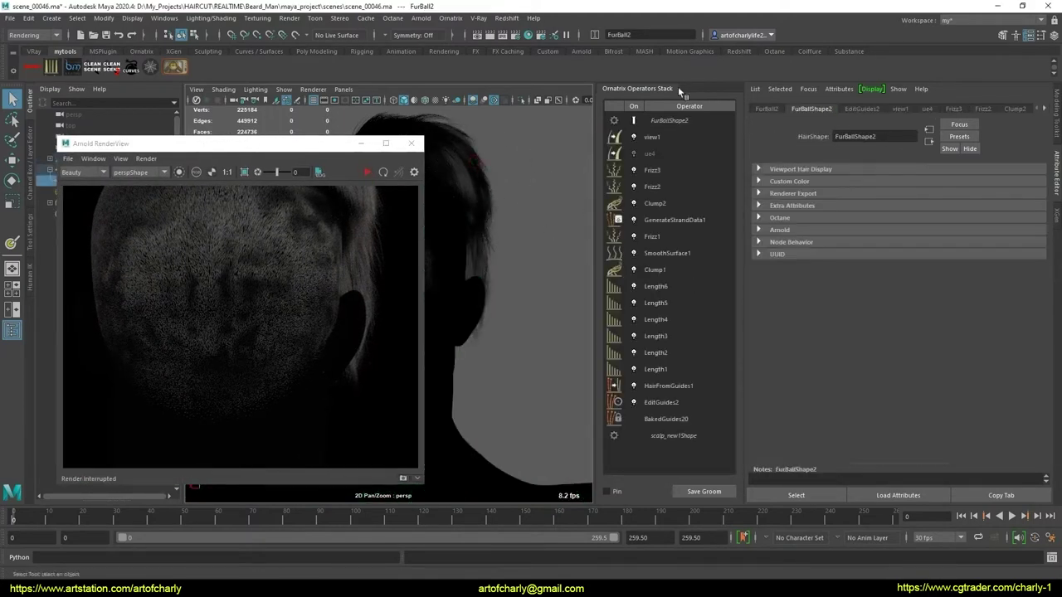
click(679, 221)
click(656, 187)
click(654, 170)
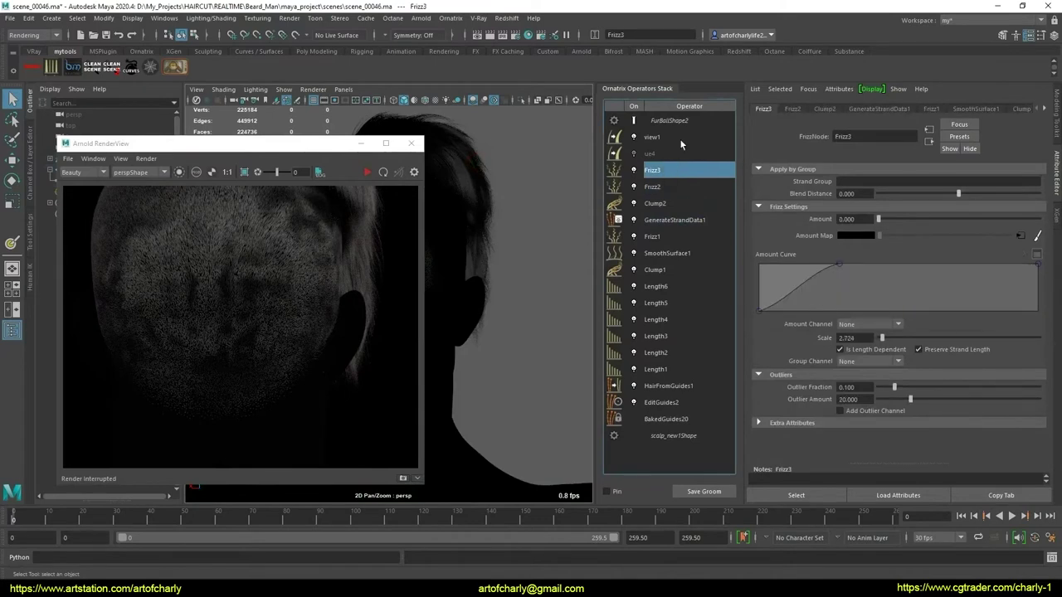
click(451, 18)
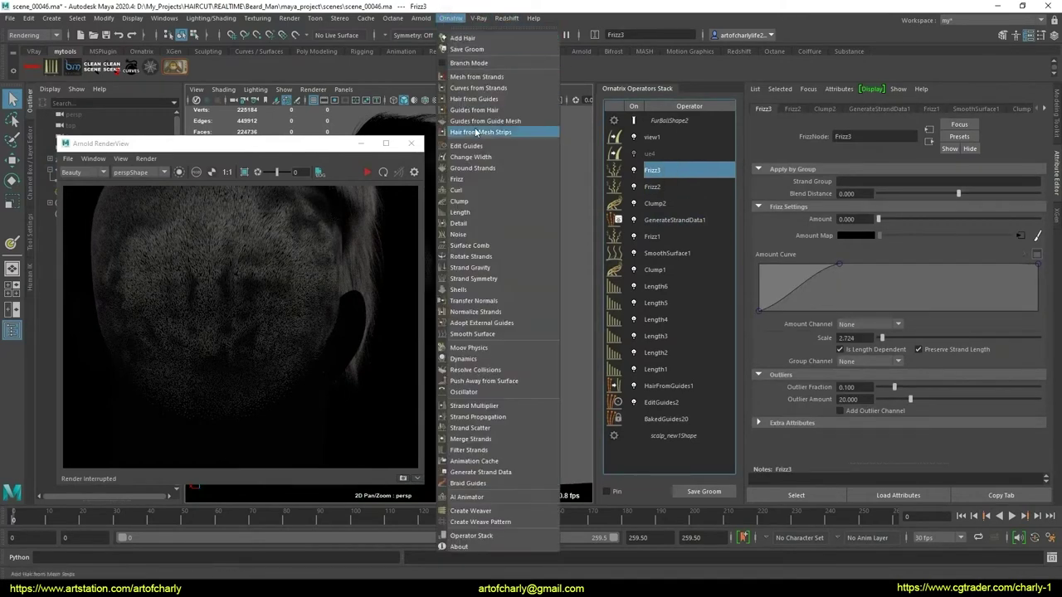
click(501, 381)
- Set Distance 0.030, disable Force Zero Distance, and move SmoothSurface1 above PushAwayFromSurface1
drag(862, 194, 847, 194)
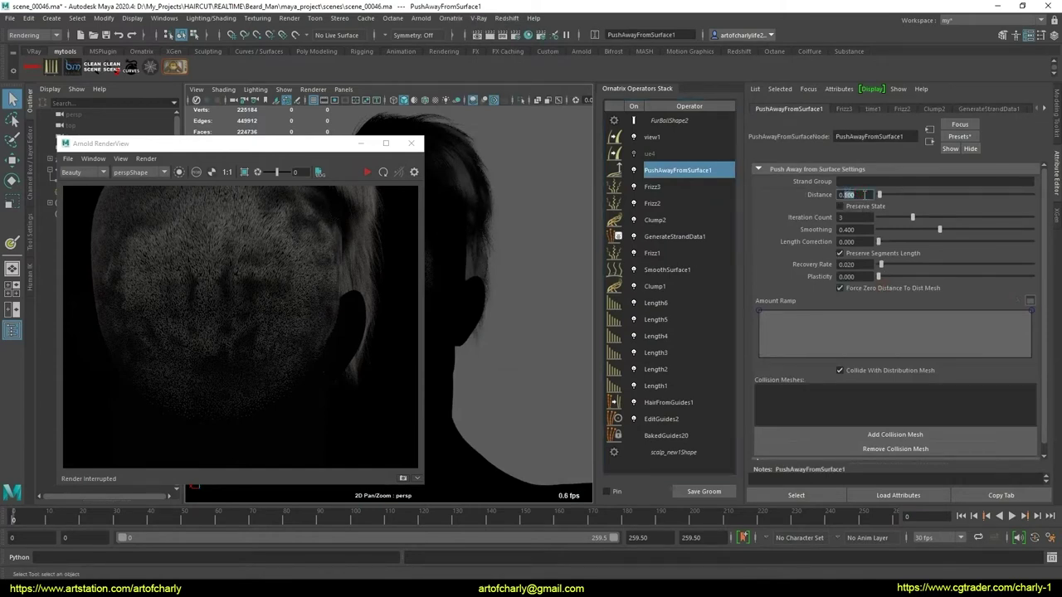
click(367, 172)
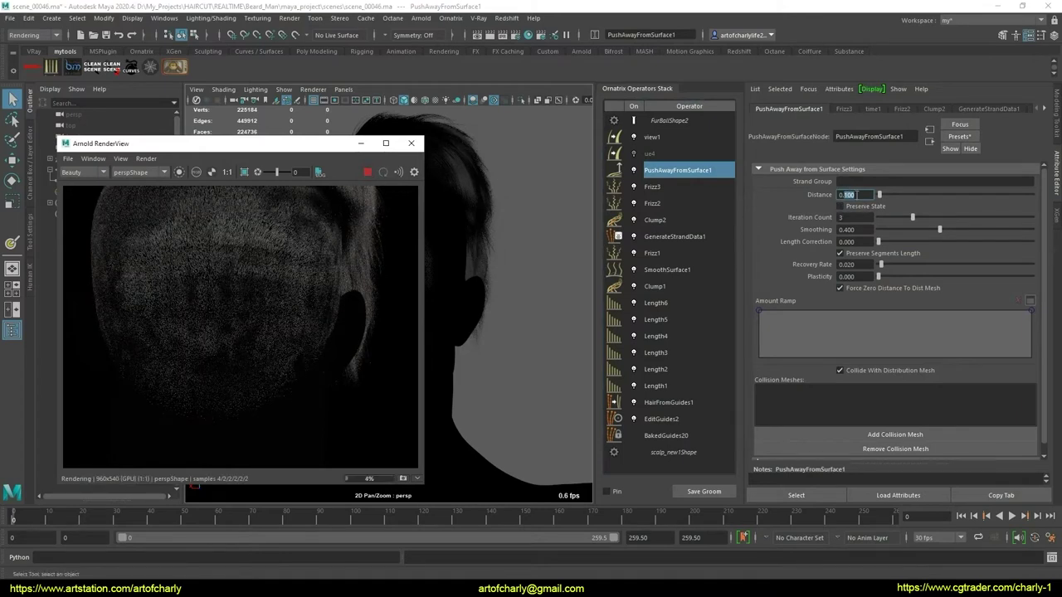
click(850, 194)
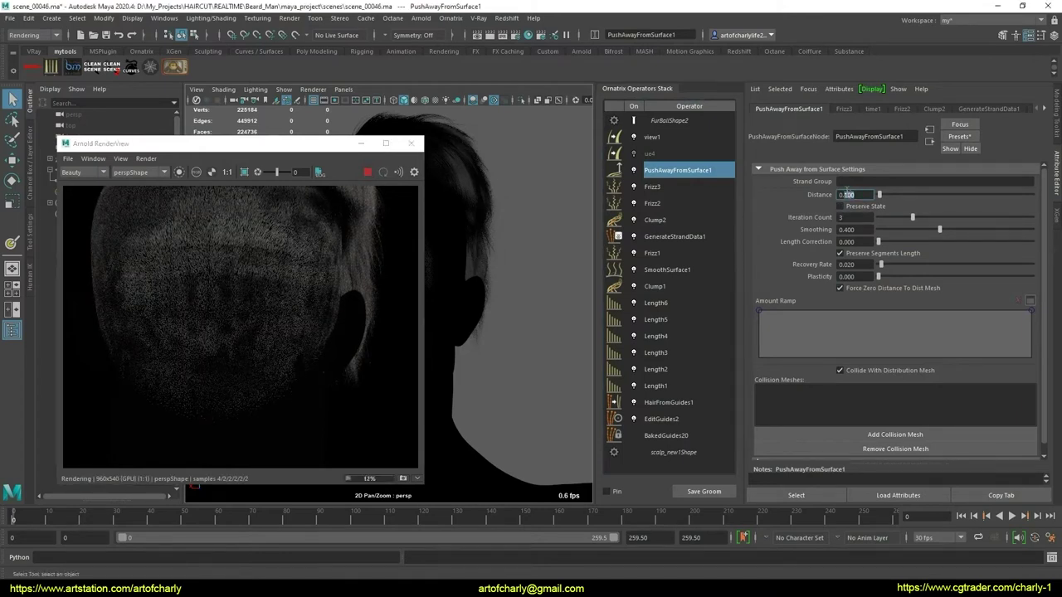
text(0.03)
key(Return)
click(840, 288)
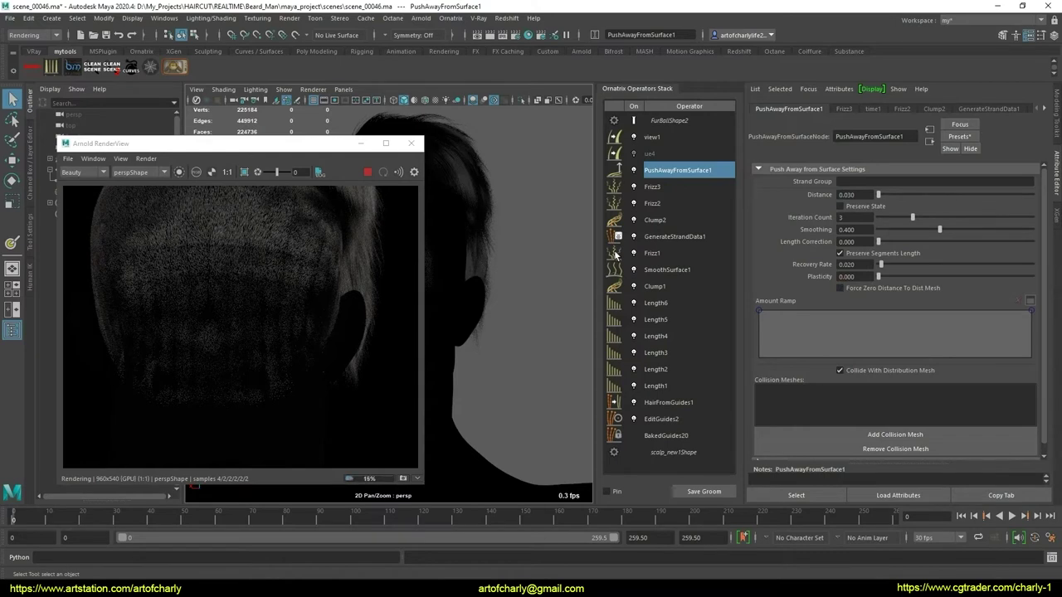
drag(684, 274, 685, 170)
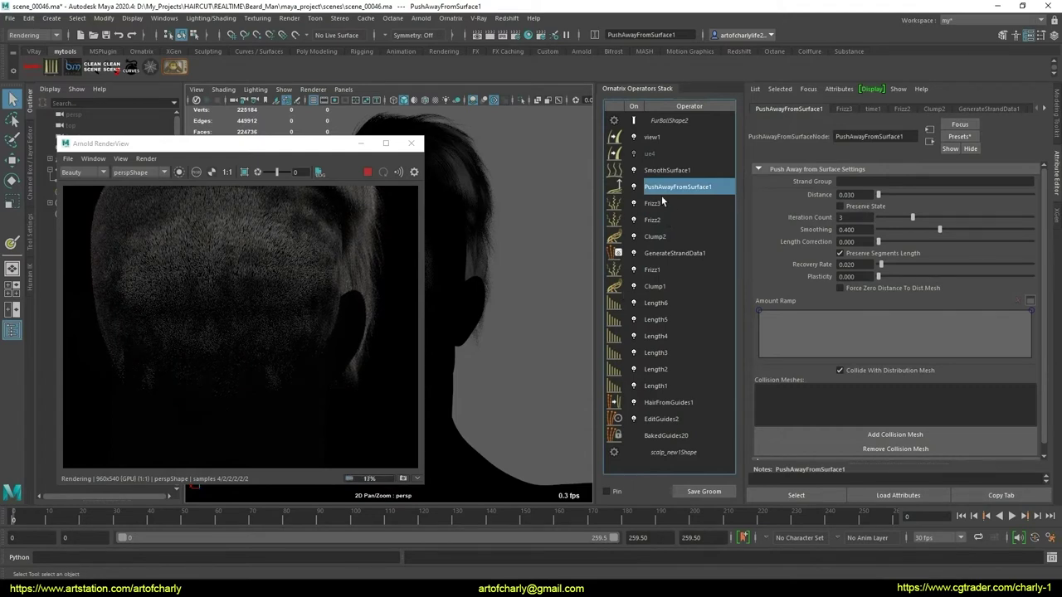
- Set SmoothSurface1's Strand Direction to Smooth Normal and turn on Smooth Triangles
click(671, 172)
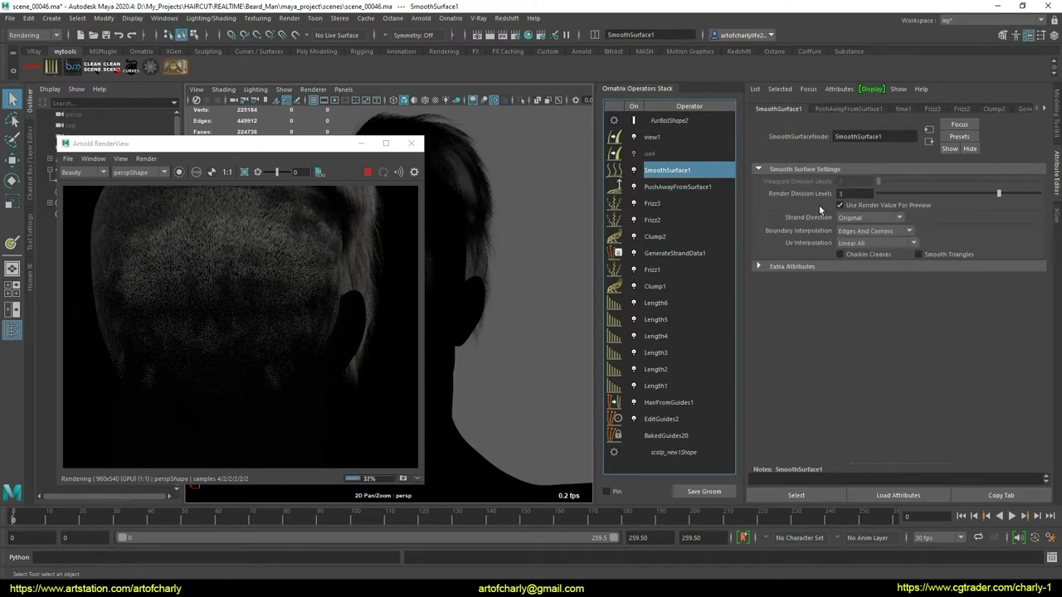
click(867, 220)
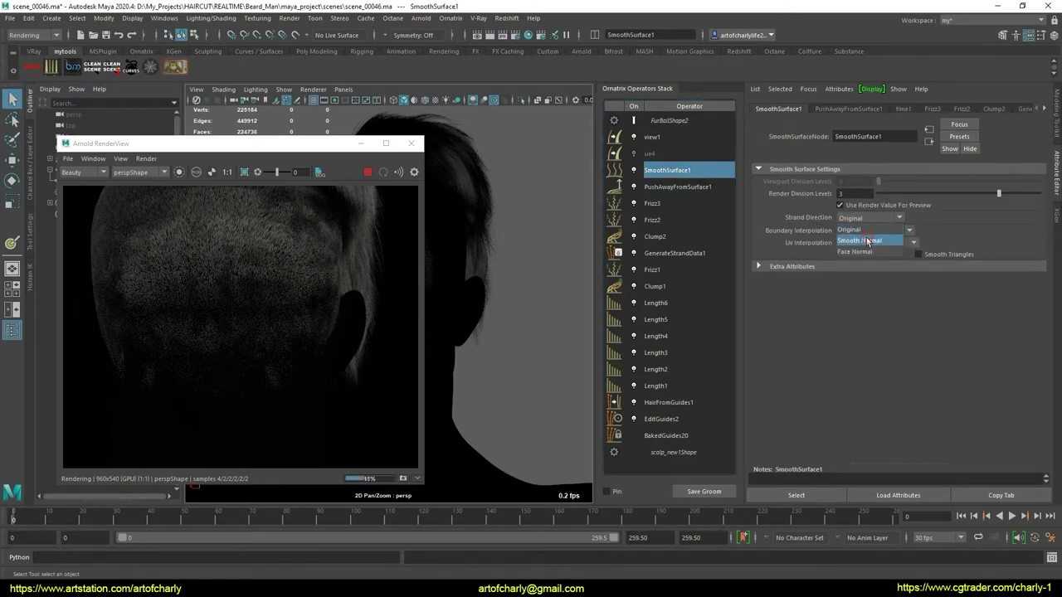
click(860, 241)
click(861, 219)
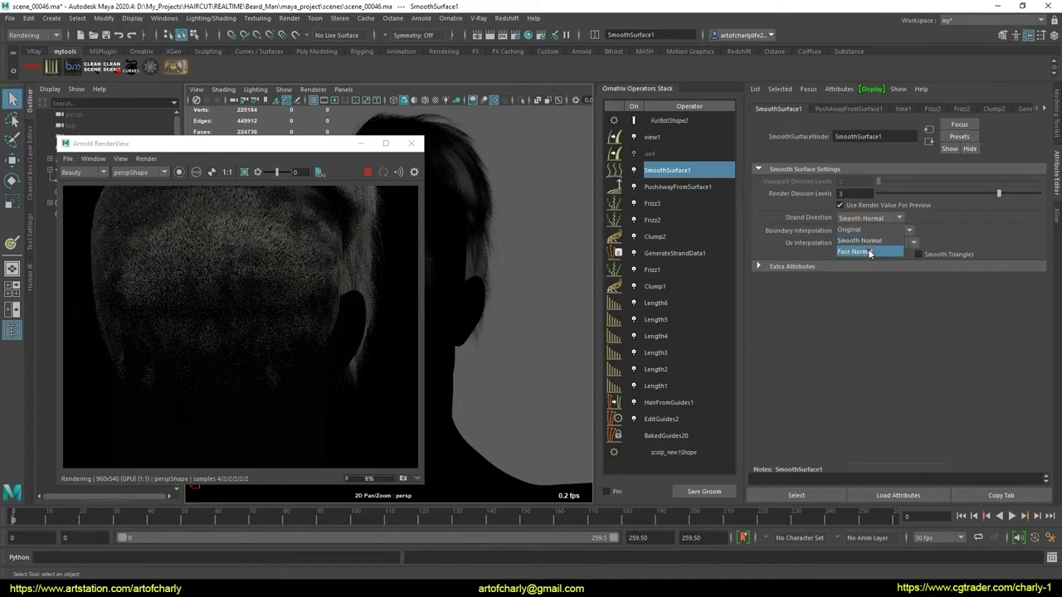
click(856, 251)
click(863, 219)
click(869, 242)
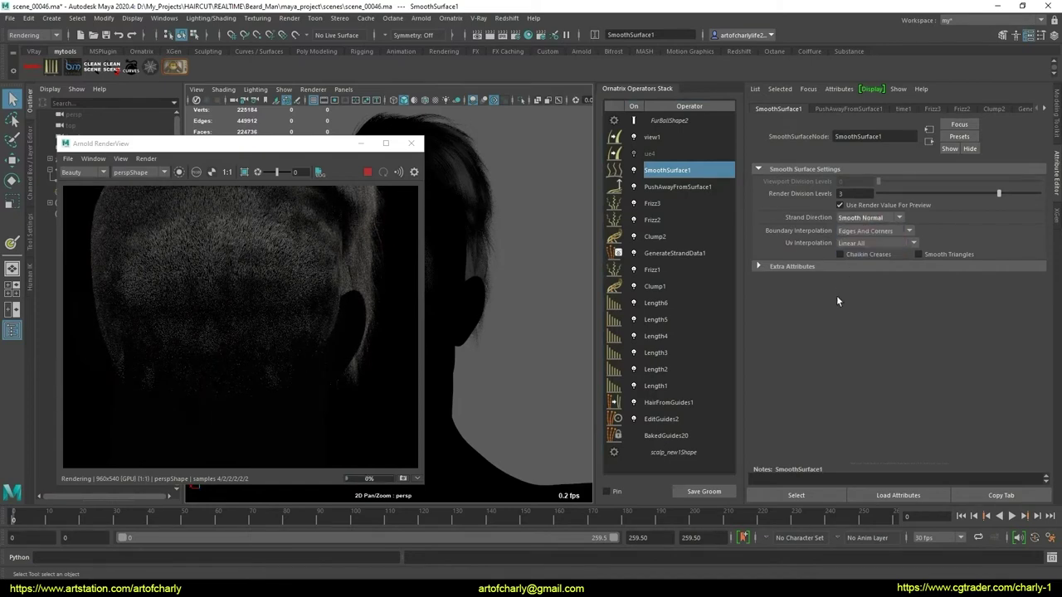
click(878, 231)
click(878, 254)
click(880, 245)
click(879, 243)
click(919, 255)
- Delete PushAwayFromSurface1 and set SmoothSurface1's Render Division Levels to 4
click(685, 187)
right_click(689, 188)
click(747, 248)
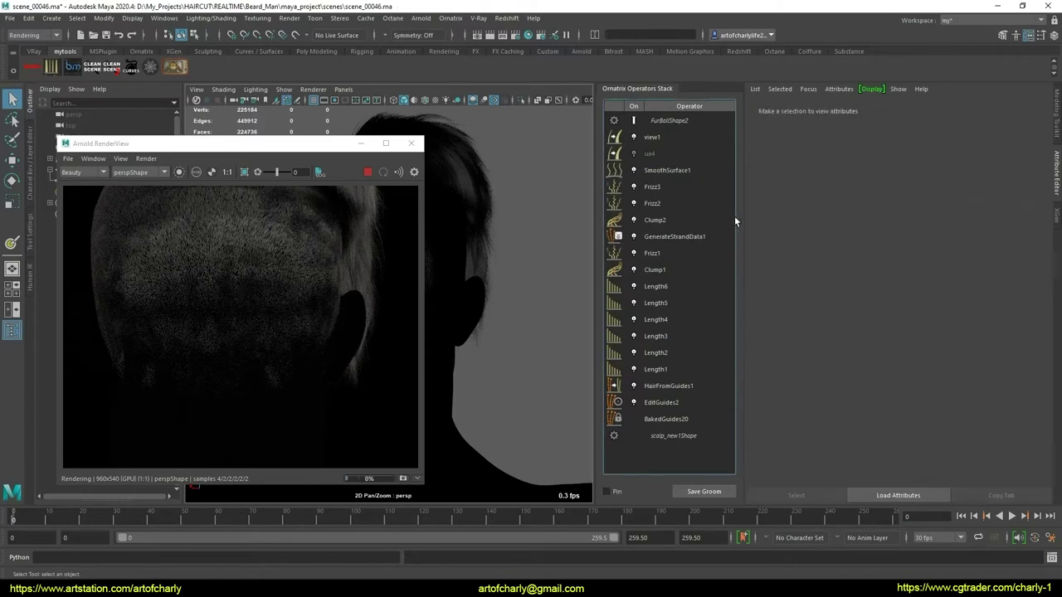
click(685, 171)
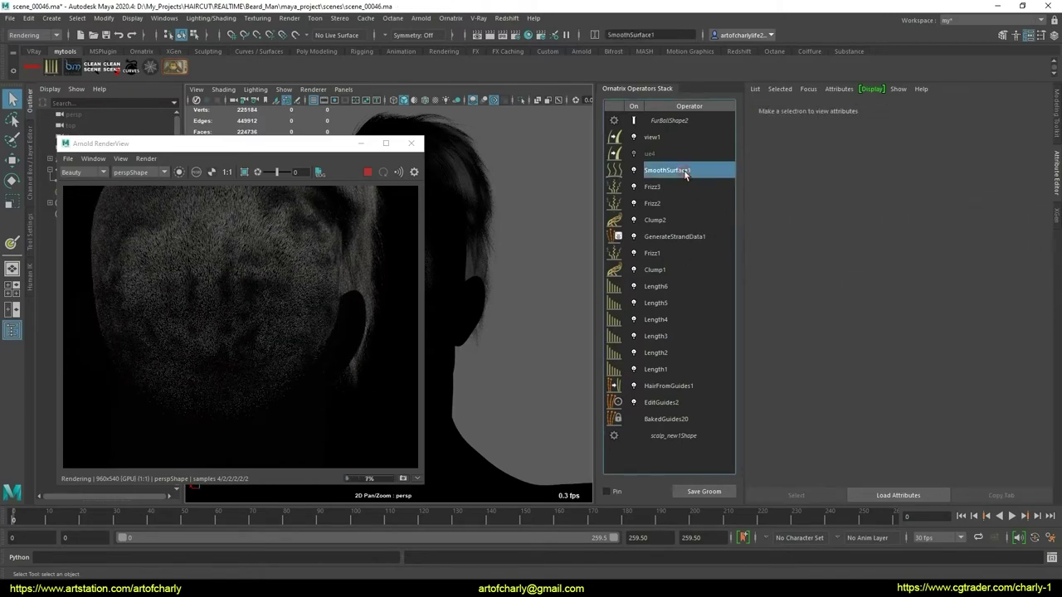
click(848, 196)
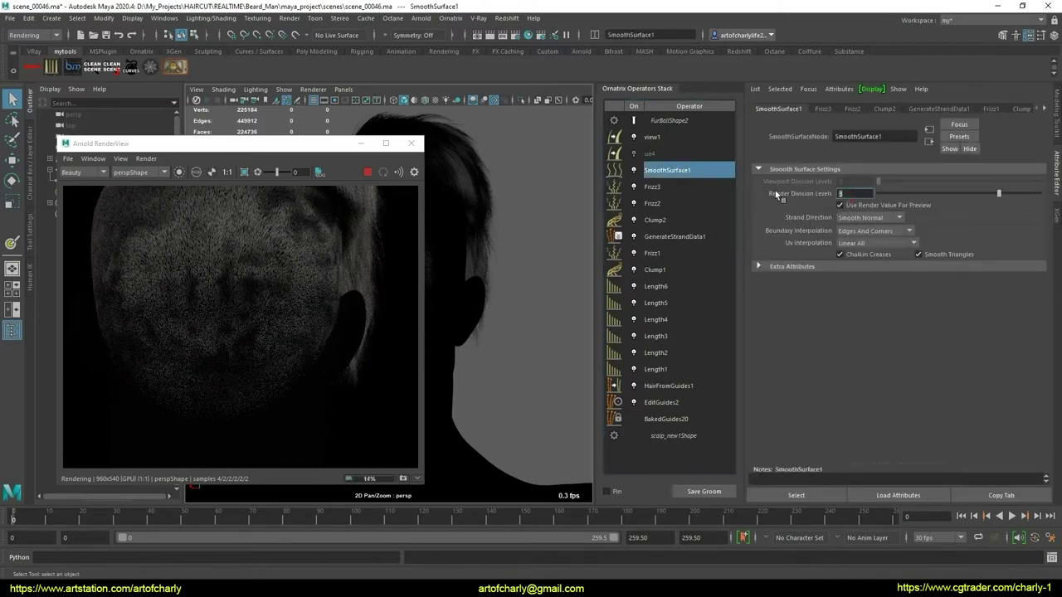
text(4)
key(Return)
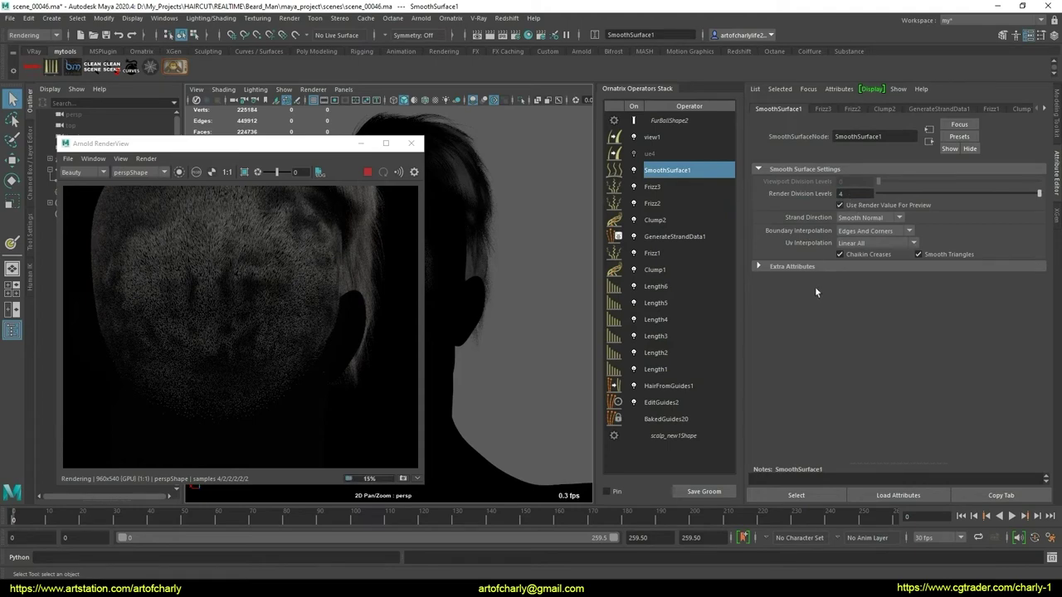
- Enable Use Render Value For Preview on SmoothSurface1 and try the Original strand direction
click(850, 206)
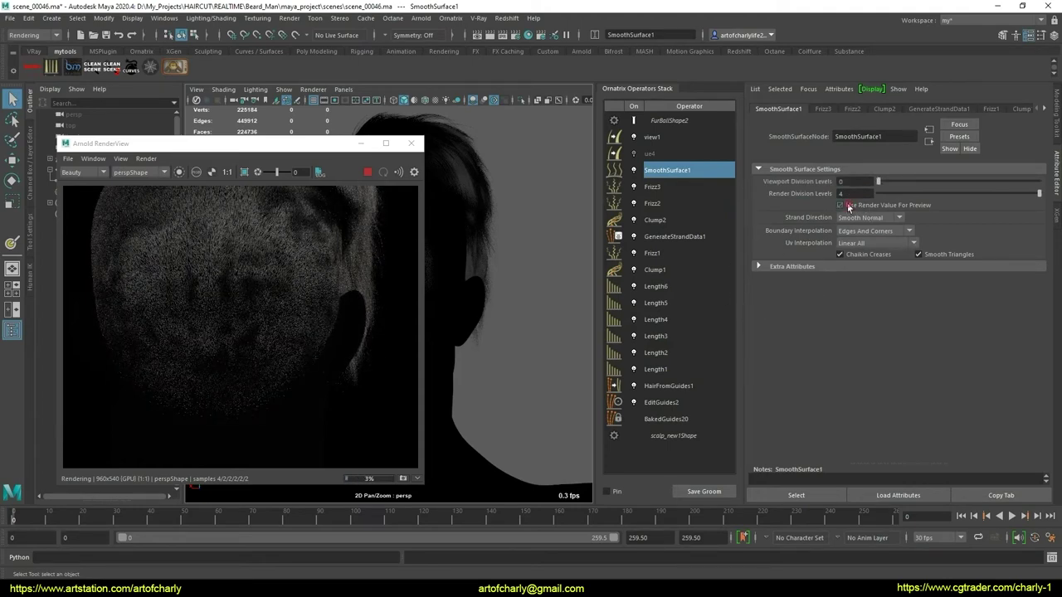
click(872, 221)
click(872, 229)
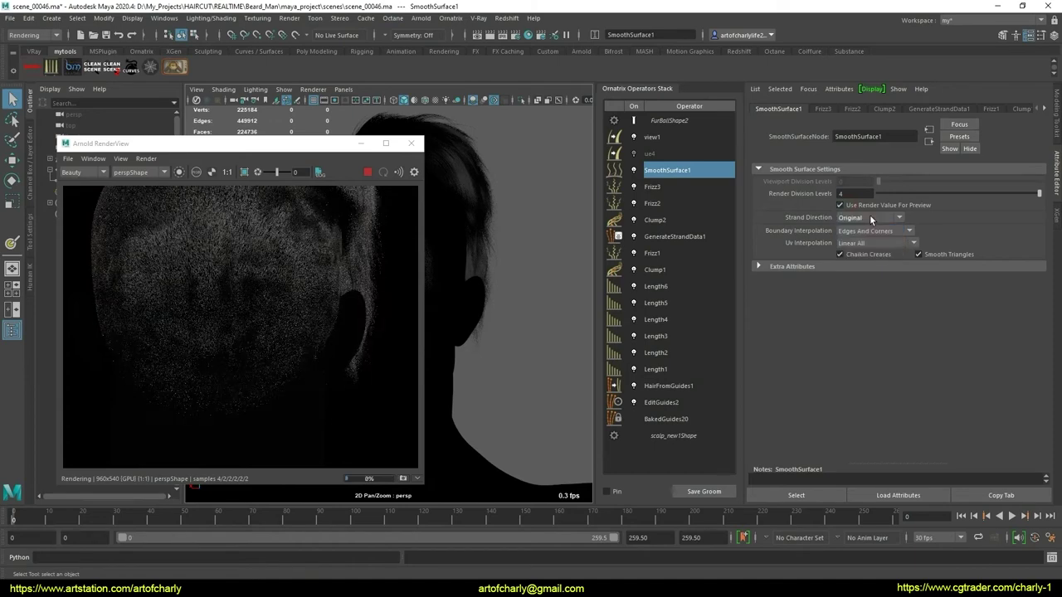
click(873, 220)
- Try Face Normal strand direction, then settle back on Smooth Normal
click(860, 240)
click(874, 219)
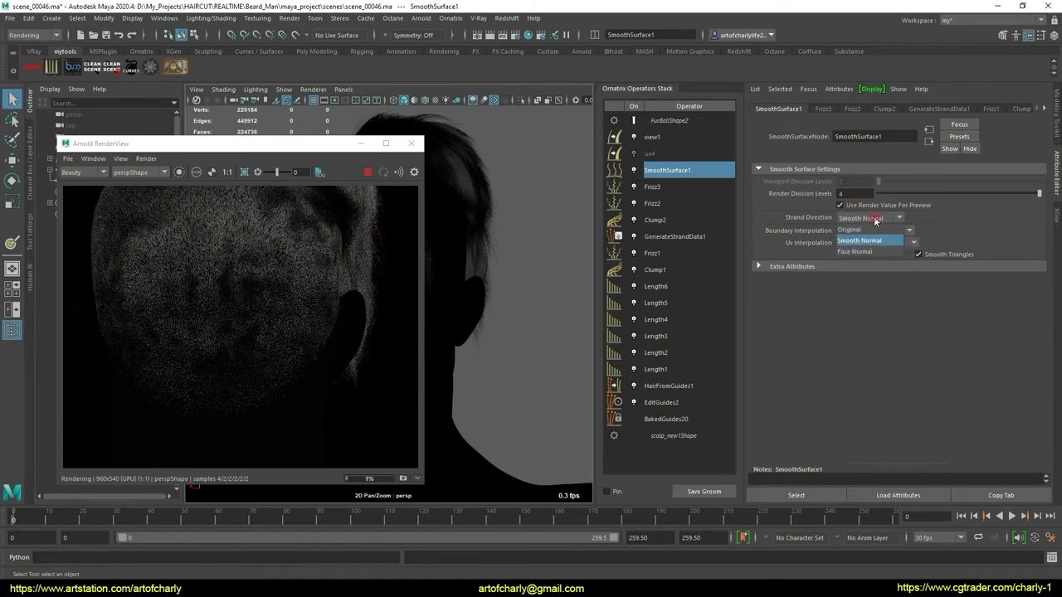
click(870, 252)
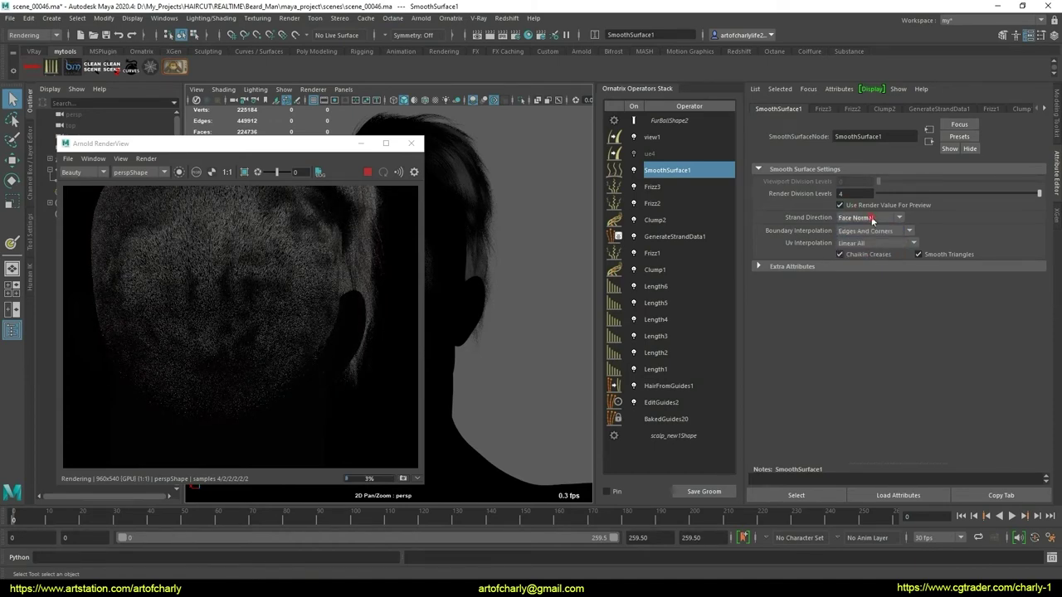
click(873, 218)
click(870, 241)
- Move SmoothSurface1 down to just above HairFromGuides1 and turn the head toward camera
drag(684, 177, 690, 381)
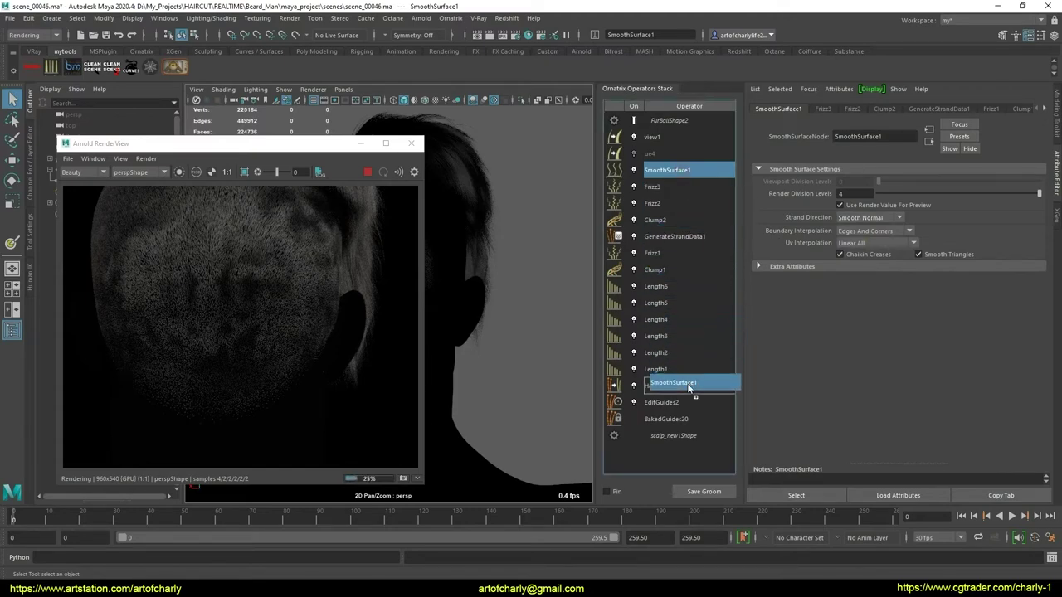
drag(690, 381, 689, 377)
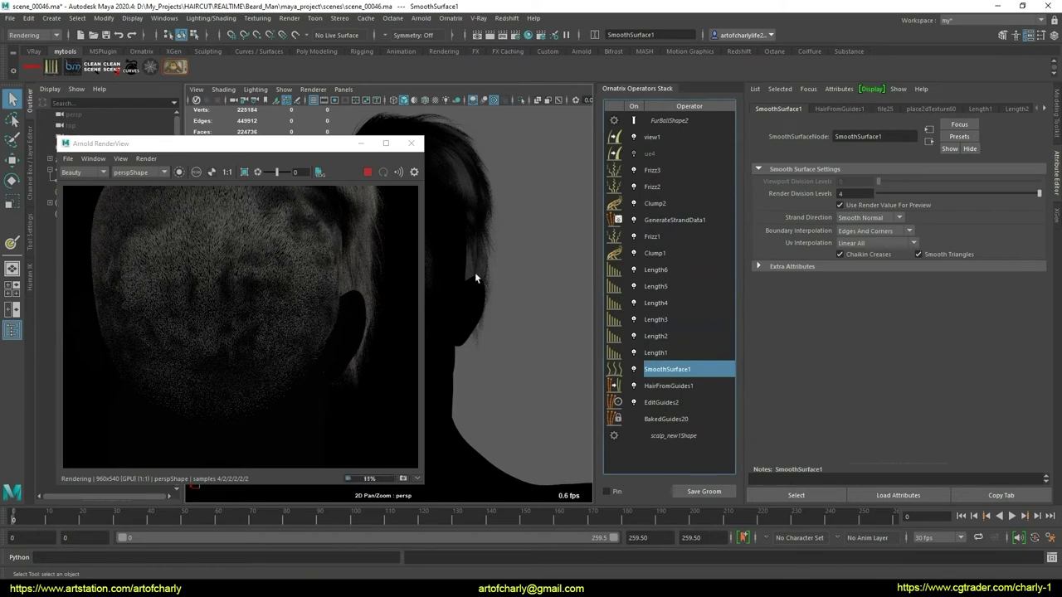
mouse_move(540, 256)
alt+mouse_down()
mouse_move(531, 266)
mouse_move(540, 274)
mouse_move(478, 257)
alt+mouse_up()
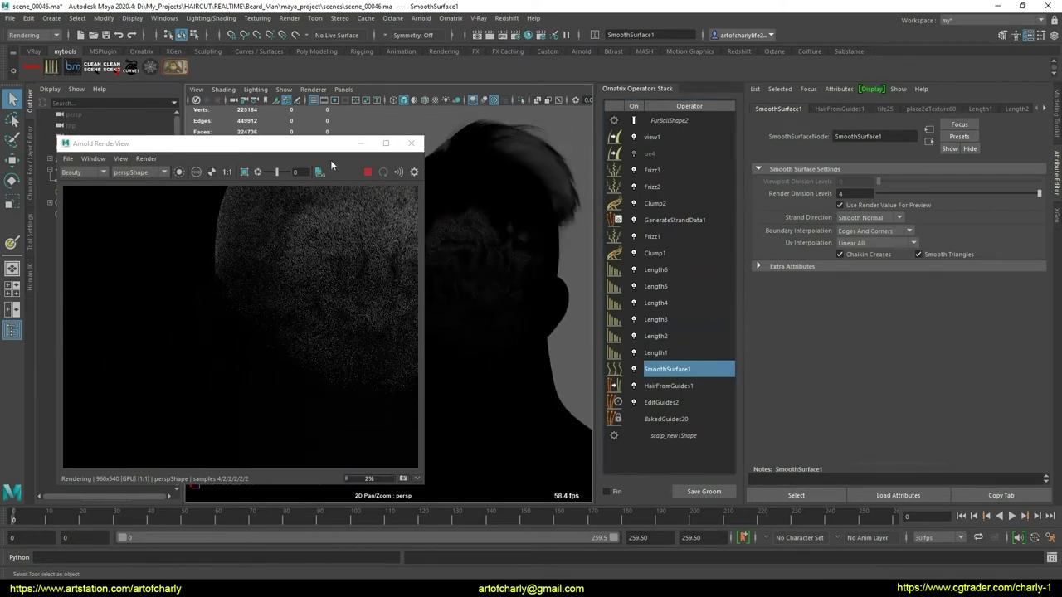
- Reposition the render preview window and select the body mesh
drag(332, 142, 286, 135)
mouse_move(486, 273)
alt+mouse_down()
mouse_move(509, 290)
mouse_move(550, 290)
mouse_move(503, 296)
mouse_move(514, 309)
alt+mouse_up()
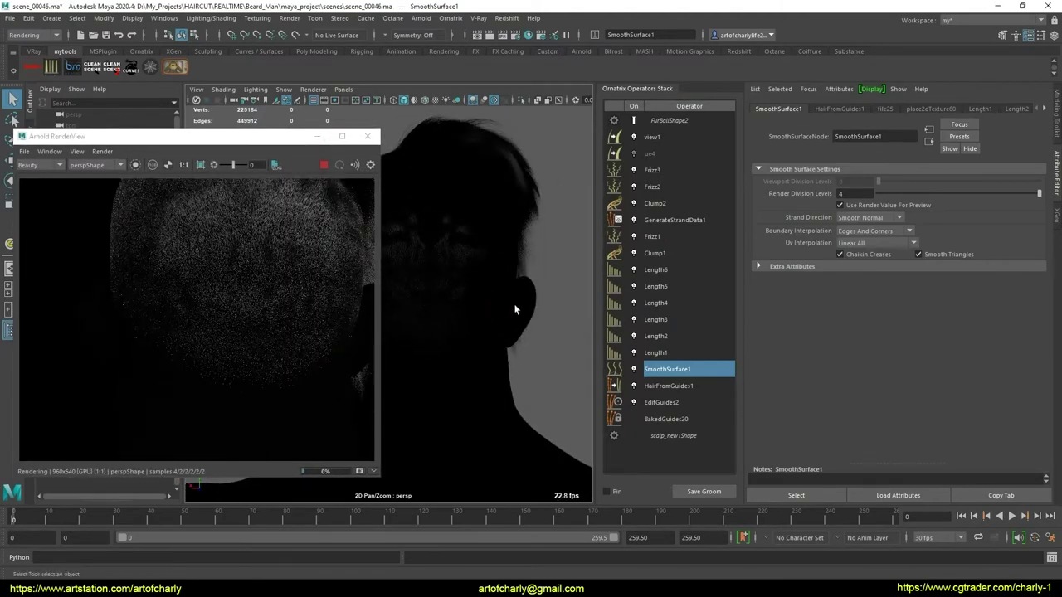
click(528, 430)
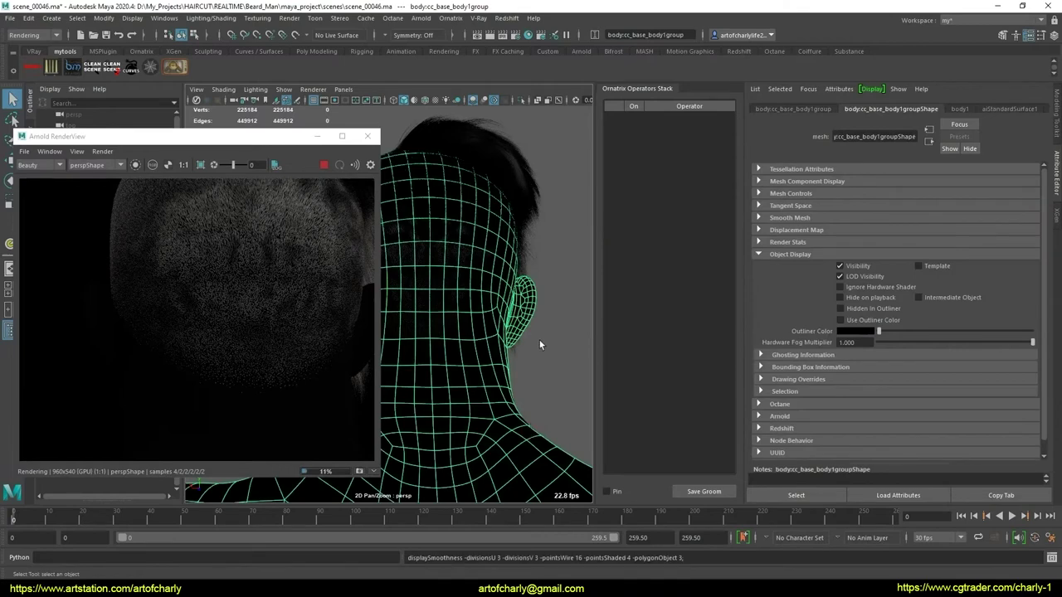
- Select the FurBall2 hair object and view the Clump1 and Length6 operator settings
click(523, 201)
click(524, 202)
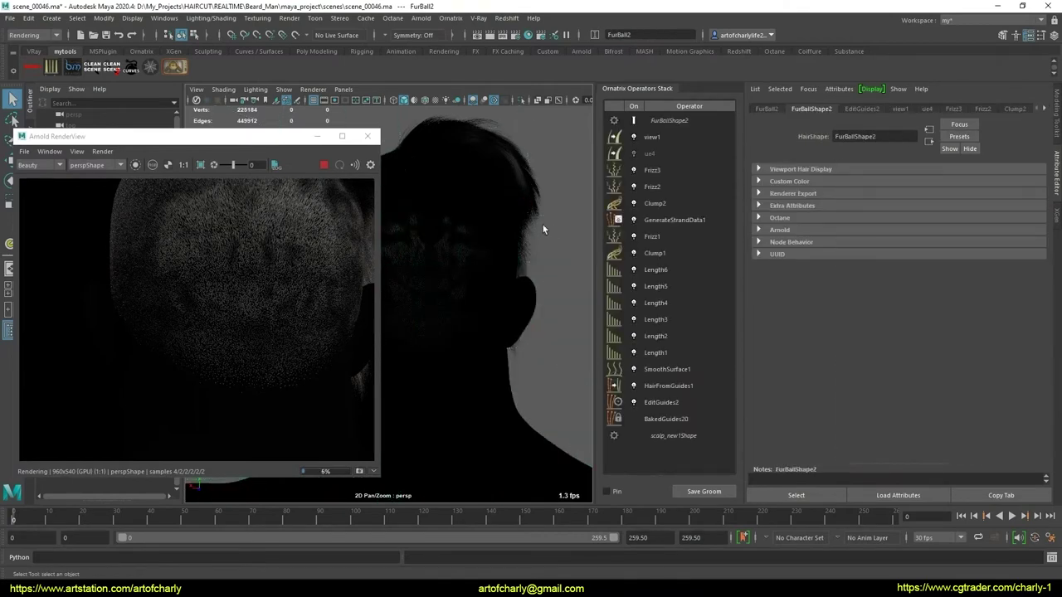
click(677, 120)
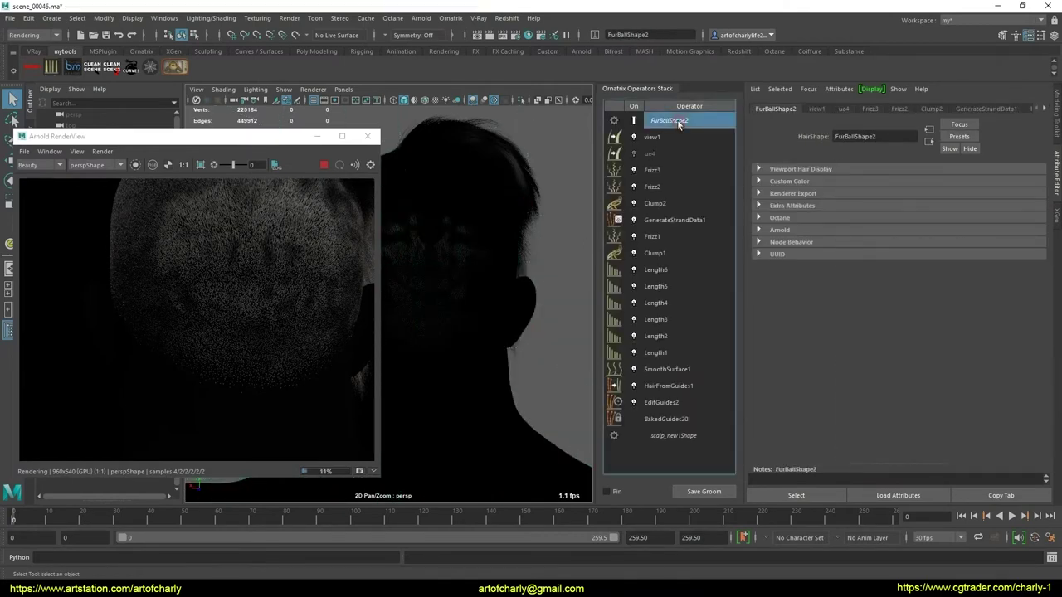
click(664, 252)
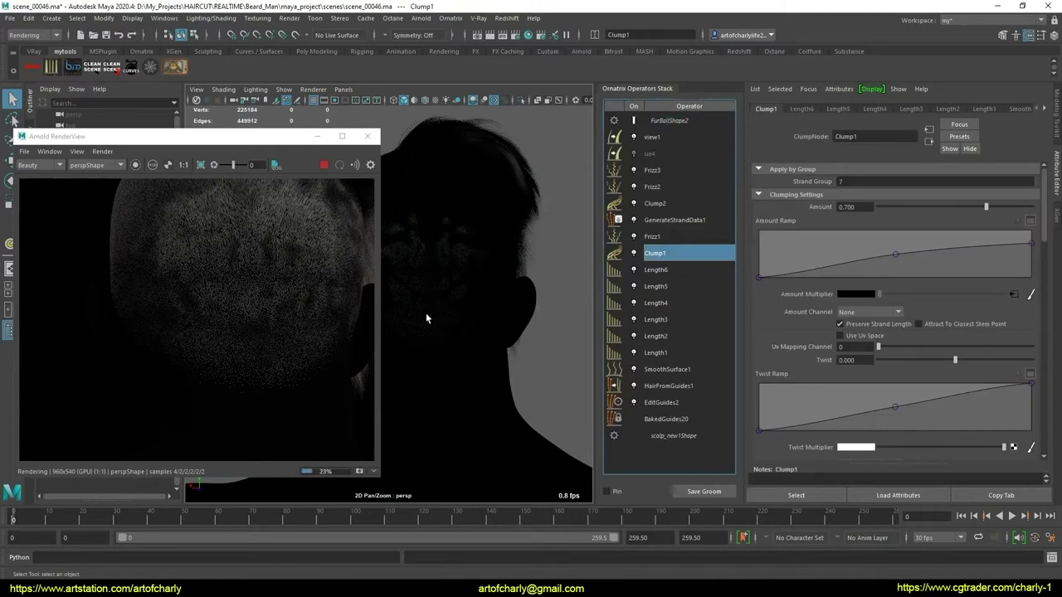
click(668, 272)
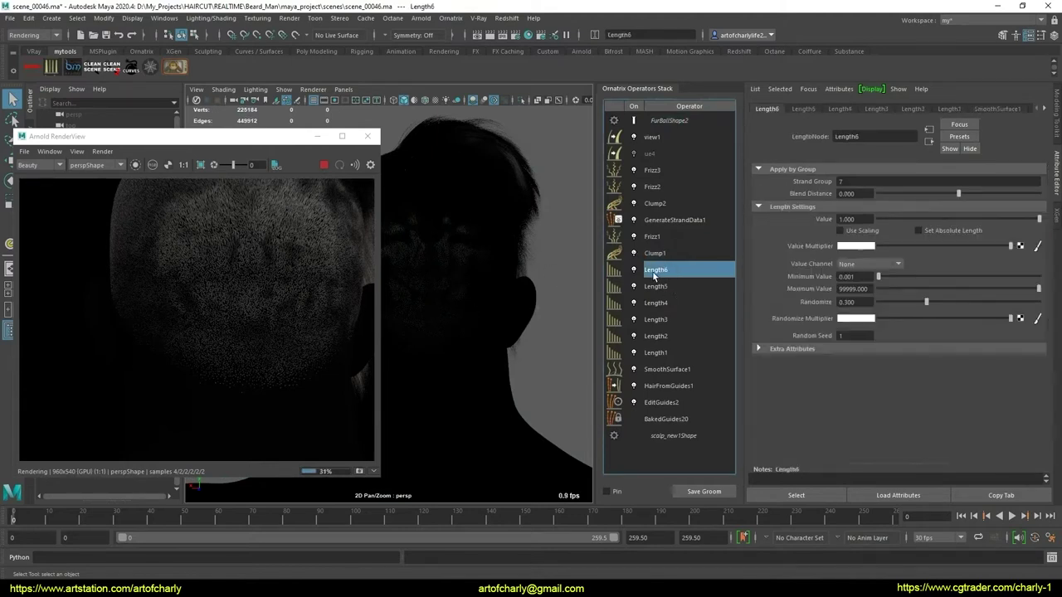
- Disable Length6 through Length1 in the Ornatrix operator stack
click(635, 270)
click(635, 286)
click(635, 303)
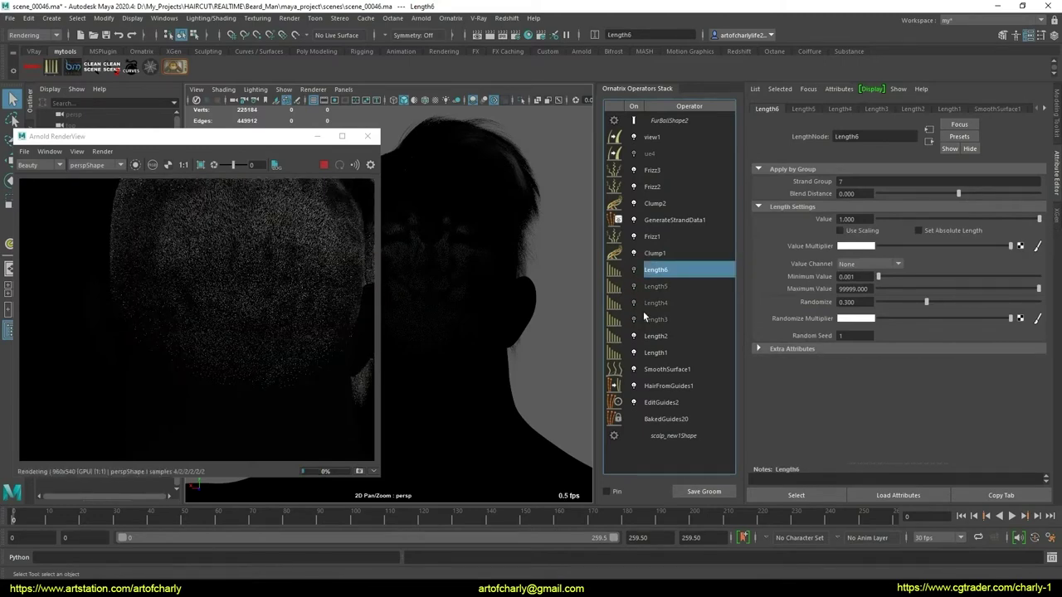
click(635, 320)
click(635, 336)
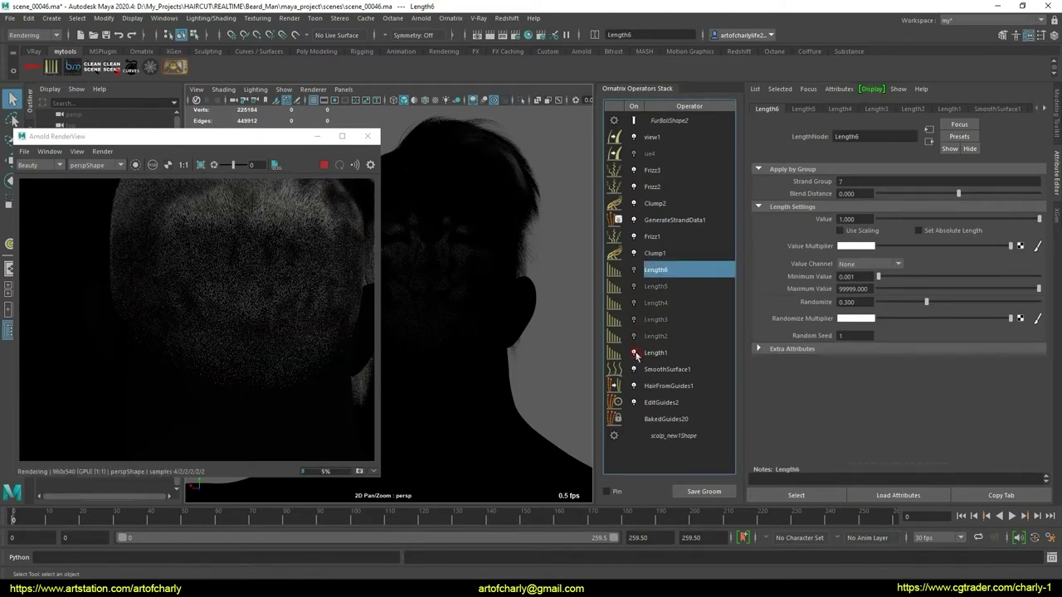
click(634, 352)
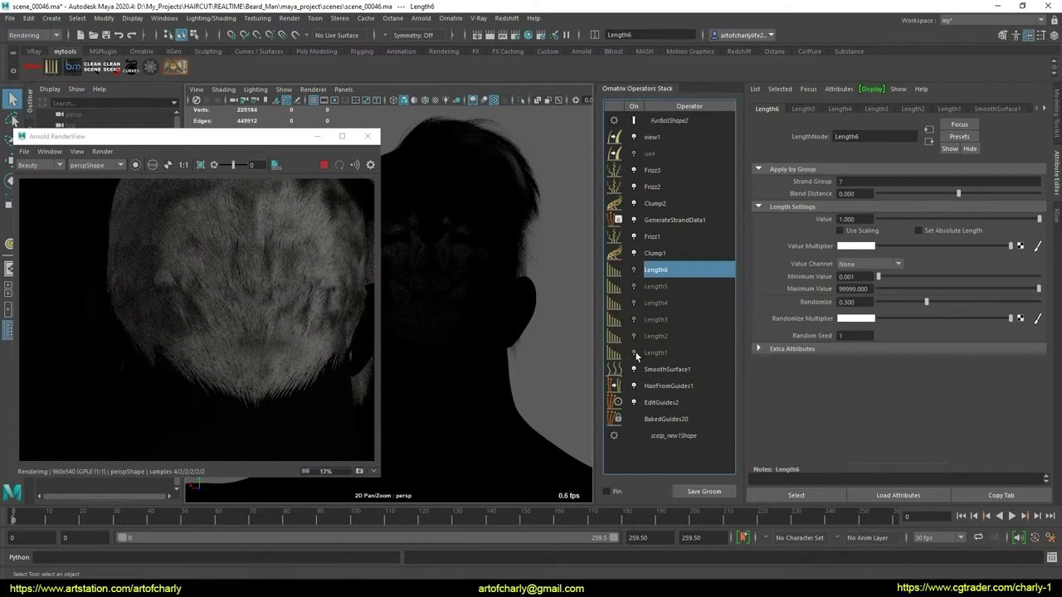
- Toggle SmoothSurface1 off and back on to compare renders, then select HairFromGuides1
click(685, 370)
click(634, 370)
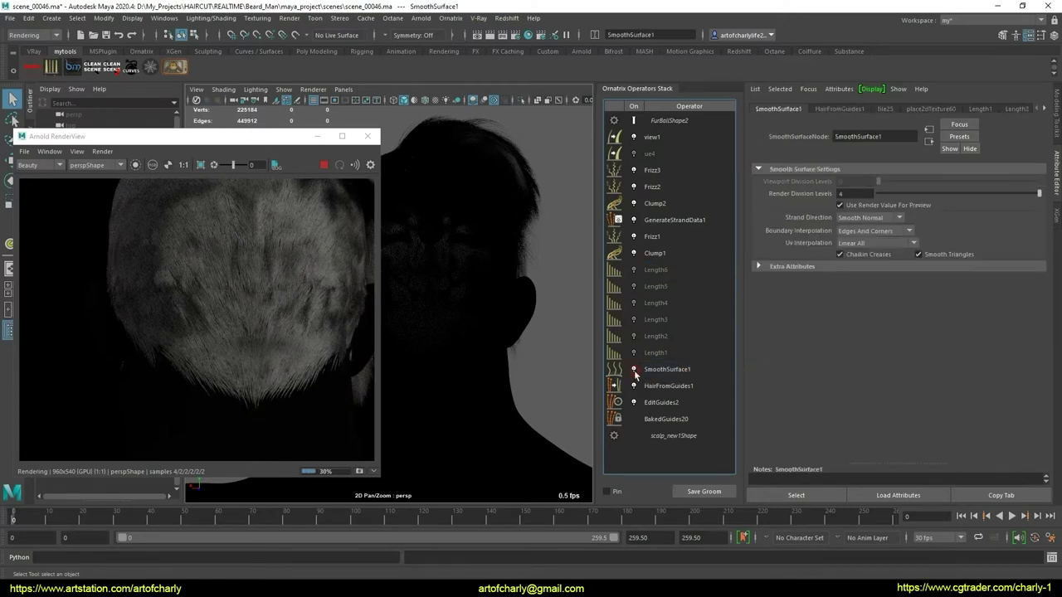
click(634, 370)
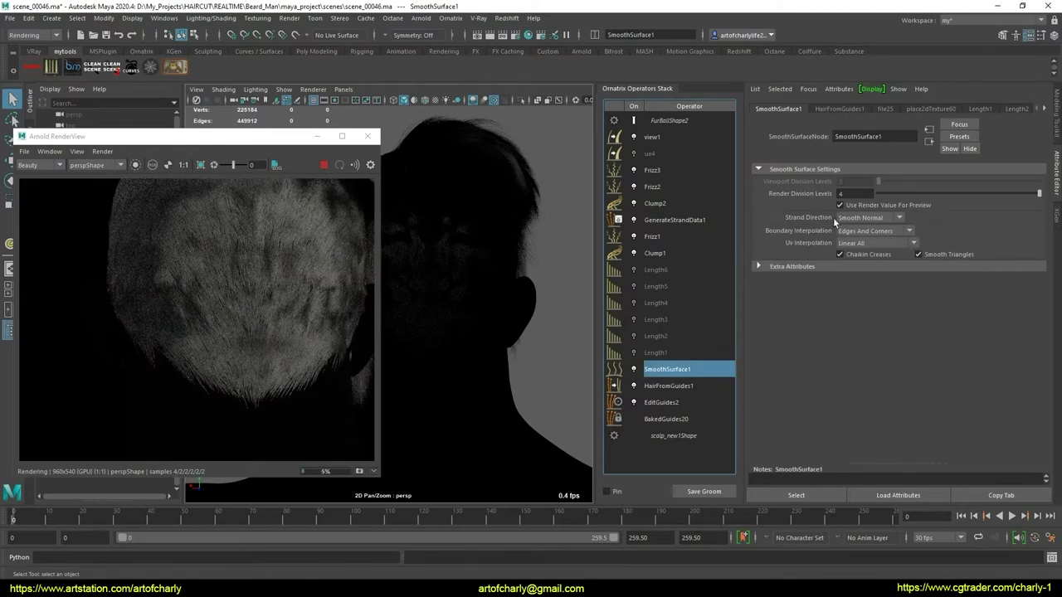
click(685, 386)
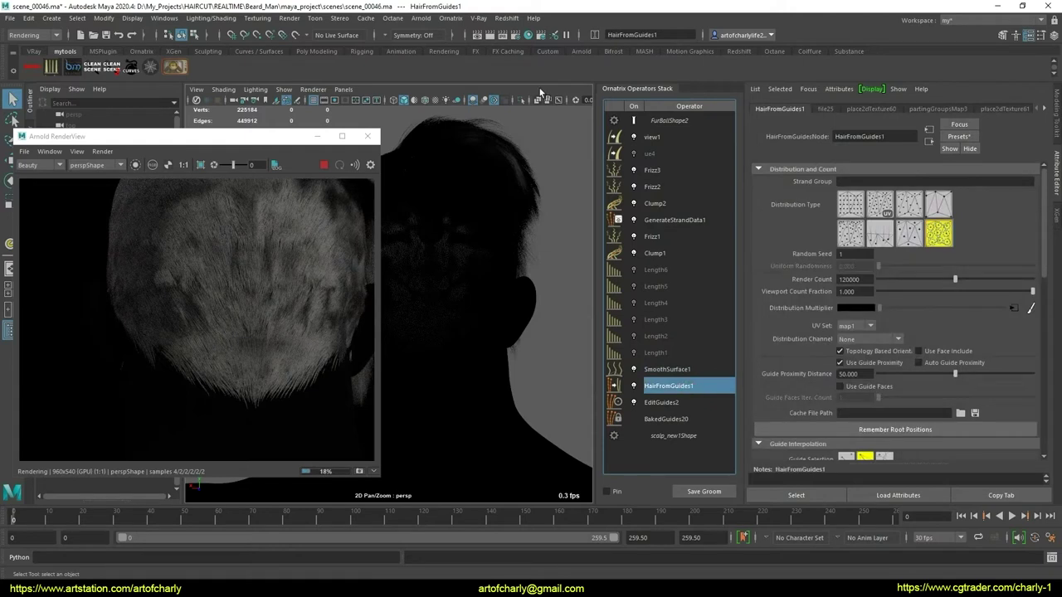
- Add a Normalize Strands operator from the Ornatrix menu above HairFromGuides1
click(451, 18)
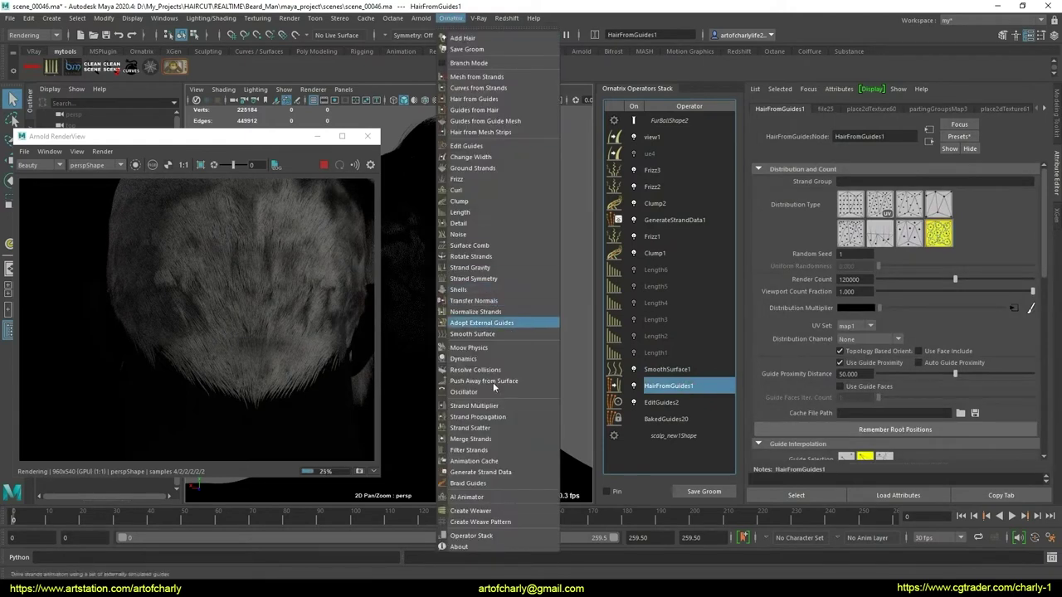
click(476, 311)
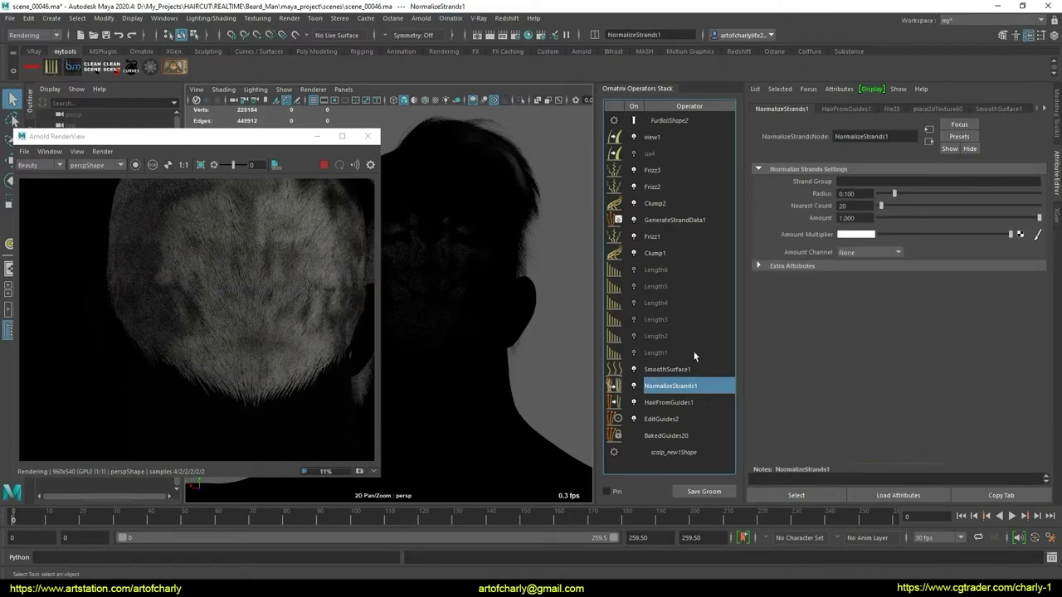
- Re-enable Length1 through Length6 to compare the render
click(668, 374)
click(667, 354)
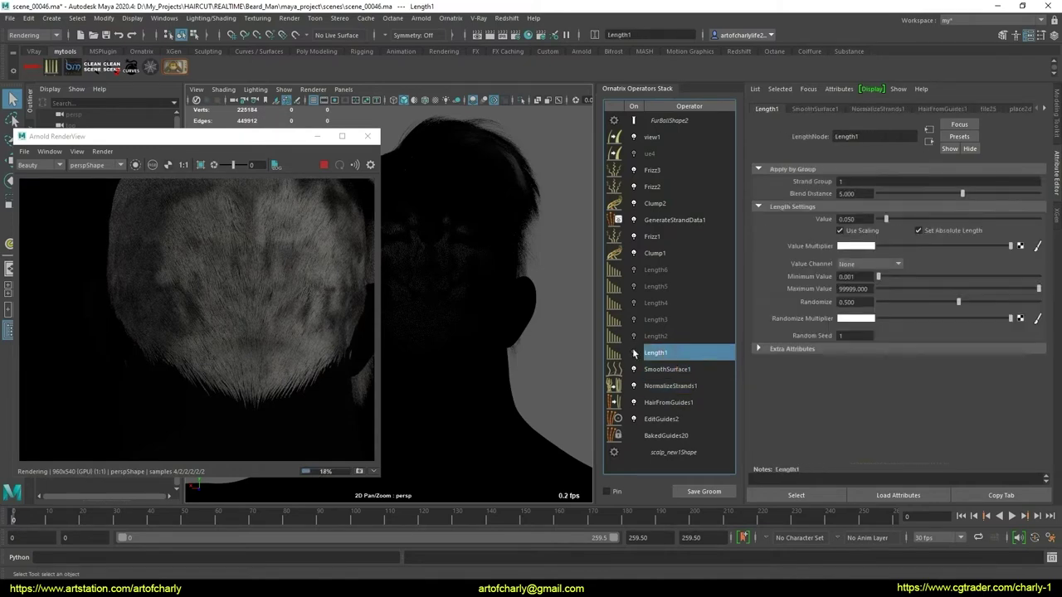
click(634, 352)
click(634, 320)
click(634, 336)
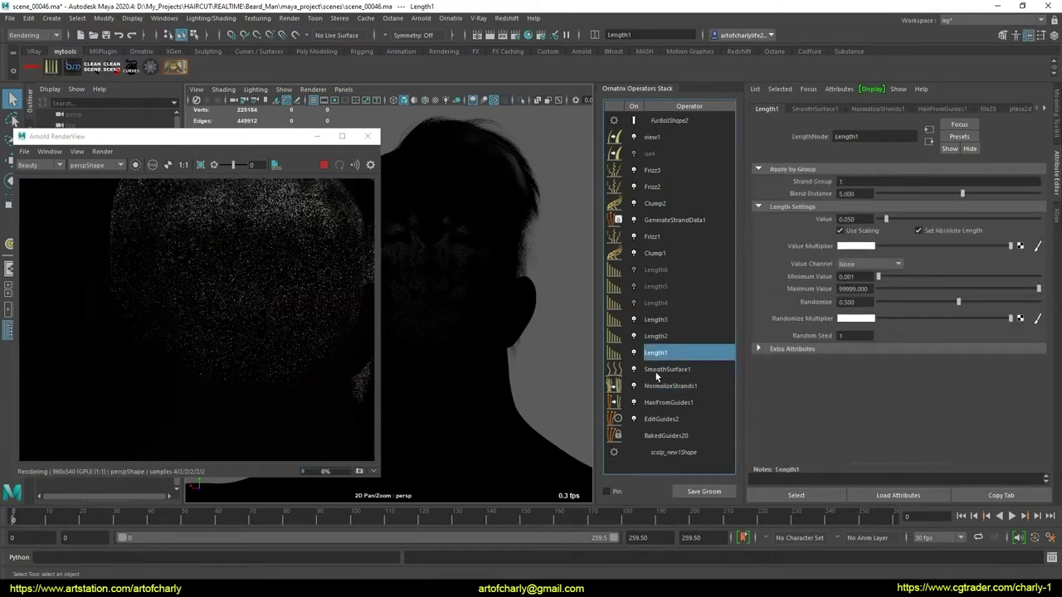
click(634, 303)
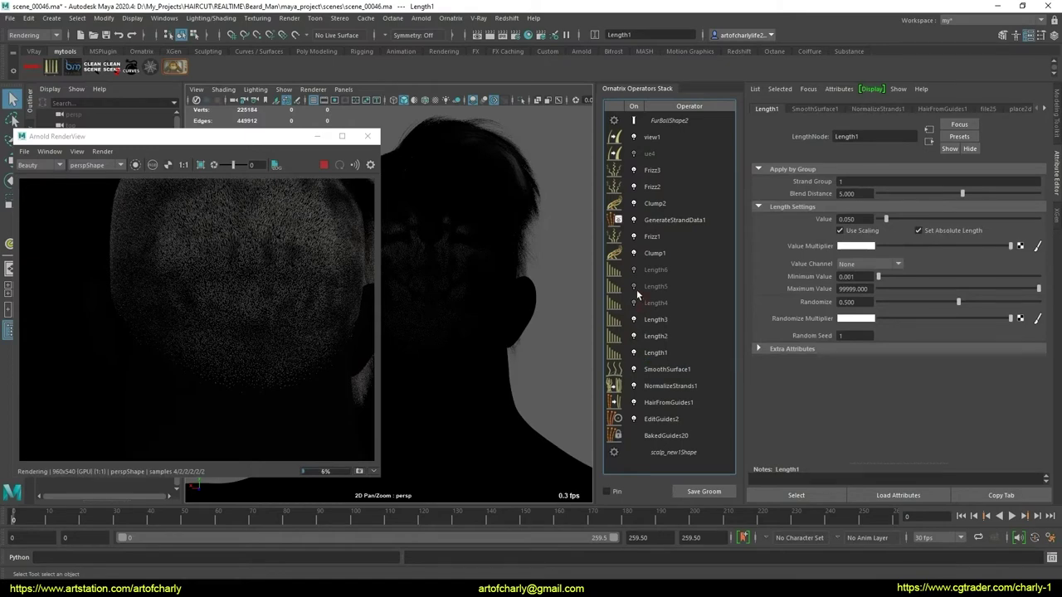
click(634, 286)
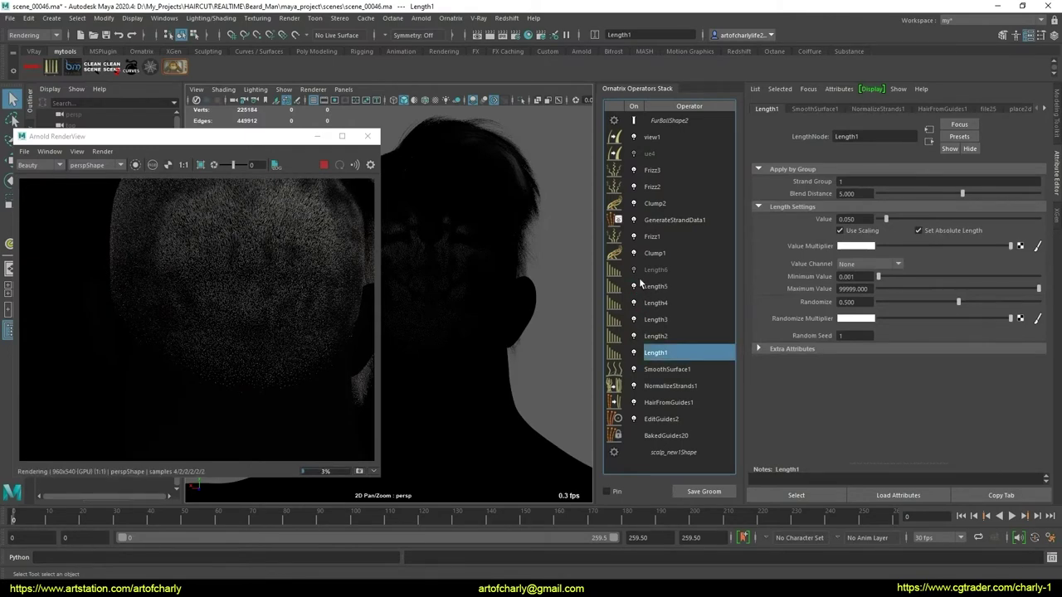
click(634, 270)
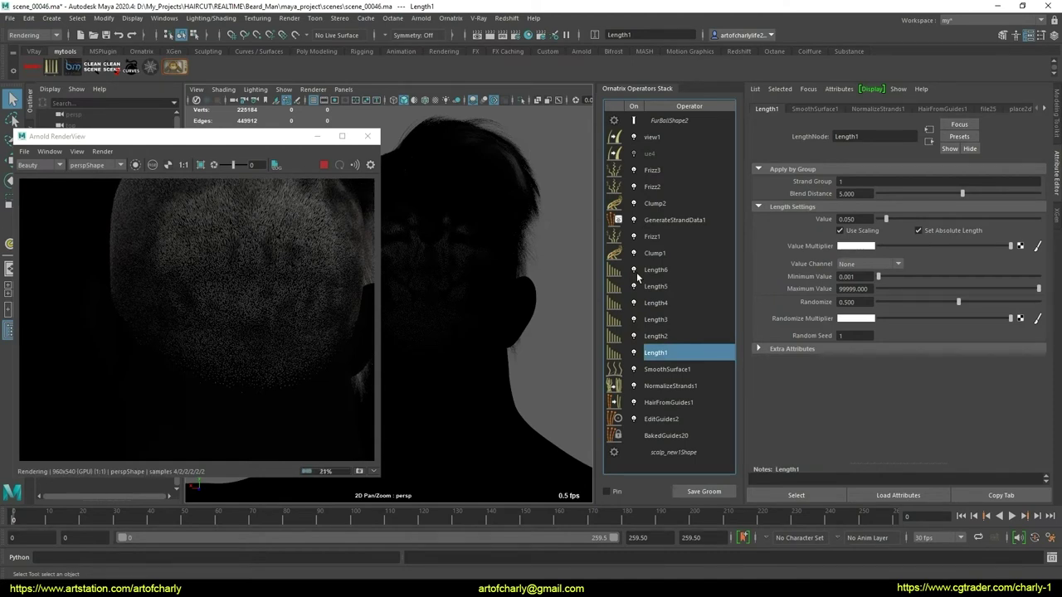
- Disable Length6 through Length2 and SmoothSurface1 again
click(634, 269)
click(634, 286)
click(634, 302)
click(633, 319)
click(634, 336)
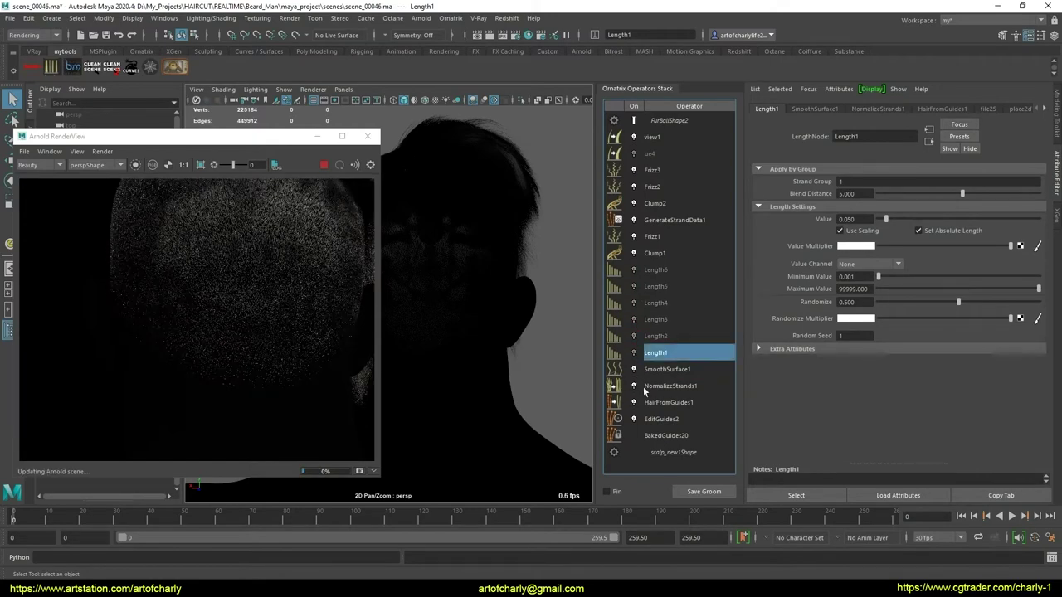
click(634, 369)
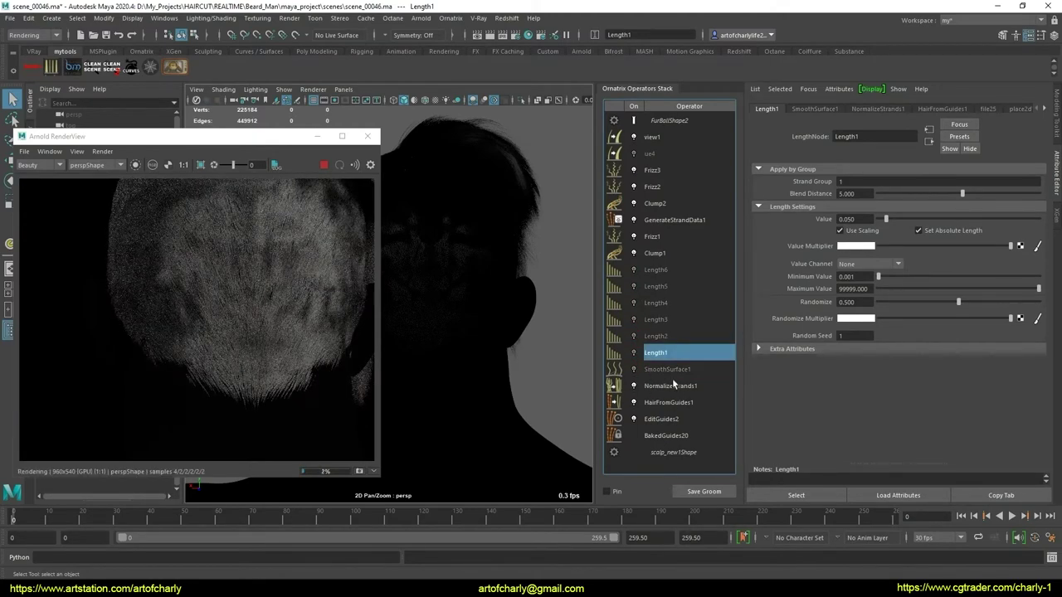
- Delete NormalizeStrands1 from the stack and bring the render preview forward
click(673, 386)
right_click(676, 387)
click(710, 462)
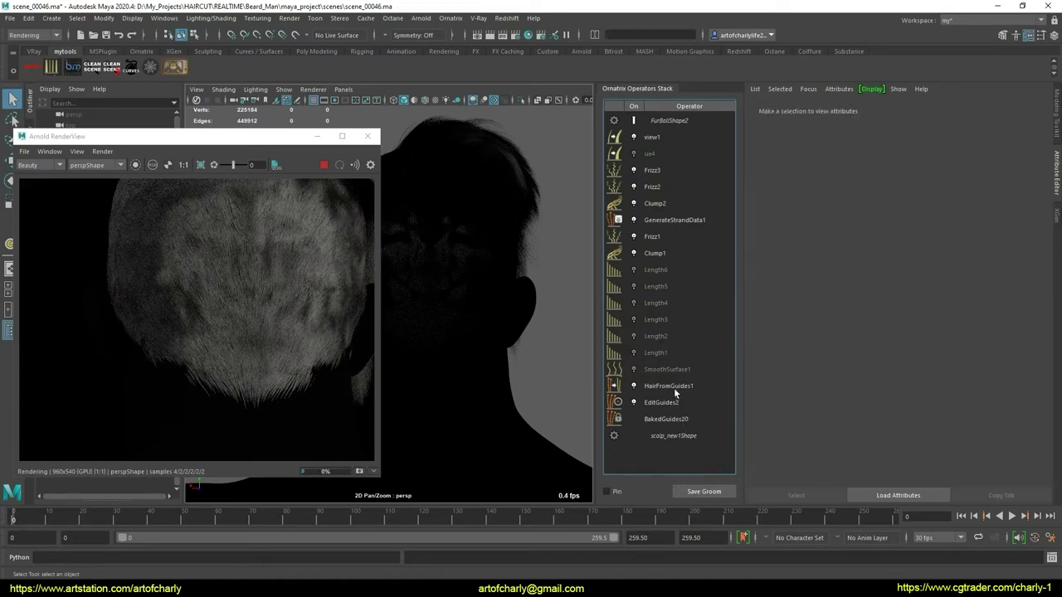
click(674, 388)
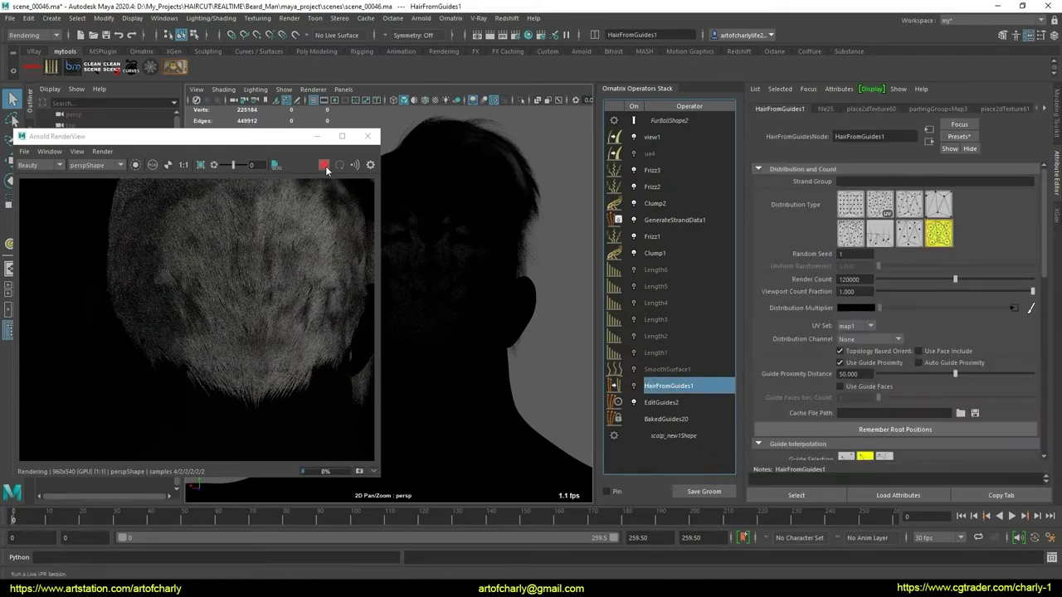
click(340, 213)
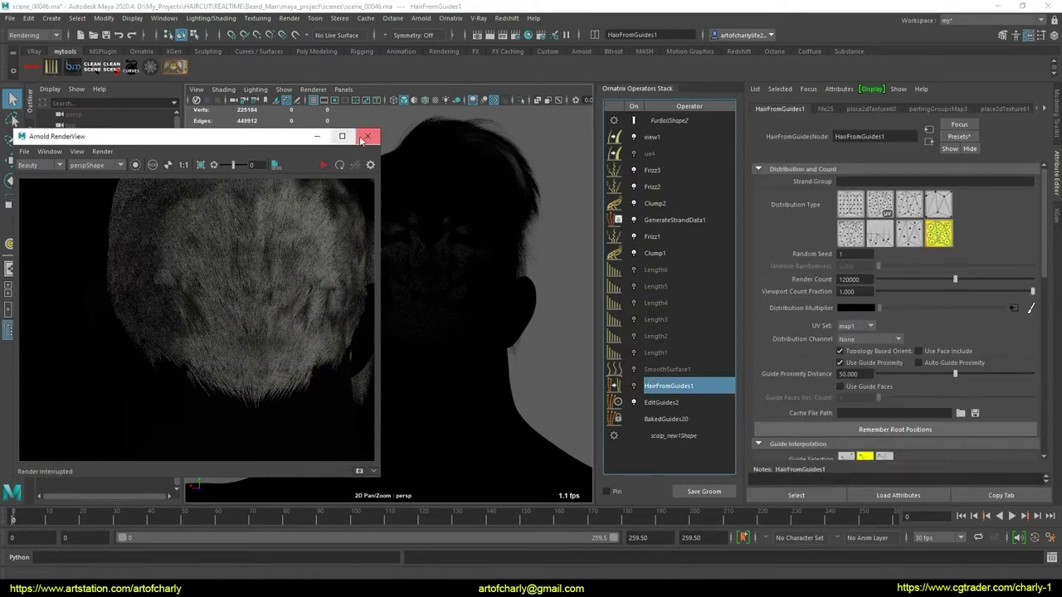
- Lighten the head mesh's aiStandardSurface base colour from black to light grey
click(367, 136)
alt+drag(461, 276, 579, 347)
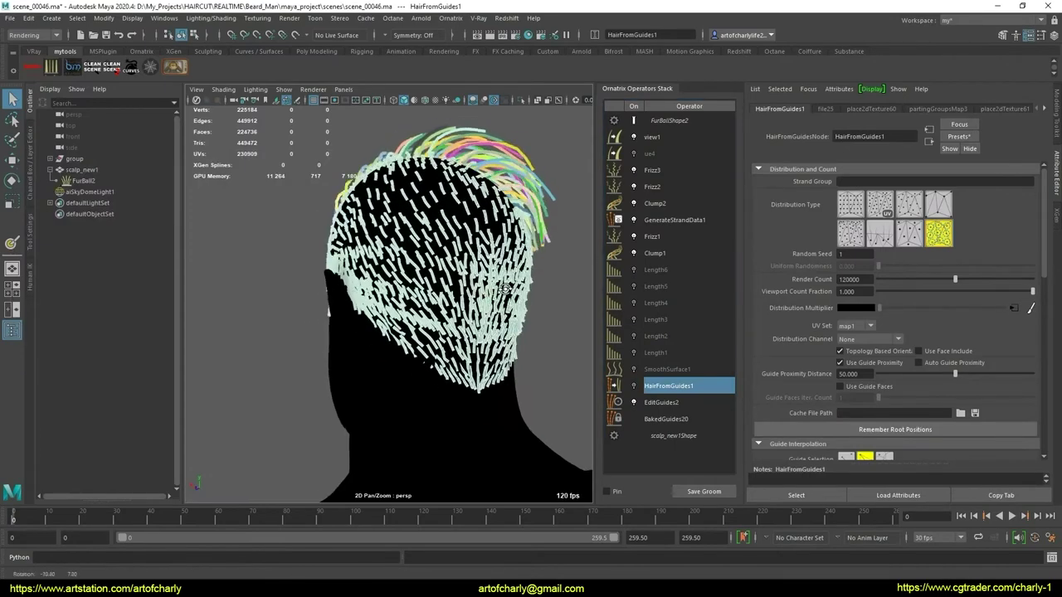
click(423, 405)
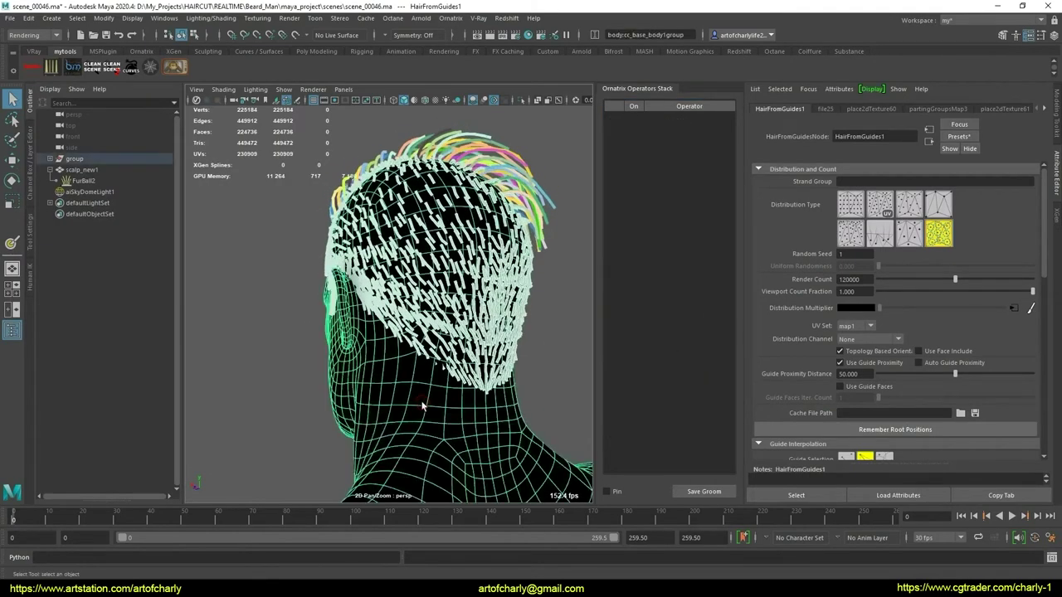
click(1009, 108)
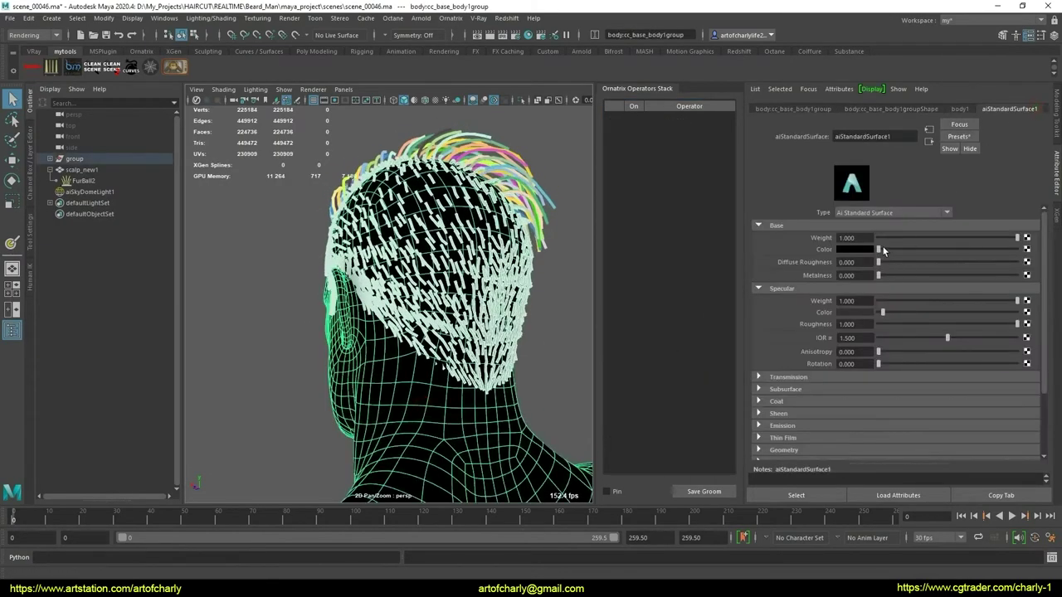
drag(916, 249, 933, 251)
- Increment and save the scene as scene_00047.ma
click(270, 285)
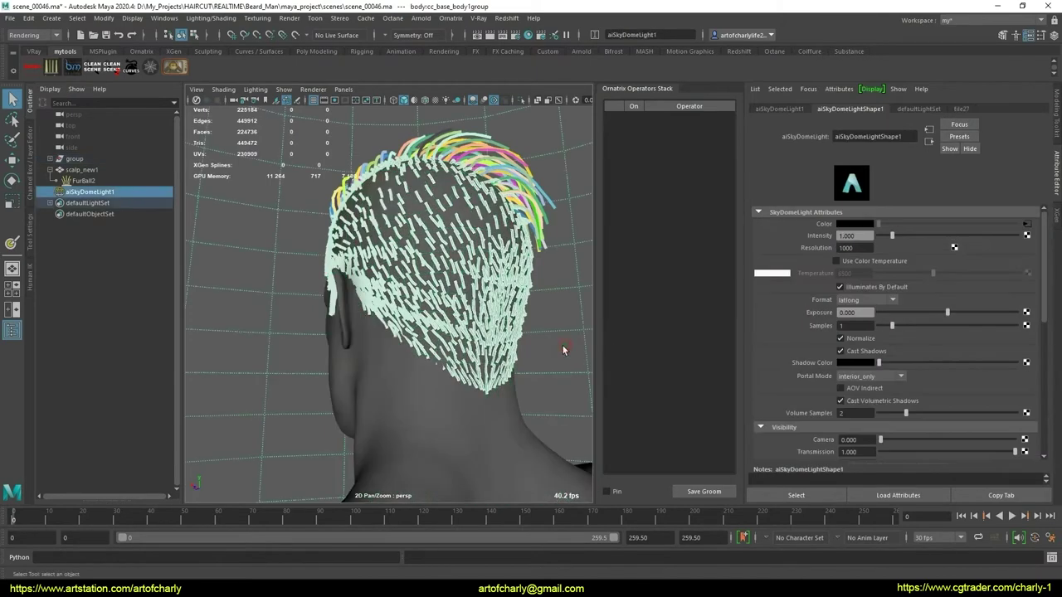
key(ctrl+alt+s)
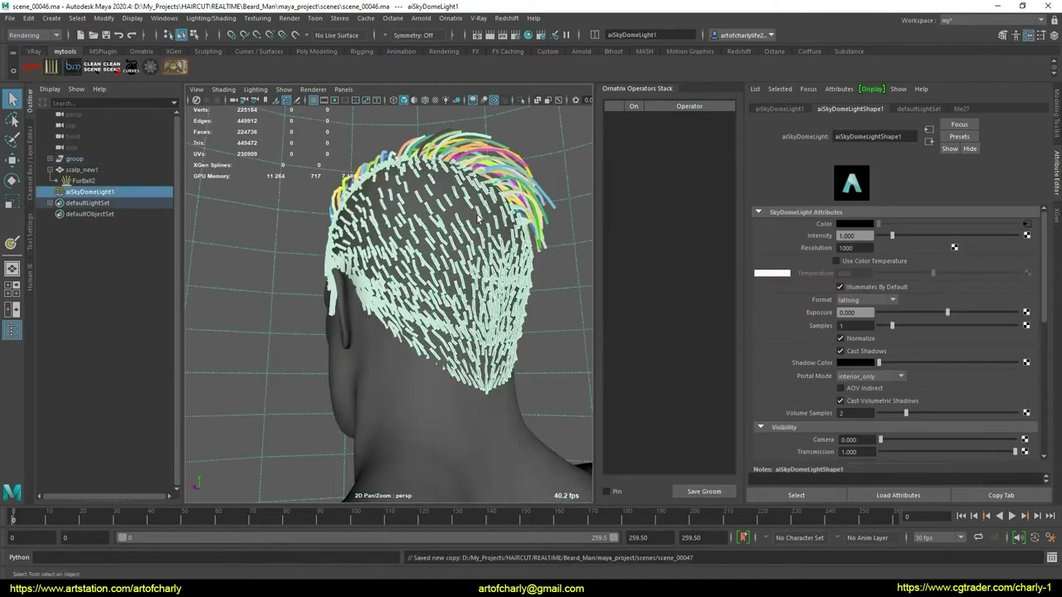
mouse_move(288, 322)
alt+mouse_down()
mouse_move(371, 269)
mouse_move(443, 340)
mouse_move(485, 330)
mouse_move(628, 373)
alt+mouse_up()
- Select FurBall2 and inspect the left side with HairFromGuides1 and EditGuides2 settings
click(363, 175)
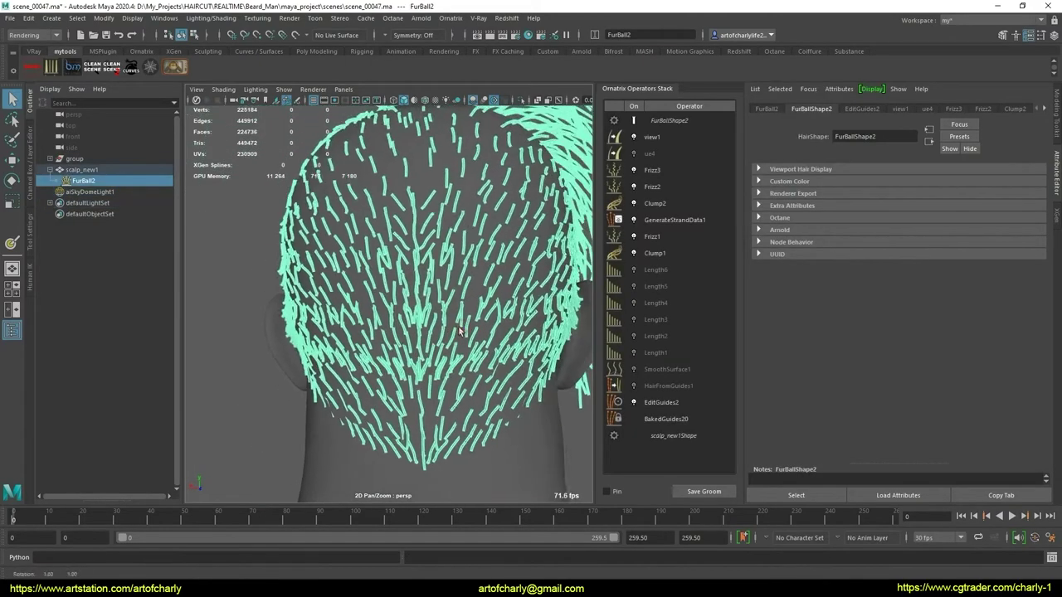
click(669, 386)
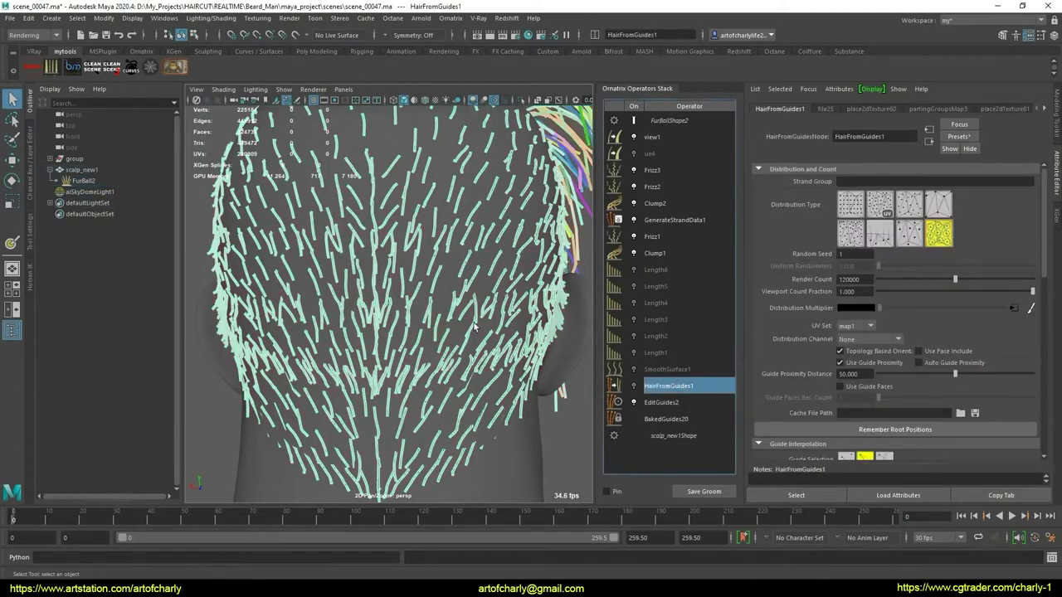
mouse_move(465, 315)
alt+mouse_down()
mouse_move(548, 299)
mouse_move(507, 319)
mouse_move(686, 430)
alt+mouse_up()
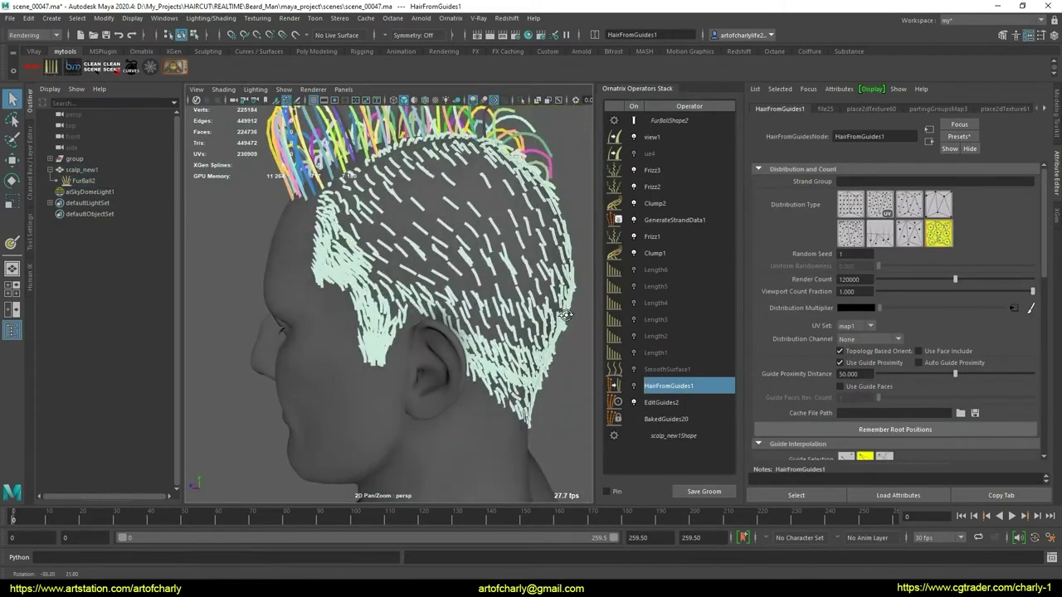
click(676, 404)
click(451, 18)
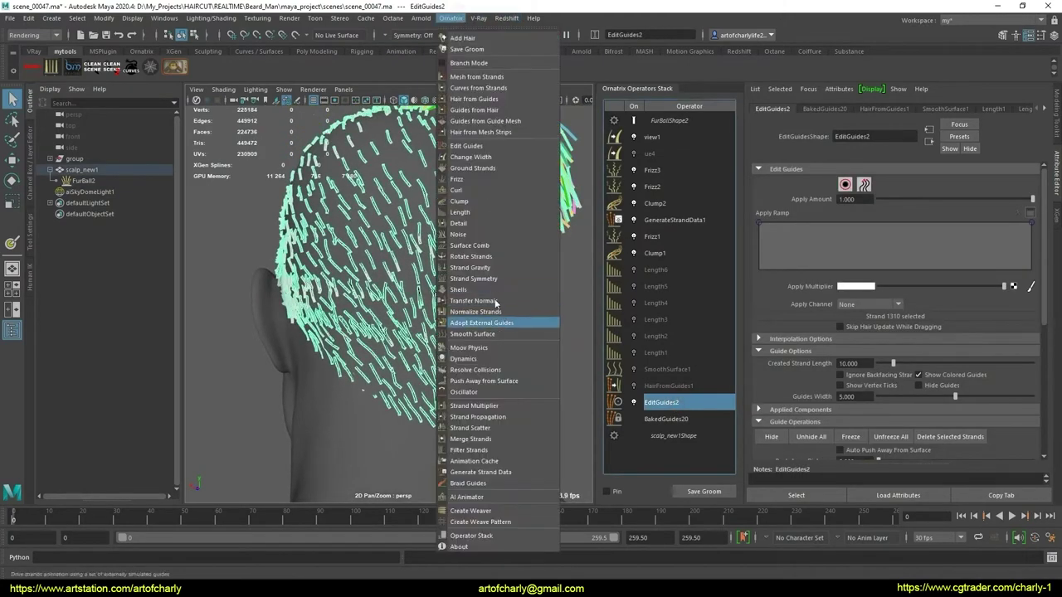
- Add Push Away from Surface with smoothing 0.884, length correction 0 and distance 0.030
click(503, 381)
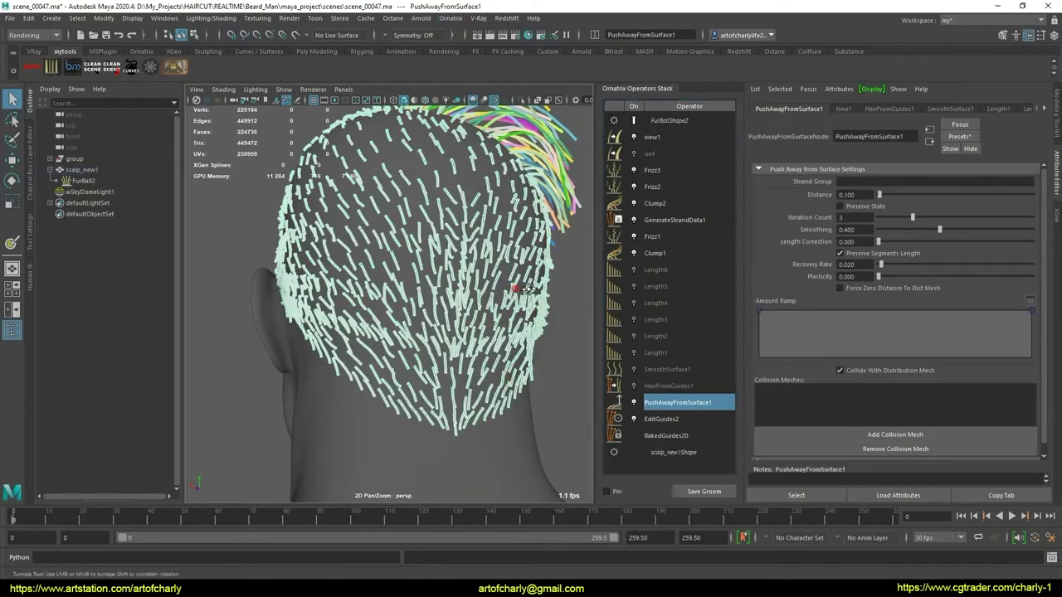
alt+drag(374, 332, 498, 349)
scroll(495, 406, up, 5)
scroll(495, 404, up, 5)
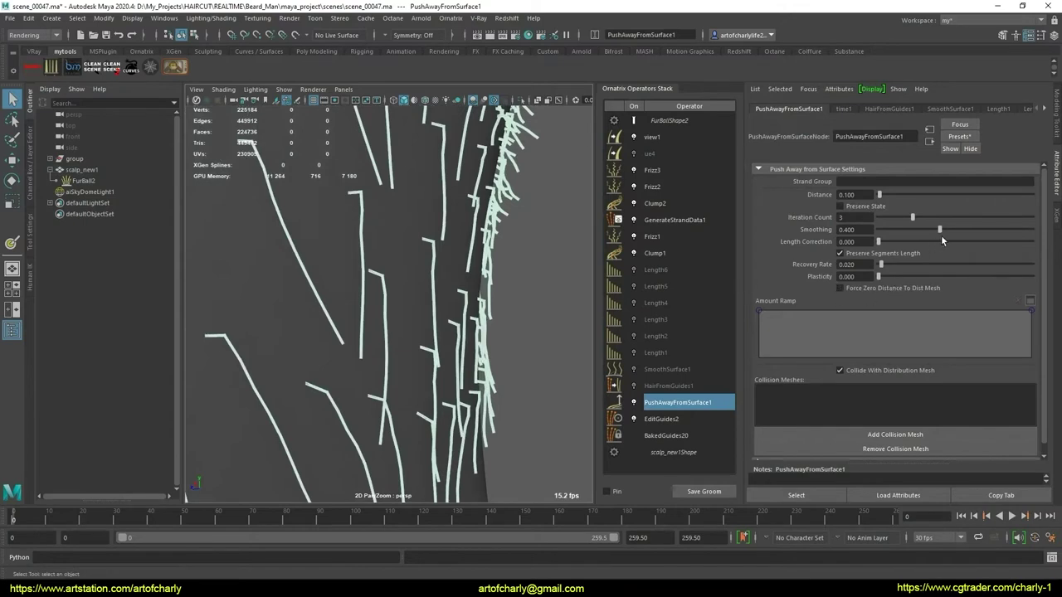
drag(941, 232, 1013, 230)
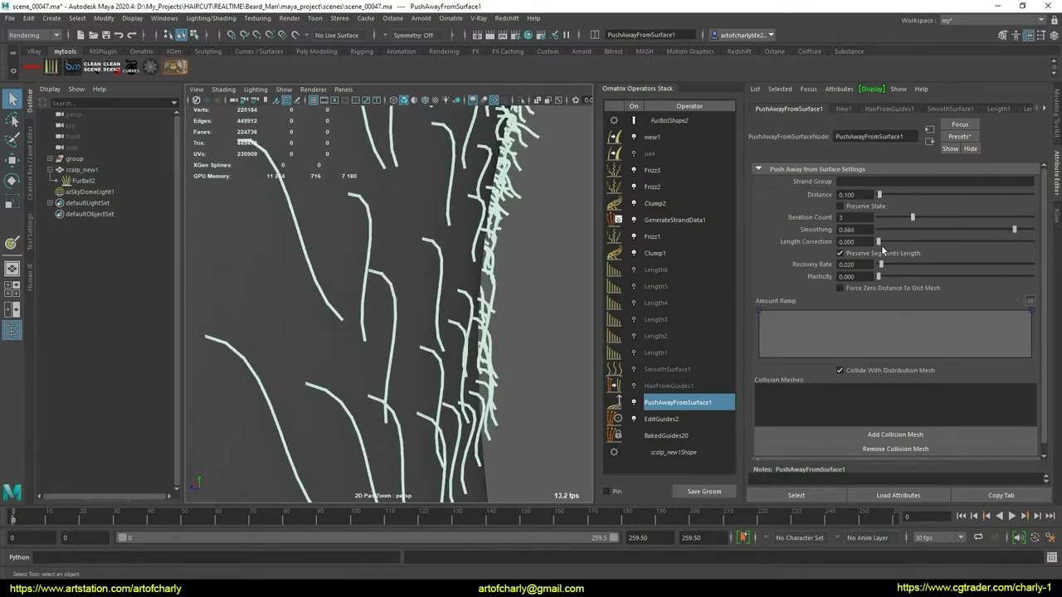
mouse_move(914, 219)
mouse_down()
mouse_move(986, 216)
mouse_move(864, 222)
mouse_move(896, 219)
mouse_move(881, 221)
mouse_up()
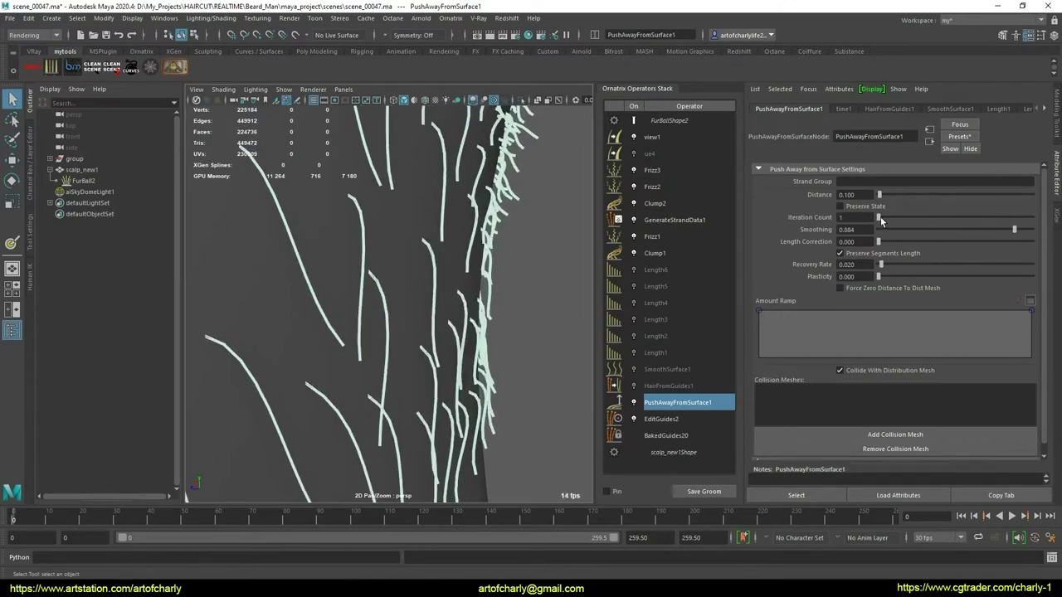
drag(910, 241, 860, 247)
click(857, 288)
click(855, 207)
click(868, 209)
text(0.030)
key(Return)
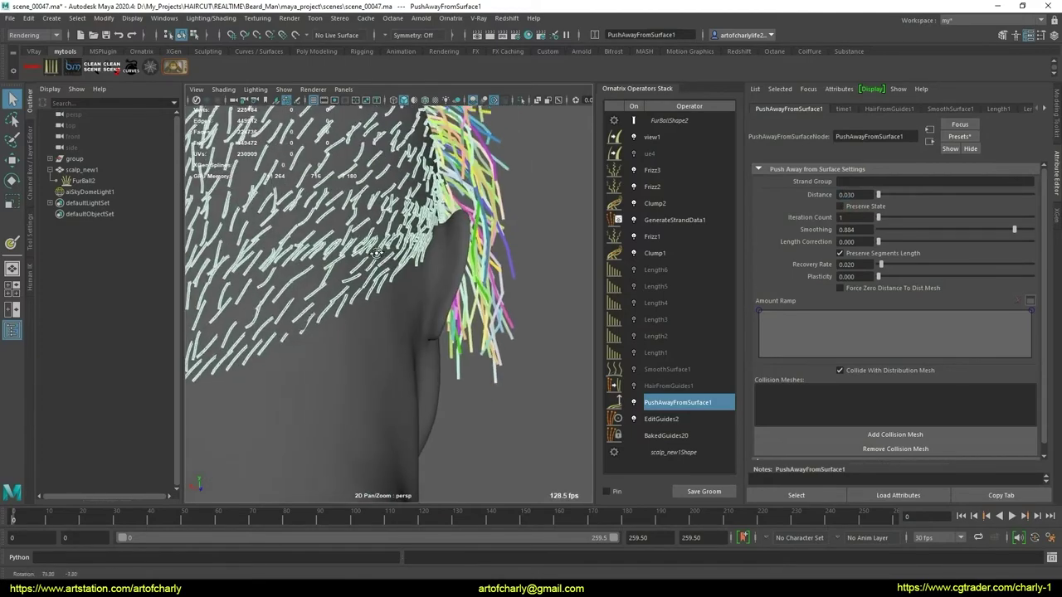
- Inspect hair near the ear and back of head, then collapse the stack into BakedGuides21
mouse_move(442, 338)
alt+mouse_down()
mouse_move(408, 297)
mouse_move(416, 262)
mouse_move(340, 300)
mouse_move(437, 284)
mouse_move(419, 323)
mouse_move(369, 287)
mouse_move(564, 274)
mouse_move(410, 339)
mouse_move(407, 274)
alt+mouse_up()
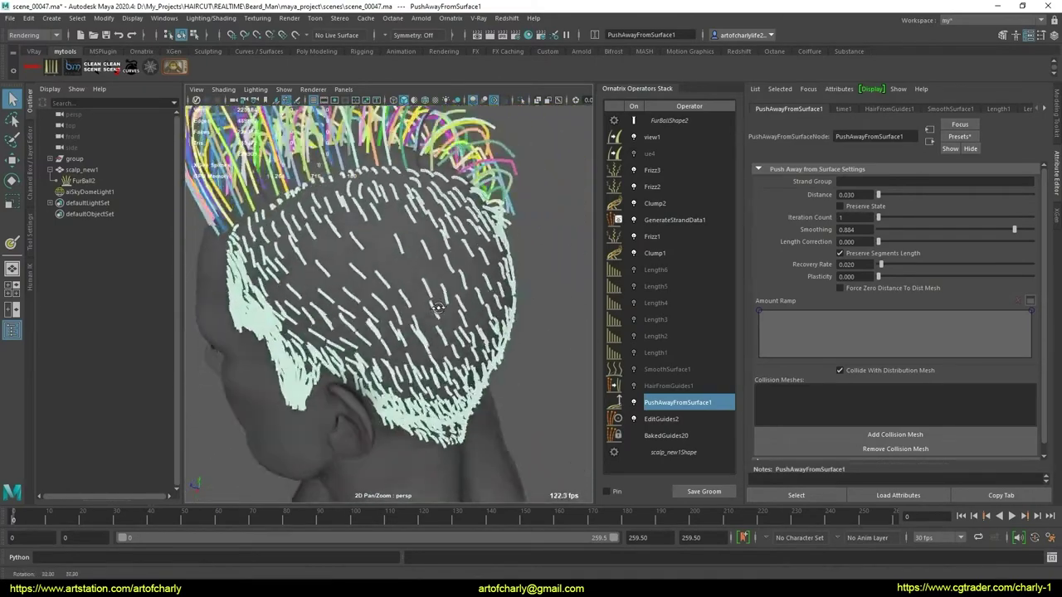
alt+right_drag(408, 274, 629, 305)
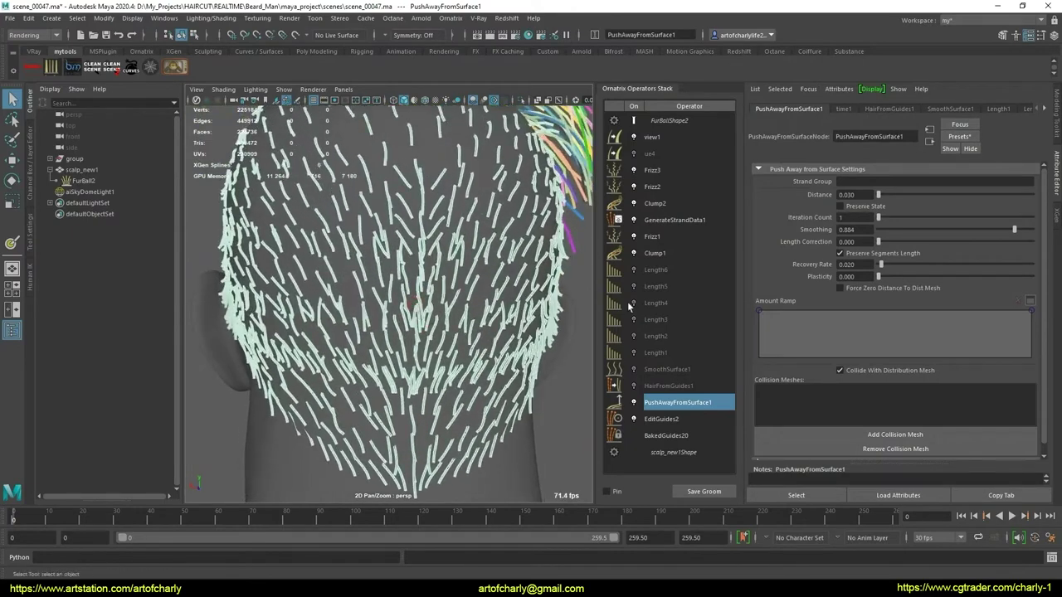
right_click(687, 412)
click(739, 463)
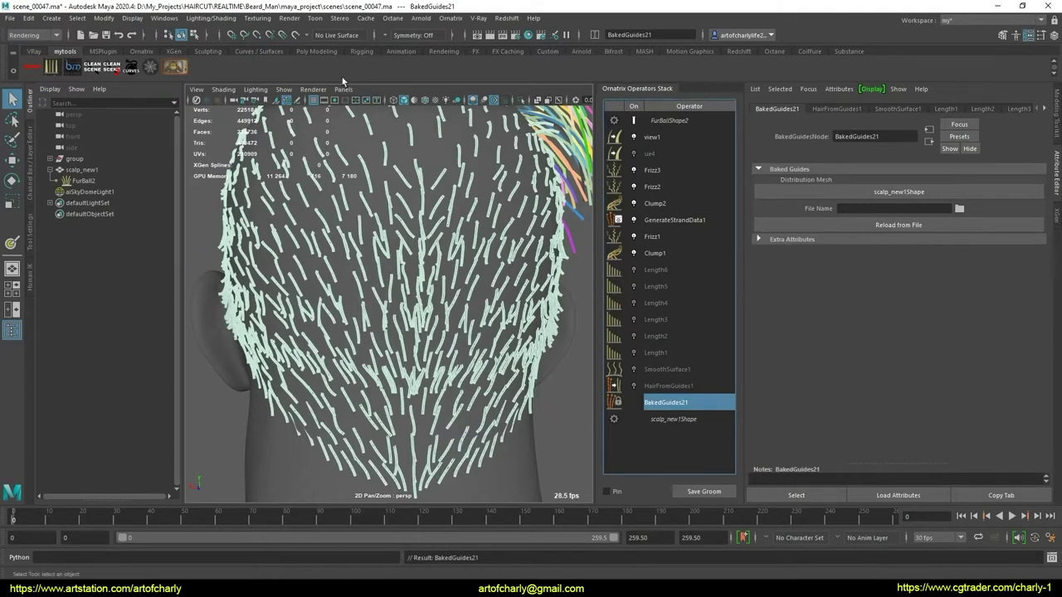
- Add an EditGuides1 operator and switch on interactive guide editing
click(451, 17)
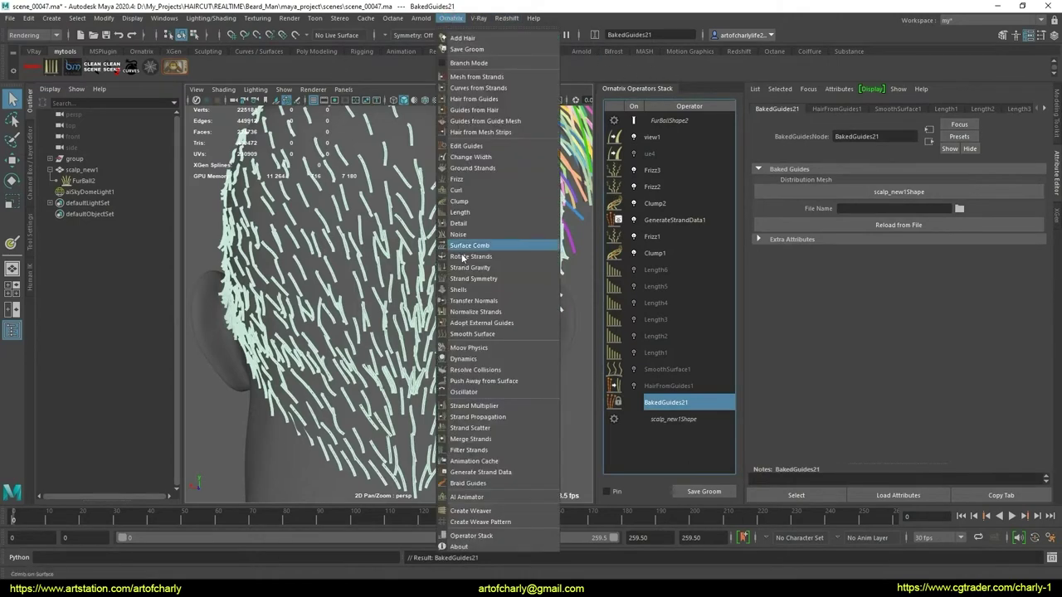
click(469, 146)
click(847, 186)
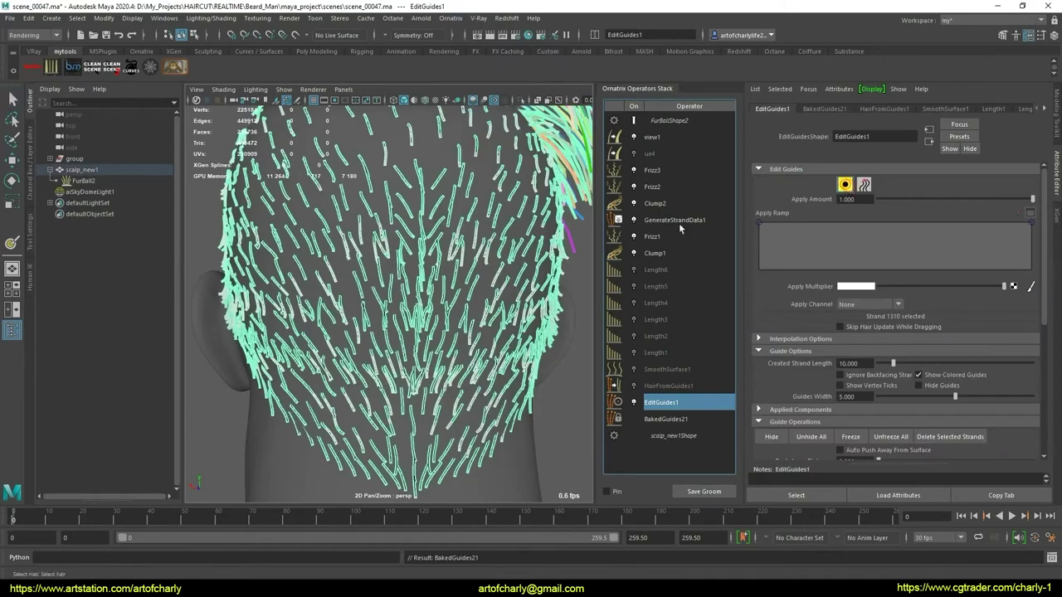
- Select a guide strand on the back of the head and inspect it from several angles
alt+drag(390, 299, 404, 320)
scroll(404, 320, up, 5)
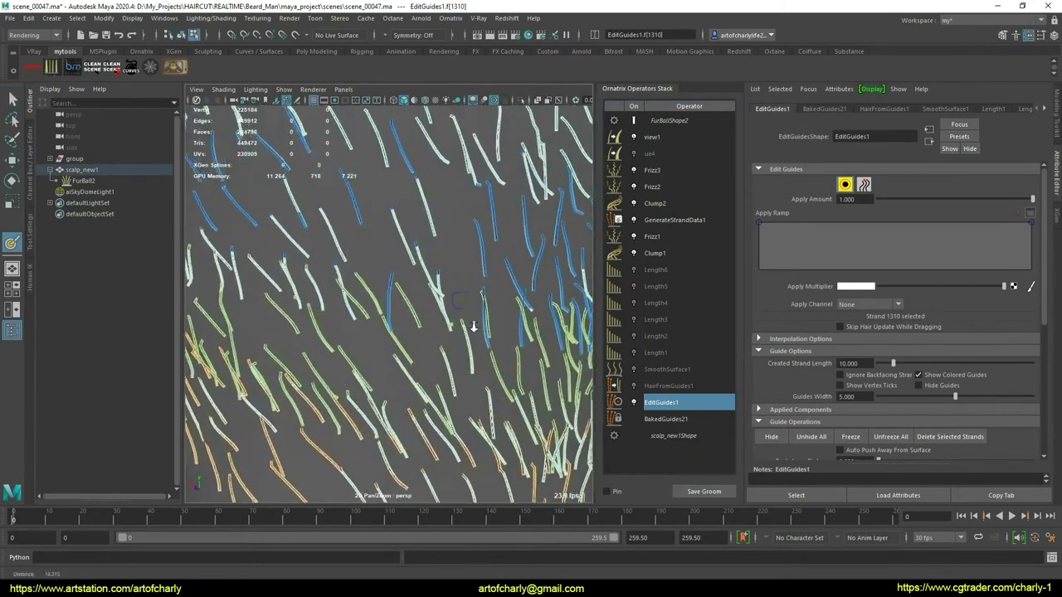
click(484, 325)
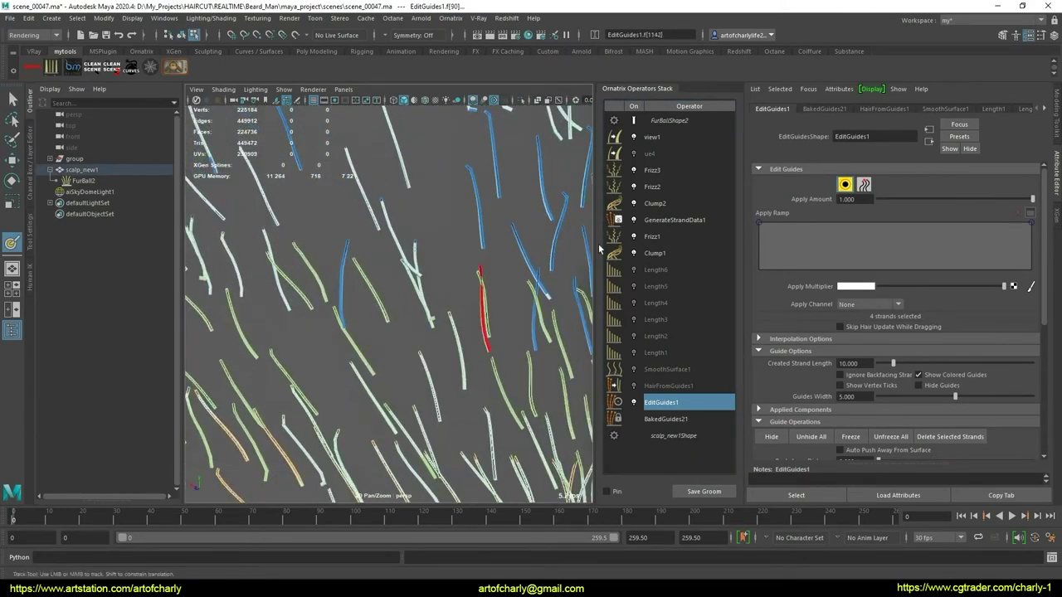
alt+drag(429, 343, 390, 324)
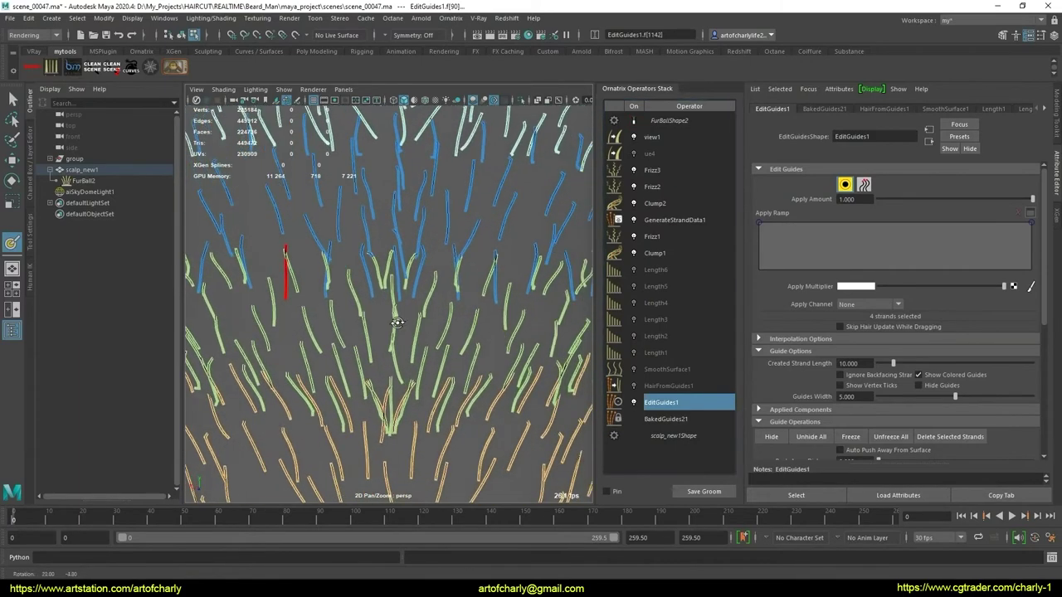
mouse_move(390, 323)
alt+right_down()
mouse_move(449, 325)
mouse_move(461, 313)
alt+right_up()
key(w)
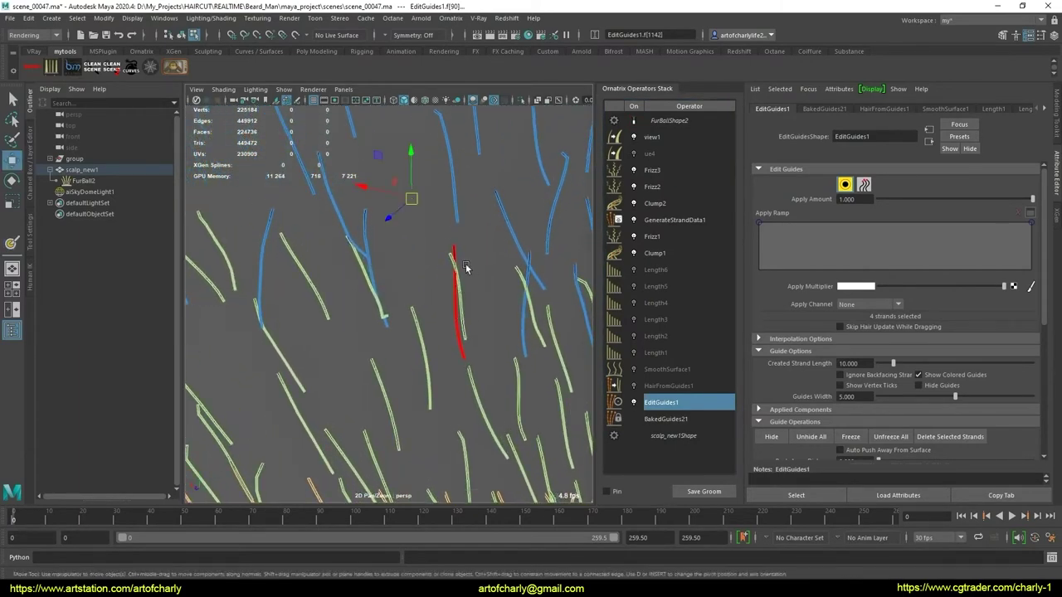
key(q)
scroll(431, 274, down, 10)
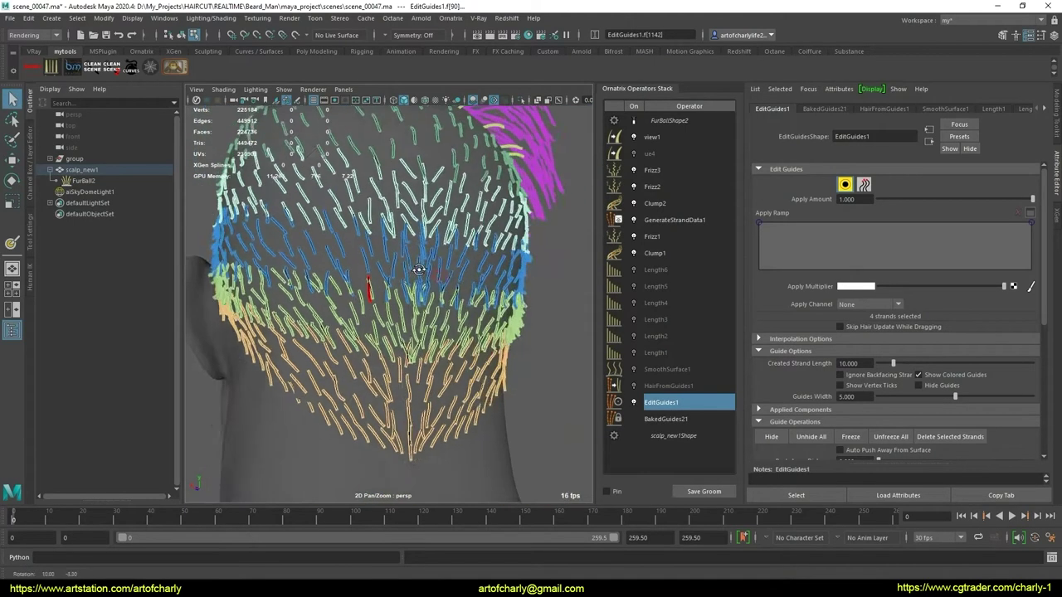
alt+drag(415, 266, 388, 259)
scroll(387, 259, up, 3)
scroll(407, 315, up, 3)
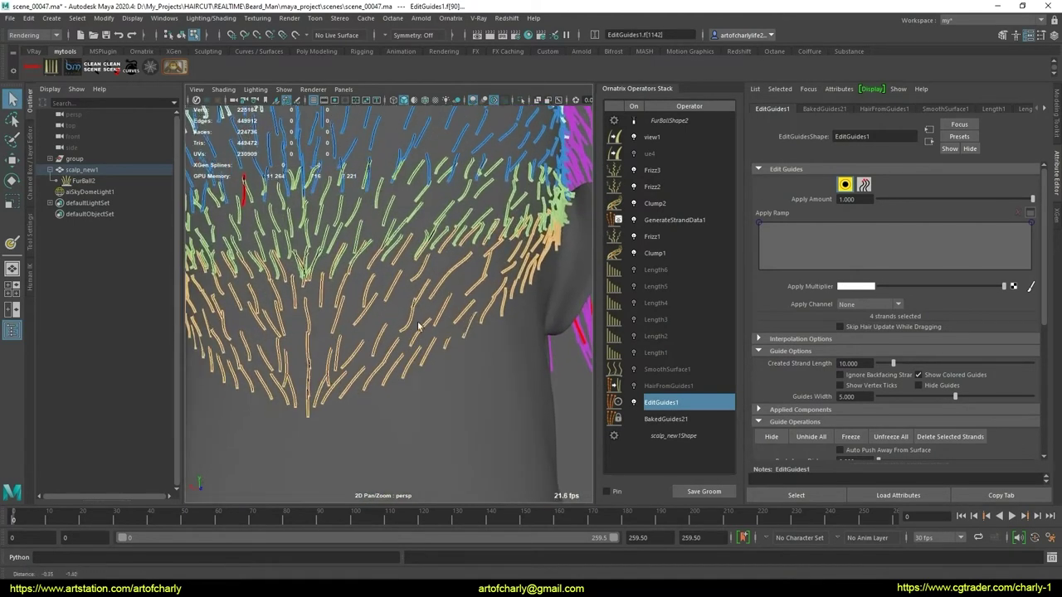
- Enable strand groups, select groups 1 and 2, invert the selection and hide those guides
scroll(854, 363, down, 5)
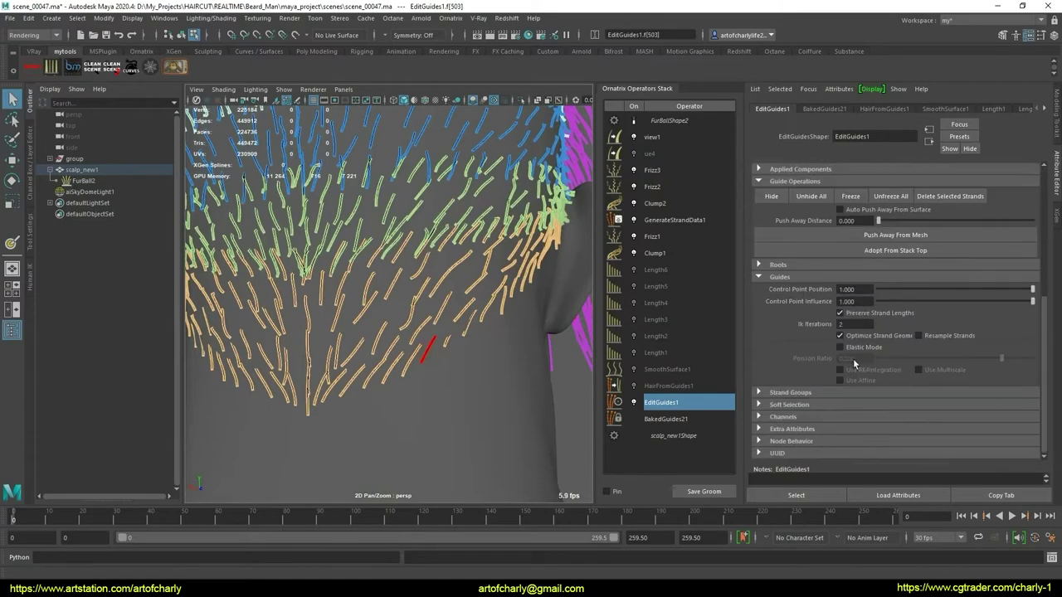
click(810, 393)
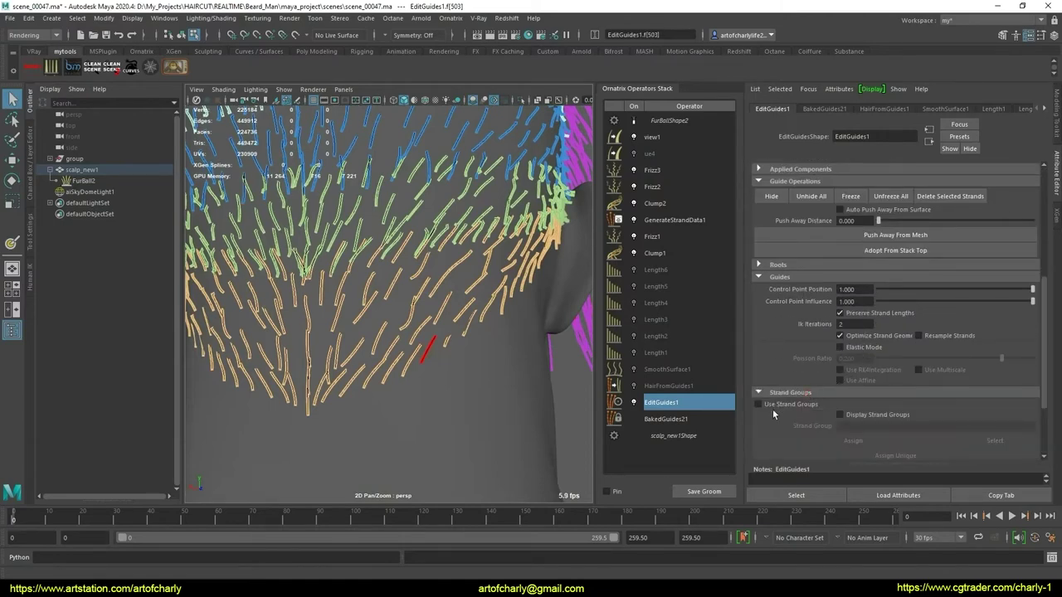
click(772, 406)
scroll(830, 398, down, 3)
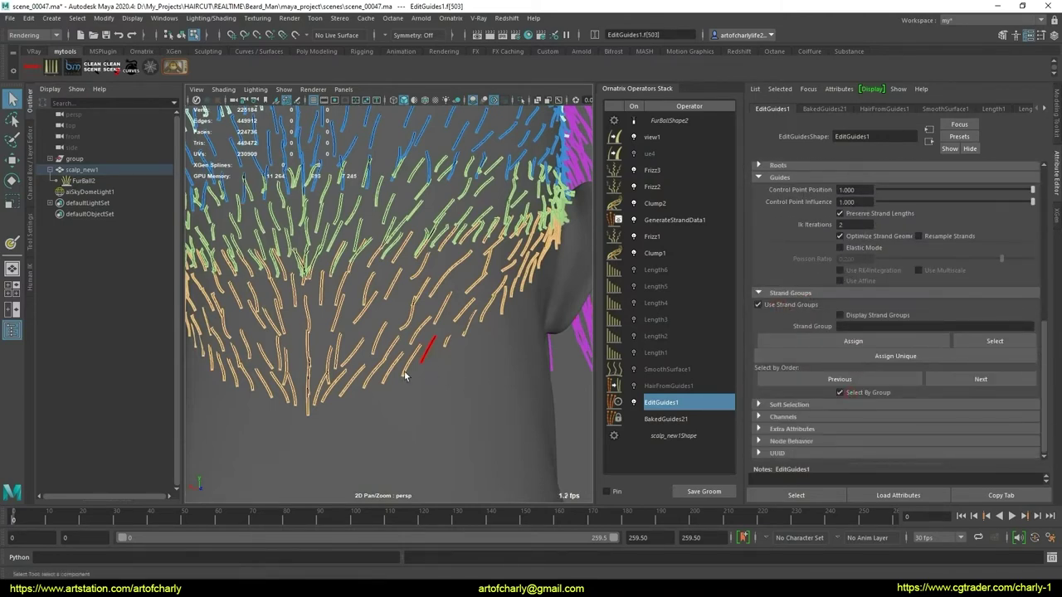
click(414, 395)
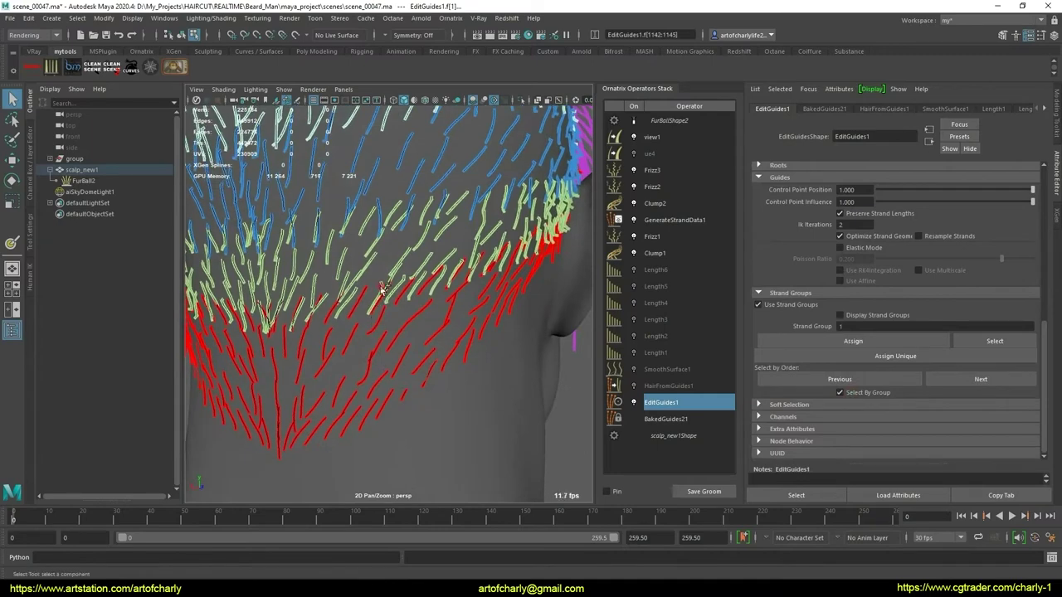
shift+click(382, 288)
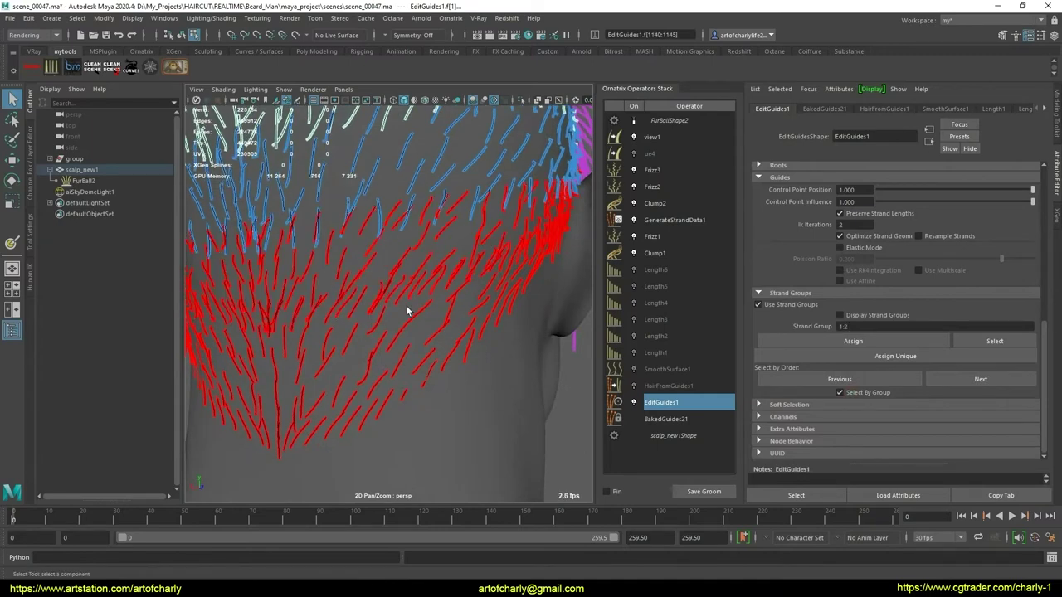
key(ctrl+i)
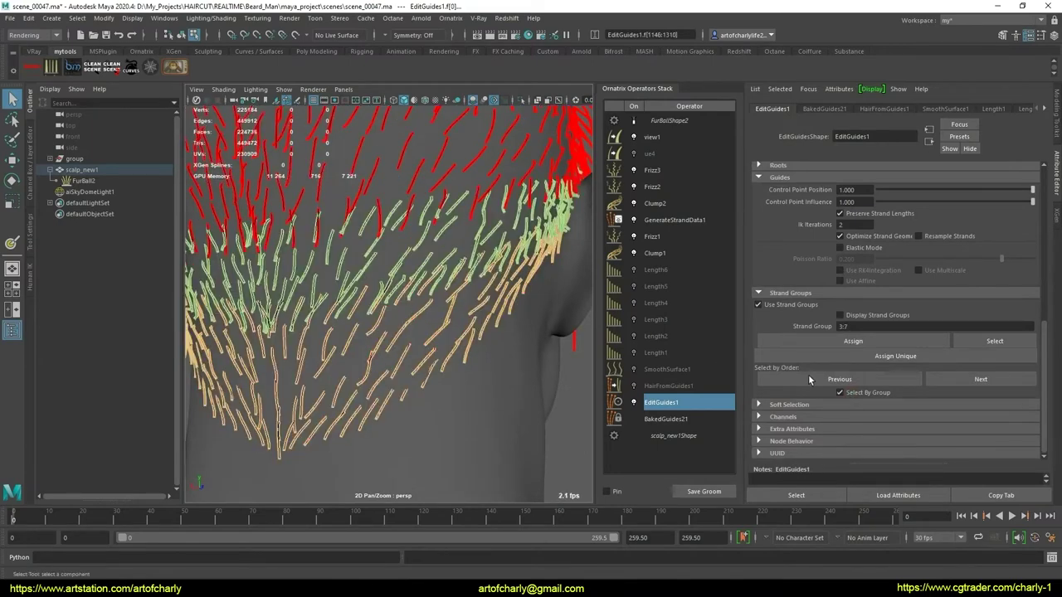
scroll(829, 243, up, 3)
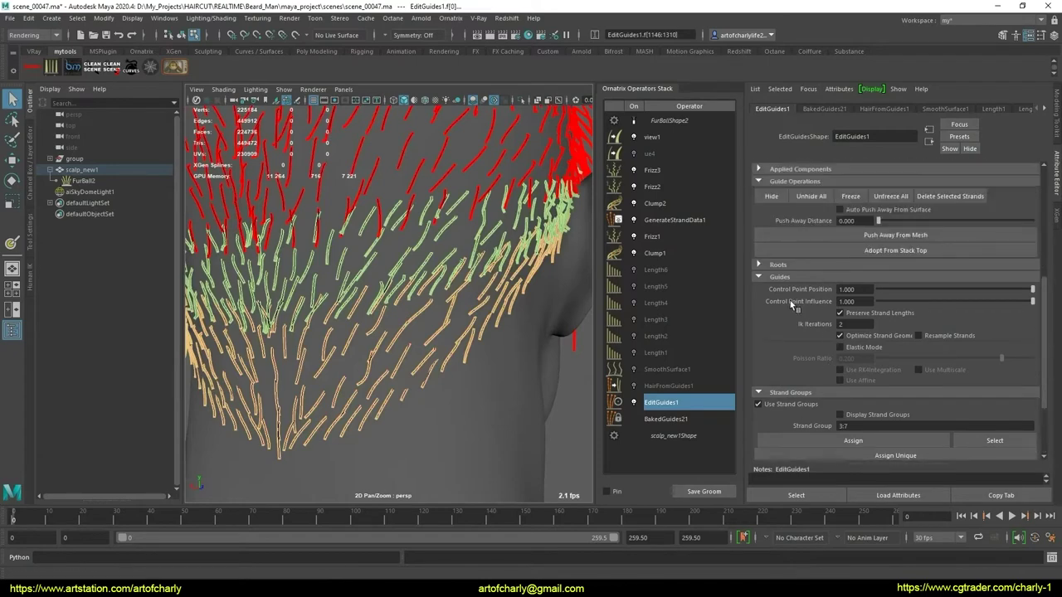
click(775, 197)
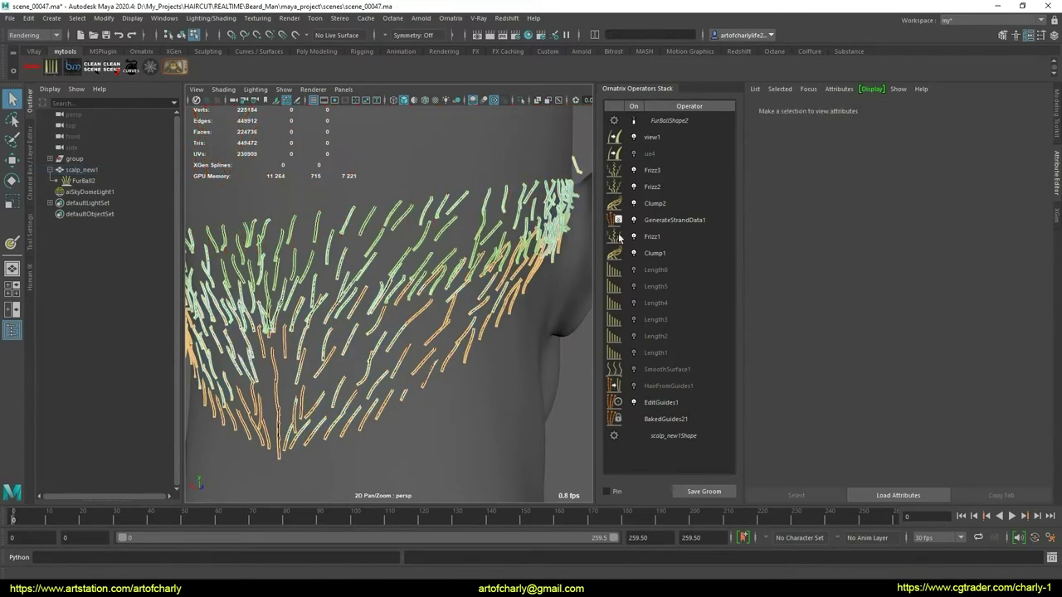
- Assign the upper guides beside the ear to strand group 3 and hide them
mouse_move(348, 282)
alt+mouse_down()
mouse_move(426, 267)
mouse_move(396, 265)
alt+mouse_up()
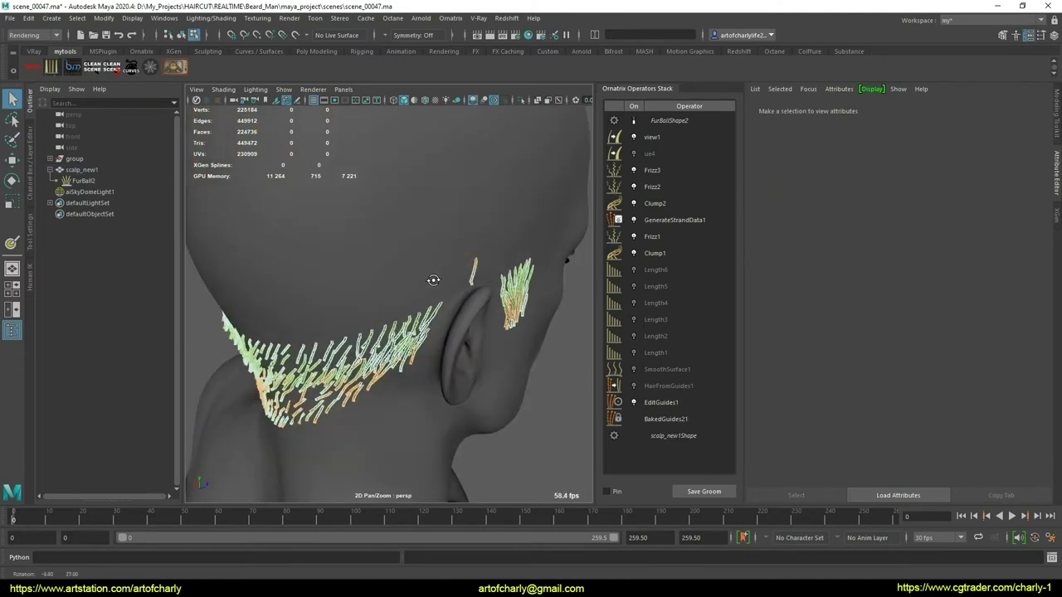
alt+right_drag(395, 259, 424, 343)
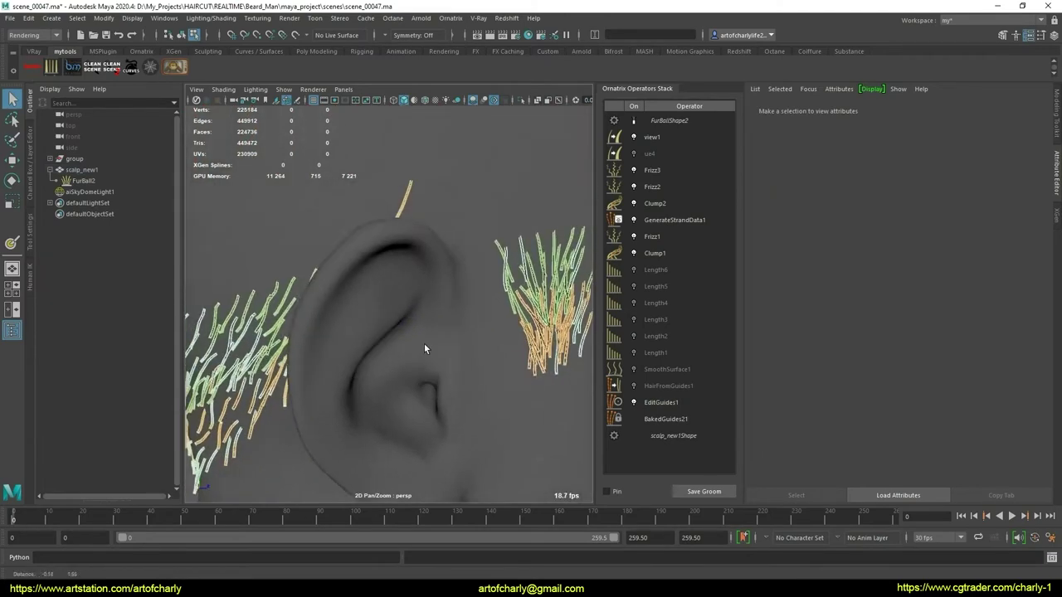
mouse_move(424, 343)
alt+mouse_down()
mouse_move(445, 291)
mouse_move(404, 320)
mouse_move(462, 270)
alt+mouse_up()
click(661, 403)
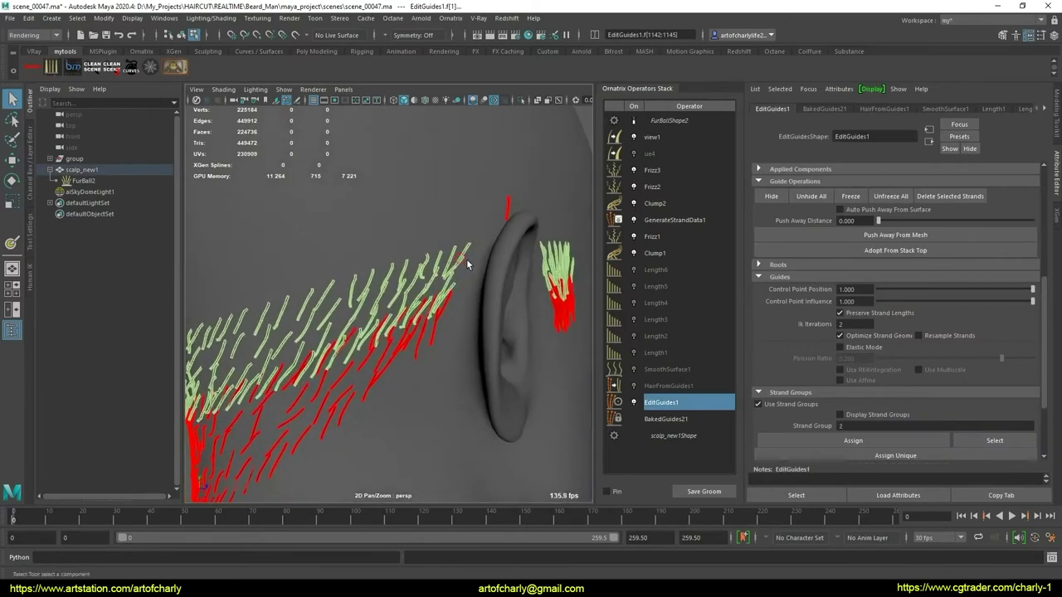
key(ctrl+shift+i)
key(ctrl+shift+i)
key(ctrl+shift+i)
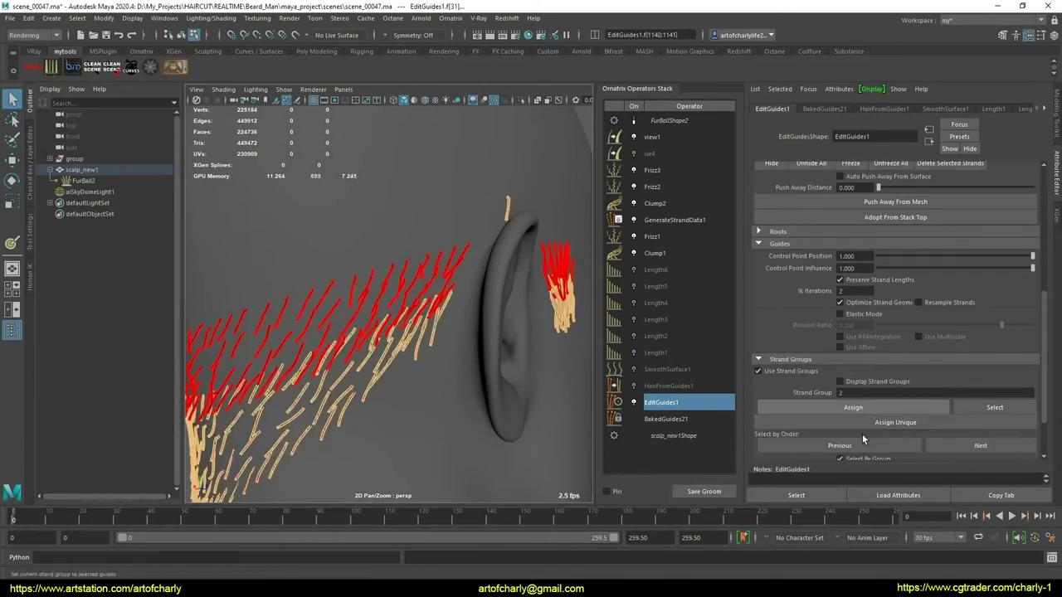
scroll(863, 457, down, 1)
click(507, 218)
text(3)
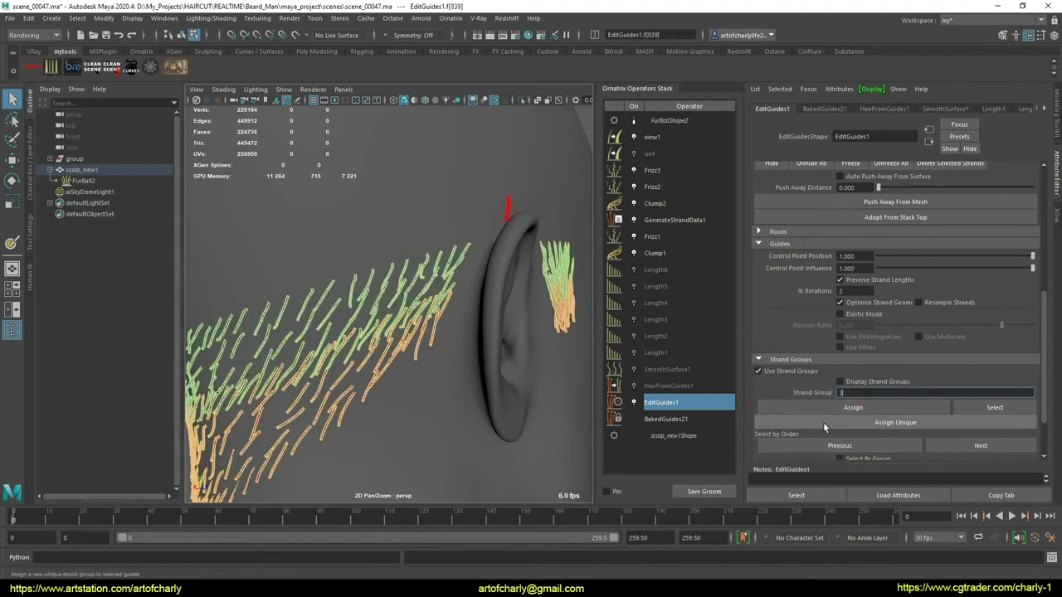
key(Return)
click(792, 217)
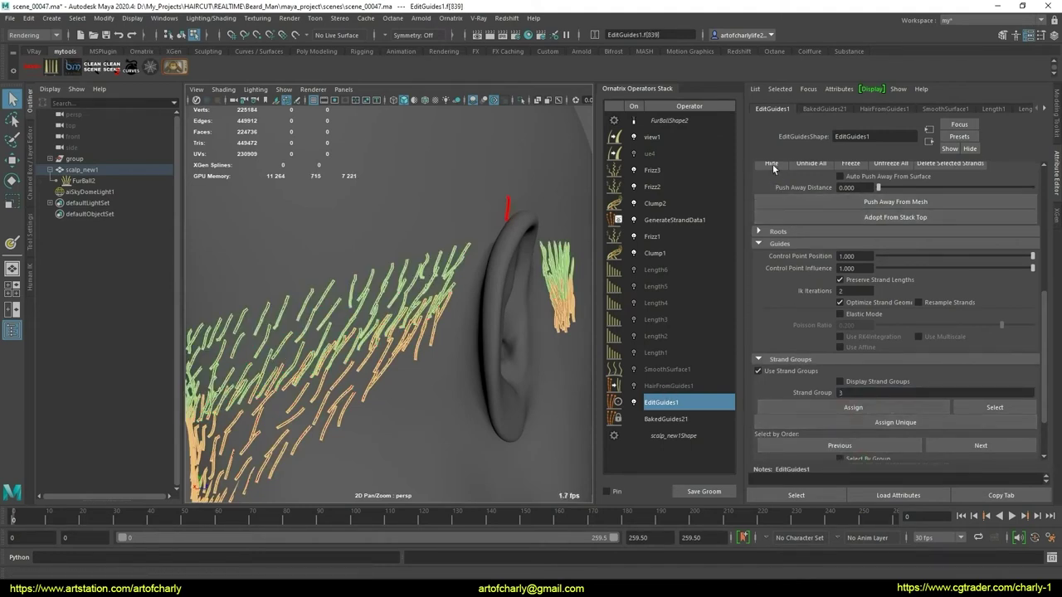
alt+drag(348, 282, 454, 286)
- Select several stray guide strands crossing the fade edge at the nape
scroll(440, 377, up, 2)
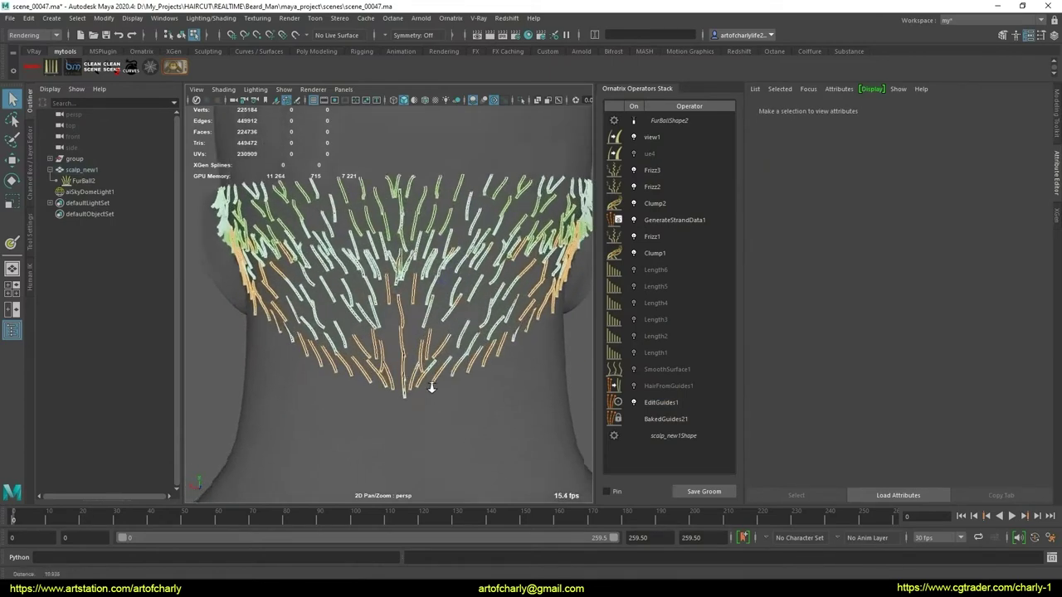
scroll(439, 377, up, 2)
scroll(440, 378, up, 2)
click(446, 363)
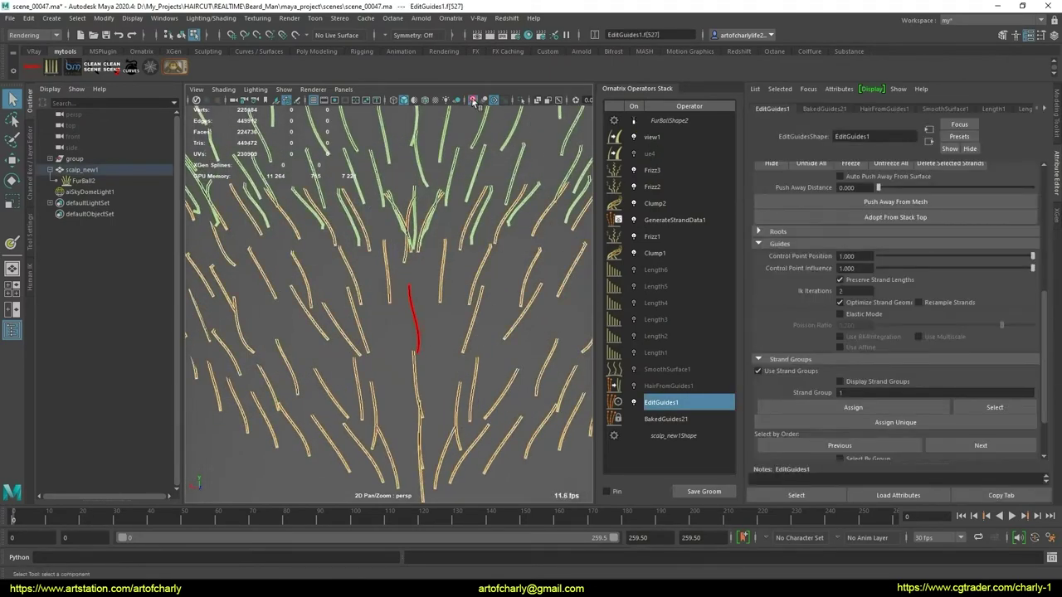
mouse_move(444, 231)
alt+mouse_down()
mouse_move(447, 266)
mouse_move(434, 234)
mouse_move(462, 244)
alt+mouse_up()
click(438, 247)
shift+click(455, 241)
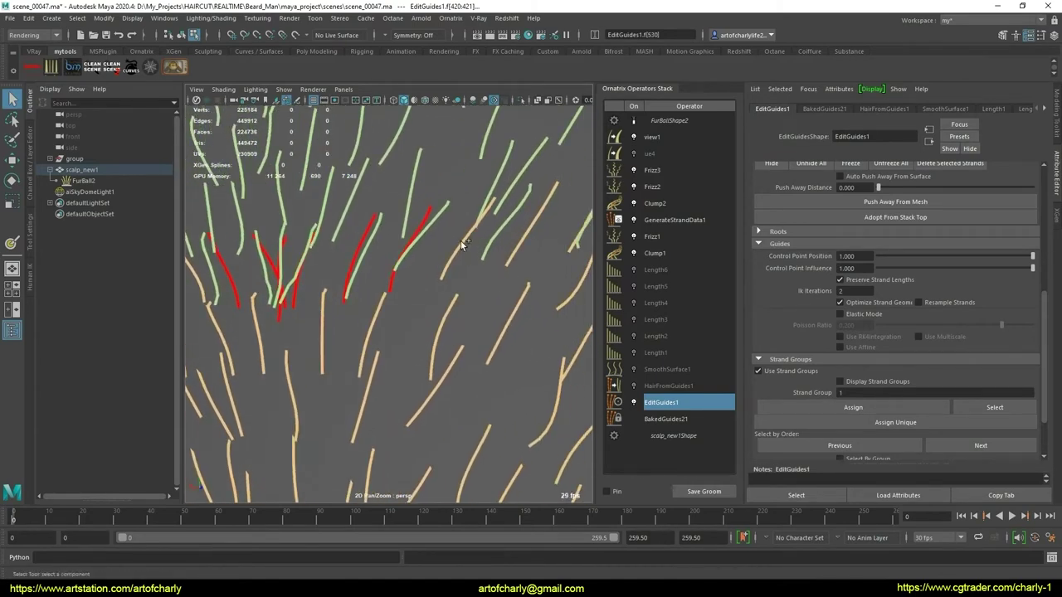
mouse_move(527, 236)
alt+mouse_down()
mouse_move(473, 234)
mouse_move(507, 222)
mouse_move(492, 206)
mouse_move(510, 208)
mouse_move(522, 185)
mouse_move(479, 168)
mouse_move(465, 179)
mouse_move(453, 165)
mouse_move(468, 214)
mouse_move(459, 187)
alt+mouse_up()
shift+click(514, 194)
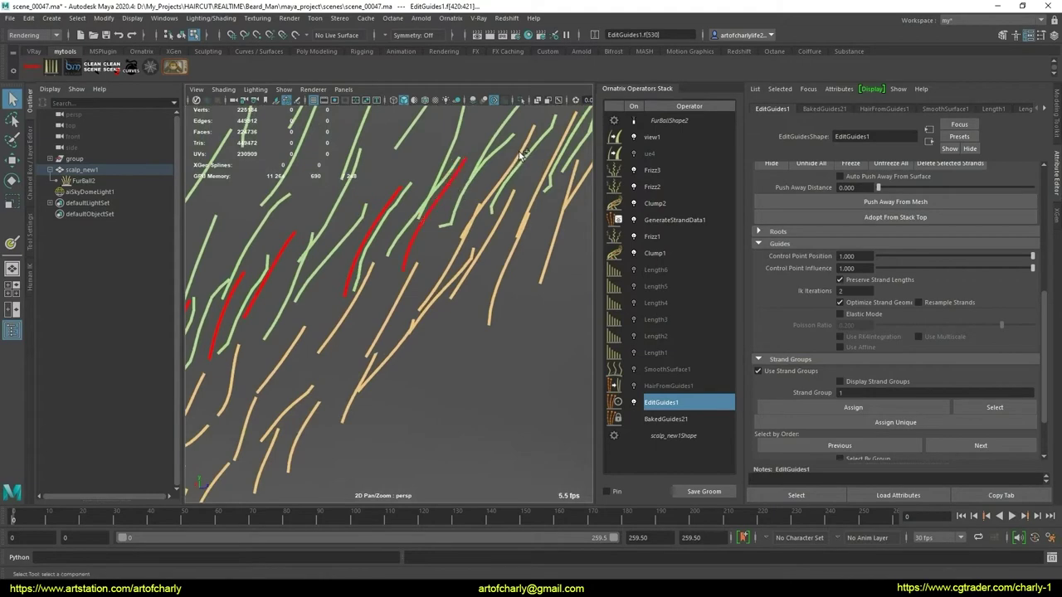
- Check the selected strays along the fade edge by the ear, then delete them
alt+drag(521, 155, 490, 166)
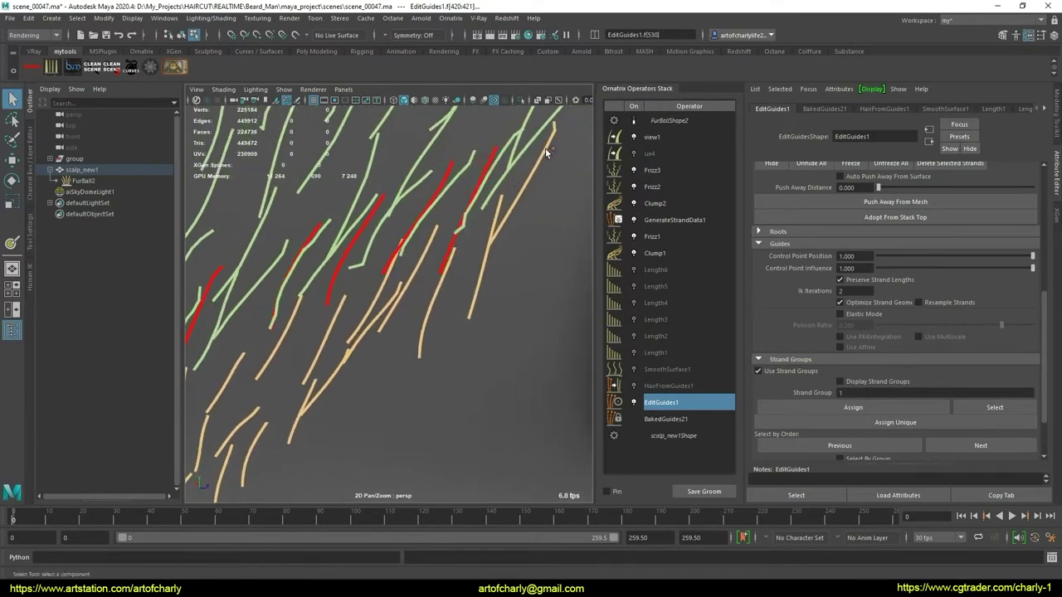
key(backslash)
alt+drag(442, 237, 504, 318)
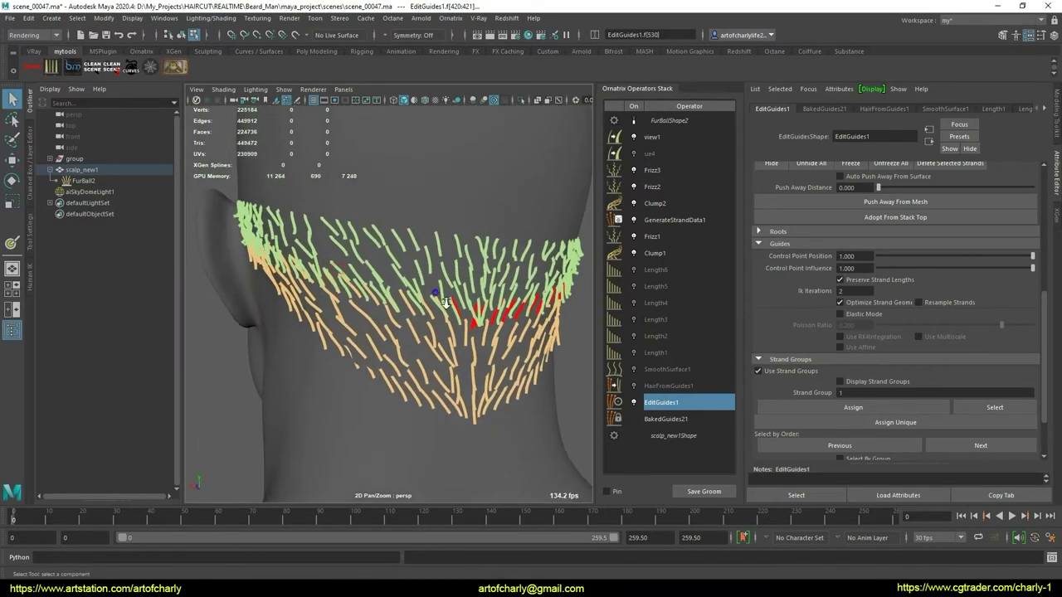
key(backslash)
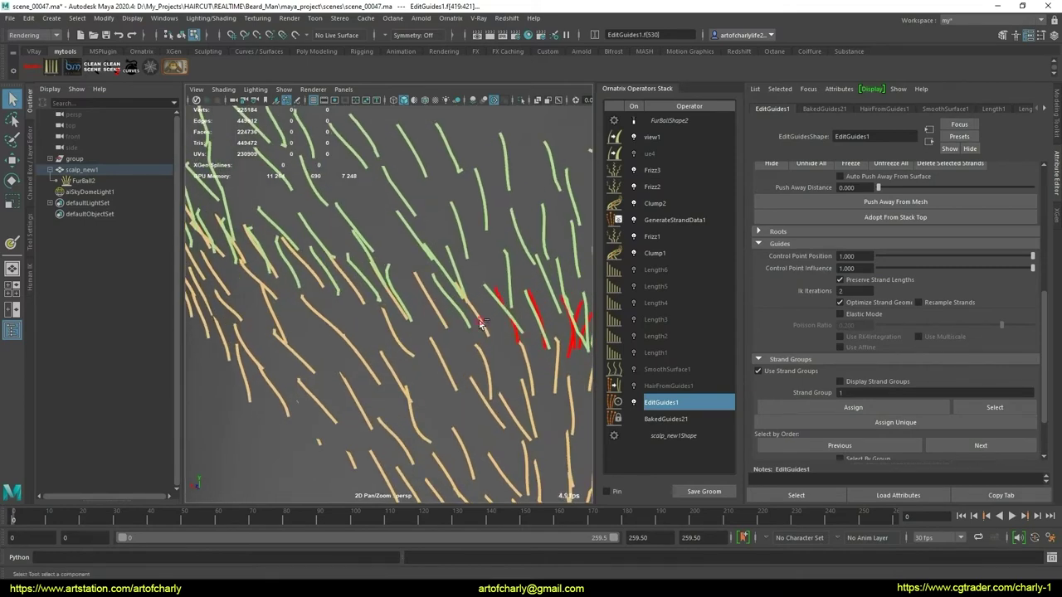
alt+middle_drag(394, 296, 442, 302)
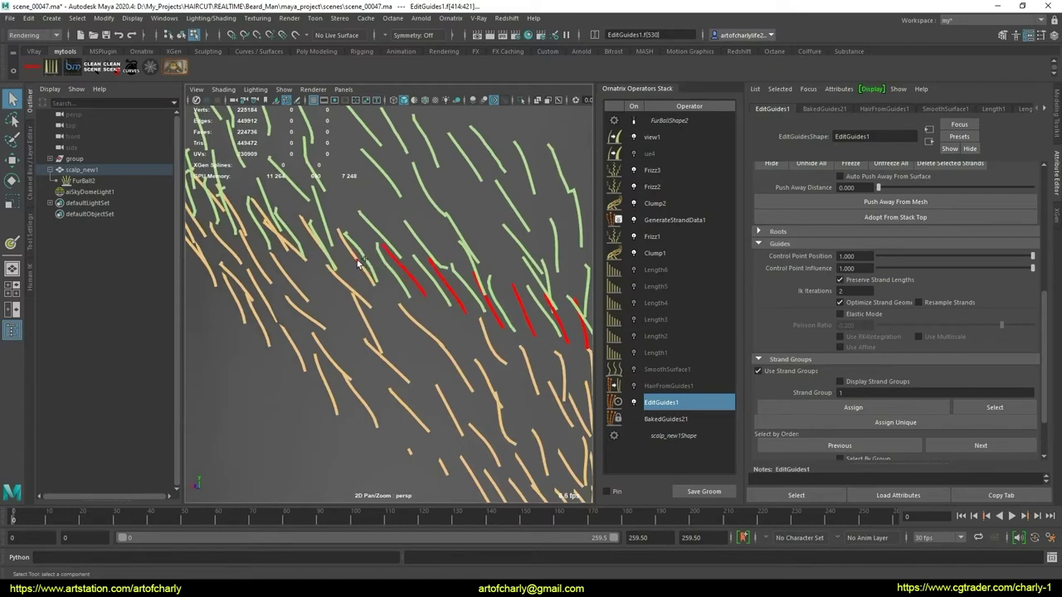
mouse_move(309, 228)
alt+middle_down()
mouse_move(377, 220)
mouse_move(414, 234)
alt+middle_up()
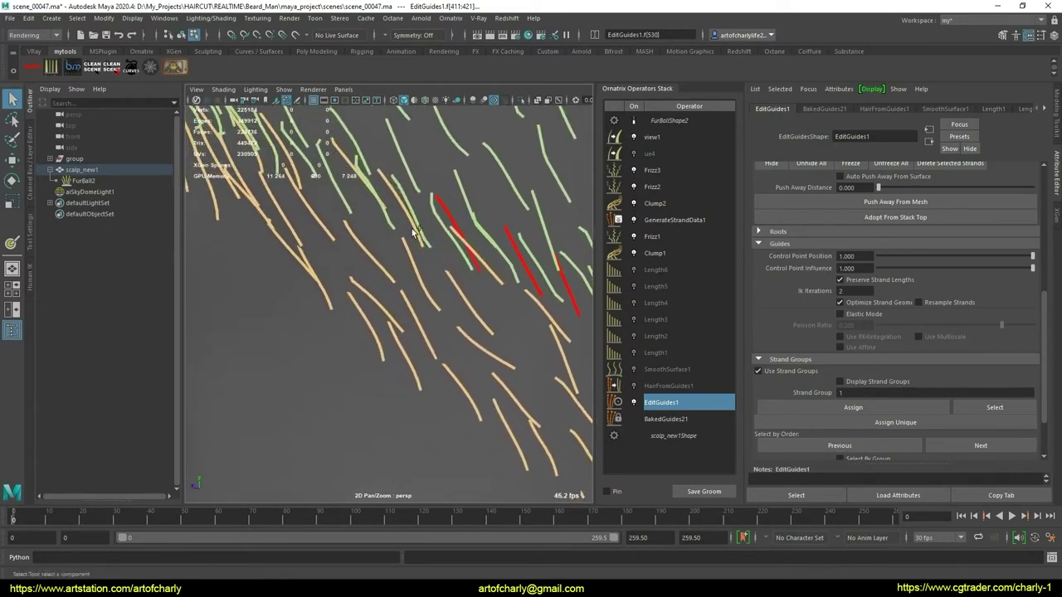
alt+middle_drag(355, 166, 449, 271)
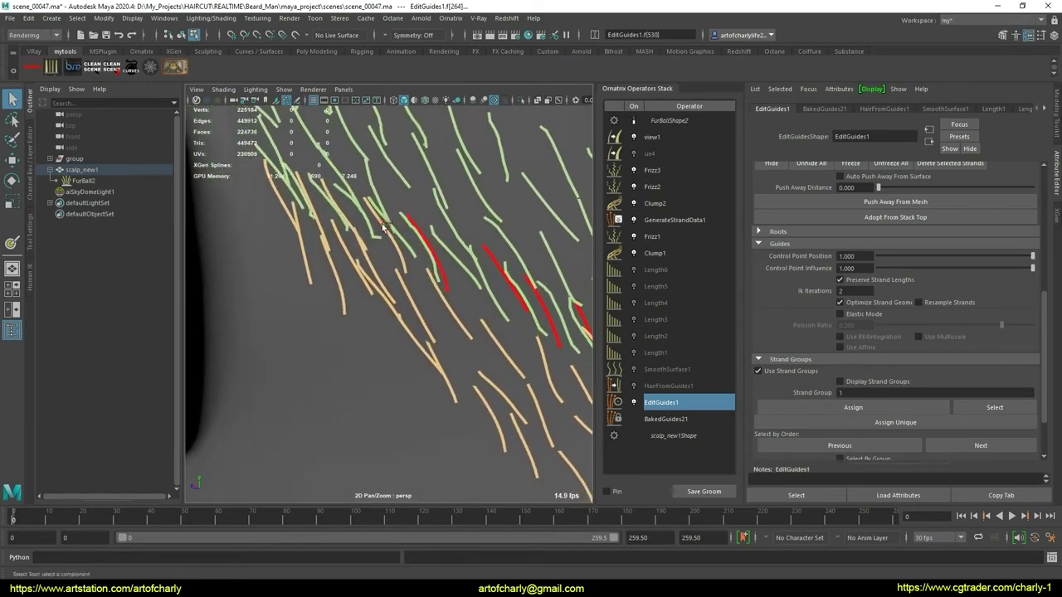
alt+drag(367, 204, 377, 211)
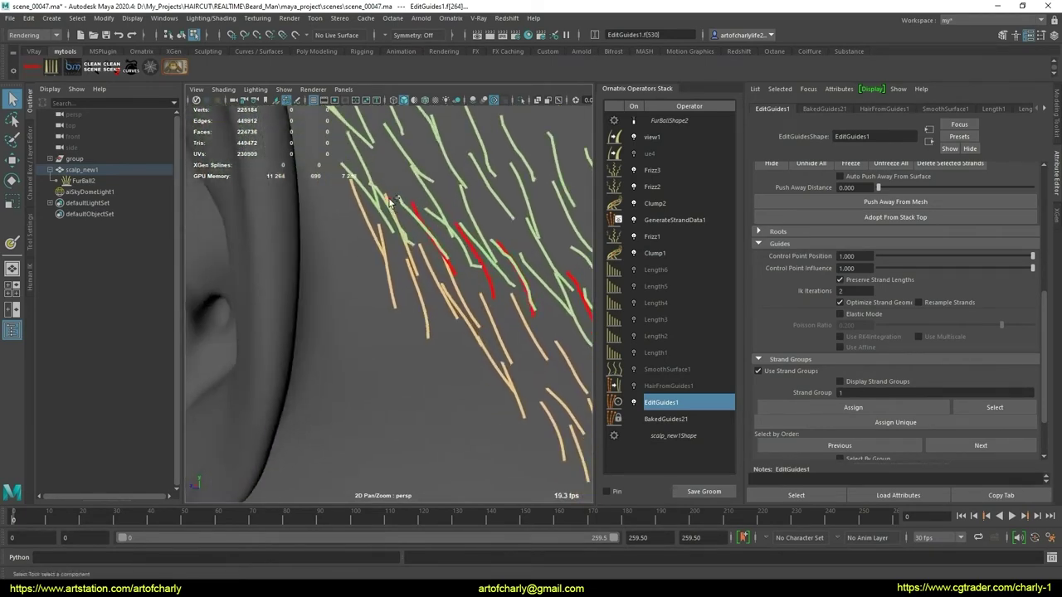
scroll(429, 250, down, 3)
scroll(896, 316, up, 3)
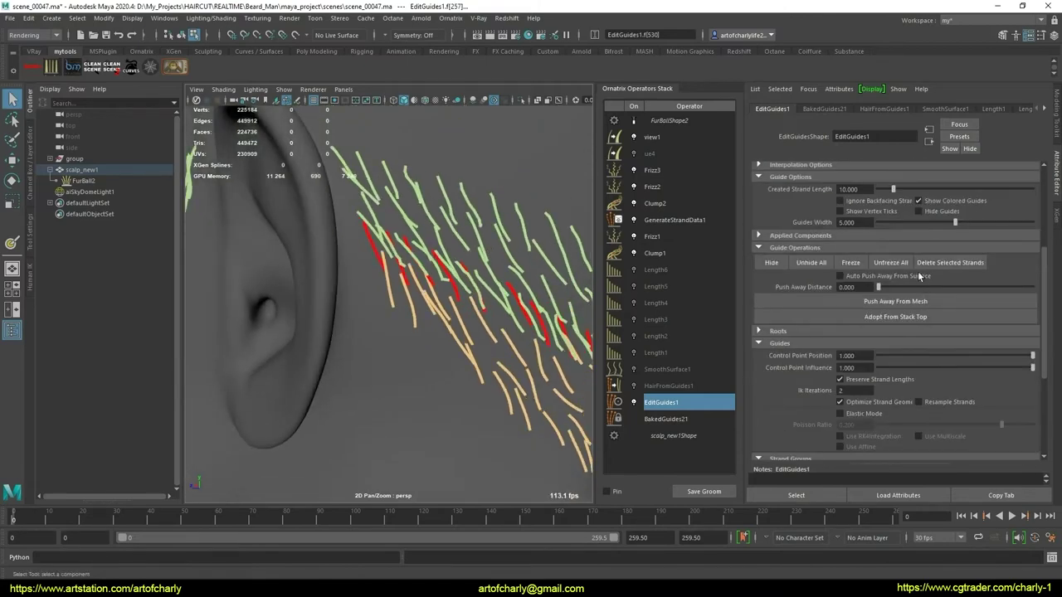
scroll(896, 315, up, 1)
click(950, 295)
- Pick guide strand 429 below the ear and try moving it with W
alt+drag(597, 320, 479, 300)
alt+drag(368, 289, 425, 345)
click(414, 328)
scroll(442, 345, up, 5)
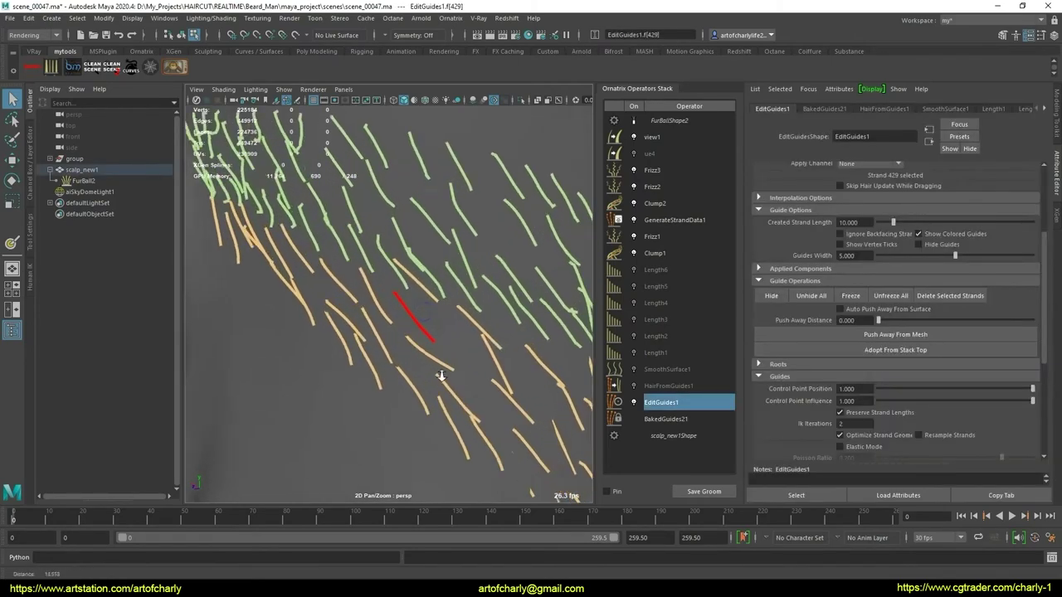
click(424, 335)
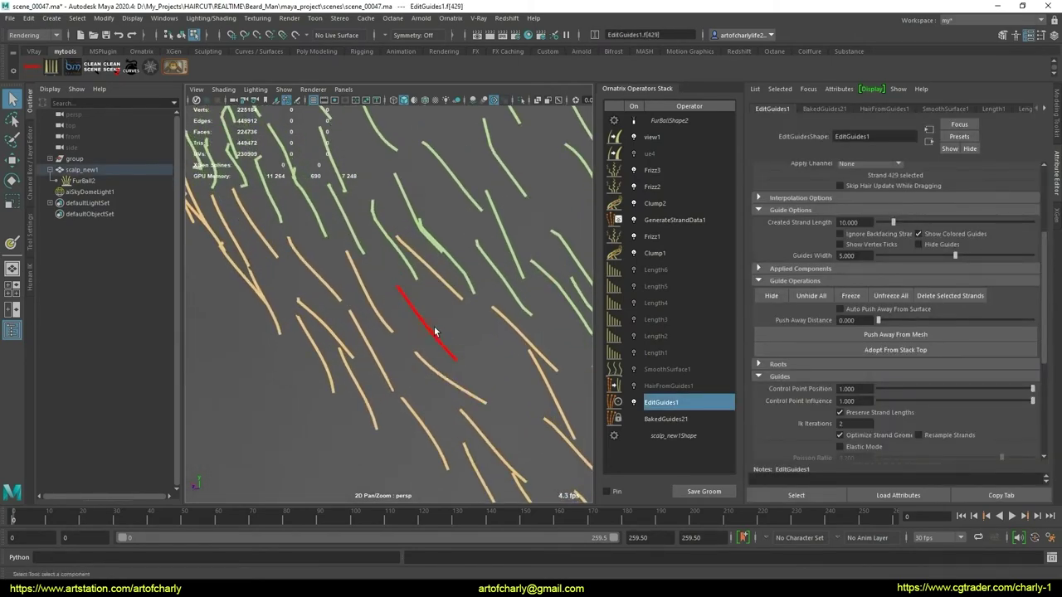
key(w)
scroll(491, 335, down, 5)
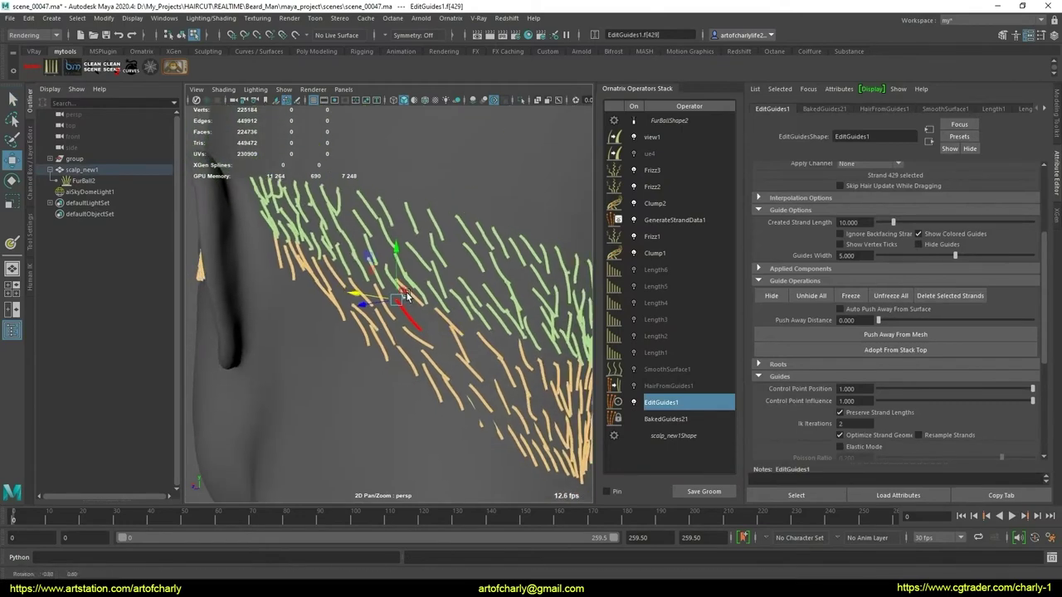
key(q)
mouse_move(491, 335)
alt+mouse_down()
mouse_move(478, 282)
mouse_move(368, 304)
mouse_move(426, 301)
mouse_move(459, 274)
alt+mouse_up()
- Go back to the previous strand group and unhide all guides
scroll(459, 274, down, 5)
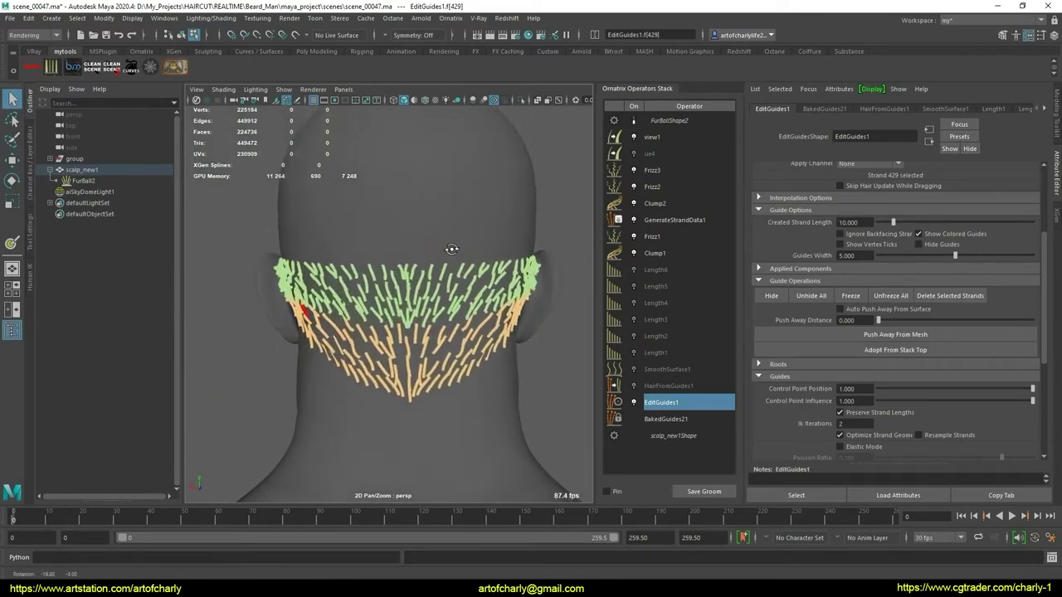
scroll(842, 365, down, 5)
click(855, 380)
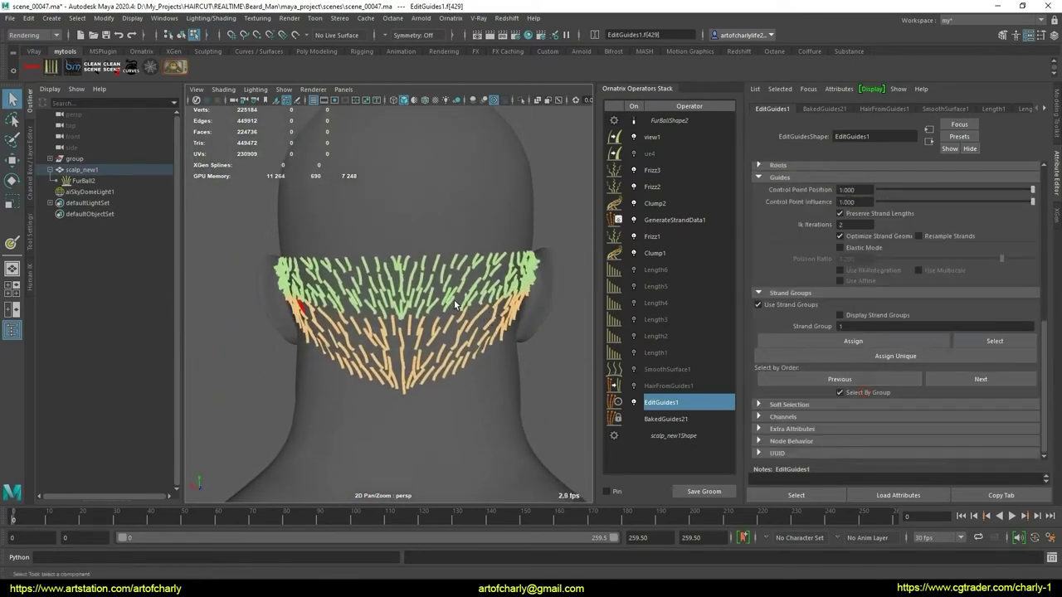
scroll(886, 344, up, 3)
scroll(836, 280, up, 1)
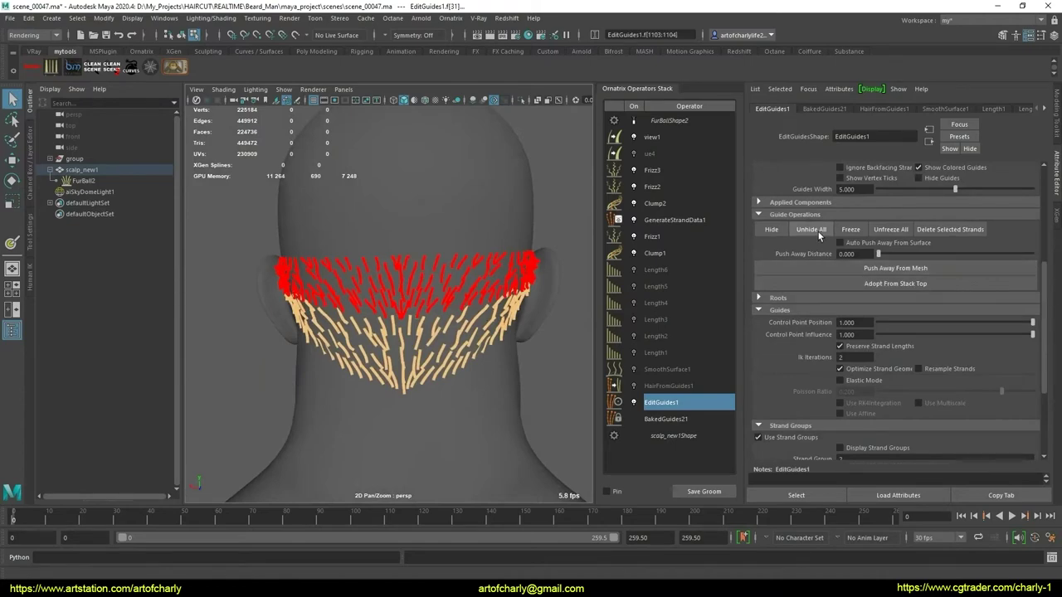
click(819, 237)
scroll(414, 292, up, 3)
scroll(415, 292, up, 2)
scroll(415, 292, up, 2)
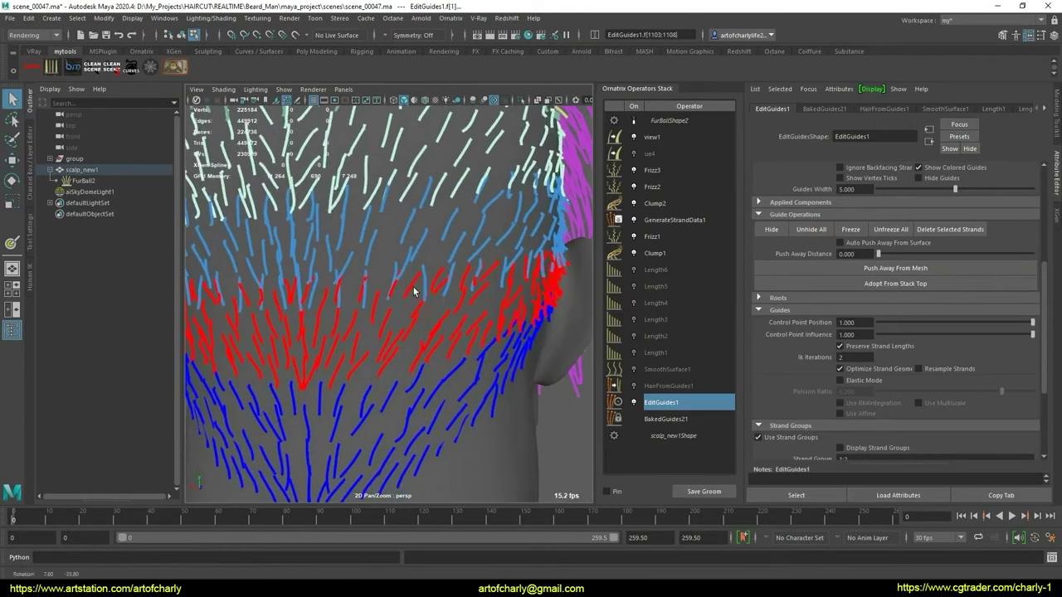
scroll(428, 313, up, 2)
- Select the blue and lower fade bands, invert to the top and bottom groups, and hide those
key(shift+period)
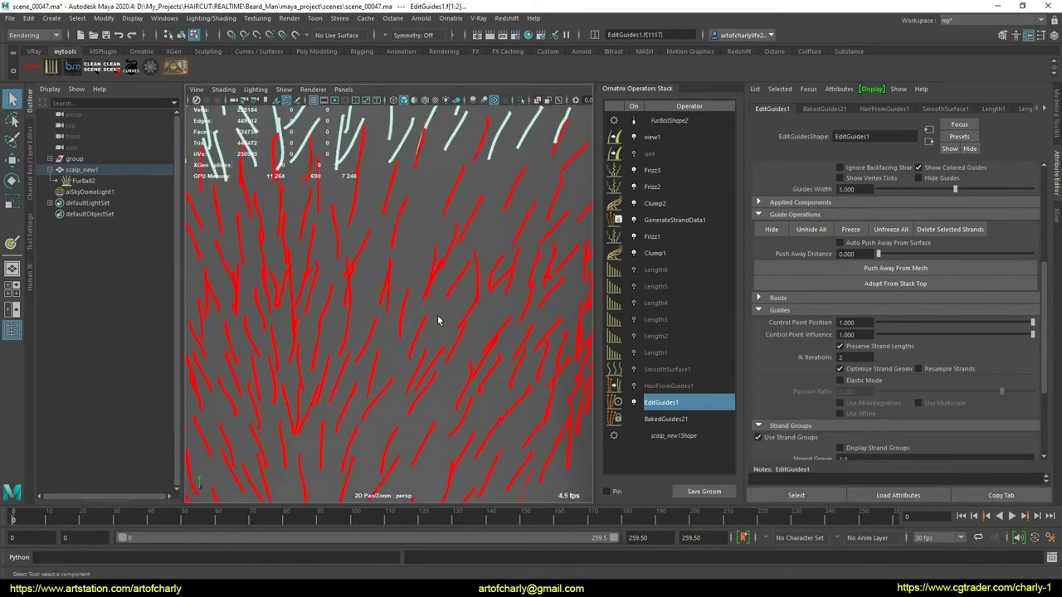
scroll(433, 316, down, 3)
scroll(407, 308, down, 3)
scroll(408, 308, down, 2)
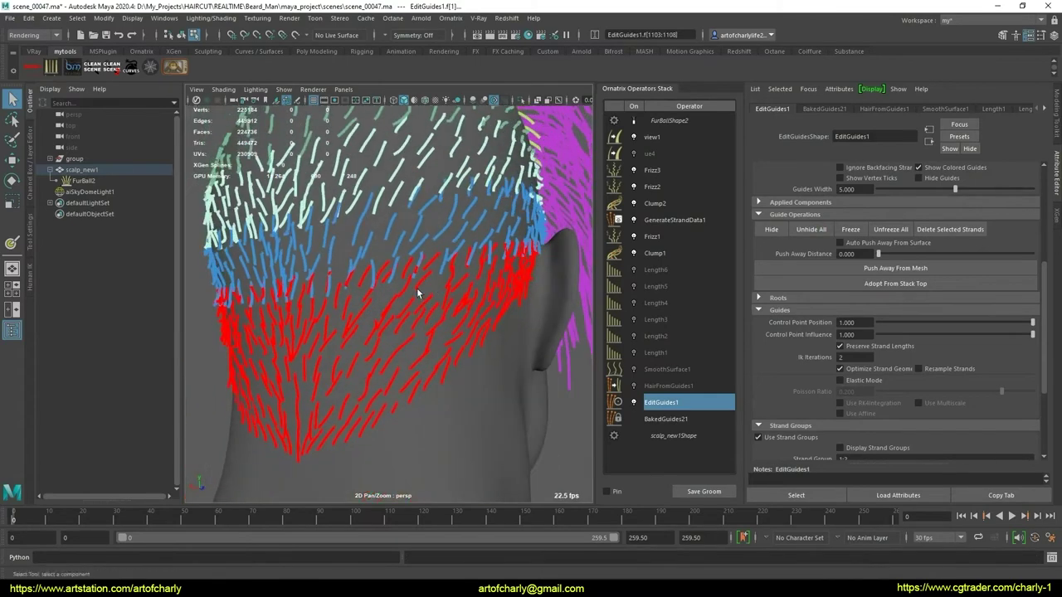
key(shift+comma)
alt+drag(462, 320, 405, 291)
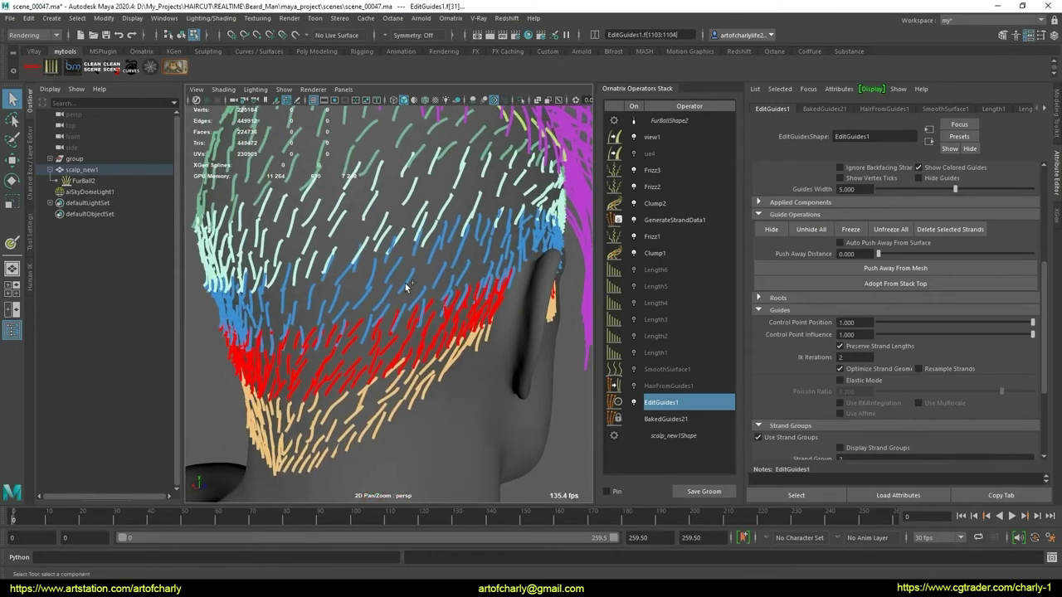
key(shift+period)
key(ctrl+shift+i)
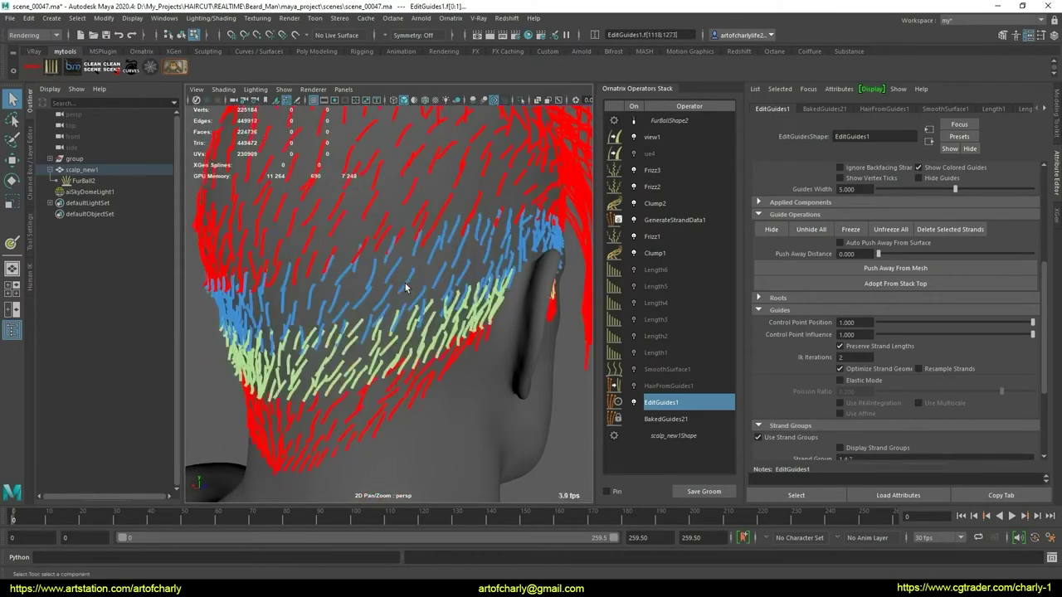
click(771, 229)
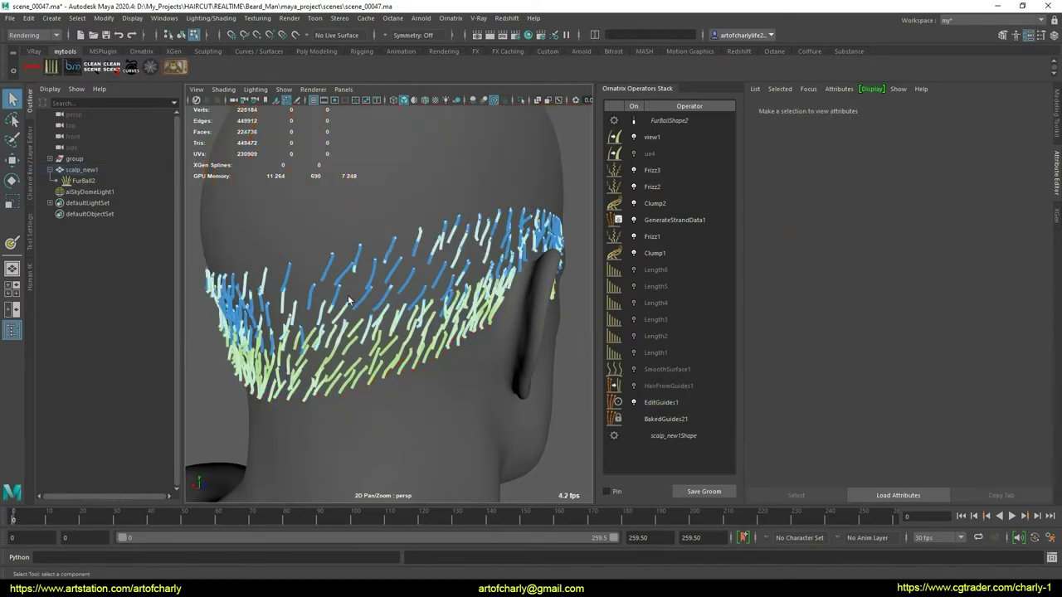
alt+drag(324, 299, 342, 311)
key(ctrl+z)
alt+right_drag(392, 332, 476, 359)
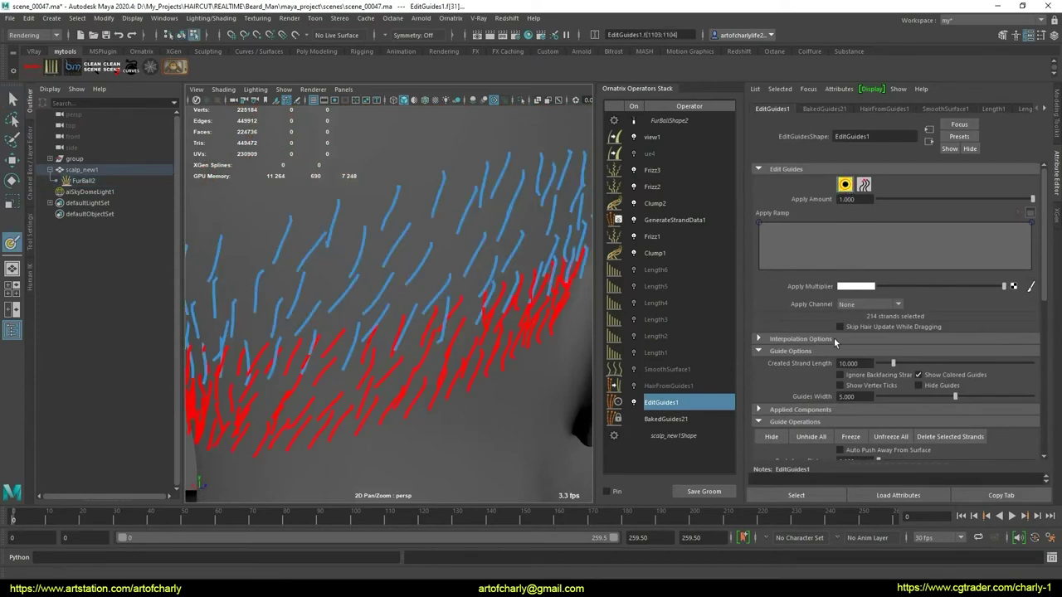
scroll(842, 373, down, 5)
- Select guides along the back of the fade edge where blue meets green
alt+right_drag(332, 369, 357, 380)
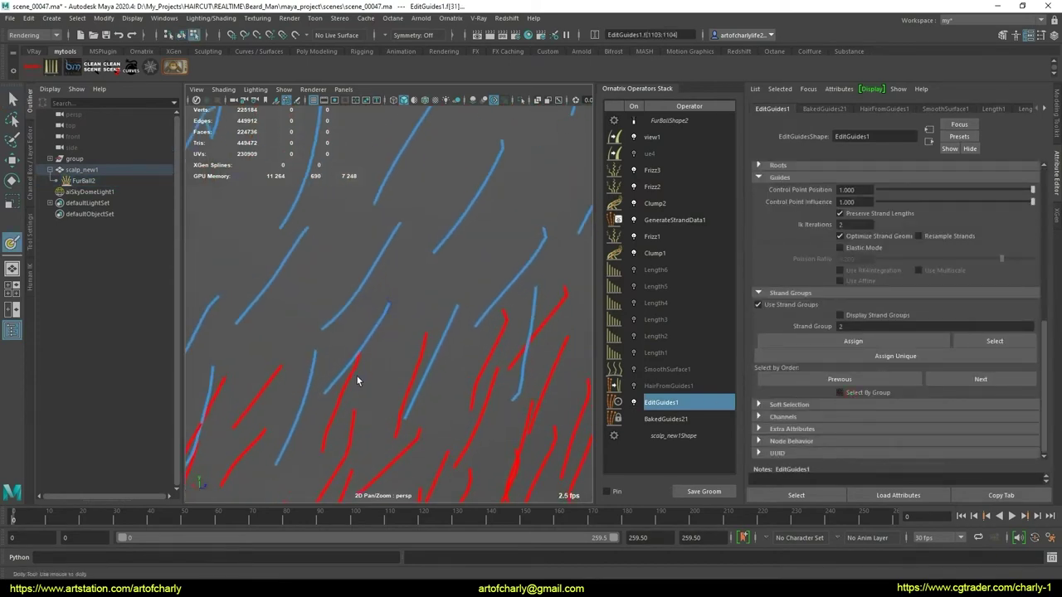
click(373, 366)
mouse_move(373, 365)
alt+mouse_down()
mouse_move(436, 254)
mouse_move(423, 264)
alt+mouse_up()
shift+click(437, 254)
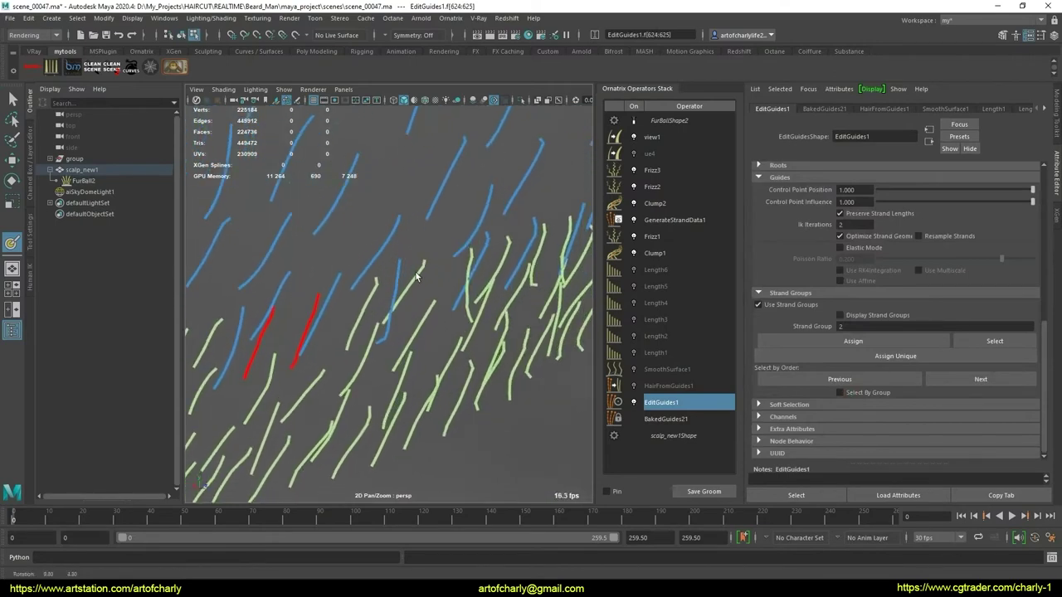
shift+click(470, 267)
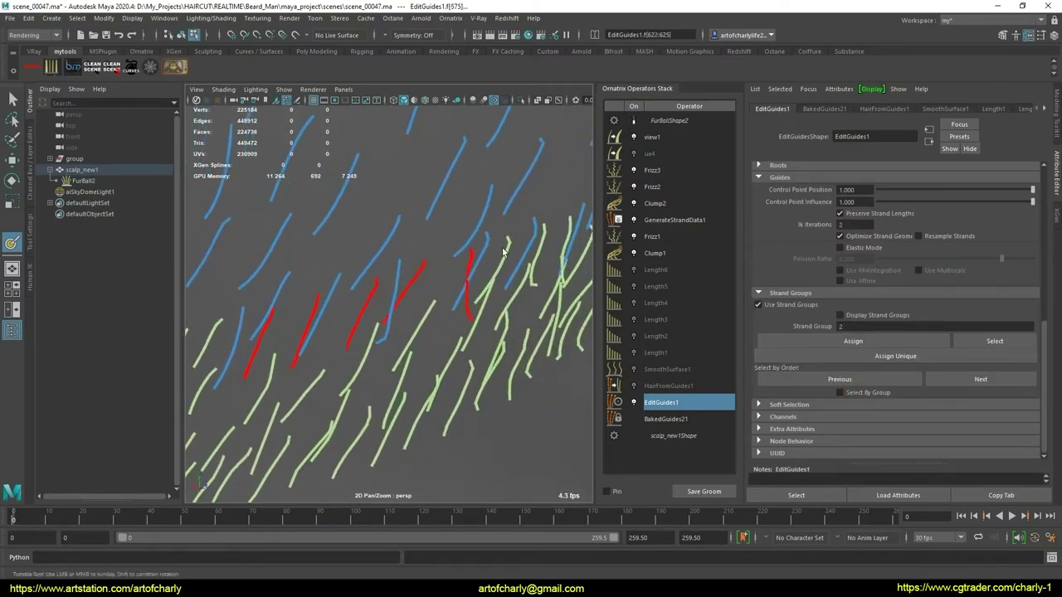
shift+click(506, 246)
alt+drag(541, 242, 369, 251)
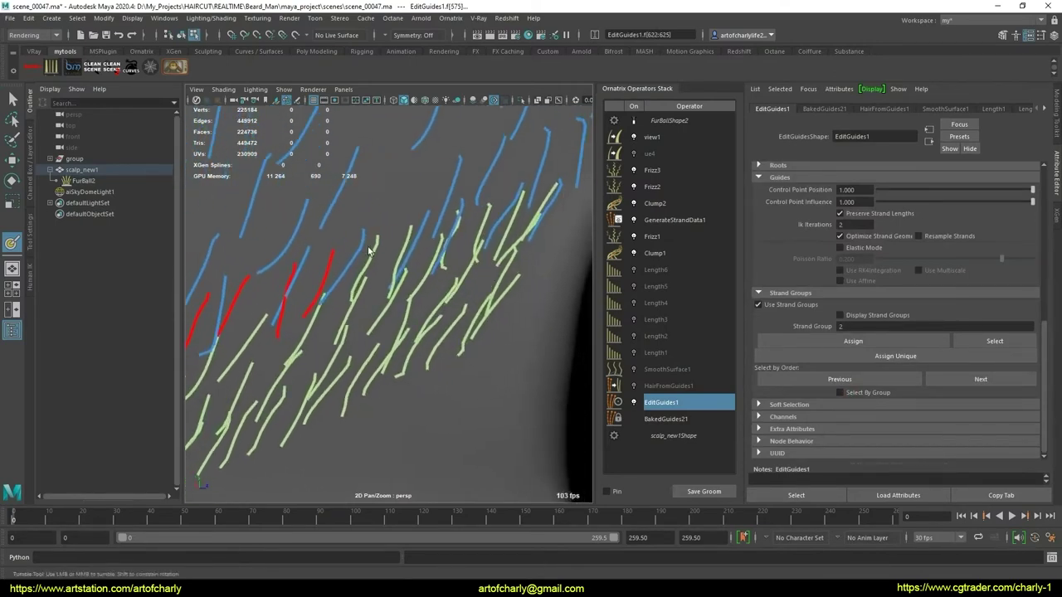
shift+click(395, 249)
shift+click(434, 234)
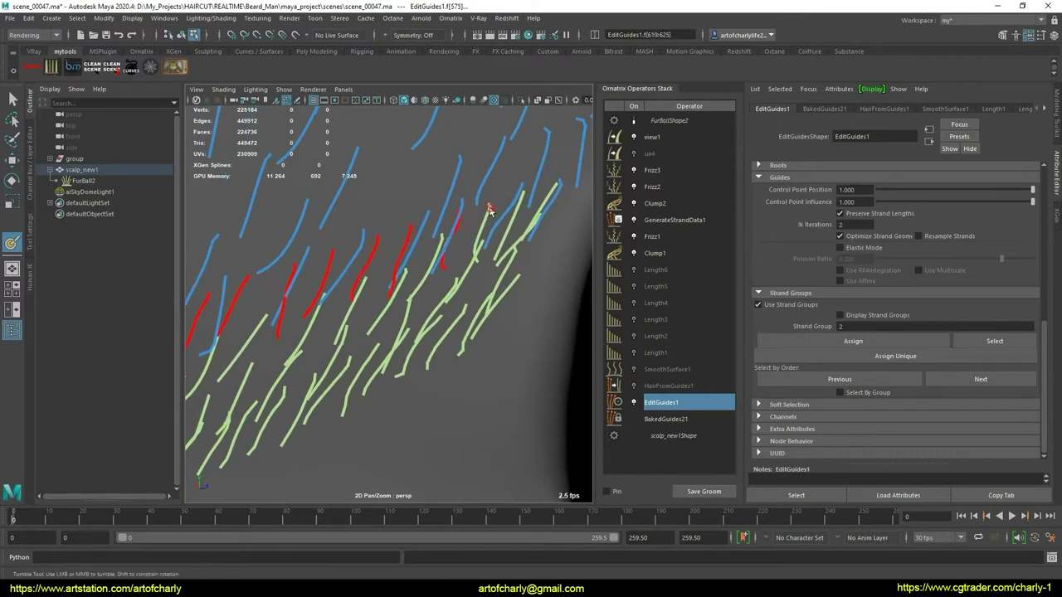
shift+click(489, 210)
shift+click(518, 206)
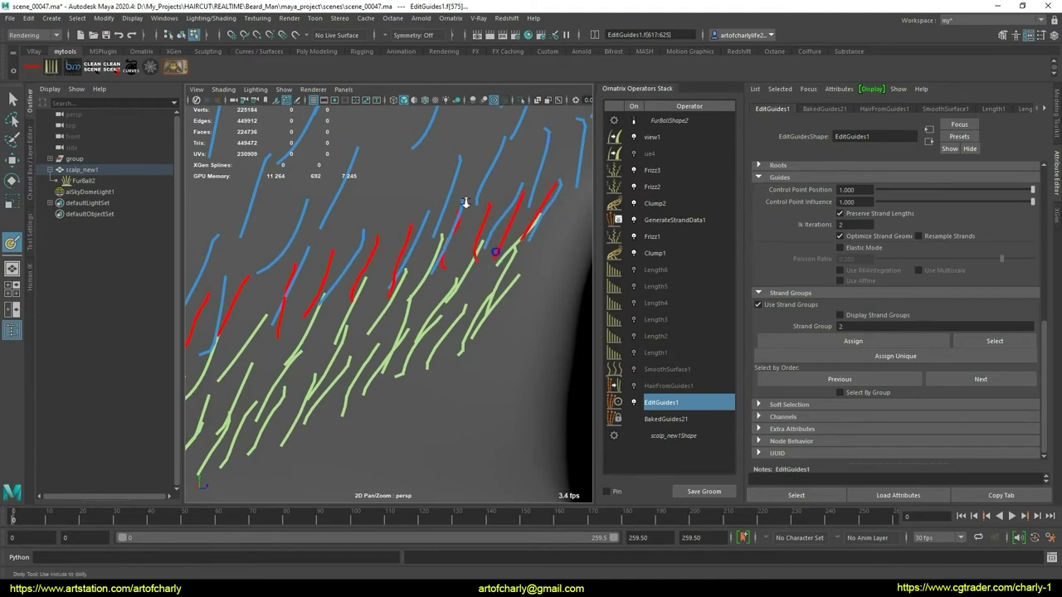
- Add the fade-edge guides around the ear to the selection
scroll(552, 195, down, 5)
mouse_move(335, 258)
alt+mouse_down()
mouse_move(458, 260)
mouse_move(343, 208)
alt+mouse_up()
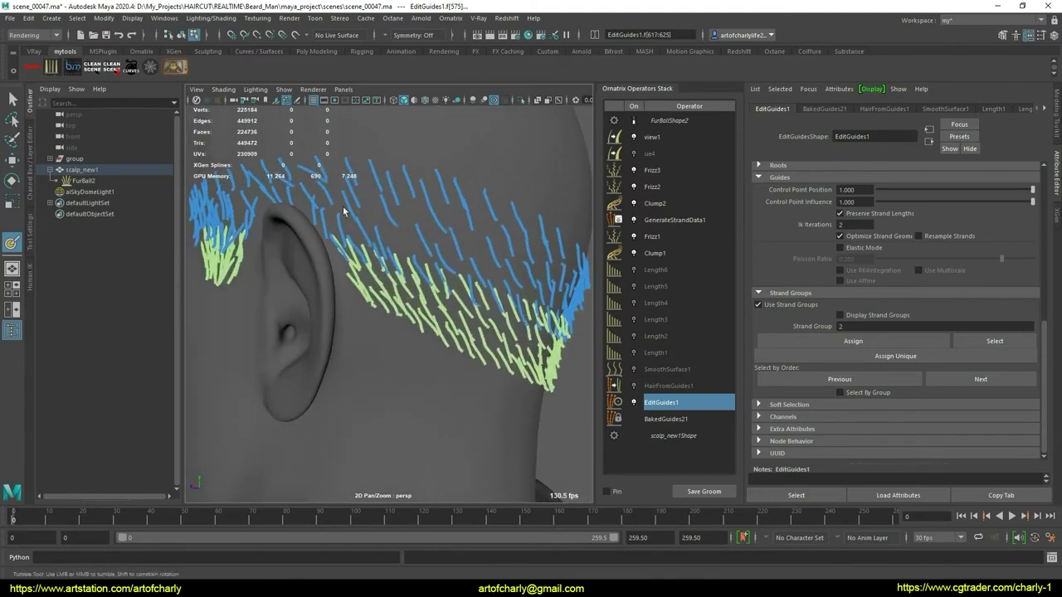
scroll(332, 224, up, 3)
scroll(334, 237, up, 3)
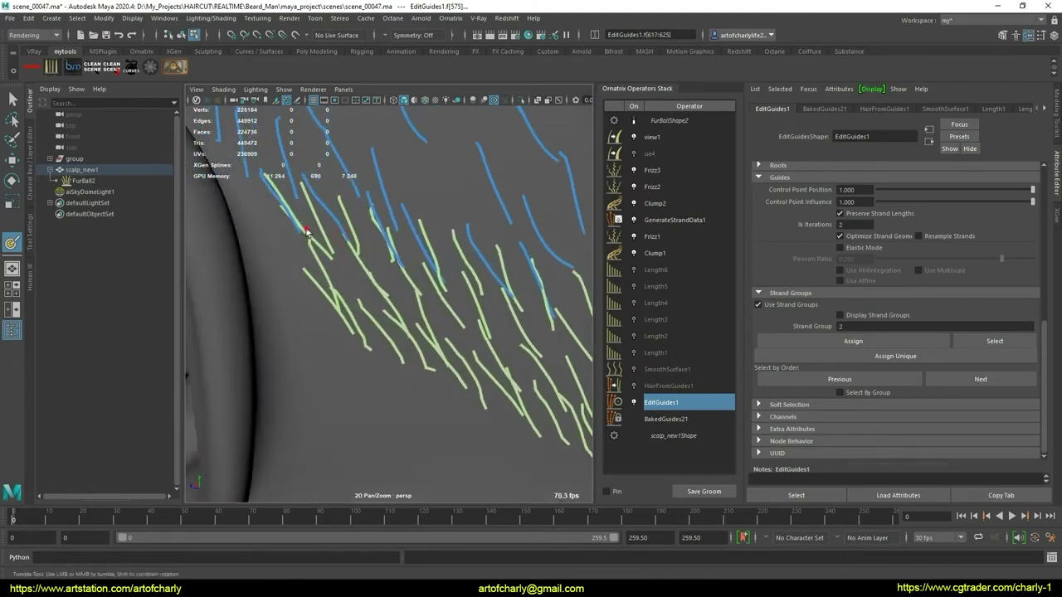
mouse_move(304, 224)
alt+mouse_down()
mouse_move(385, 272)
mouse_move(414, 266)
alt+mouse_up()
alt+middle_drag(430, 277, 401, 276)
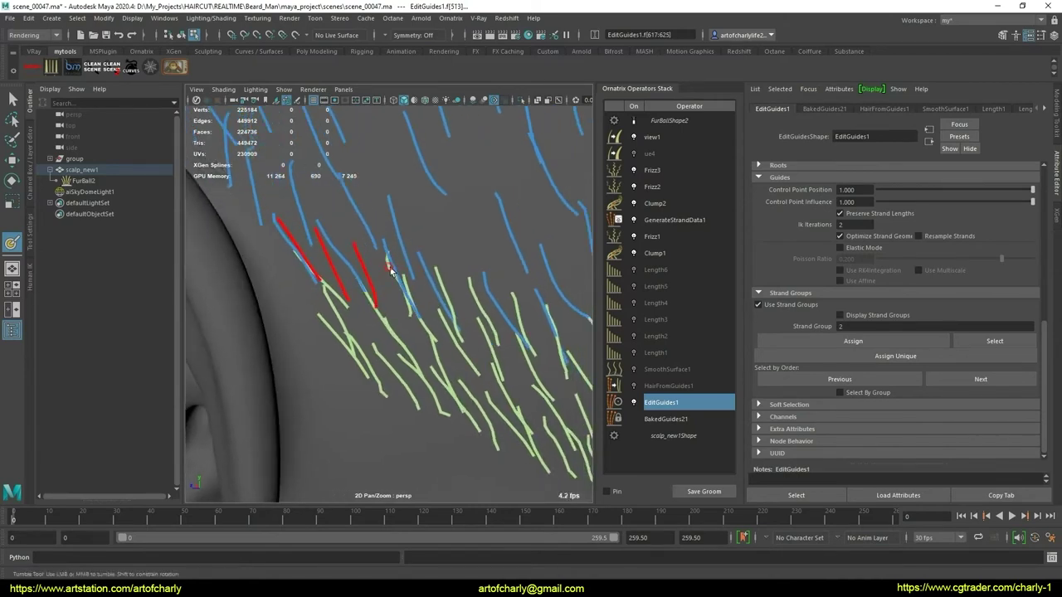
mouse_move(405, 284)
mouse_down()
mouse_move(431, 280)
mouse_move(515, 309)
mouse_up()
alt+middle_drag(497, 294, 320, 312)
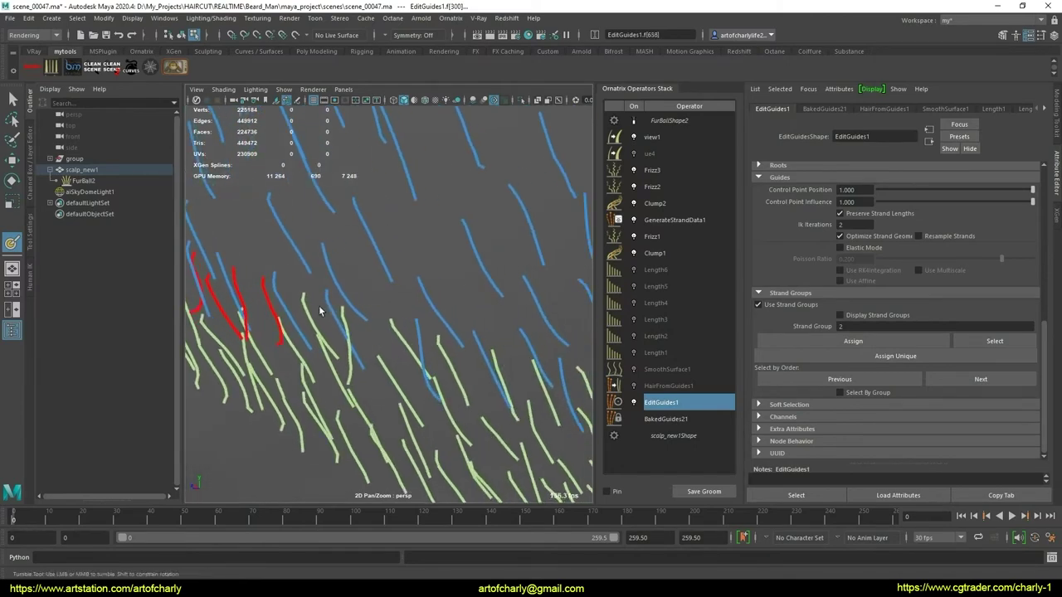
mouse_move(324, 317)
mouse_down()
mouse_move(391, 322)
mouse_move(488, 375)
mouse_move(474, 360)
mouse_move(367, 358)
mouse_move(488, 398)
mouse_move(380, 324)
mouse_move(416, 331)
mouse_move(352, 348)
mouse_up()
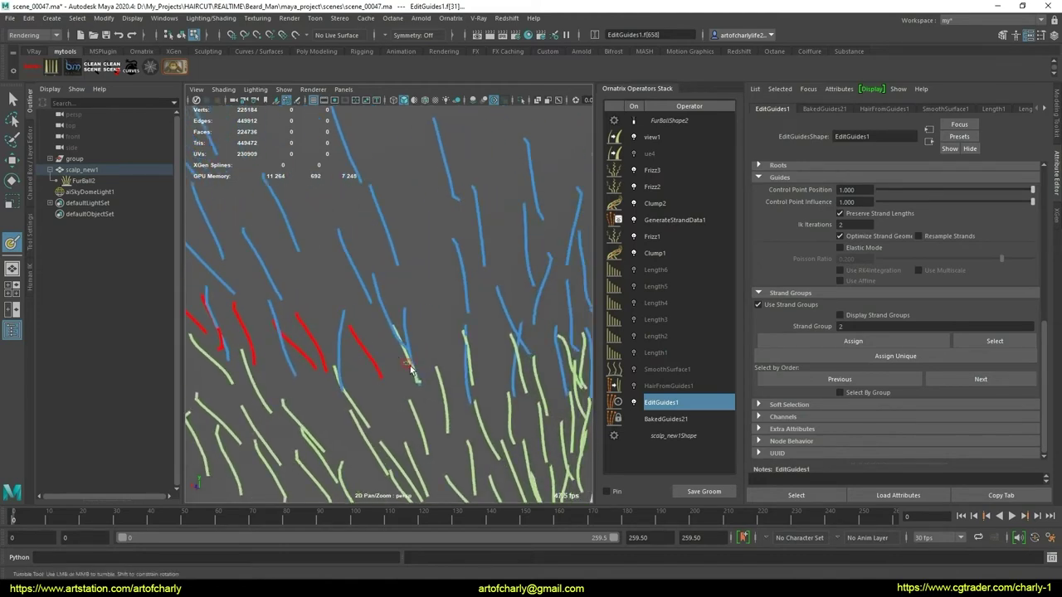
- Orbit around the guide band to review the fade-edge selection
mouse_move(426, 364)
alt+mouse_down()
mouse_move(354, 342)
mouse_move(373, 343)
alt+mouse_up()
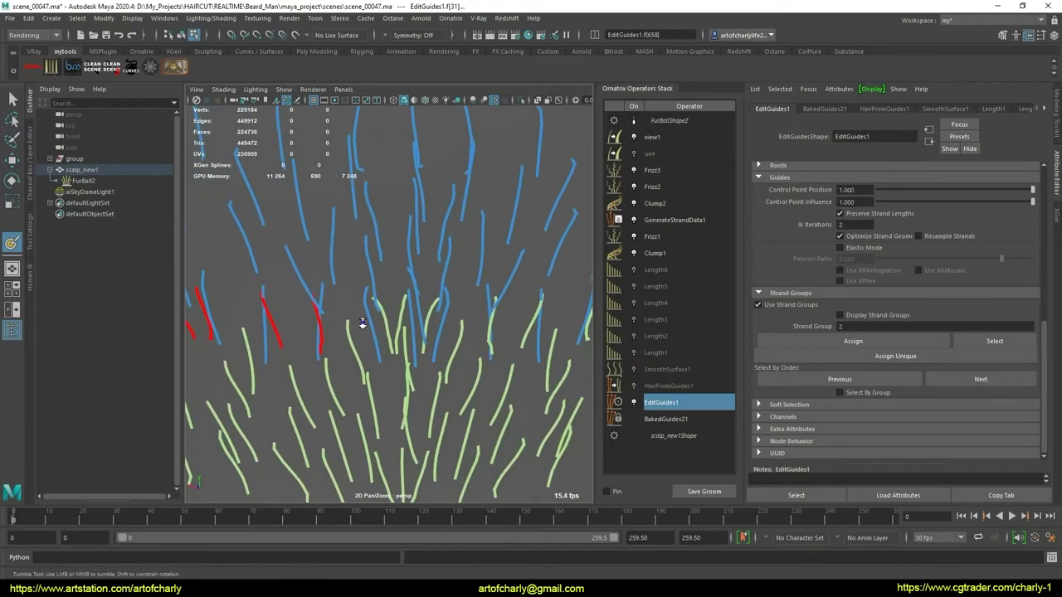
alt+right_drag(361, 324, 381, 332)
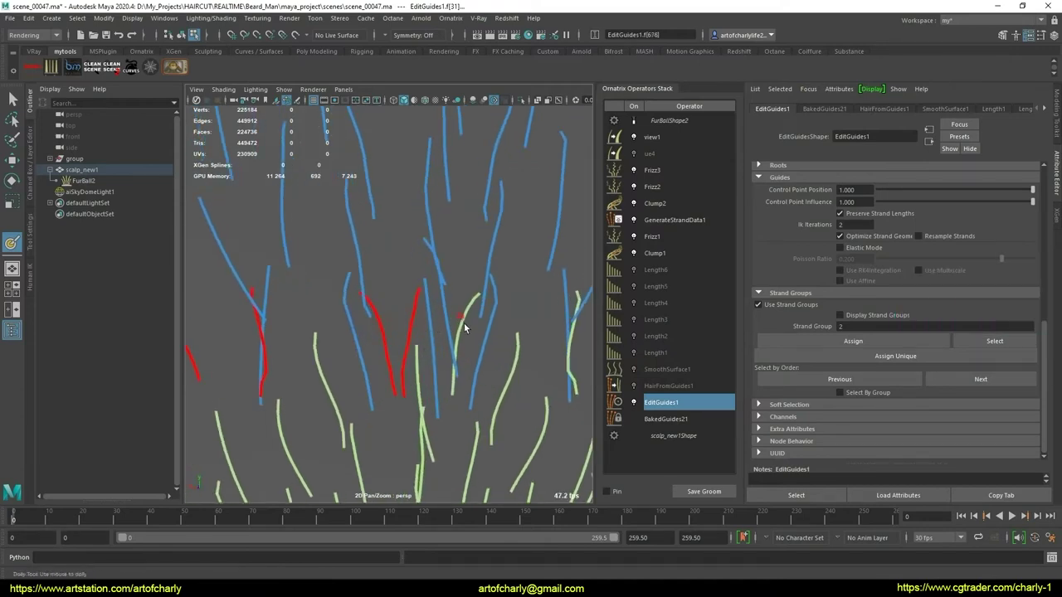
alt+right_drag(456, 328, 428, 322)
alt+drag(427, 322, 355, 330)
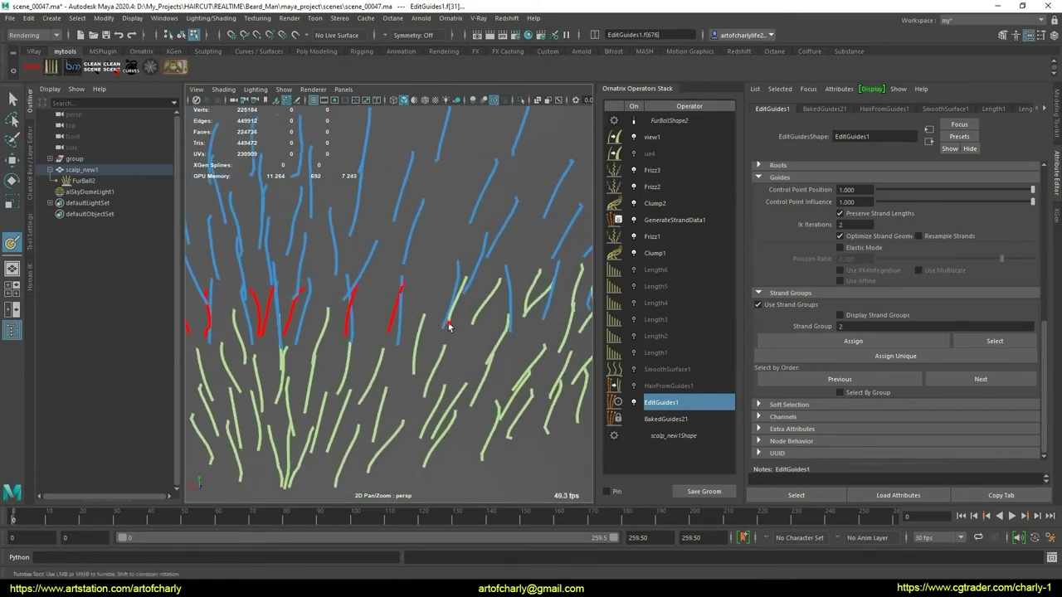
mouse_move(474, 304)
alt+mouse_down()
mouse_move(380, 315)
mouse_move(436, 328)
mouse_move(471, 320)
mouse_move(506, 284)
mouse_move(467, 277)
mouse_move(401, 320)
alt+mouse_up()
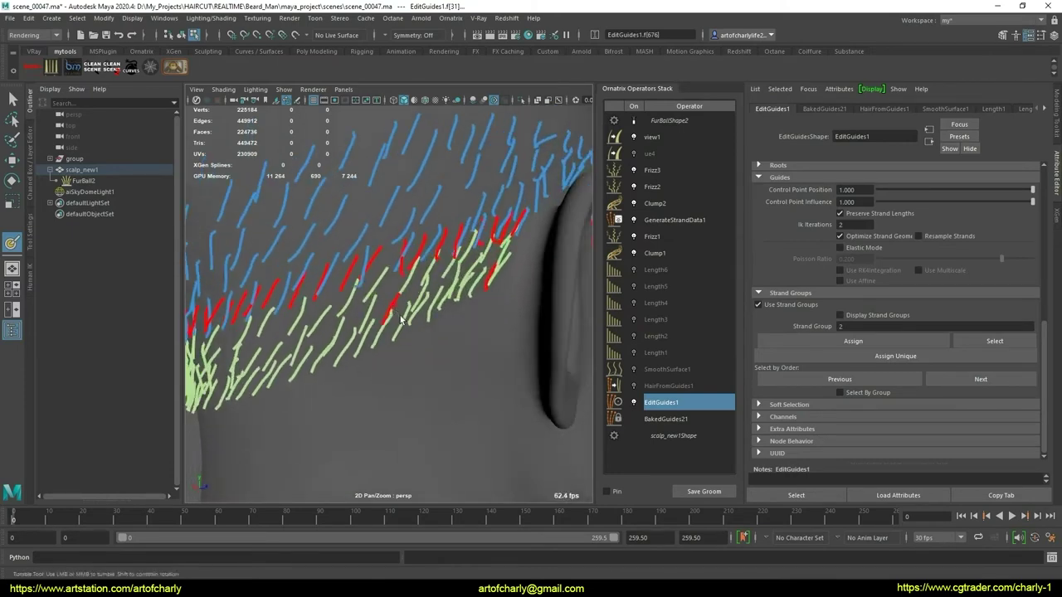
mouse_move(501, 322)
alt+mouse_down()
mouse_move(453, 330)
mouse_move(367, 308)
mouse_move(545, 289)
mouse_move(514, 324)
mouse_move(478, 336)
alt+mouse_up()
- Clear the guide selection and turn on Select By Group in EditGuides1
scroll(479, 336, up, 2)
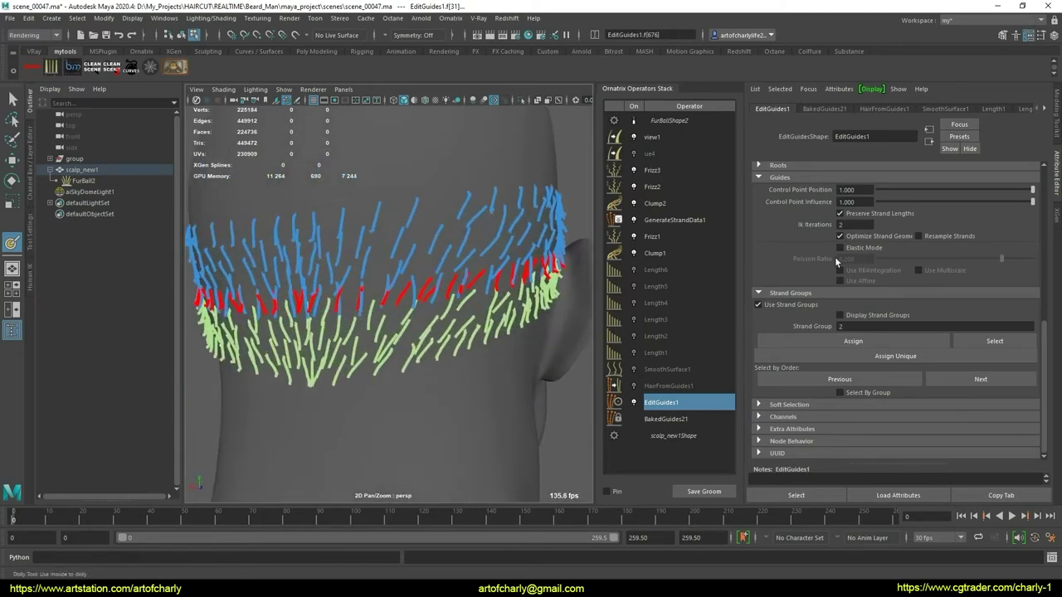
scroll(835, 257, up, 3)
scroll(973, 301, up, 3)
scroll(973, 304, up, 3)
scroll(971, 314, down, 5)
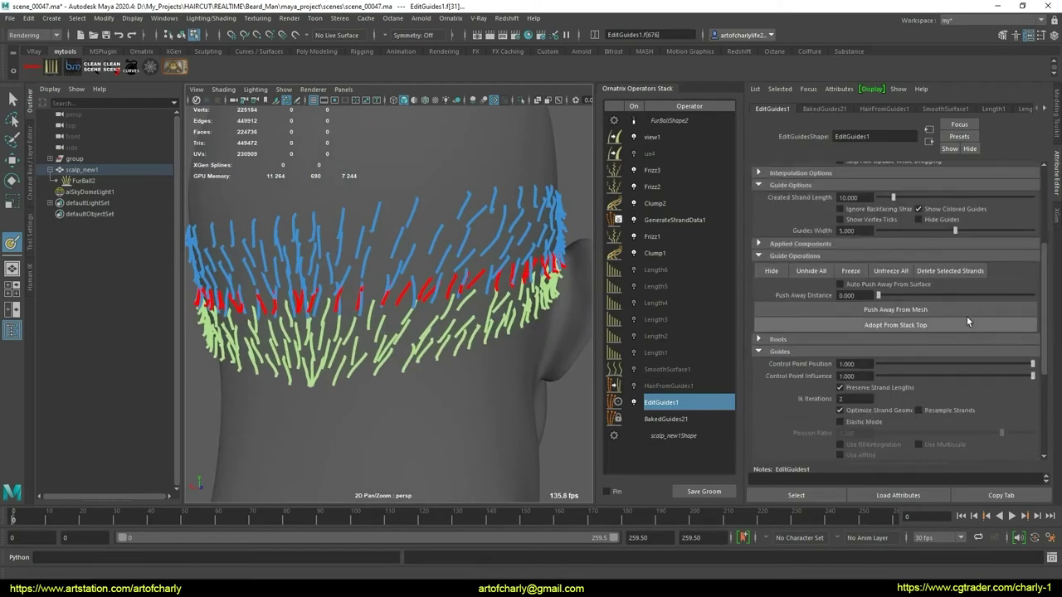
click(955, 270)
alt+drag(563, 287, 455, 287)
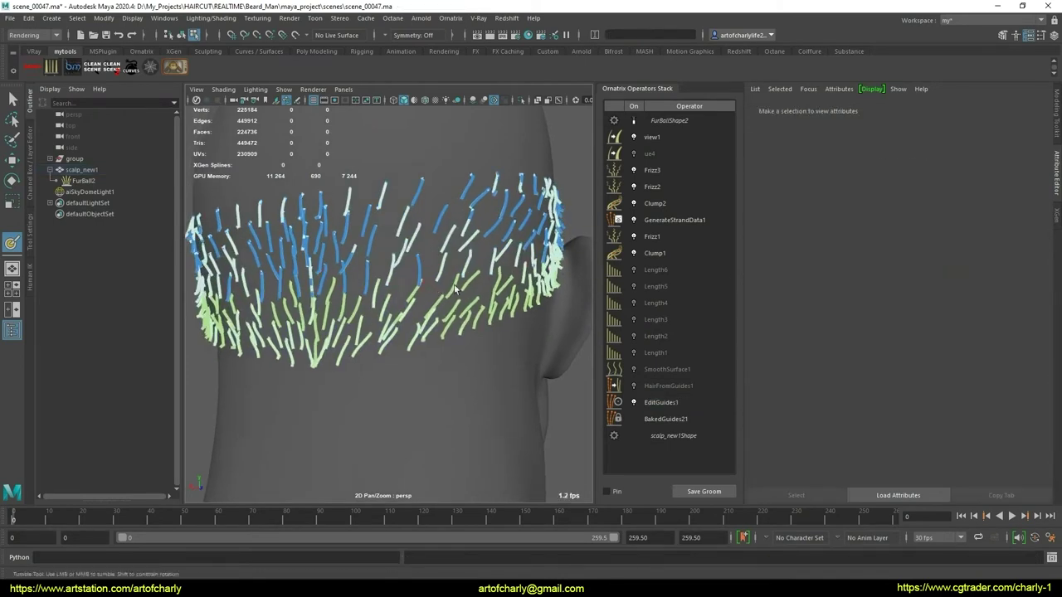
click(662, 401)
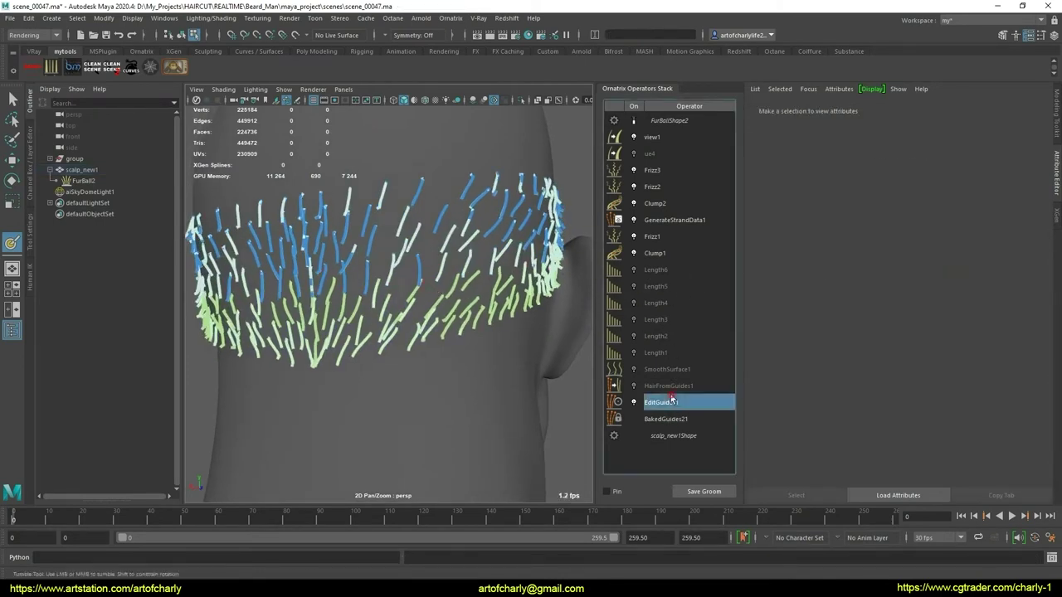
click(855, 394)
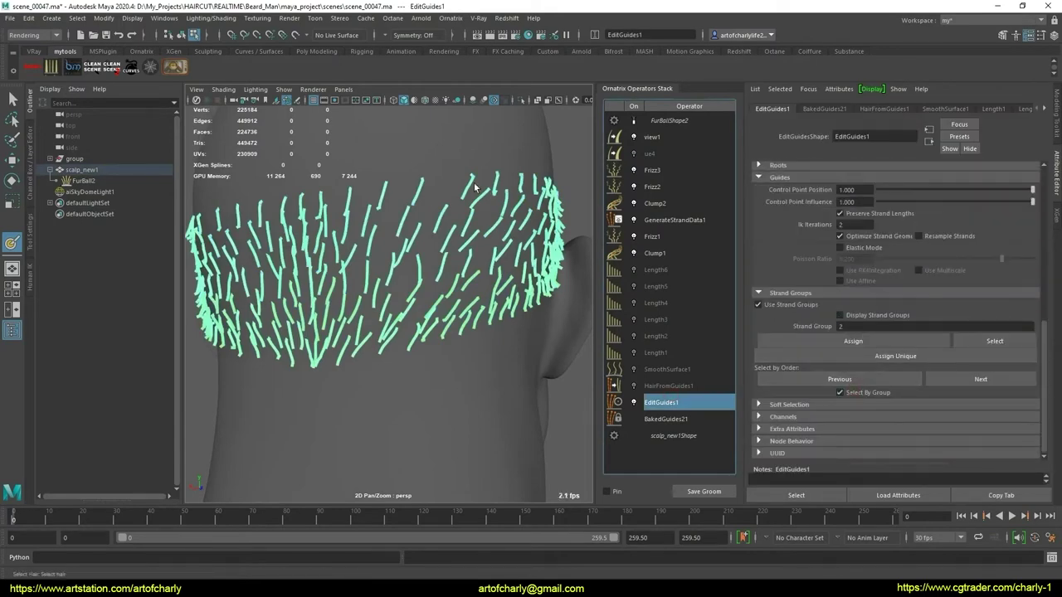
- Unhide all guides and select Strand Group 3, the fade band
mouse_move(500, 203)
alt+mouse_down()
mouse_move(518, 213)
mouse_move(415, 216)
alt+mouse_up()
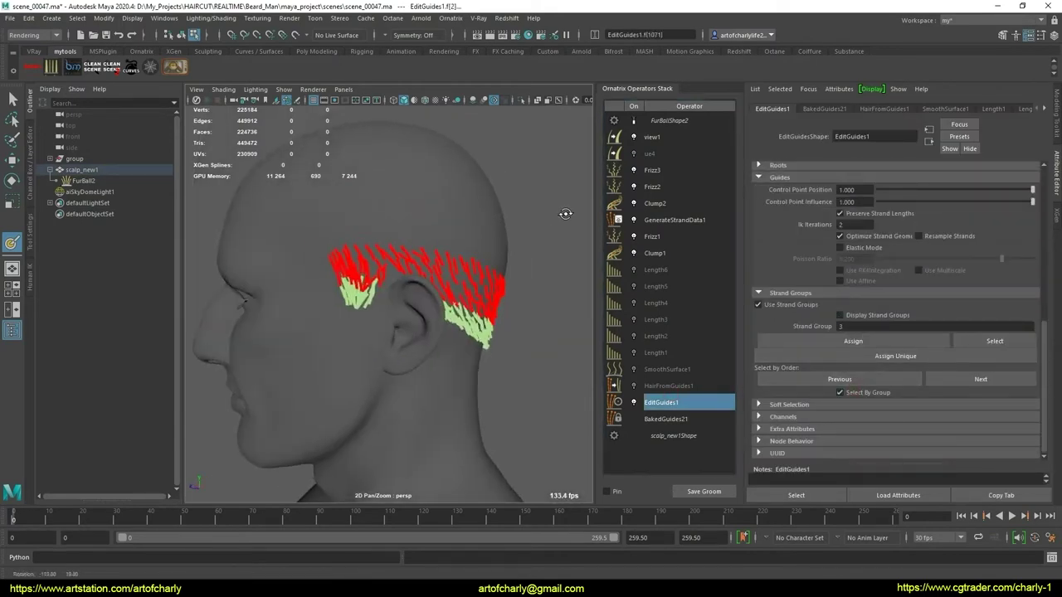
scroll(809, 287, up, 3)
scroll(823, 289, up, 2)
click(811, 262)
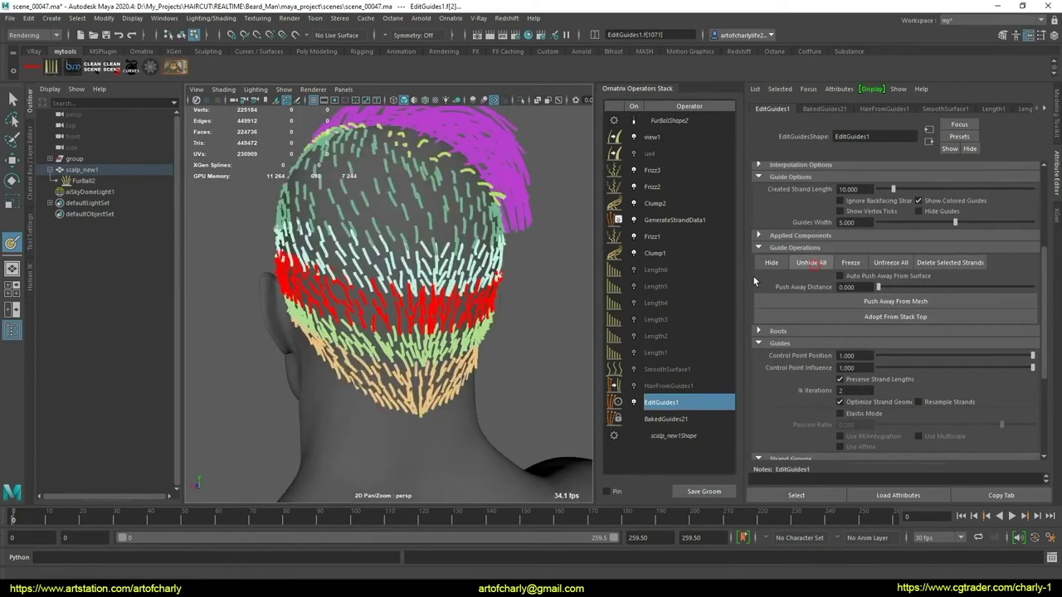
scroll(437, 317, up, 3)
scroll(438, 317, up, 2)
scroll(437, 317, up, 2)
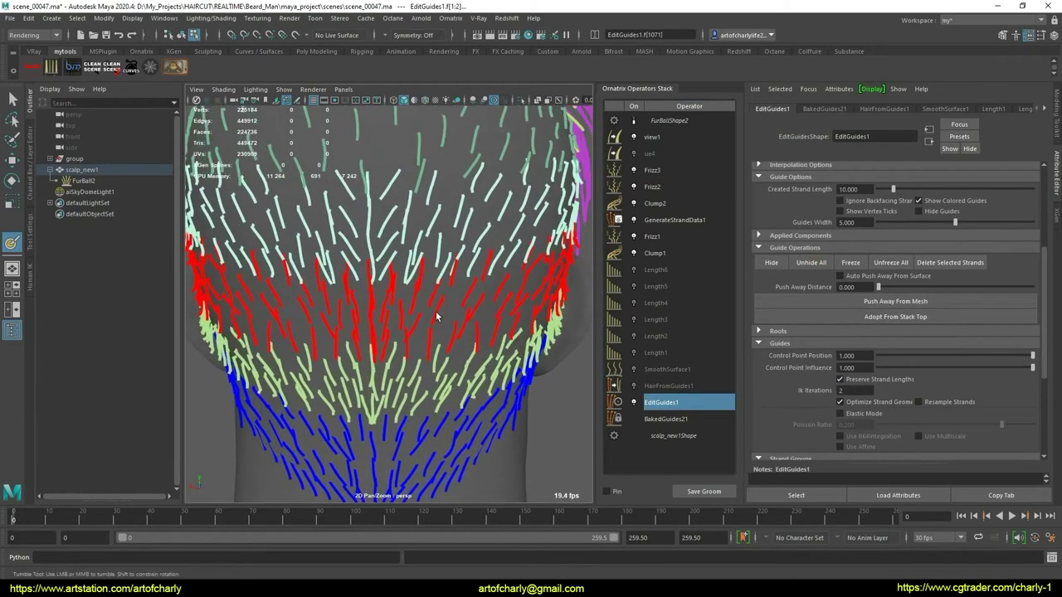
click(416, 253)
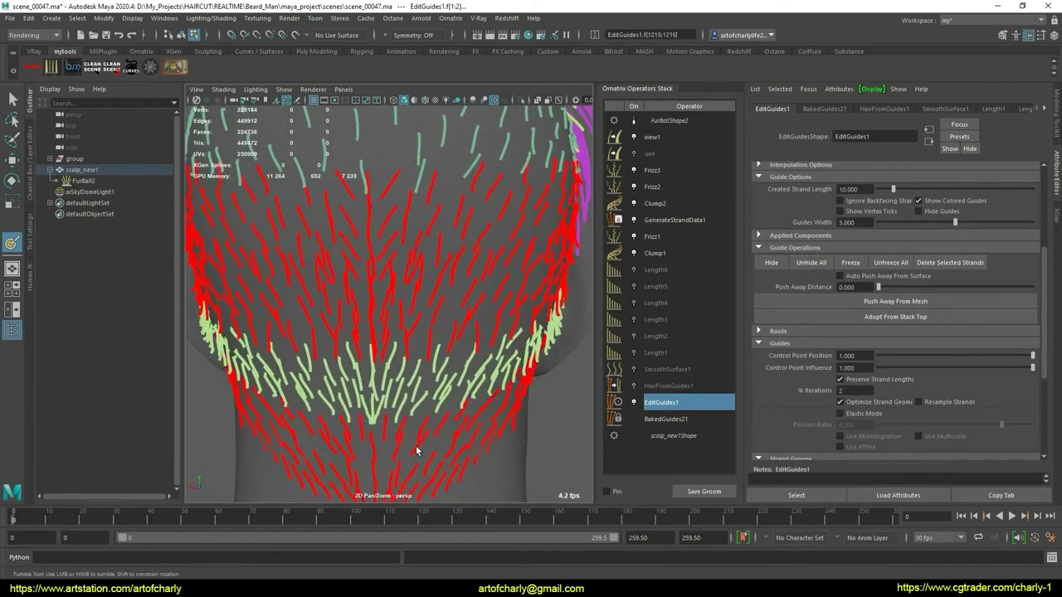
scroll(448, 461, down, 3)
scroll(490, 432, down, 2)
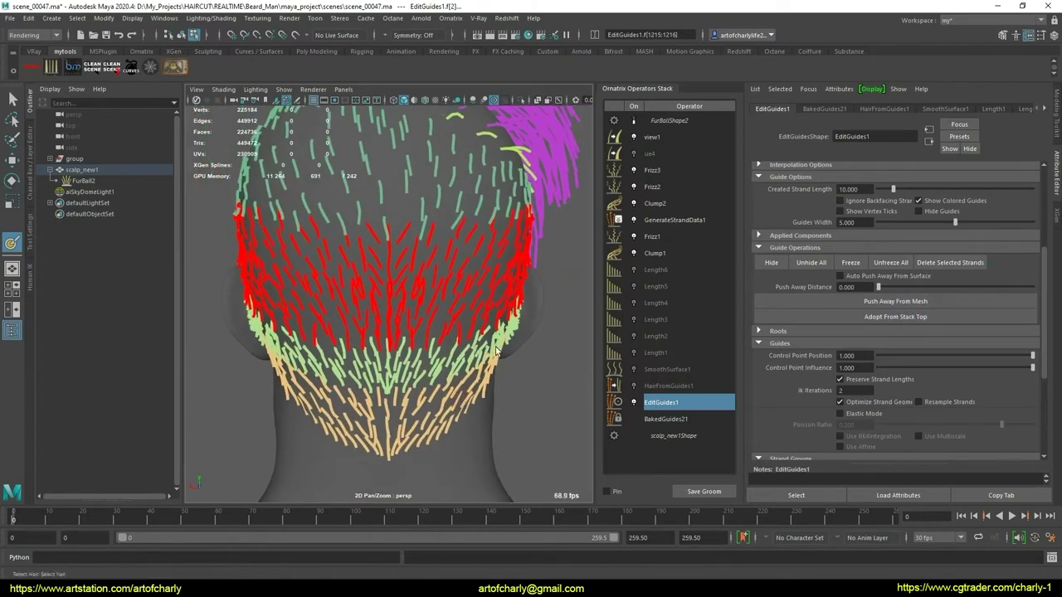
- Hide every guide outside Strand Group 3, then turn off Select By Group
key(ctrl+shift+i)
click(770, 262)
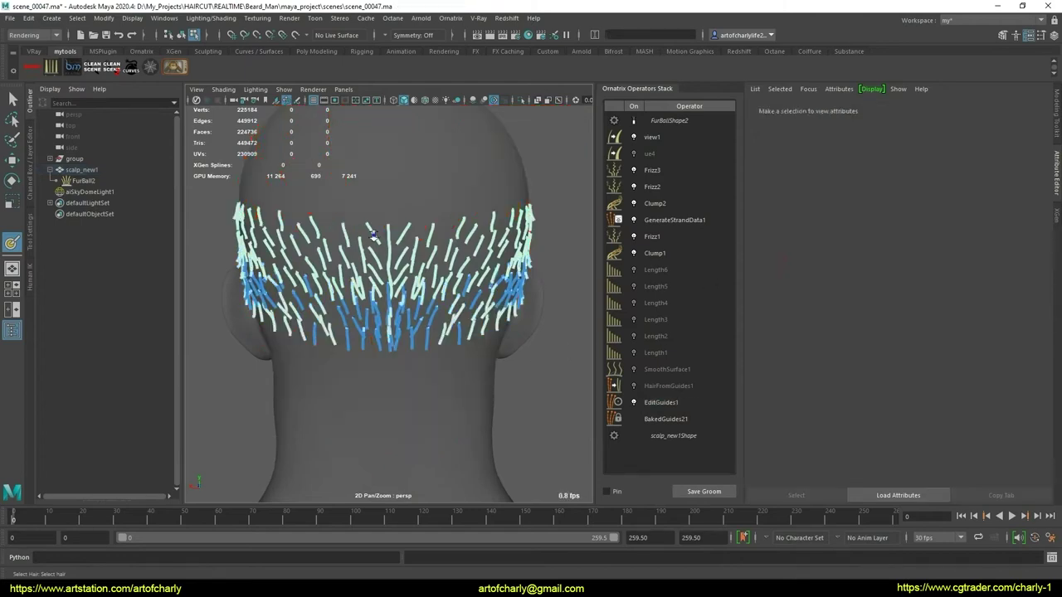
scroll(398, 298, up, 3)
scroll(398, 299, up, 3)
key(ctrl+z)
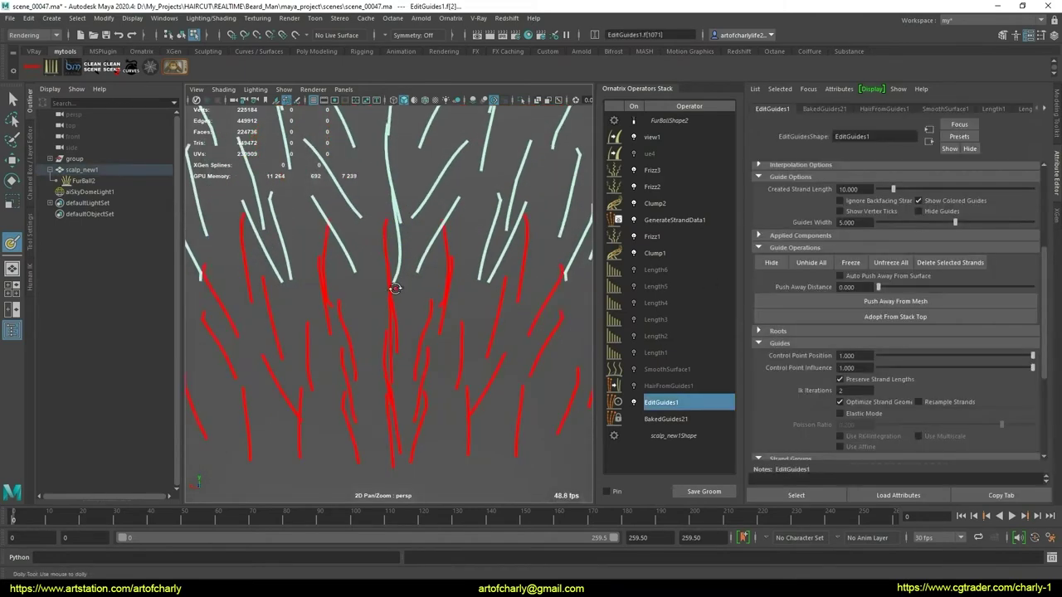
scroll(407, 272, down, 5)
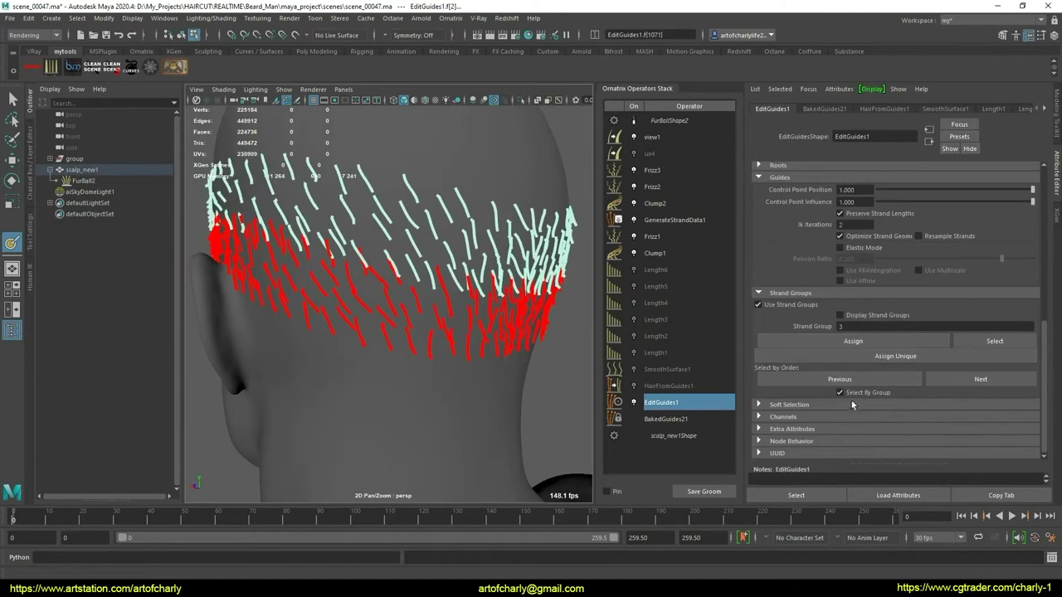
click(840, 392)
scroll(368, 344, up, 3)
scroll(368, 344, down, 3)
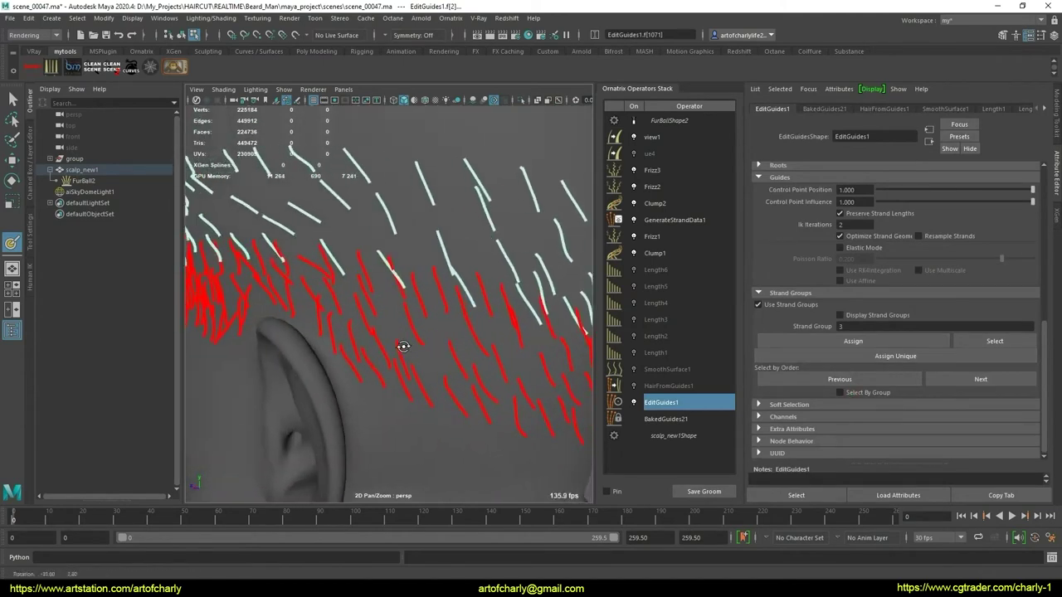
scroll(443, 344, up, 2)
scroll(412, 303, up, 2)
- Select the stray guide strands in the gaps along the fade edge near the ear
mouse_move(411, 303)
alt+mouse_down()
mouse_move(403, 287)
mouse_move(338, 266)
alt+mouse_up()
click(403, 286)
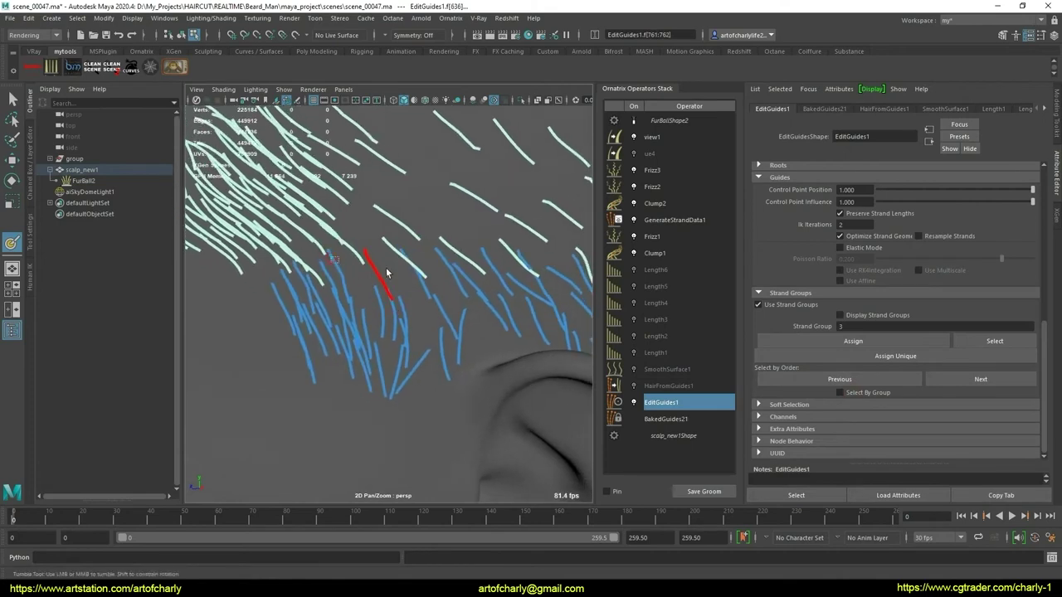
shift+click(337, 263)
shift+click(413, 263)
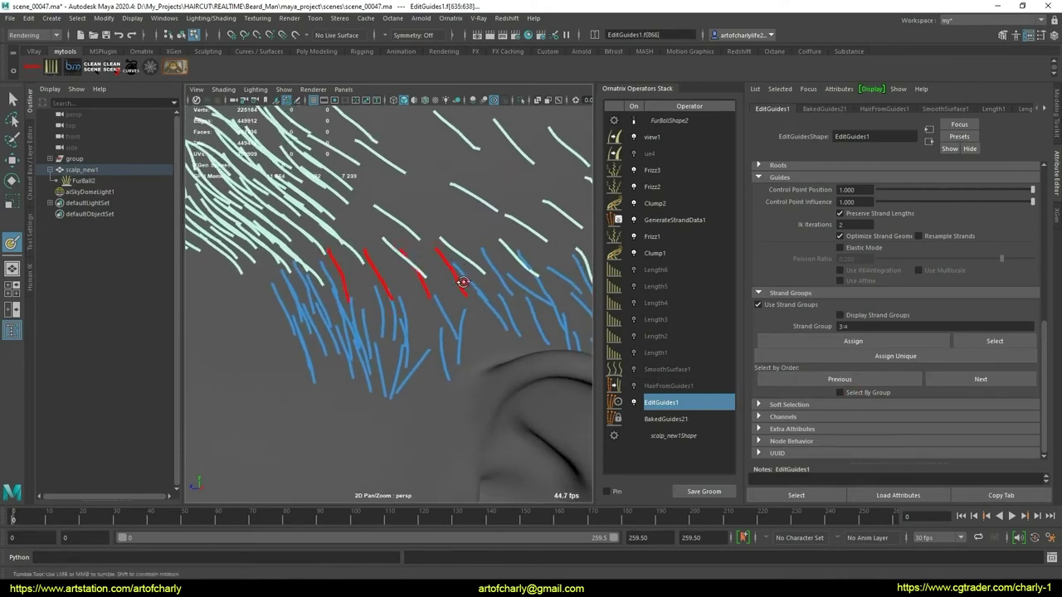
alt+drag(462, 282, 429, 274)
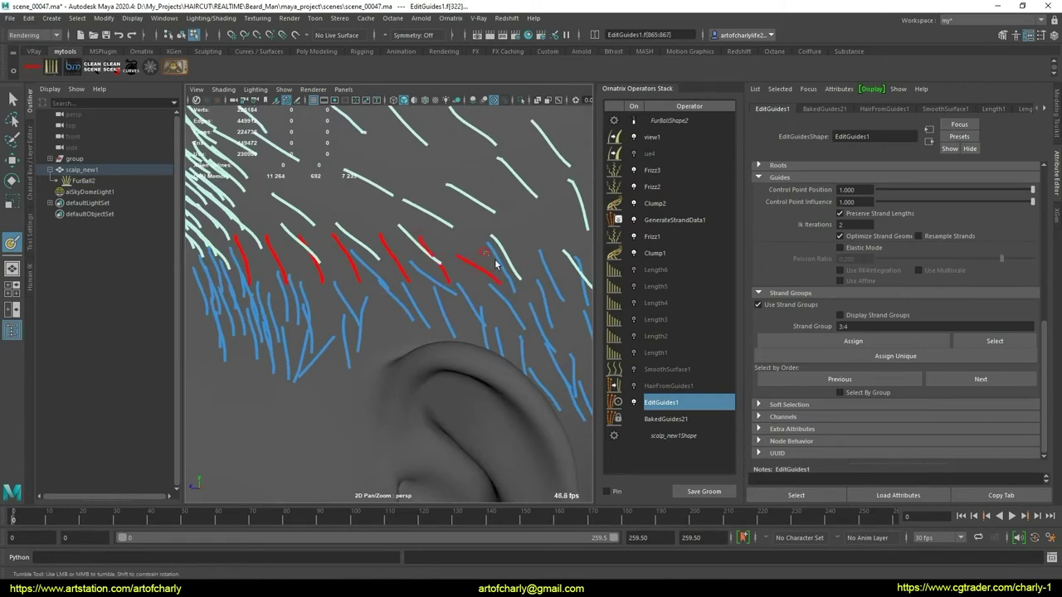
alt+drag(496, 264, 485, 306)
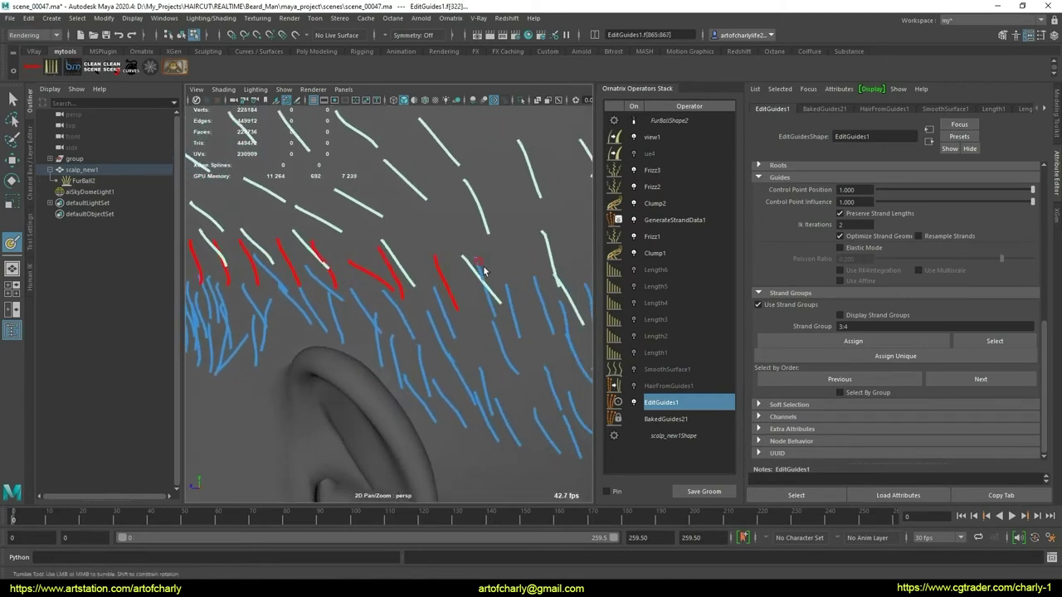
shift+click(484, 270)
shift+click(508, 286)
alt+drag(501, 291, 394, 280)
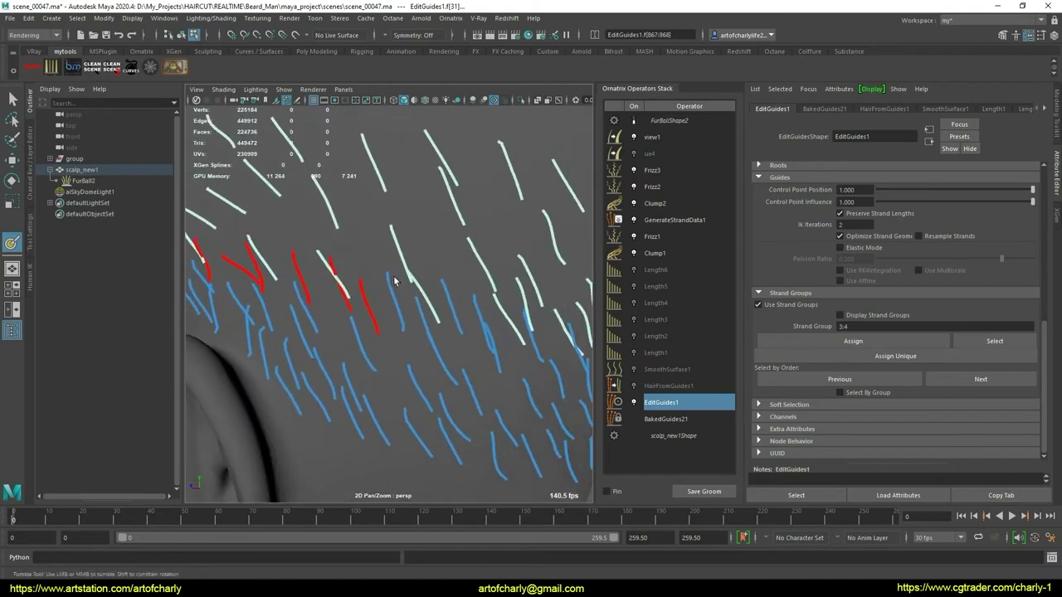
shift+click(405, 290)
mouse_move(480, 307)
alt+mouse_down()
mouse_move(432, 299)
mouse_move(441, 306)
alt+mouse_up()
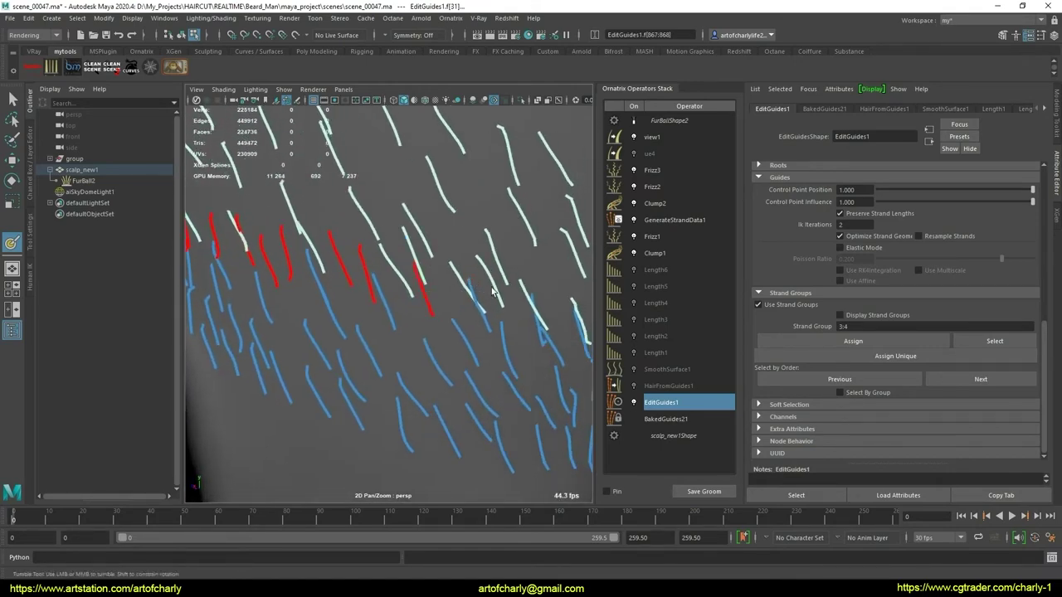
mouse_move(552, 296)
alt+mouse_down()
mouse_move(486, 290)
mouse_move(370, 305)
alt+mouse_up()
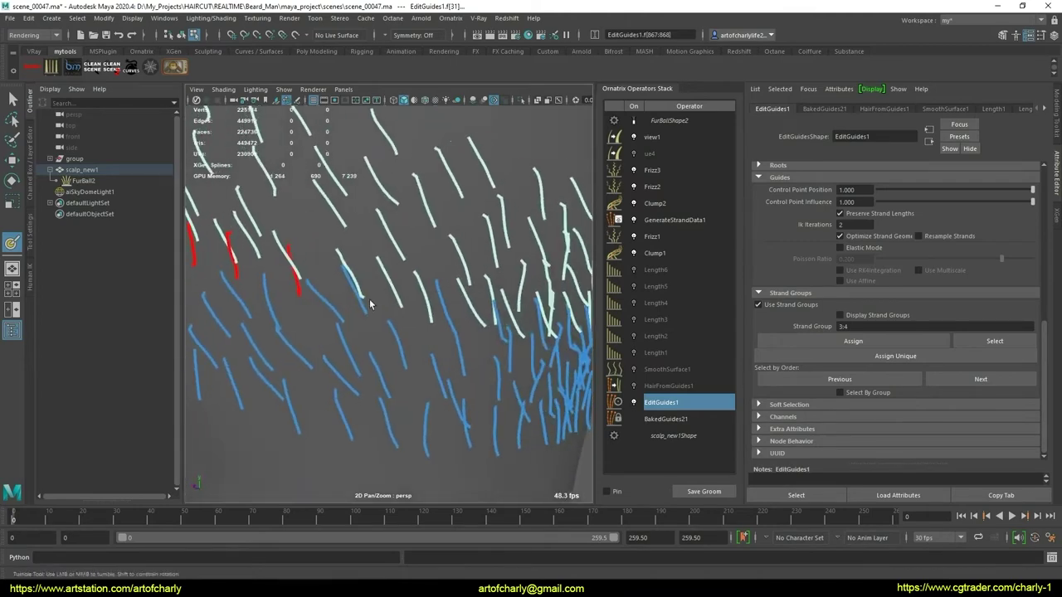
alt+right_drag(368, 318, 345, 275)
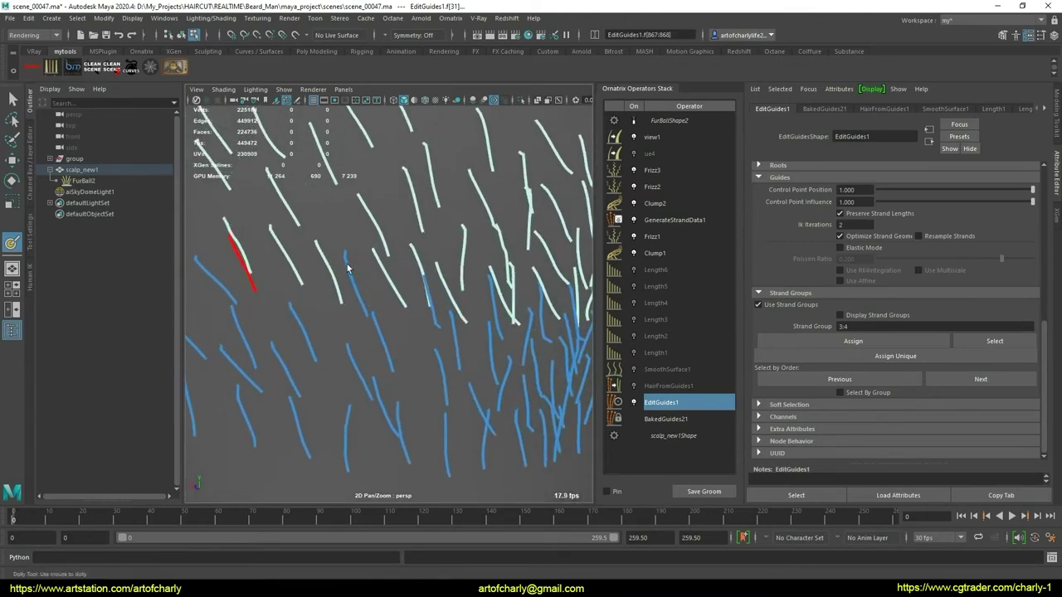
alt+drag(434, 324, 340, 309)
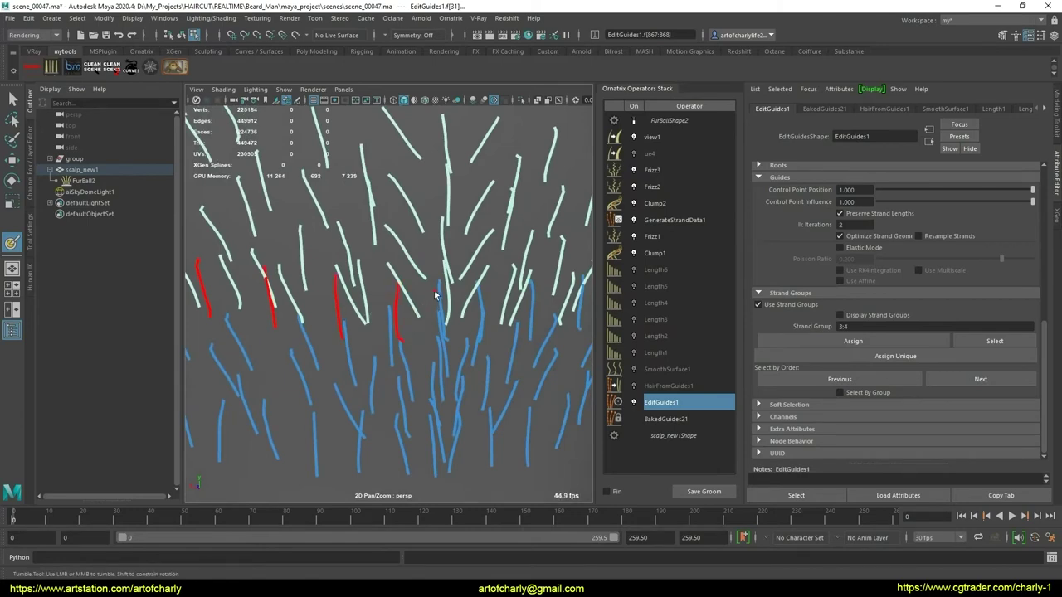
- Add the guides crossing the fade edge, including one box-selected strand, to the selection
mouse_move(438, 291)
mouse_down()
mouse_move(470, 311)
mouse_move(358, 303)
mouse_up()
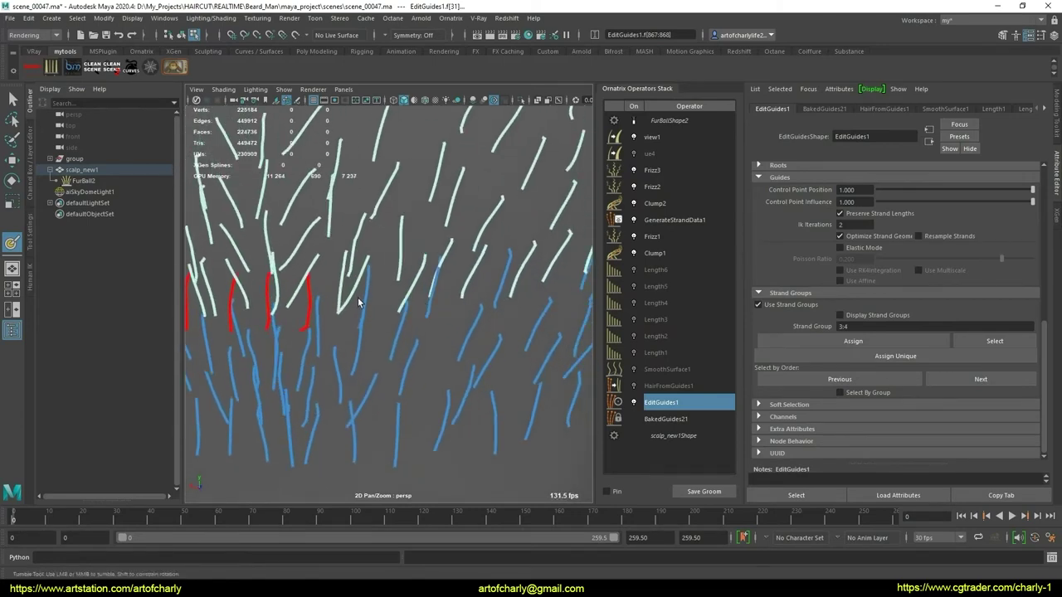
shift+click(432, 286)
mouse_move(503, 297)
alt+mouse_down()
mouse_move(398, 305)
mouse_move(434, 276)
alt+mouse_up()
drag(443, 233, 451, 237)
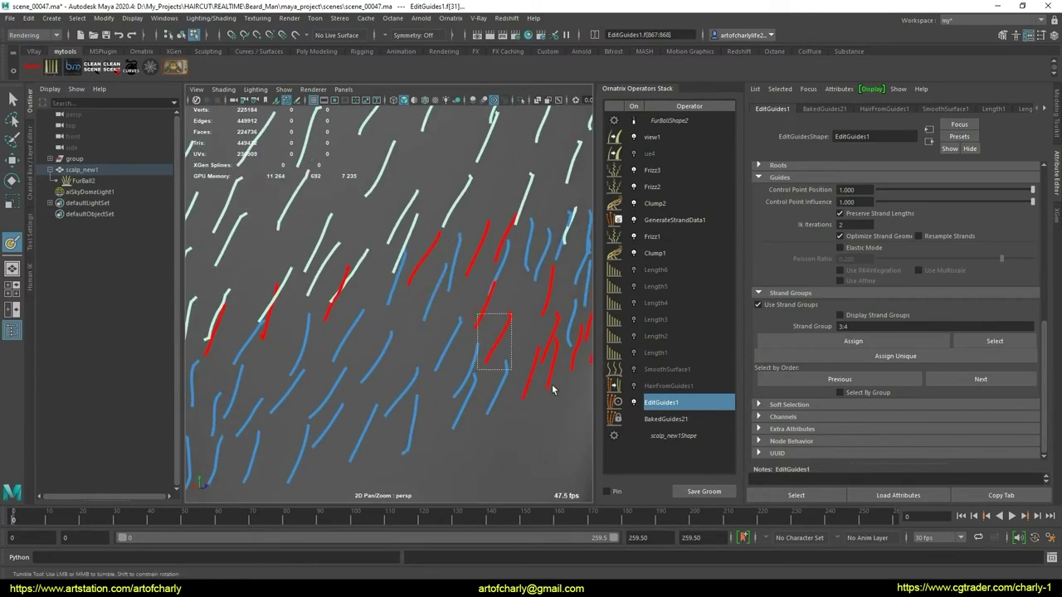
alt+right_drag(477, 326, 455, 333)
alt+drag(486, 356, 446, 356)
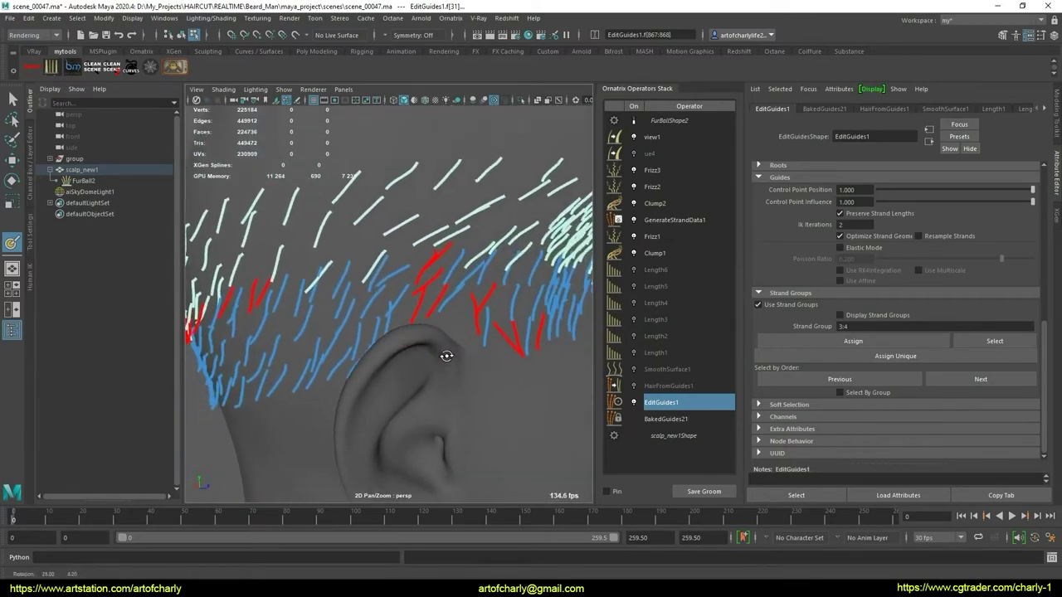
alt+drag(534, 349, 351, 303)
alt+middle_drag(351, 303, 396, 290)
alt+right_drag(396, 290, 394, 314)
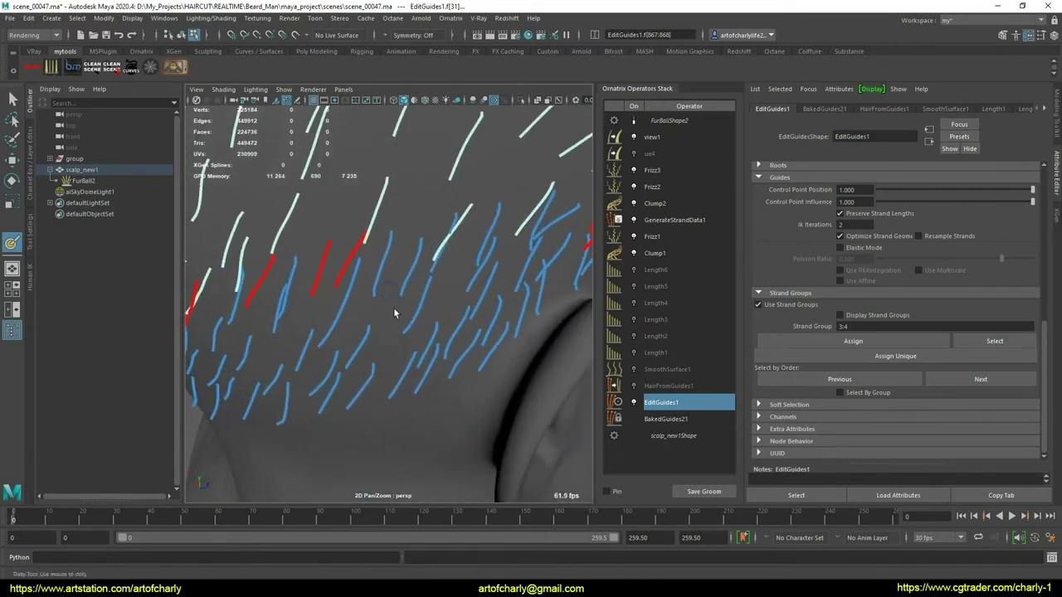
- Switch to wireframe and add the hidden strays behind the ear
key(4)
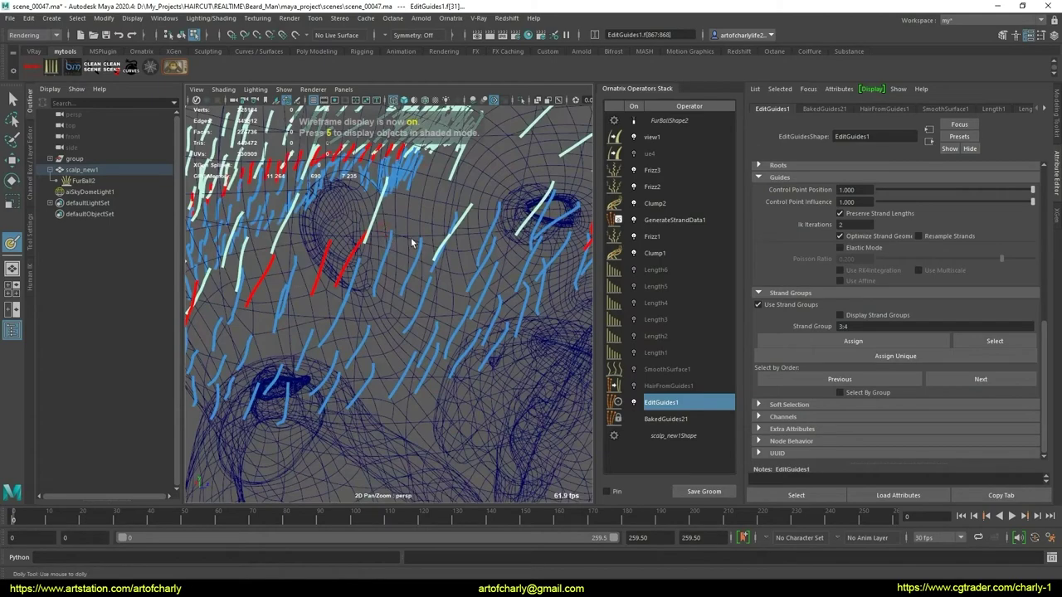
shift+click(454, 218)
mouse_move(495, 250)
alt+mouse_down()
mouse_move(400, 253)
mouse_move(395, 316)
mouse_move(421, 297)
mouse_move(393, 287)
alt+mouse_up()
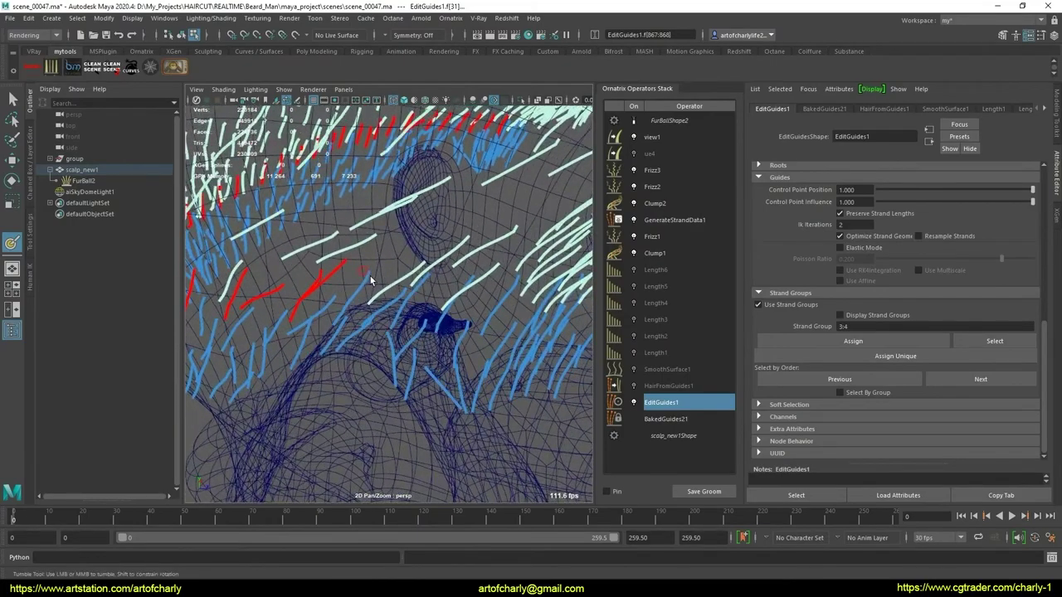
shift+click(370, 281)
alt+drag(473, 281, 460, 299)
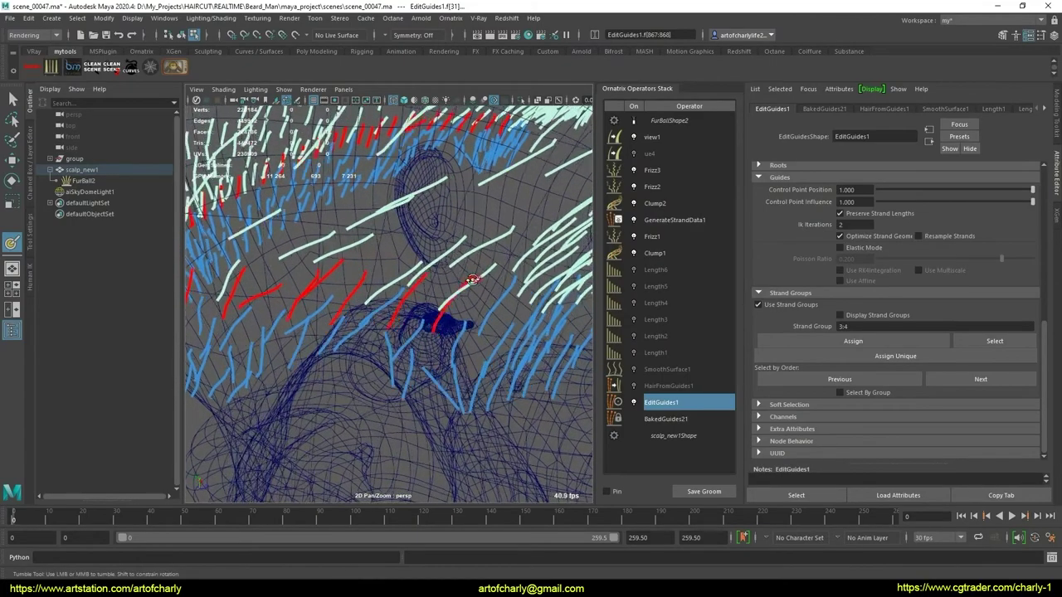
alt+right_drag(445, 317, 409, 285)
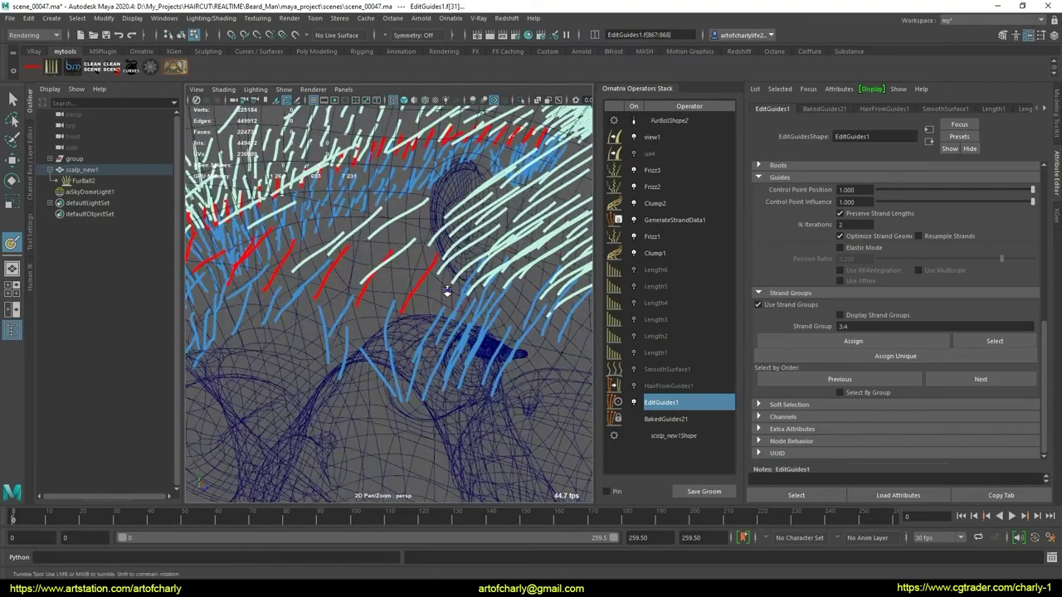
- Return to textured shading and delete the selected stray guide strands
key(6)
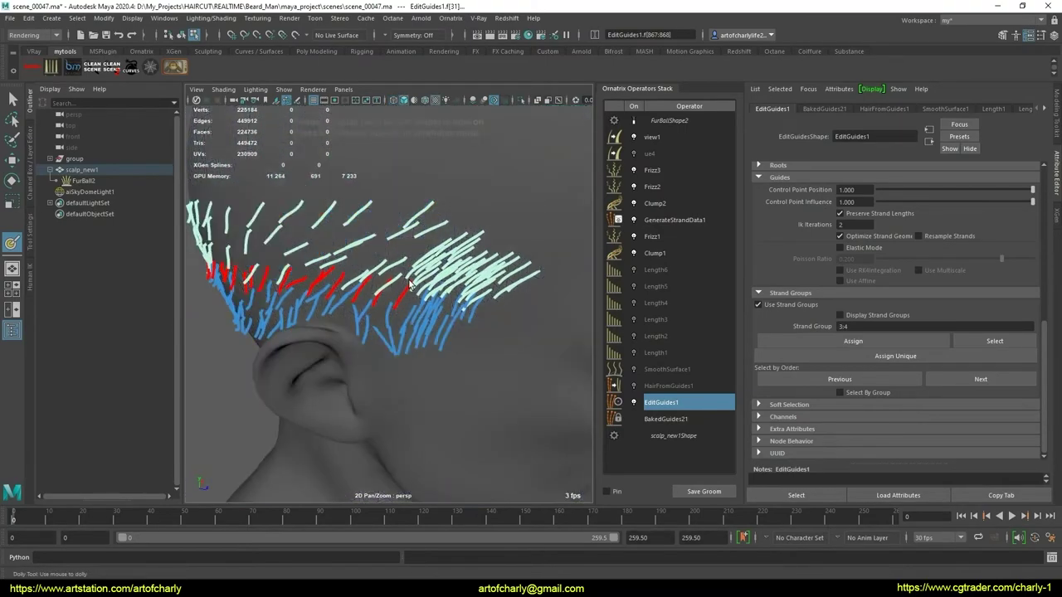
scroll(942, 314, up, 3)
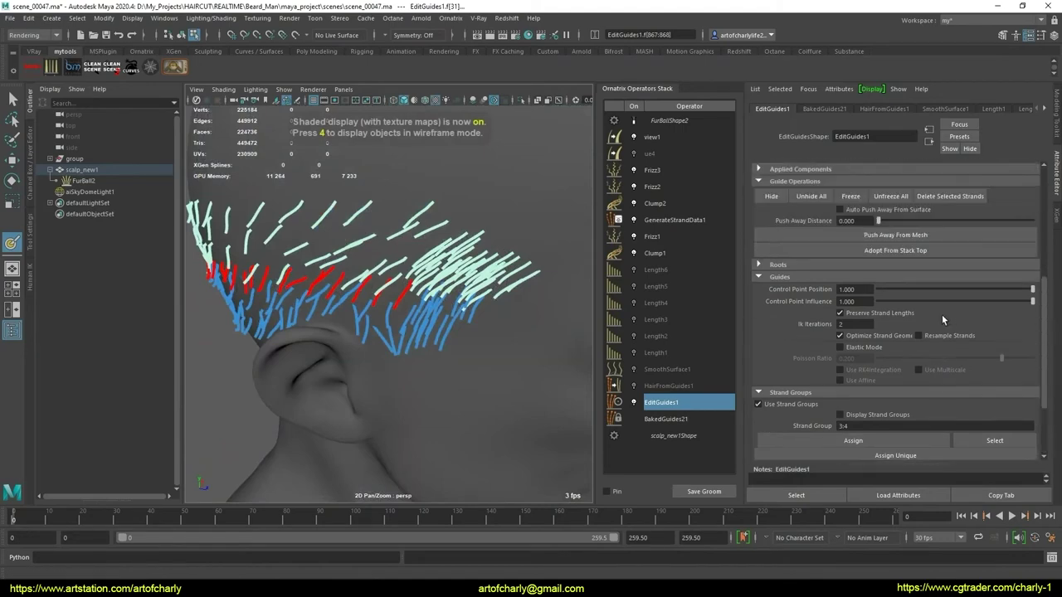
scroll(942, 315, up, 2)
click(958, 262)
alt+drag(357, 249, 465, 222)
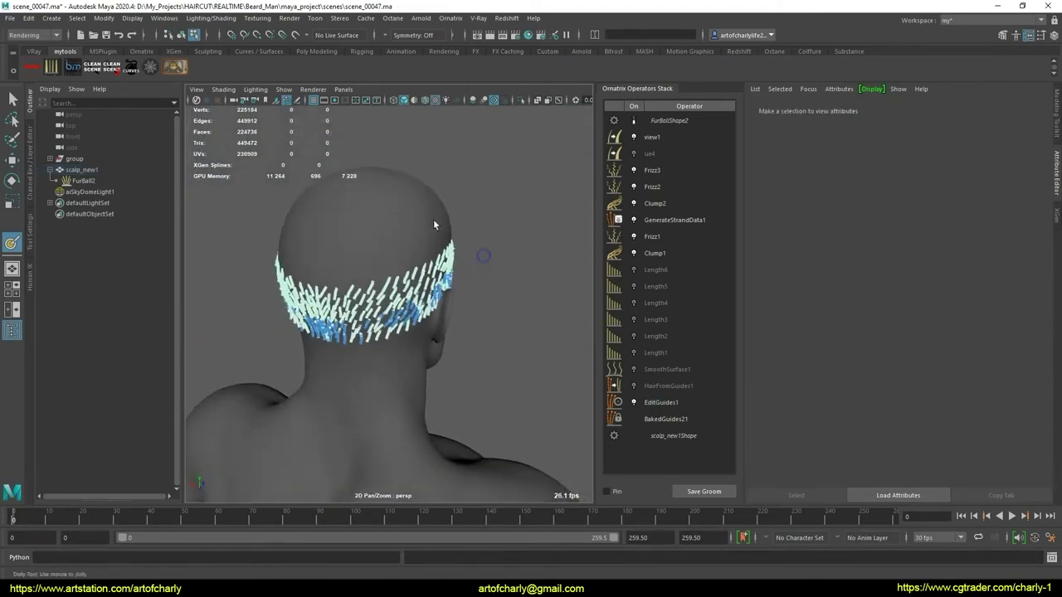
- Clear the guide selection and preview HairFromGuides1's dense hair at the nape
click(687, 402)
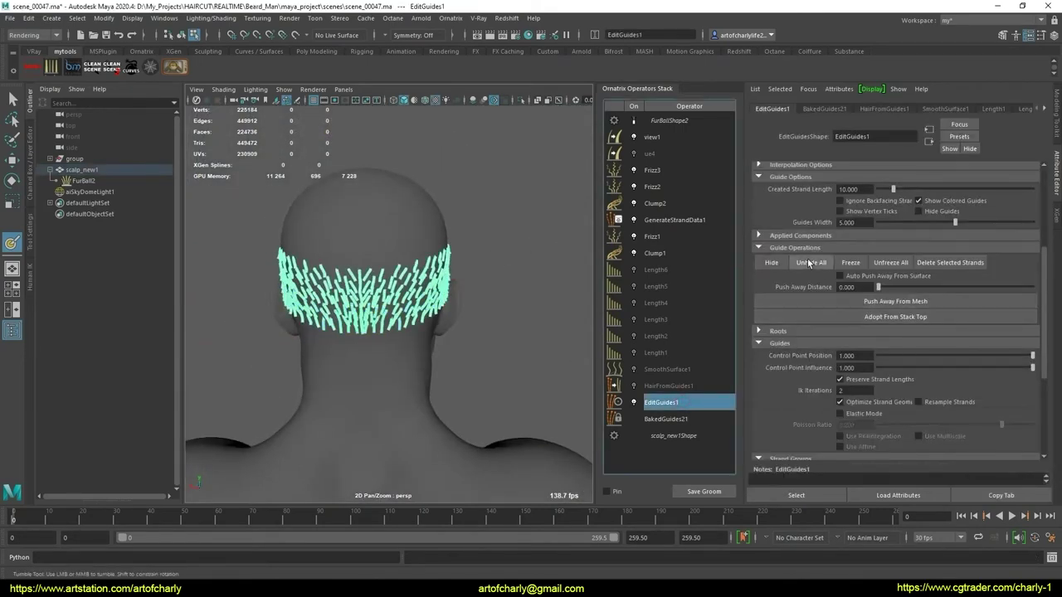
click(390, 373)
mouse_move(390, 374)
alt+mouse_down()
mouse_move(481, 319)
mouse_move(414, 324)
alt+mouse_up()
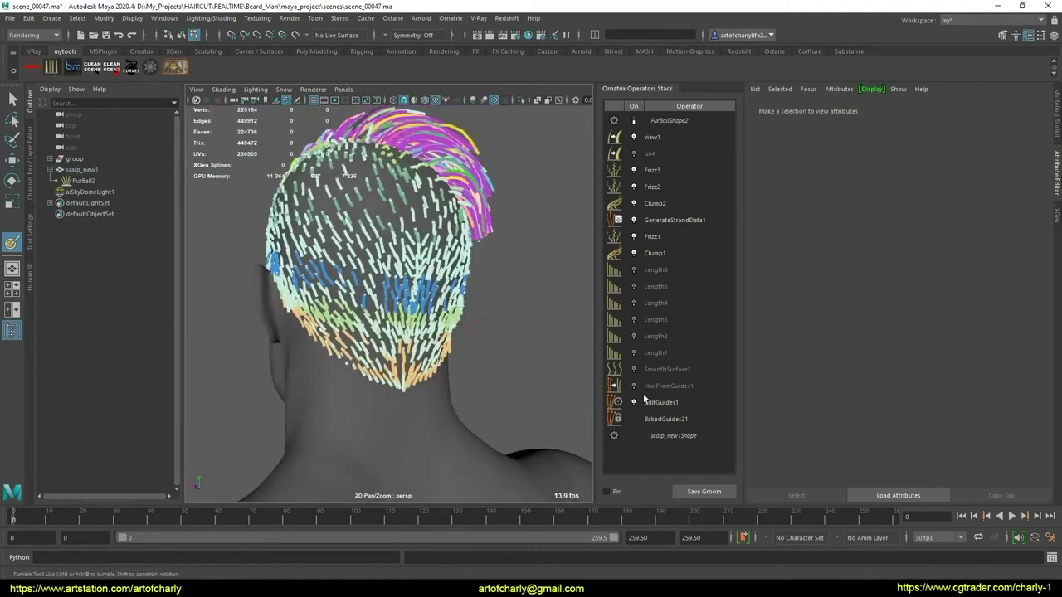
click(636, 388)
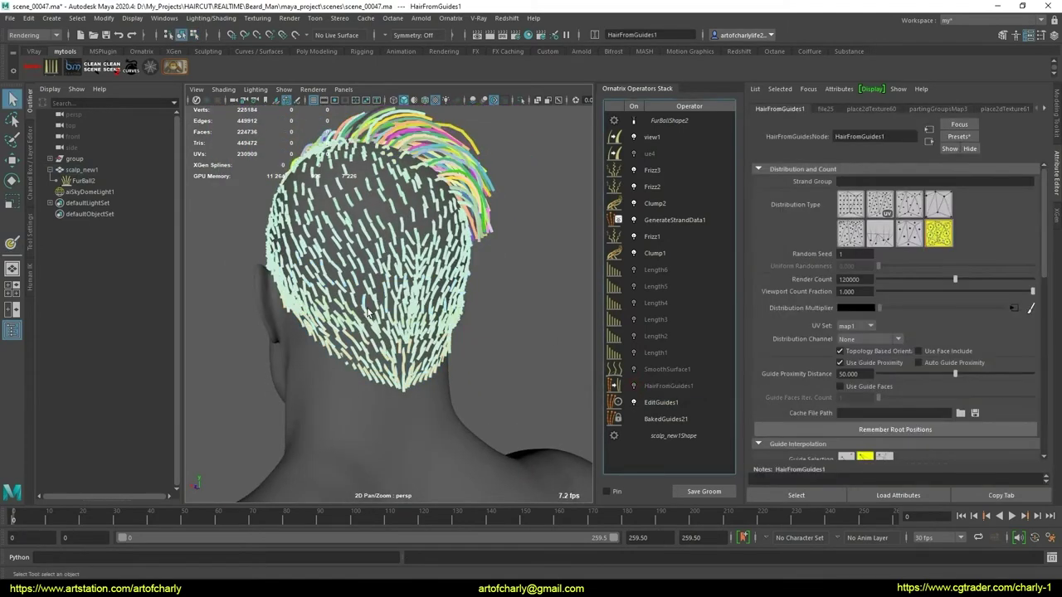
scroll(356, 361, up, 3)
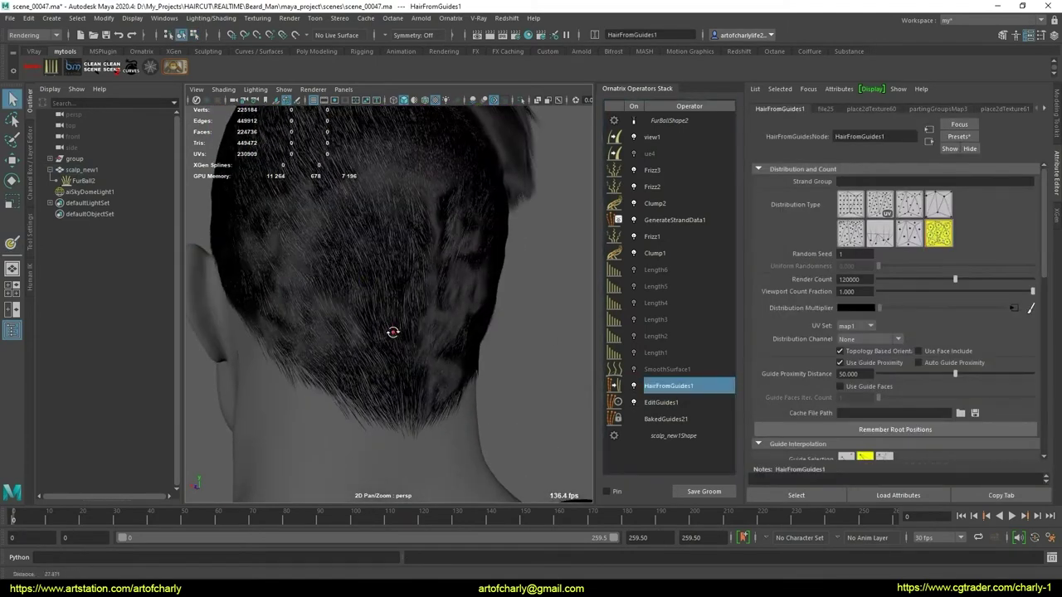
mouse_move(390, 332)
alt+mouse_down()
mouse_move(337, 337)
mouse_move(356, 287)
mouse_move(368, 334)
alt+mouse_up()
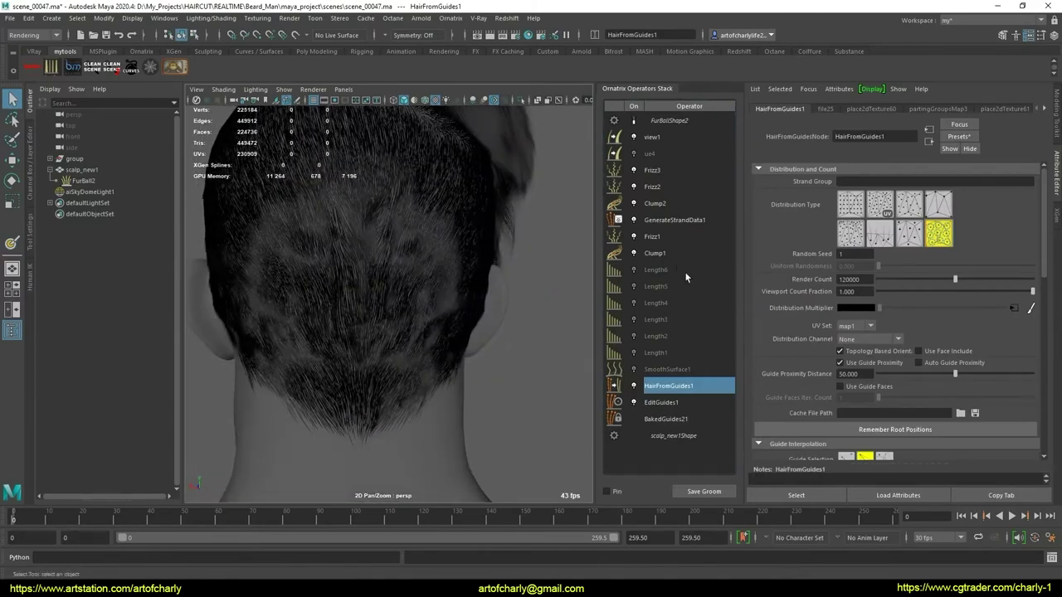
- Toggle SmoothSurface1 off and back on to compare the hair
click(679, 369)
mouse_move(473, 338)
alt+mouse_down()
mouse_move(493, 320)
mouse_move(480, 311)
mouse_move(490, 295)
alt+mouse_up()
click(633, 370)
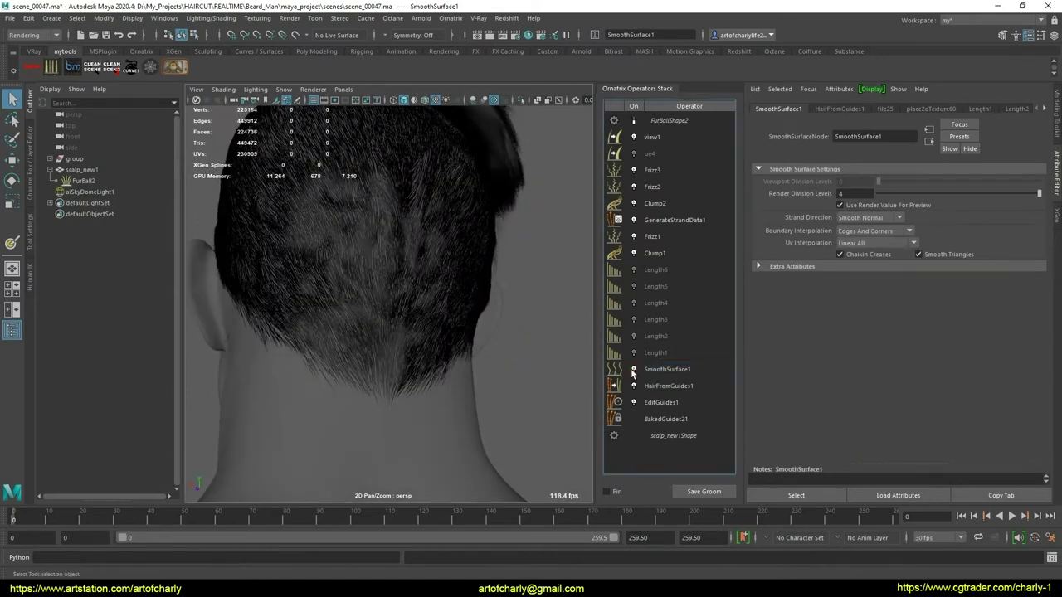
click(633, 370)
mouse_move(494, 344)
alt+mouse_down()
mouse_move(566, 350)
mouse_move(436, 368)
mouse_move(332, 350)
mouse_move(462, 360)
mouse_move(465, 319)
mouse_move(472, 379)
mouse_move(545, 351)
mouse_move(517, 349)
alt+mouse_up()
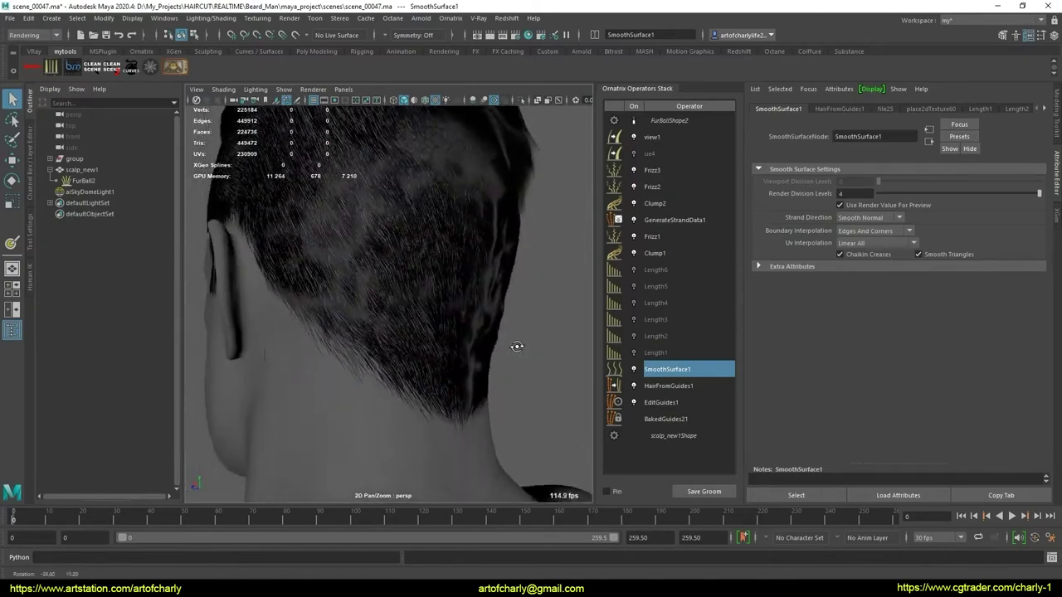
scroll(577, 366, up, 3)
- Turn on Length2 and Length3 while viewing the nape squarely
click(655, 353)
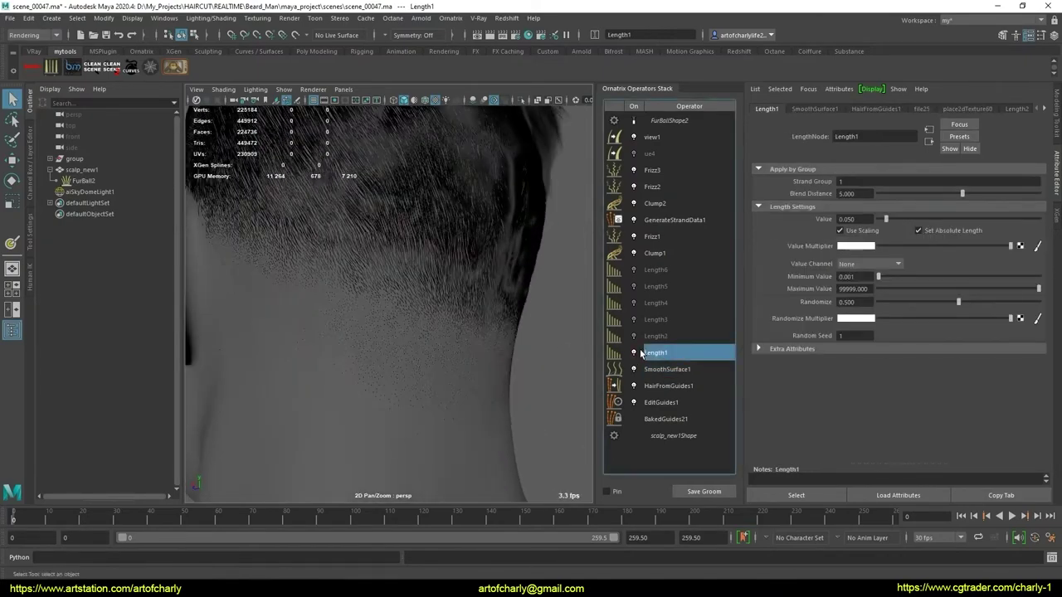
mouse_move(499, 341)
alt+mouse_down()
mouse_move(446, 343)
mouse_move(476, 343)
mouse_move(470, 323)
mouse_move(468, 341)
alt+mouse_up()
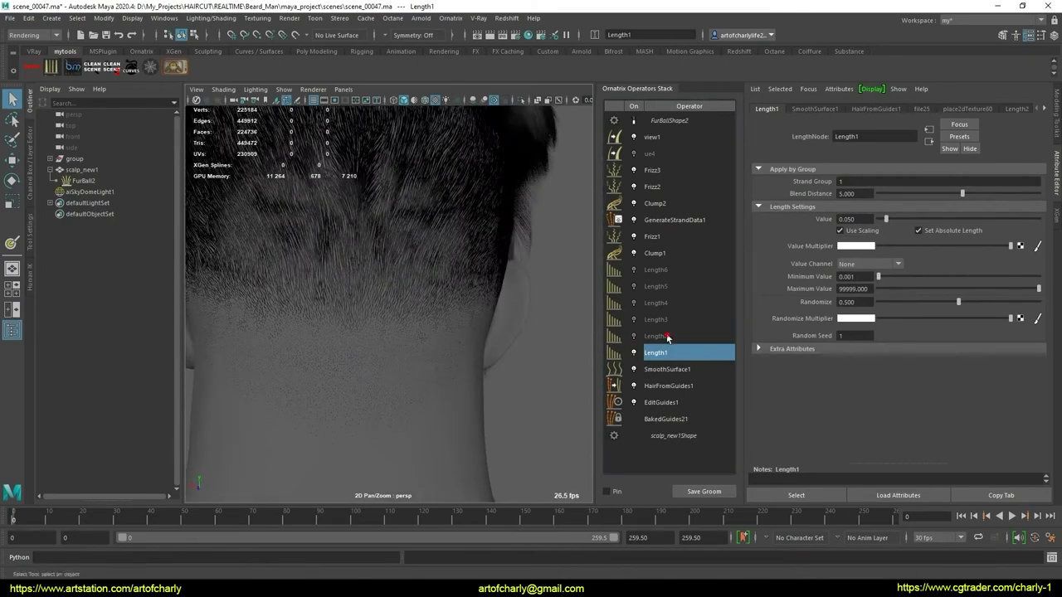
click(634, 336)
click(656, 319)
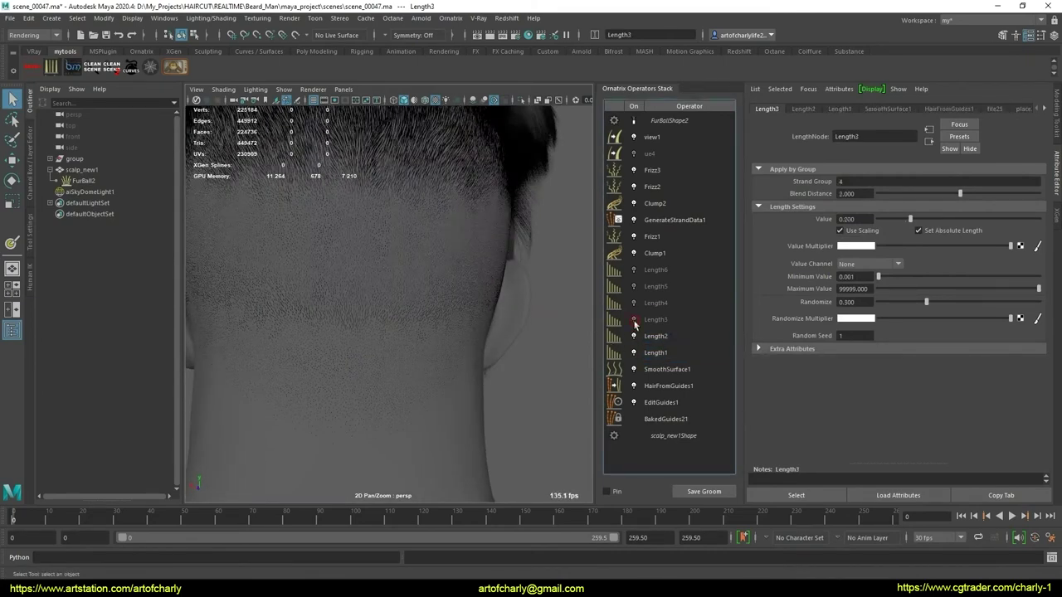
click(635, 322)
- Turn on Length4 and Length5, checking the fade from the side and back
click(655, 304)
click(634, 304)
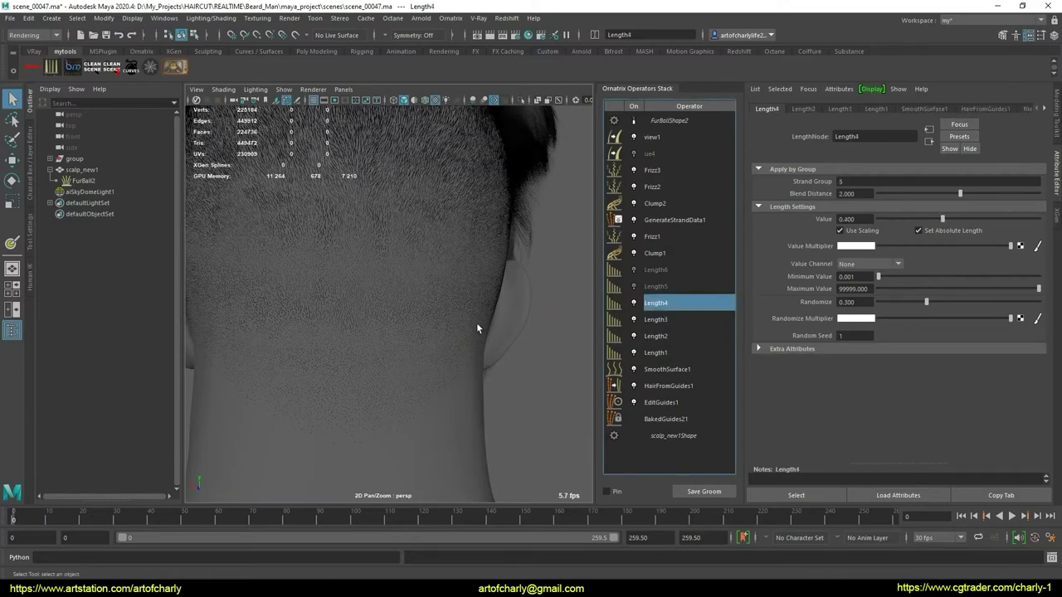
mouse_move(481, 327)
alt+mouse_down()
mouse_move(546, 333)
mouse_move(465, 330)
mouse_move(457, 293)
mouse_move(450, 356)
mouse_move(517, 310)
mouse_move(451, 294)
alt+mouse_up()
click(656, 286)
click(634, 286)
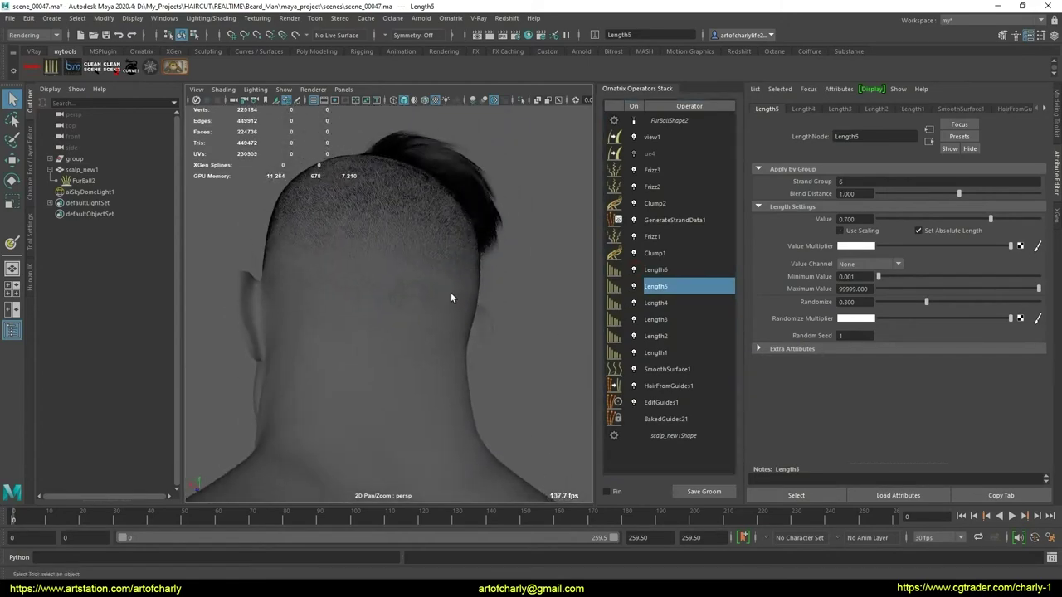
alt+right_drag(451, 293, 481, 380)
mouse_move(482, 381)
alt+mouse_down()
mouse_move(450, 368)
mouse_move(391, 395)
mouse_move(451, 417)
mouse_move(509, 389)
alt+mouse_up()
mouse_move(471, 379)
alt+mouse_down()
mouse_move(474, 351)
mouse_move(526, 379)
mouse_move(587, 362)
mouse_move(536, 346)
mouse_move(434, 348)
mouse_move(474, 351)
mouse_move(503, 379)
alt+mouse_up()
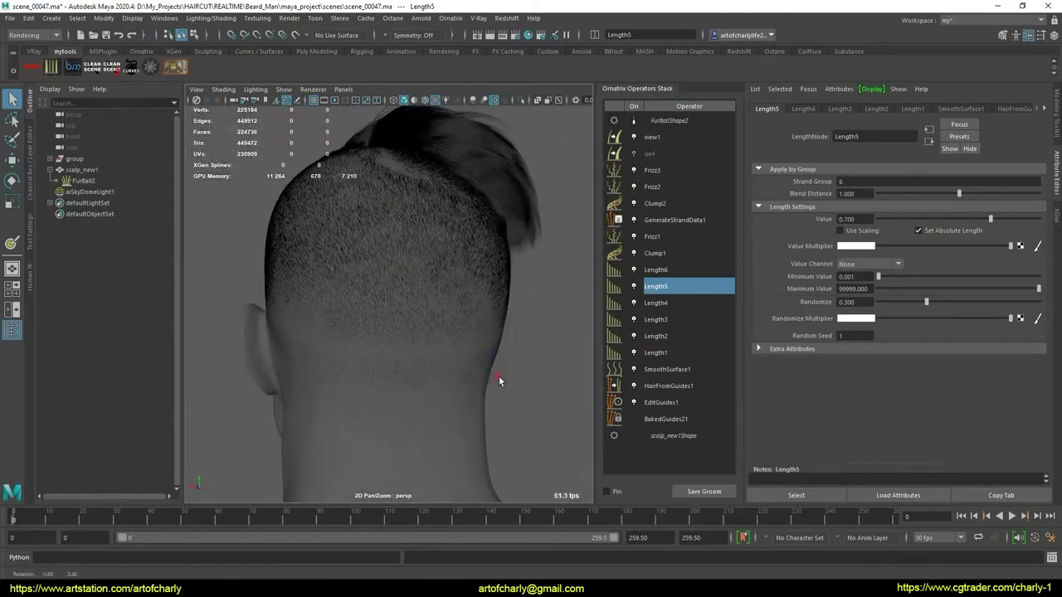
- Start an Arnold preview render of the back of the head
click(420, 18)
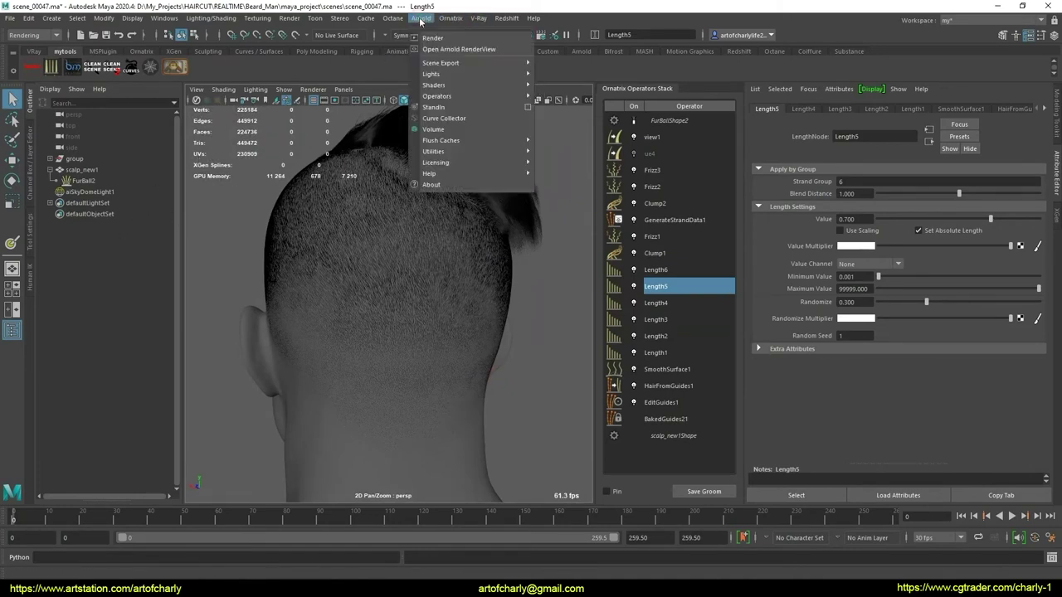
click(463, 49)
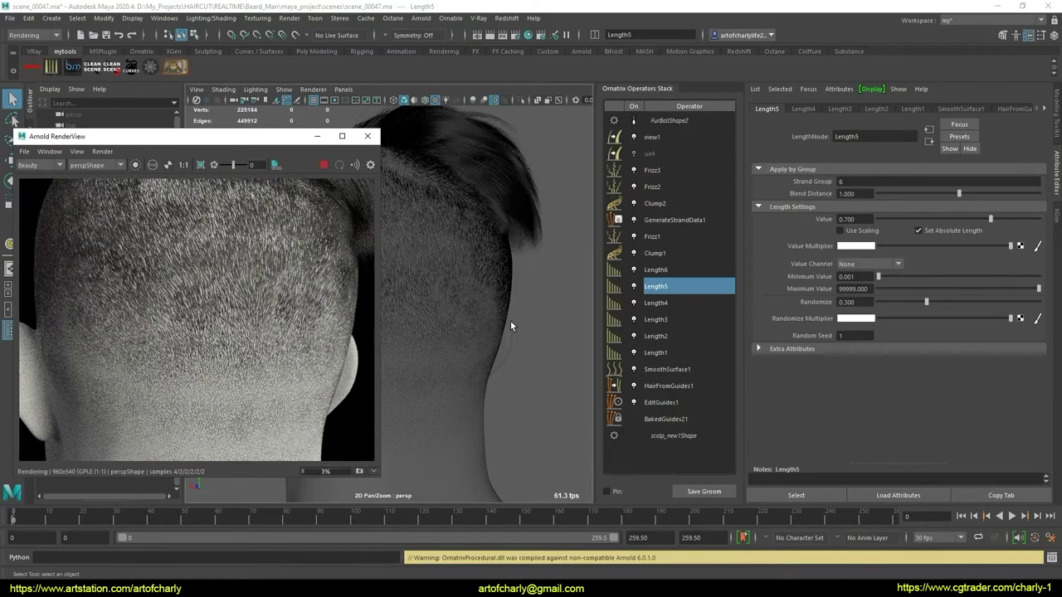
mouse_move(500, 339)
alt+mouse_down()
mouse_move(509, 317)
mouse_move(498, 320)
alt+mouse_up()
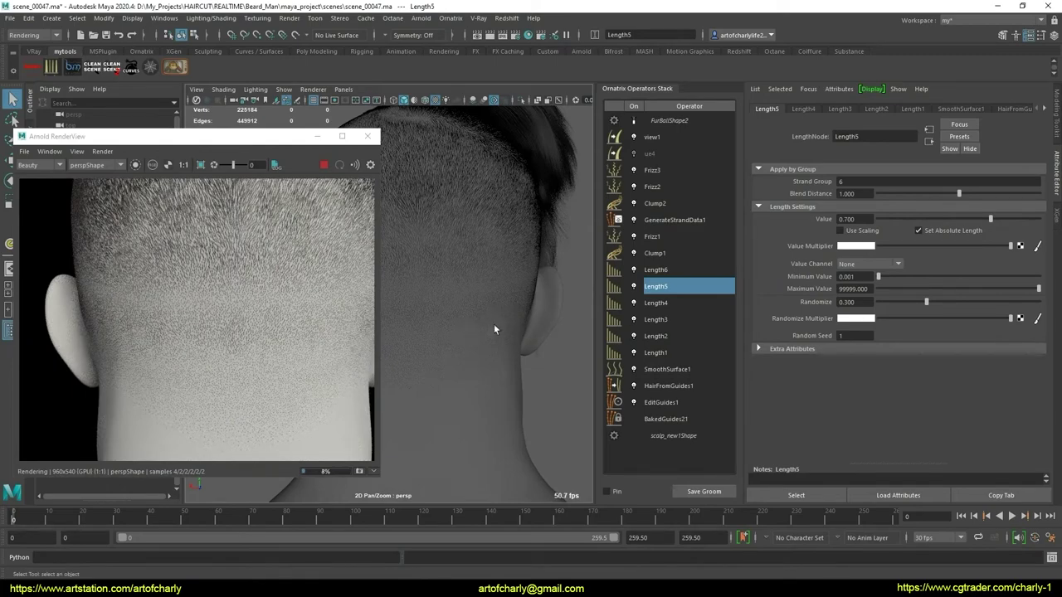
alt+drag(504, 322, 505, 326)
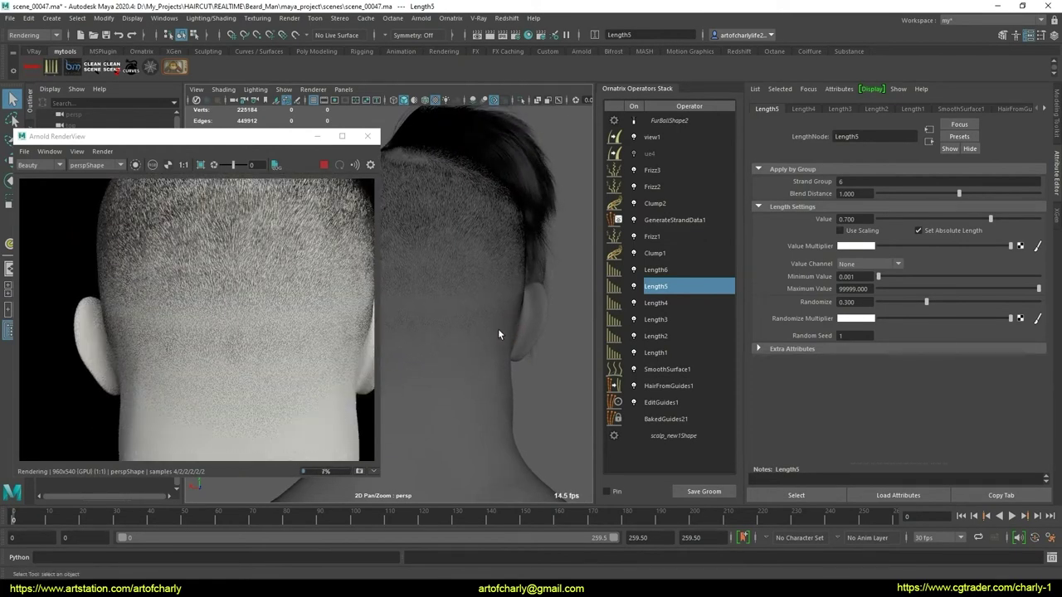
- Zoom and pan the RenderView over the neck hair, then stop and close it
scroll(213, 391, up, 4)
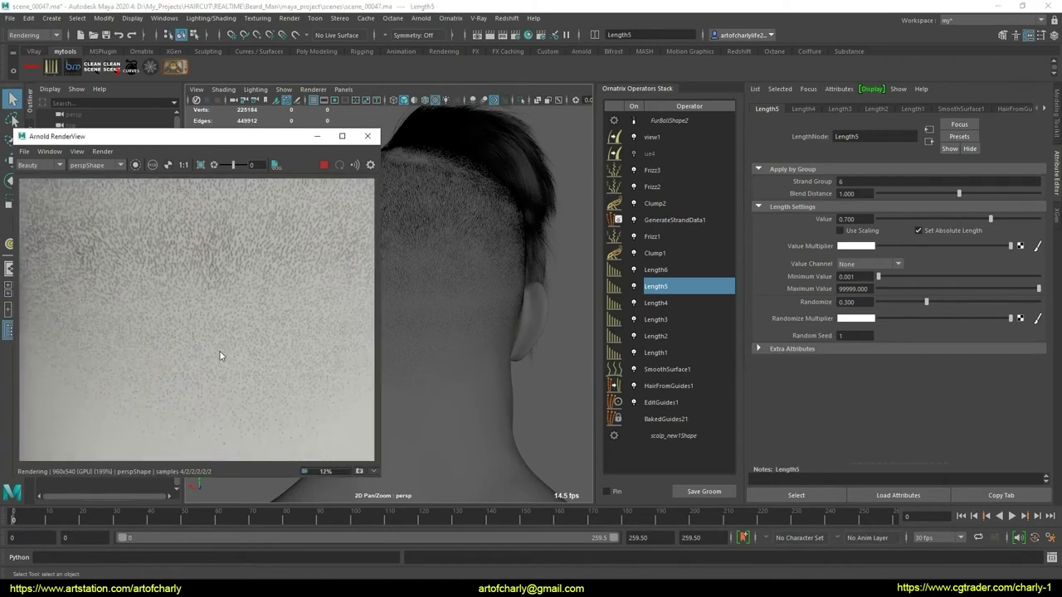
scroll(236, 355, down, 2)
middle_drag(286, 284, 221, 365)
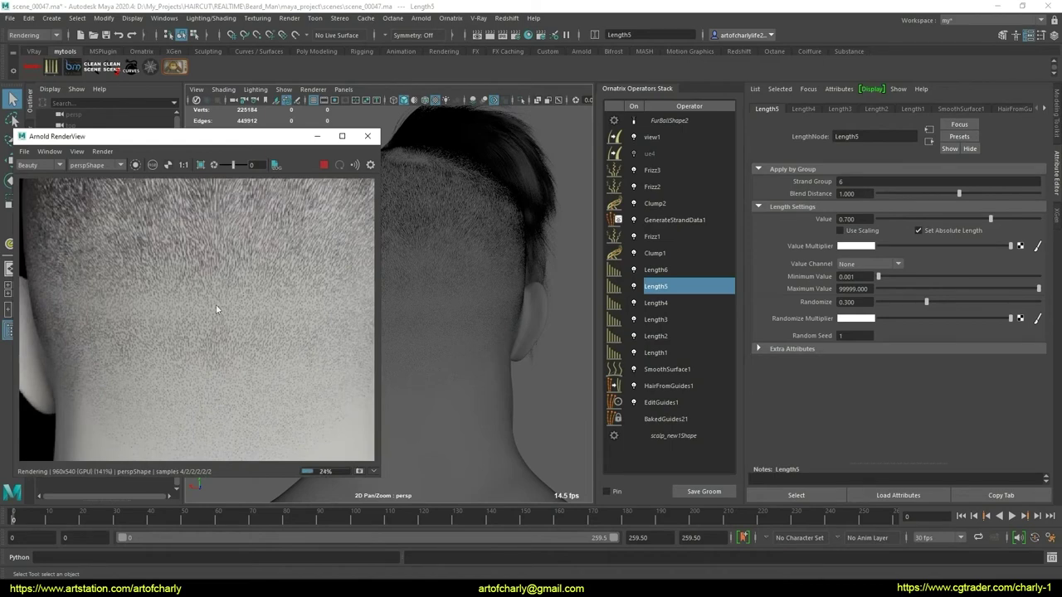
mouse_move(276, 365)
middle_down()
mouse_move(324, 390)
mouse_move(327, 441)
mouse_move(308, 330)
middle_up()
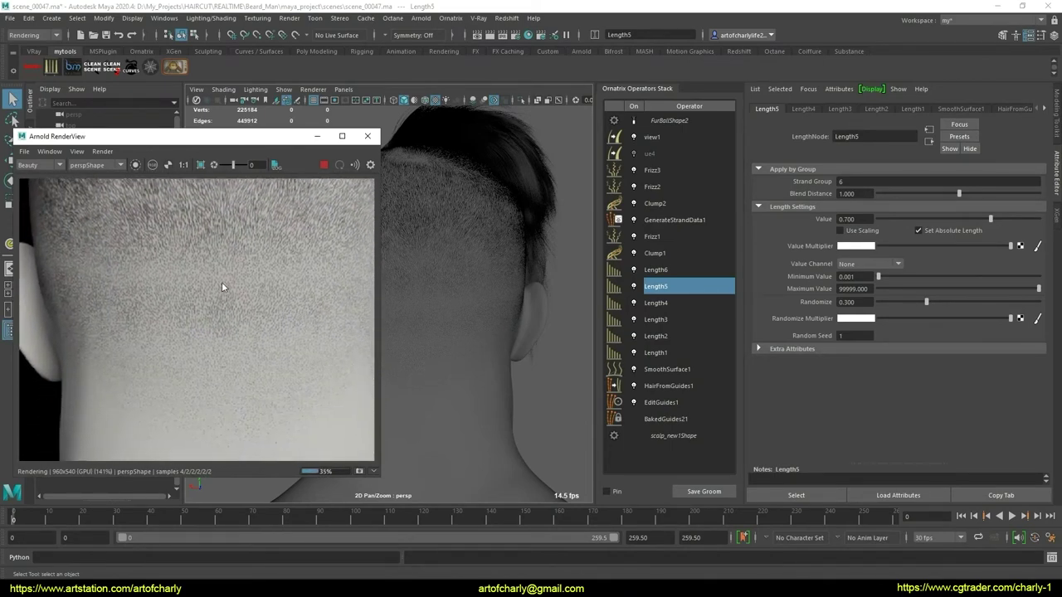
click(324, 164)
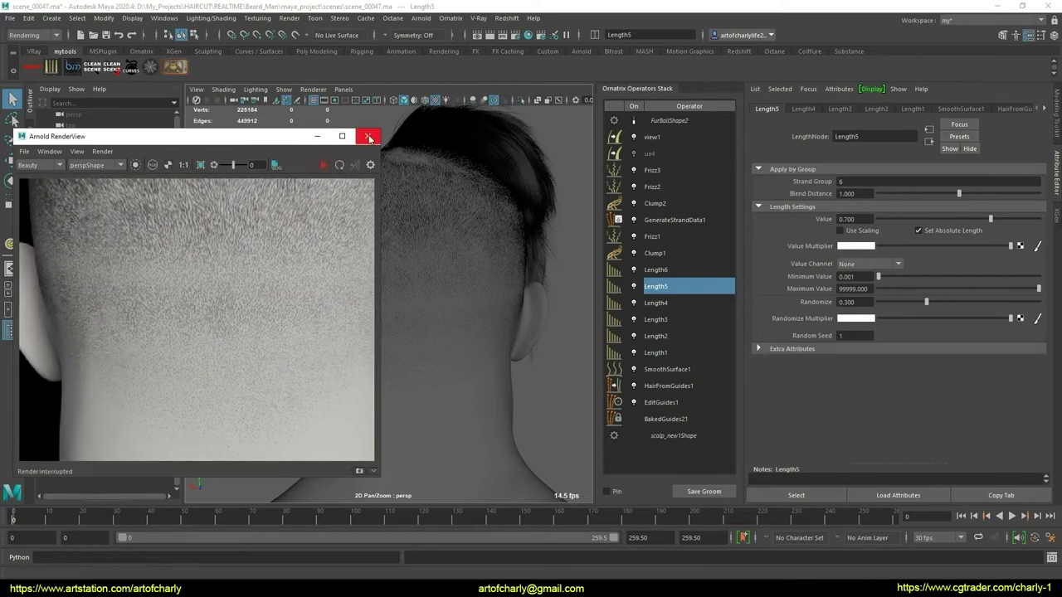
click(368, 136)
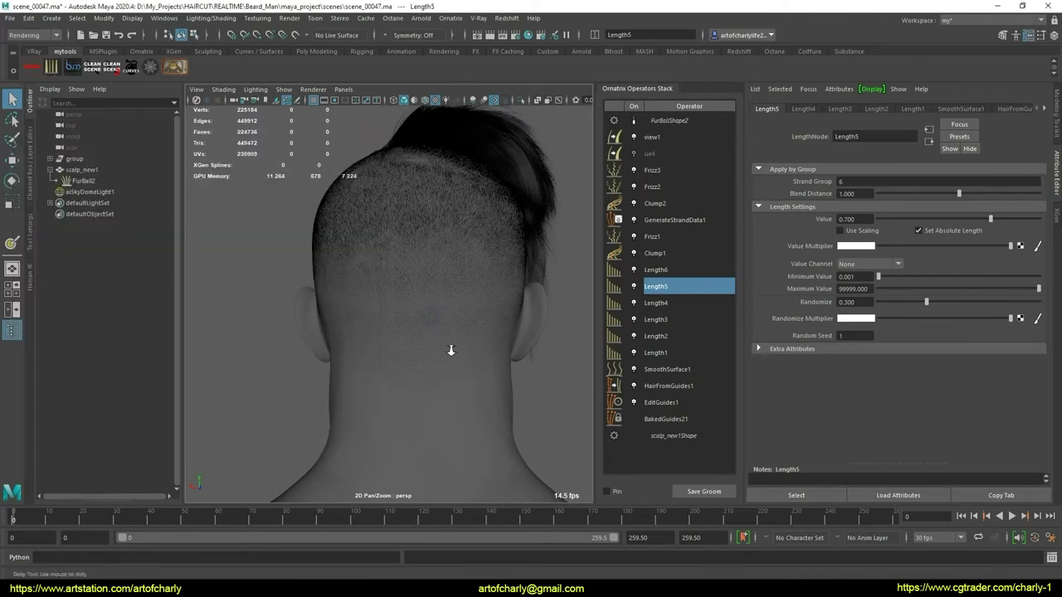
- Inspect Length4 and Length3, toggling Length3 off and on to compare
mouse_move(450, 350)
alt+right_down()
mouse_move(408, 332)
mouse_move(431, 354)
mouse_move(446, 351)
alt+right_up()
scroll(423, 340, up, 2)
scroll(419, 347, up, 2)
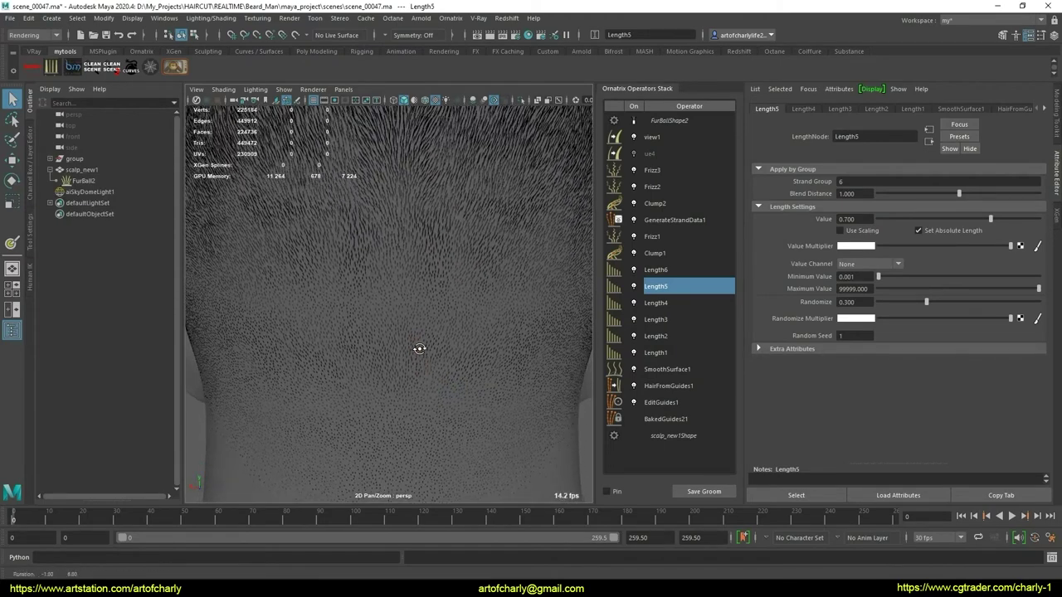
click(665, 302)
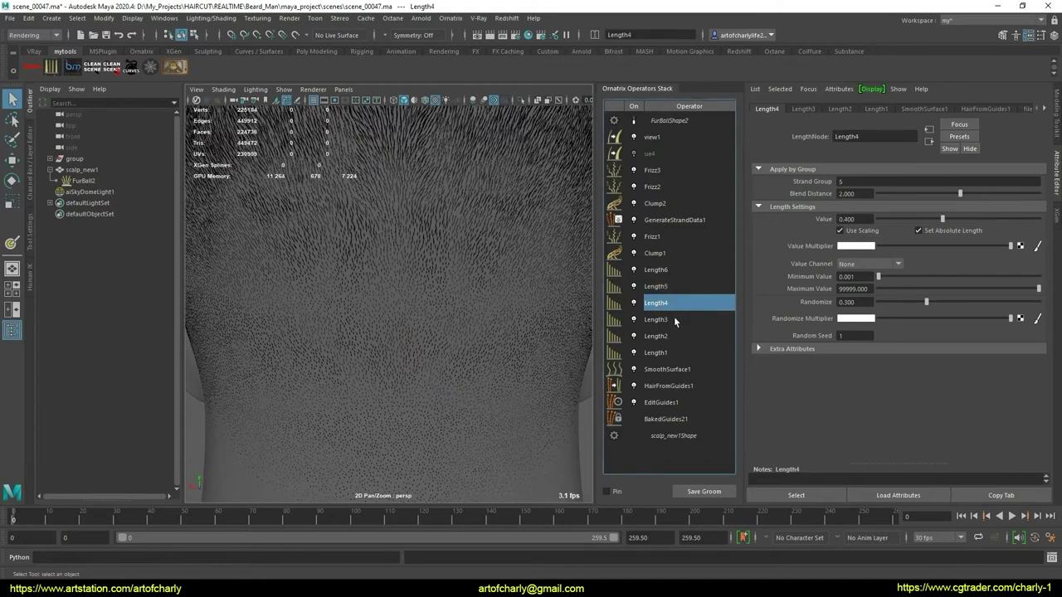
click(674, 319)
click(634, 319)
click(634, 319)
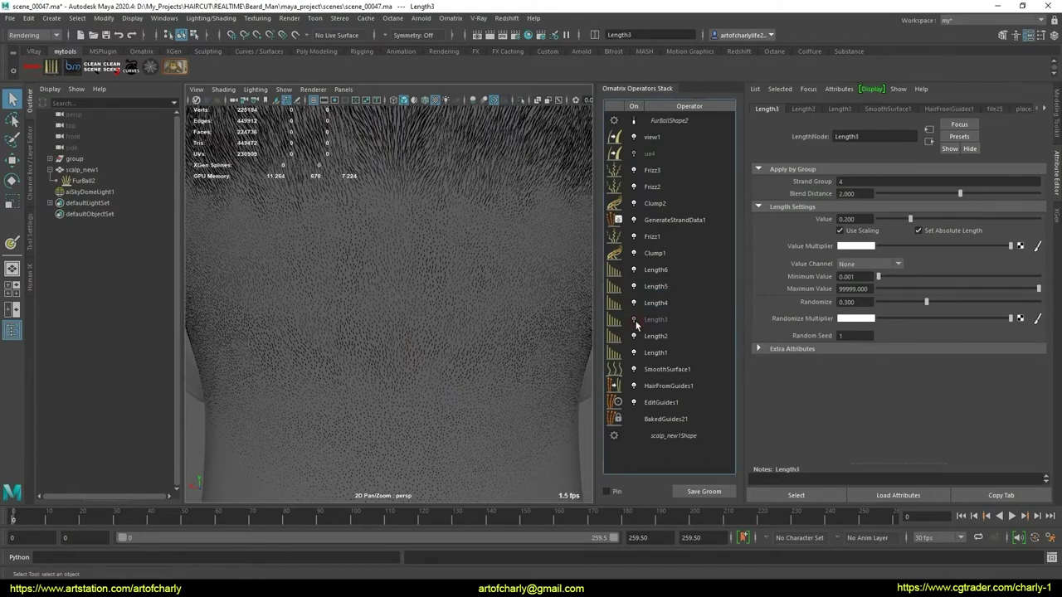
- Compare Length2 on and off, then set its blend distance to 7
click(655, 336)
click(633, 337)
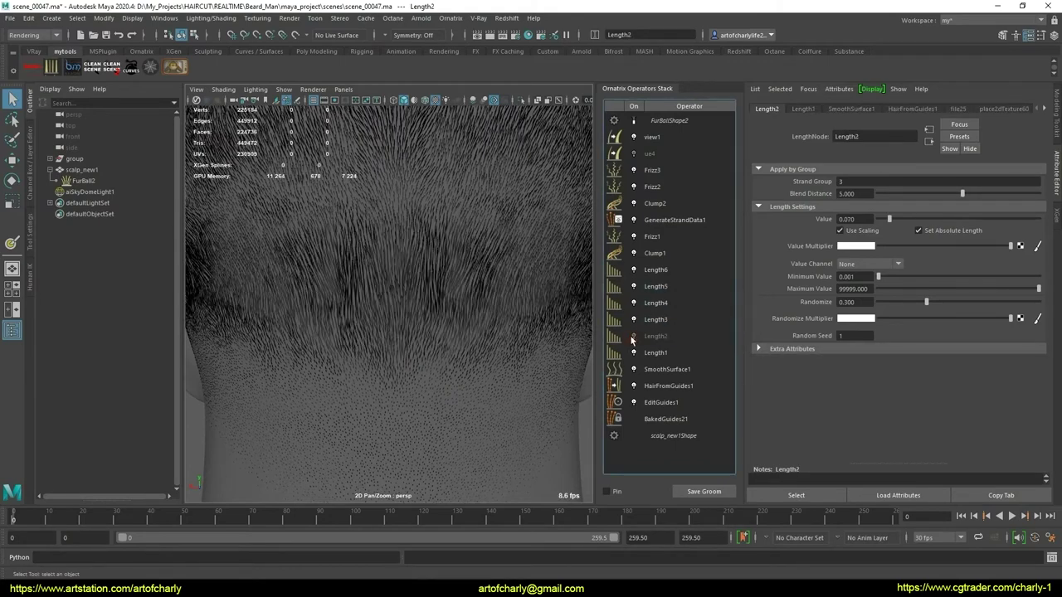
click(633, 337)
click(850, 194)
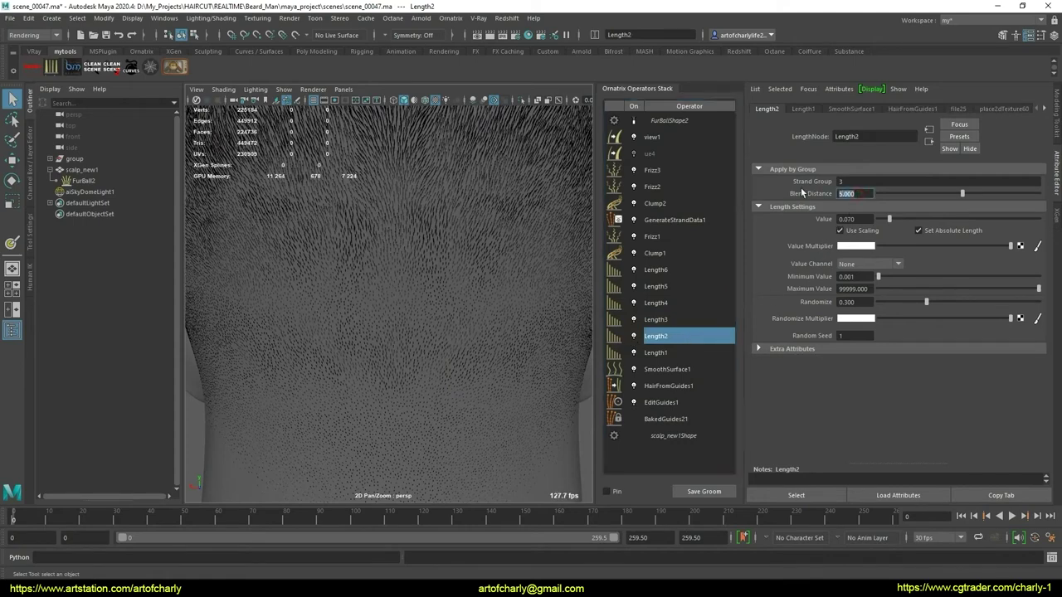
text(7)
key(Return)
- Disable Clump1 and Length6 through Length2 to isolate Length1
click(634, 253)
click(634, 269)
click(634, 286)
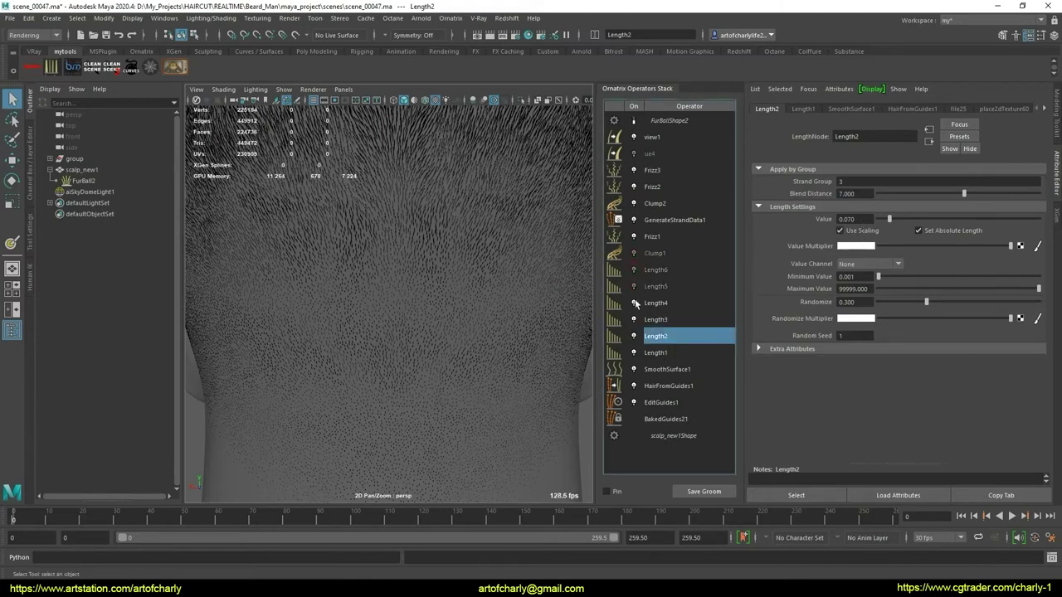
click(634, 303)
click(634, 320)
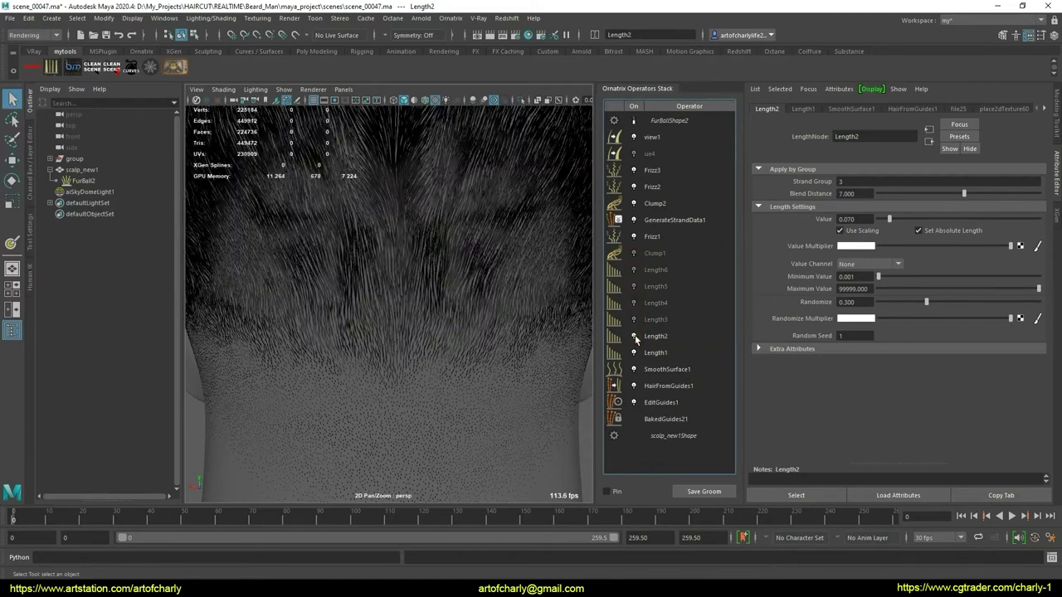
click(635, 337)
- Set Length1's blend distance to 6, then re-enable Length2
click(635, 353)
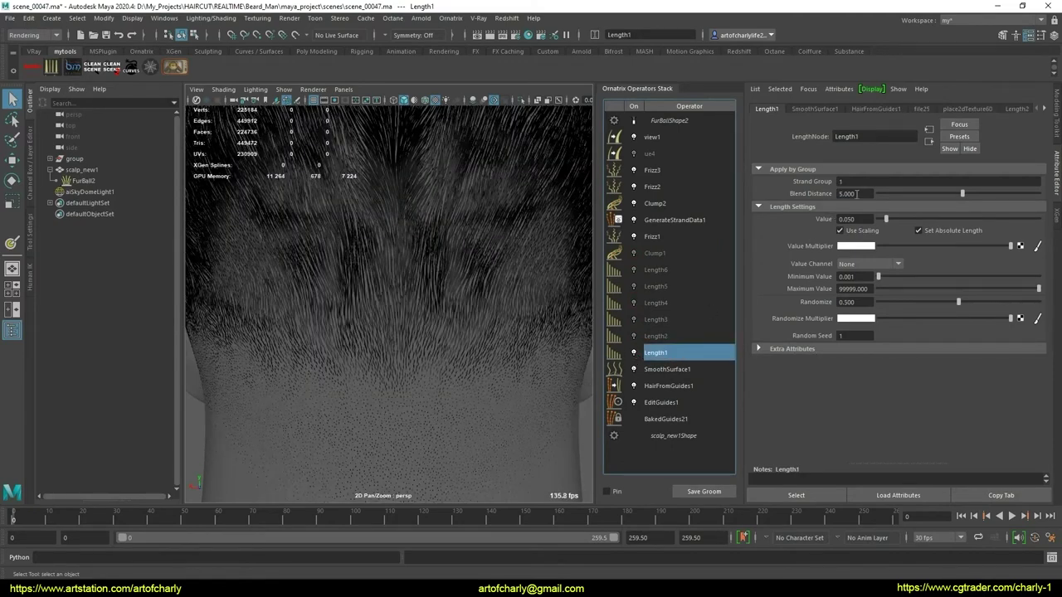
drag(857, 194, 765, 192)
text(6)
key(Return)
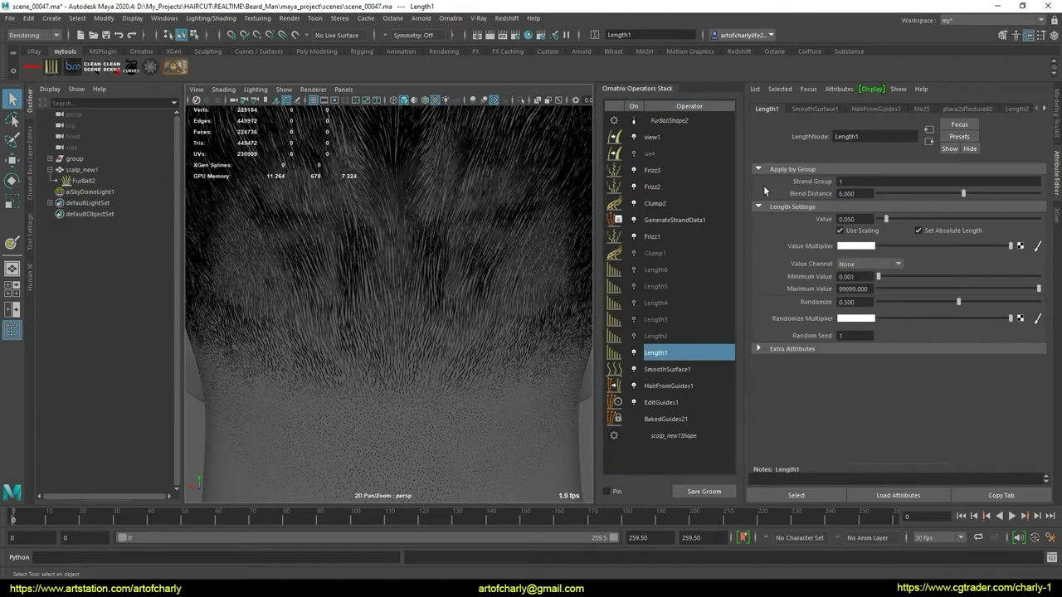
click(639, 337)
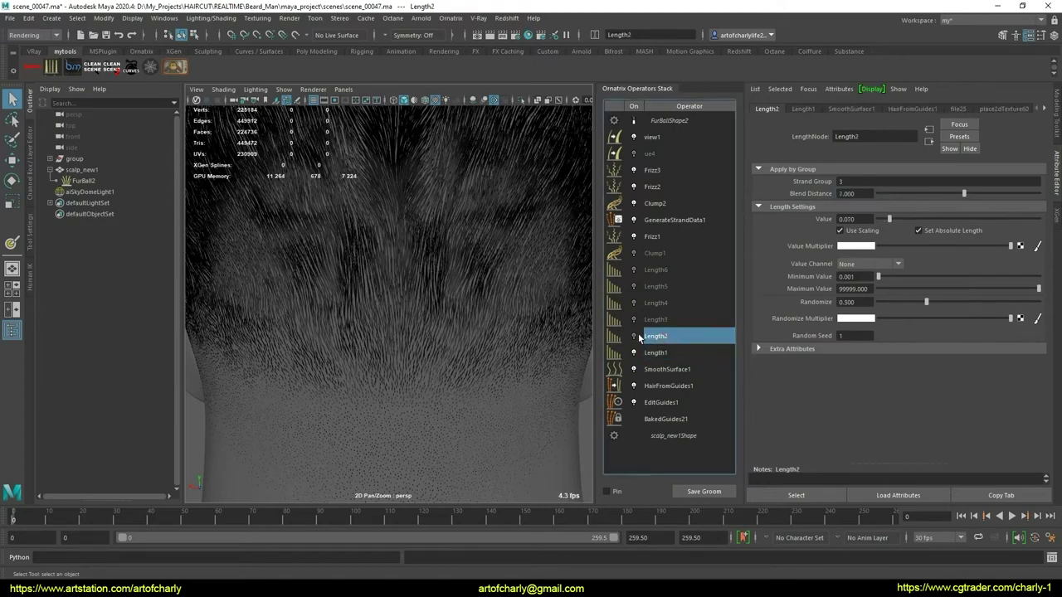
click(635, 336)
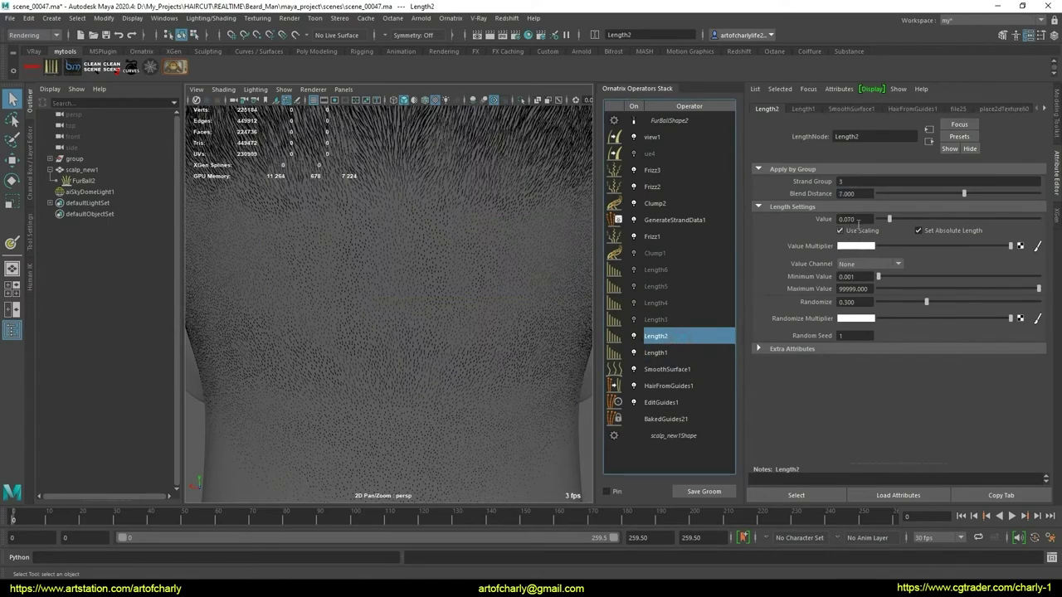
- Confirm Length2 length 0.1 and Length3 length 0.4
click(848, 219)
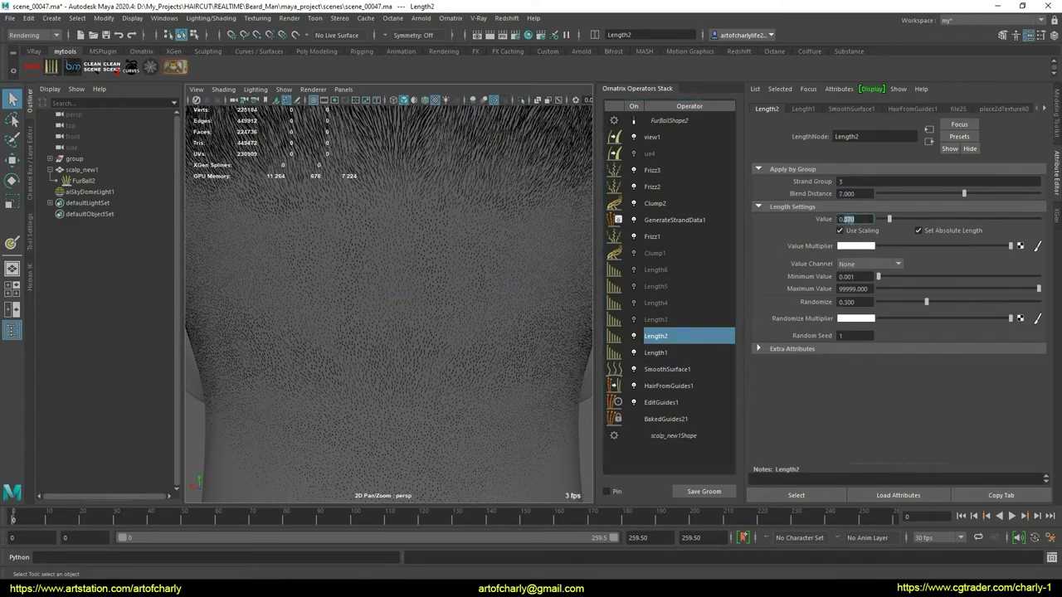
text(0.1)
key(Return)
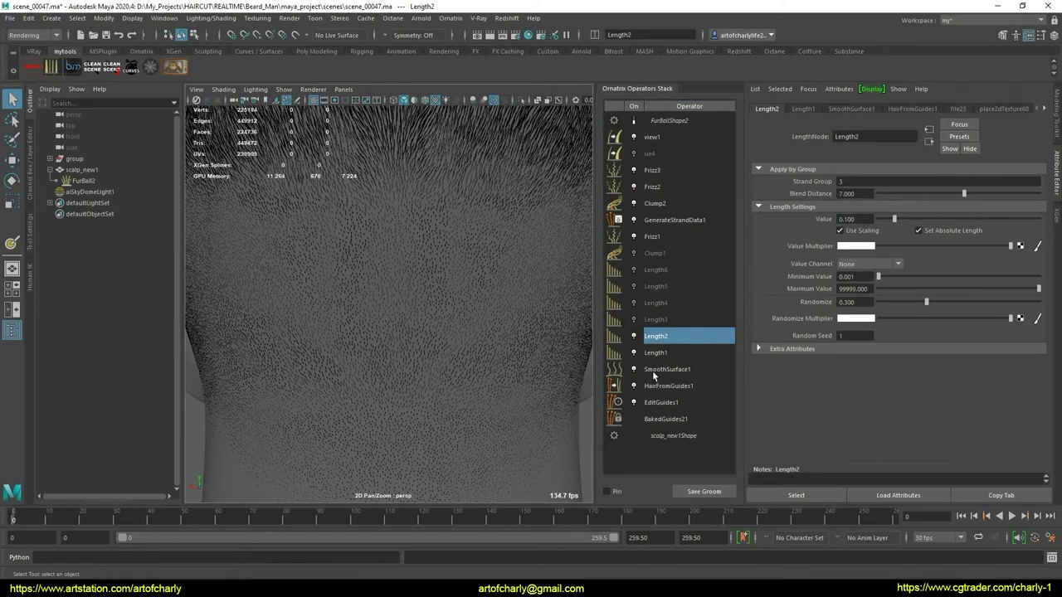
click(656, 319)
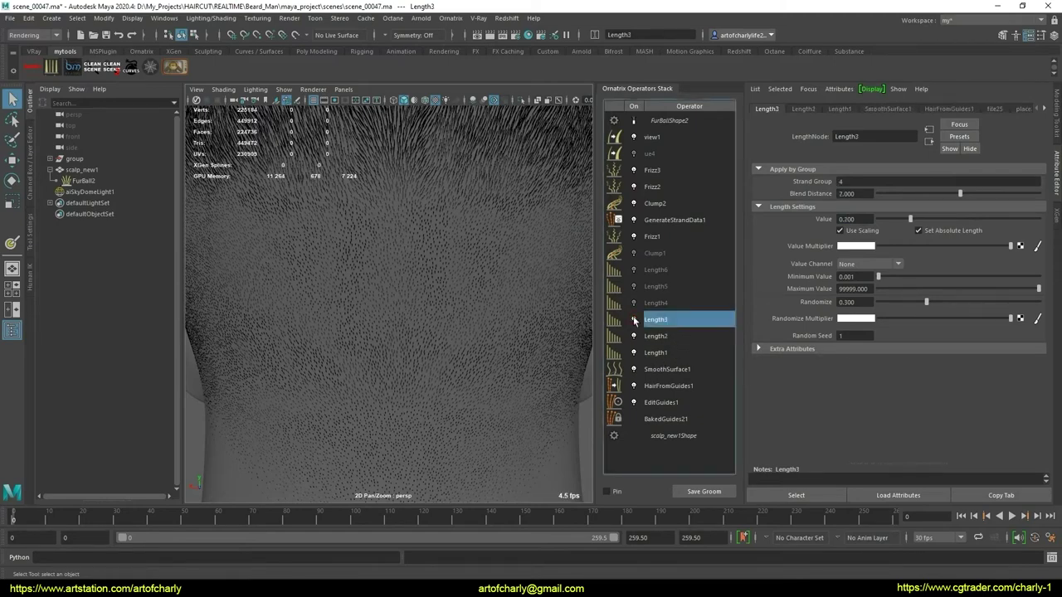
click(847, 219)
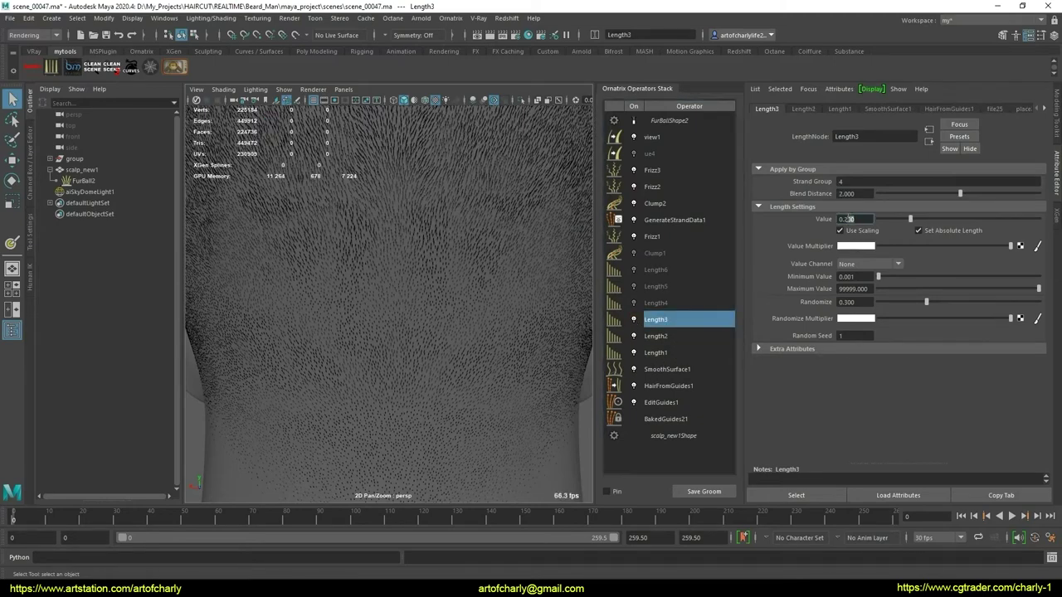
text(0.4)
key(Return)
- Re-enable Length4 and Length5 and set Length4's length to 0.6
click(656, 304)
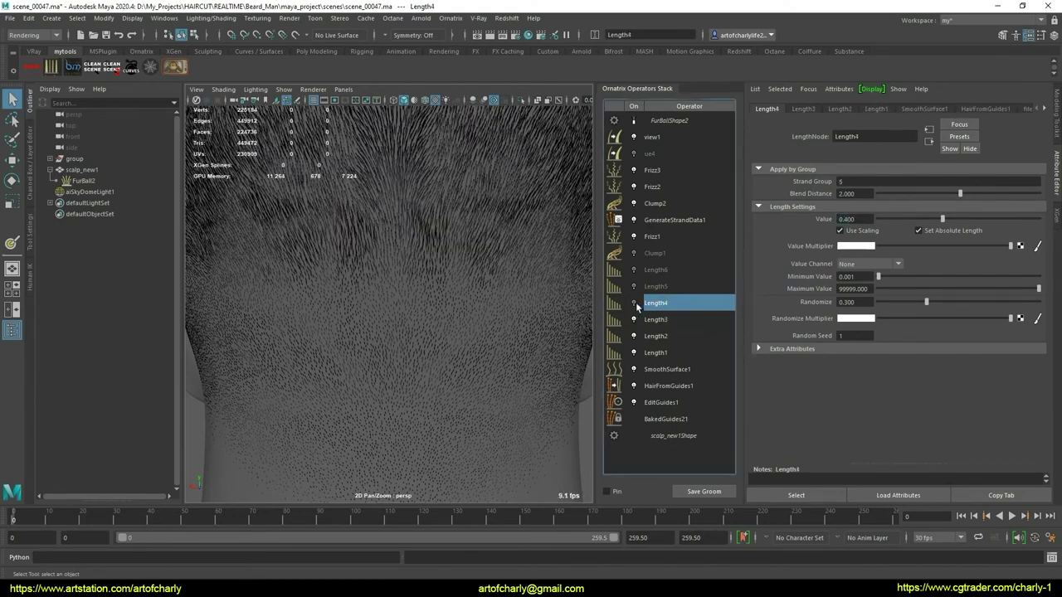
click(635, 286)
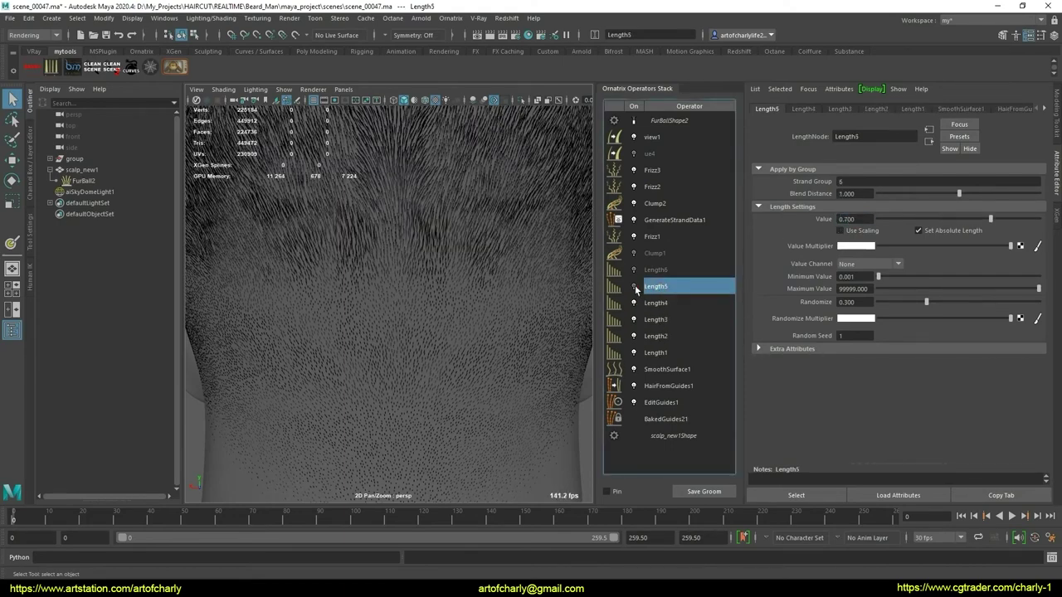
click(664, 302)
click(667, 320)
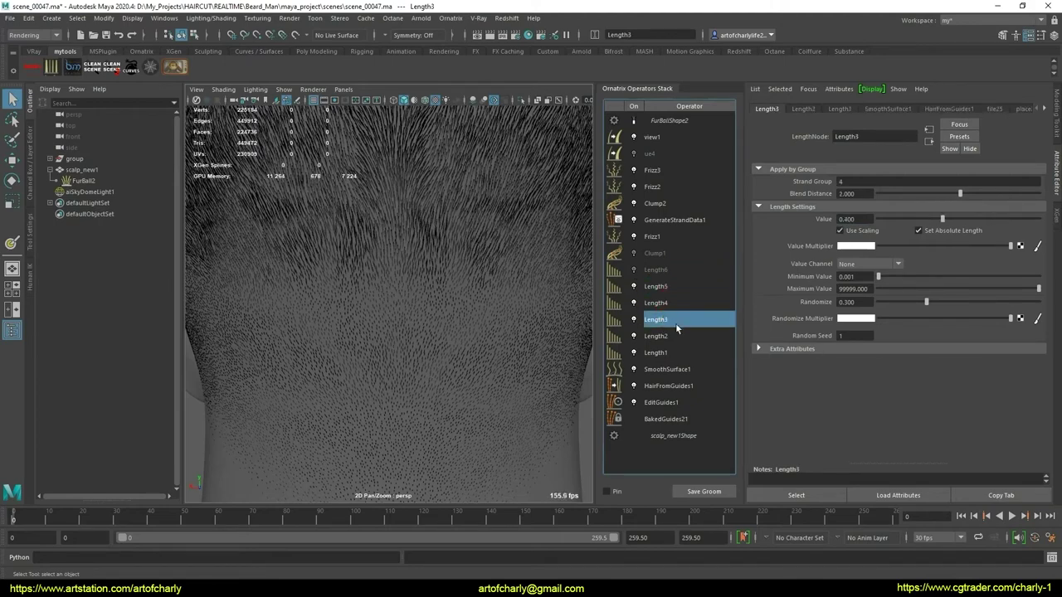
click(668, 304)
drag(862, 219, 843, 219)
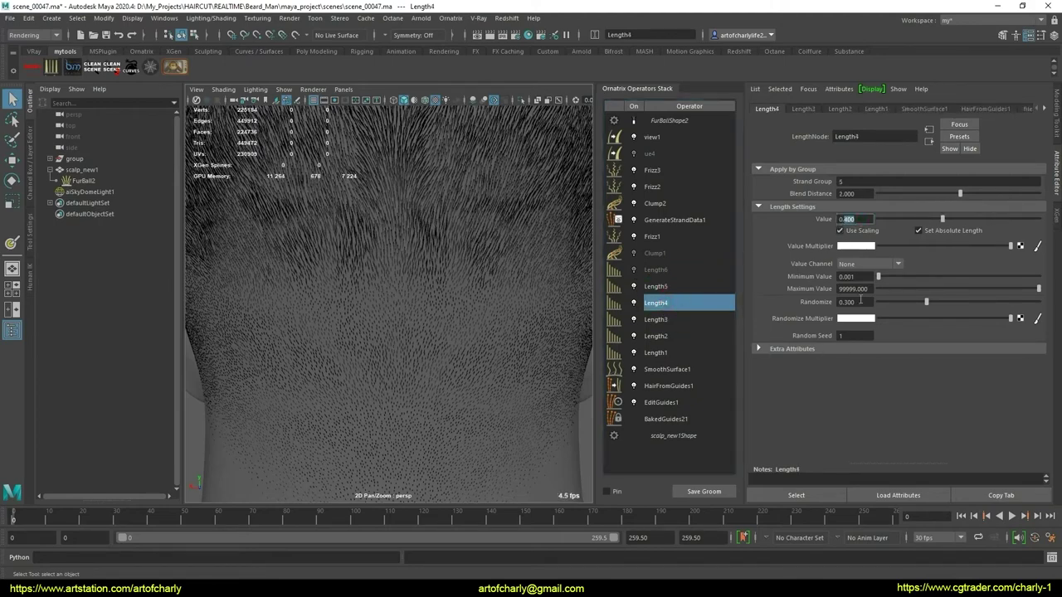
text(0.6)
key(Return)
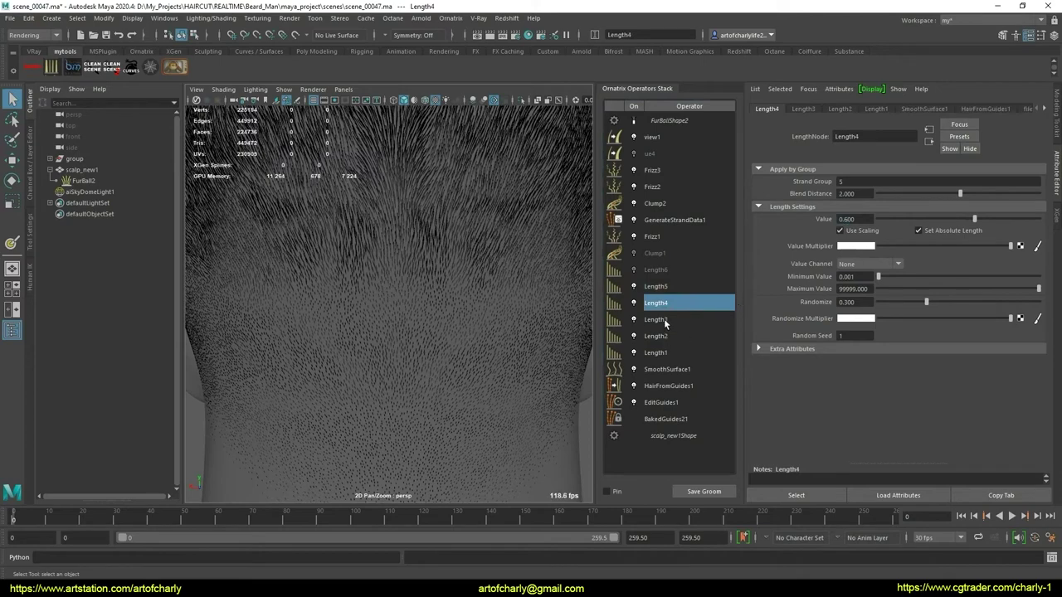
- Re-enable Length6 and toggle it to compare the side fade
click(663, 287)
click(856, 219)
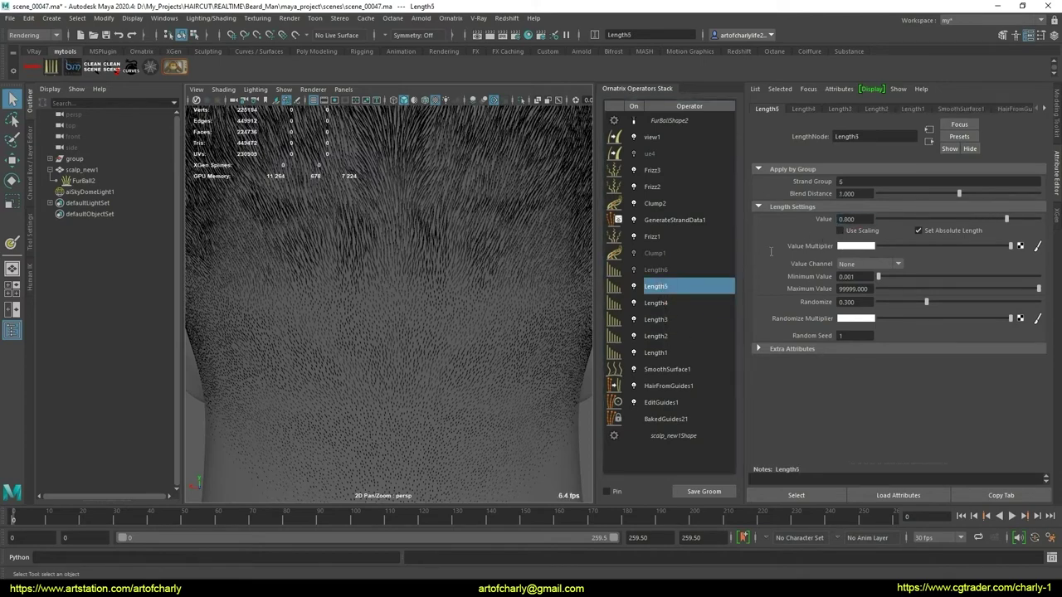
click(662, 270)
click(636, 269)
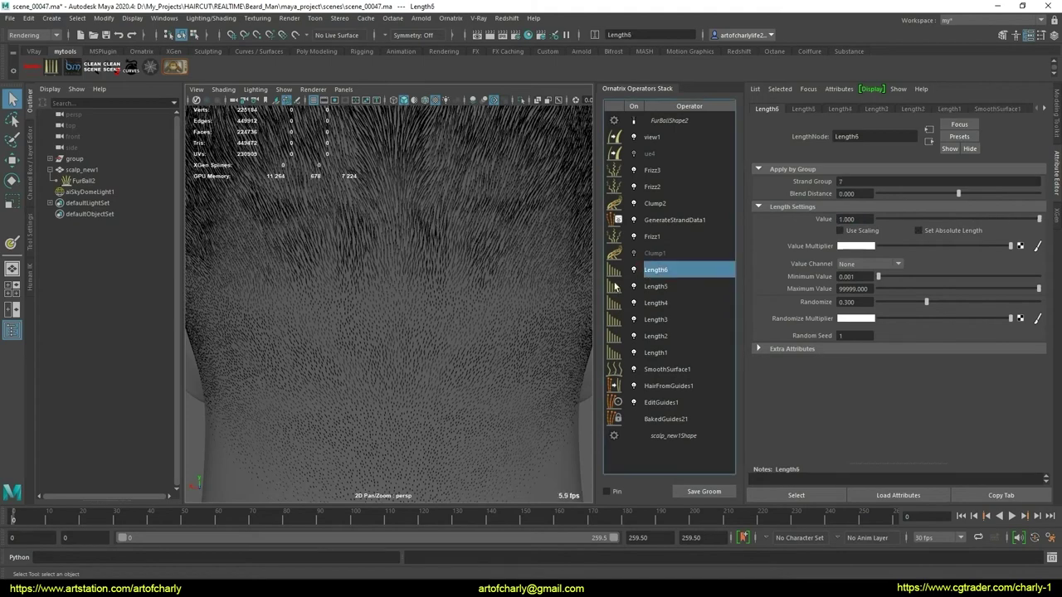
mouse_move(489, 337)
alt+mouse_down()
mouse_move(540, 274)
mouse_move(536, 302)
mouse_move(548, 306)
mouse_move(505, 332)
mouse_move(529, 327)
alt+mouse_up()
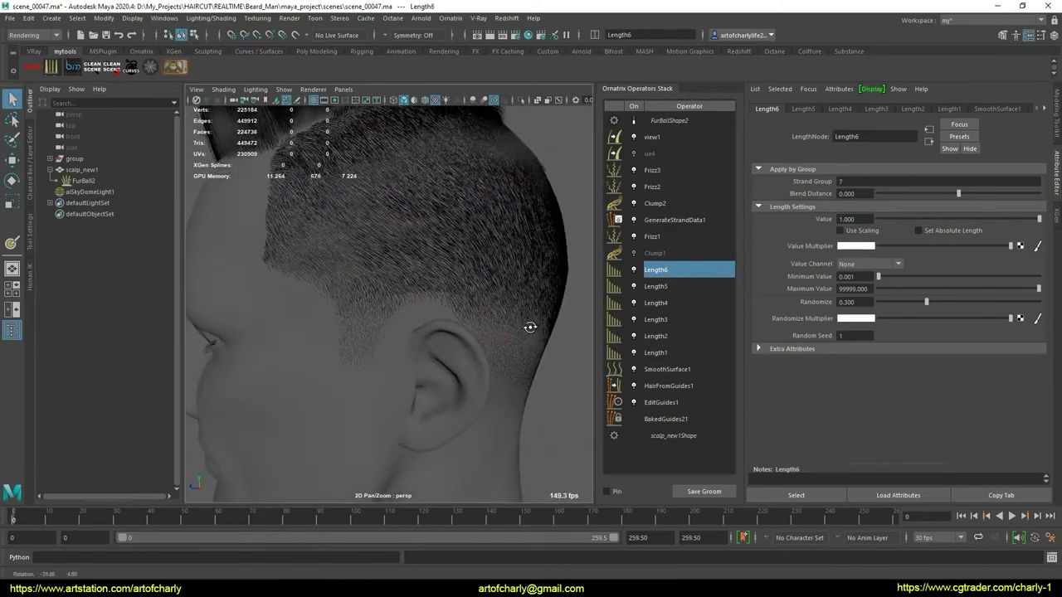
click(634, 270)
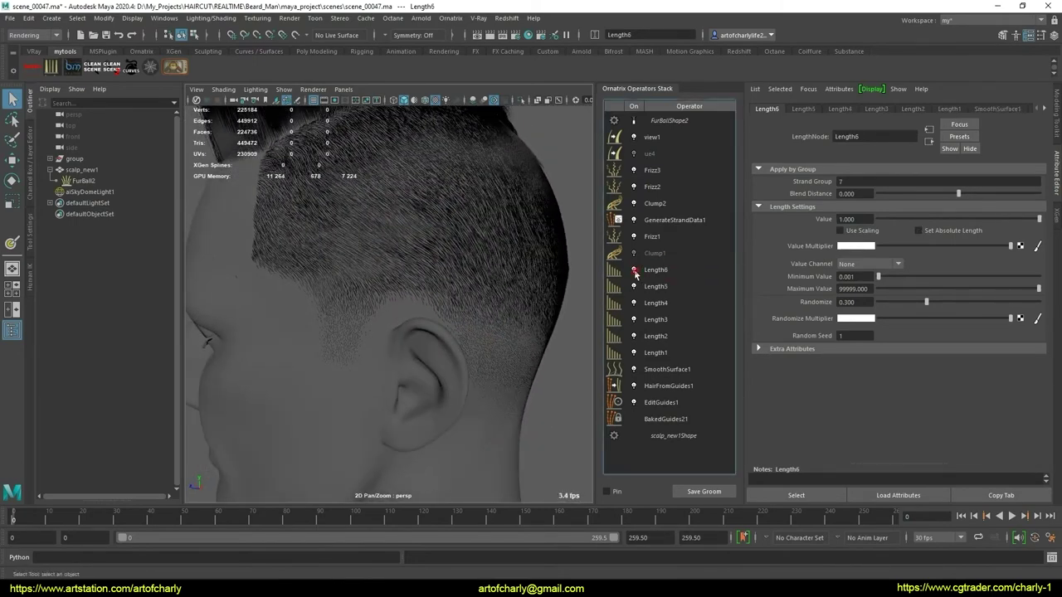
- Set Length5's value to 1.000 and Length4's value to 0.700
click(634, 288)
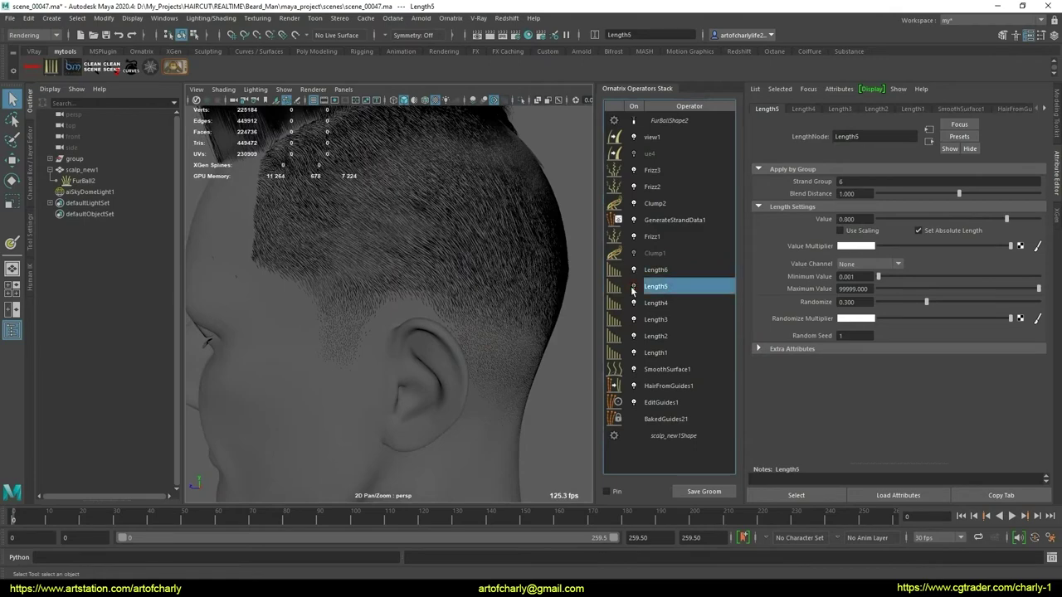
drag(863, 219, 827, 219)
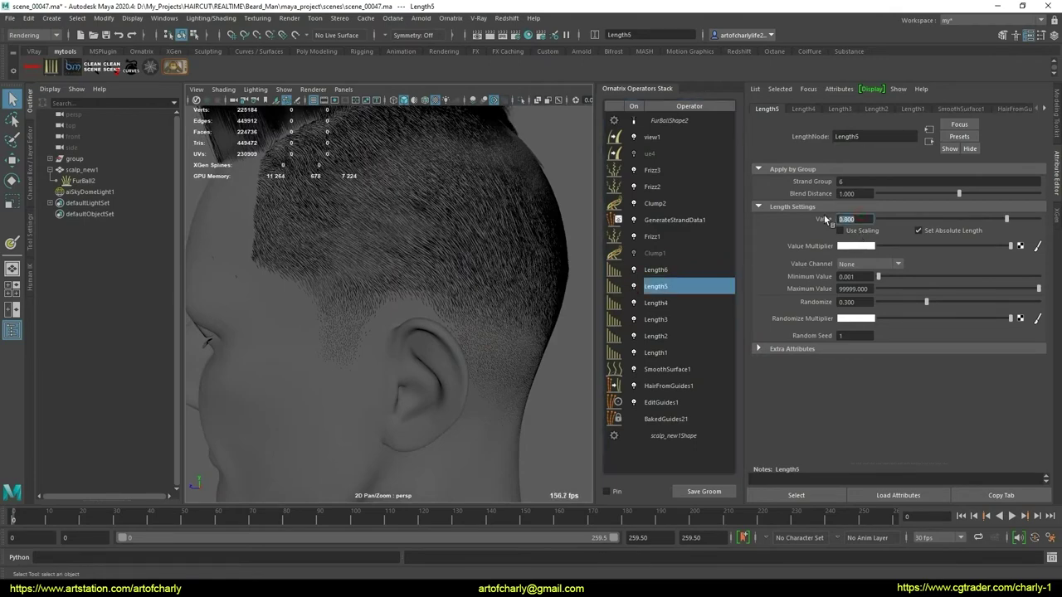
text(1)
key(Return)
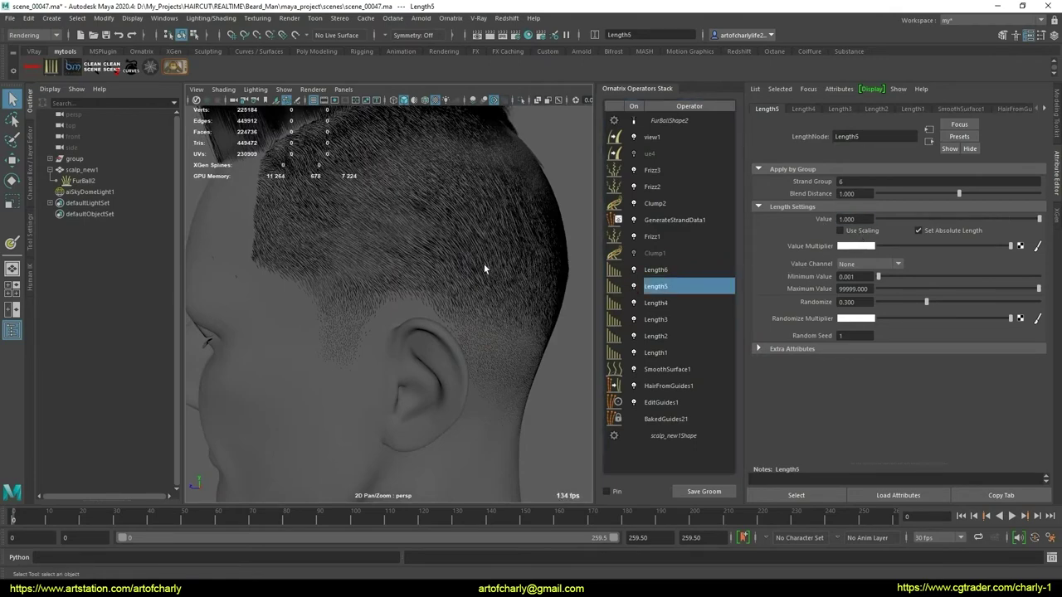
mouse_move(483, 263)
alt+mouse_down()
mouse_move(433, 276)
mouse_move(454, 262)
alt+mouse_up()
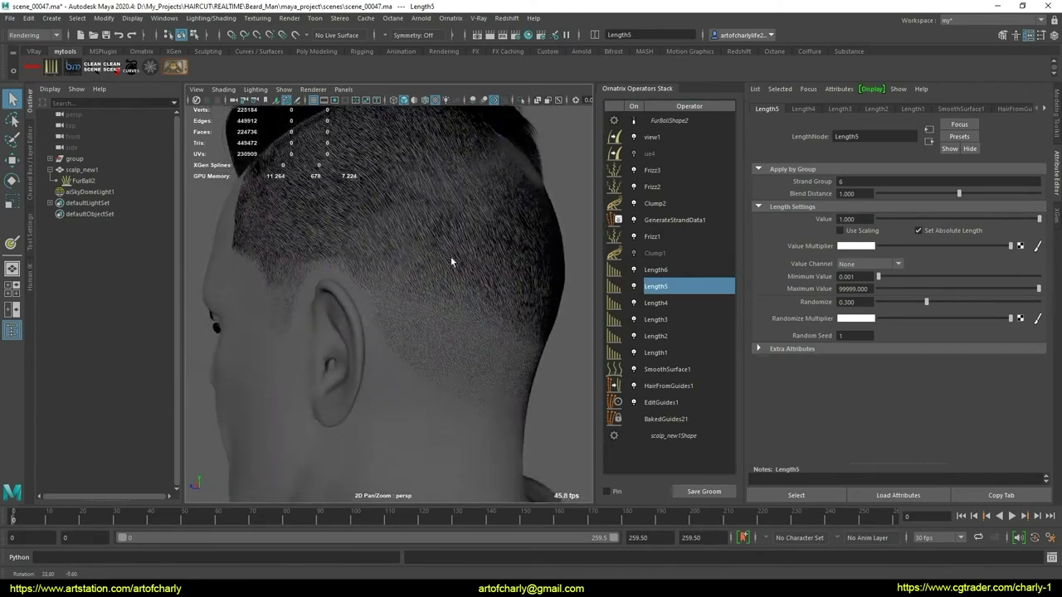
click(669, 303)
drag(867, 219, 845, 219)
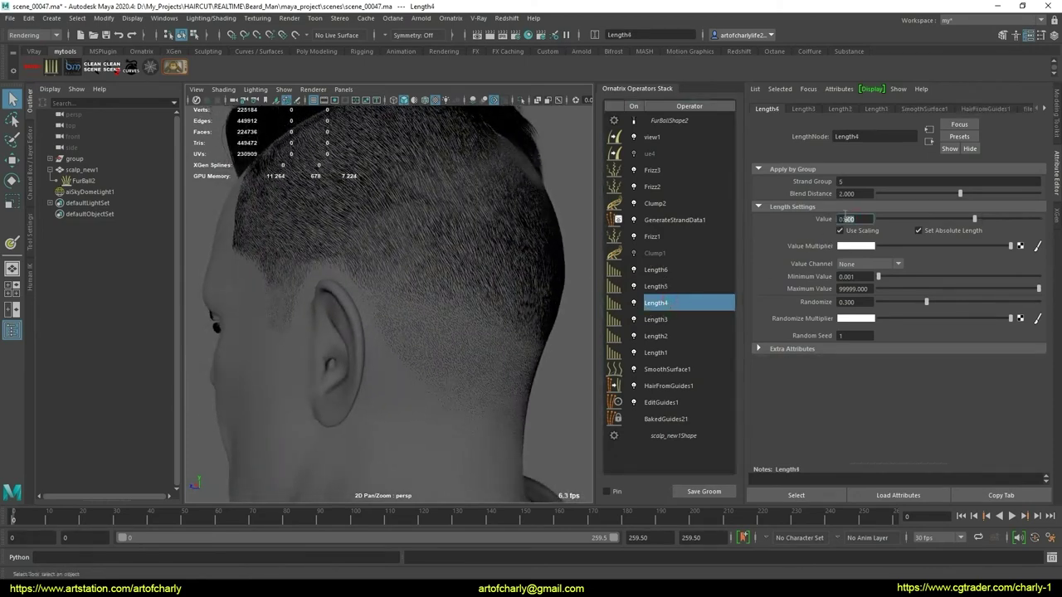
text(7)
key(Return)
- Switch Clump1 back on and review the Frizz1 settings
alt+drag(446, 291, 365, 282)
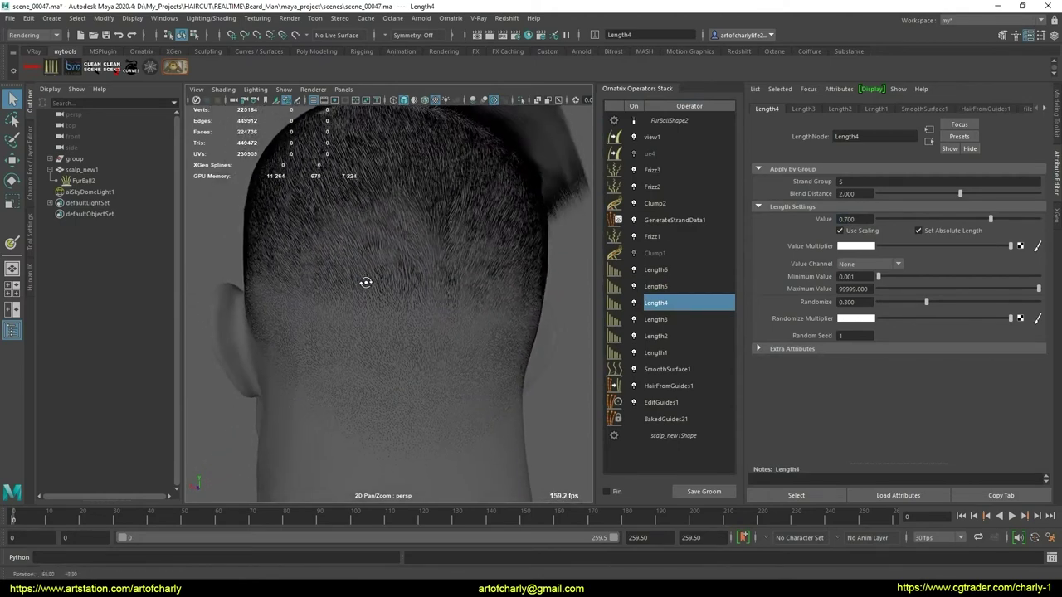
mouse_move(560, 293)
alt+mouse_down()
mouse_move(445, 321)
mouse_move(618, 283)
alt+mouse_up()
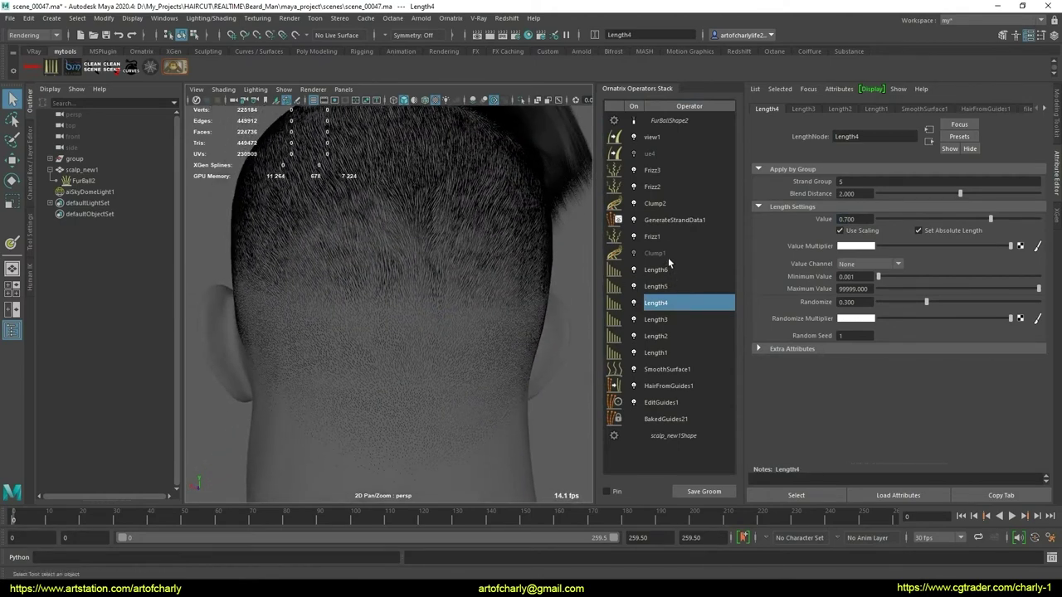
click(655, 253)
click(634, 253)
scroll(792, 365, down, 5)
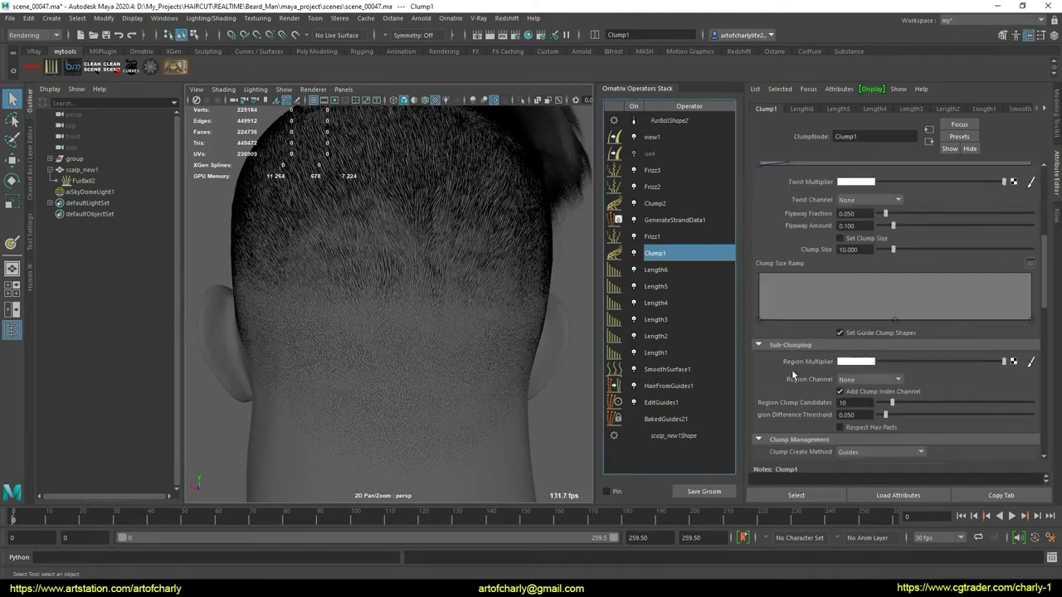
scroll(792, 378, down, 3)
click(663, 235)
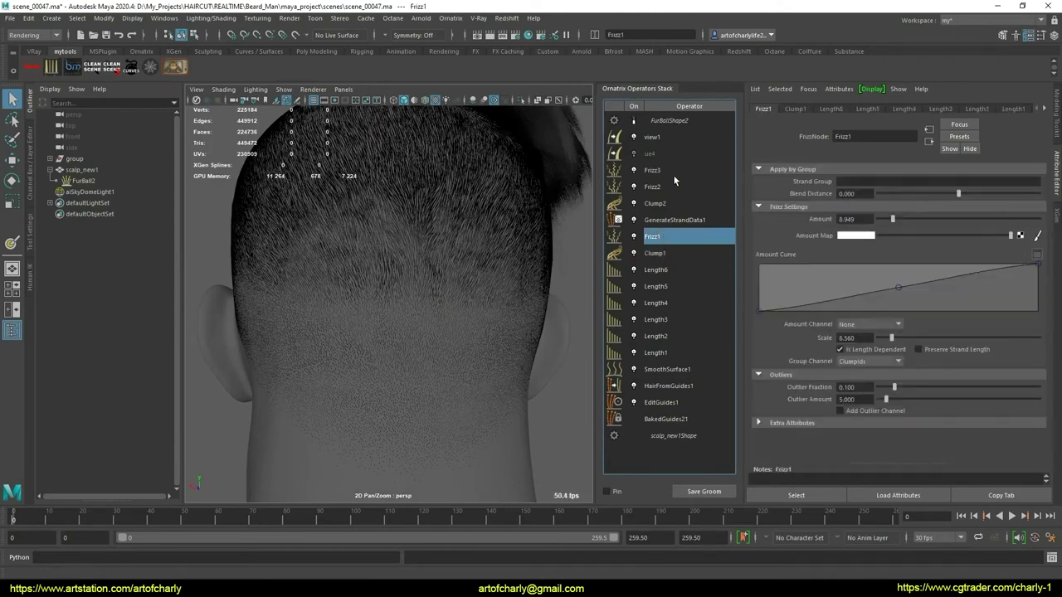
click(450, 18)
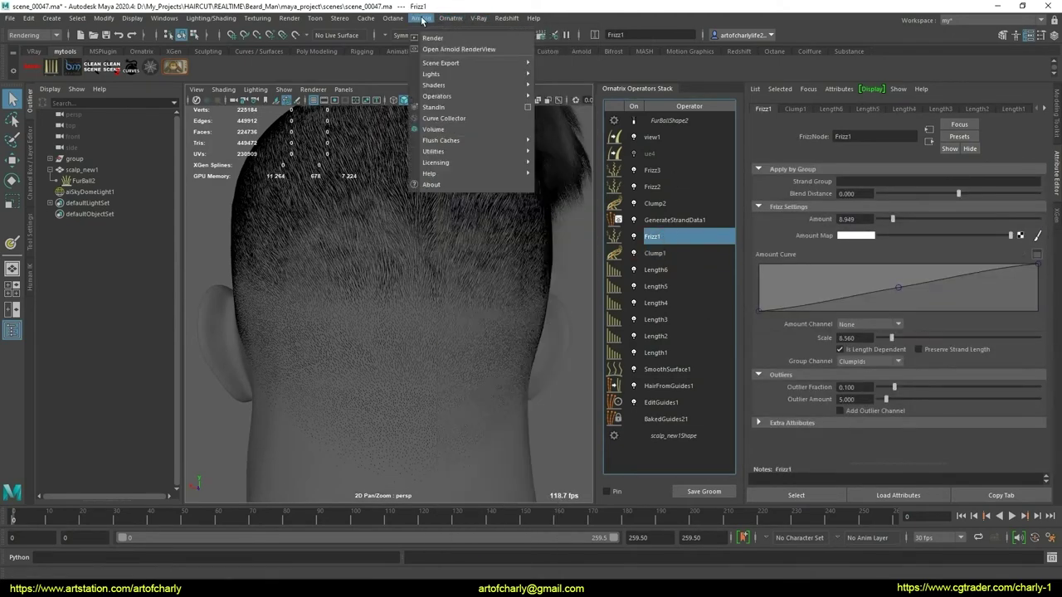
- Render the view in Arnold and inspect the neck and ear fade
click(459, 49)
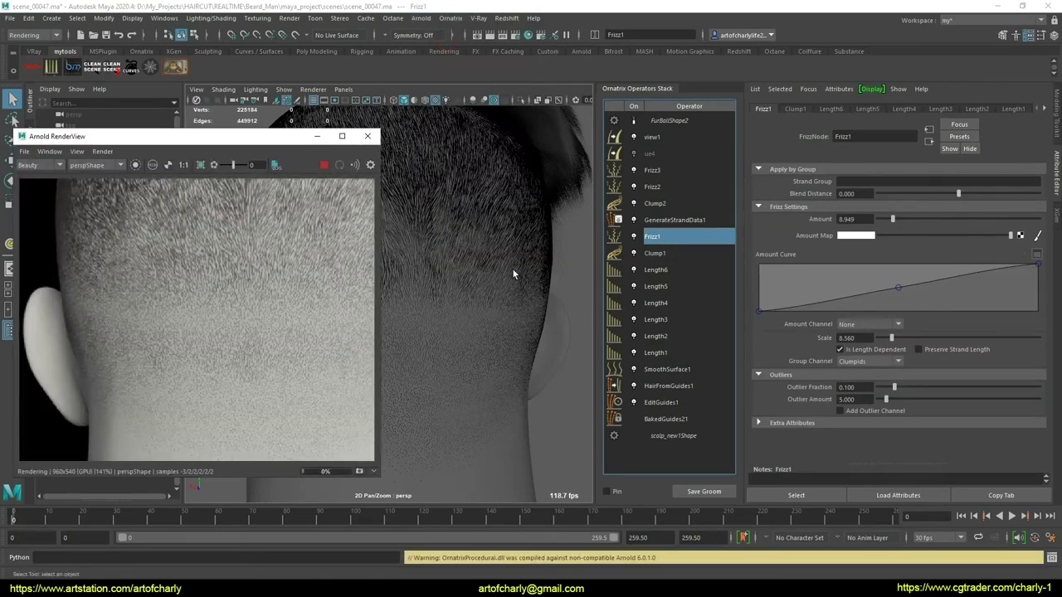
scroll(488, 307, down, 3)
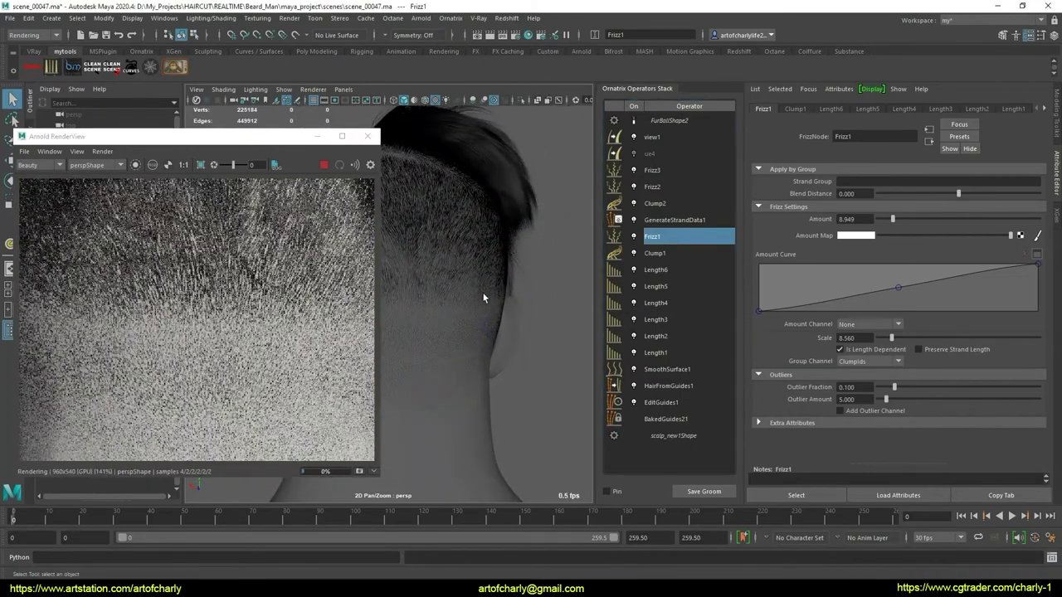
scroll(507, 303, down, 3)
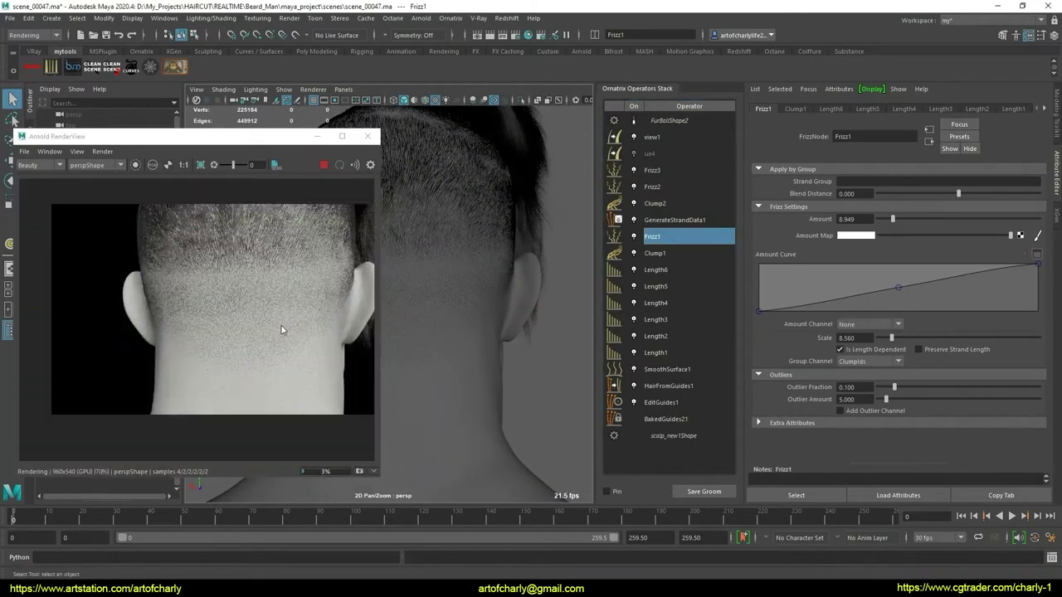
scroll(246, 340, up, 2)
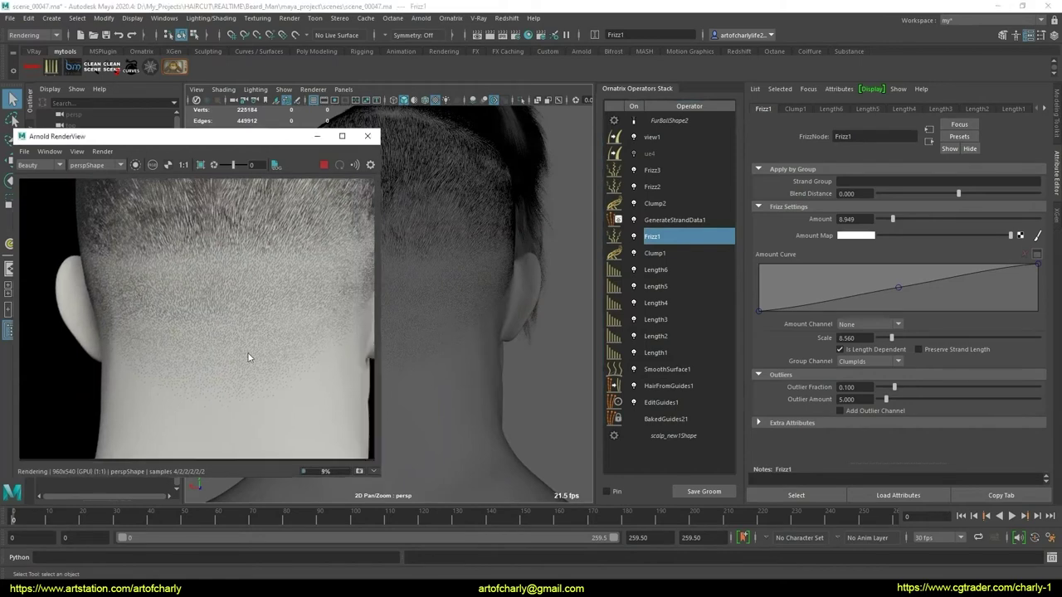
middle_drag(249, 355, 252, 366)
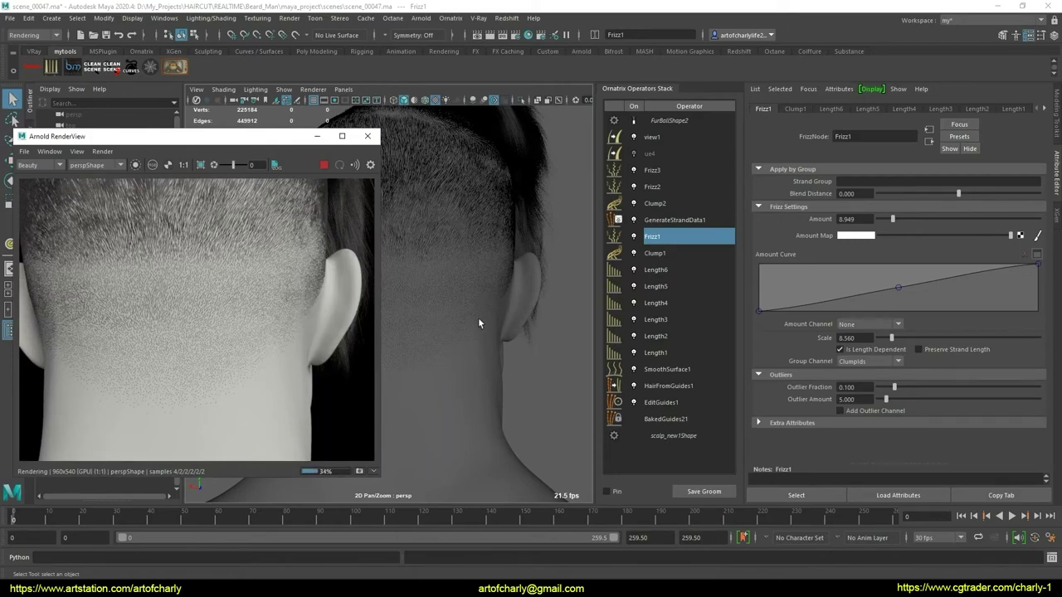
mouse_move(473, 299)
alt+mouse_down()
mouse_move(462, 296)
mouse_move(512, 303)
alt+mouse_up()
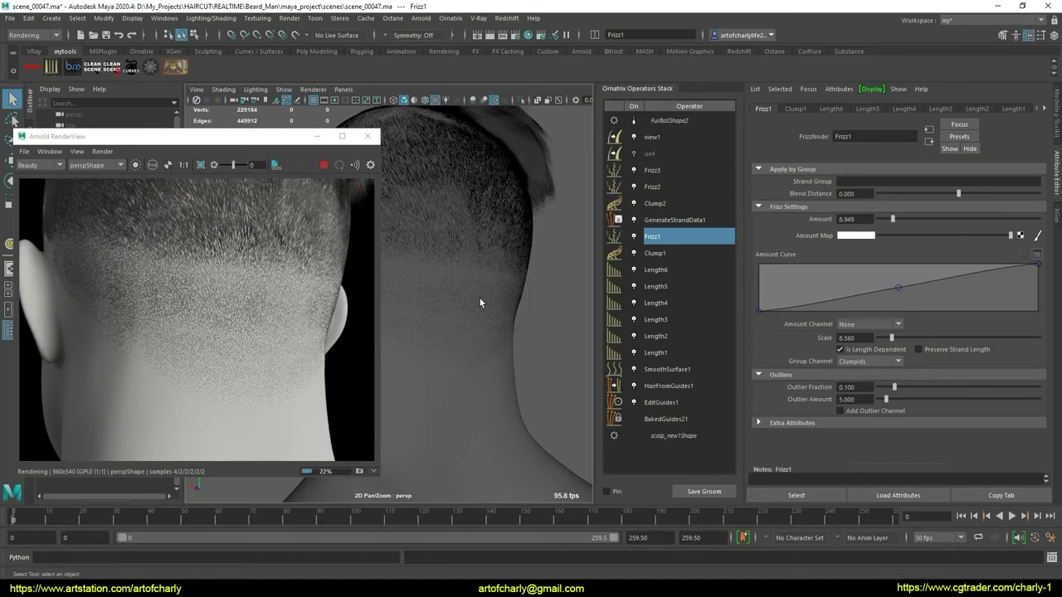
mouse_move(477, 294)
alt+mouse_down()
mouse_move(540, 300)
mouse_move(531, 295)
alt+mouse_up()
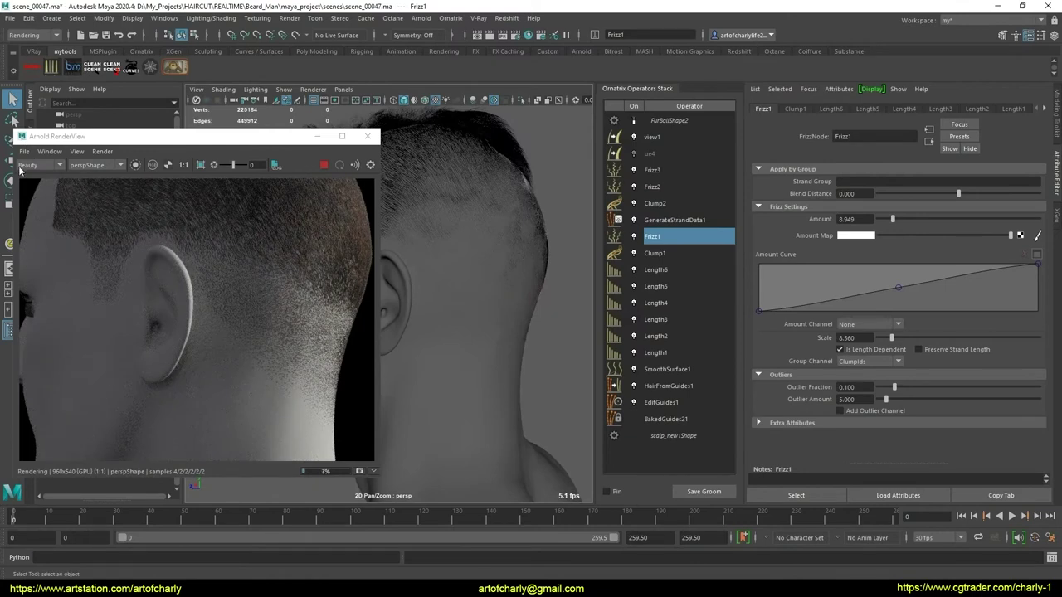
- Select aiSkyDomeLight1 and show its values in the Channel Box
drag(90, 136, 156, 141)
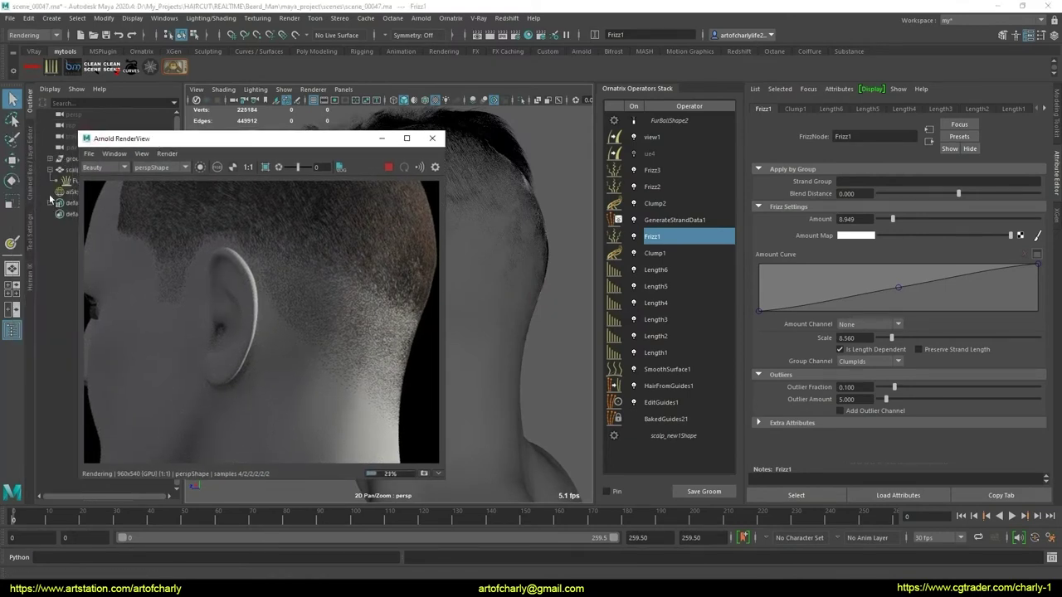
click(71, 192)
click(32, 146)
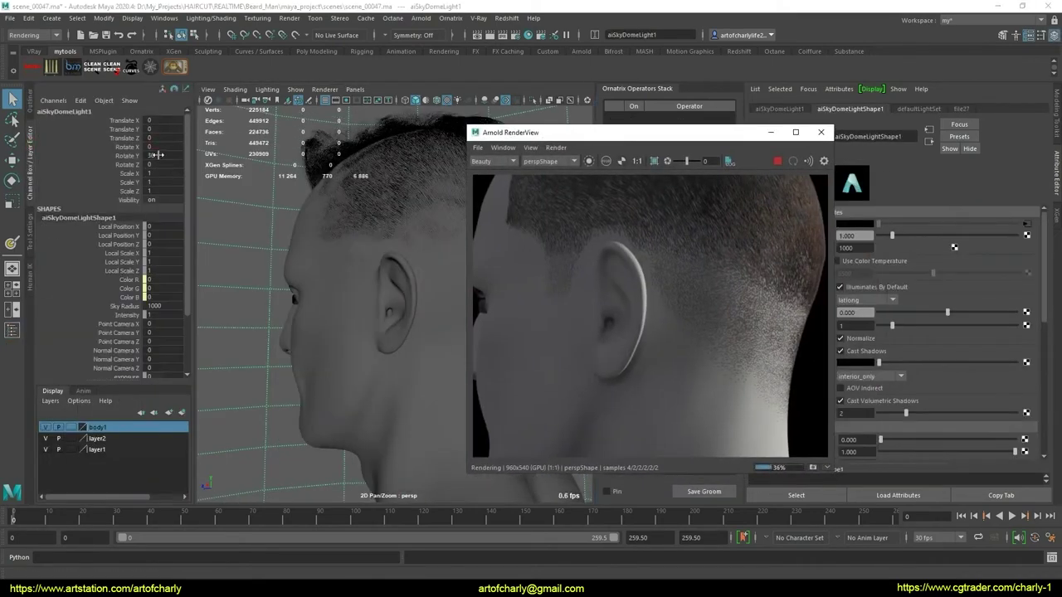
- Rotate aiSkyDomeLight1 to -34 on Y, review the face-profile render, and select FurBall2
middle_drag(158, 155, 133, 155)
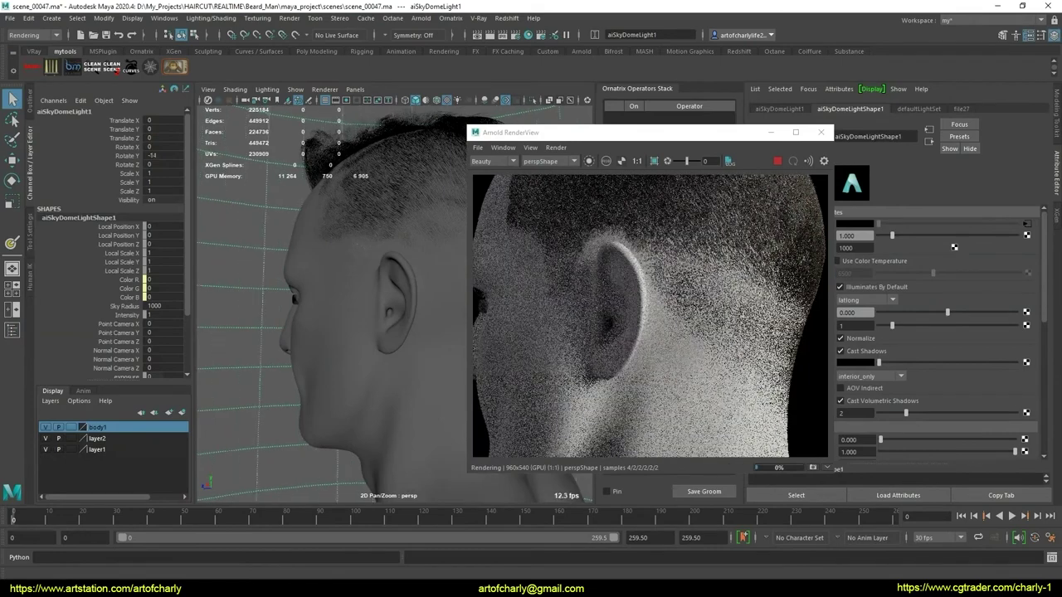
middle_drag(183, 181, 167, 182)
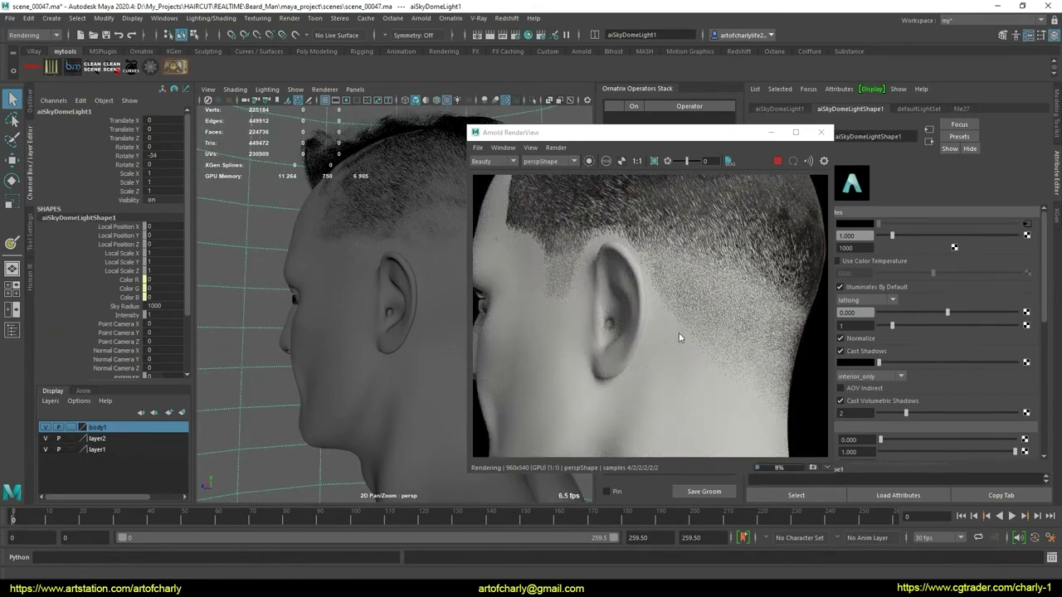
scroll(689, 307, up, 2)
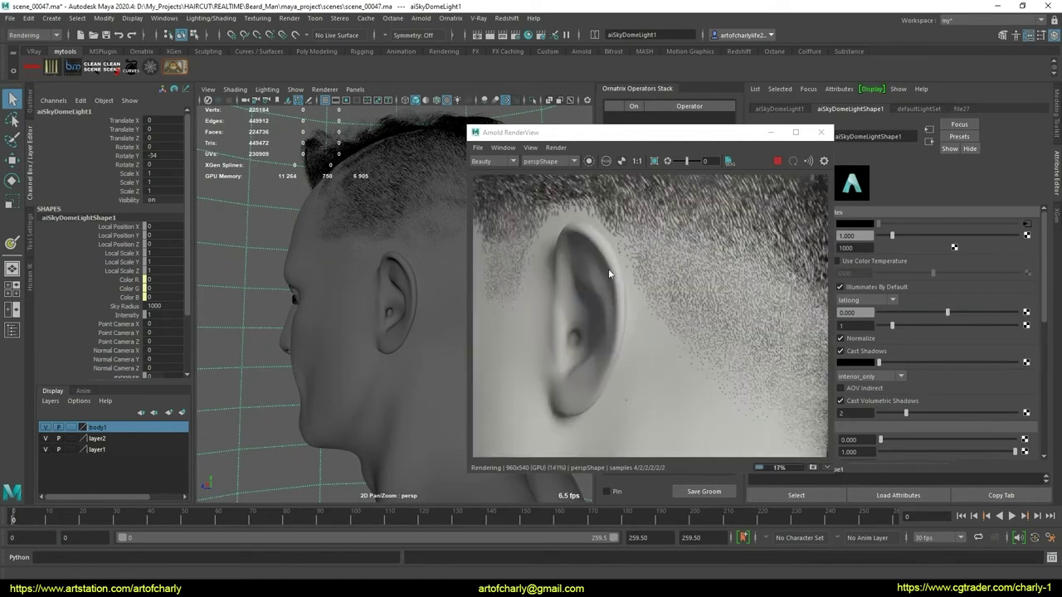
scroll(664, 303, down, 2)
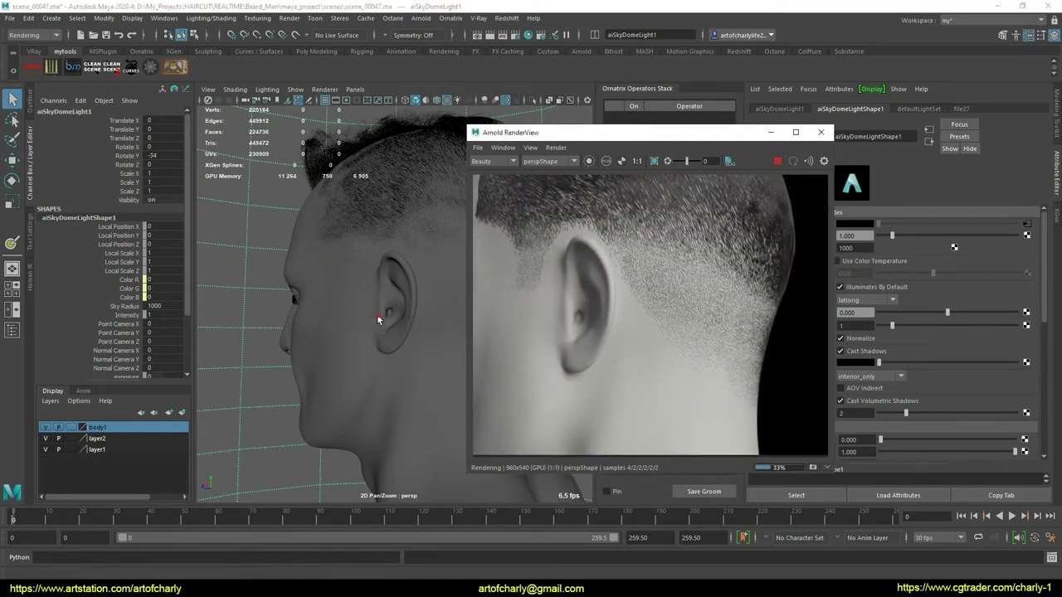
alt+drag(377, 314, 450, 321)
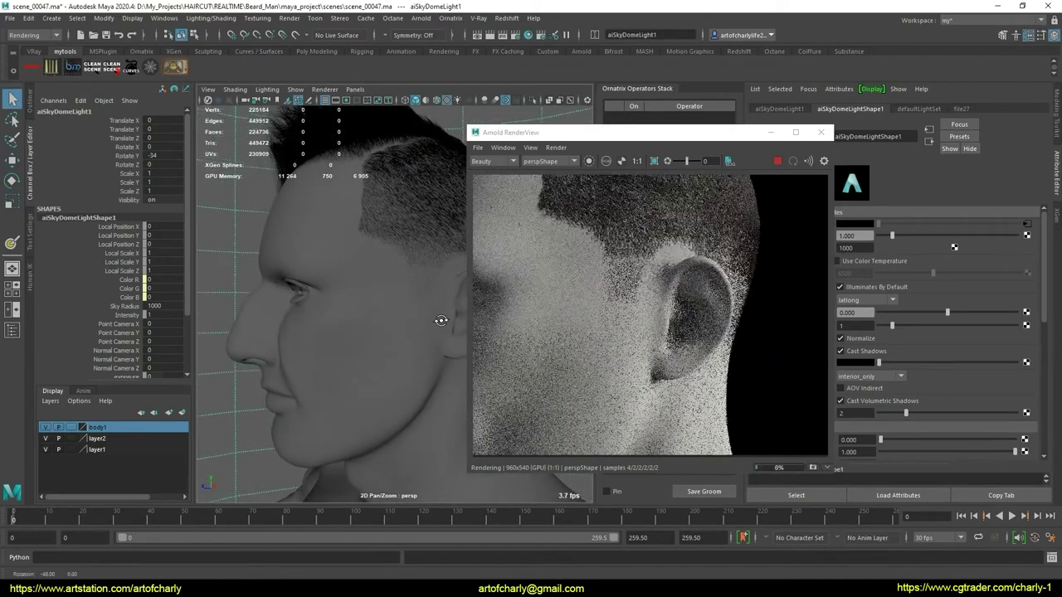
drag(633, 133, 323, 156)
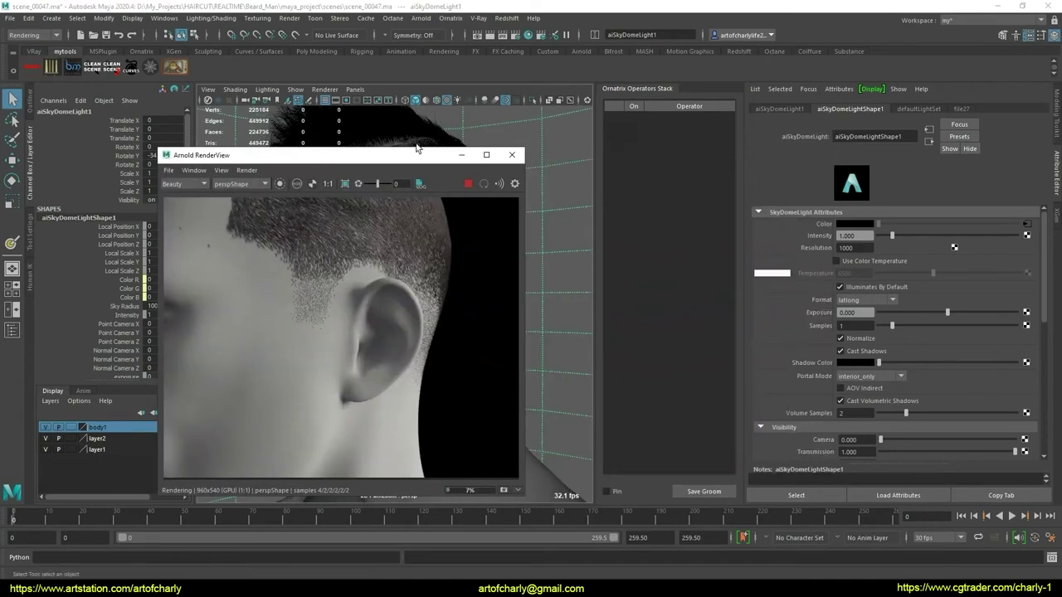
click(415, 146)
- Set the Length4 operator value to 0.5 and keep Length3 at 0.3
click(671, 320)
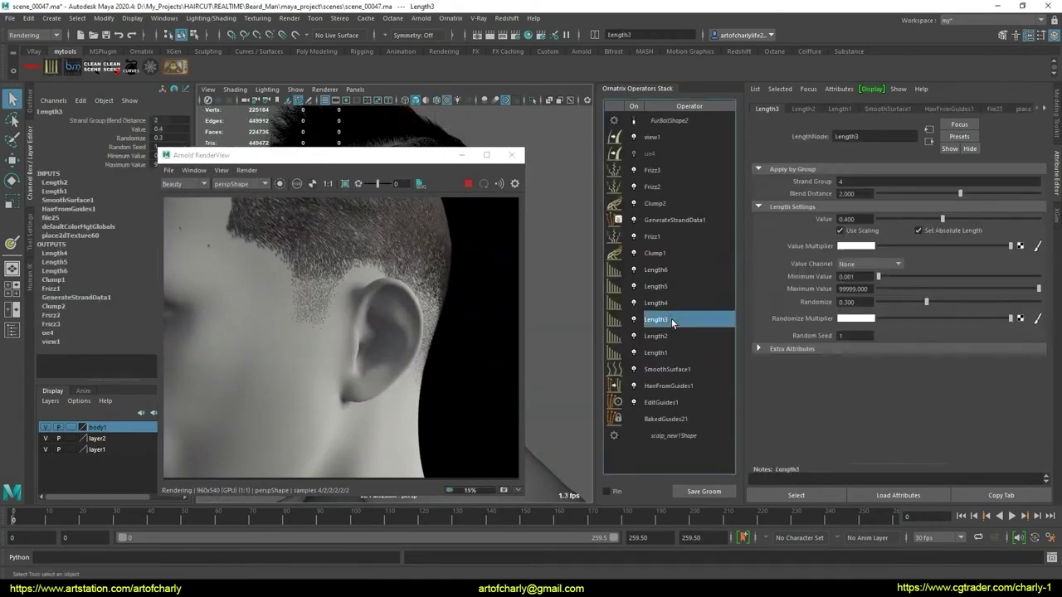
click(668, 304)
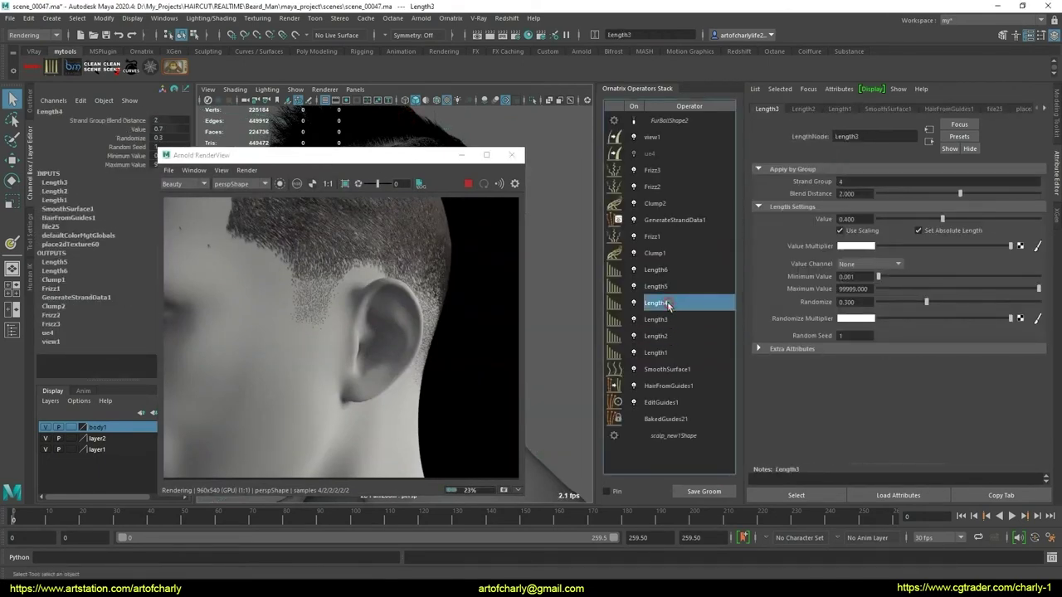
click(848, 218)
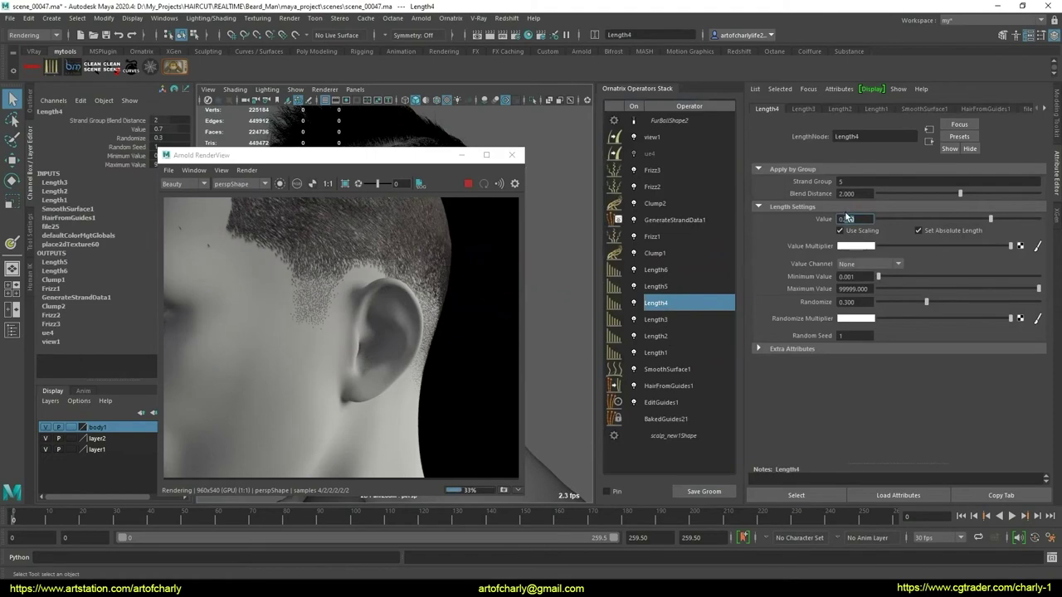
text(0.5)
key(Return)
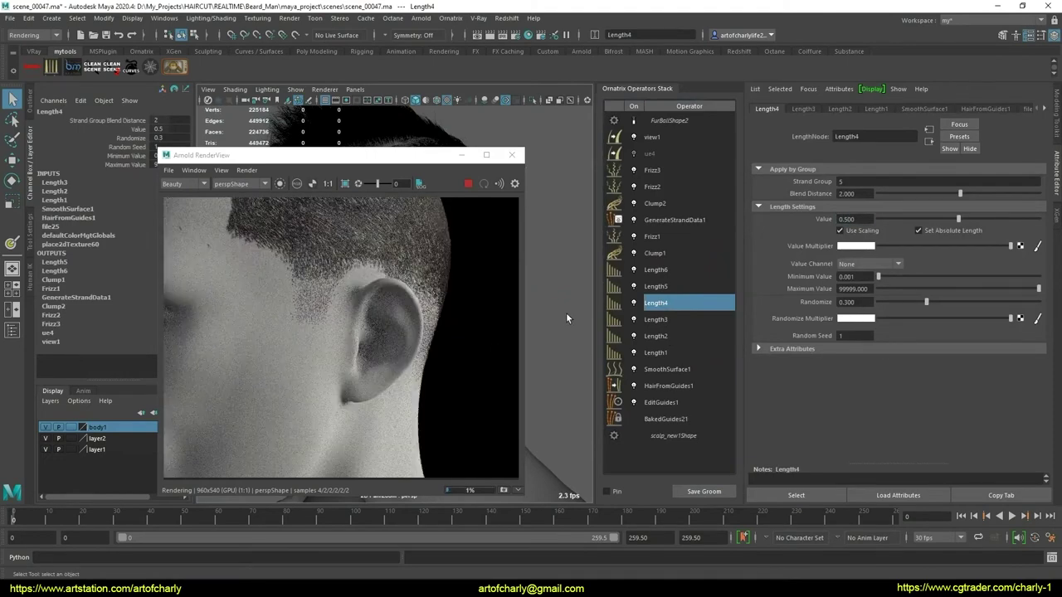
click(655, 320)
text(0.300)
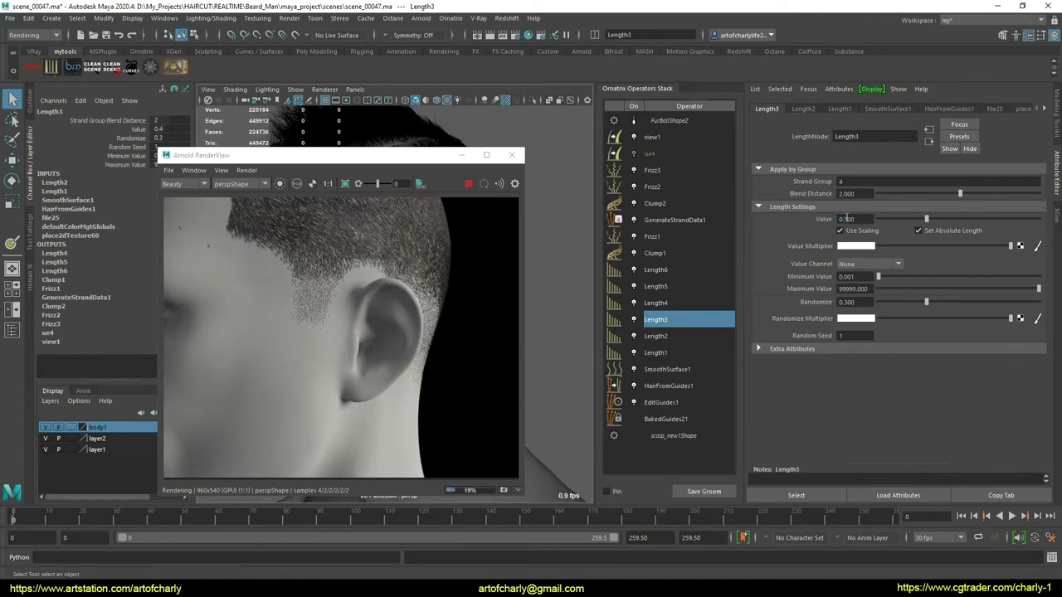
key(Return)
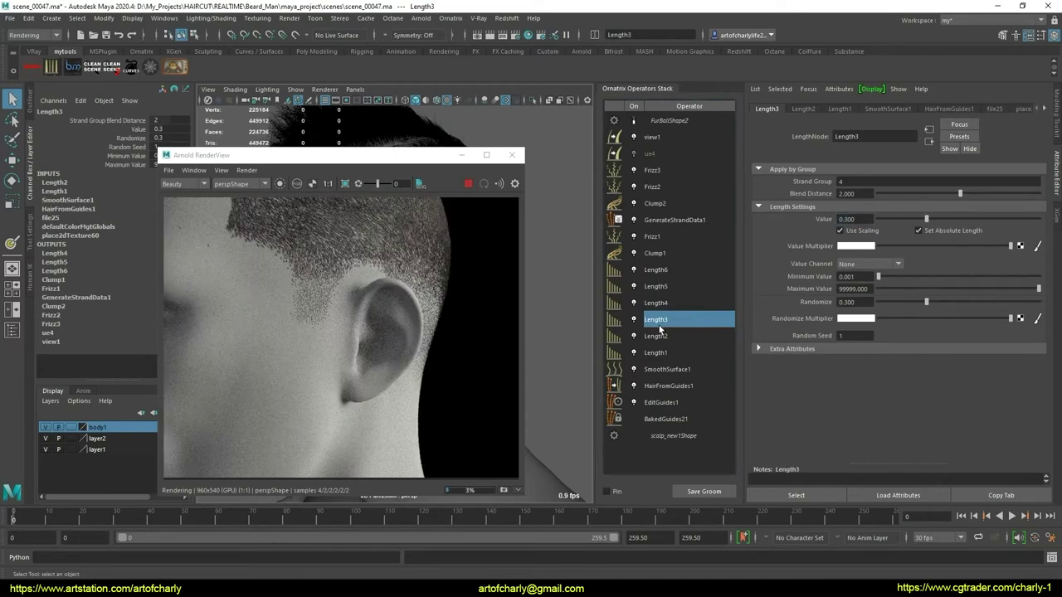
- Set the Length2 operator value to 0.07
click(656, 336)
click(850, 218)
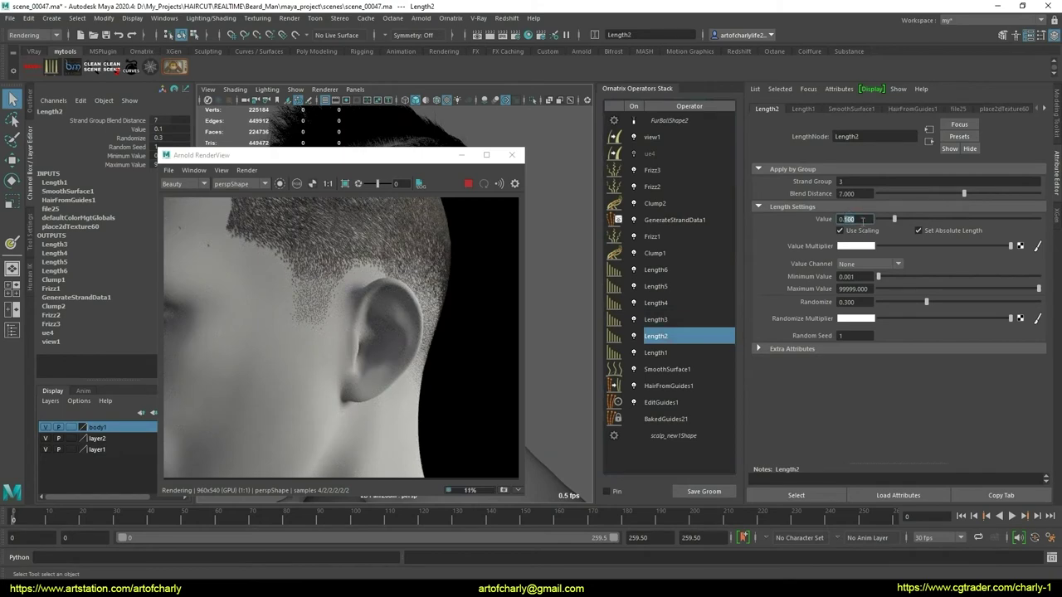
text(0.07)
key(Return)
- Shorten the Length3 operator value to 0.2
click(656, 352)
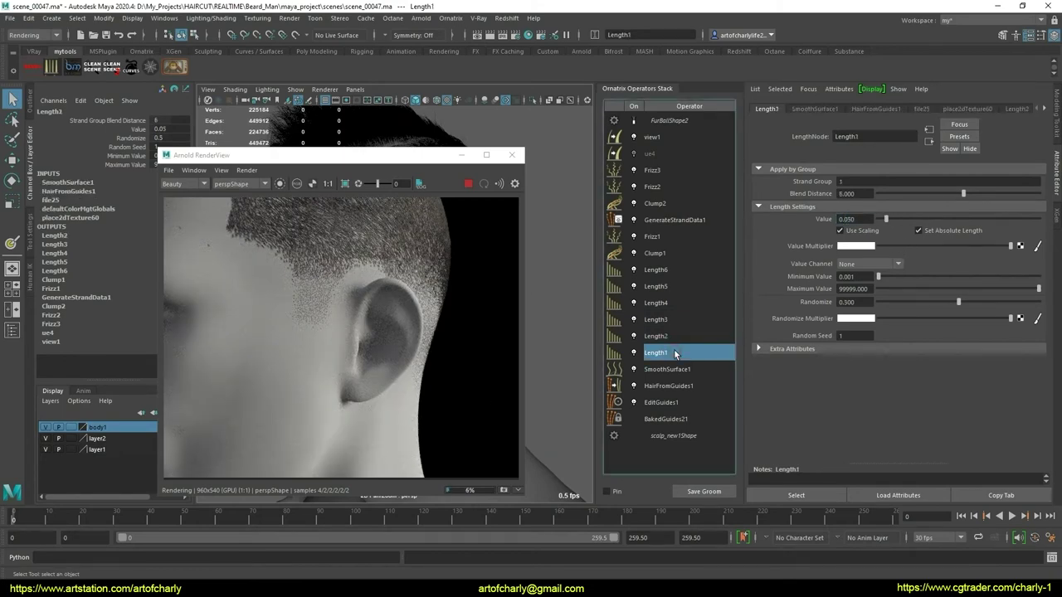
click(673, 336)
click(673, 320)
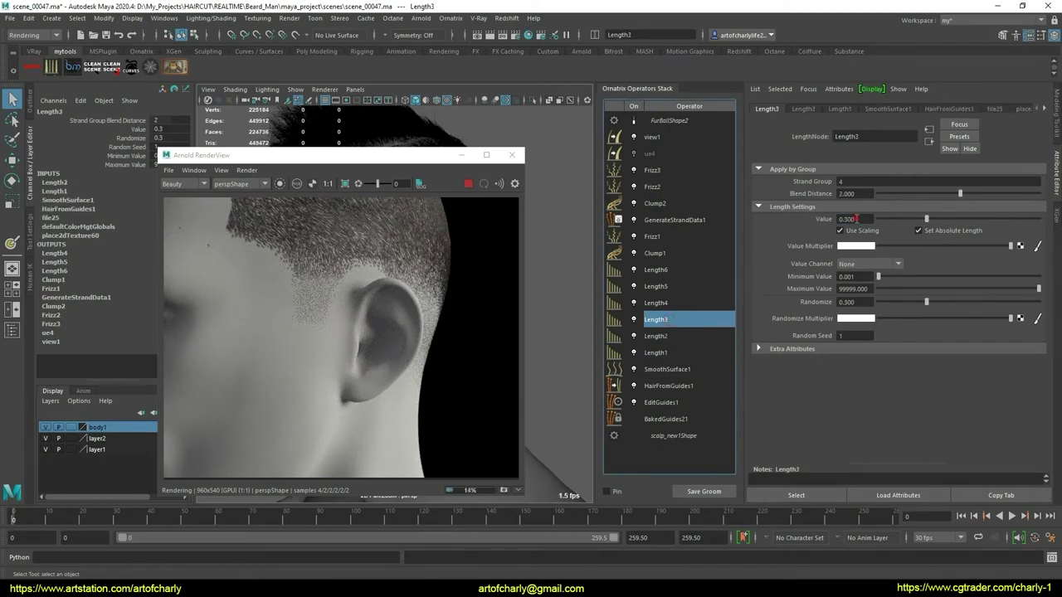
drag(856, 218, 849, 219)
text(0.200)
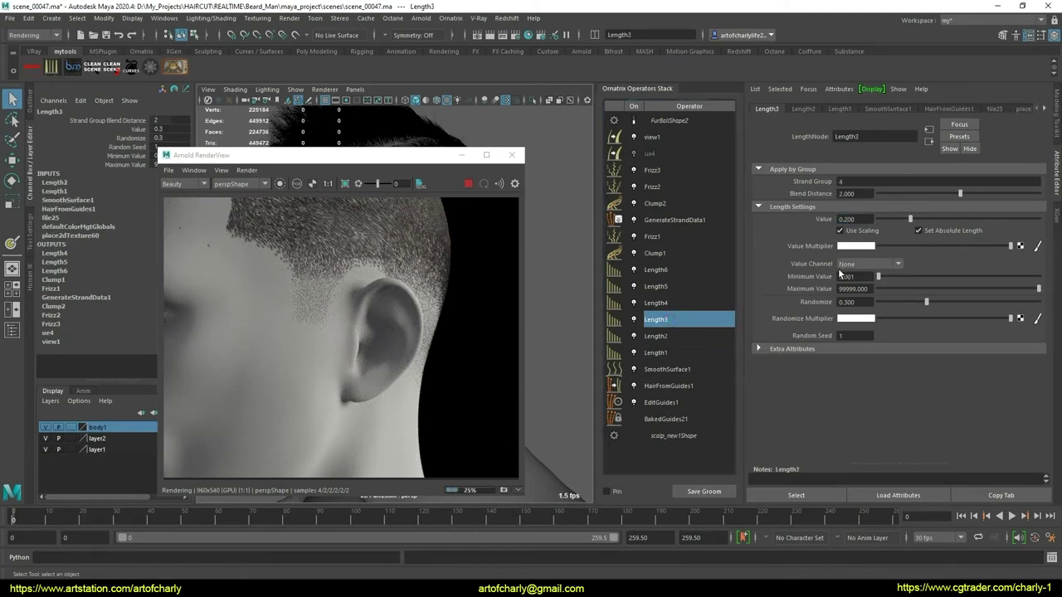
key(Return)
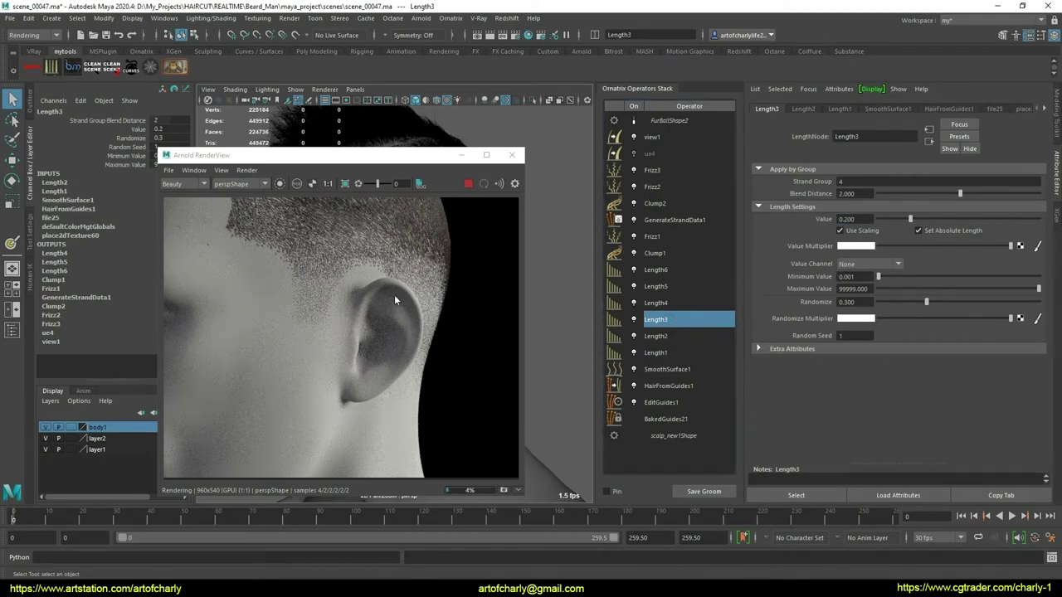
- Orbit and move closer to inspect the shorter fade hair at the hairline
alt+drag(577, 282, 536, 277)
mouse_move(583, 306)
alt+mouse_down()
mouse_move(558, 308)
mouse_move(595, 308)
mouse_move(564, 304)
alt+mouse_up()
mouse_move(564, 304)
alt+right_down()
mouse_move(584, 312)
mouse_move(564, 294)
mouse_move(587, 336)
alt+right_up()
alt+middle_drag(585, 333, 550, 295)
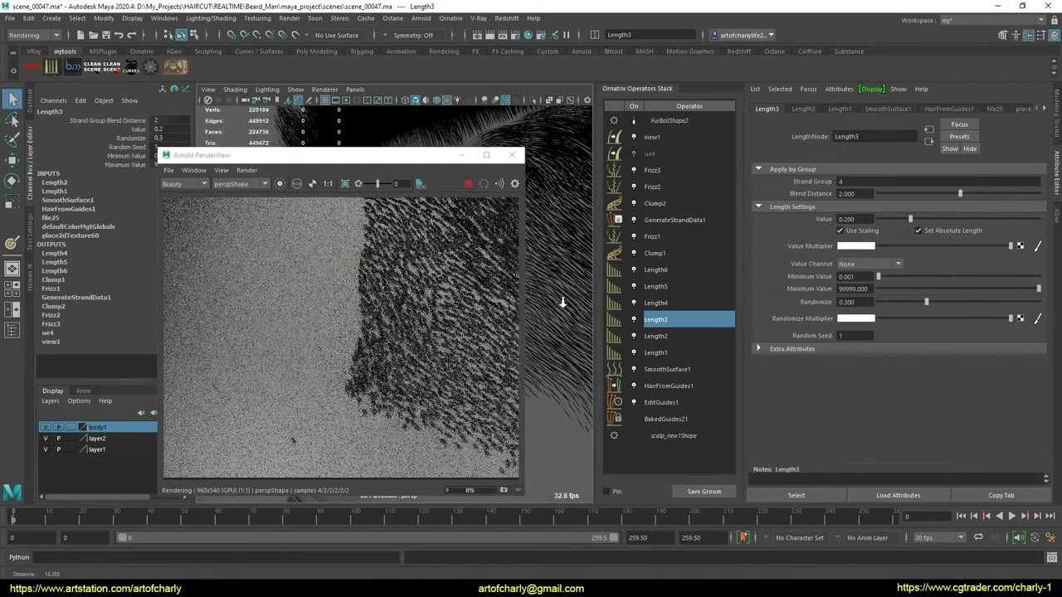
- Set view1's hair width to 0.01 and orbit around the hair close-up
click(660, 138)
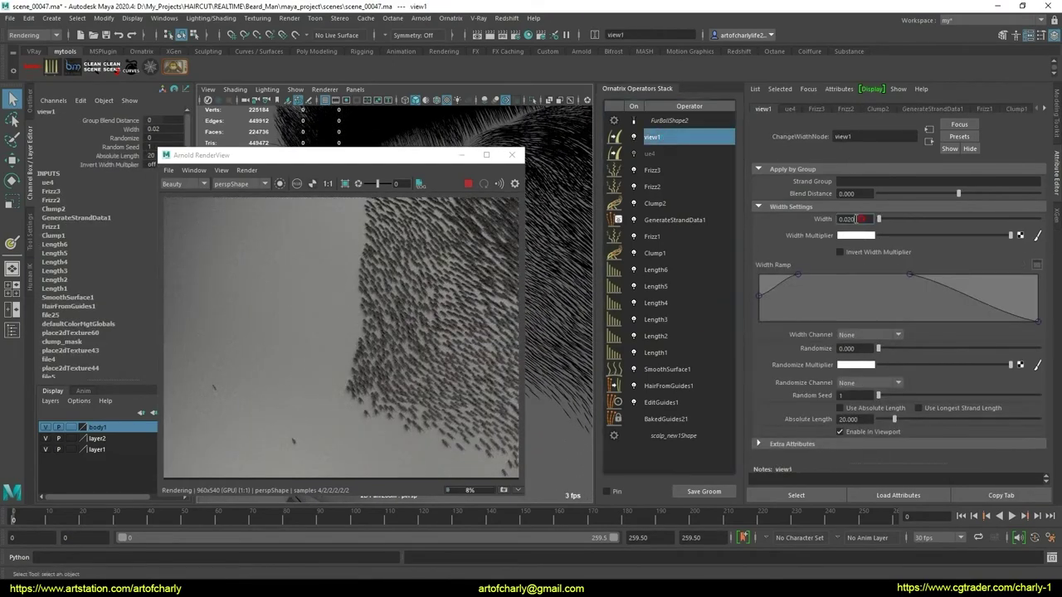
text(0.01)
key(Return)
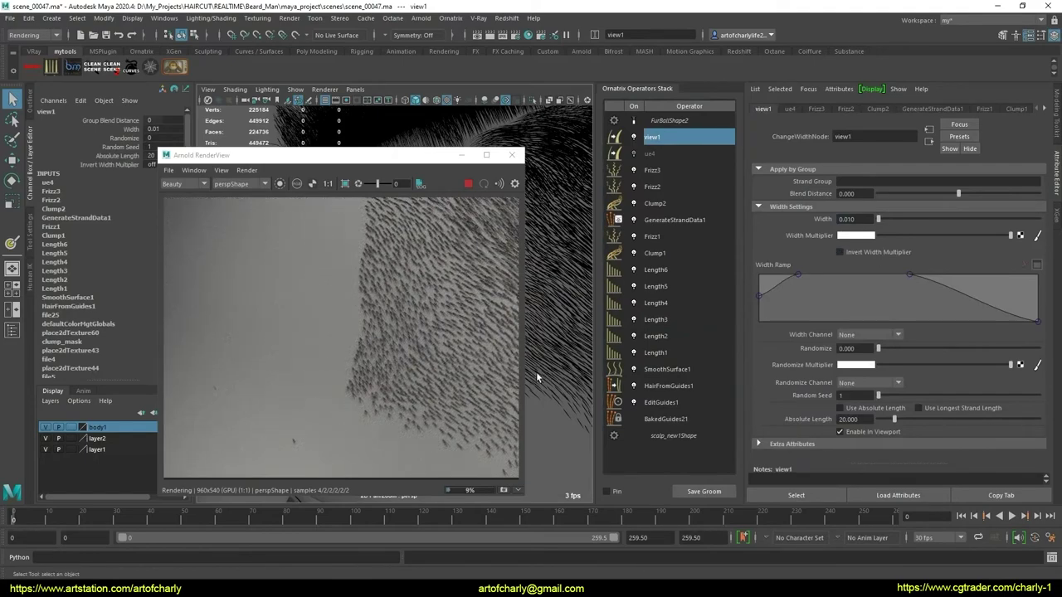
mouse_move(542, 335)
alt+mouse_down()
mouse_move(555, 301)
mouse_move(574, 314)
alt+mouse_up()
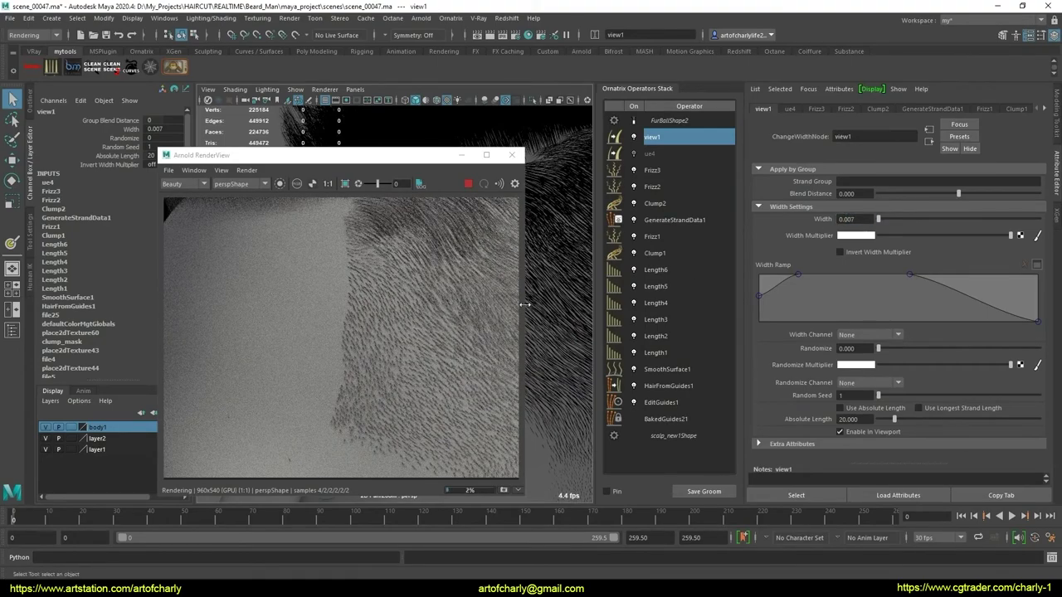
scroll(562, 287, down, 2)
scroll(552, 287, down, 2)
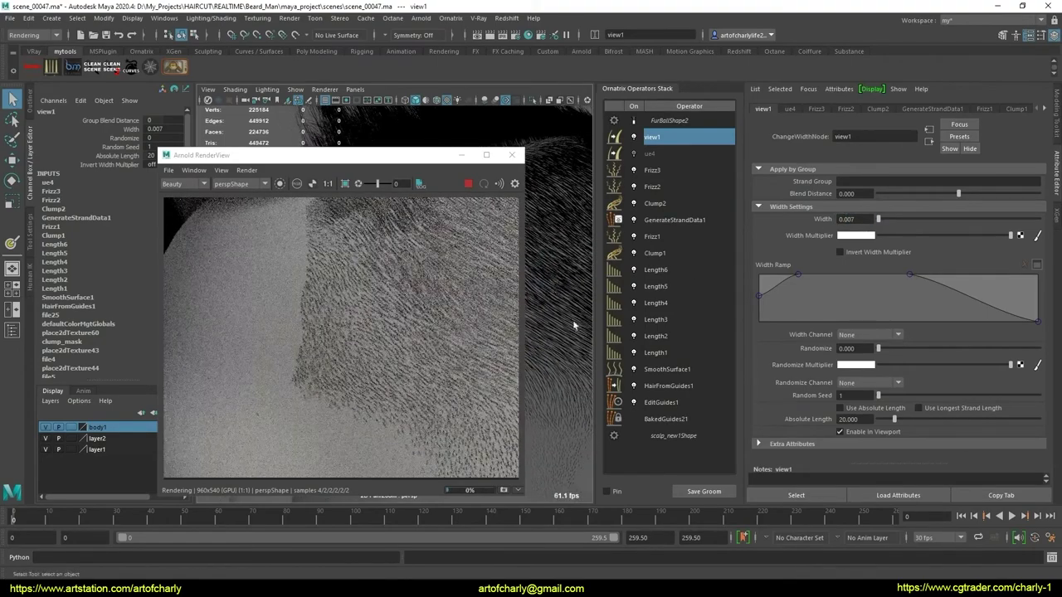
scroll(573, 320, down, 2)
scroll(572, 274, up, 2)
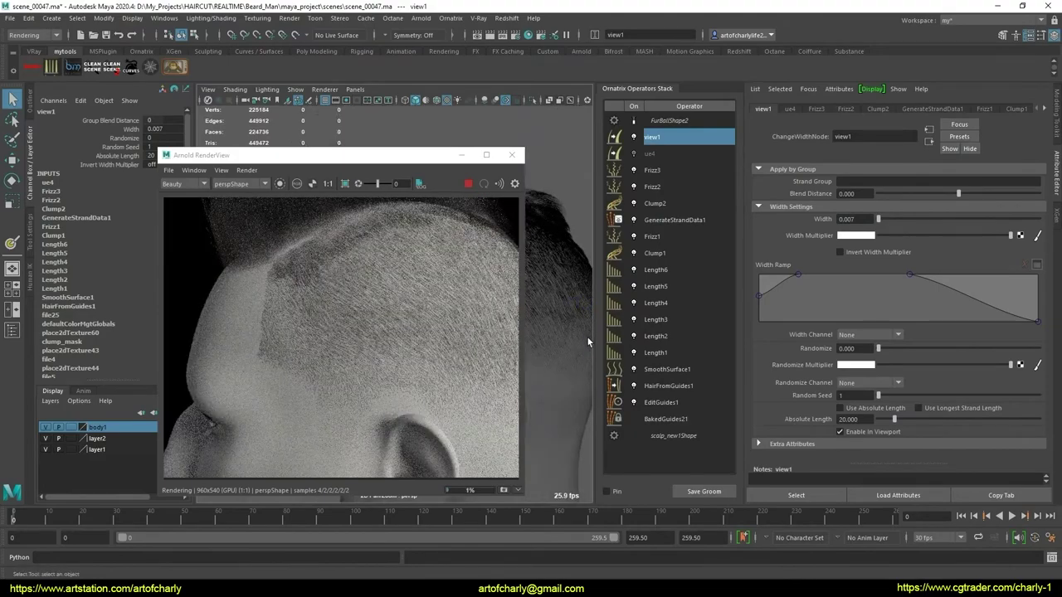
mouse_move(584, 303)
alt+mouse_down()
mouse_move(536, 301)
mouse_move(562, 351)
mouse_move(593, 344)
mouse_move(564, 327)
mouse_move(578, 321)
mouse_move(561, 286)
mouse_move(573, 348)
mouse_move(569, 310)
mouse_move(556, 360)
mouse_move(566, 367)
mouse_move(551, 370)
mouse_move(584, 397)
mouse_move(562, 374)
mouse_move(514, 374)
alt+mouse_up()
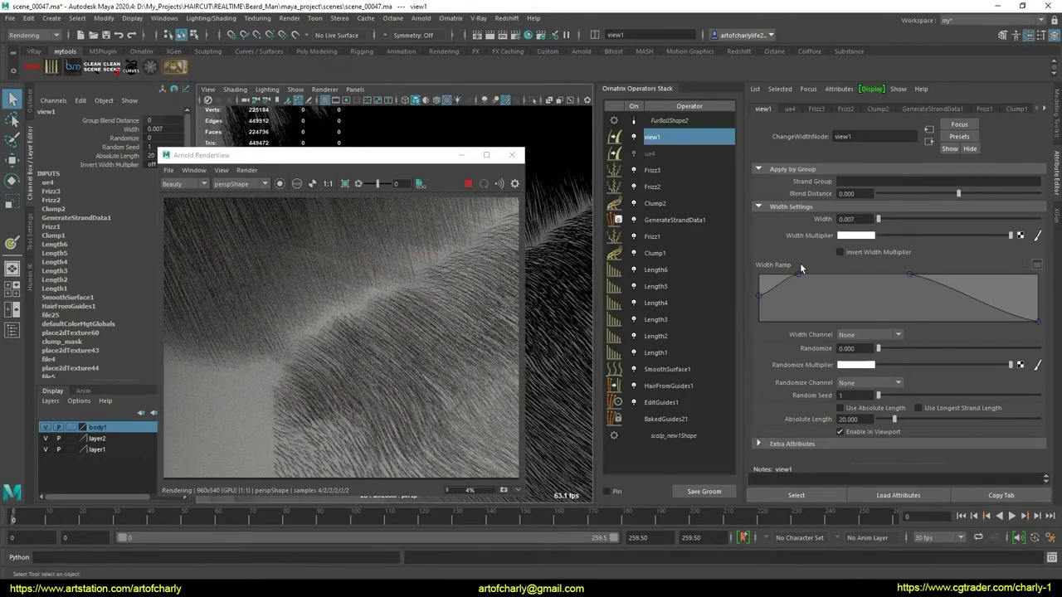
- Raise the width ramp's start point and try a width of 0.1
drag(755, 287, 754, 282)
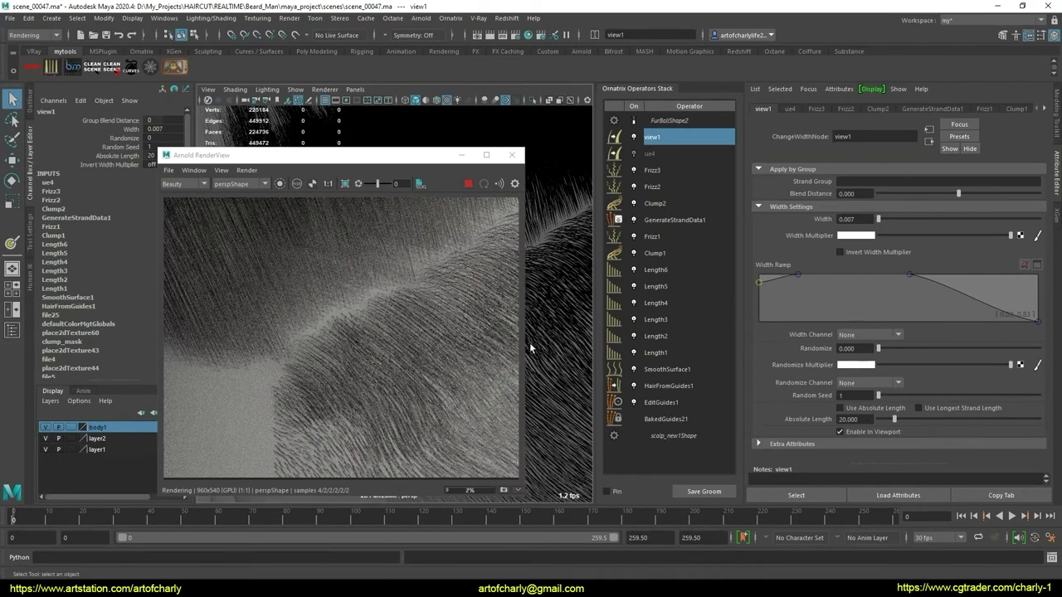
mouse_move(565, 333)
alt+mouse_down()
mouse_move(563, 305)
mouse_move(584, 260)
mouse_move(575, 279)
mouse_move(561, 271)
mouse_move(558, 298)
mouse_move(580, 307)
mouse_move(573, 300)
alt+mouse_up()
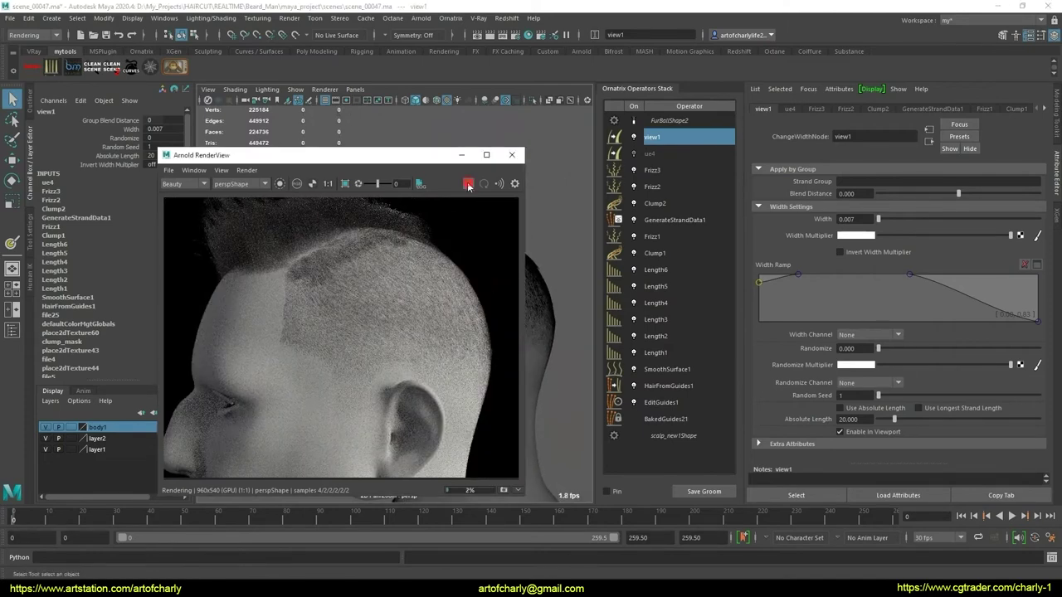
double_click(860, 218)
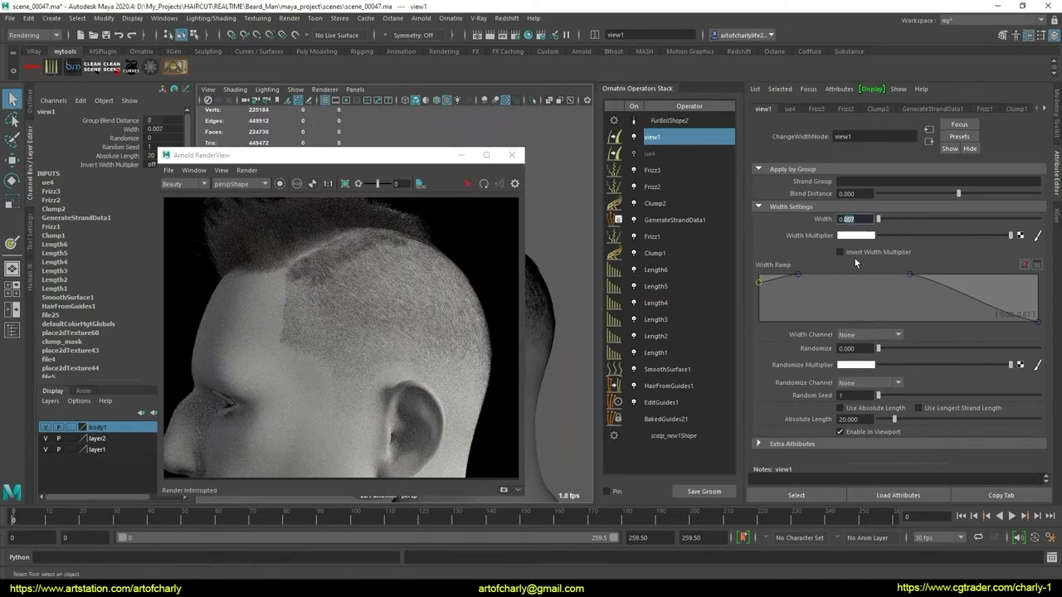
text(0.1)
key(Return)
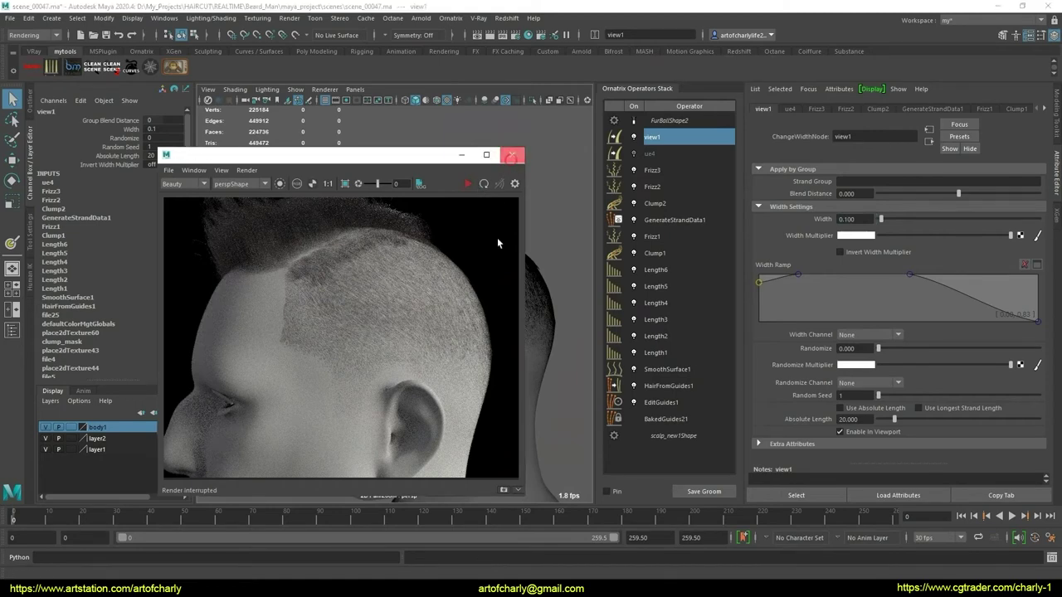
- Close the Arnold RenderView and return the hair width to 0.010
click(478, 292)
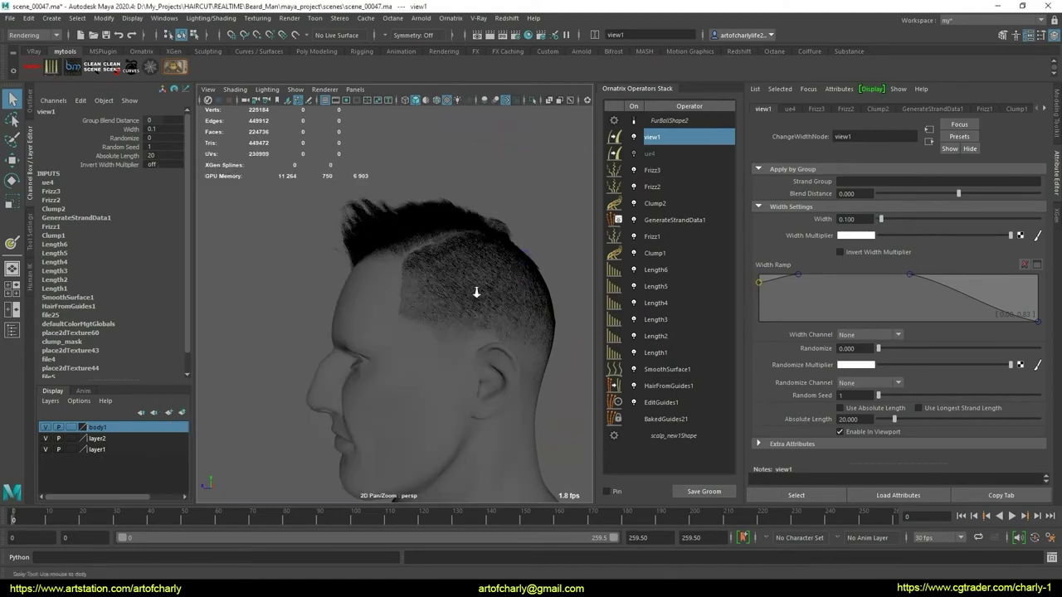
scroll(476, 290, up, 2)
text(0.01)
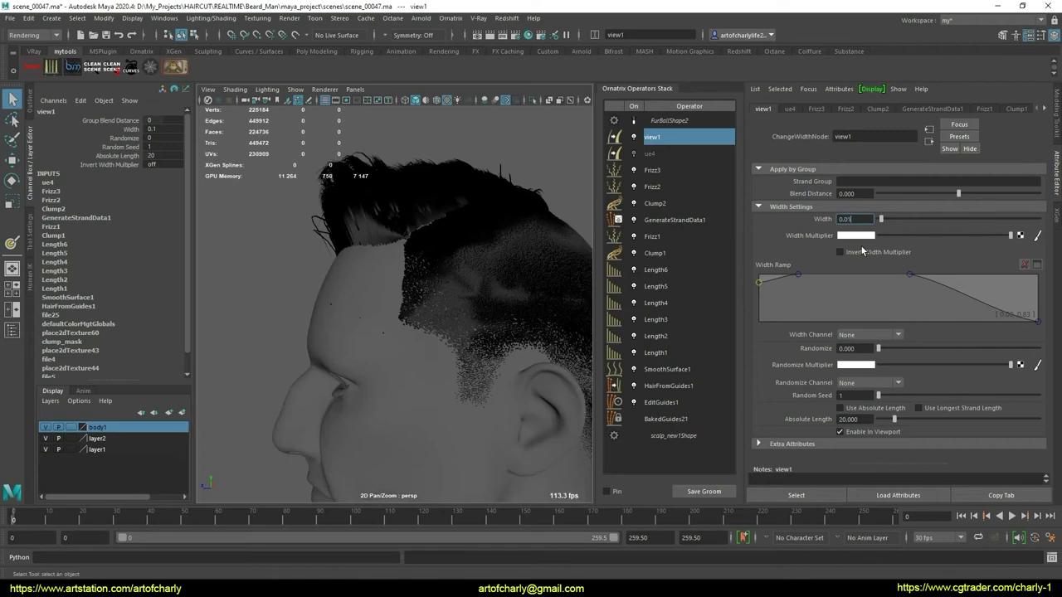
key(Return)
scroll(481, 297, up, 3)
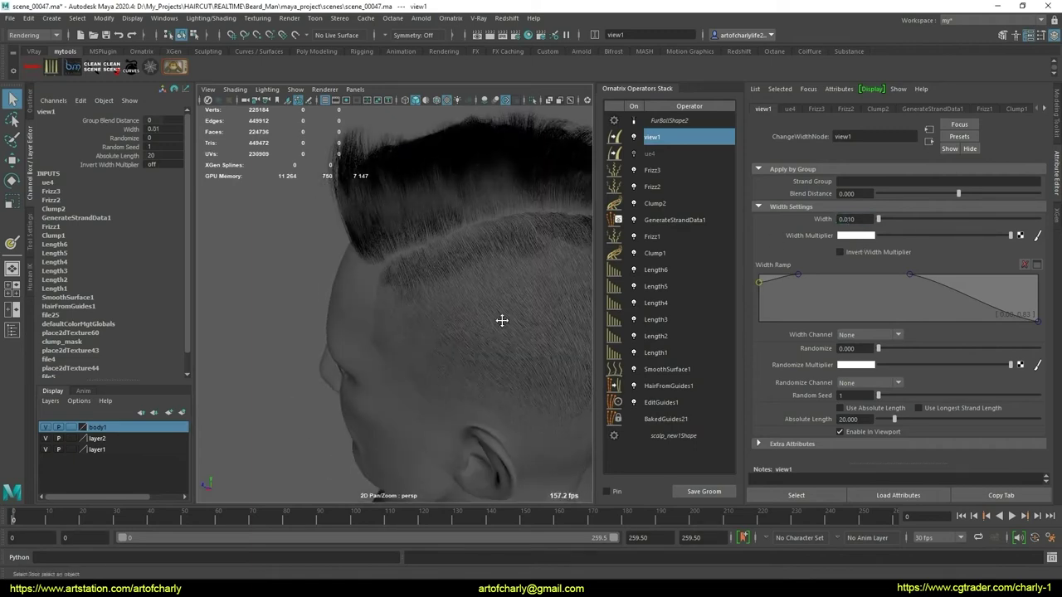
mouse_move(502, 321)
alt+mouse_down()
mouse_move(384, 265)
mouse_move(439, 275)
alt+mouse_up()
- Zoom and orbit over the head to inspect the fade, ear and part line
scroll(408, 336, up, 3)
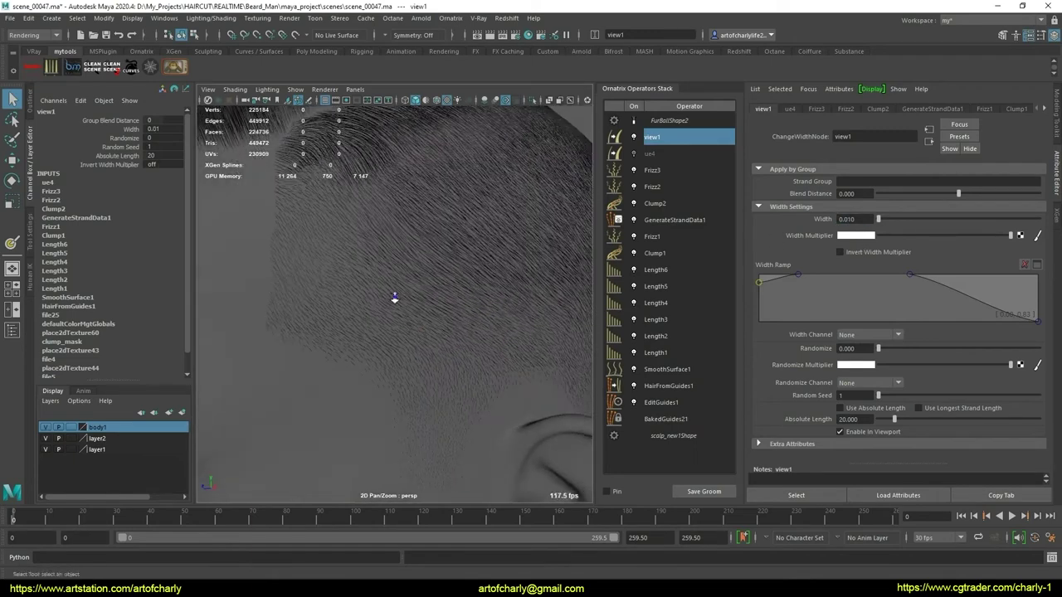
scroll(451, 374, up, 2)
scroll(427, 347, up, 1)
scroll(427, 347, up, 3)
scroll(423, 375, up, 2)
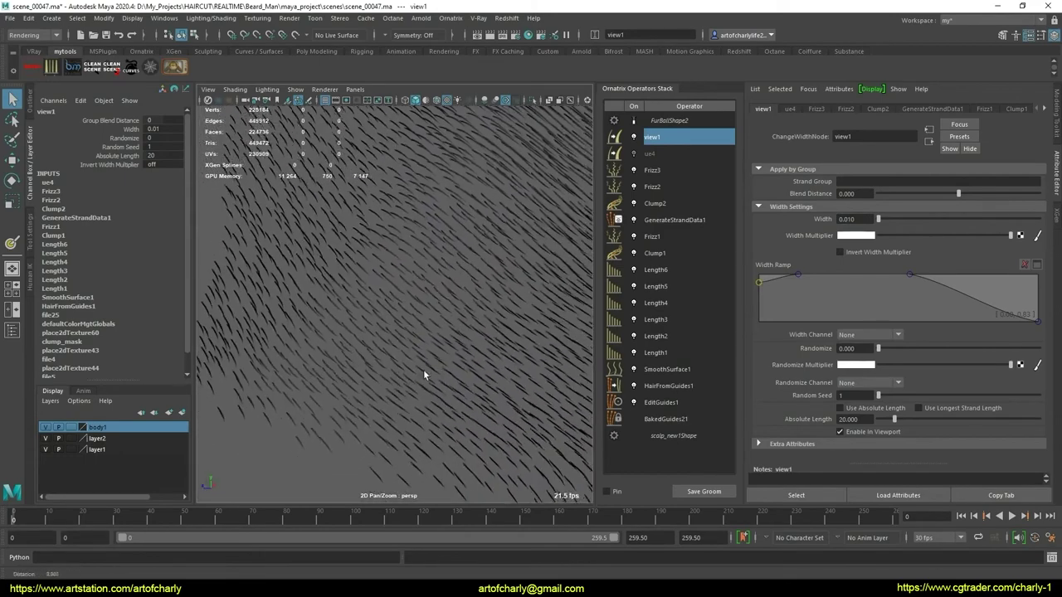
scroll(423, 375, up, 2)
scroll(446, 360, up, 2)
scroll(438, 379, up, 1)
scroll(434, 363, up, 2)
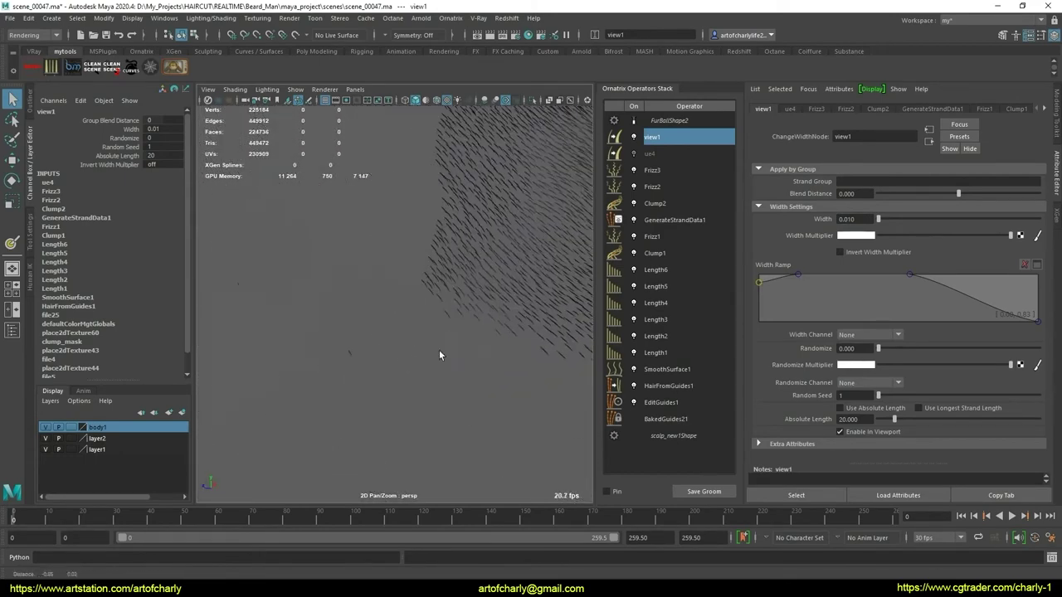
scroll(439, 355, down, 3)
scroll(415, 360, down, 3)
scroll(420, 327, down, 2)
scroll(426, 330, up, 1)
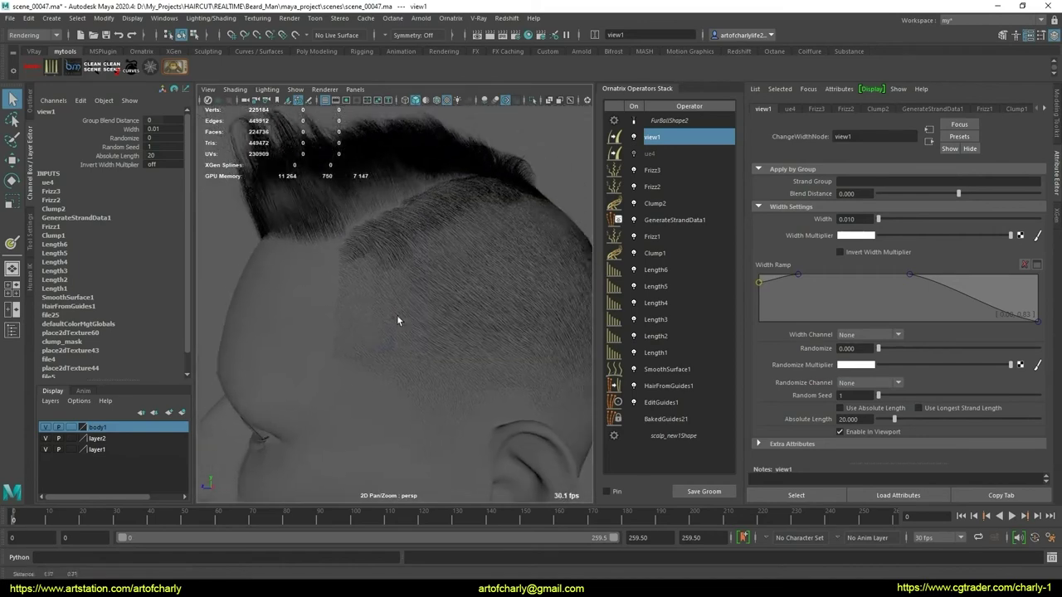
mouse_move(397, 316)
alt+mouse_down()
mouse_move(420, 337)
mouse_move(450, 313)
mouse_move(308, 304)
mouse_move(308, 260)
mouse_move(356, 296)
mouse_move(373, 349)
mouse_move(429, 284)
alt+mouse_up()
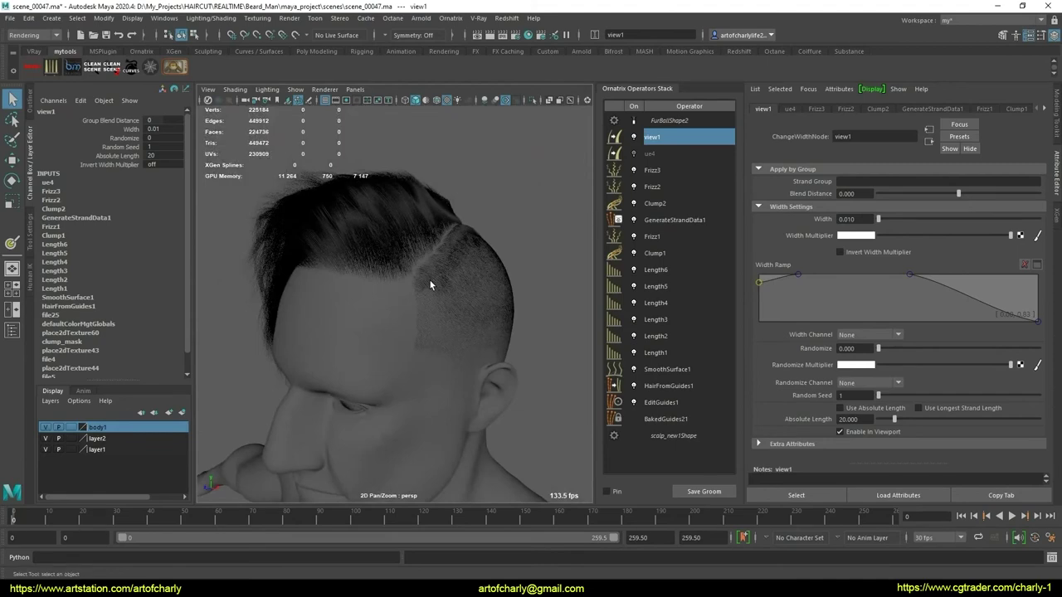
mouse_move(430, 285)
alt+mouse_down()
mouse_move(351, 294)
mouse_move(474, 332)
mouse_move(321, 374)
mouse_move(474, 294)
mouse_move(341, 354)
mouse_move(344, 280)
mouse_move(403, 289)
mouse_move(443, 363)
mouse_move(374, 293)
mouse_move(490, 351)
mouse_move(391, 318)
mouse_move(303, 310)
mouse_move(356, 355)
mouse_move(390, 369)
mouse_move(484, 256)
mouse_move(421, 149)
alt+mouse_up()
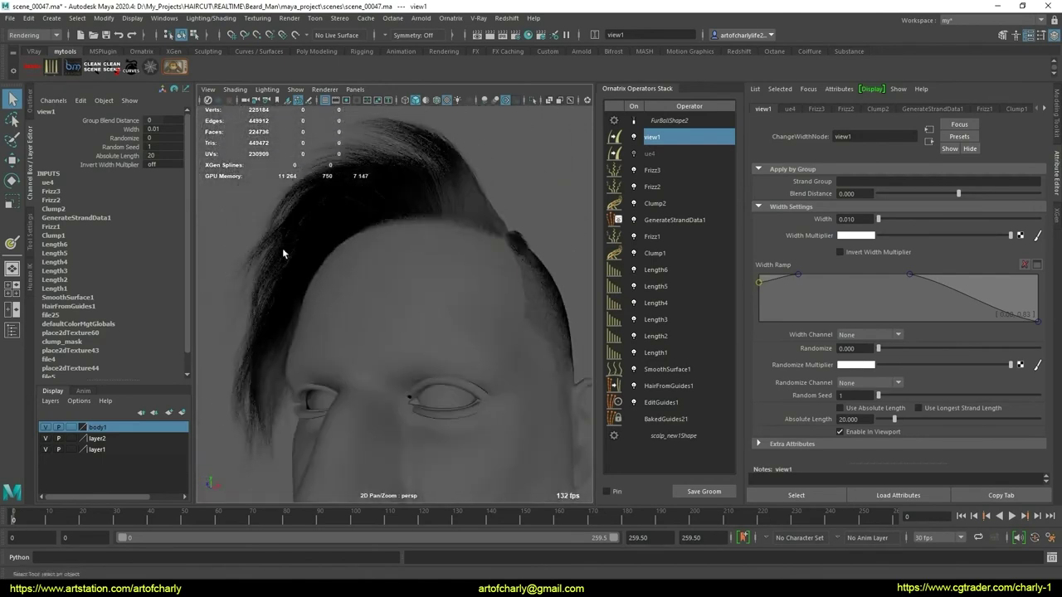
mouse_move(283, 253)
alt+mouse_down()
mouse_move(472, 307)
mouse_move(384, 308)
mouse_move(448, 303)
alt+mouse_up()
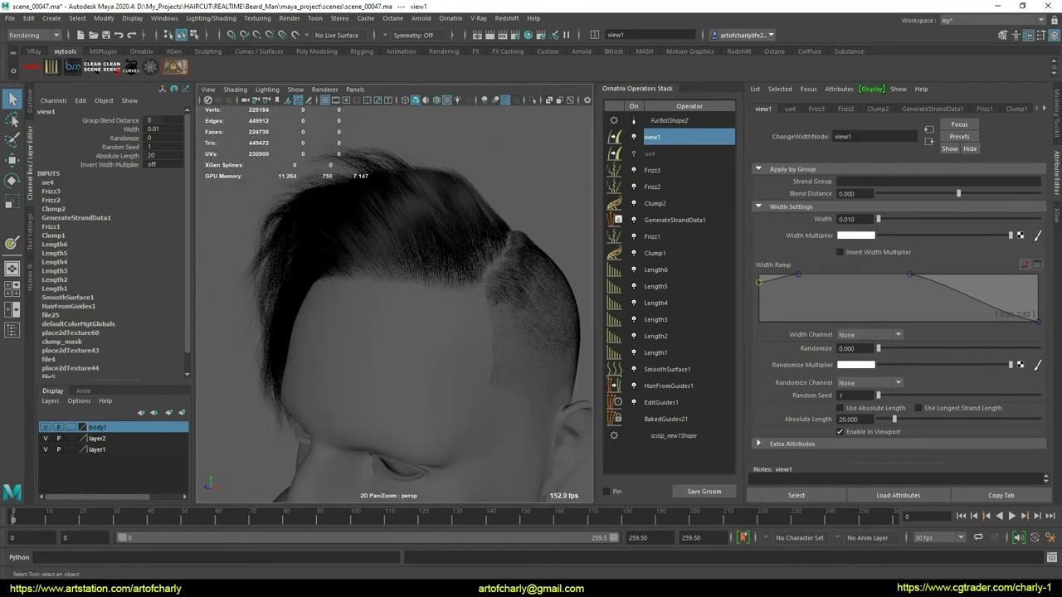
- Save the scene as incremental version scene_00048.ma and inspect the hairline fade
key(ctrl+alt+s)
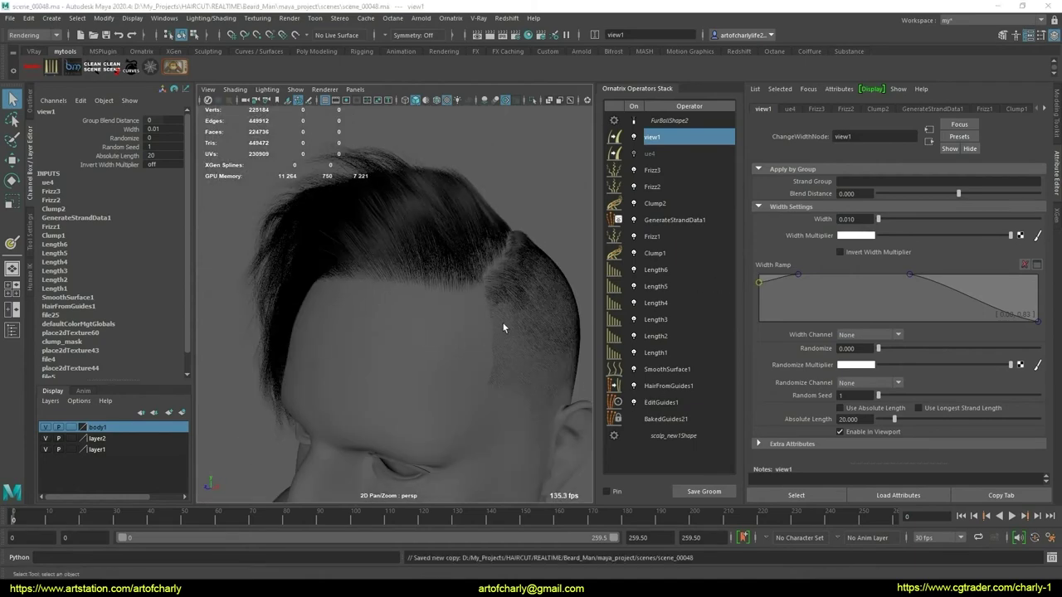
mouse_move(503, 322)
alt+mouse_down()
mouse_move(510, 308)
mouse_move(458, 299)
alt+mouse_up()
mouse_move(458, 299)
alt+right_down()
mouse_move(445, 346)
mouse_move(468, 396)
mouse_move(447, 370)
alt+right_up()
mouse_move(447, 370)
alt+mouse_down()
mouse_move(352, 357)
mouse_move(327, 380)
mouse_move(340, 374)
alt+mouse_up()
mouse_move(340, 375)
alt+right_down()
mouse_move(368, 404)
mouse_move(465, 412)
alt+right_up()
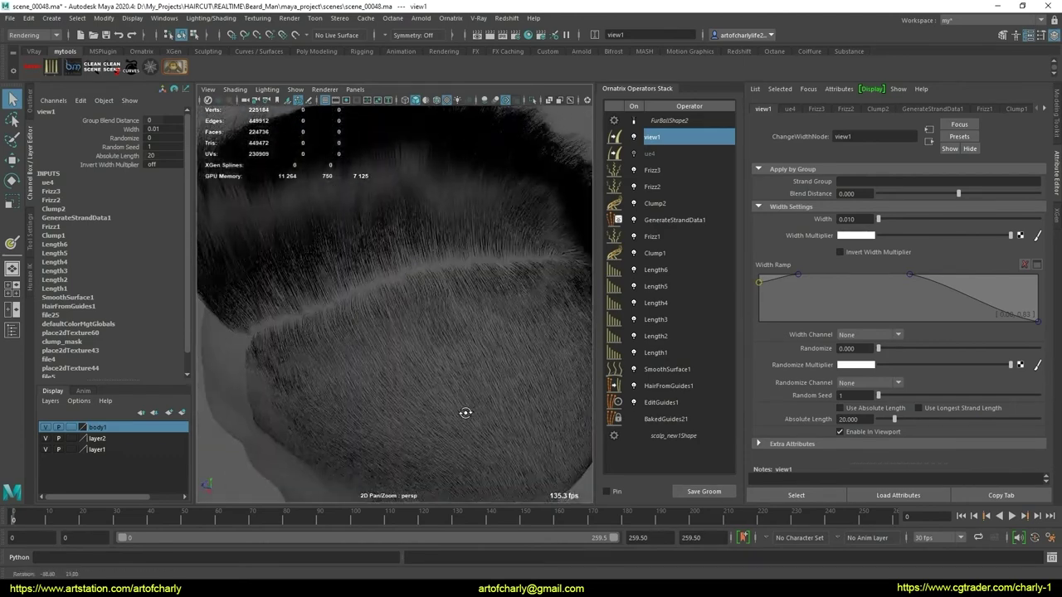
mouse_move(465, 412)
alt+mouse_down()
mouse_move(317, 372)
mouse_move(379, 337)
alt+mouse_up()
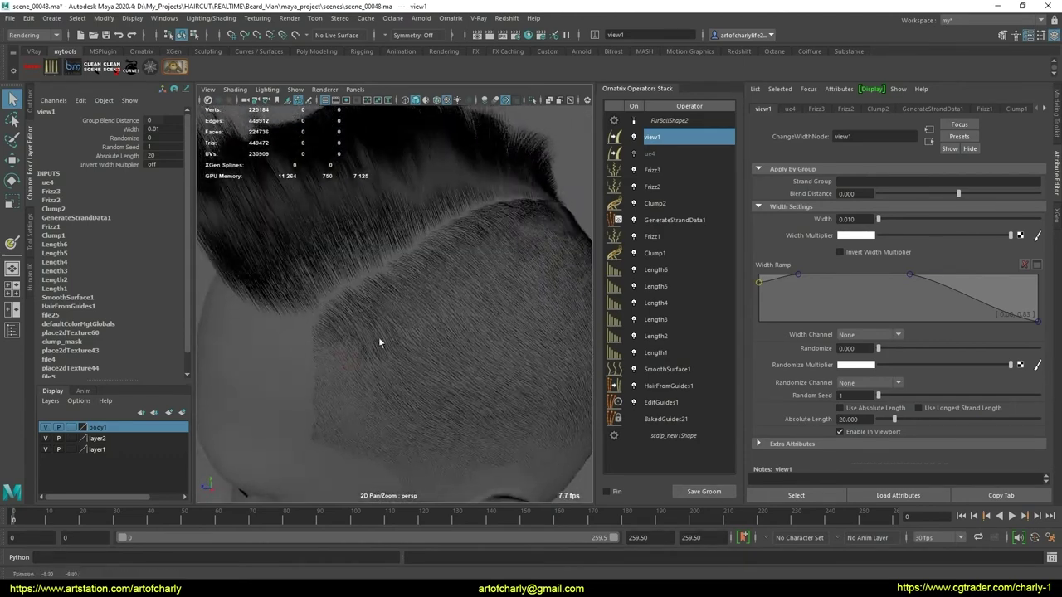
- Display the EditGuides1 guides and orbit along the hairline to check coverage gaps
click(672, 407)
alt+drag(512, 284, 343, 247)
alt+right_drag(342, 247, 466, 293)
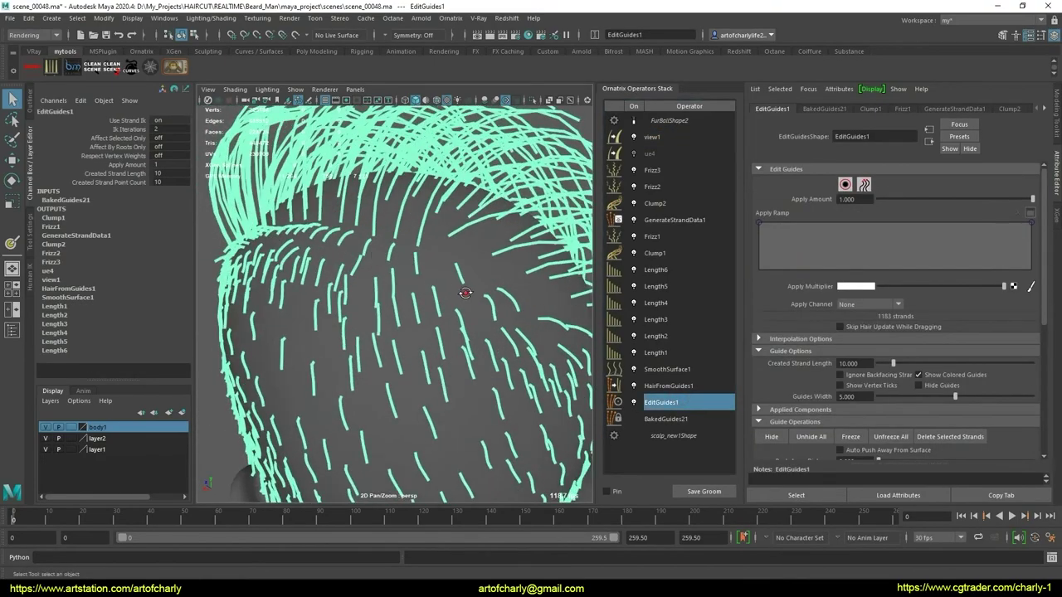
alt+drag(465, 293, 448, 329)
mouse_move(519, 313)
alt+mouse_down()
mouse_move(406, 287)
mouse_move(546, 304)
alt+mouse_up()
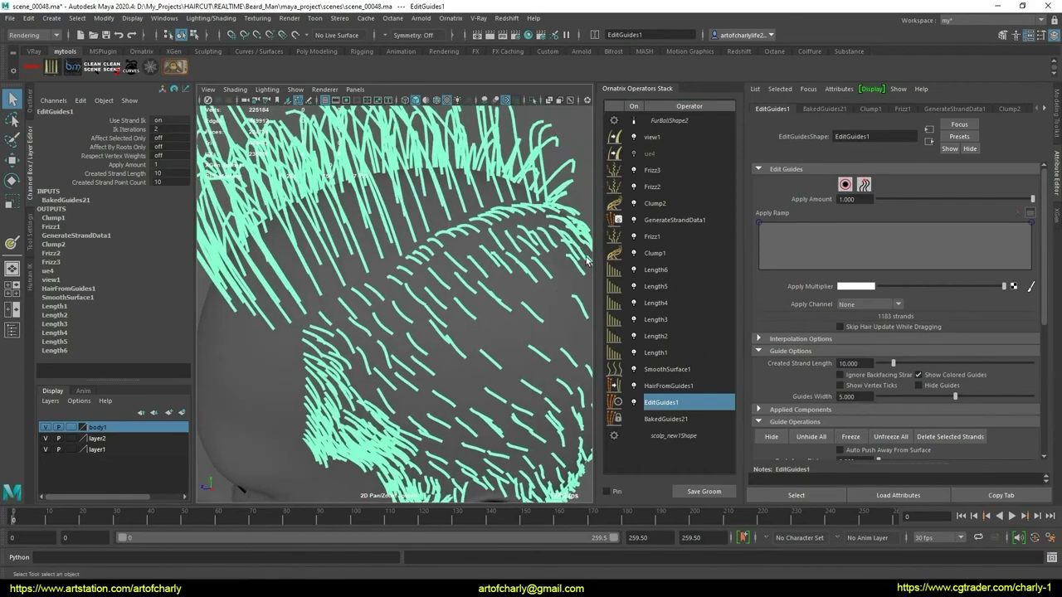
- Review the hairline from front and side, then bring up SmoothSurface1's settings
alt+drag(400, 330, 423, 264)
alt+right_drag(423, 264, 379, 261)
mouse_move(396, 284)
alt+mouse_down()
mouse_move(454, 380)
mouse_move(462, 360)
alt+mouse_up()
alt+right_drag(462, 360, 408, 407)
alt+drag(407, 408, 662, 419)
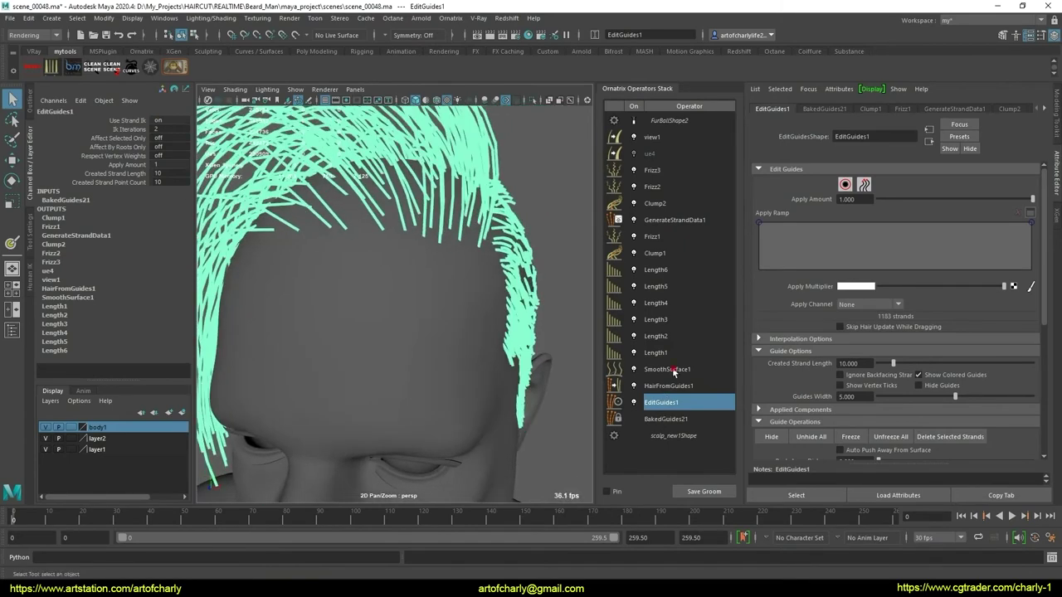
click(673, 373)
mouse_move(415, 368)
alt+mouse_down()
mouse_move(315, 373)
mouse_move(296, 390)
mouse_move(403, 349)
mouse_move(519, 351)
mouse_move(404, 164)
alt+mouse_up()
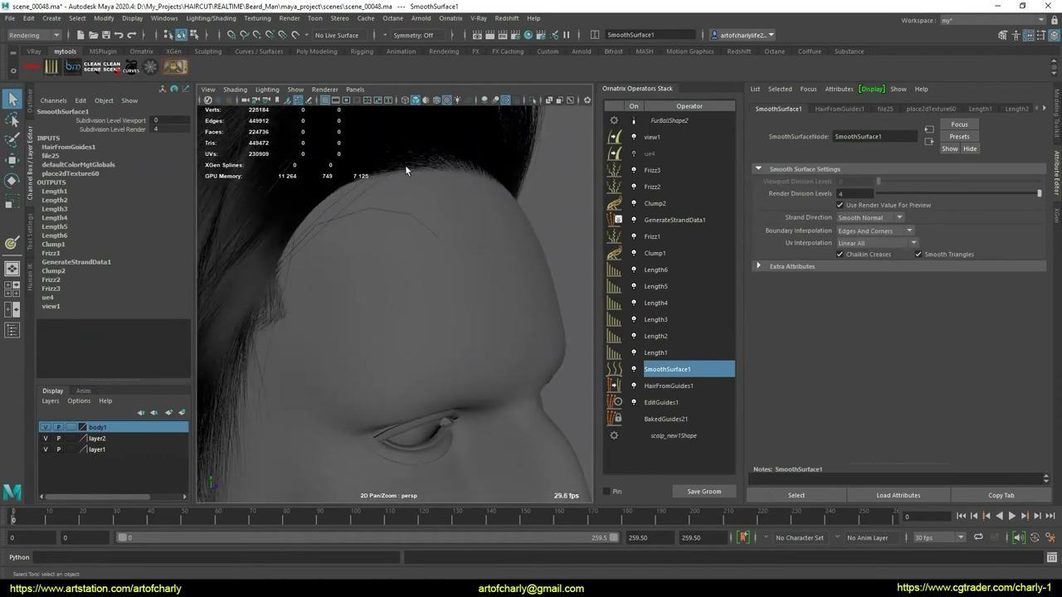
- Turn on wireframe-on-shaded, hide the body1 layer, and select the FurBall2 hair
click(436, 100)
mouse_move(415, 266)
alt+mouse_down()
mouse_move(403, 253)
mouse_move(403, 296)
mouse_move(349, 301)
mouse_move(432, 290)
mouse_move(356, 322)
mouse_move(393, 356)
mouse_move(352, 304)
mouse_move(379, 315)
mouse_move(326, 323)
mouse_move(406, 339)
mouse_move(485, 334)
mouse_move(397, 353)
mouse_move(427, 383)
mouse_move(531, 385)
mouse_move(436, 357)
mouse_move(376, 320)
alt+mouse_up()
alt+right_drag(377, 321, 344, 412)
mouse_move(345, 412)
alt+mouse_down()
mouse_move(362, 426)
mouse_move(379, 399)
mouse_move(353, 399)
mouse_move(386, 351)
mouse_move(489, 274)
alt+mouse_up()
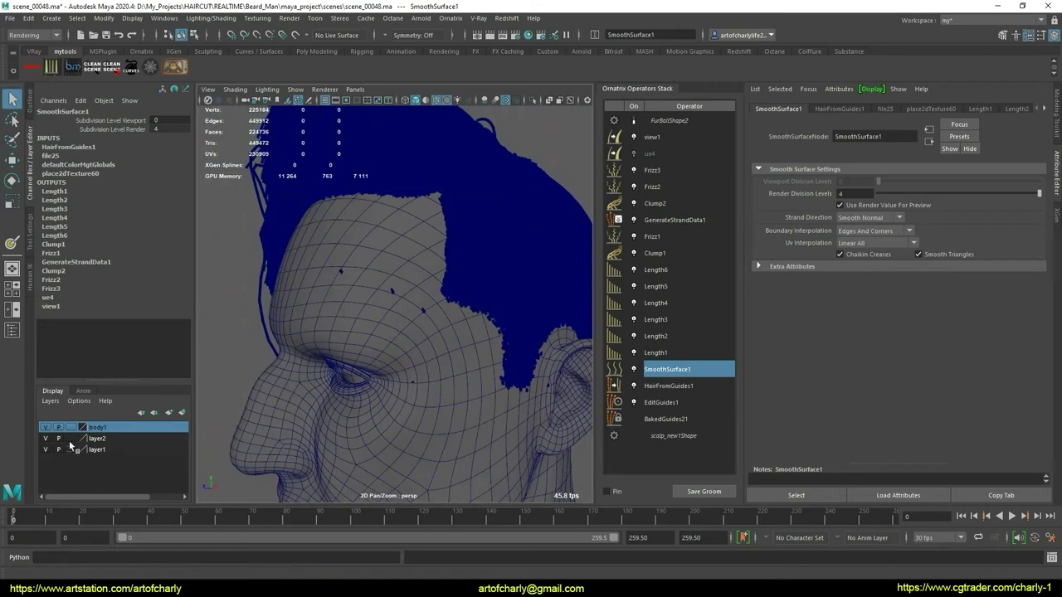
click(46, 428)
alt+drag(438, 324, 355, 281)
click(248, 323)
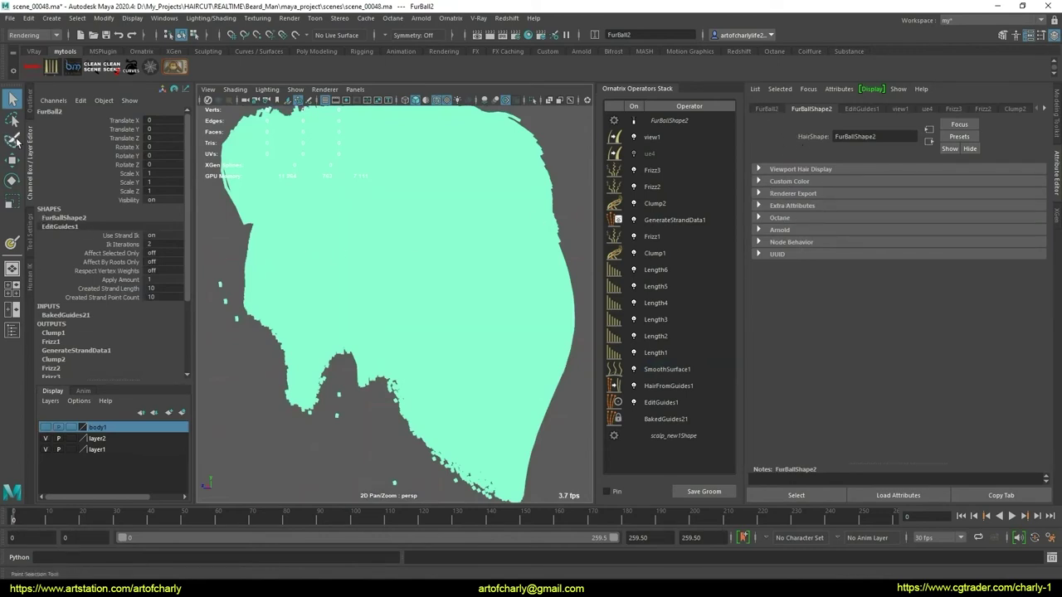
- Tick LOD Visibility in scalp_new1's Object Display and zoom into the scalp
click(11, 330)
click(81, 169)
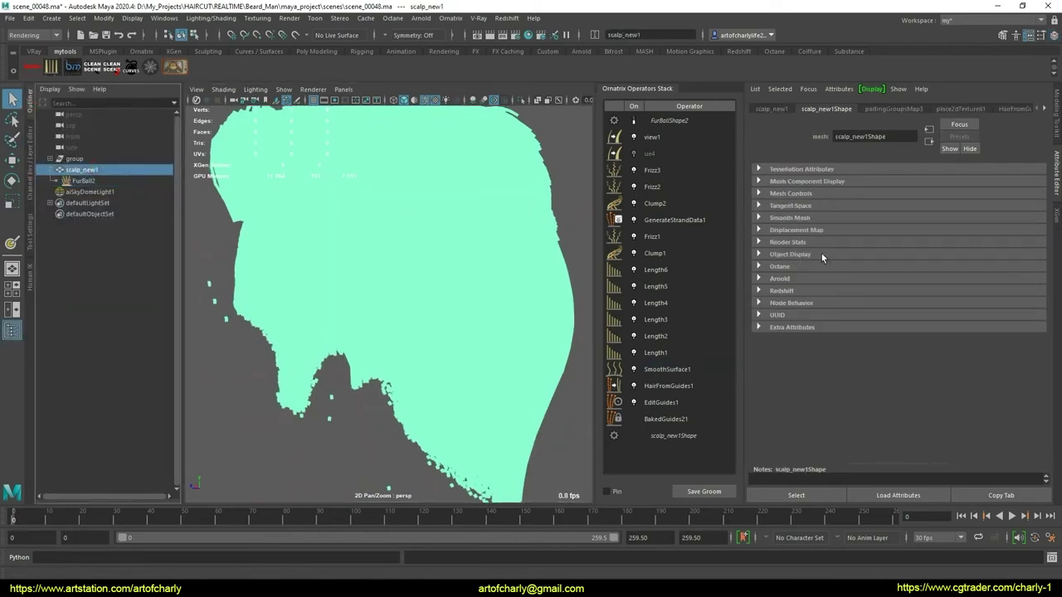
click(796, 254)
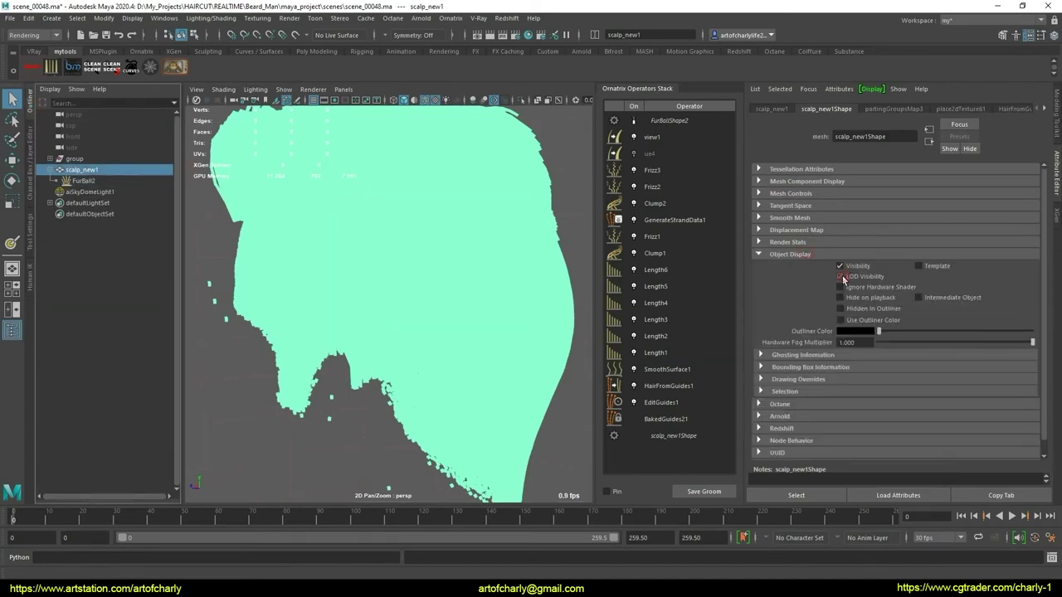
click(840, 276)
alt+middle_drag(365, 348, 413, 318)
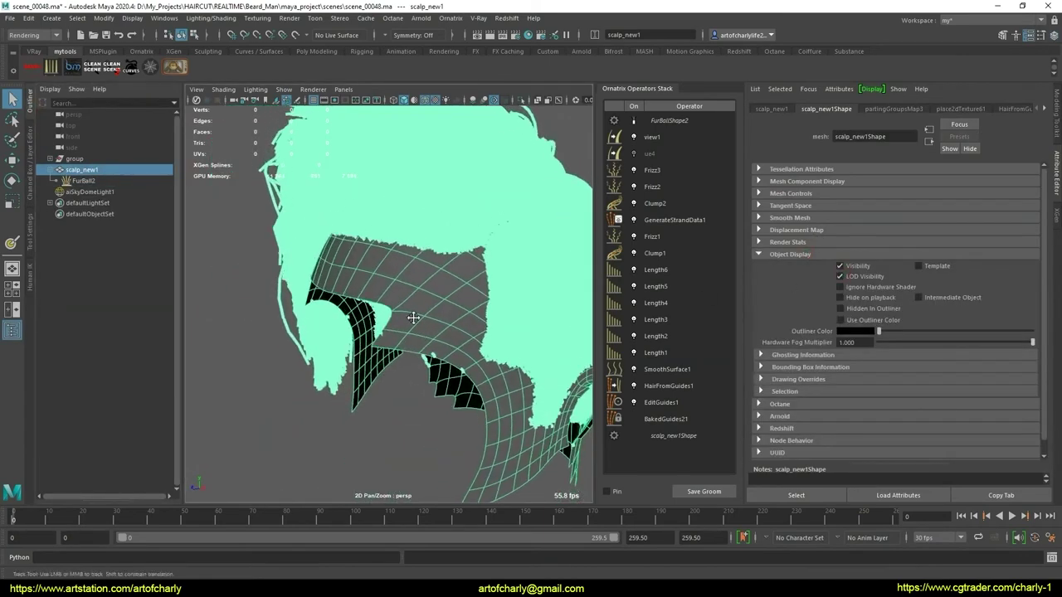
scroll(413, 318, up, 3)
scroll(390, 340, up, 3)
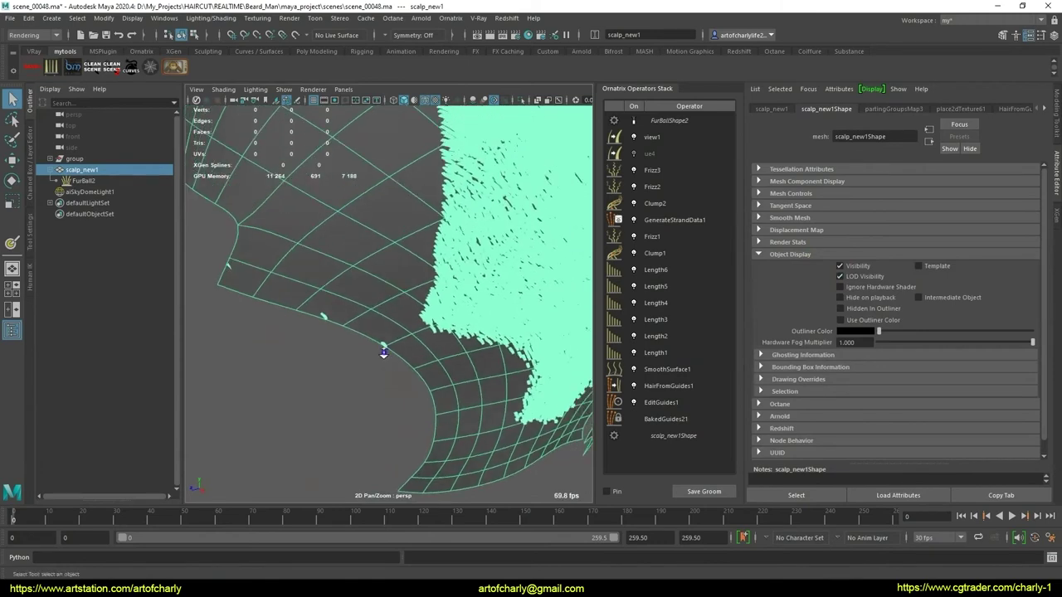
scroll(384, 353, up, 2)
scroll(394, 353, up, 2)
scroll(408, 352, up, 2)
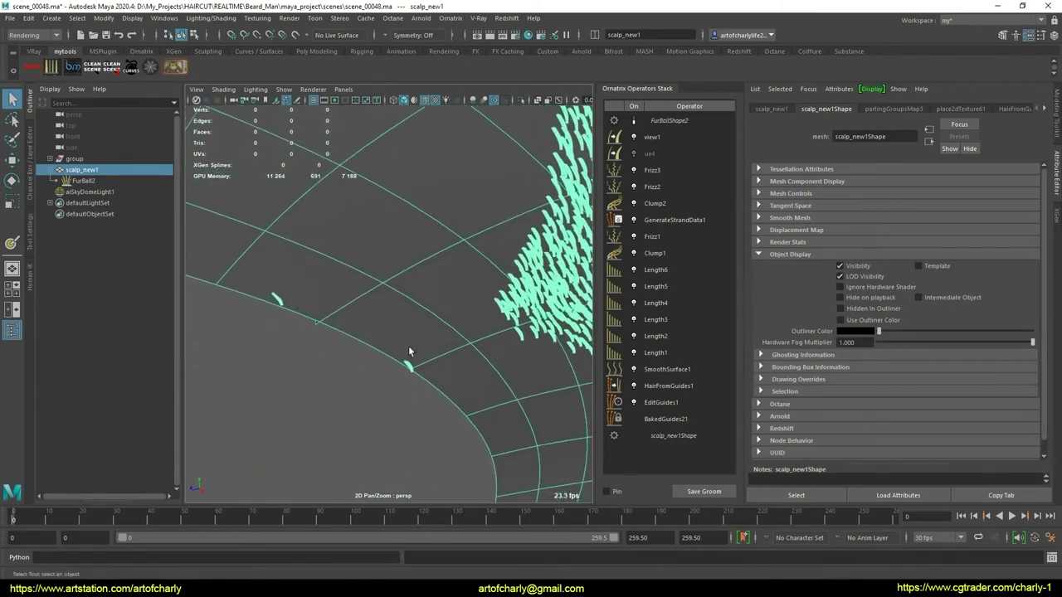
- Show HairFromGuides1 settings and attempt to paint hair attributes on the scalp
click(668, 385)
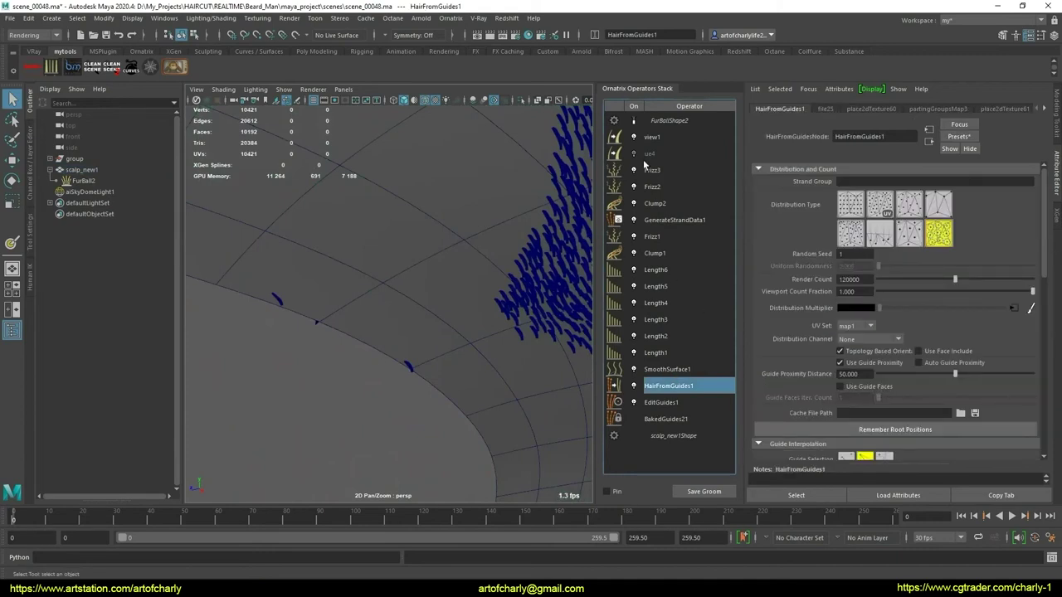
click(1028, 310)
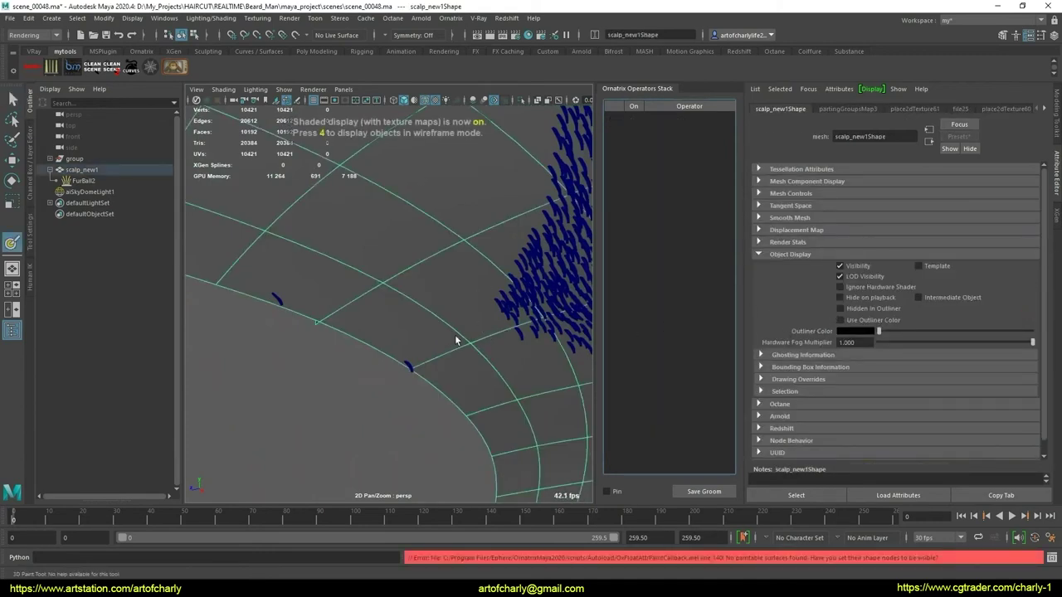
scroll(470, 326, down, 5)
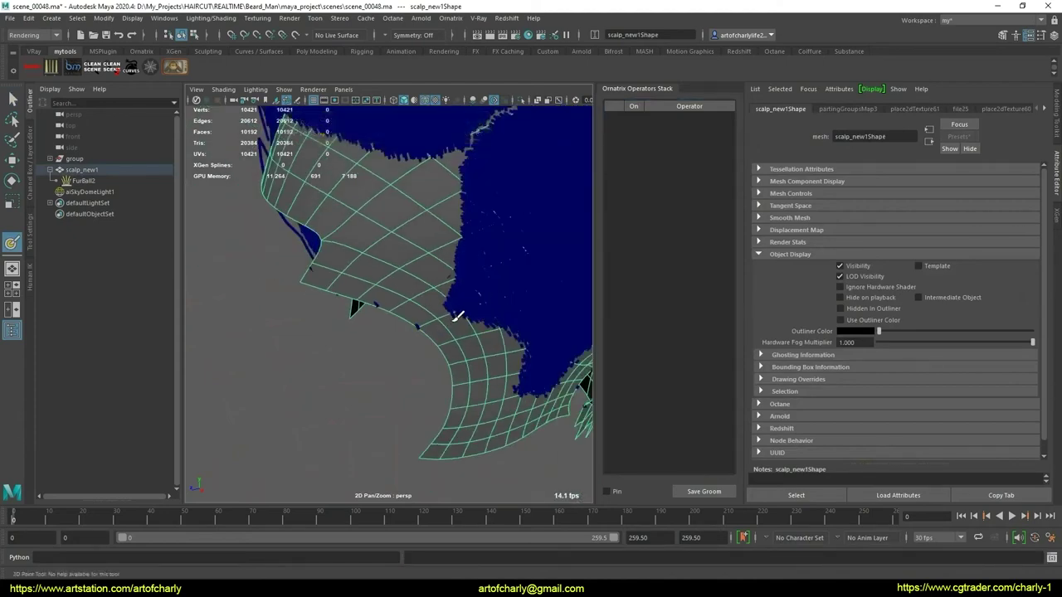
scroll(428, 337, up, 1)
key(w)
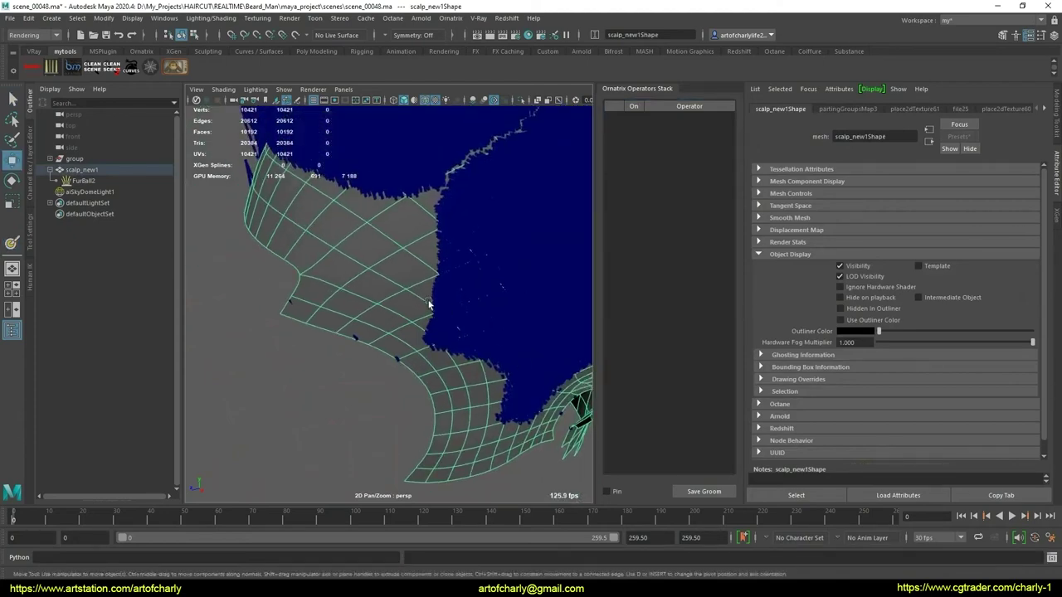
alt+drag(444, 316, 315, 177)
- Select FurBall2, show HairFromGuides1 settings, and orbit to the fade edge
click(83, 180)
key(q)
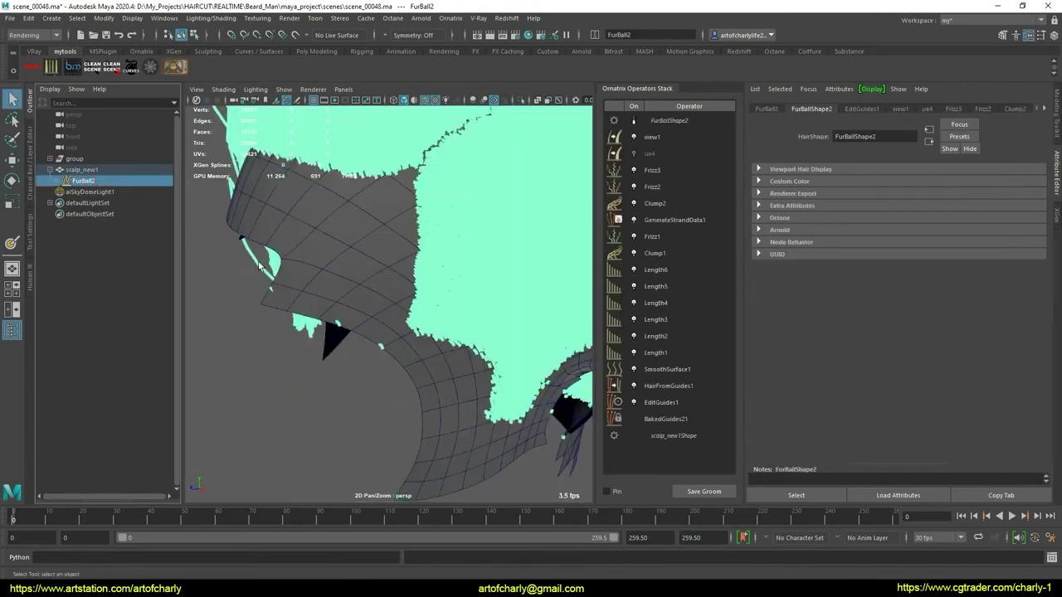
click(666, 386)
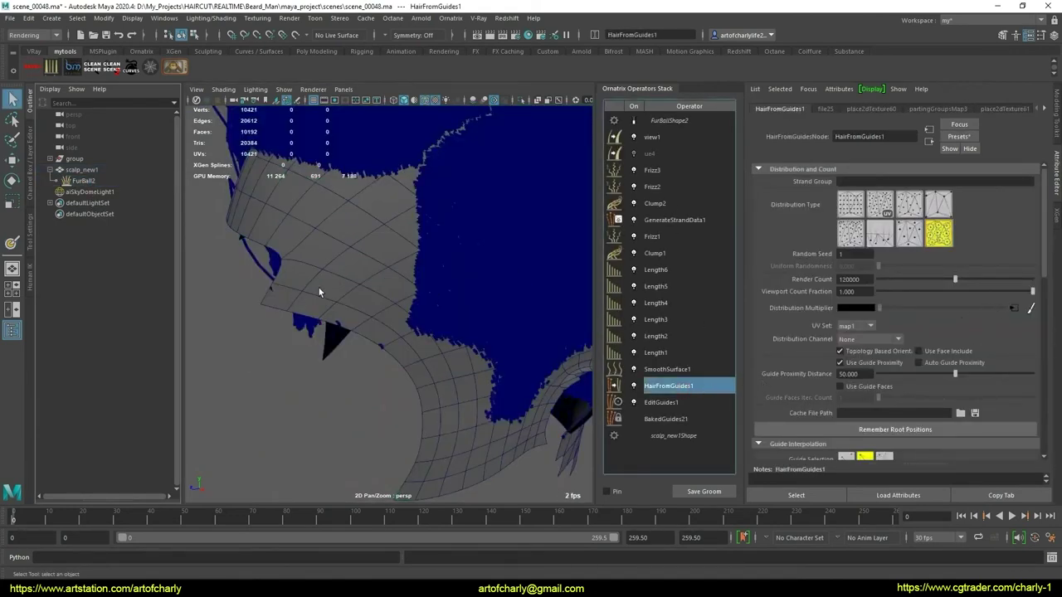
mouse_move(376, 404)
alt+mouse_down()
mouse_move(429, 348)
mouse_move(643, 351)
alt+mouse_up()
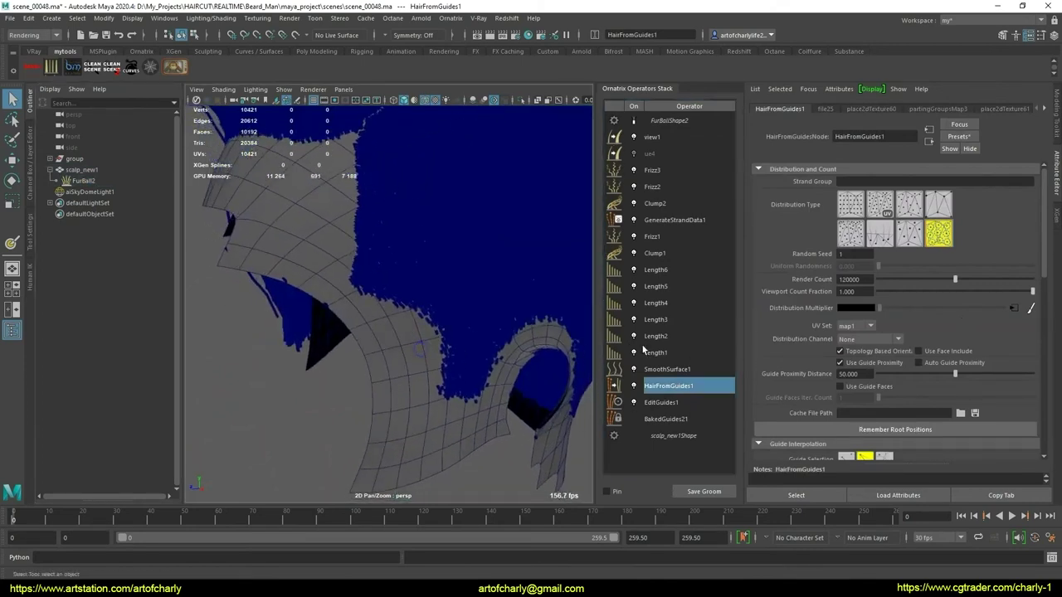
- Disable Frizz3, Frizz2, Clump2, GenerateStrandData1, Frizz1 and Length6 through Length1 operators
click(634, 170)
click(634, 187)
click(634, 203)
click(634, 220)
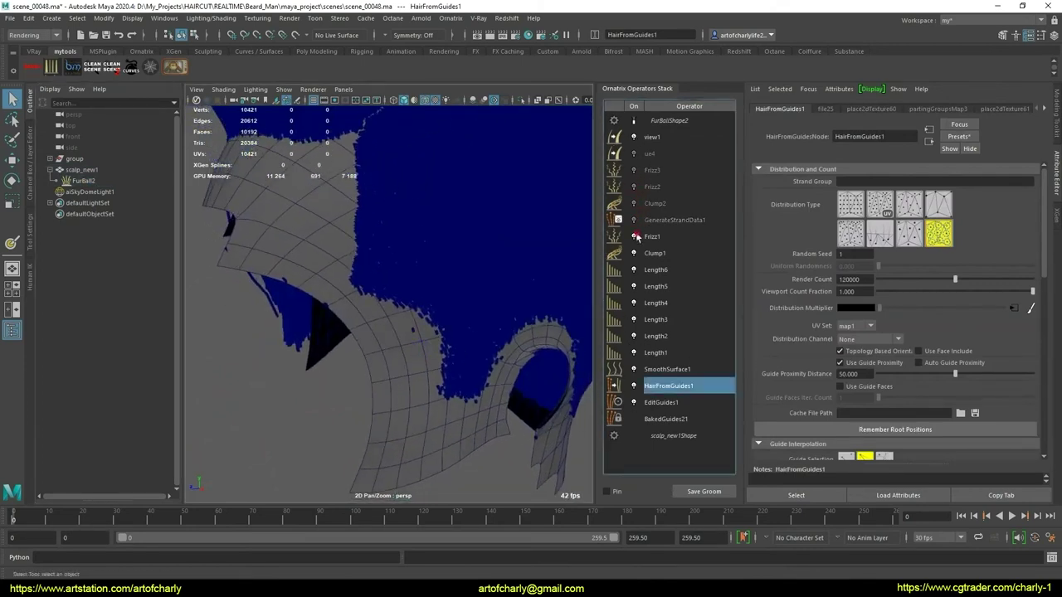
click(634, 236)
click(634, 270)
click(634, 286)
click(634, 303)
click(634, 319)
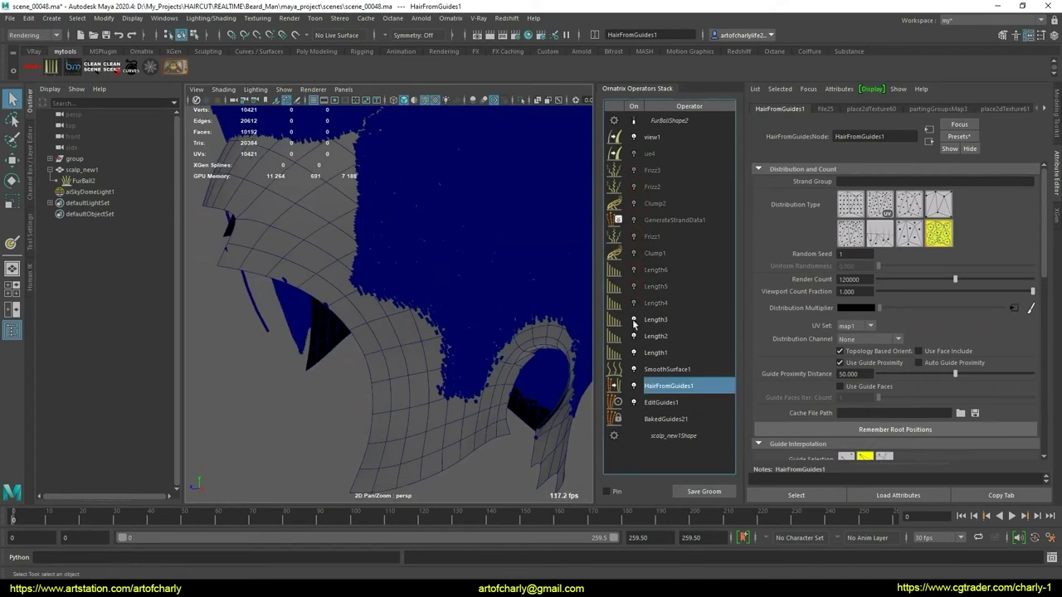
click(633, 336)
click(634, 352)
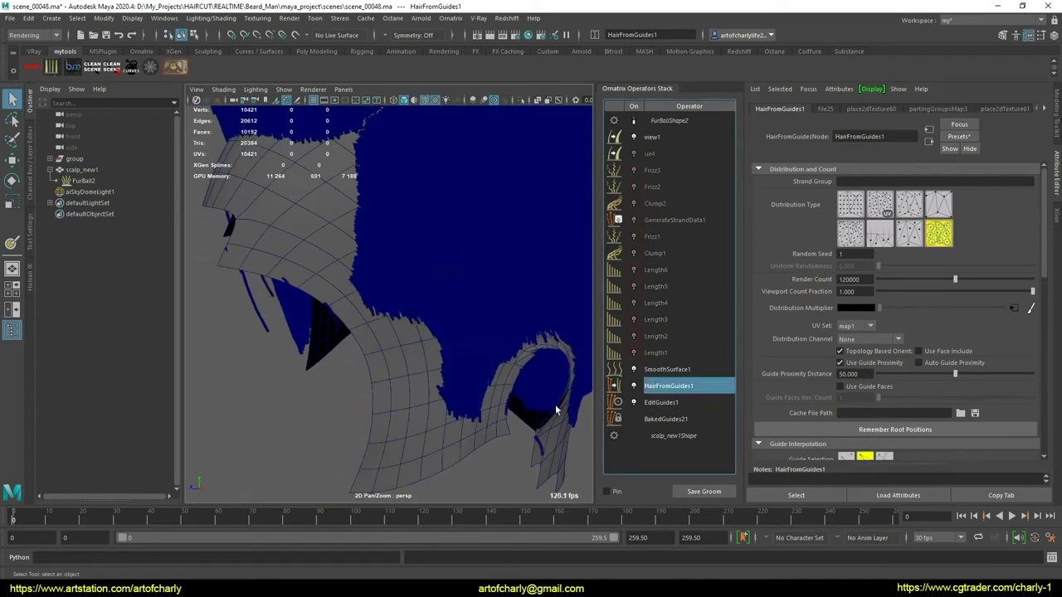
- Disable HairFromGuides1 to leave only guides, then attempt painting attributes on the scalp
scroll(484, 356, up, 3)
middle_drag(484, 356, 406, 383)
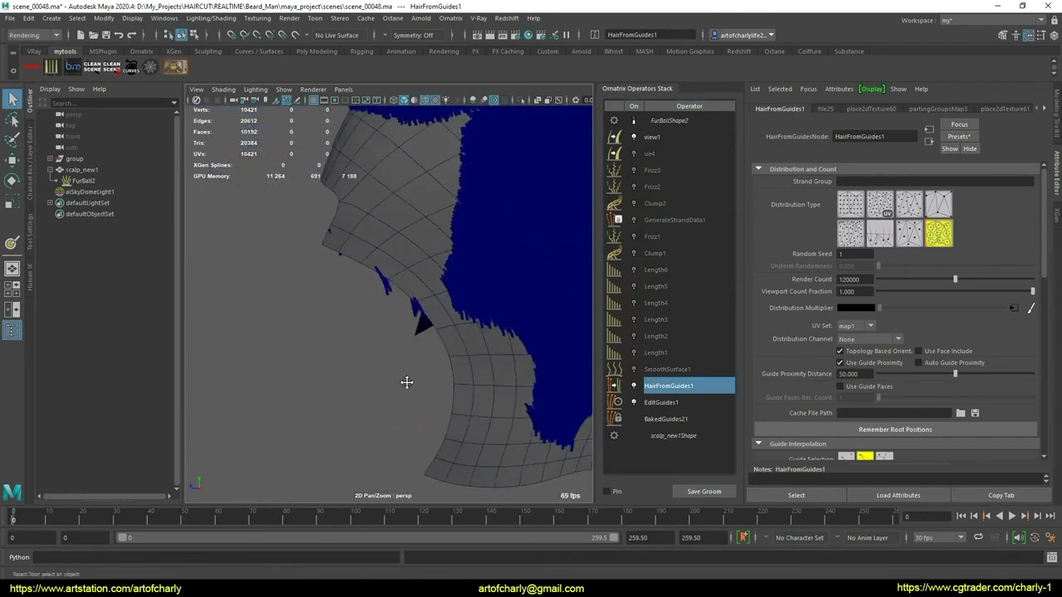
scroll(394, 399, up, 2)
scroll(403, 374, up, 5)
scroll(409, 415, up, 3)
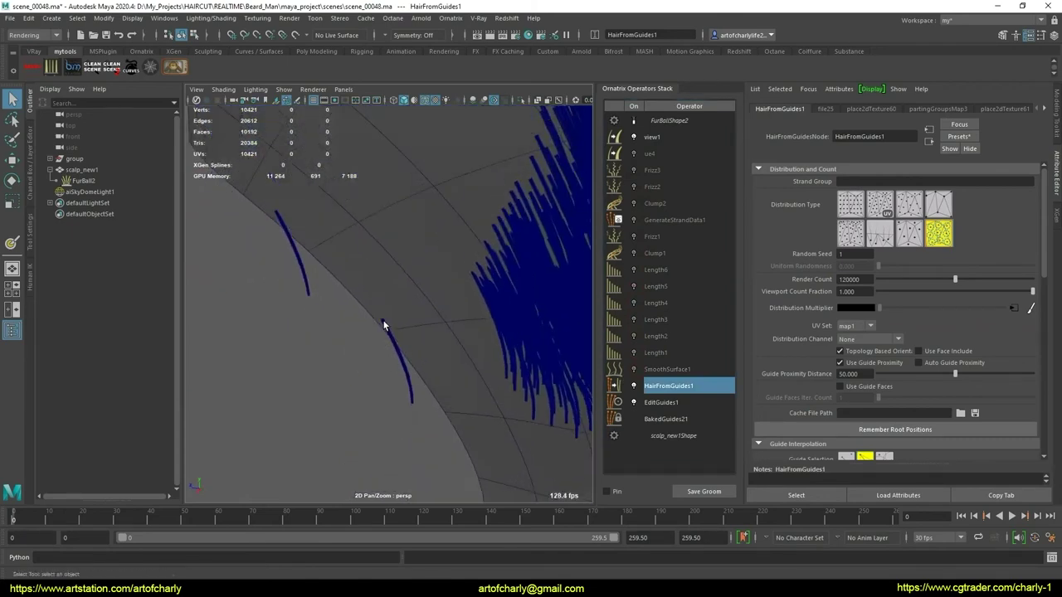
click(636, 387)
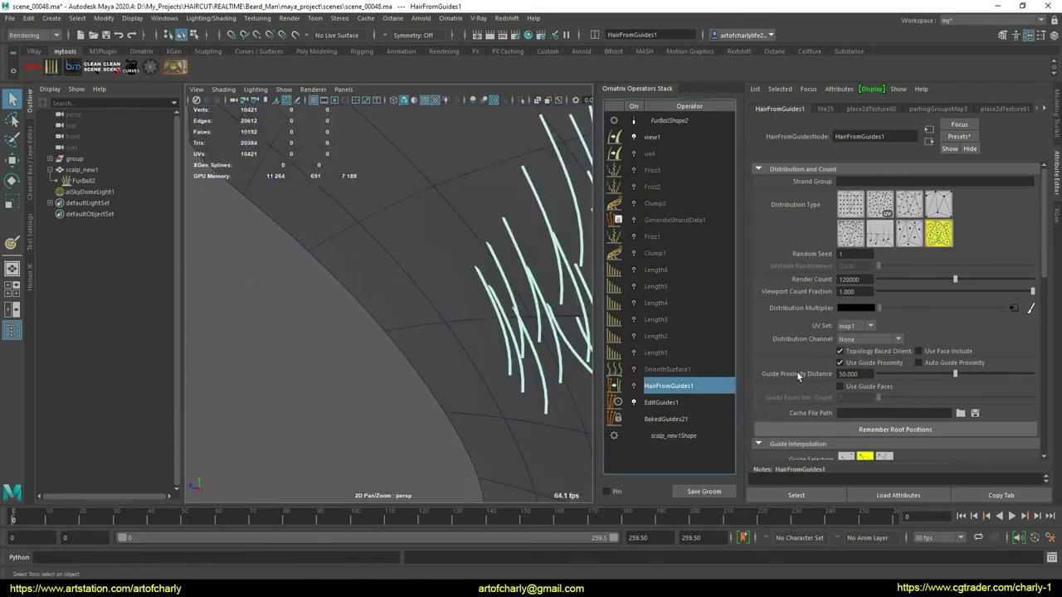
click(1032, 309)
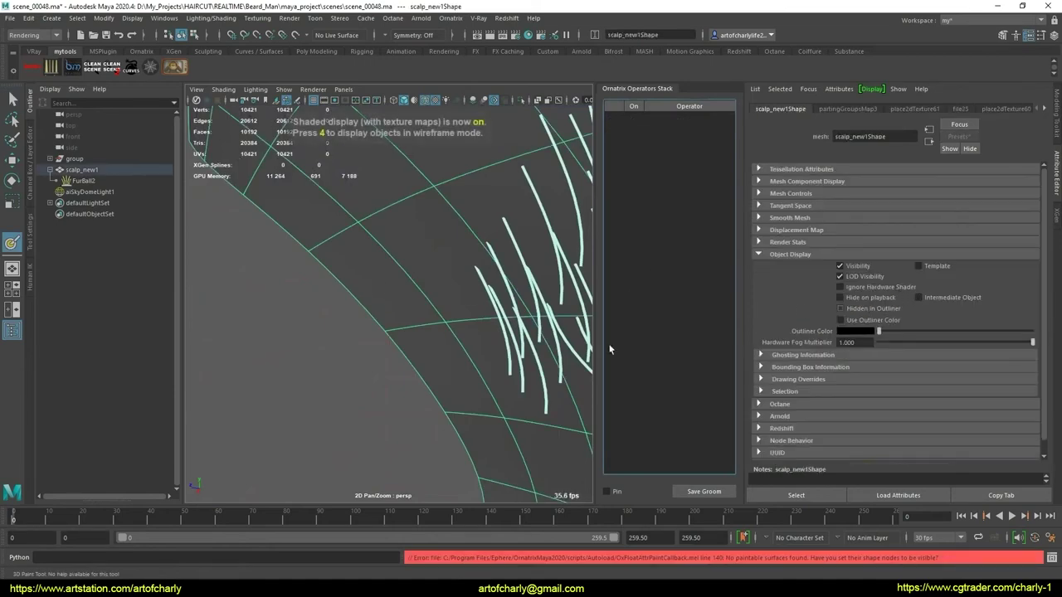
- Assign an existing material to the scalp_new1 mesh
scroll(395, 340, down, 3)
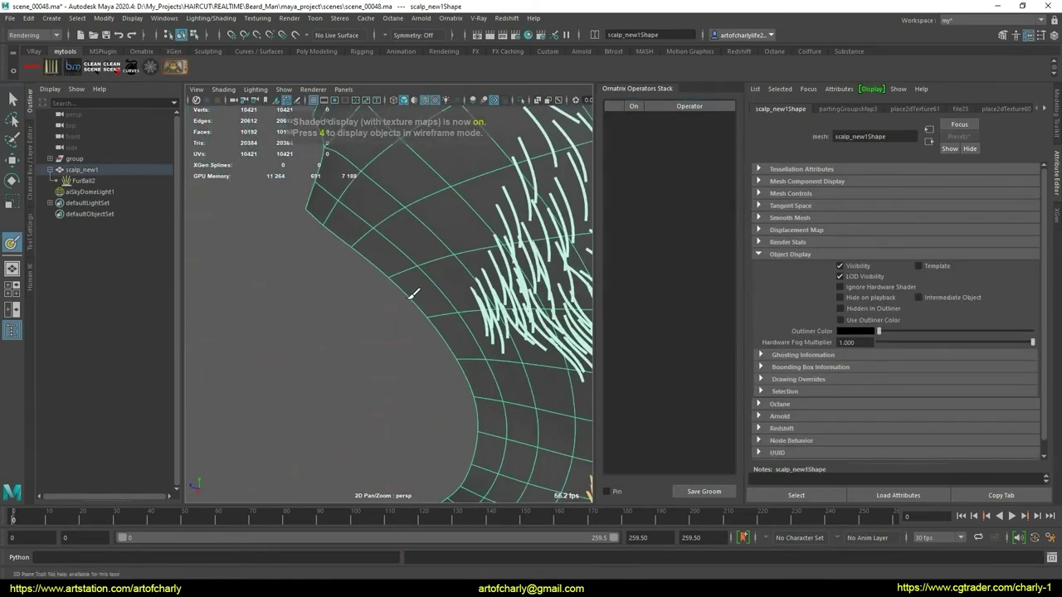
alt+drag(398, 315, 346, 333)
key(w)
click(416, 352)
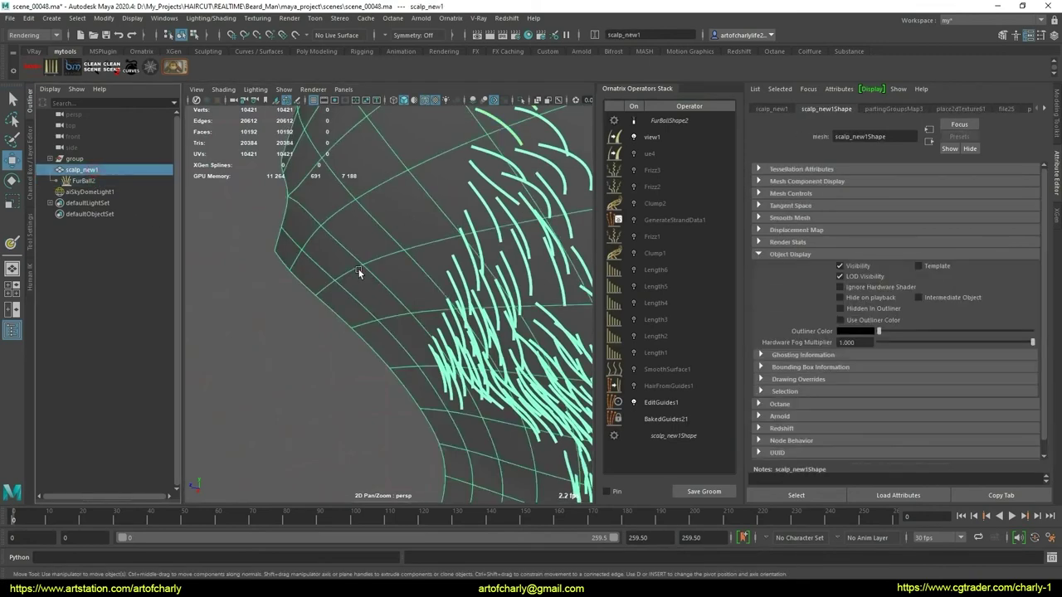
right_click(336, 224)
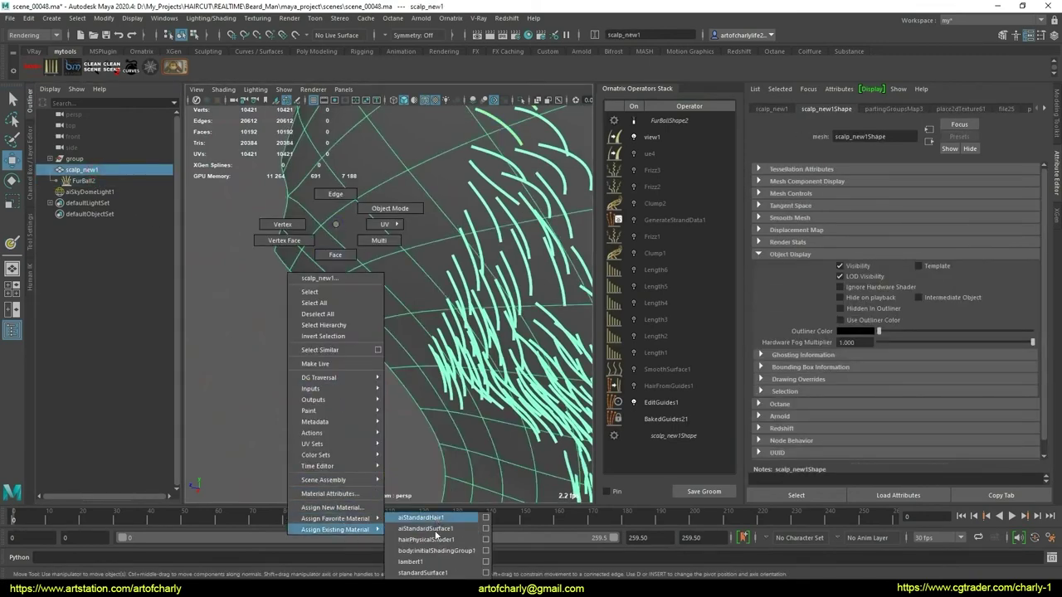
click(411, 561)
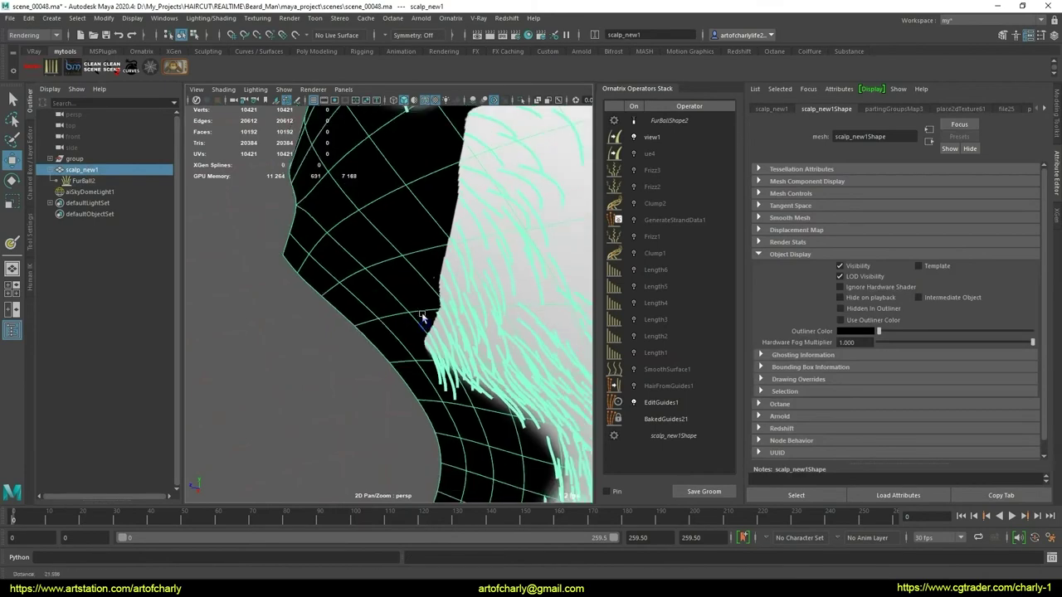
- Switch to shaded display and re-enable HairFromGuides1 to show hair along the fade edge
scroll(452, 351, up, 2)
key(5)
scroll(427, 349, up, 2)
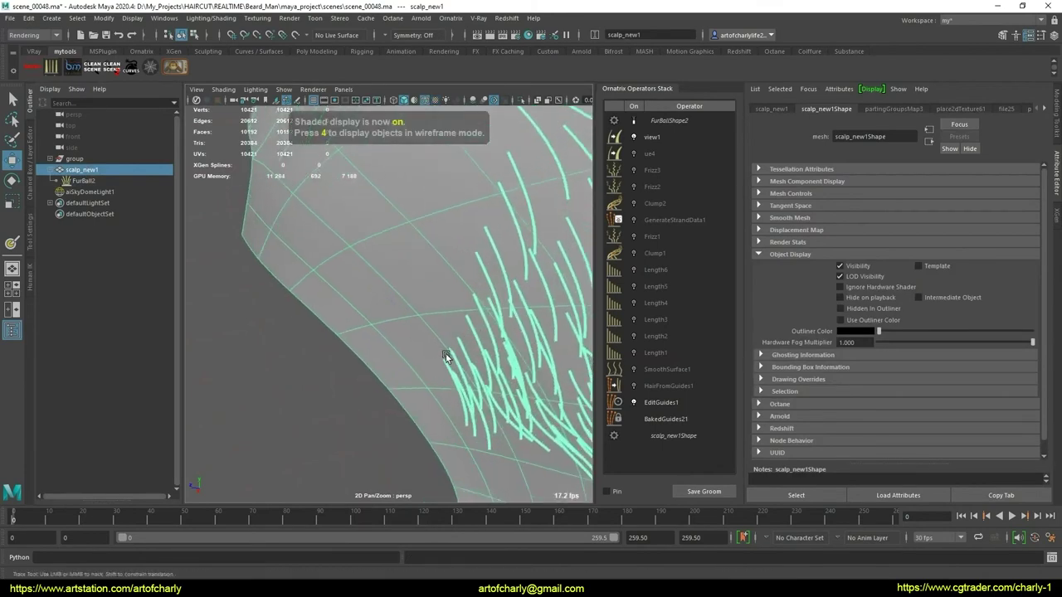
click(669, 386)
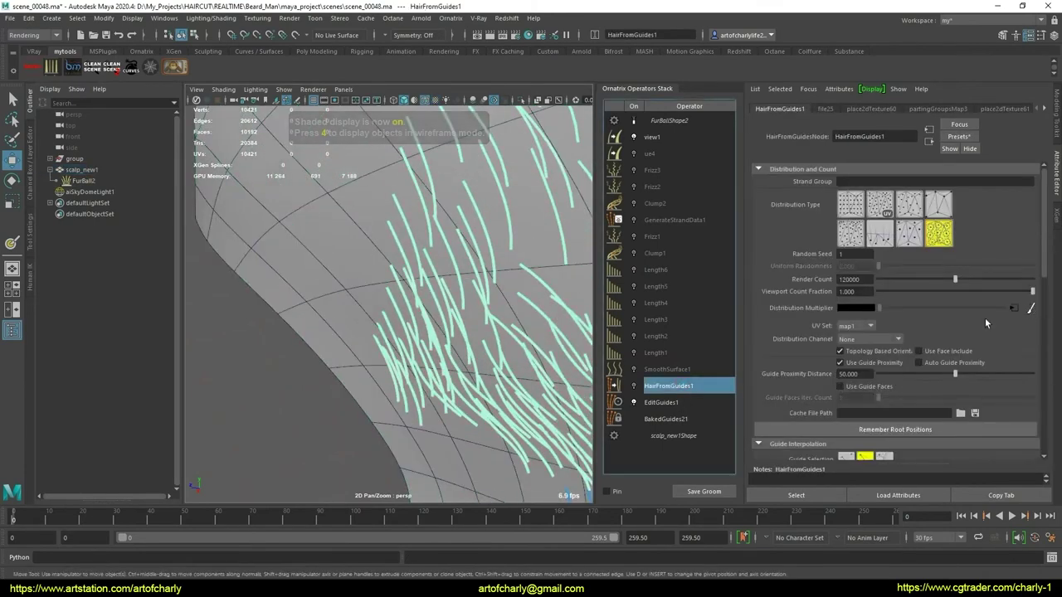
scroll(477, 384, up, 1)
click(634, 386)
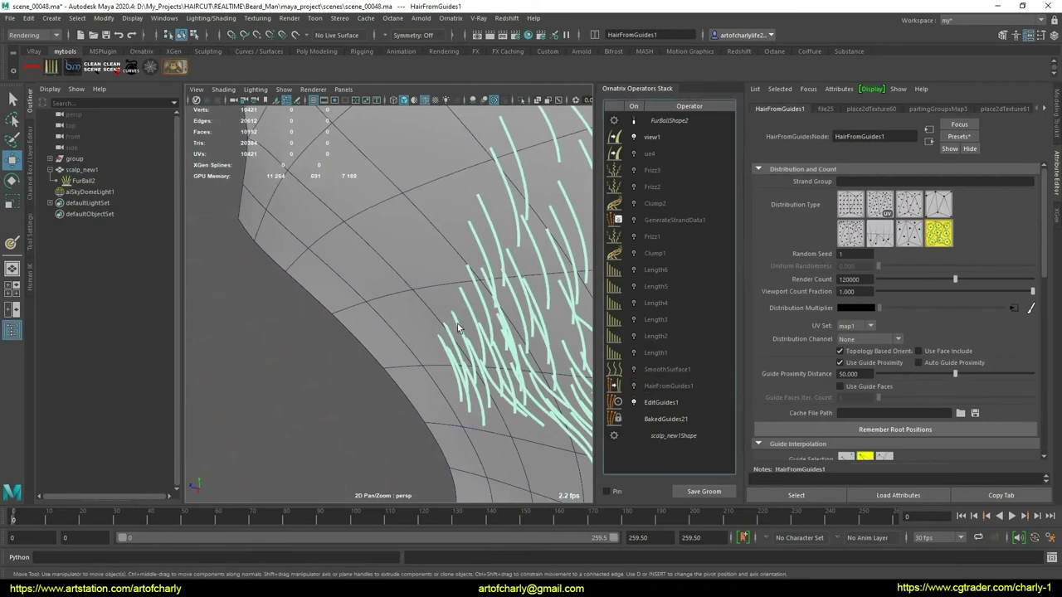
middle_drag(353, 340, 411, 353)
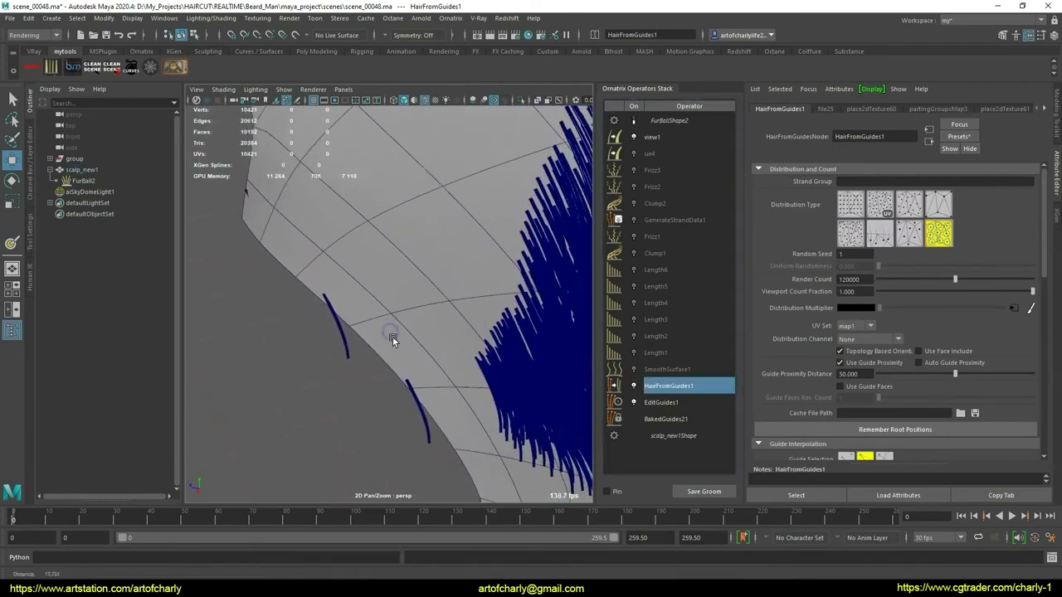
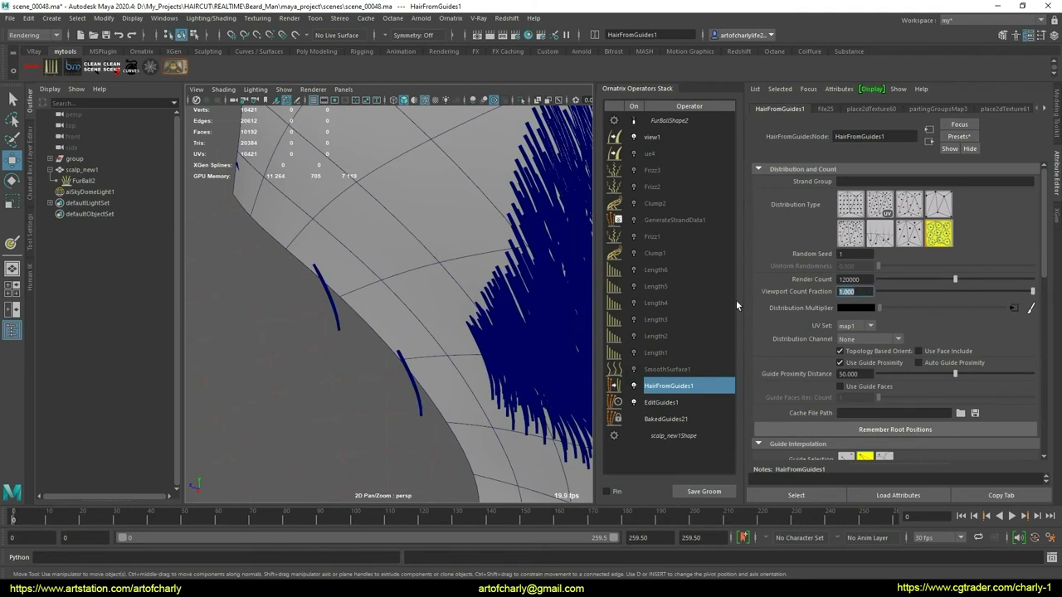
- Lower HairFromGuides1's viewport count fraction to 0.050 and close in on the scalp edge
text(0.)
text(1)
key(Return)
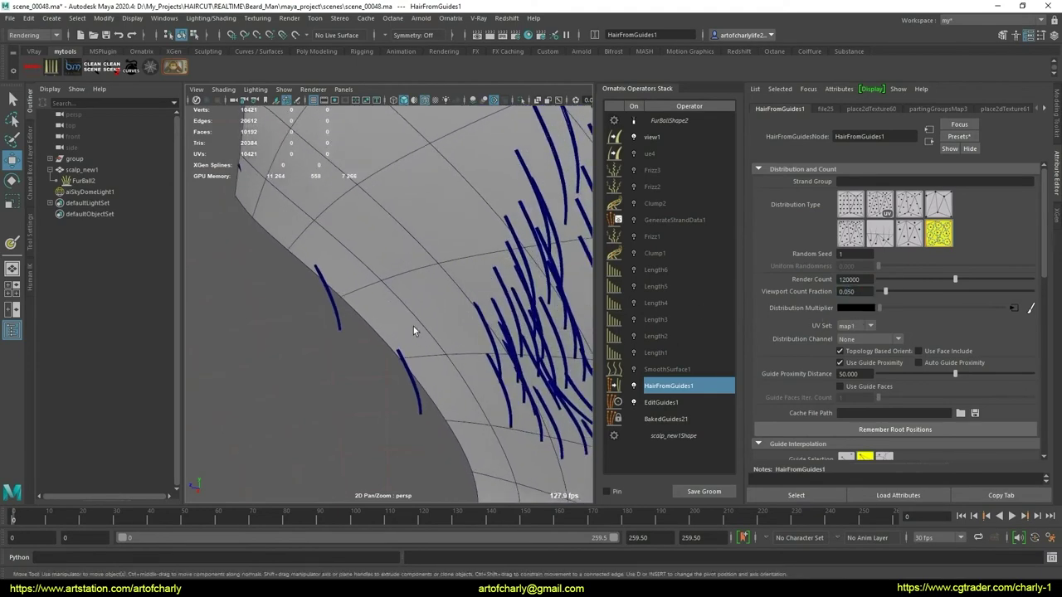
mouse_move(379, 277)
alt+mouse_down()
mouse_move(372, 244)
mouse_move(390, 238)
alt+mouse_up()
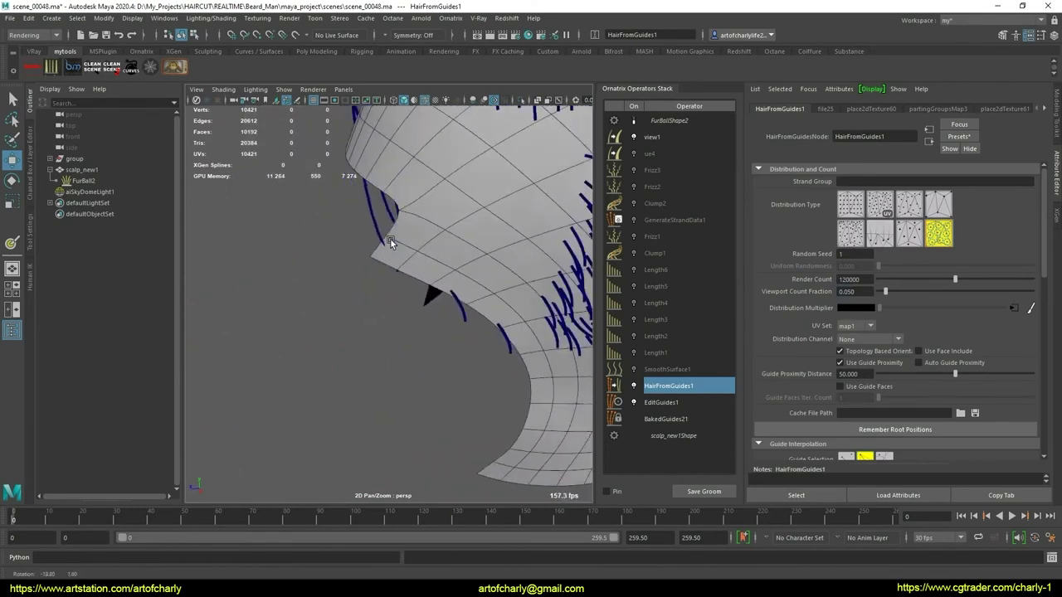
alt+right_drag(390, 238, 435, 354)
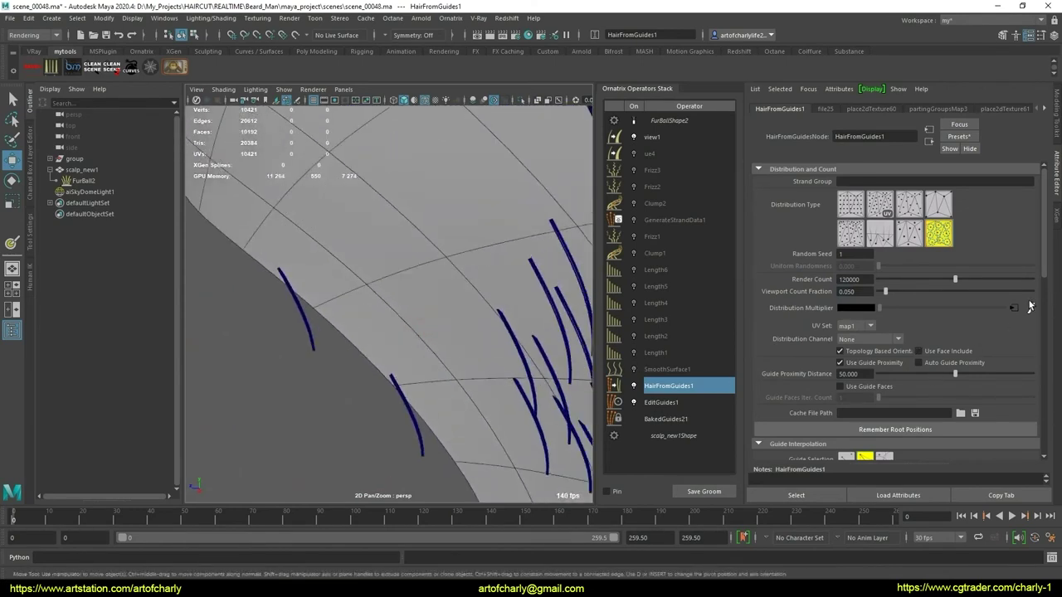
- Select the scalp mesh and show it in textured display with its distribution map
click(339, 271)
key(6)
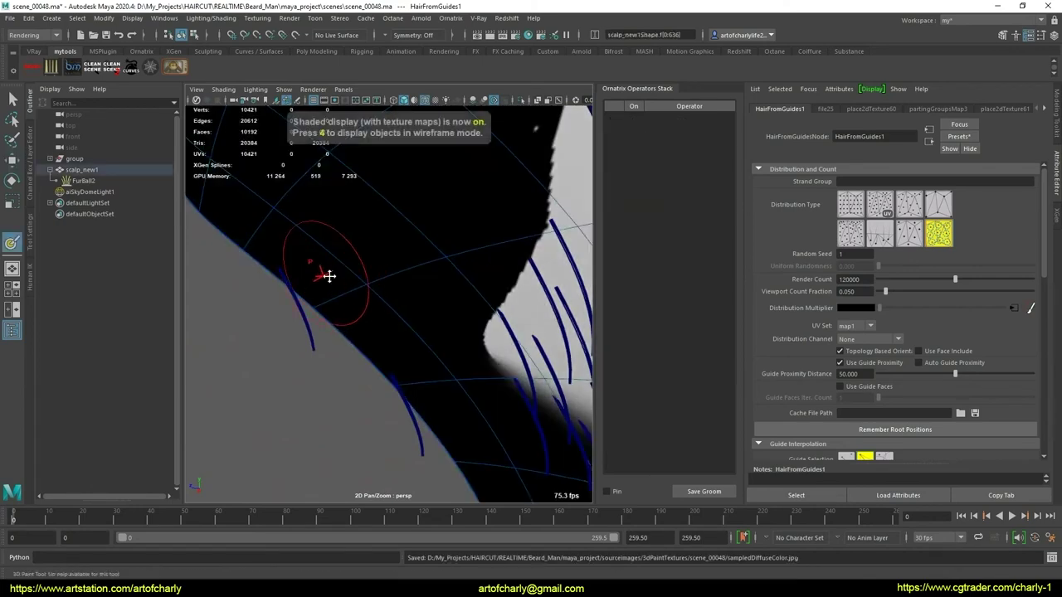
click(327, 273)
mouse_move(327, 273)
alt+mouse_down()
mouse_move(408, 334)
mouse_move(409, 324)
mouse_move(384, 324)
alt+mouse_up()
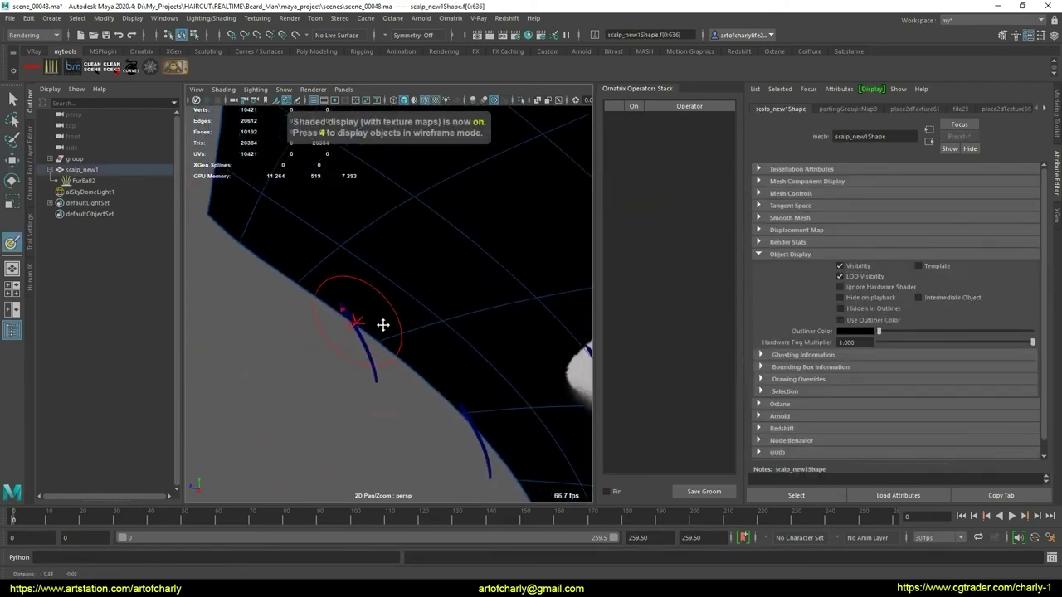
- Set the 3D Paint Tool colour to black and review its stylus pressure settings
click(38, 230)
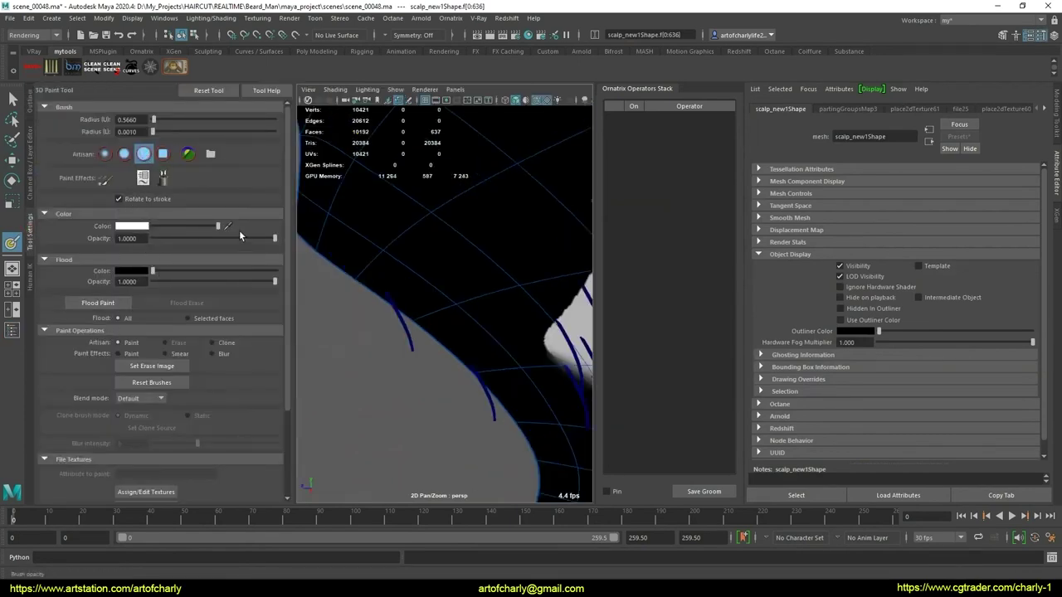
drag(212, 228, 119, 234)
scroll(129, 417, down, 2)
scroll(119, 452, down, 2)
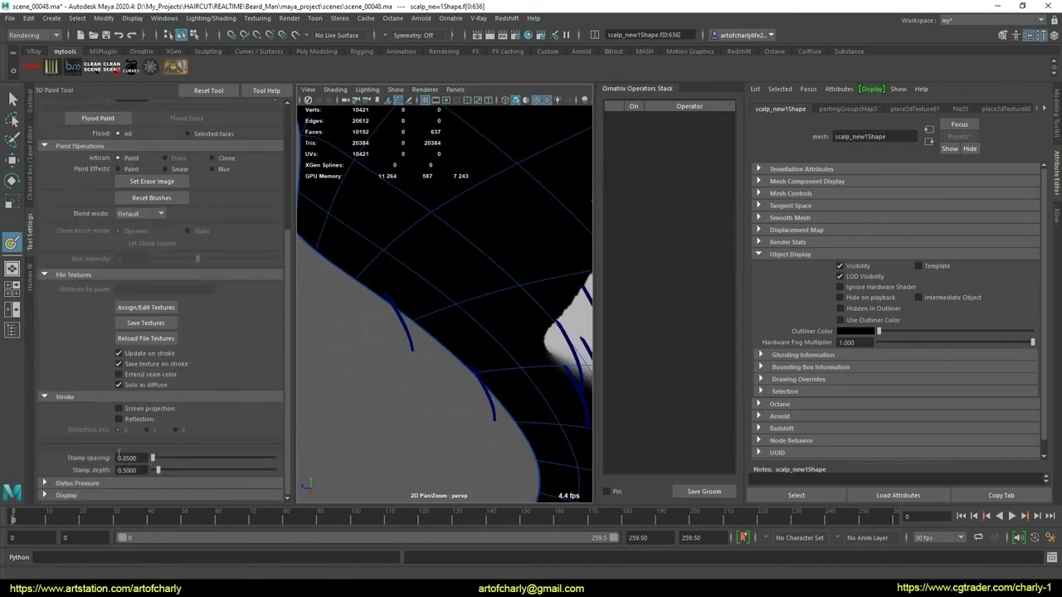
click(78, 485)
scroll(151, 465, down, 2)
scroll(81, 424, up, 3)
scroll(81, 423, up, 3)
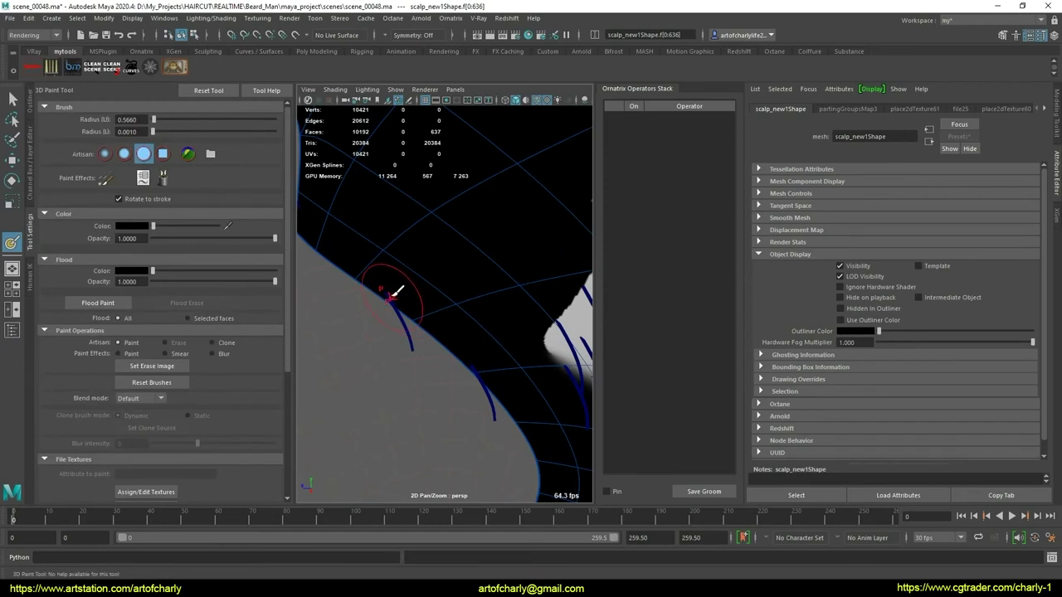
scroll(120, 431, down, 5)
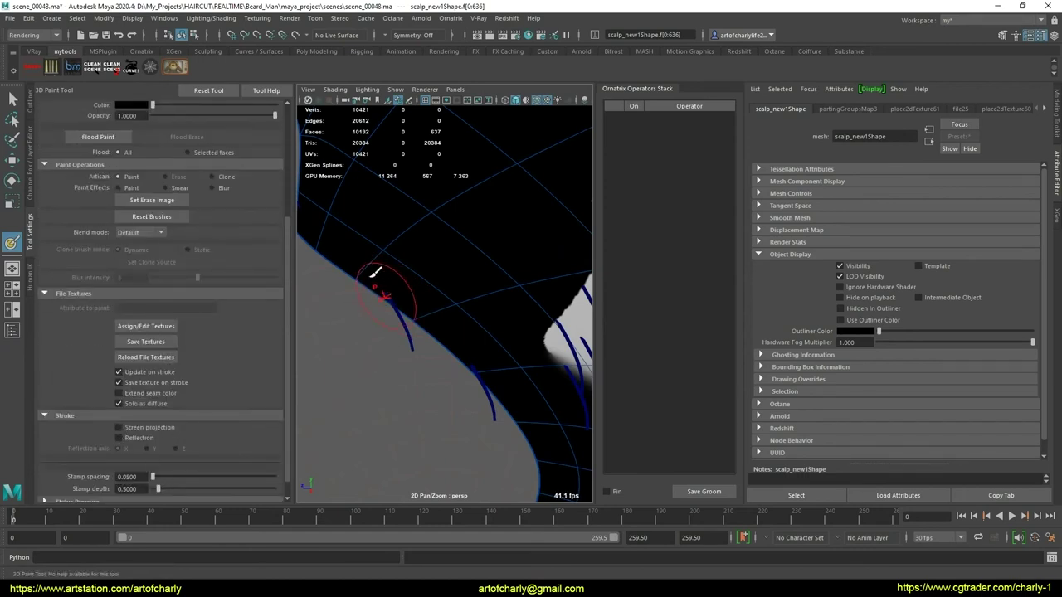
- Paint a first black stroke on the scalp edge, then orbit around the scalp
drag(427, 303, 440, 308)
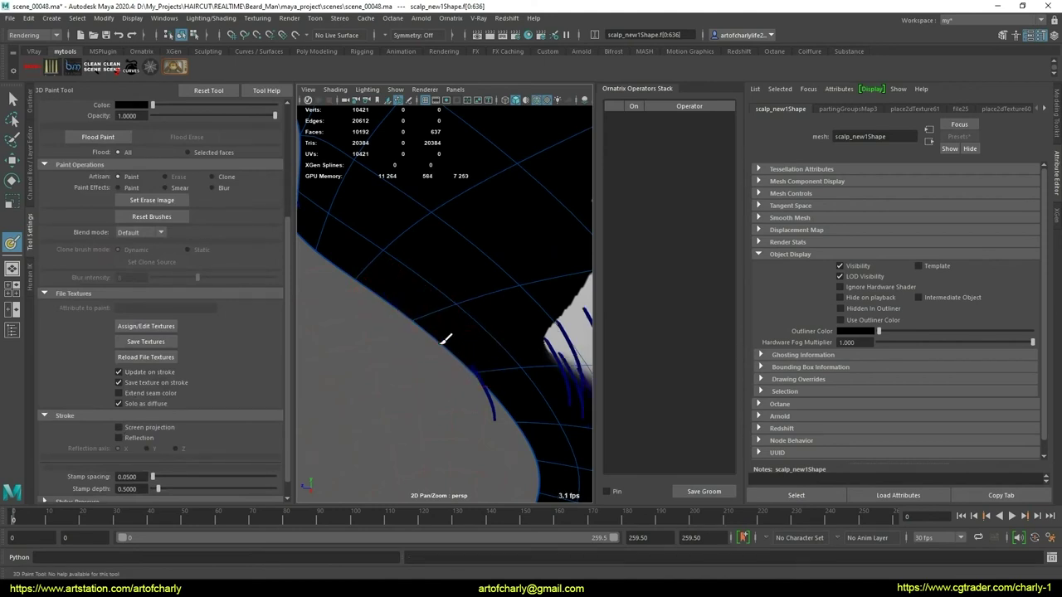
mouse_move(445, 344)
alt+mouse_down()
mouse_move(454, 341)
mouse_move(374, 365)
alt+mouse_up()
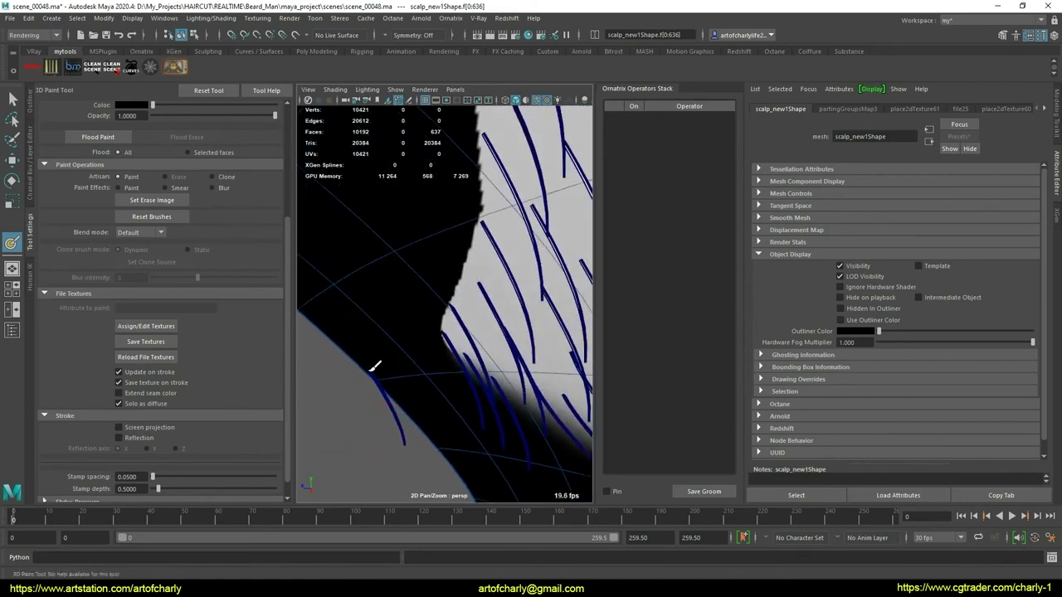
alt+middle_drag(390, 338, 466, 357)
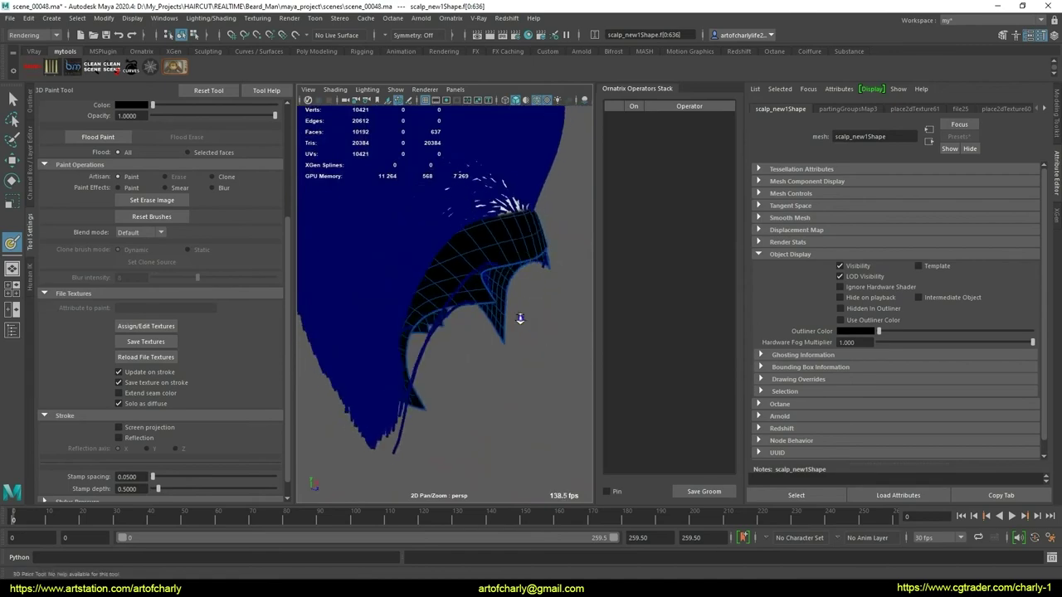
alt+drag(466, 357, 505, 360)
alt+right_drag(506, 360, 491, 406)
- Reframe the view diagonally along the scalp edge and paint black along it
scroll(467, 374, up, 3)
scroll(467, 384, up, 3)
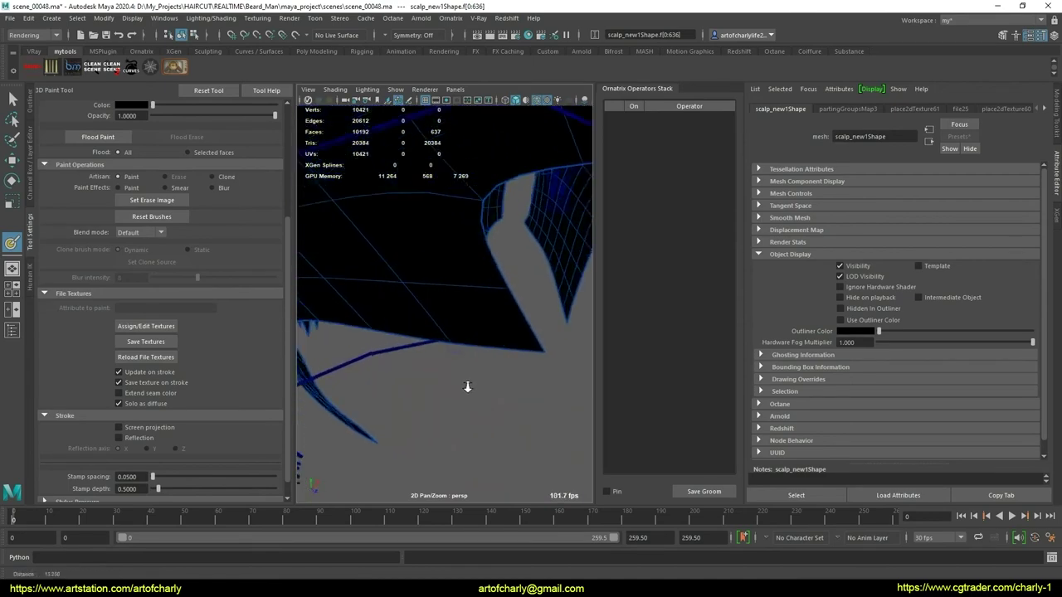
scroll(434, 356, up, 3)
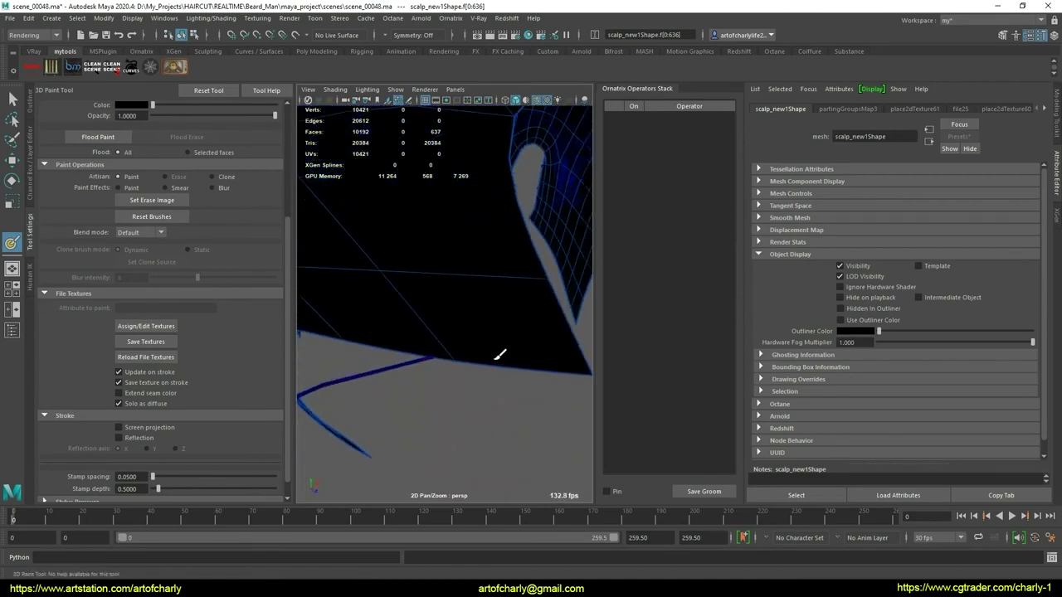
scroll(440, 332, down, 2)
scroll(469, 299, down, 2)
scroll(498, 278, down, 2)
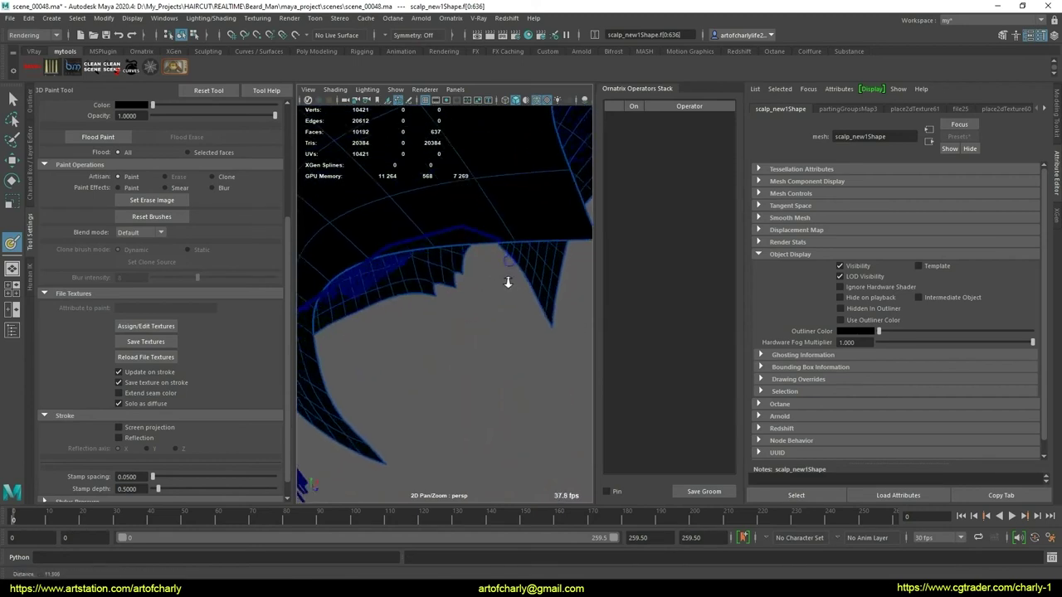
scroll(508, 286, up, 2)
scroll(504, 307, up, 2)
scroll(500, 322, up, 1)
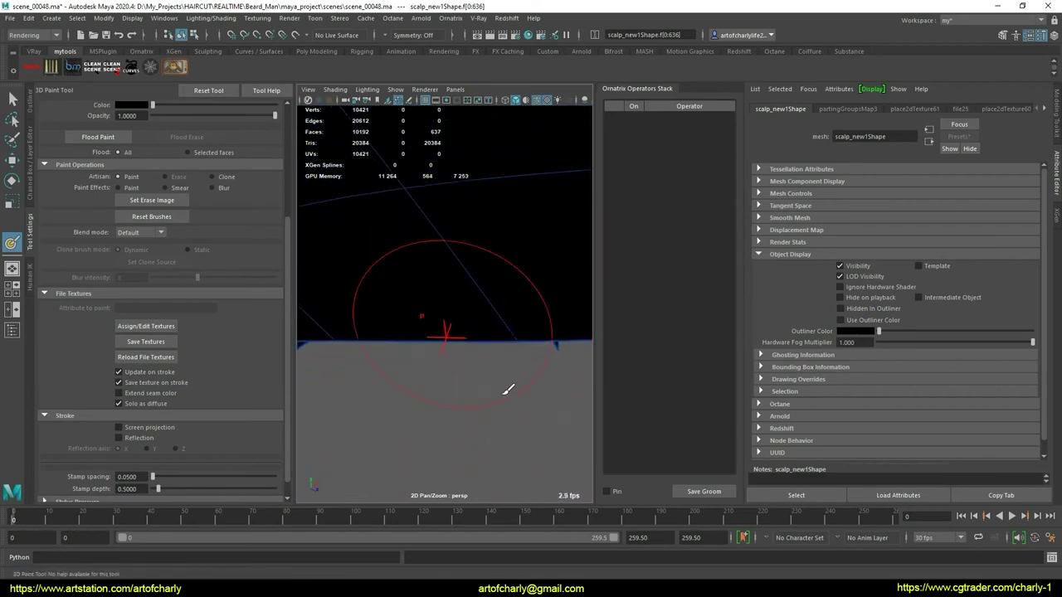
scroll(469, 332, down, 3)
scroll(462, 359, down, 2)
scroll(448, 348, up, 2)
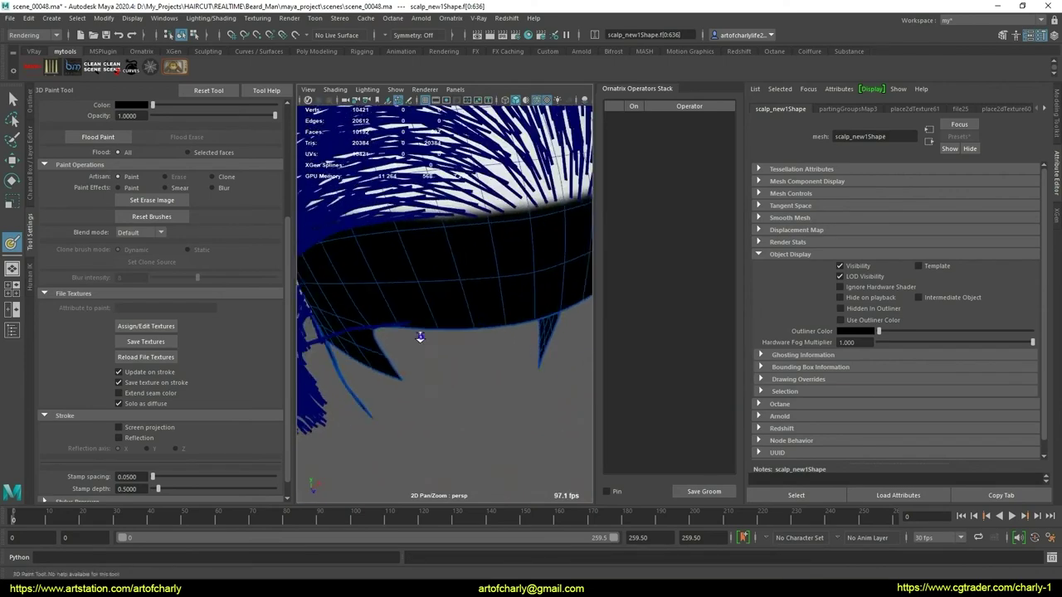
scroll(434, 353, up, 3)
scroll(437, 348, up, 2)
mouse_move(447, 357)
alt+mouse_down()
mouse_move(448, 373)
mouse_move(481, 385)
alt+mouse_up()
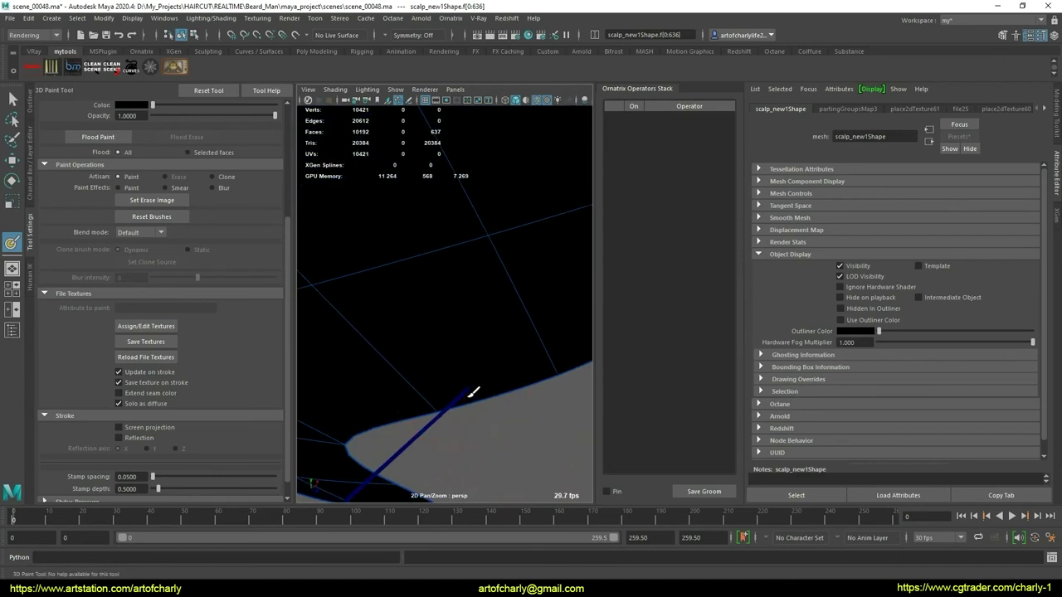
mouse_move(503, 423)
alt+mouse_down()
mouse_move(450, 343)
mouse_move(474, 368)
alt+mouse_up()
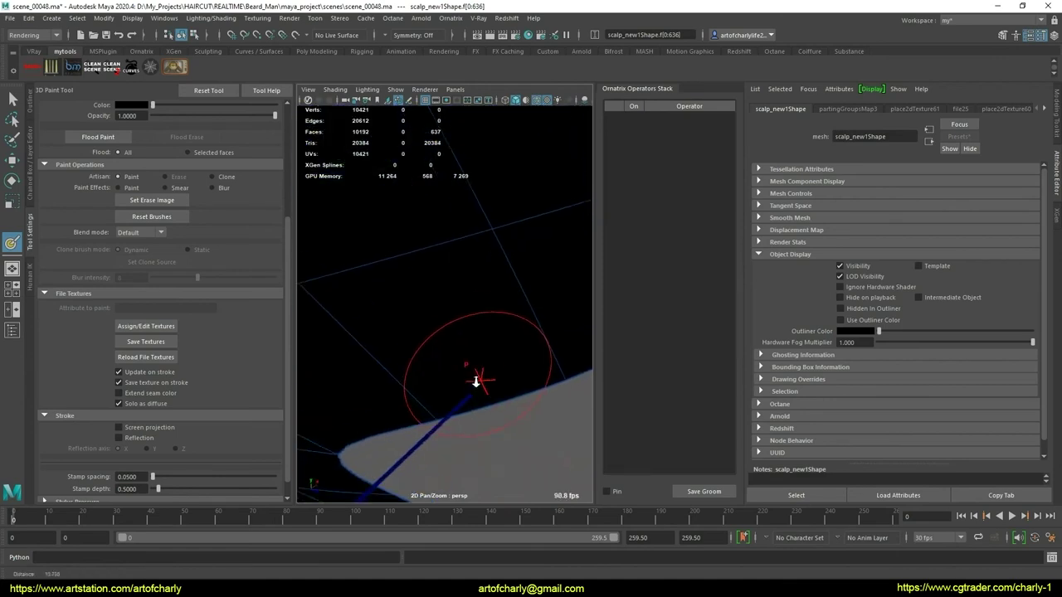
drag(458, 407, 490, 409)
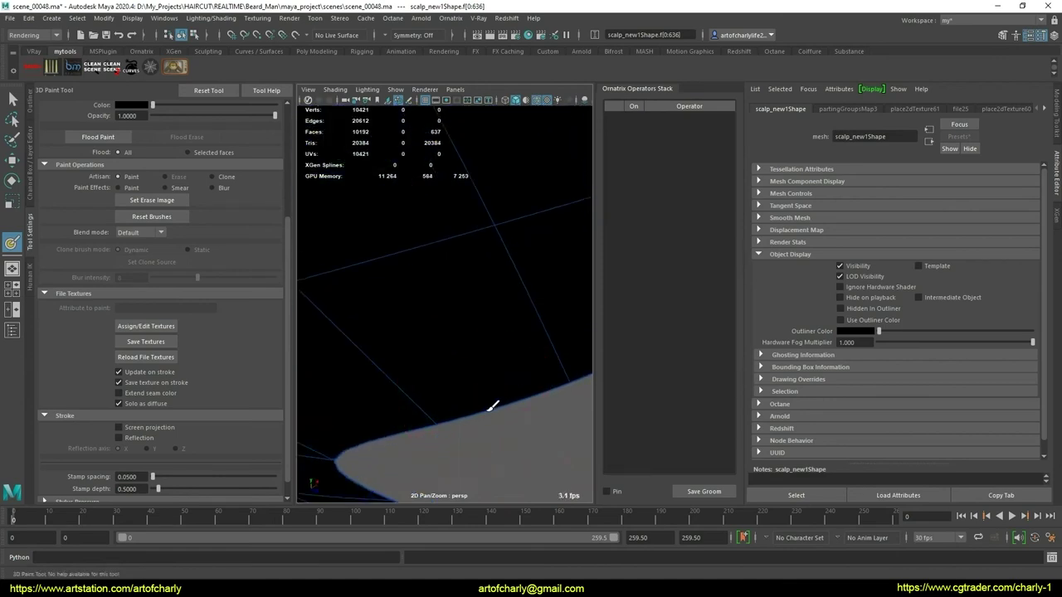
- Paint black over the edge strands, undoing one stroke and clearing the last remaining strand
mouse_move(456, 322)
alt+mouse_down()
mouse_move(445, 361)
mouse_move(531, 335)
mouse_move(469, 341)
mouse_move(526, 355)
mouse_move(434, 349)
mouse_move(489, 358)
mouse_move(467, 342)
mouse_move(457, 307)
alt+mouse_up()
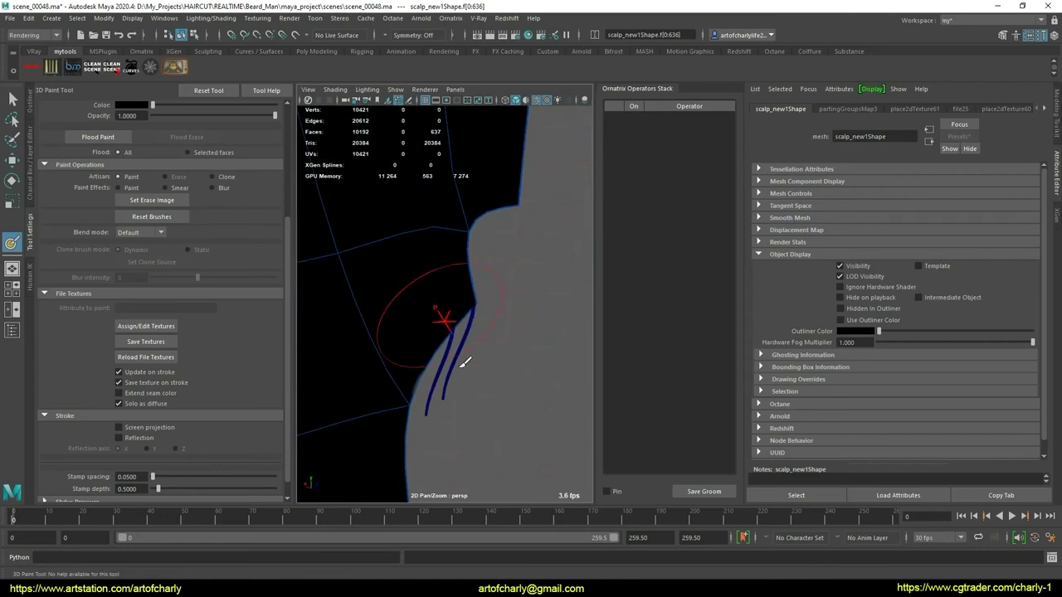
drag(442, 337, 471, 342)
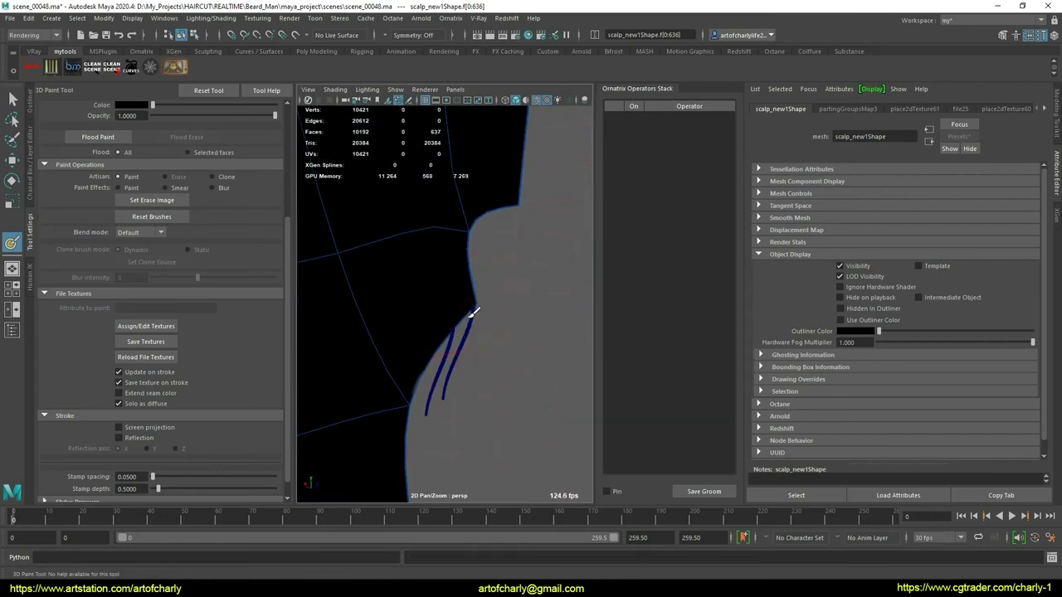
key(ctrl+z)
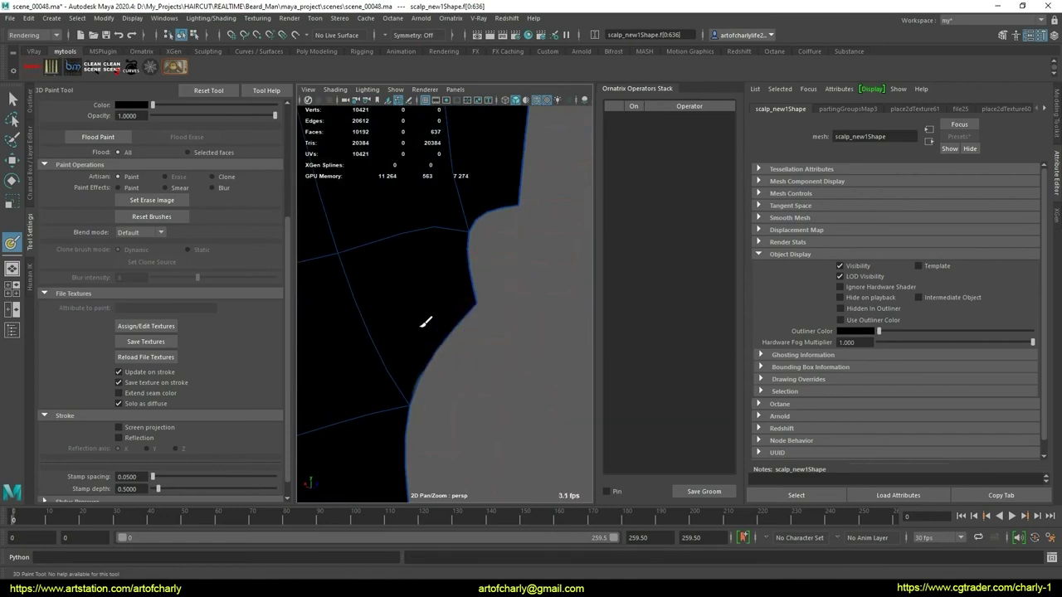
scroll(441, 345, down, 5)
mouse_move(443, 324)
alt+mouse_down()
mouse_move(502, 262)
mouse_move(462, 296)
alt+mouse_up()
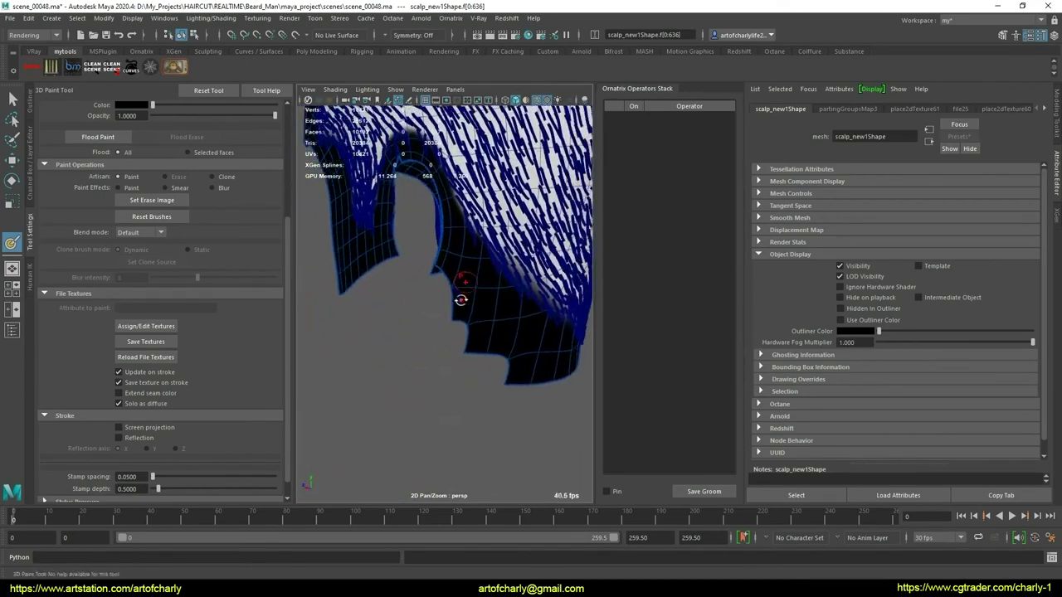
alt+right_drag(462, 296, 459, 374)
mouse_move(459, 373)
alt+mouse_down()
mouse_move(456, 332)
mouse_move(434, 332)
mouse_move(418, 315)
alt+mouse_up()
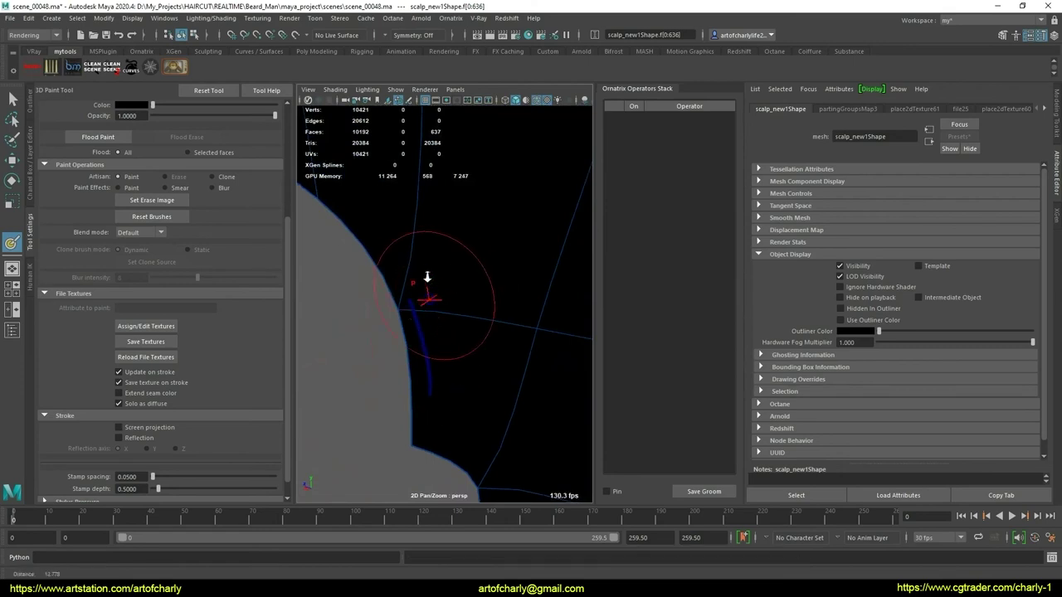
alt+right_drag(426, 285, 413, 317)
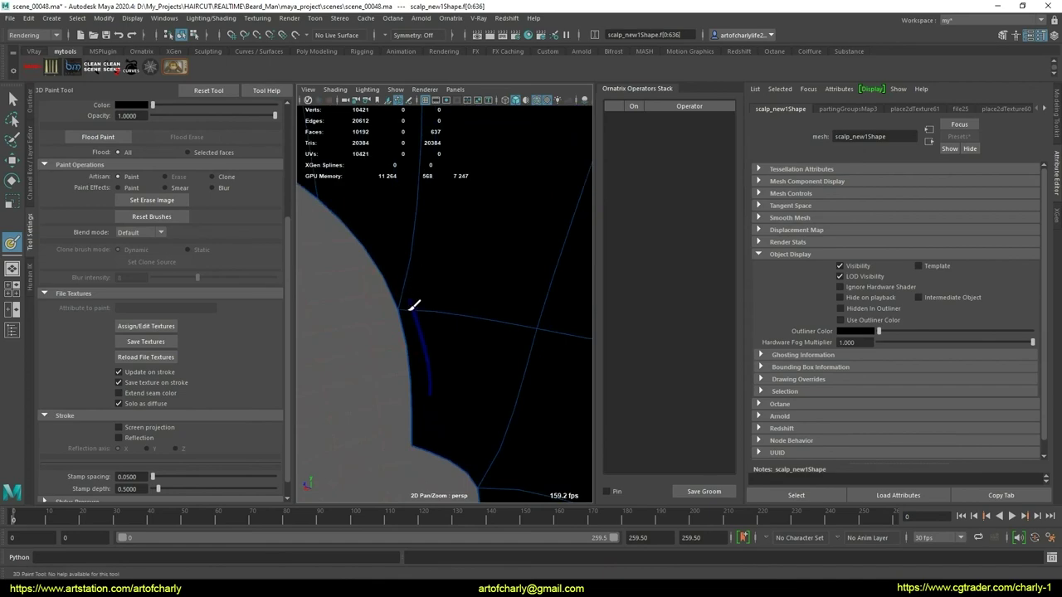
drag(424, 306, 433, 314)
- Pan and orbit around the scalp to inspect the painted edge and underside up close
mouse_move(417, 207)
alt+right_down()
mouse_move(463, 341)
mouse_move(480, 348)
mouse_move(462, 297)
alt+right_up()
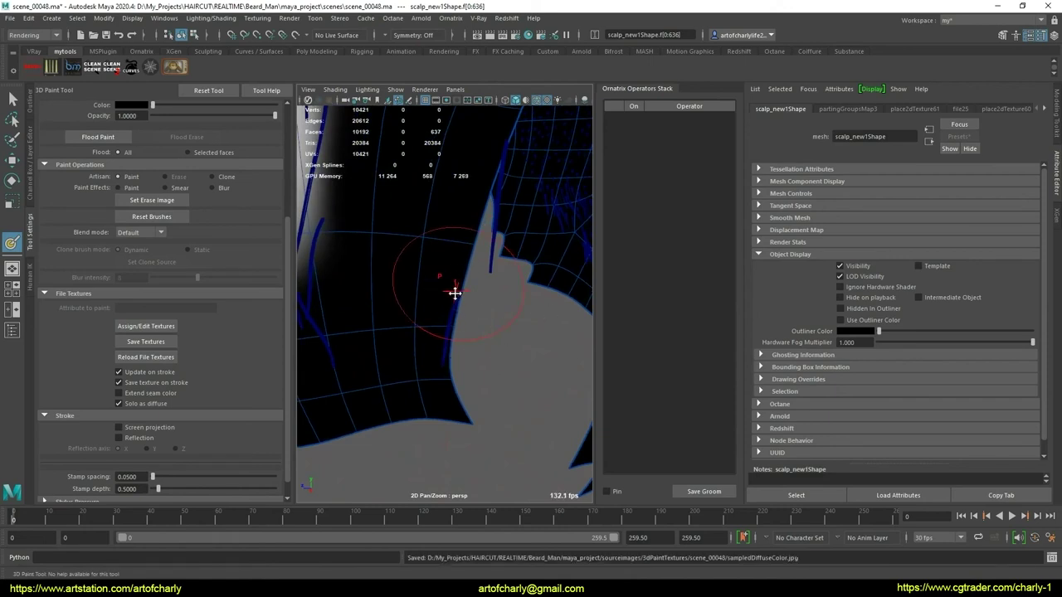
middle_drag(451, 289, 412, 295)
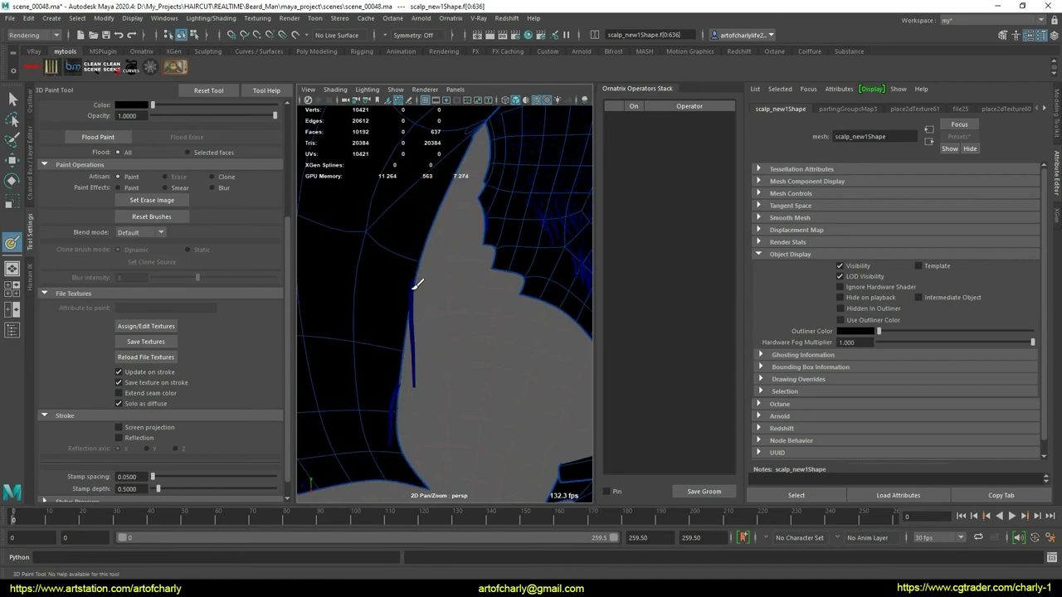
mouse_move(410, 369)
middle_down()
mouse_move(503, 379)
mouse_move(486, 387)
mouse_move(399, 373)
middle_up()
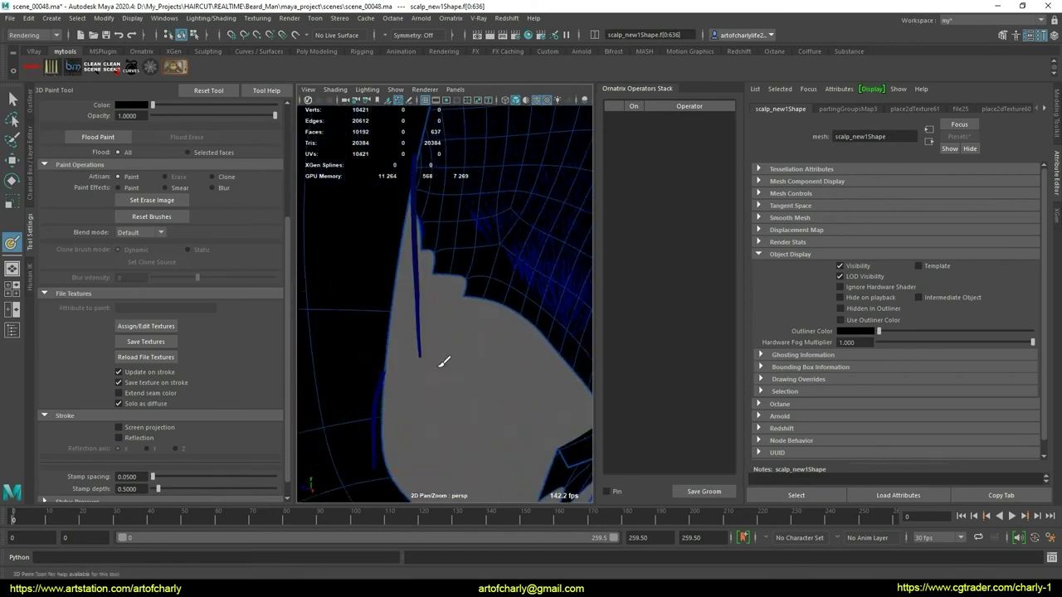
mouse_move(457, 332)
middle_down()
mouse_move(448, 274)
mouse_move(457, 297)
mouse_move(489, 306)
middle_up()
mouse_move(491, 302)
alt+mouse_down()
mouse_move(501, 306)
mouse_move(462, 301)
alt+mouse_up()
mouse_move(463, 302)
alt+right_down()
mouse_move(439, 324)
mouse_move(448, 327)
mouse_move(415, 249)
mouse_move(443, 323)
mouse_move(459, 261)
alt+right_up()
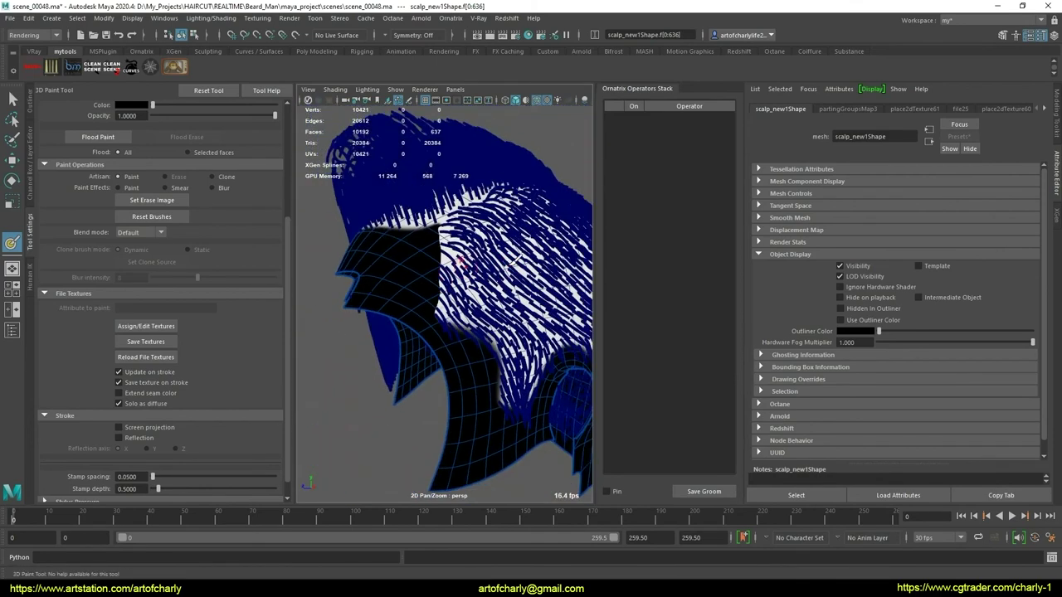
- Exit painting, select FurBall2 and view the groom at the EditGuides1 stage without wireframe
key(q)
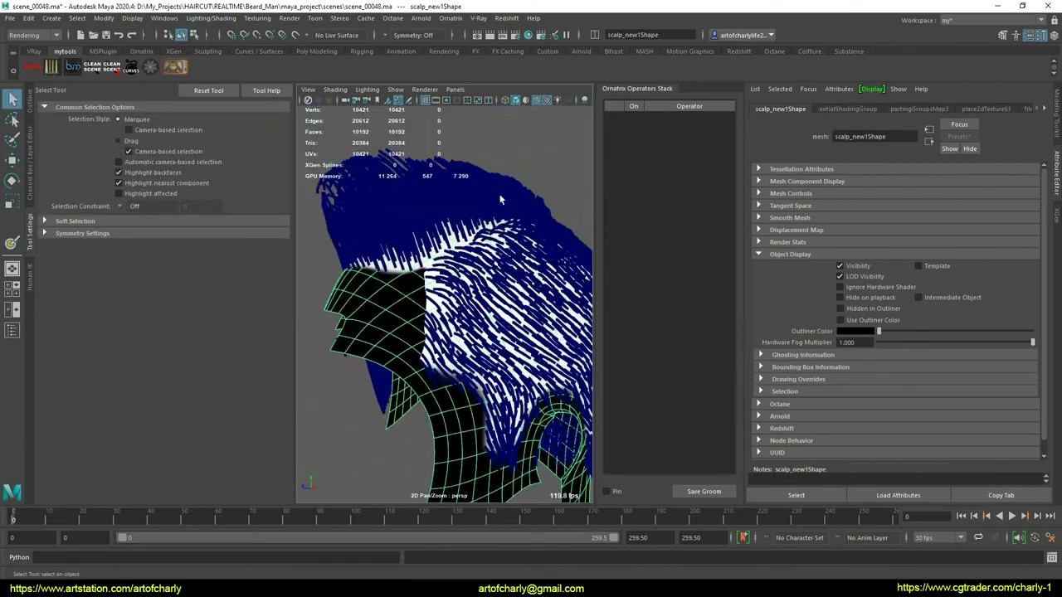
click(503, 196)
click(651, 402)
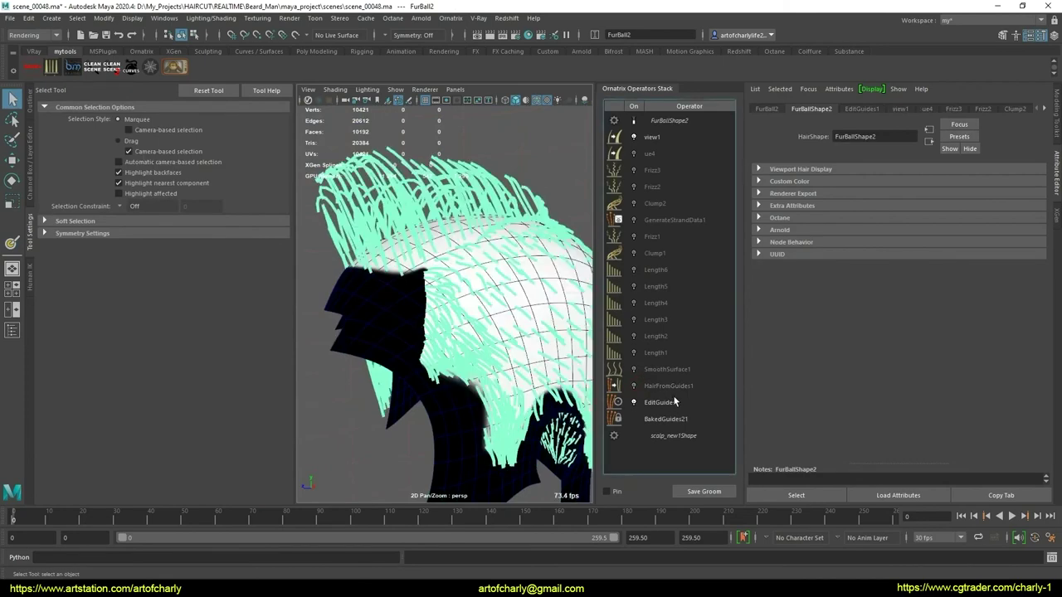
click(539, 100)
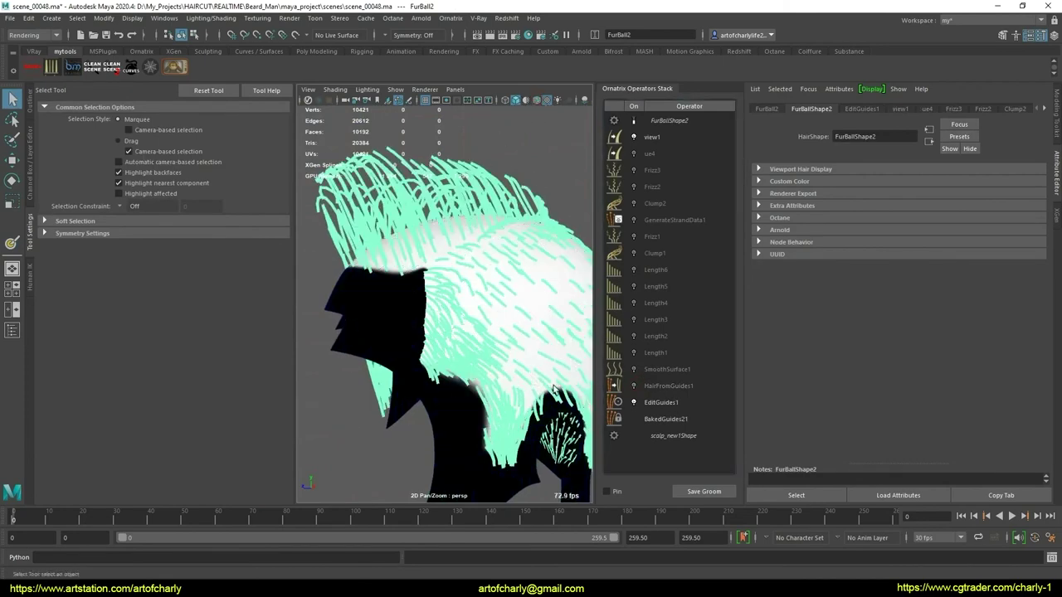
scroll(429, 292, up, 3)
scroll(443, 332, down, 3)
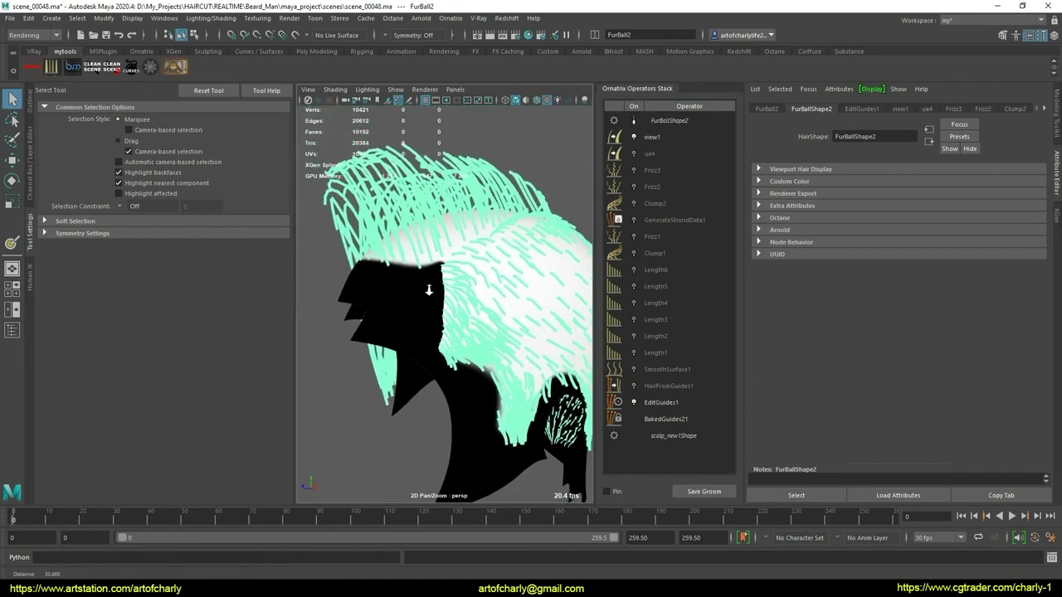
scroll(429, 290, up, 2)
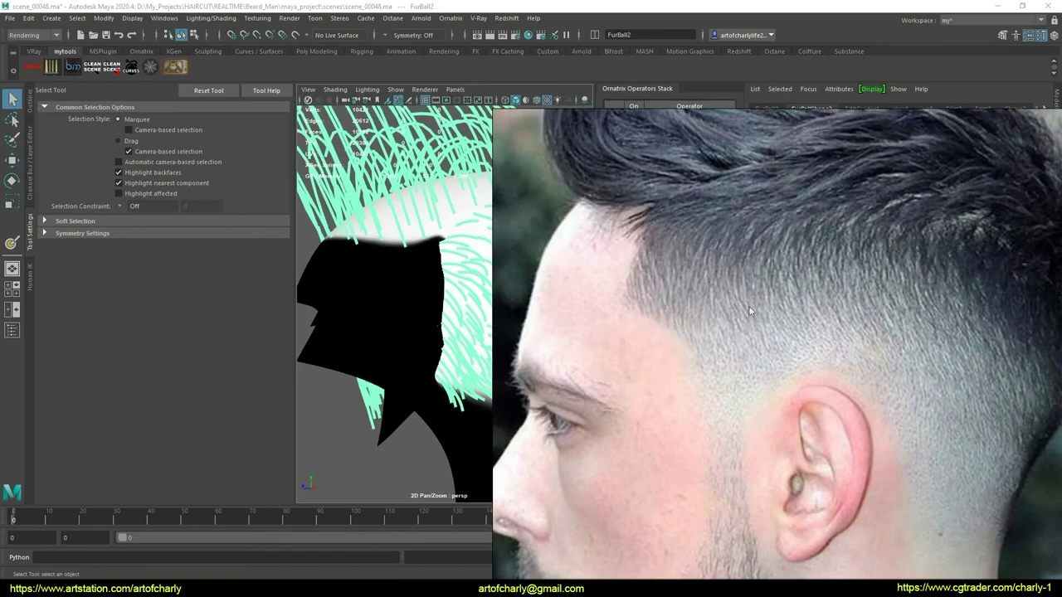
scroll(407, 301, up, 2)
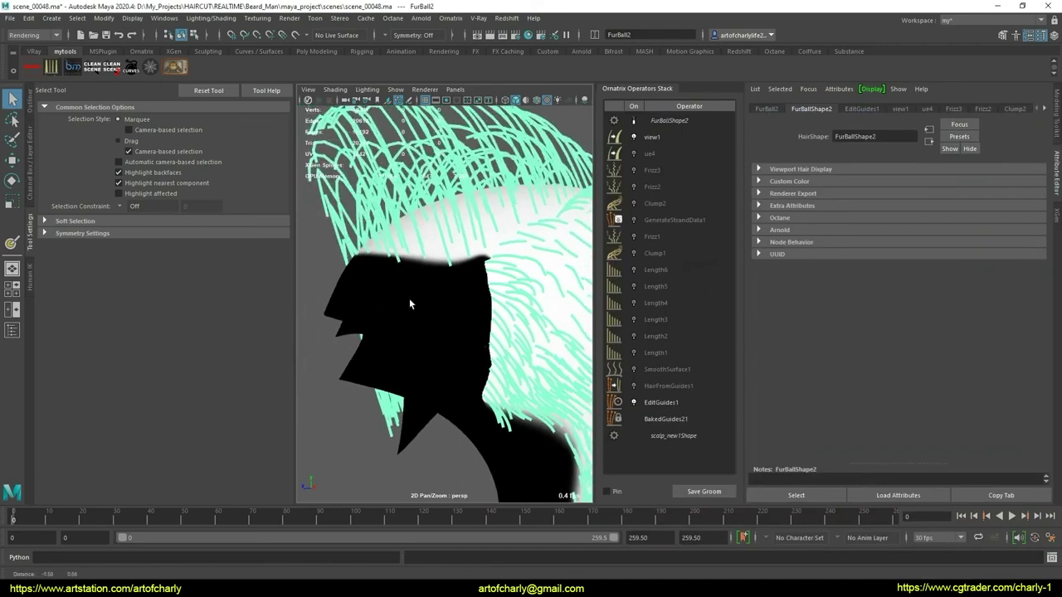
scroll(448, 307, up, 3)
scroll(450, 315, up, 3)
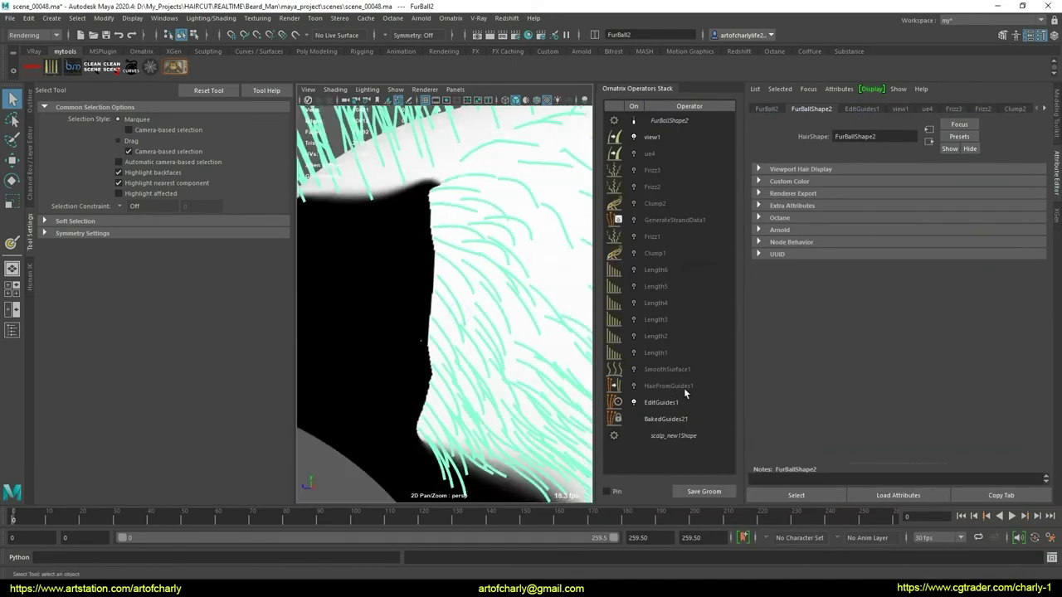
- Paint HairFromGuides1's distribution multiplier map, shown as a texture on the scalp
click(679, 386)
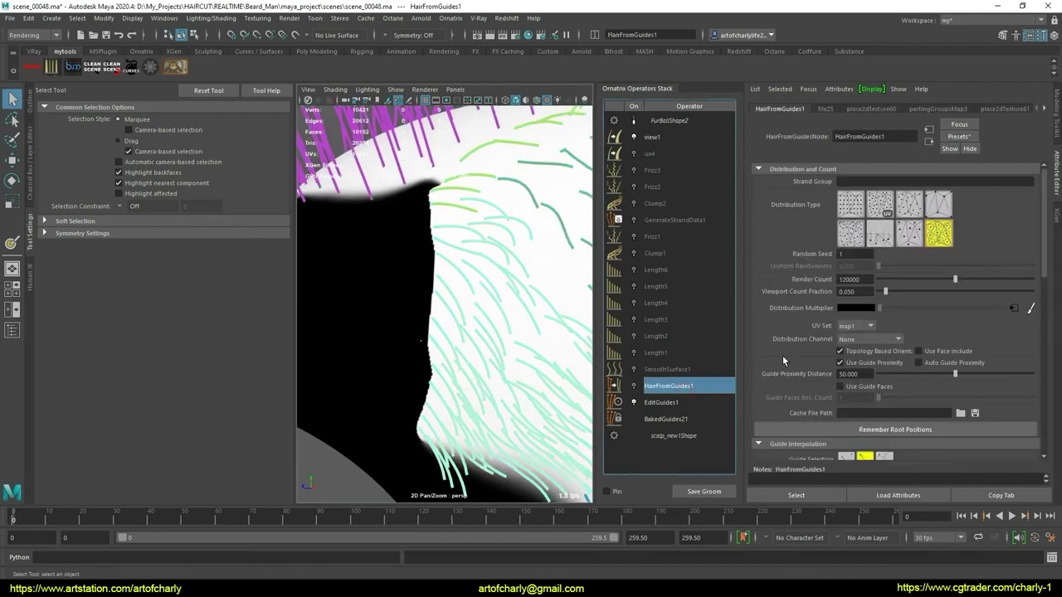
click(465, 253)
key(y)
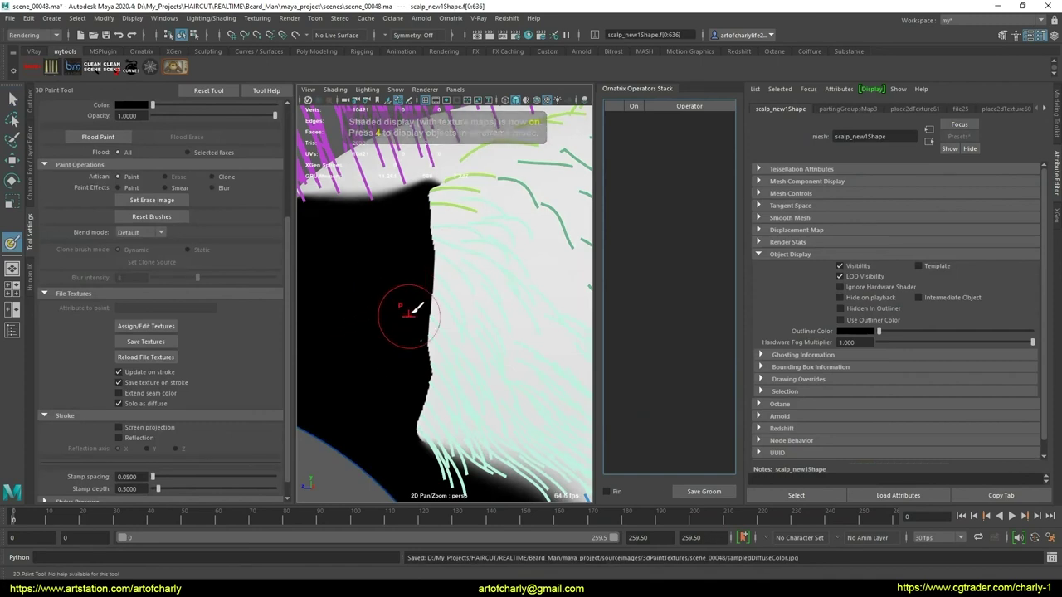
- Shrink the brush to about 0.3059, undoing the black test strokes
click(461, 308)
key(ctrl+z)
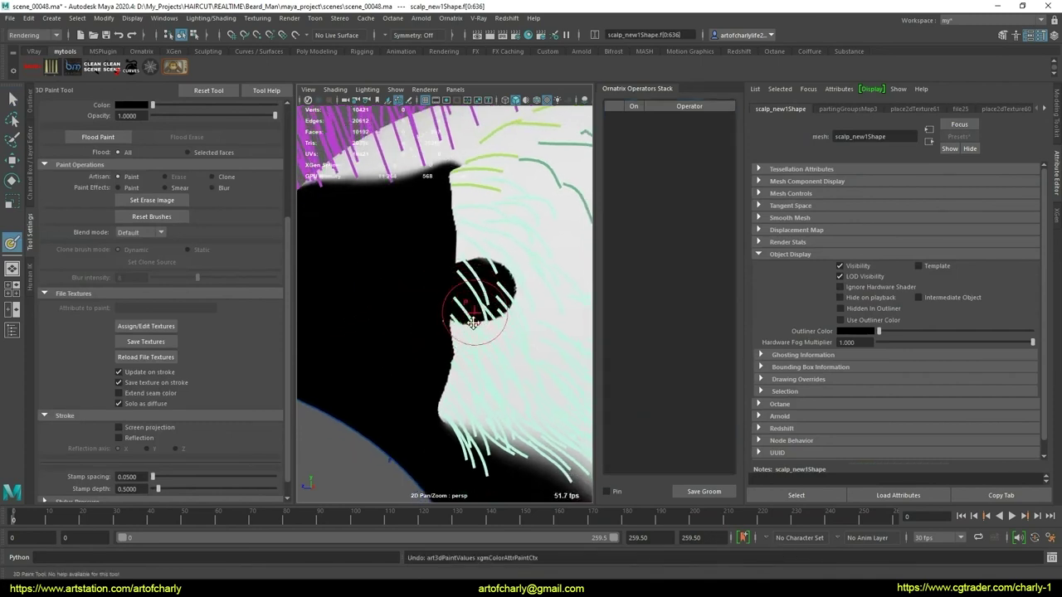
key(ctrl+z)
key(ctrl+z)
drag(473, 313, 455, 321)
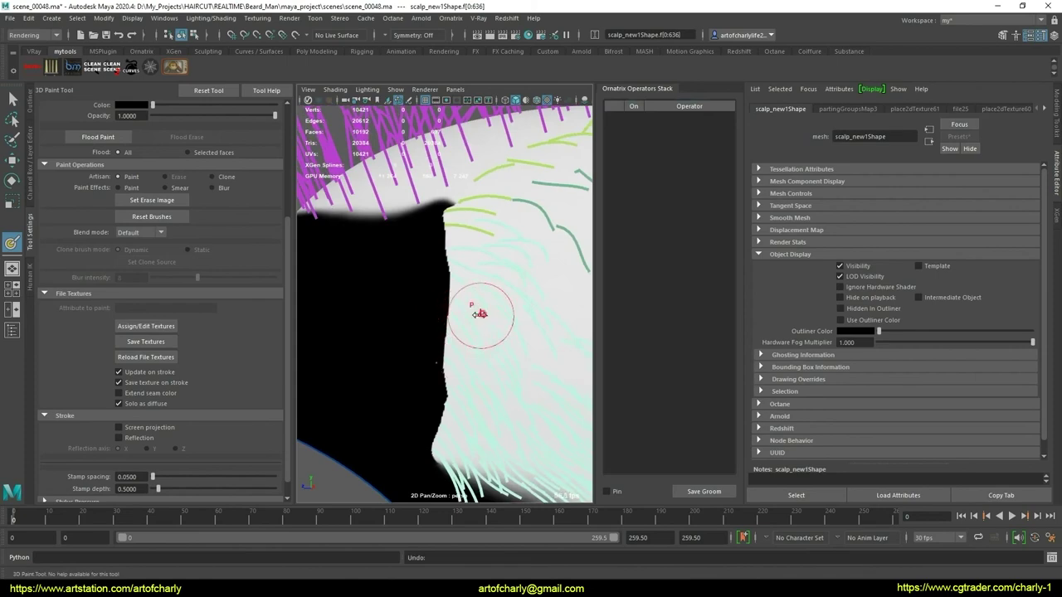
key(ctrl+z)
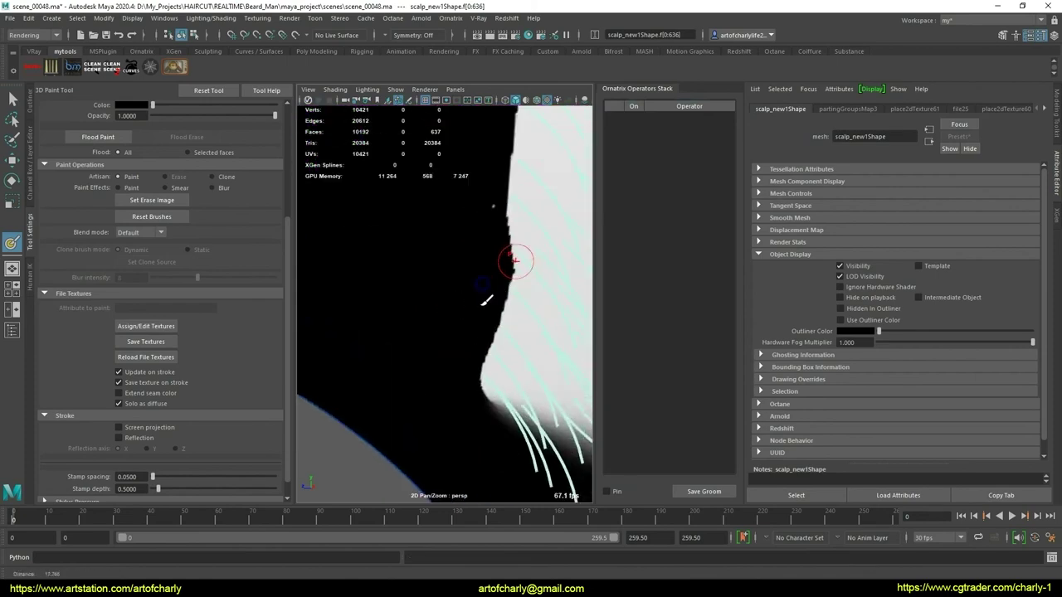
alt+middle_drag(446, 275, 450, 319)
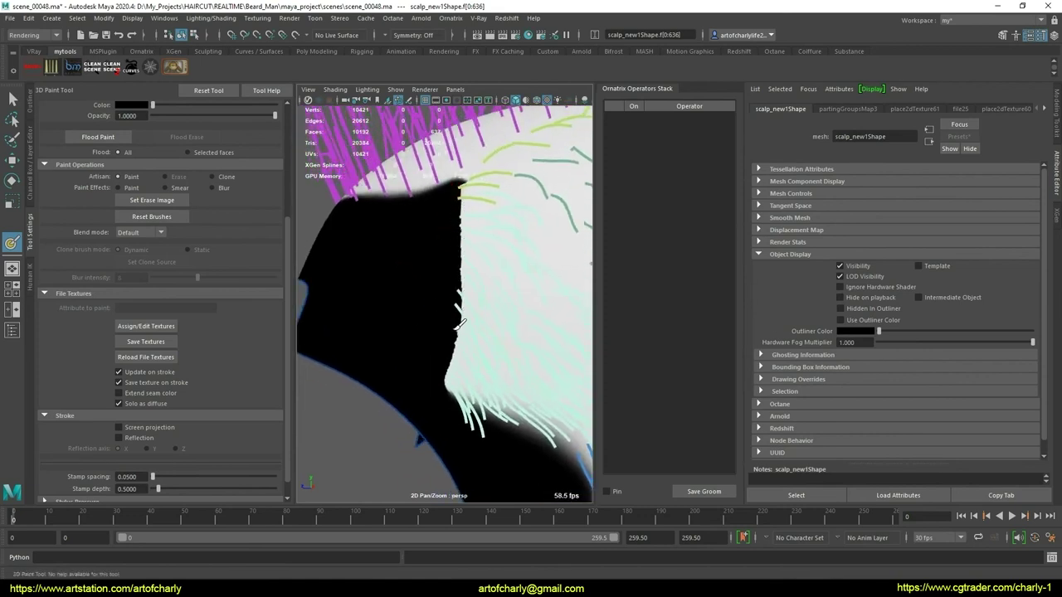
key(ctrl+z)
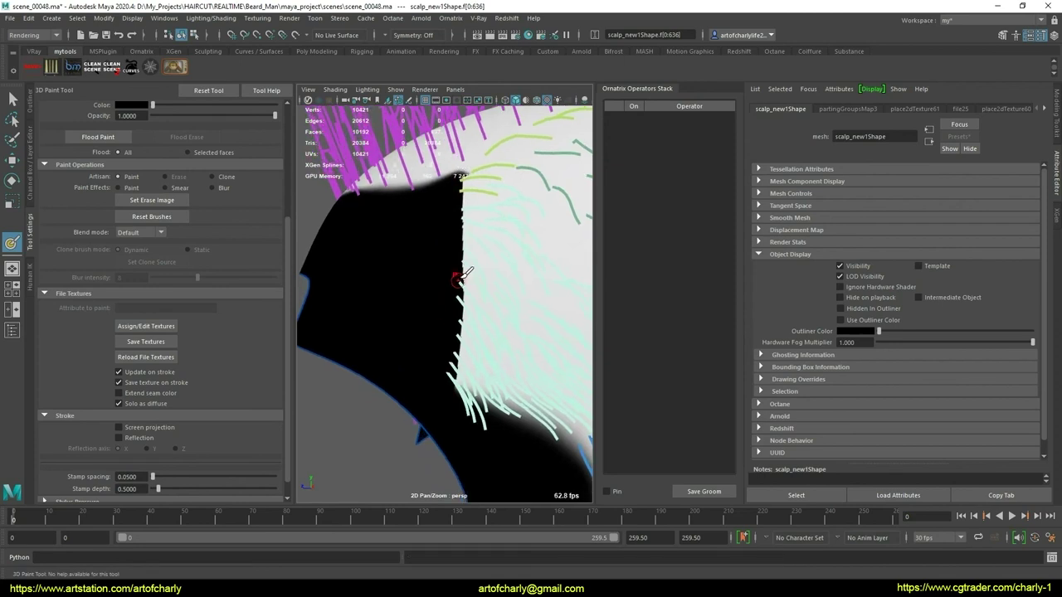
key(ctrl+z)
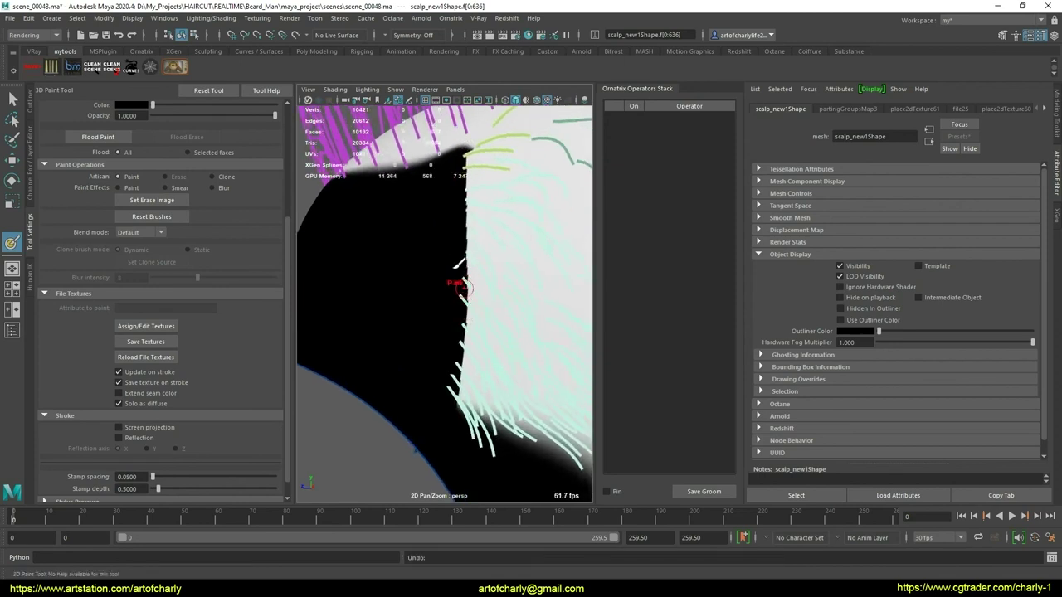
key(ctrl+z)
key(ctrl+z)
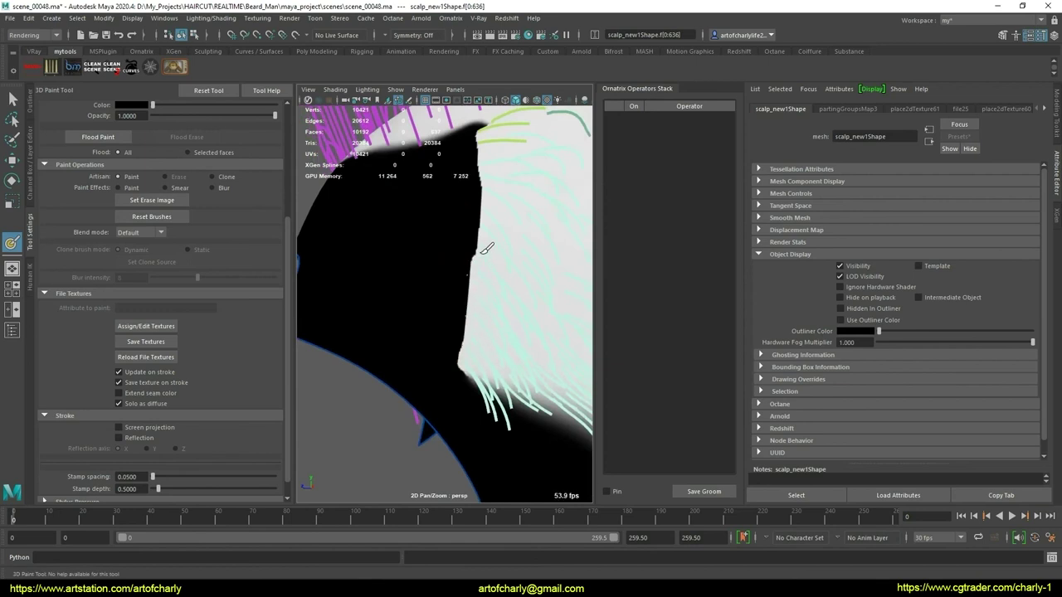
- Paint black along the lower hair edge to remove the strands there
scroll(481, 234, down, 3)
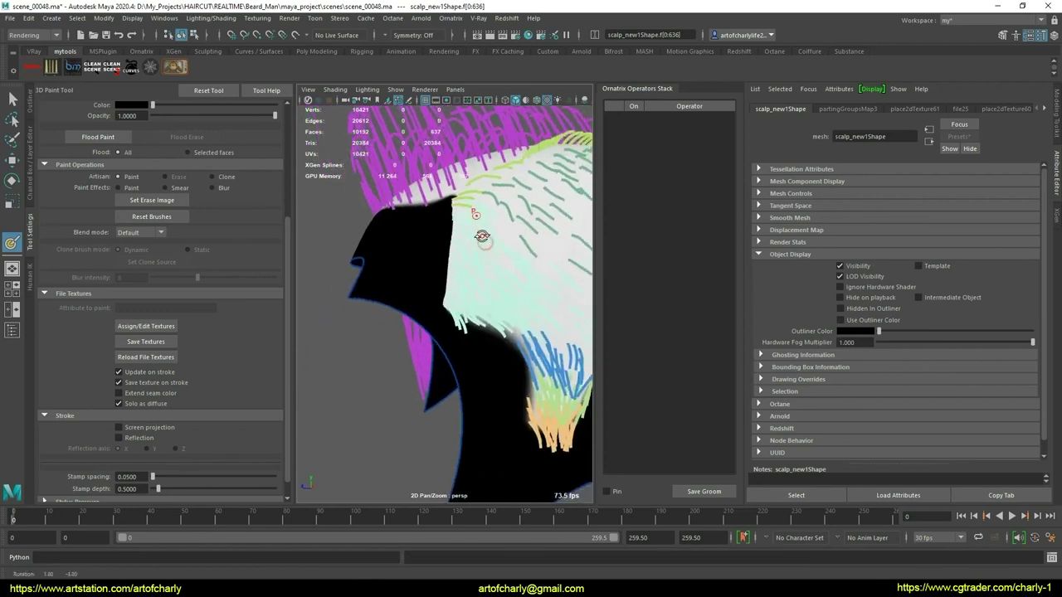
scroll(500, 206, up, 4)
scroll(432, 282, down, 3)
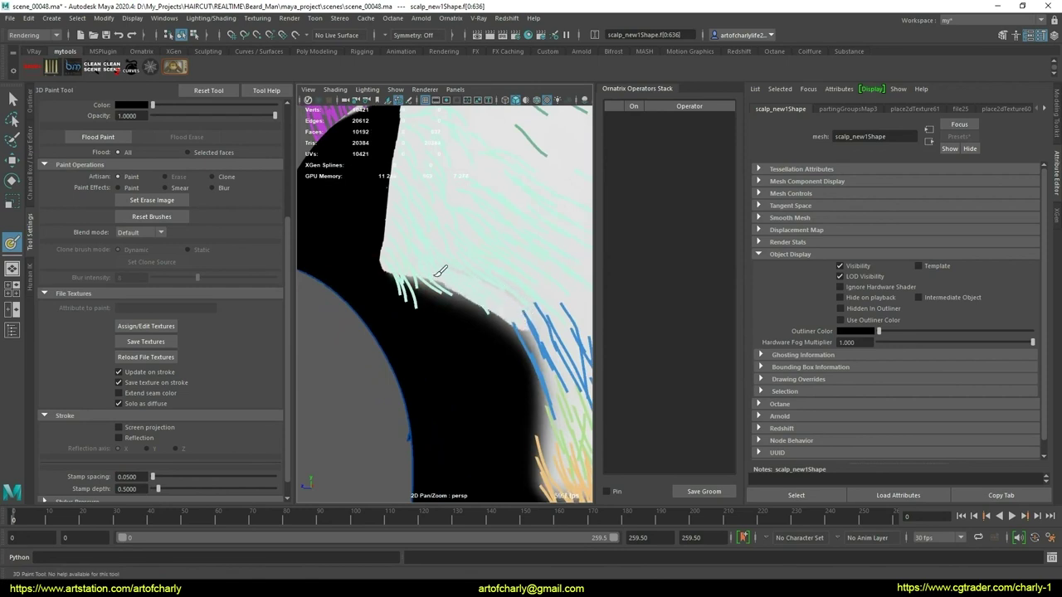
drag(440, 309, 410, 282)
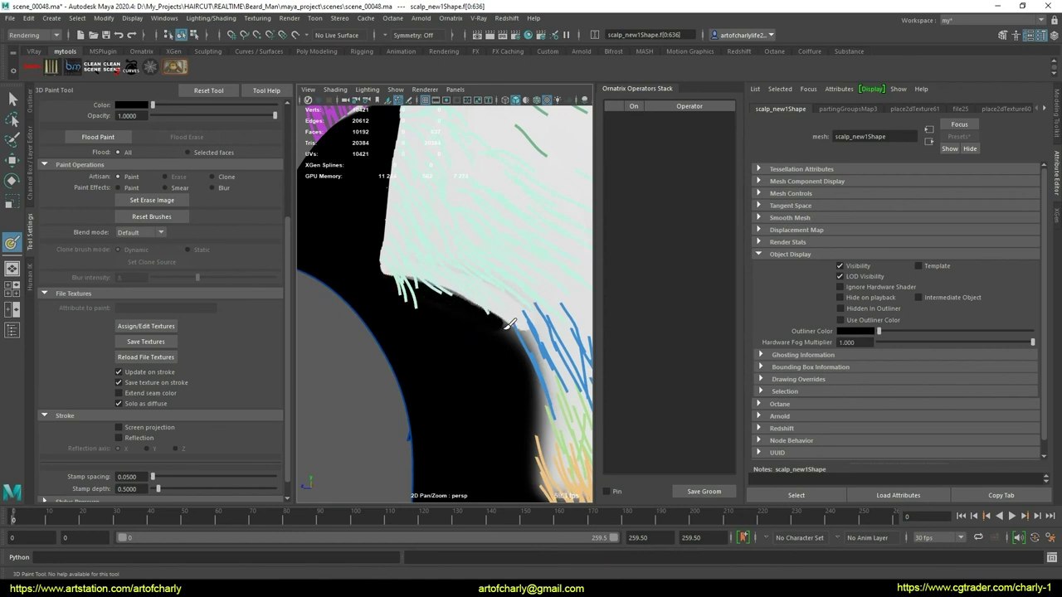
drag(508, 351, 505, 355)
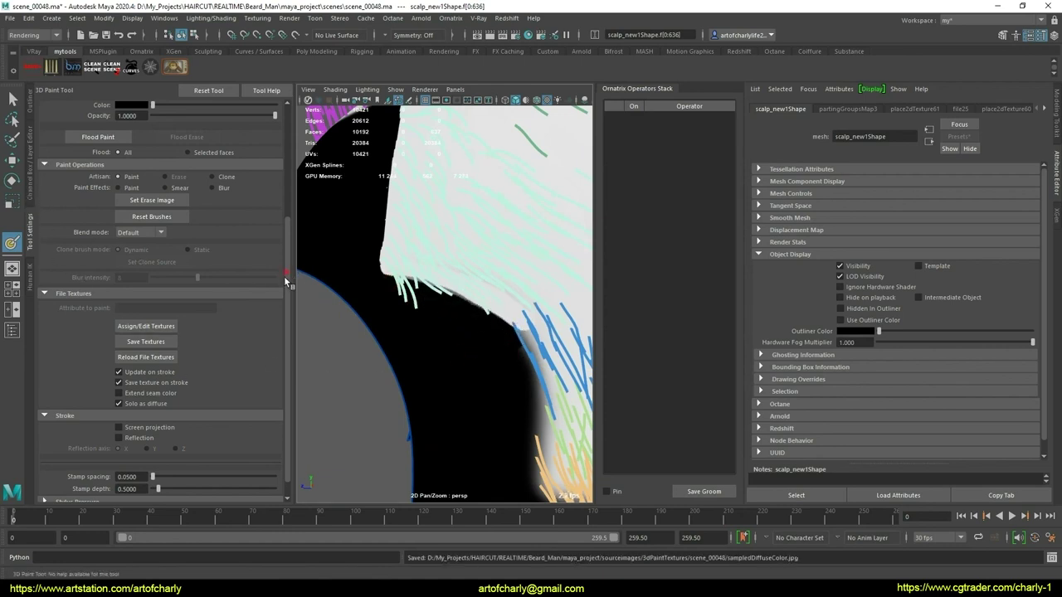
- Switch the paint effect to Blur at intensity 2 and soften the mask edge along the hairline
scroll(284, 282, down, 2)
click(219, 171)
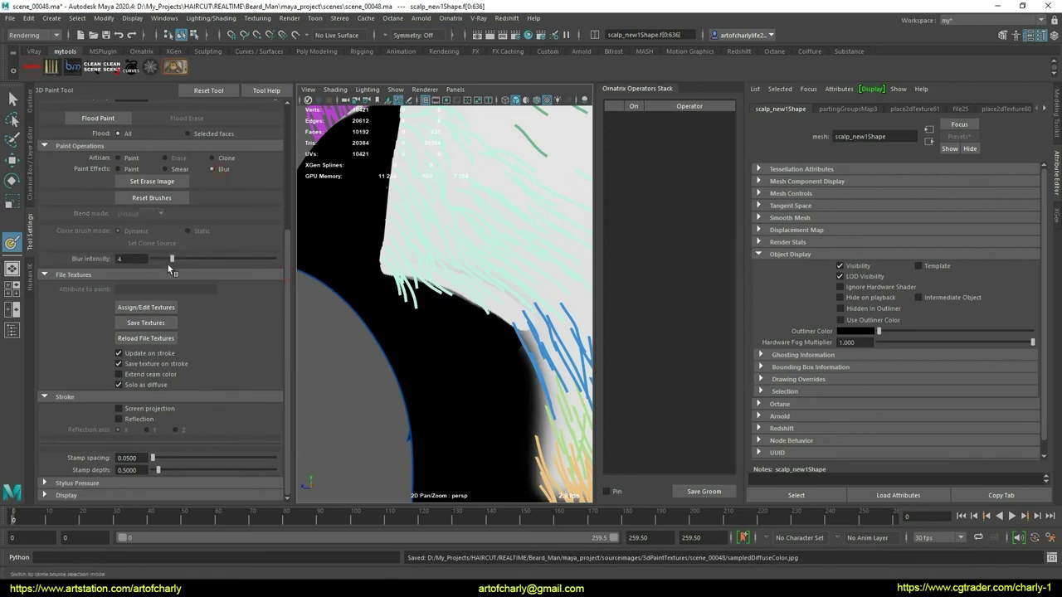
click(119, 159)
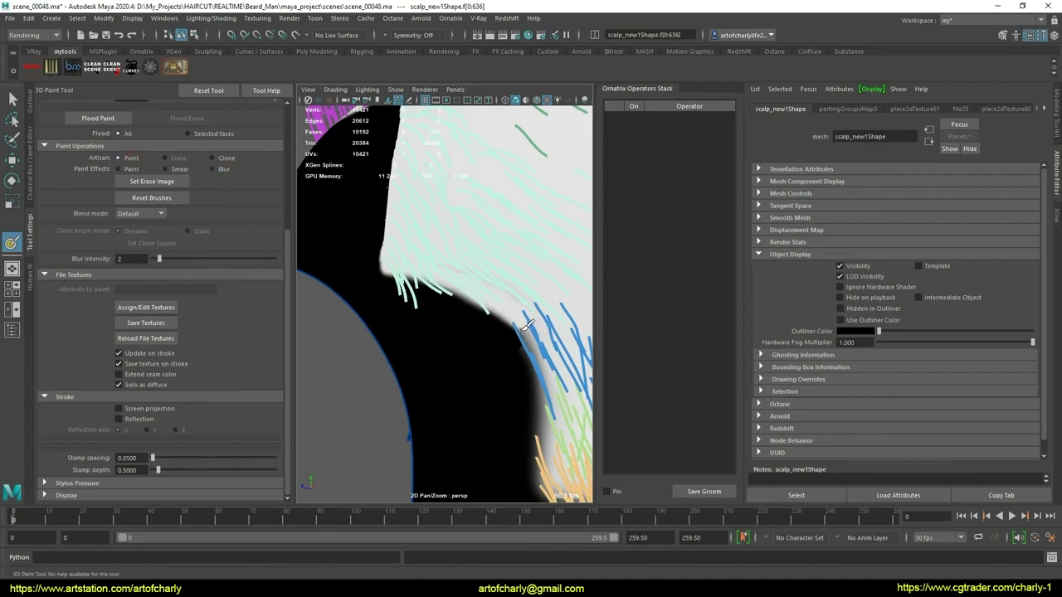
mouse_move(488, 334)
alt+mouse_down()
mouse_move(474, 332)
mouse_move(490, 268)
alt+mouse_up()
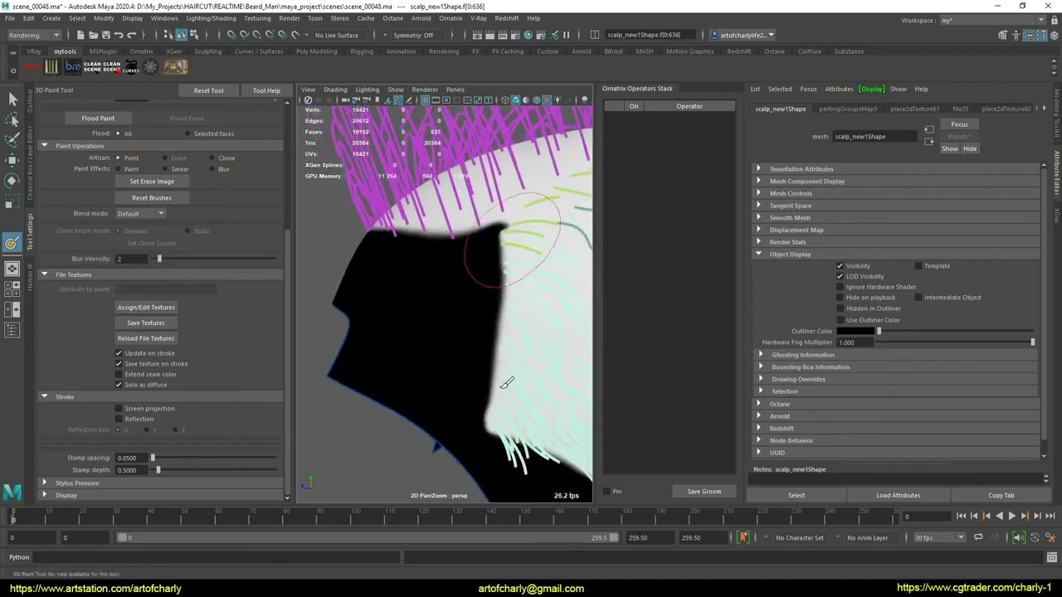
mouse_move(486, 249)
alt+mouse_down()
mouse_move(490, 285)
mouse_move(580, 315)
mouse_move(541, 318)
alt+mouse_up()
mouse_move(541, 318)
alt+right_down()
mouse_move(426, 327)
mouse_move(503, 310)
mouse_move(465, 332)
mouse_move(492, 335)
alt+right_up()
alt+drag(492, 335, 478, 286)
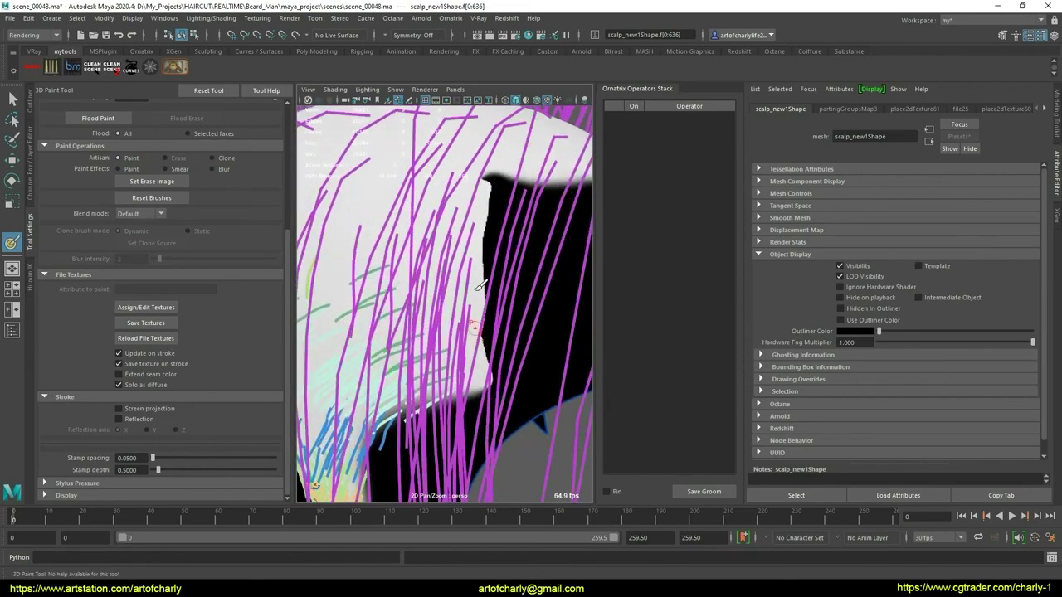
shift+drag(492, 177, 492, 215)
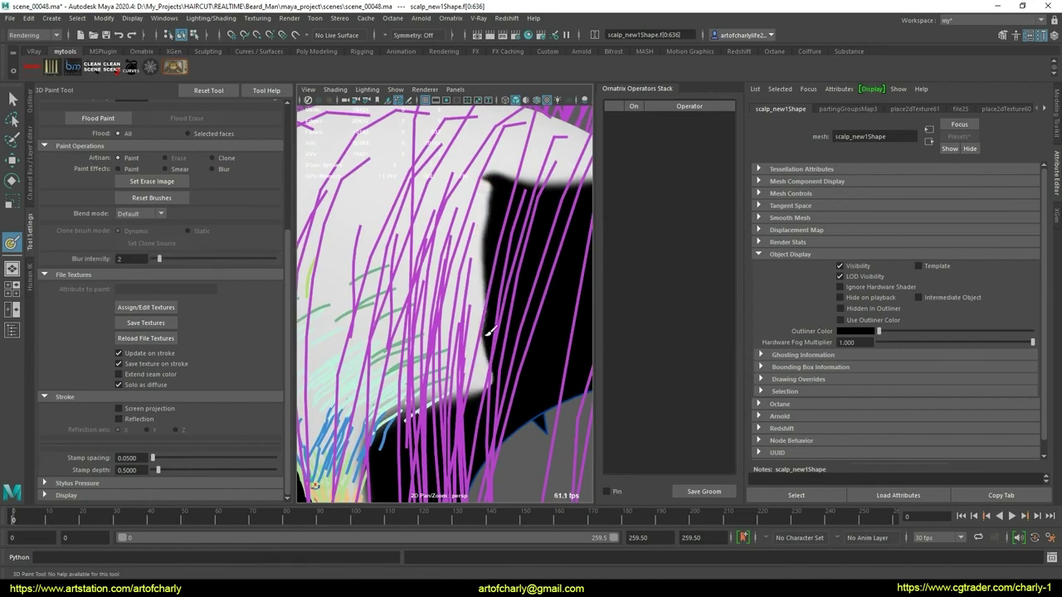